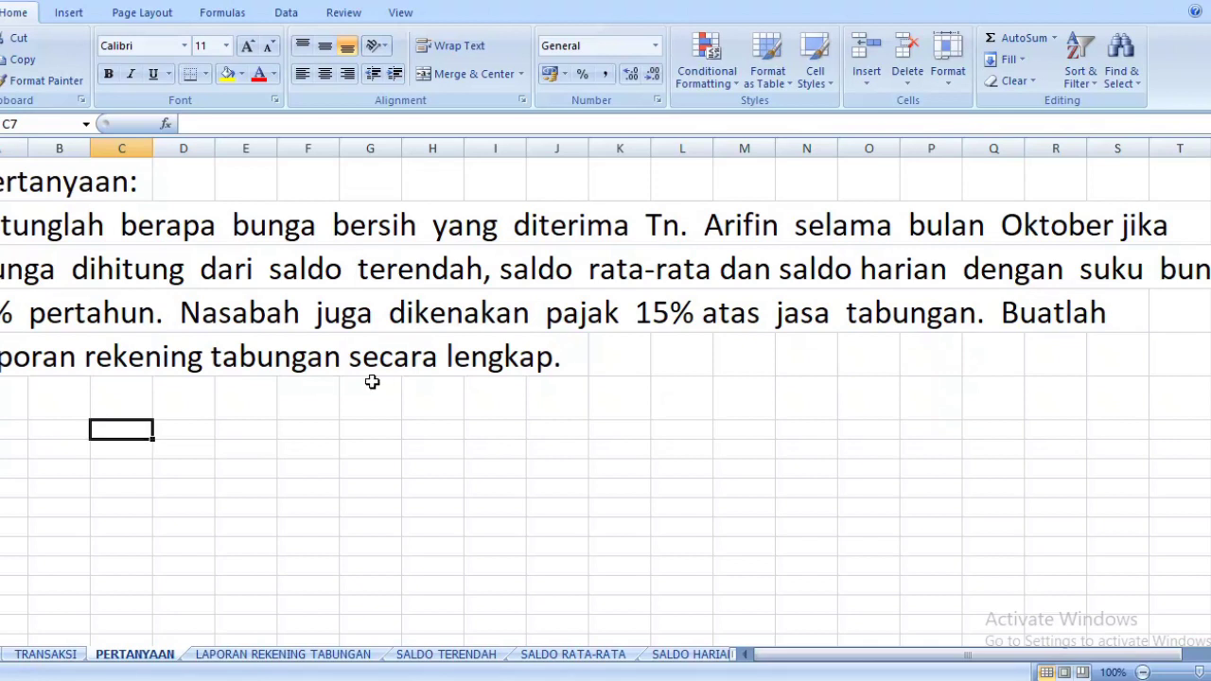
Enter the heading LAPORAN REKENING TABUNGAN in merged row 3 of the LAPORAN REKENING TABUNGAN sheet
left_click(645, 432)
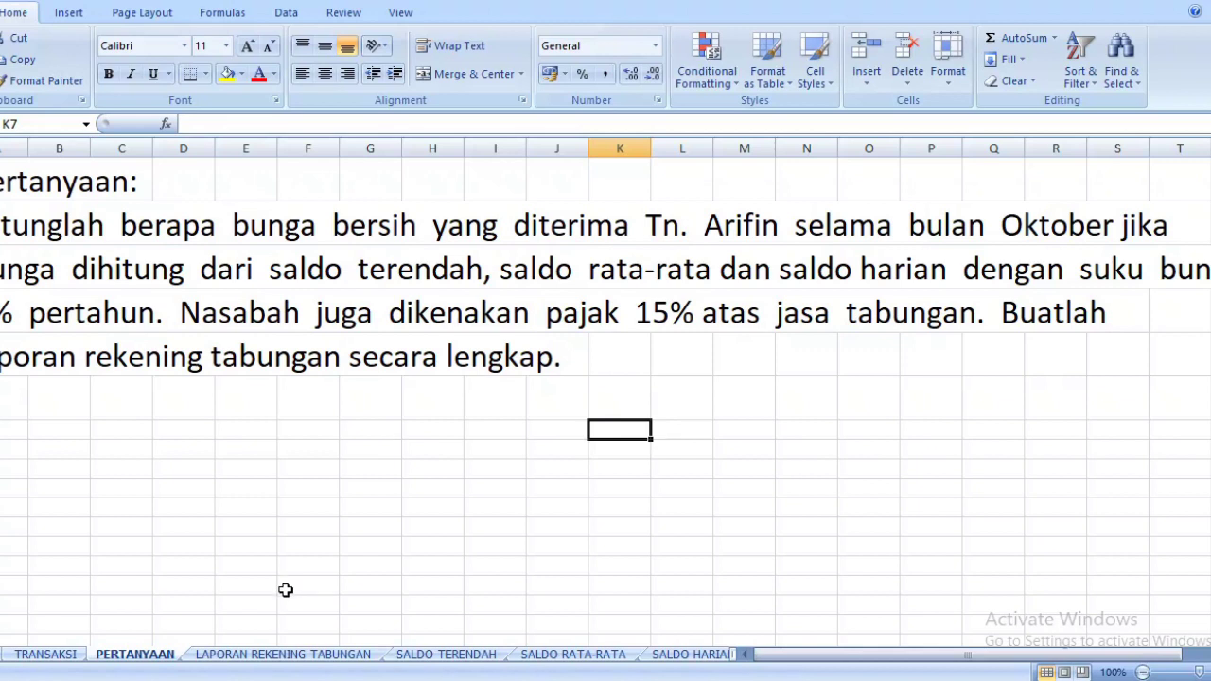
left_click(263, 657)
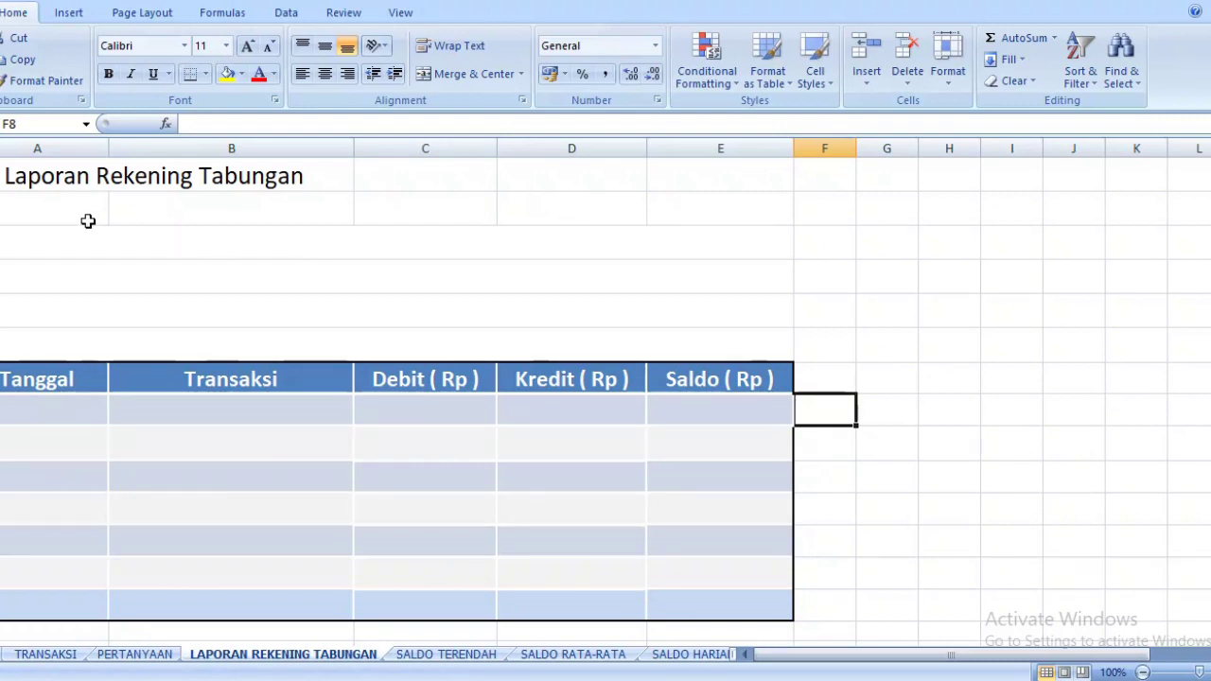
left_click(270, 252)
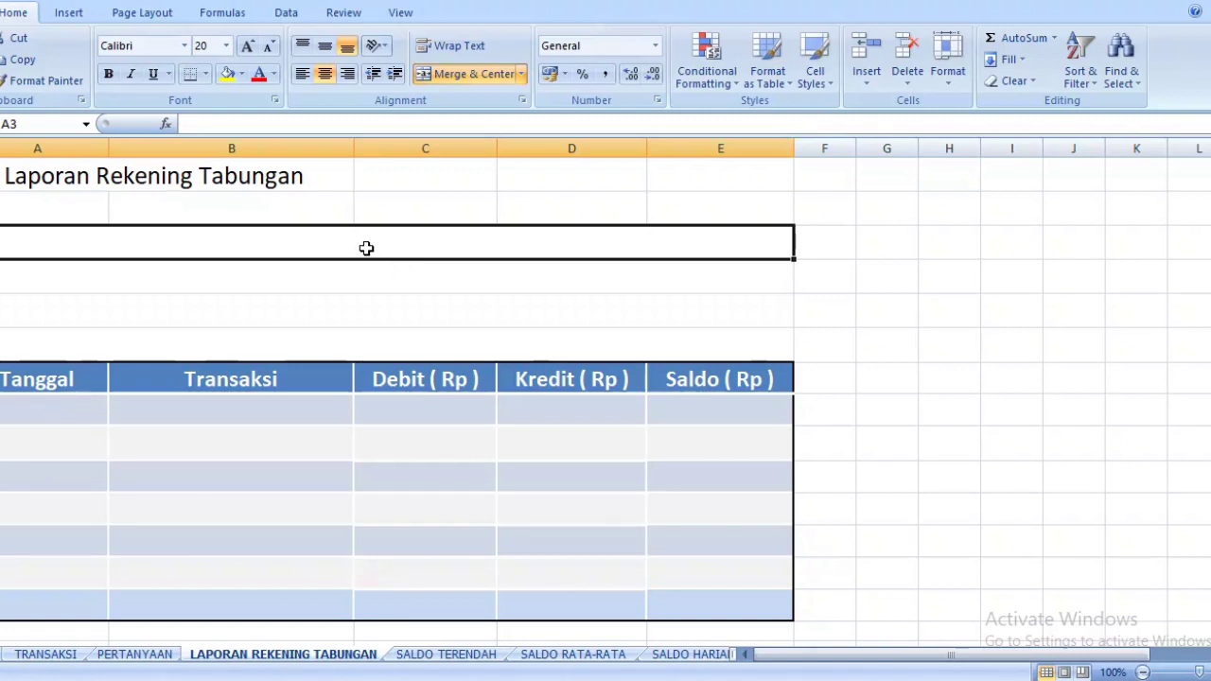
type("LA")
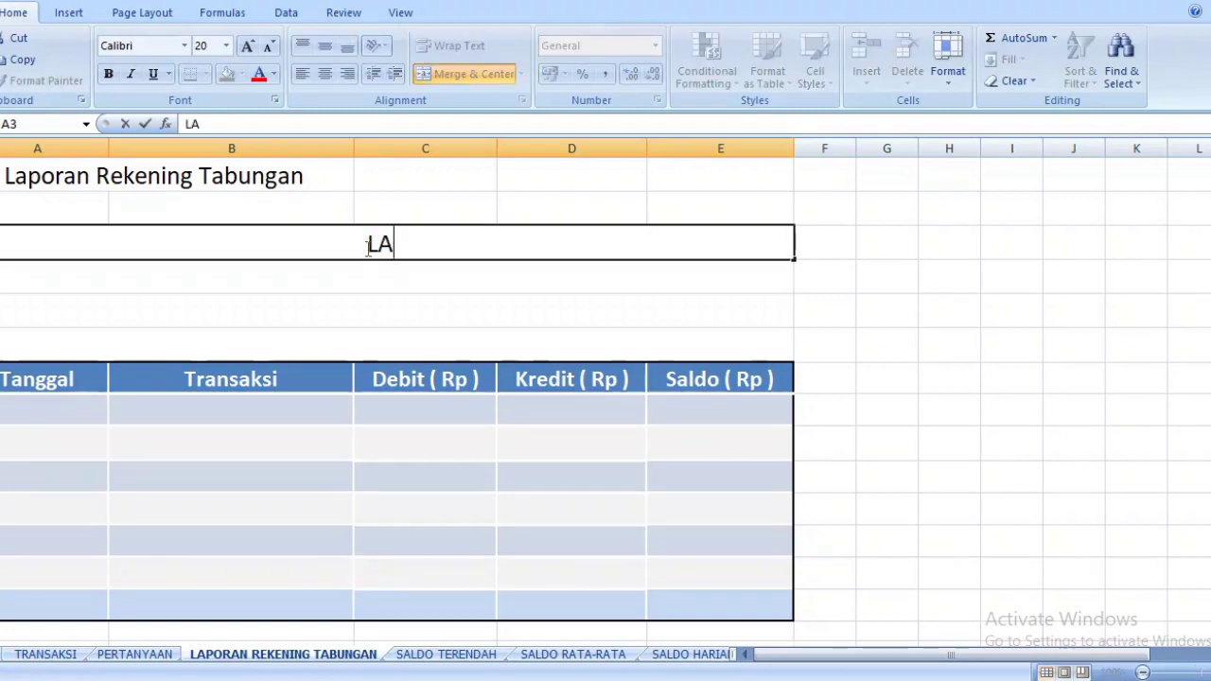
type("PORAN ")
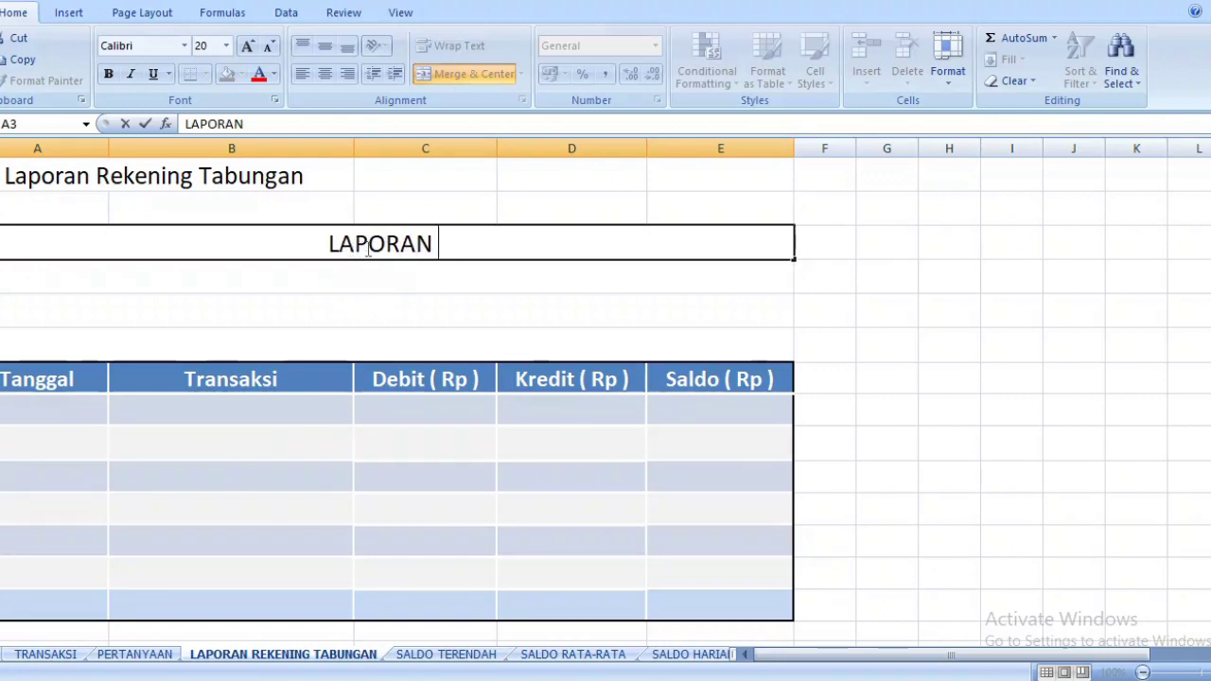
type("R")
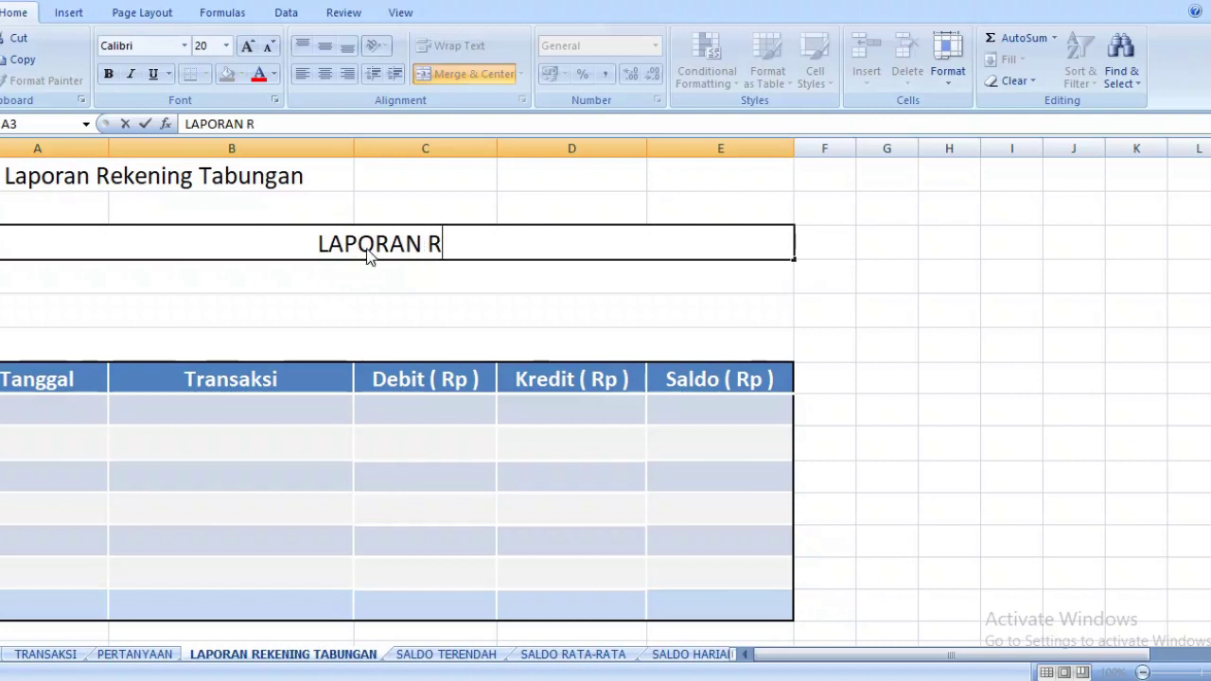
type("EKENING ")
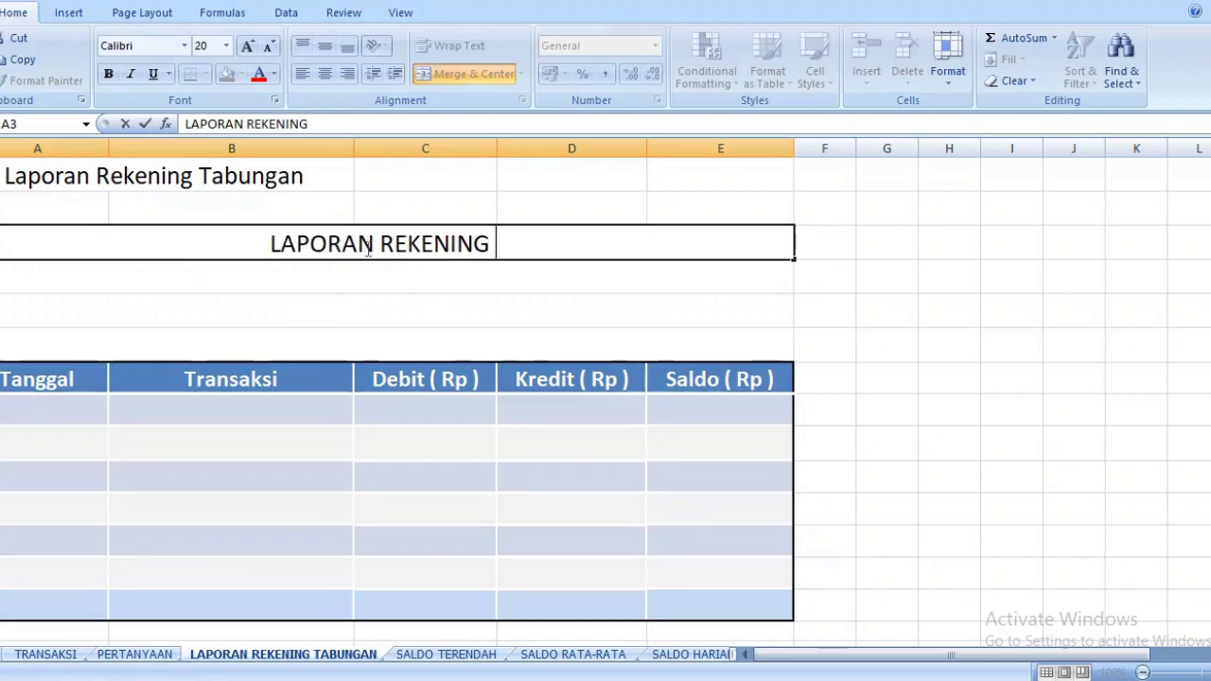
type("TABUNGAN")
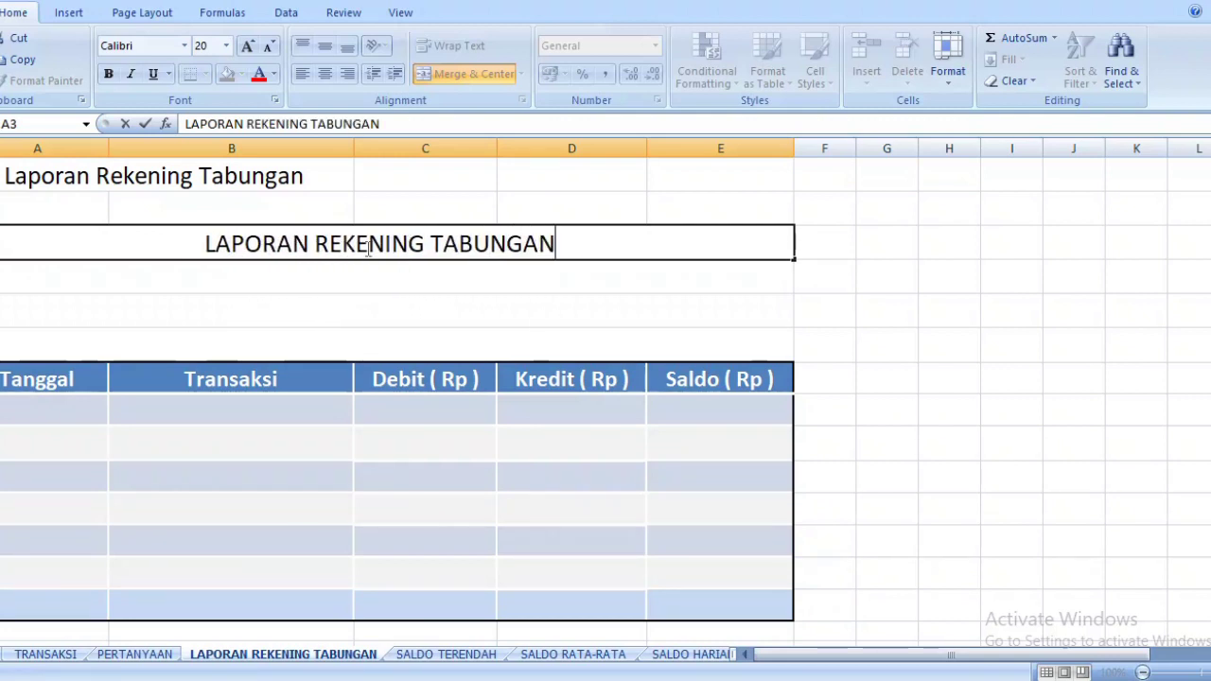
key("Return")
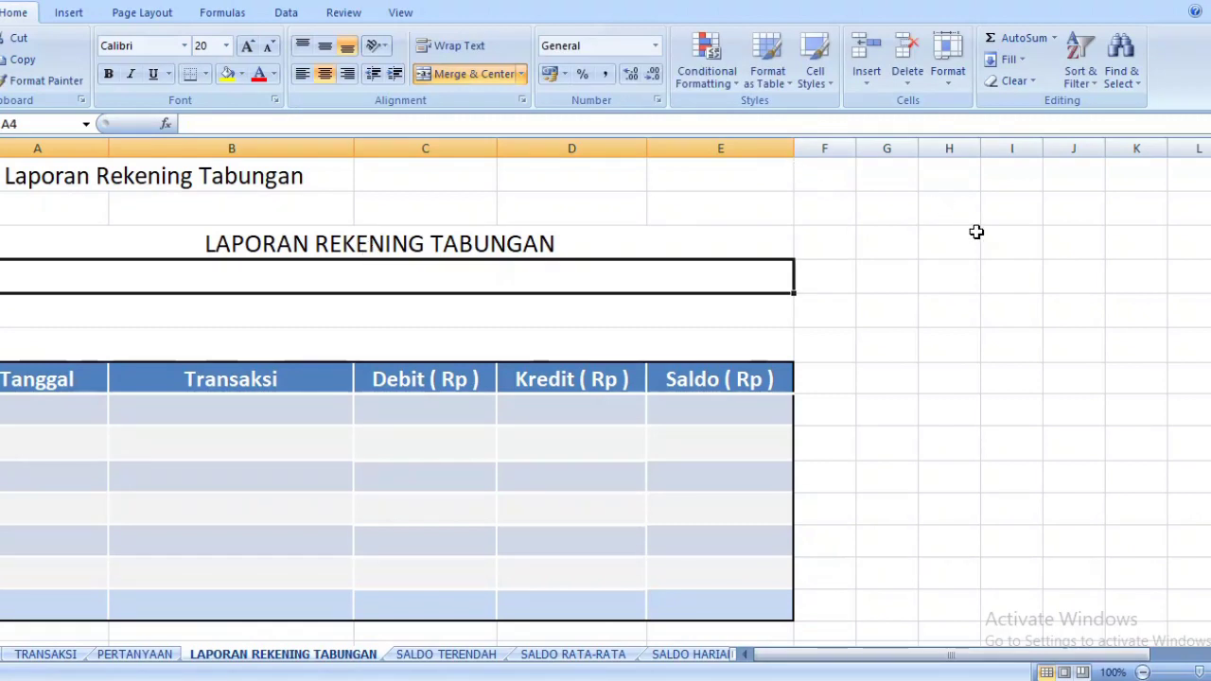
Enter the customer's title and name in capitals as the second heading line in merged row 4
type("T")
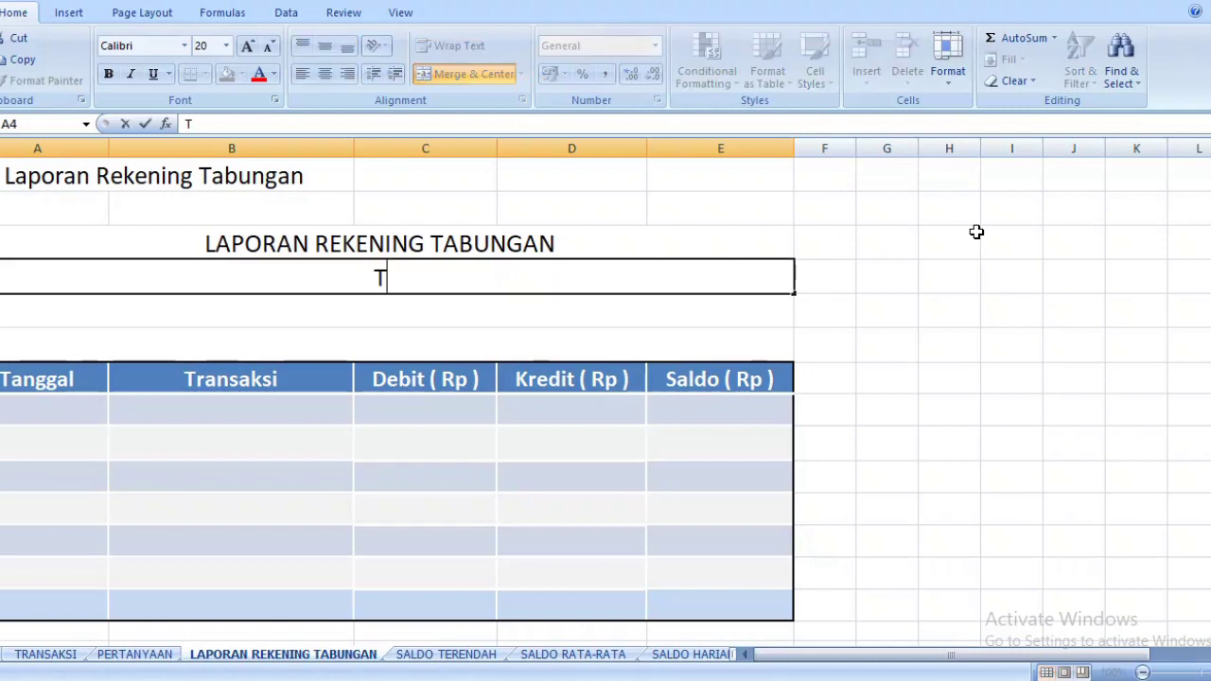
type("N. ARIFIN")
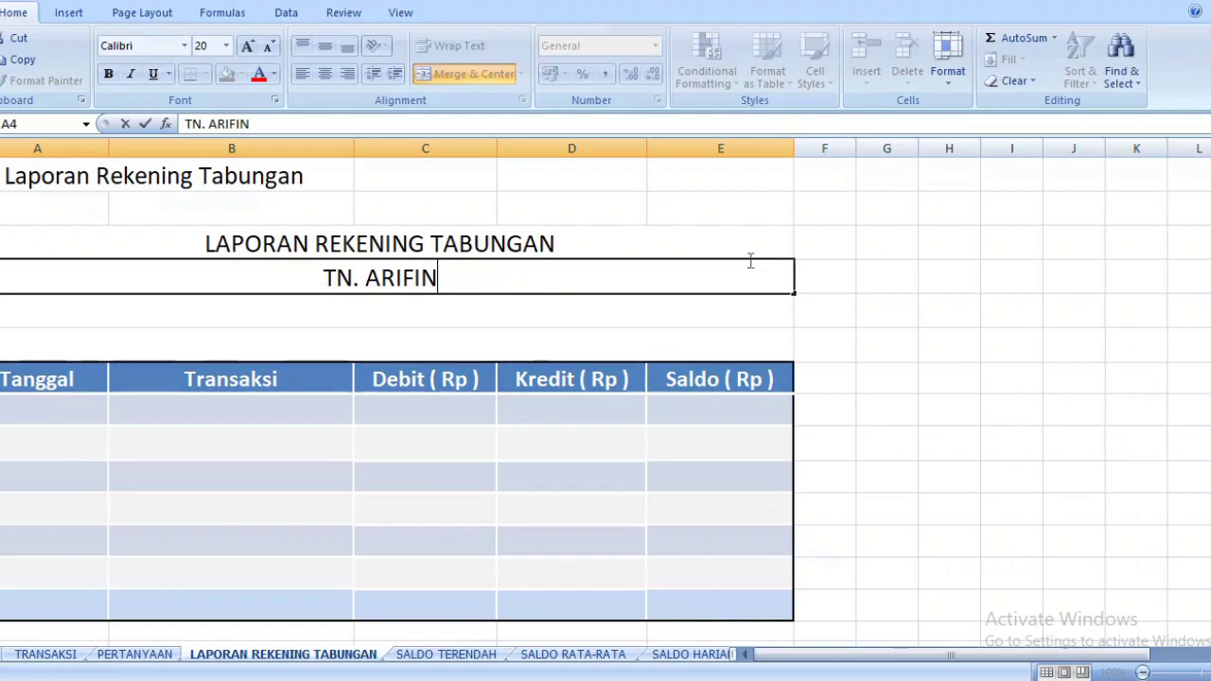
key("Return")
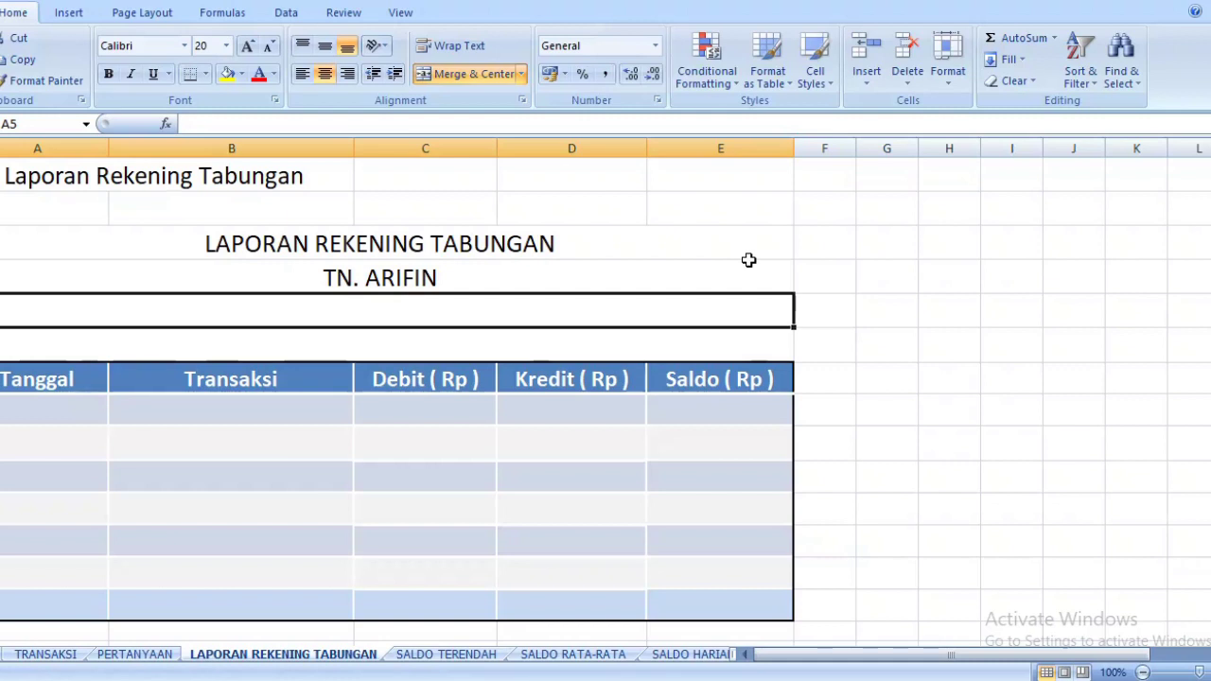
Enter the report date 31 OKTOBER 2020 as the third heading line in merged row 5
type("31")
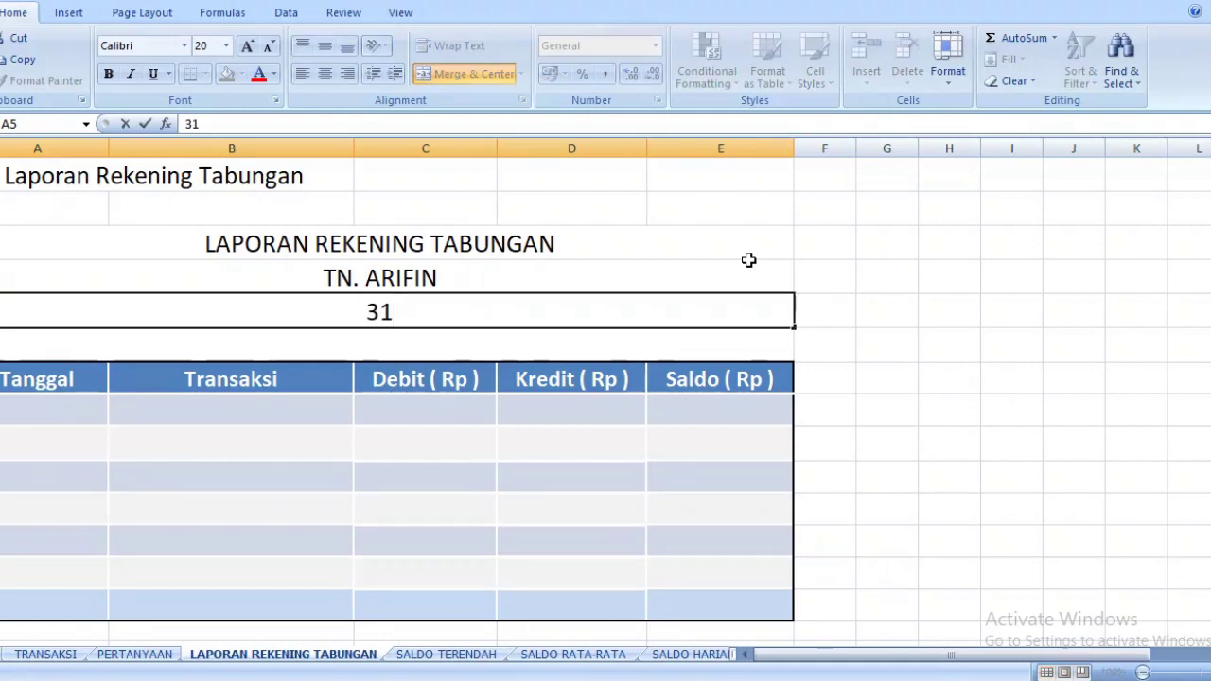
type(" OK")
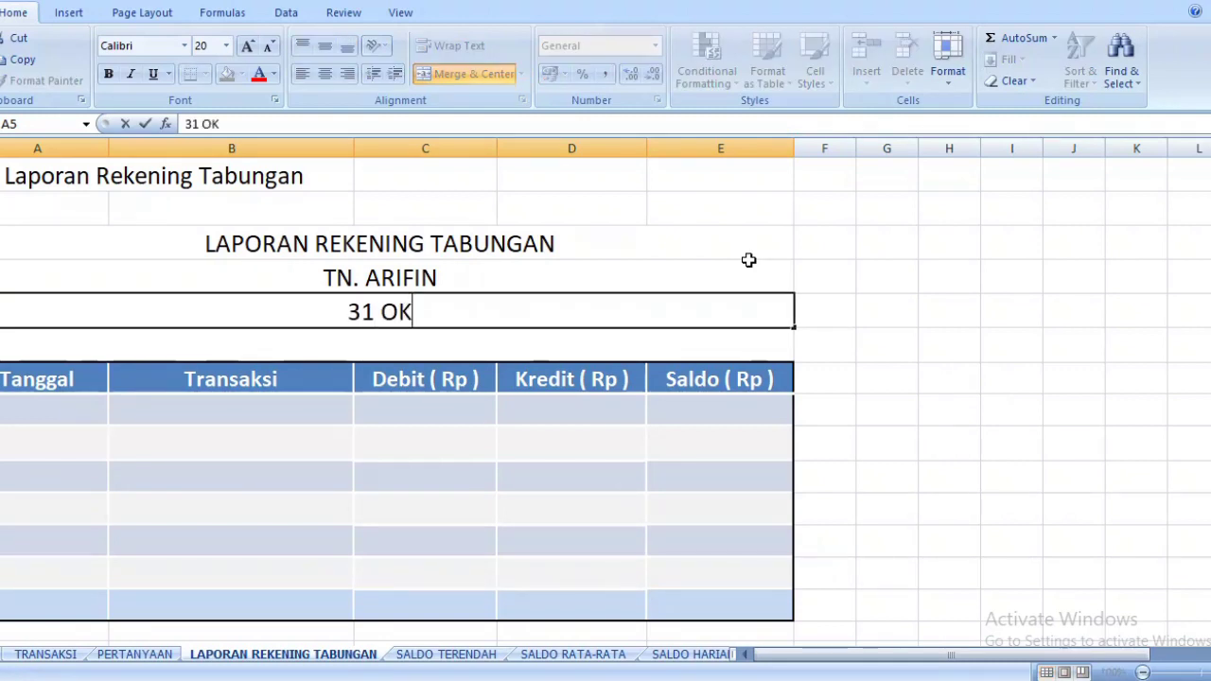
type("TOBER ")
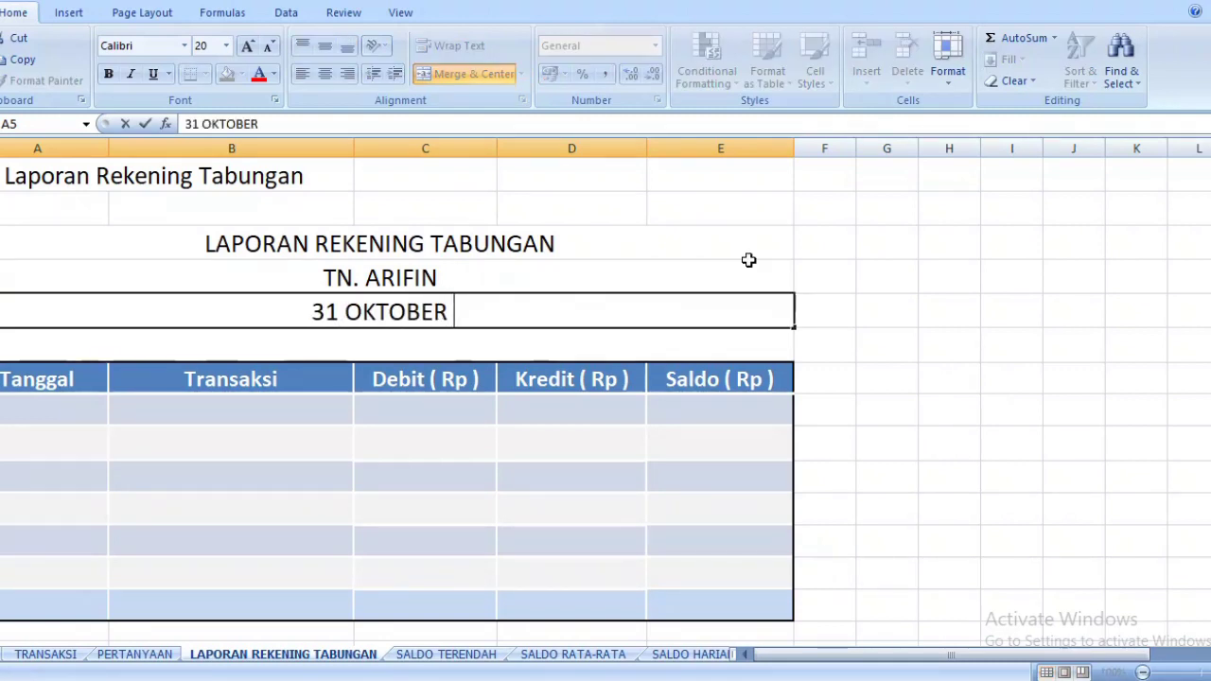
type("202")
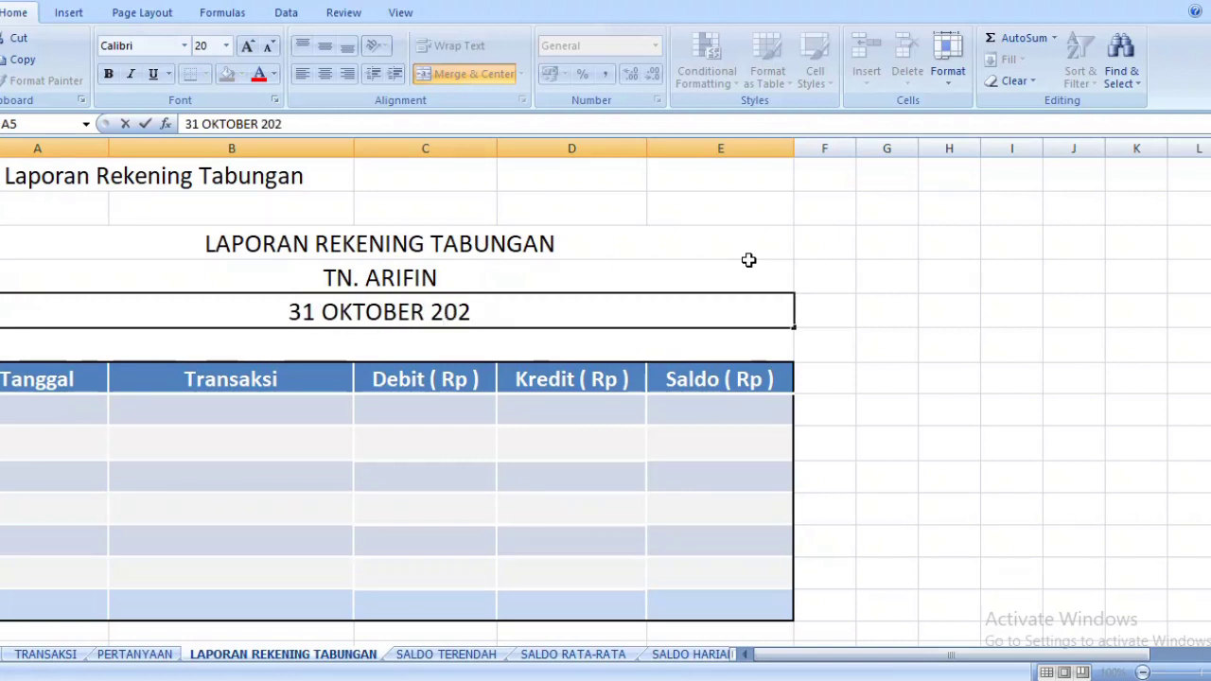
type("0")
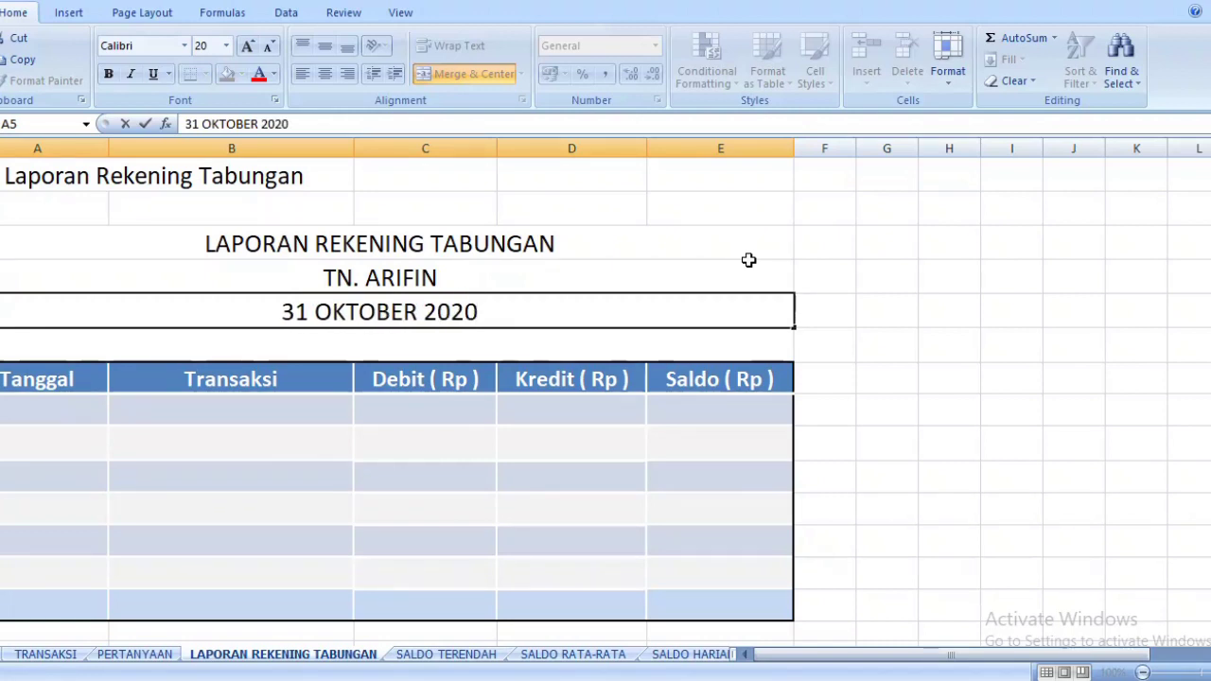
key("Return")
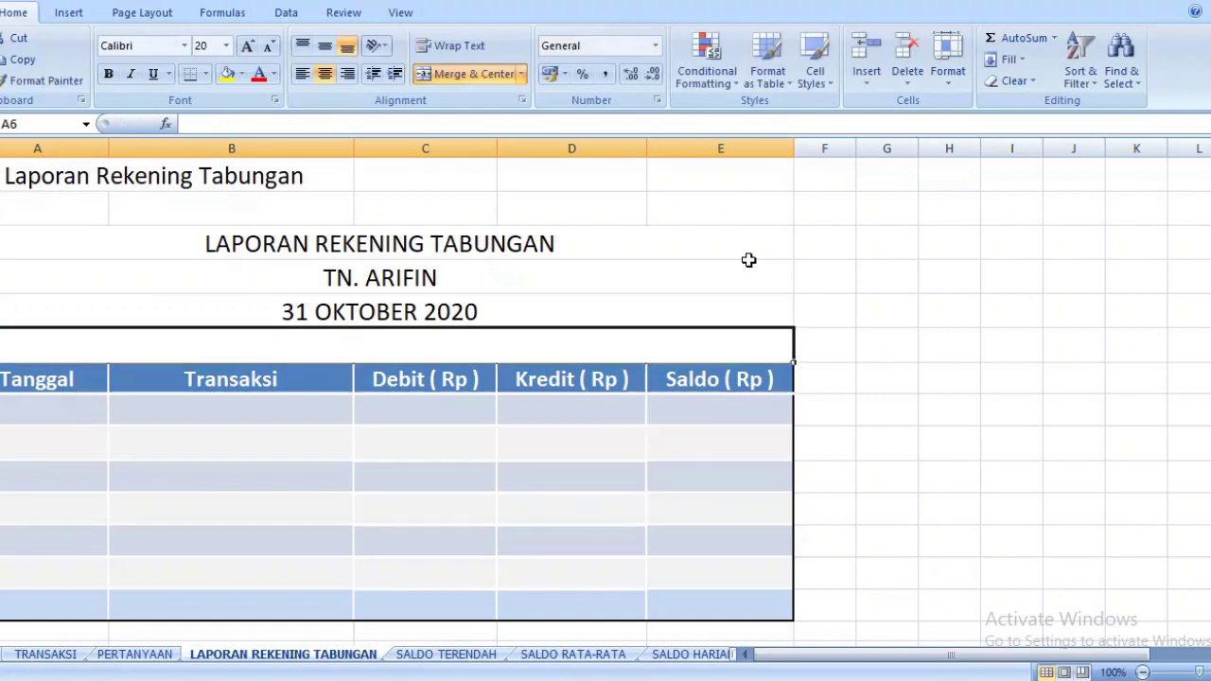
Enter the unit note ( DALAM RIBUAN ) in merged row 6, directly above the table header
type("( ")
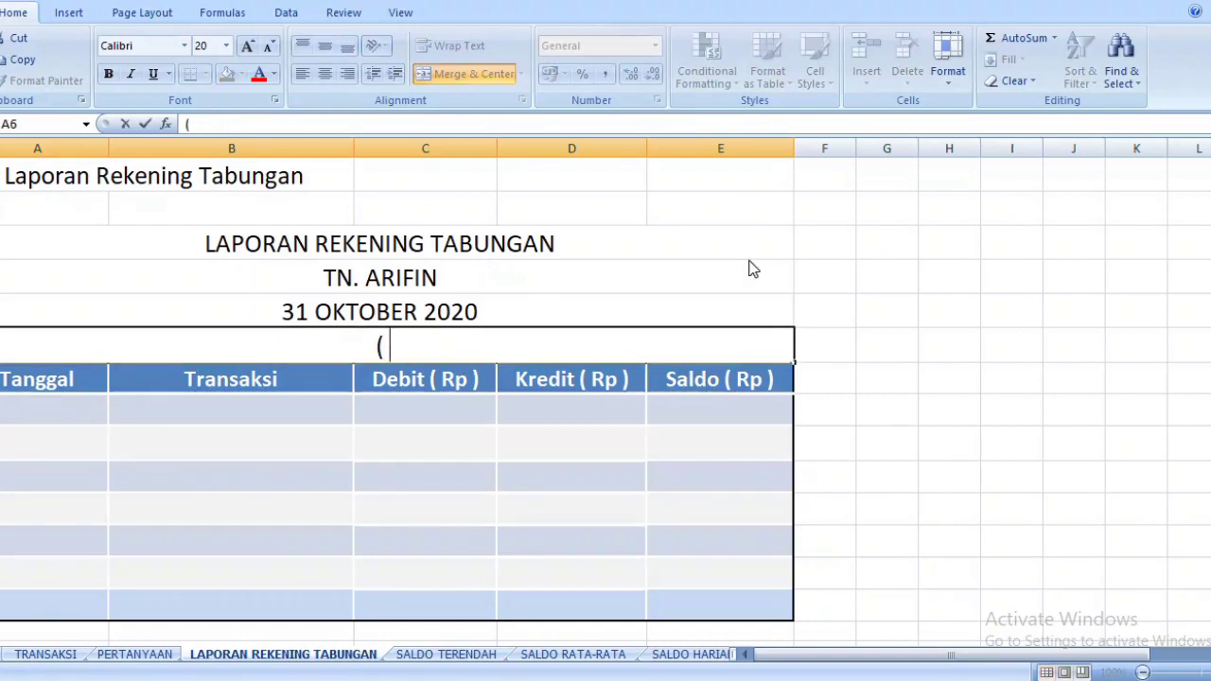
type("DALAM ")
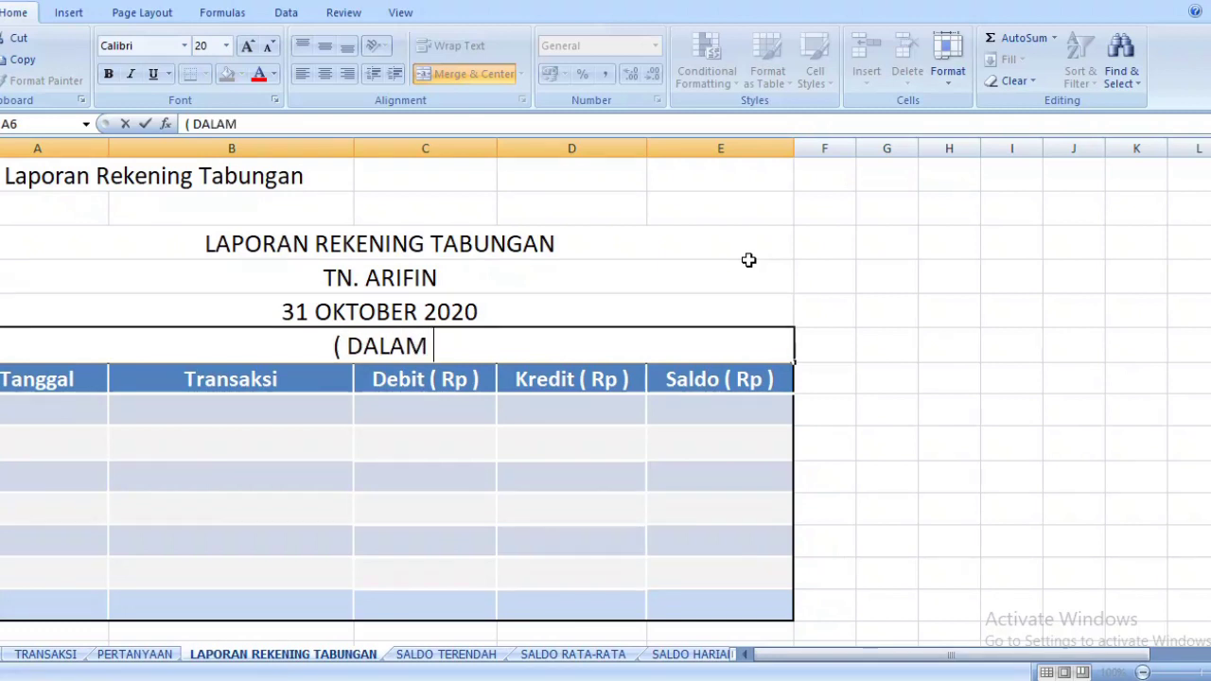
type("RIBUAN")
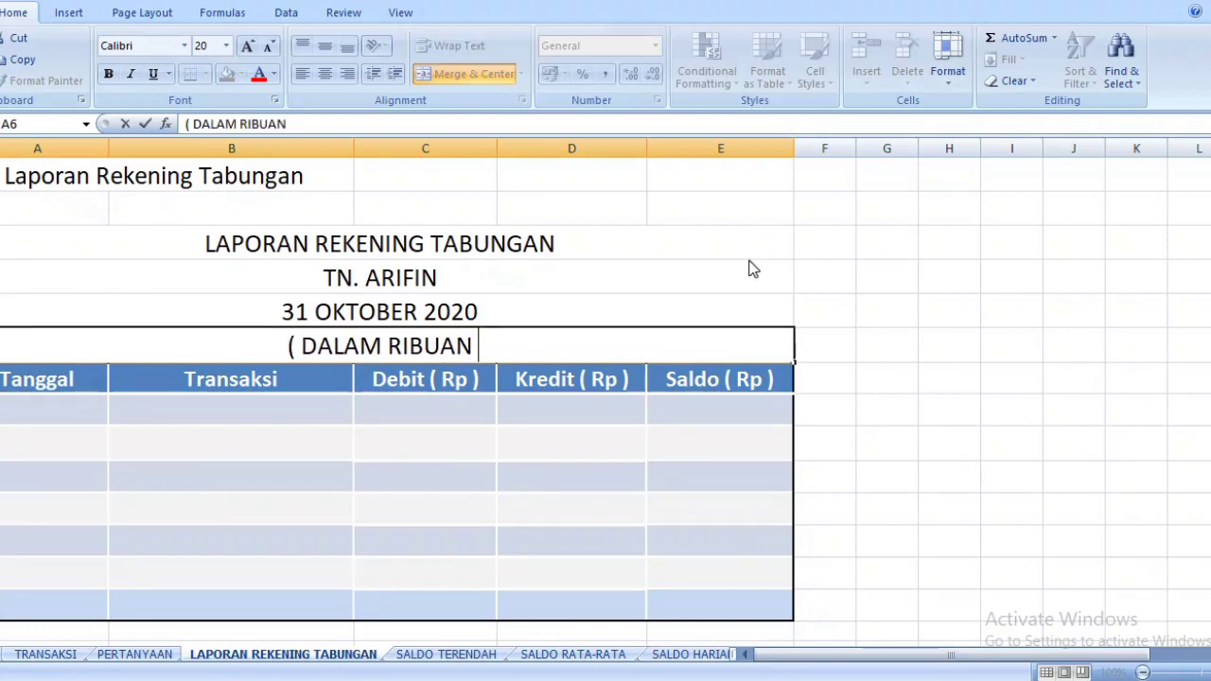
type(" )")
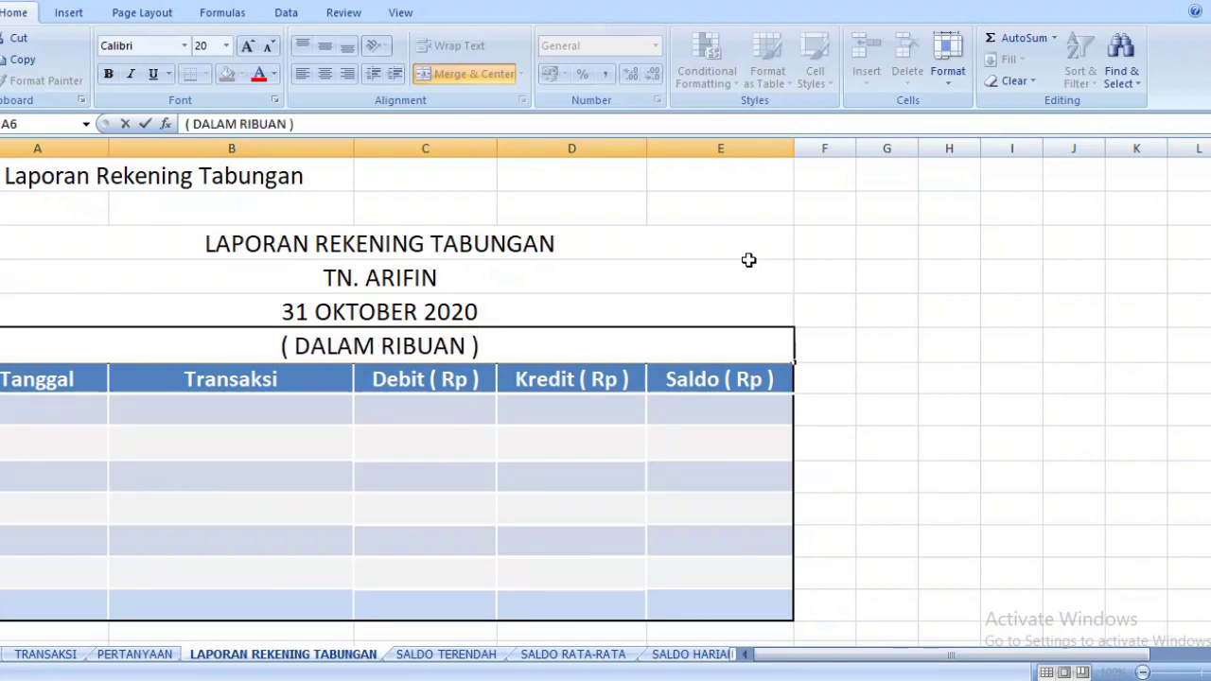
key("Return")
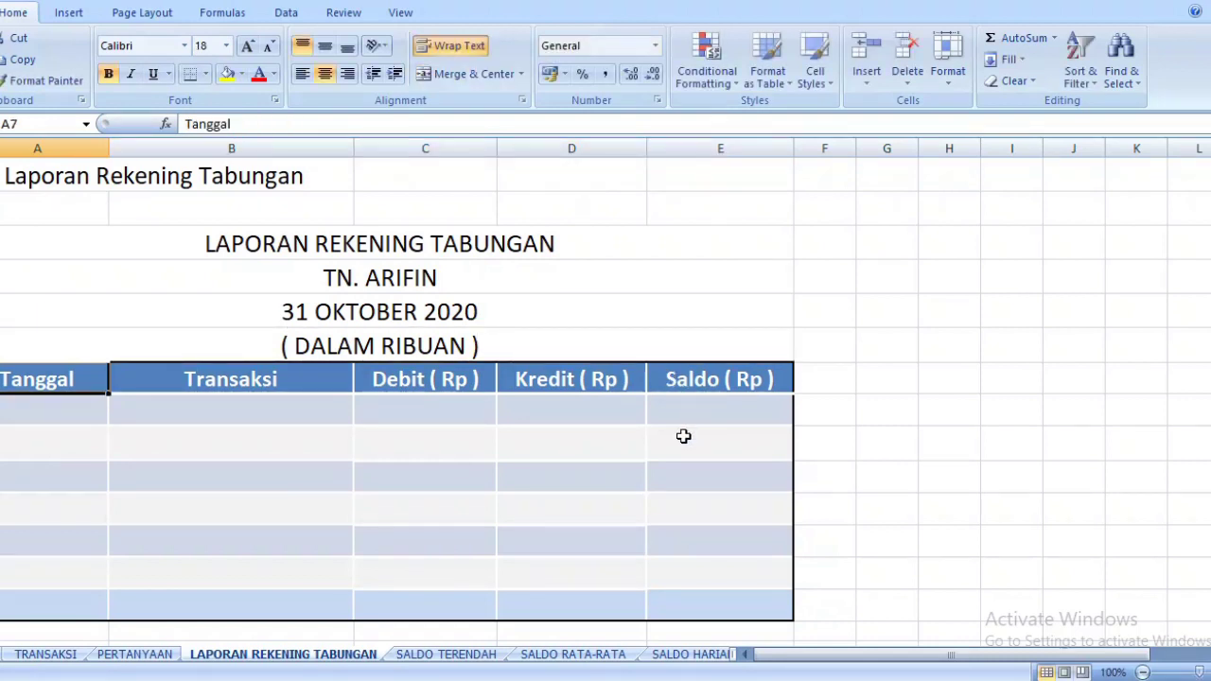
left_click(959, 410)
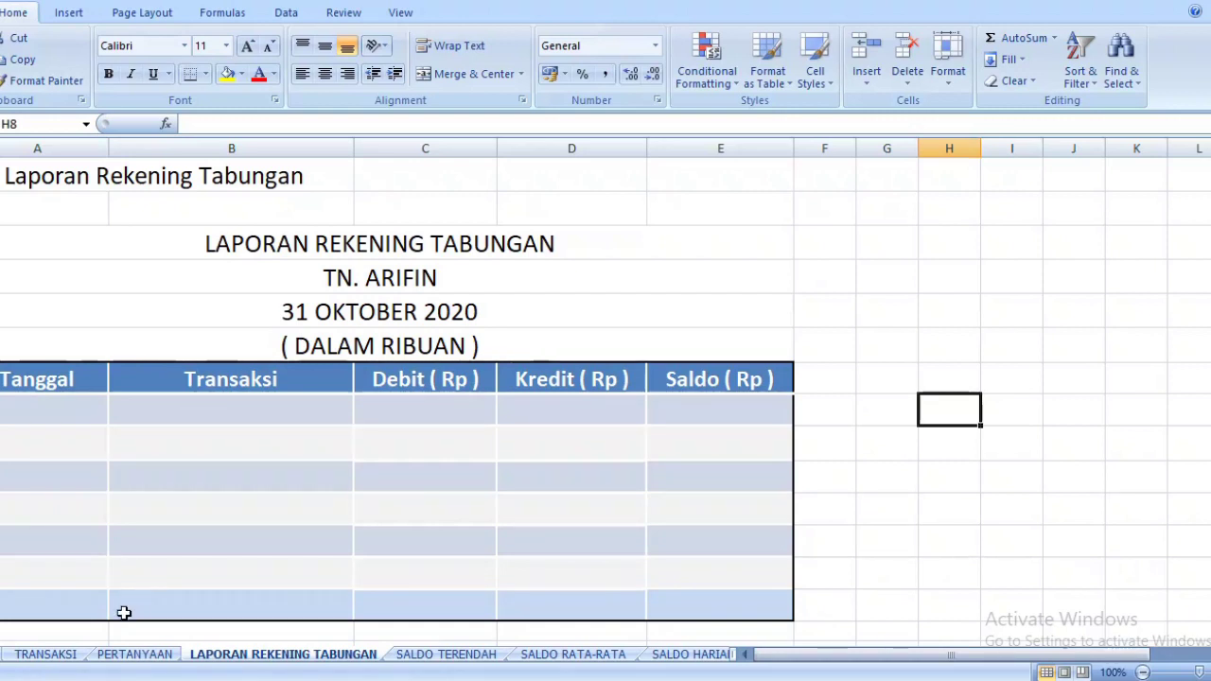
Consult the TRANSAKSI sheet and fill the report table's first row with Tanggal 1 and Transaksi Setor Tunai
left_click(44, 655)
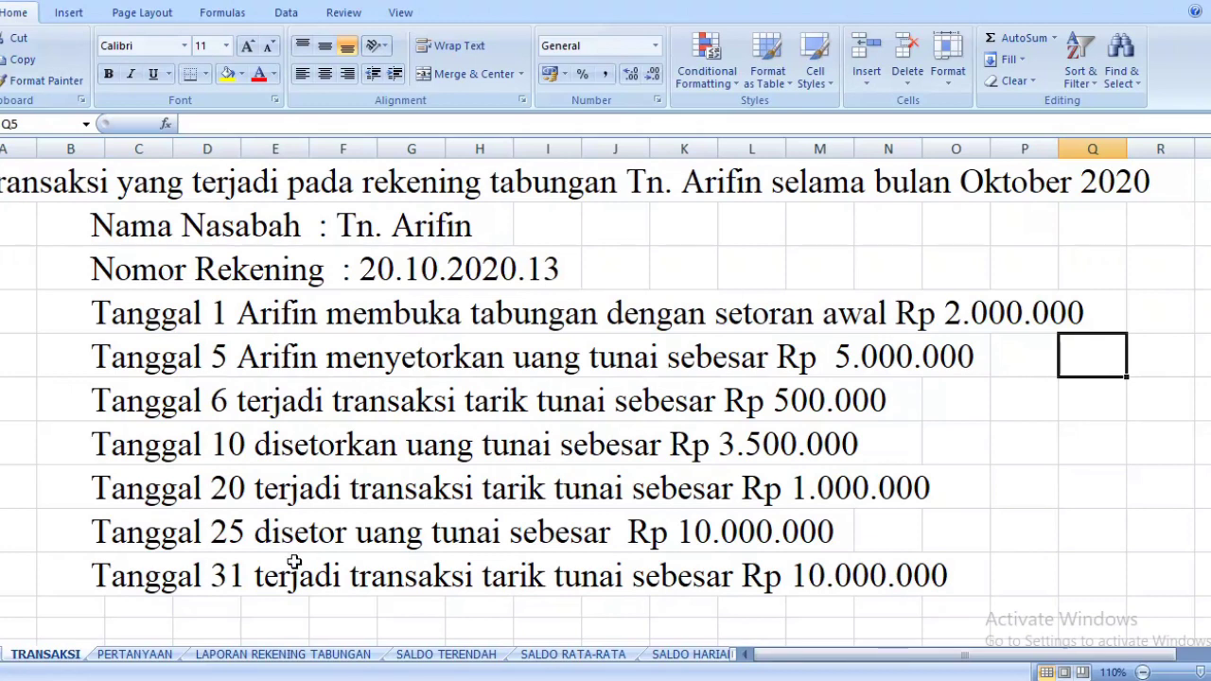
left_click(233, 659)
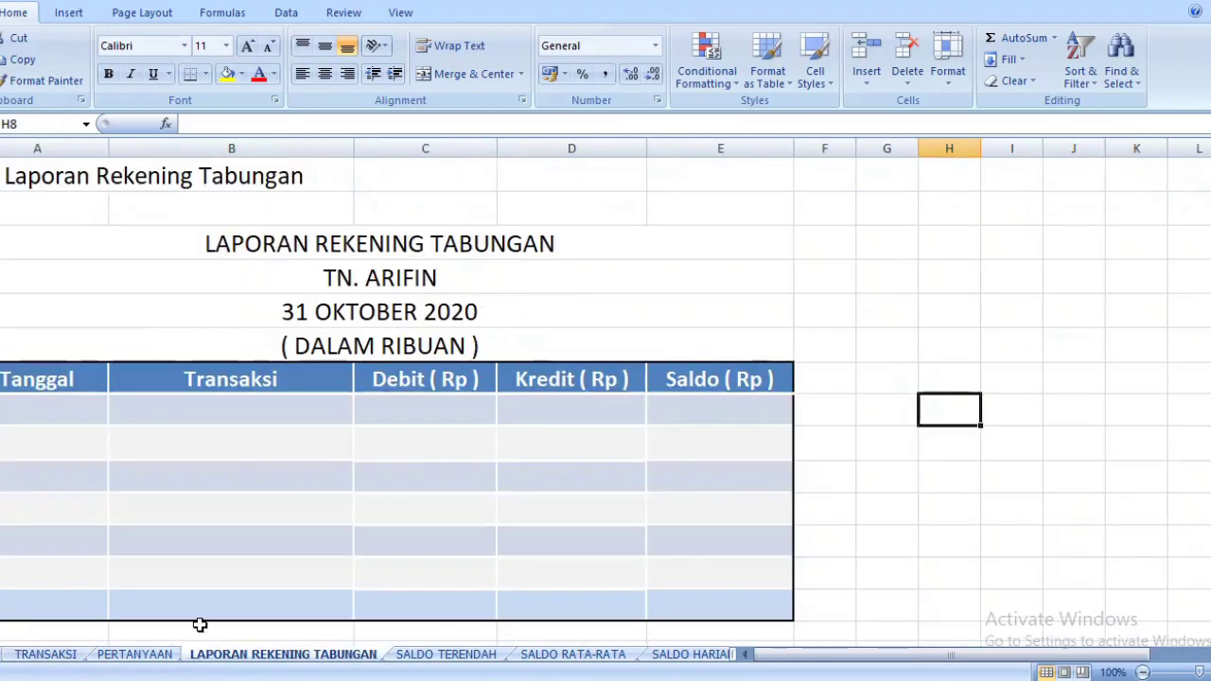
left_click(30, 415)
type("1")
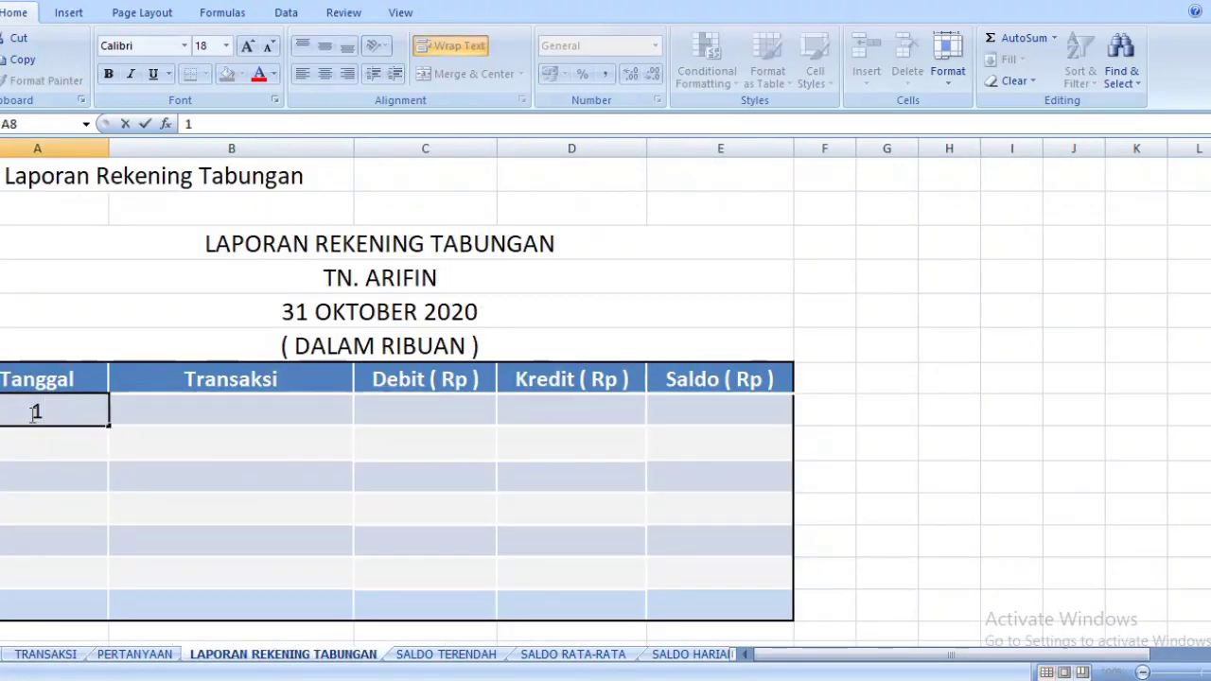
key("Tab")
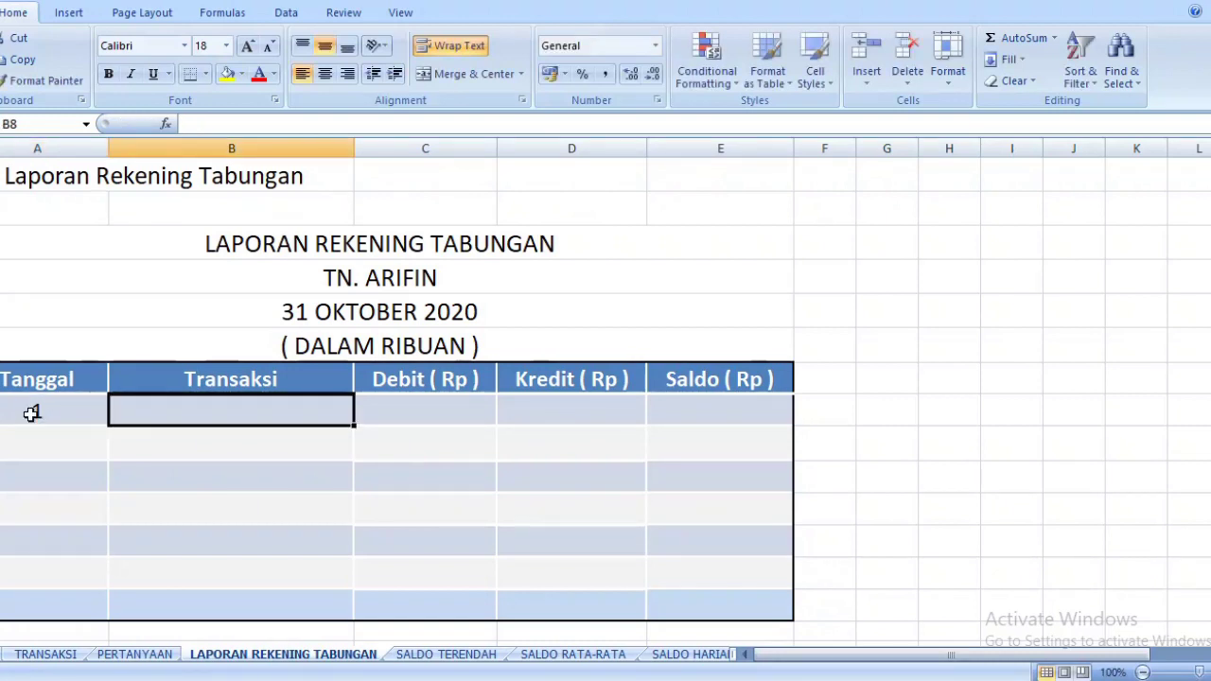
type("S")
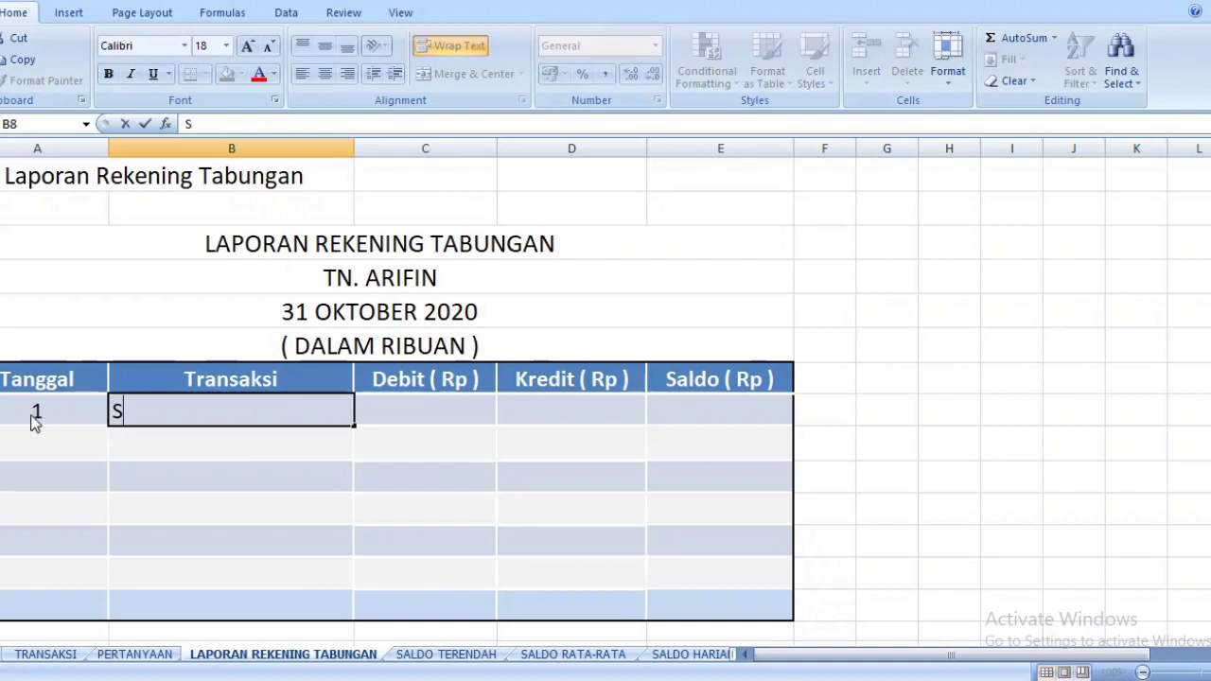
type("etor")
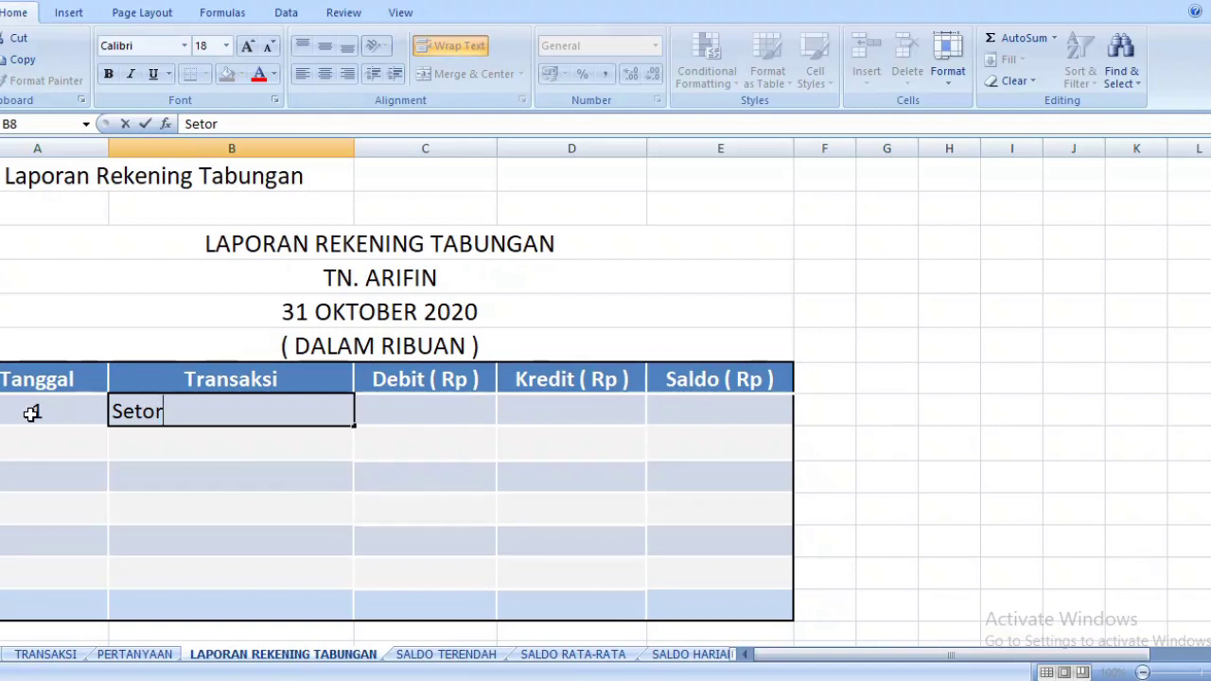
type("Tunai")
key("Tab")
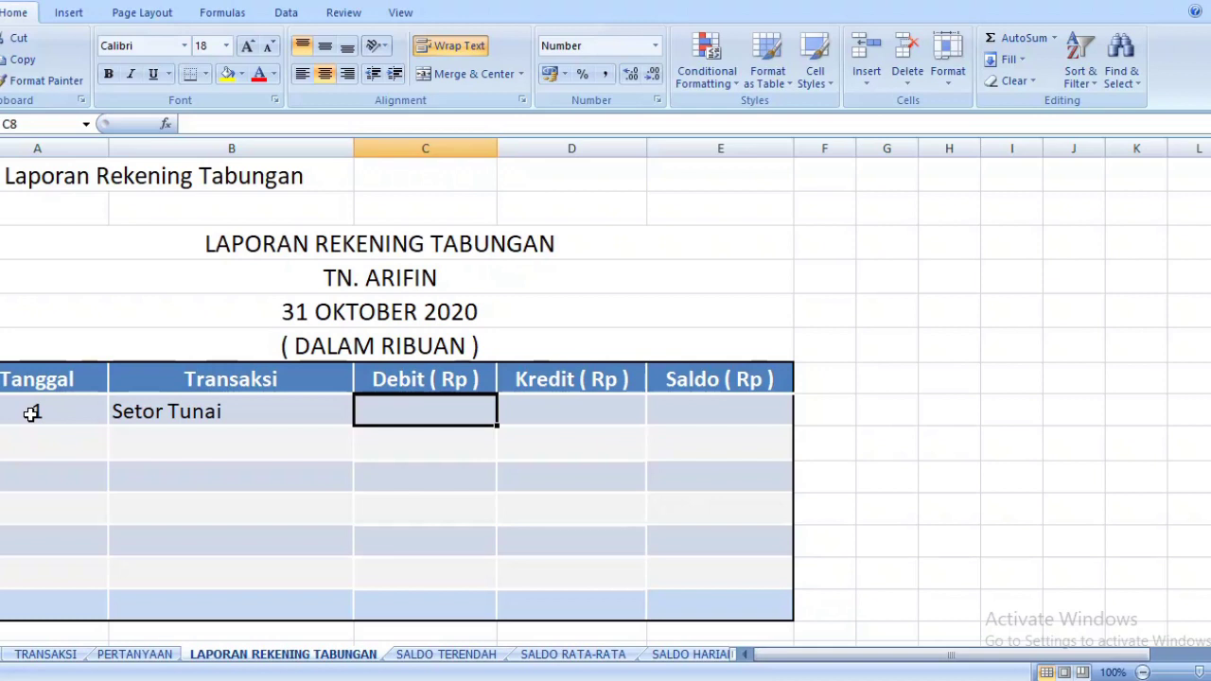
Enter 2,000 as both the Kredit and the Saldo of the Tanggal 1 Setor Tunai row
key("Tab")
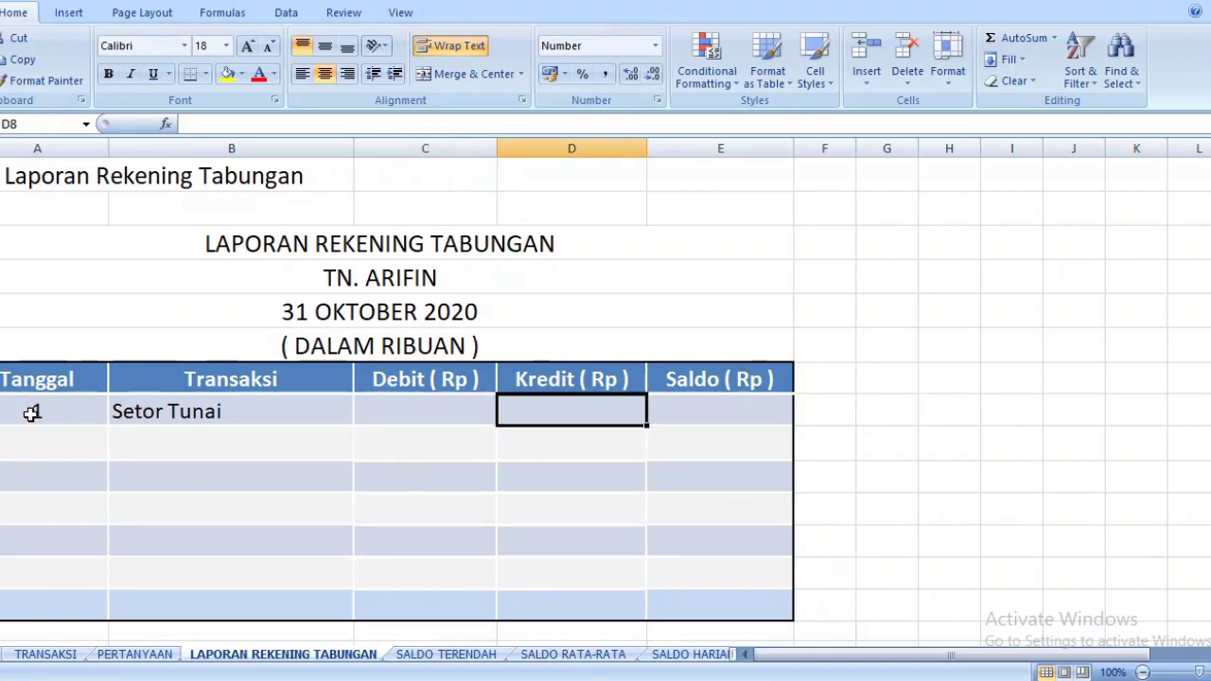
type("2")
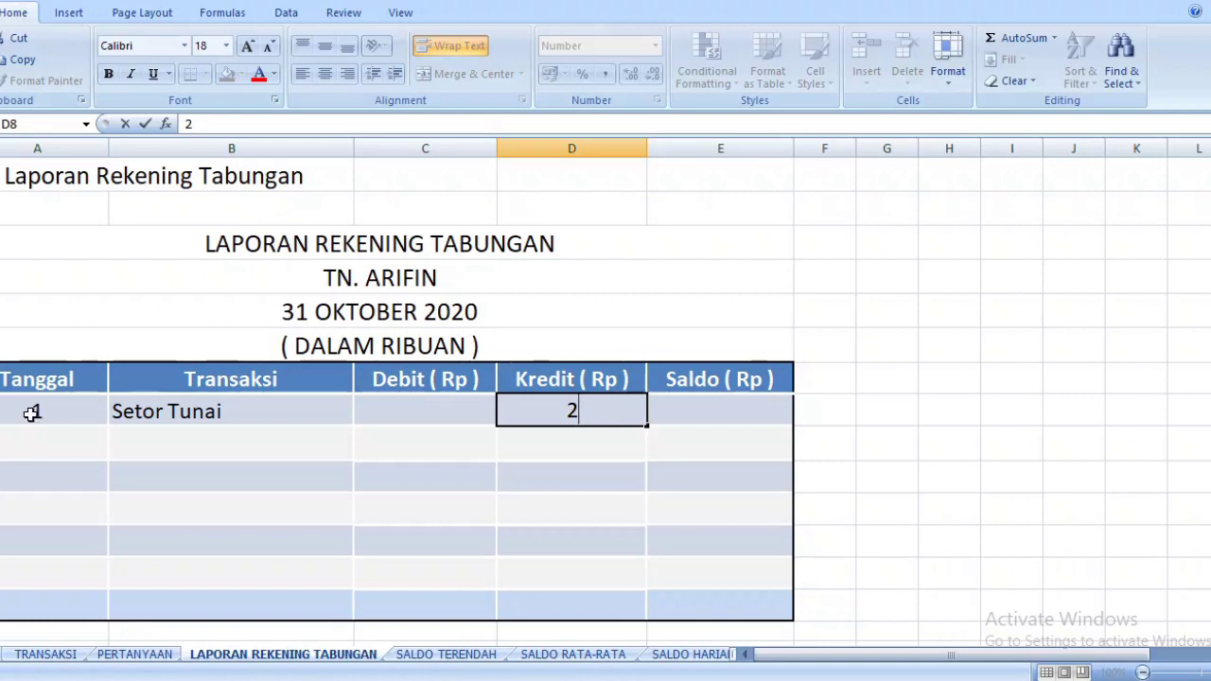
type(",000")
key("Tab")
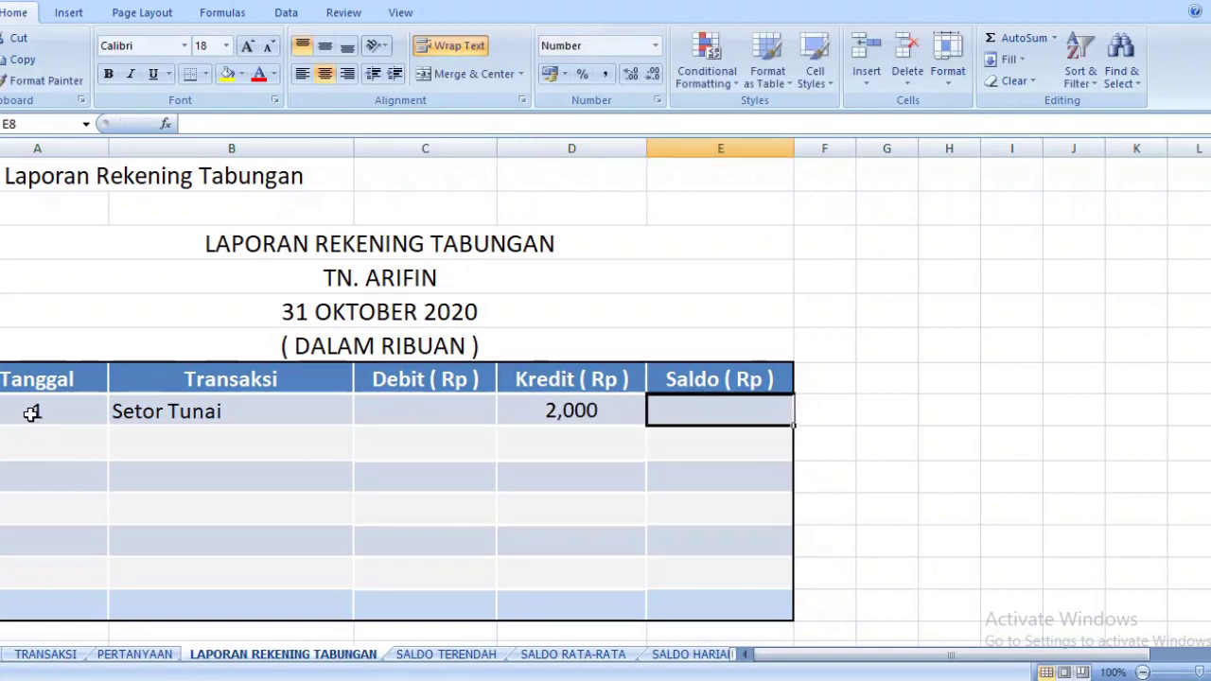
type("2")
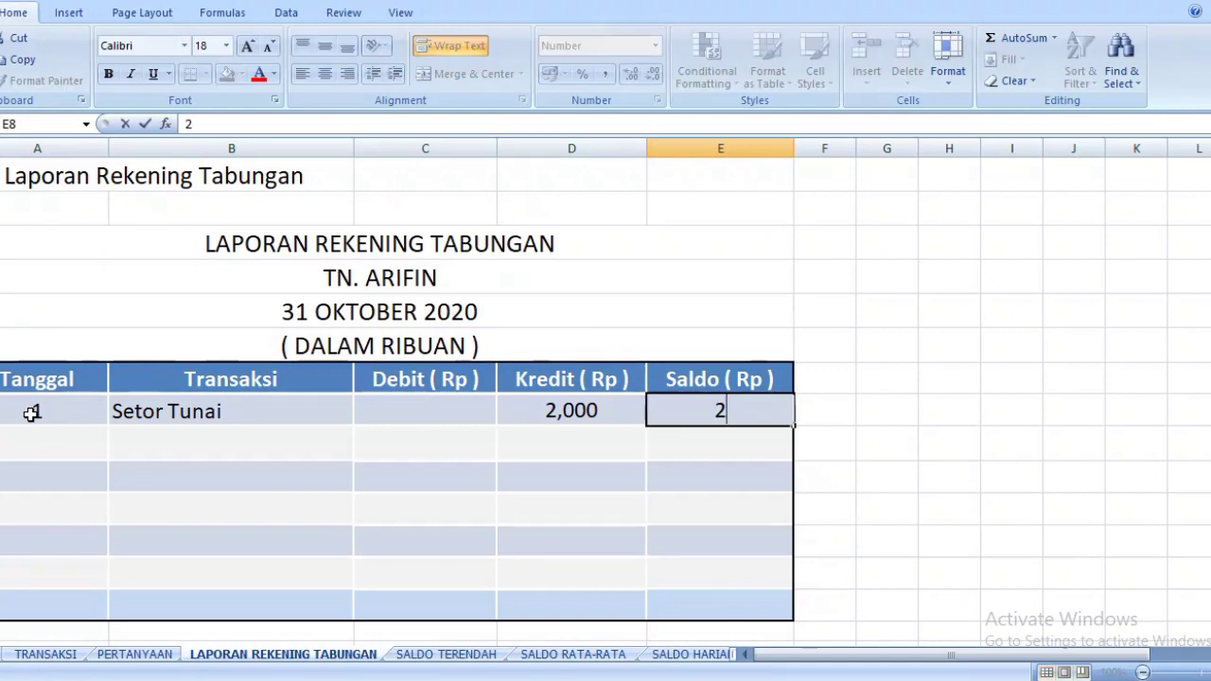
type(",000")
key("Return")
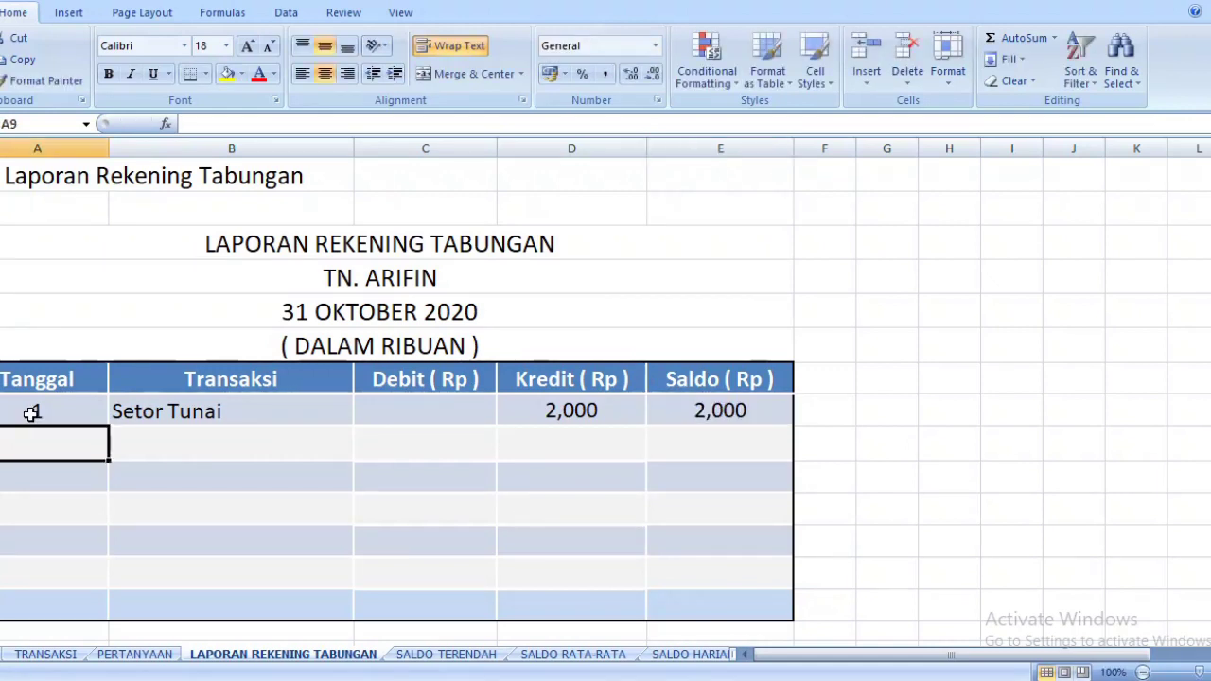
Consult the TRANSAKSI sheet and fill the report's second row with Tanggal 5, Transaksi Setor Tunai and Kredit 5,000
left_click(45, 655)
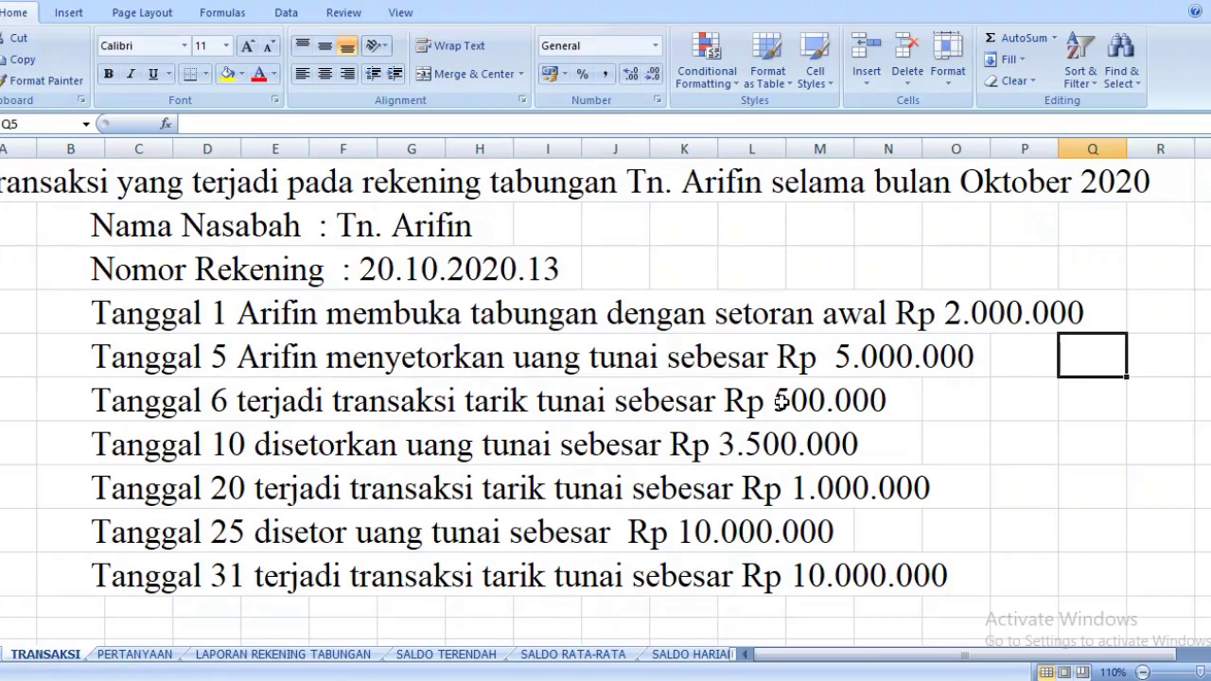
left_click(231, 663)
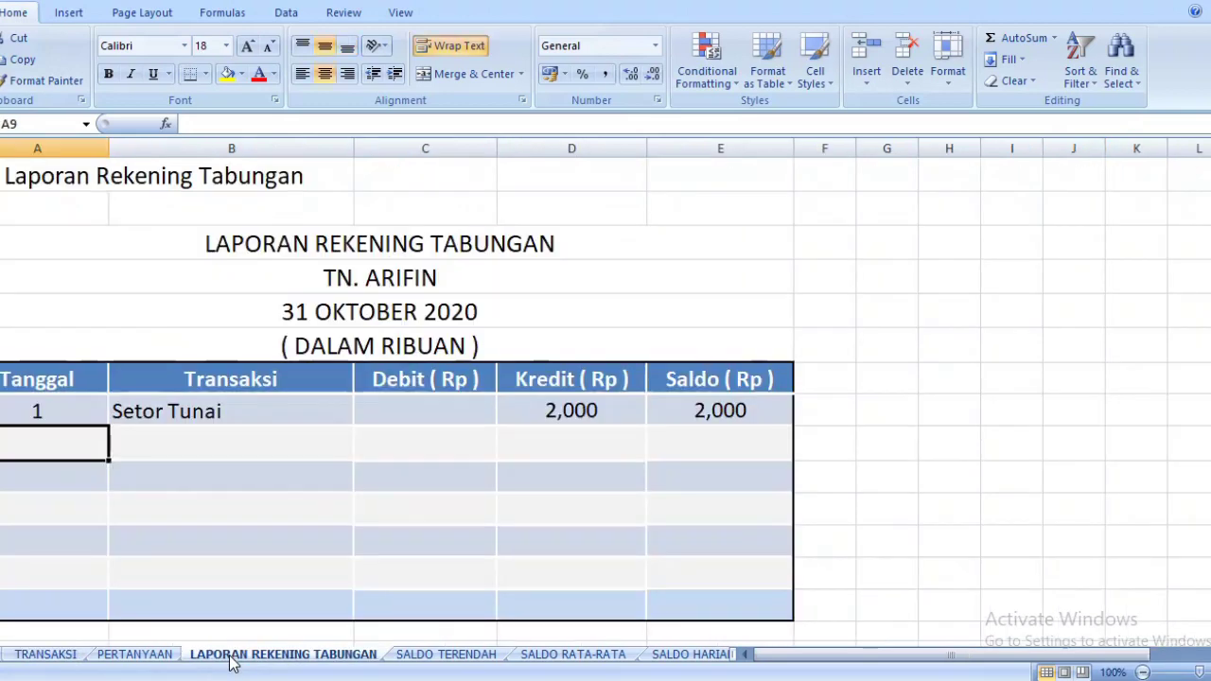
type("5")
key("Tab")
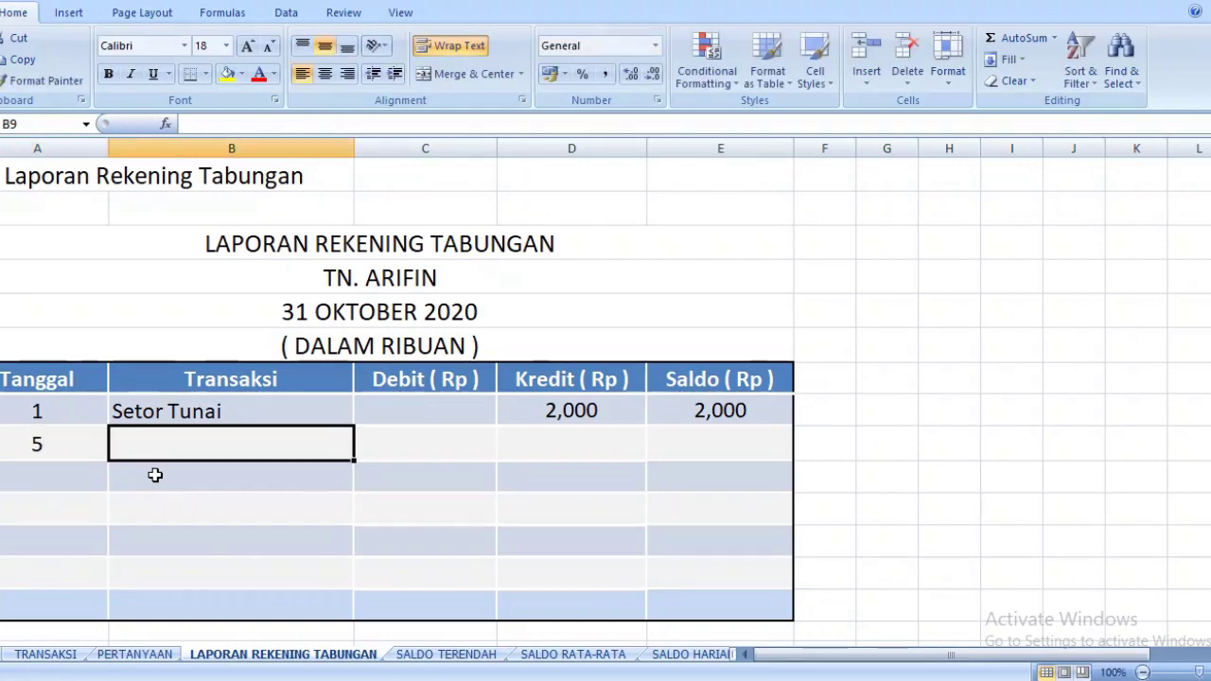
type("Setor Tunai")
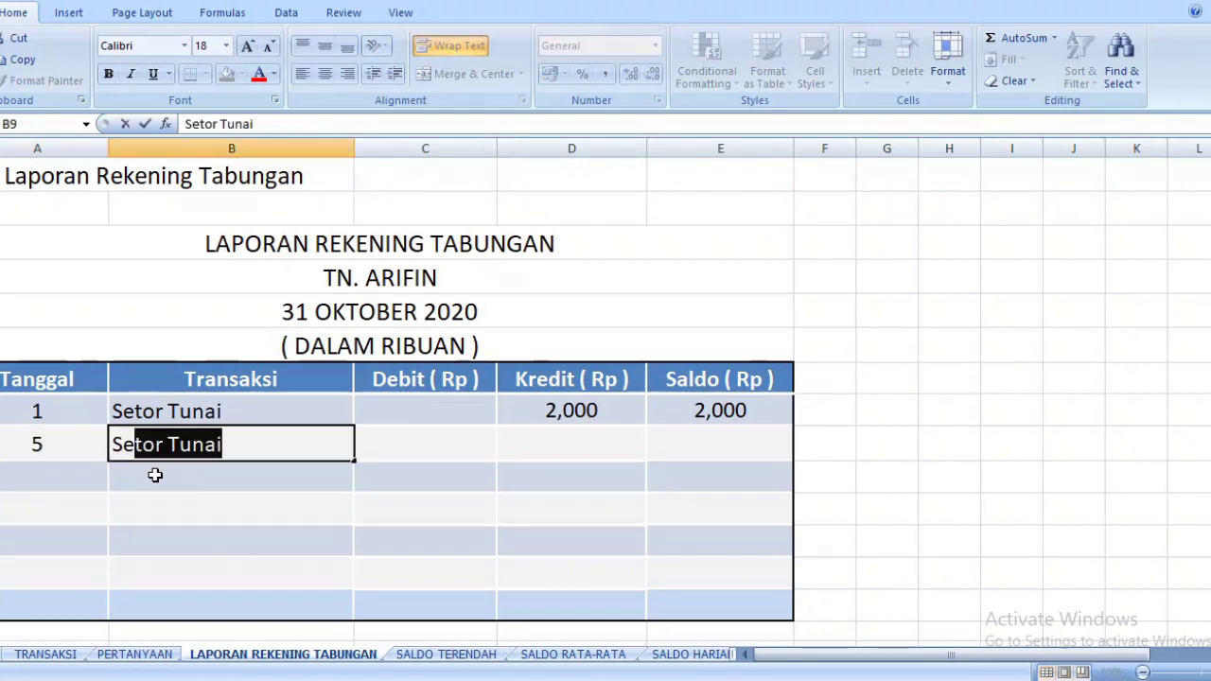
key("Tab")
key("Tab")
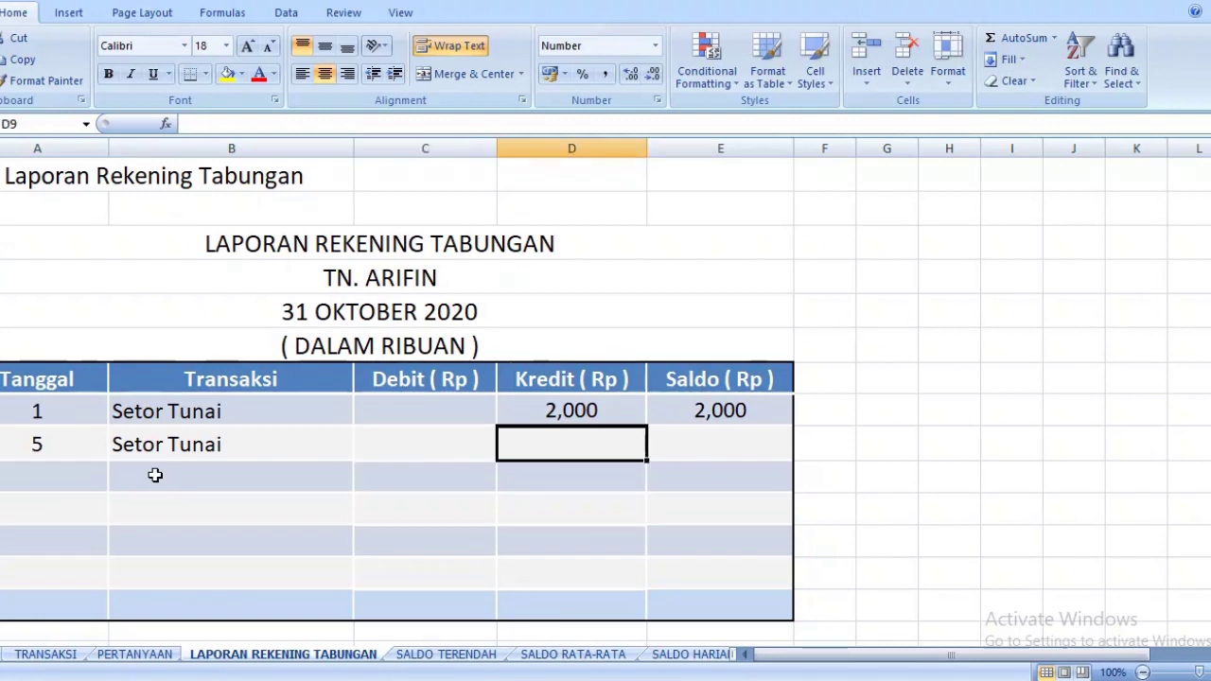
type("5")
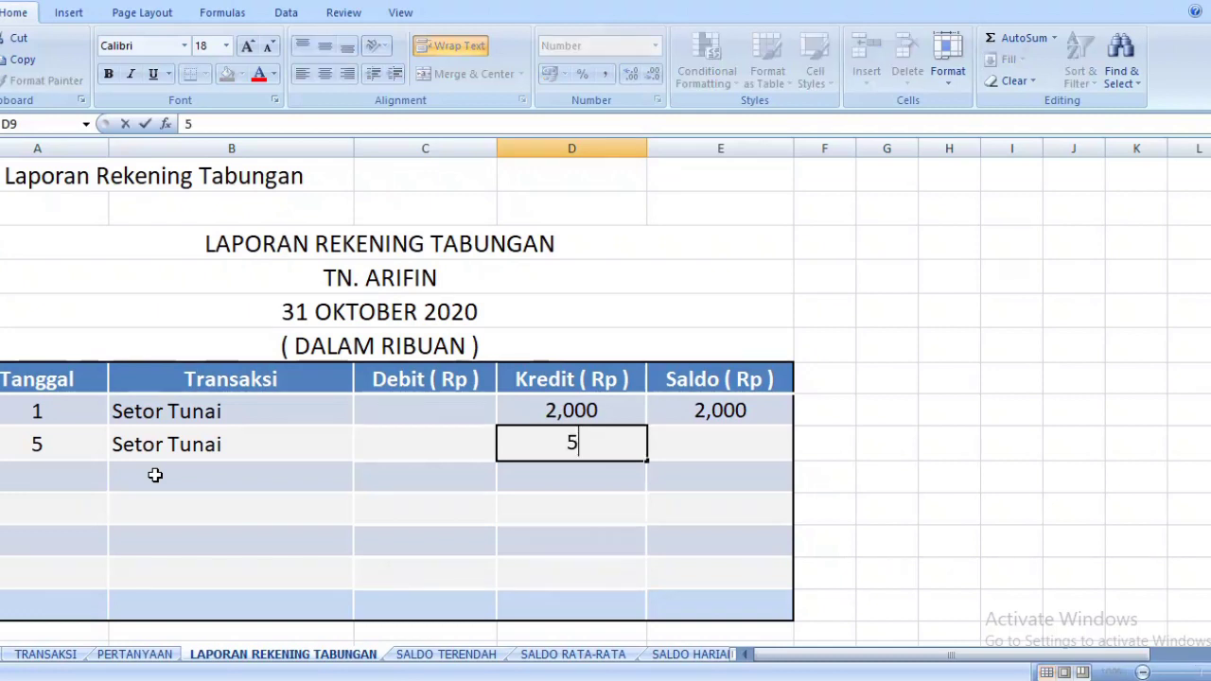
key("Tab")
Calculate the Tanggal 5 Saldo in E9 with the formula =E8+D9
type("=")
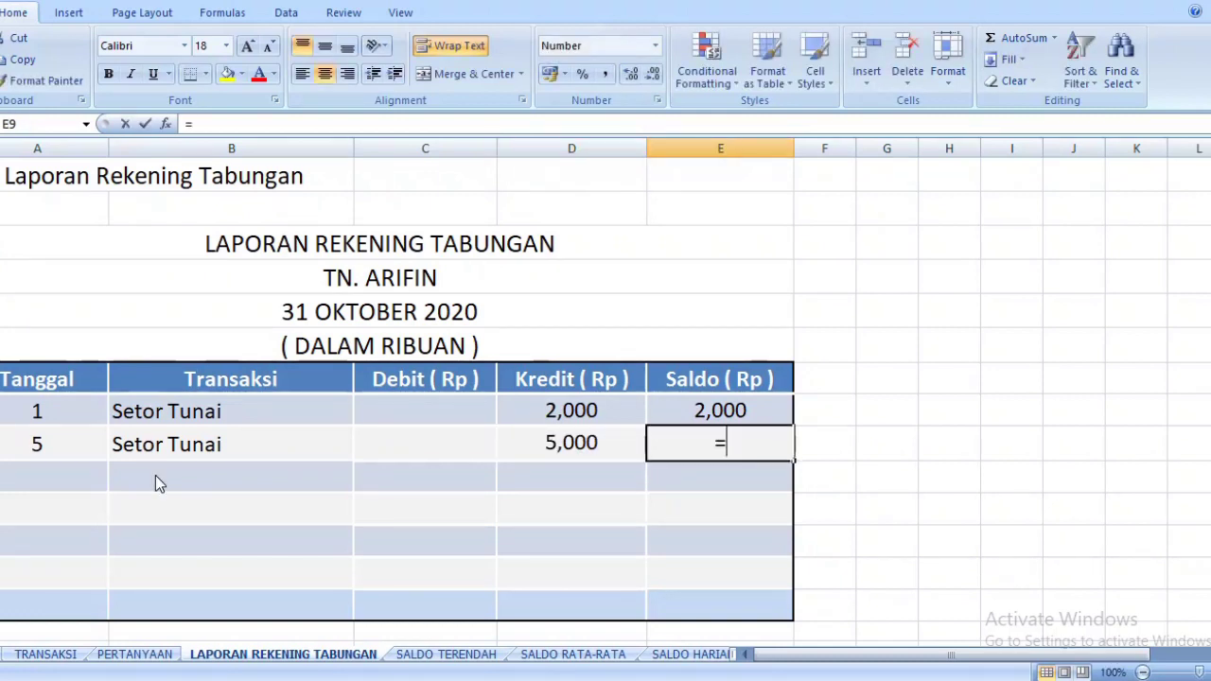
left_click(698, 409)
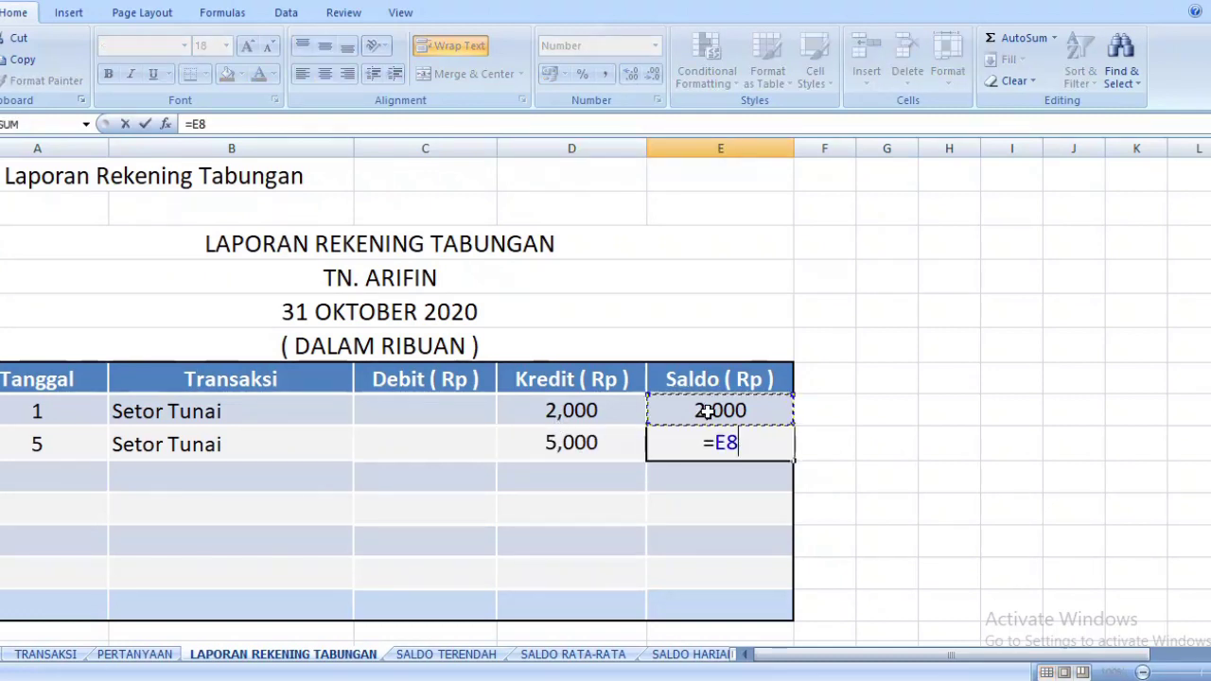
type("+")
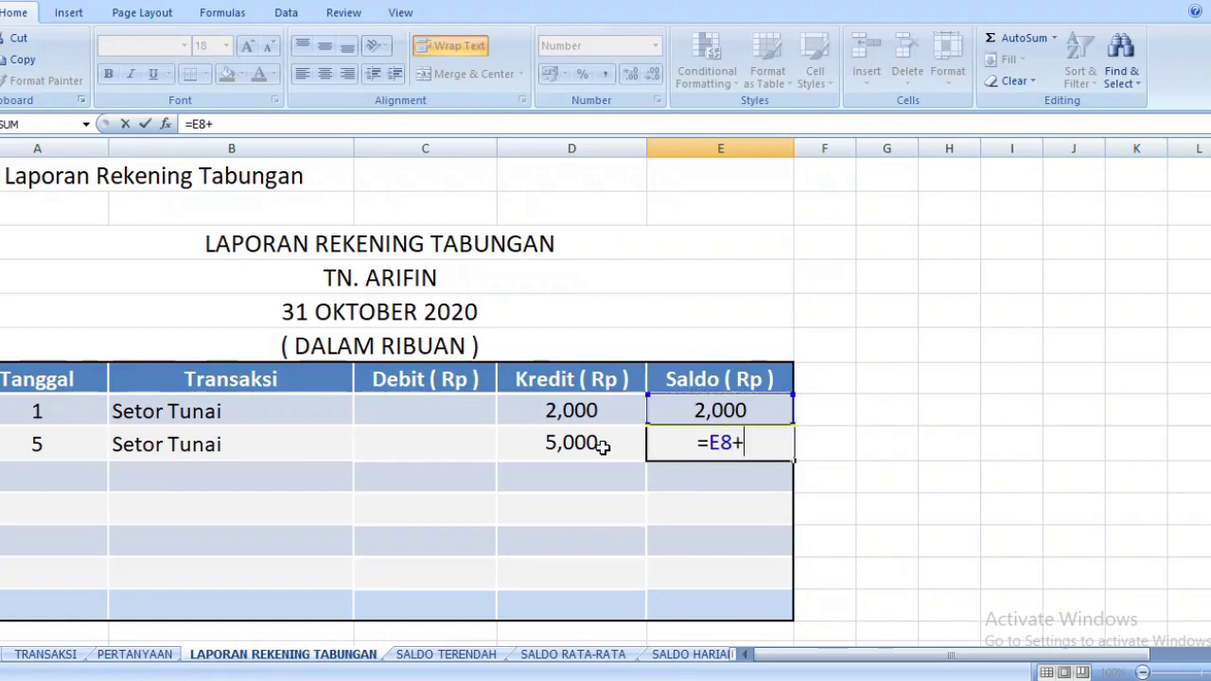
left_click(577, 443)
key("Return")
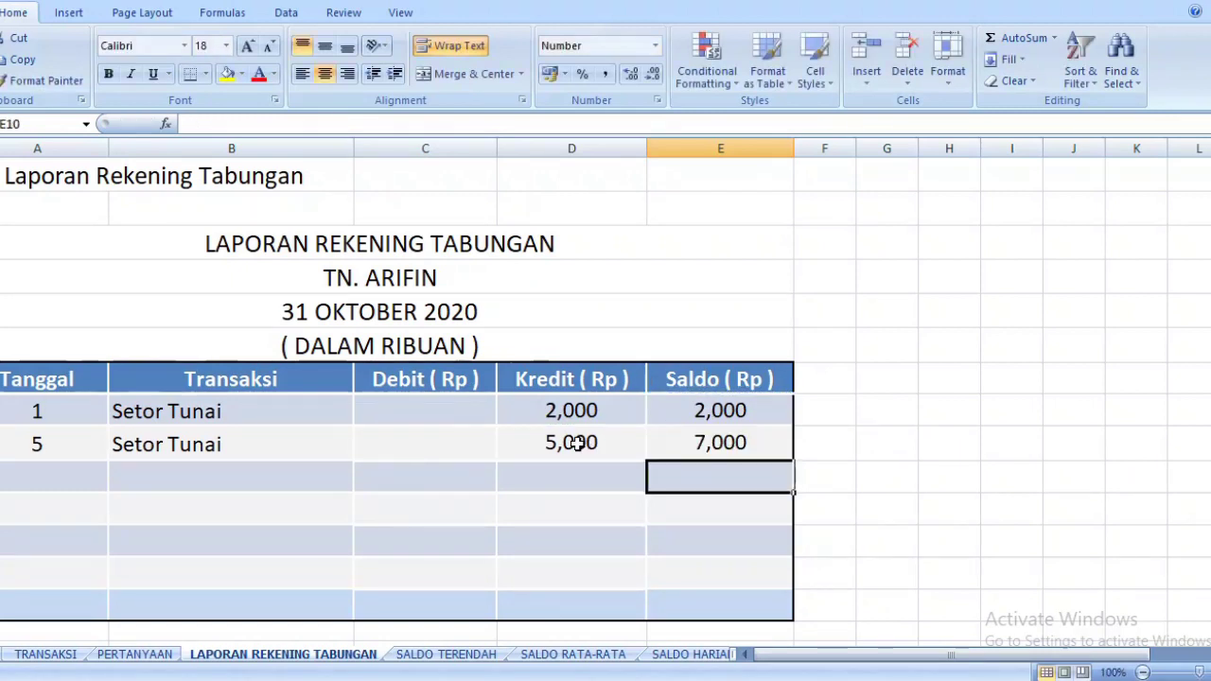
Consult the TRANSAKSI sheet and start the report's third row with Tanggal 6 and Transaksi Tarik Tunai
key("Left")
key("Left")
key("Left")
key("Left")
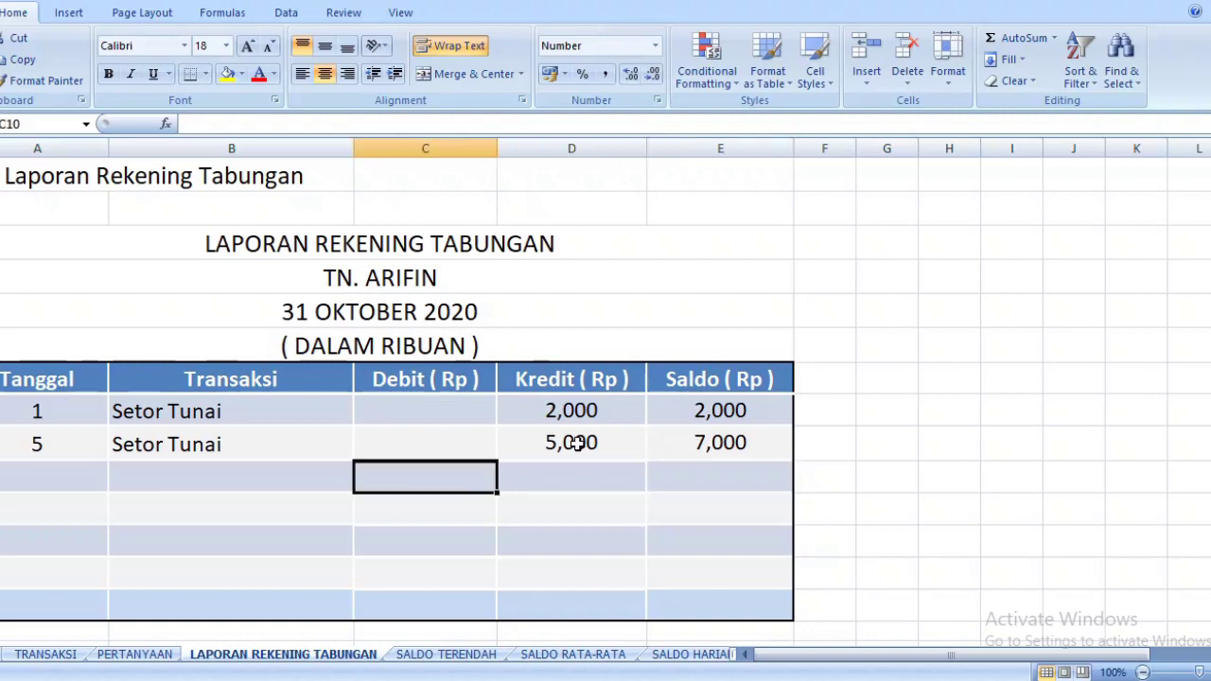
left_click(70, 655)
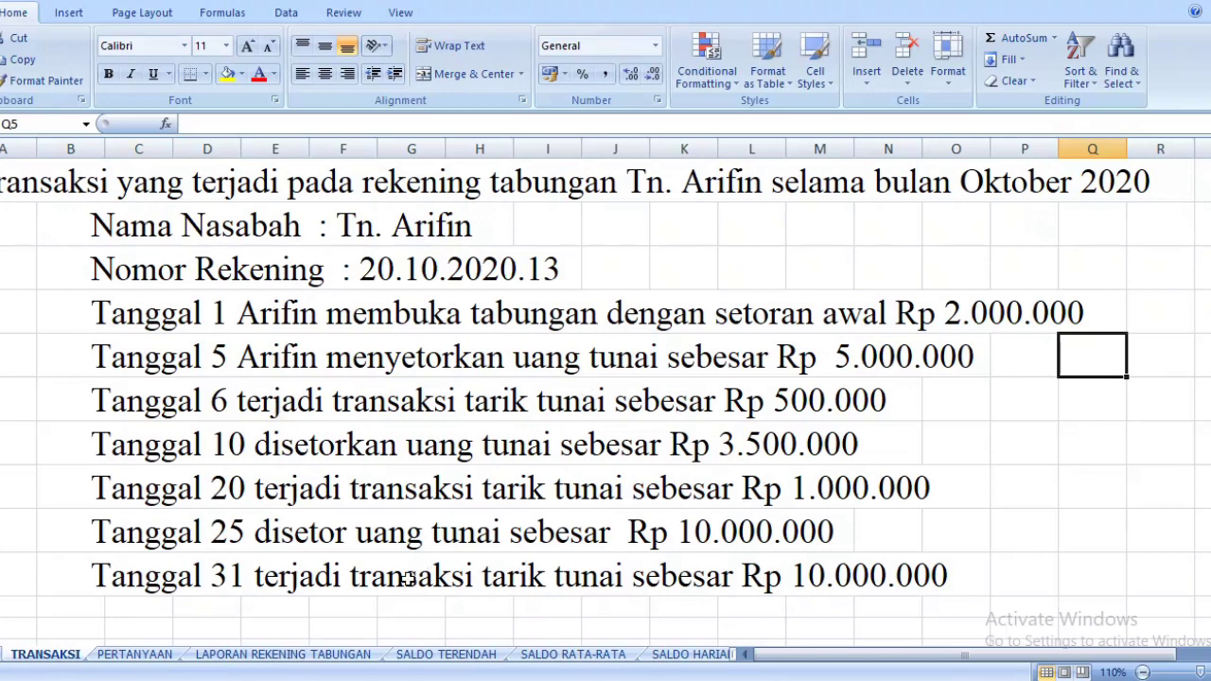
left_click(289, 655)
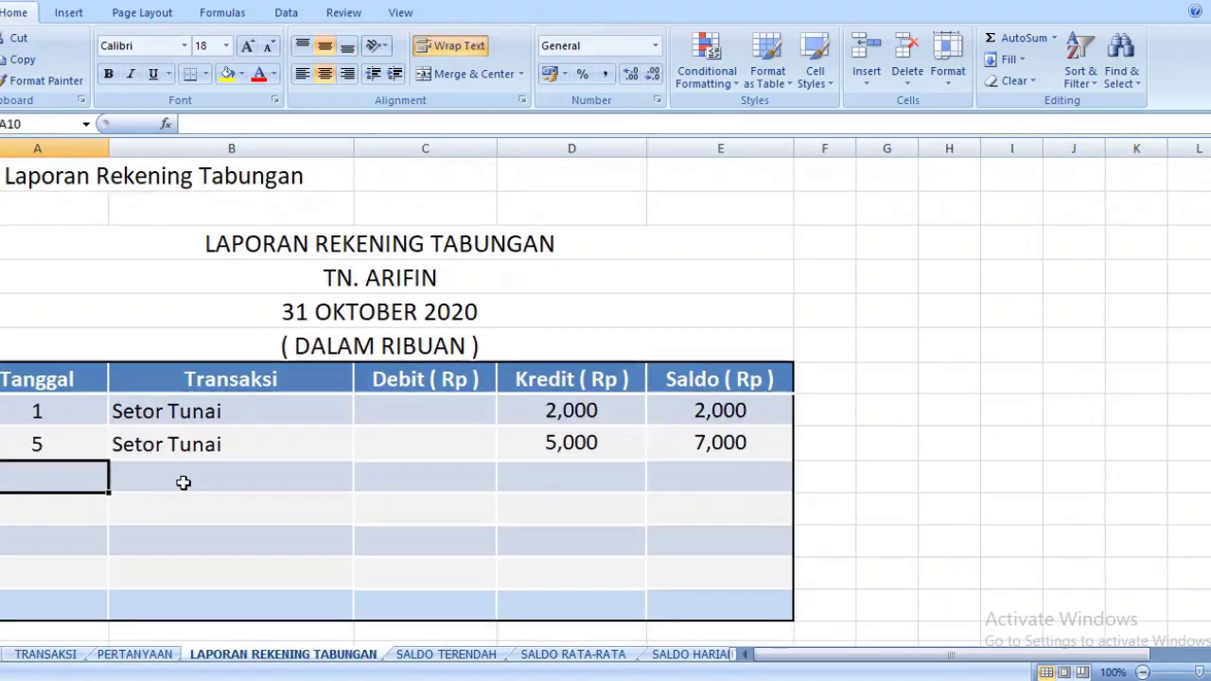
type("6")
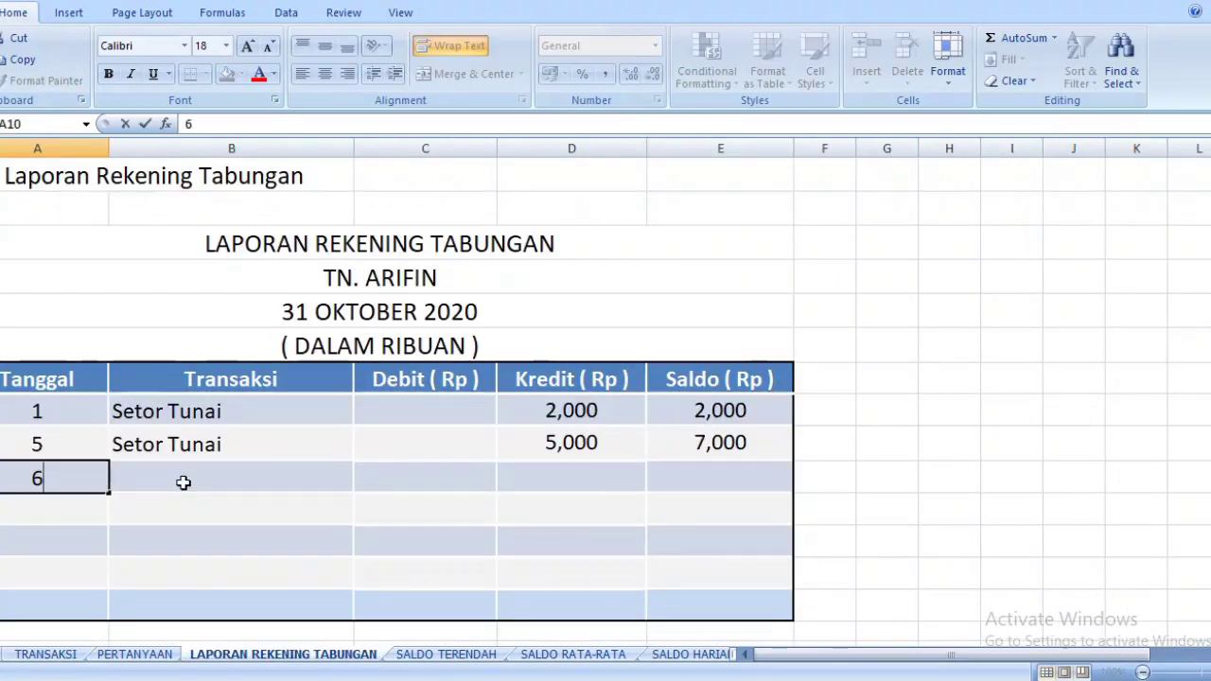
left_click(183, 482)
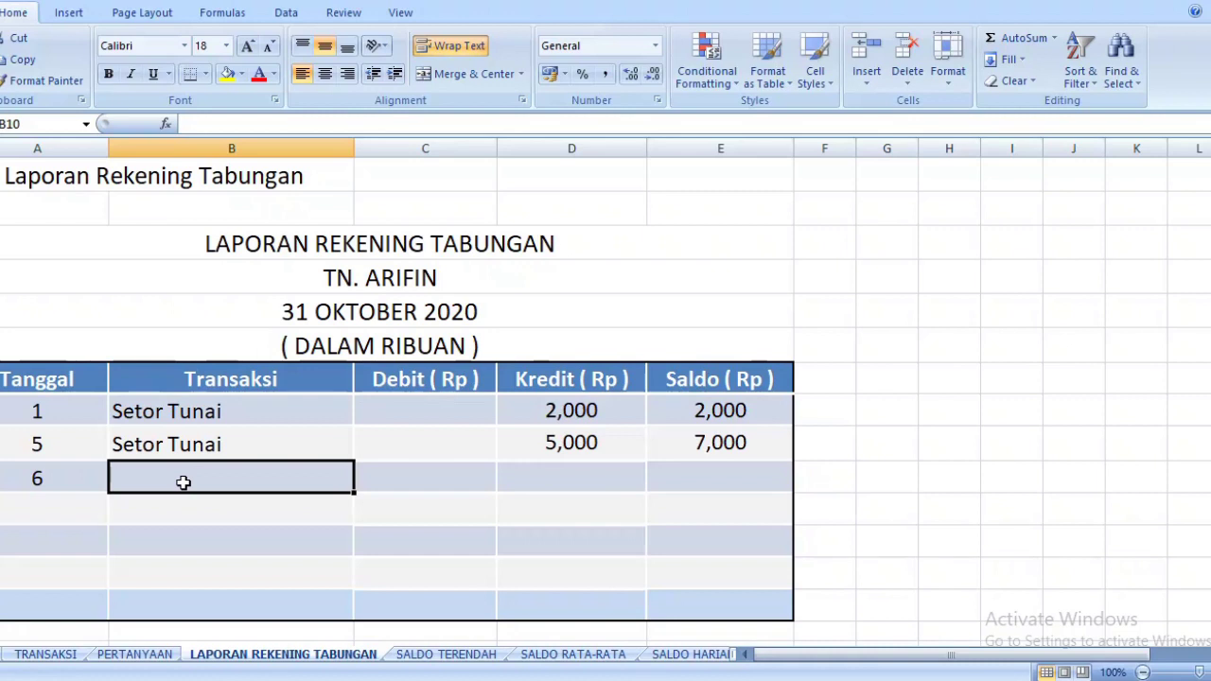
type("Tarik")
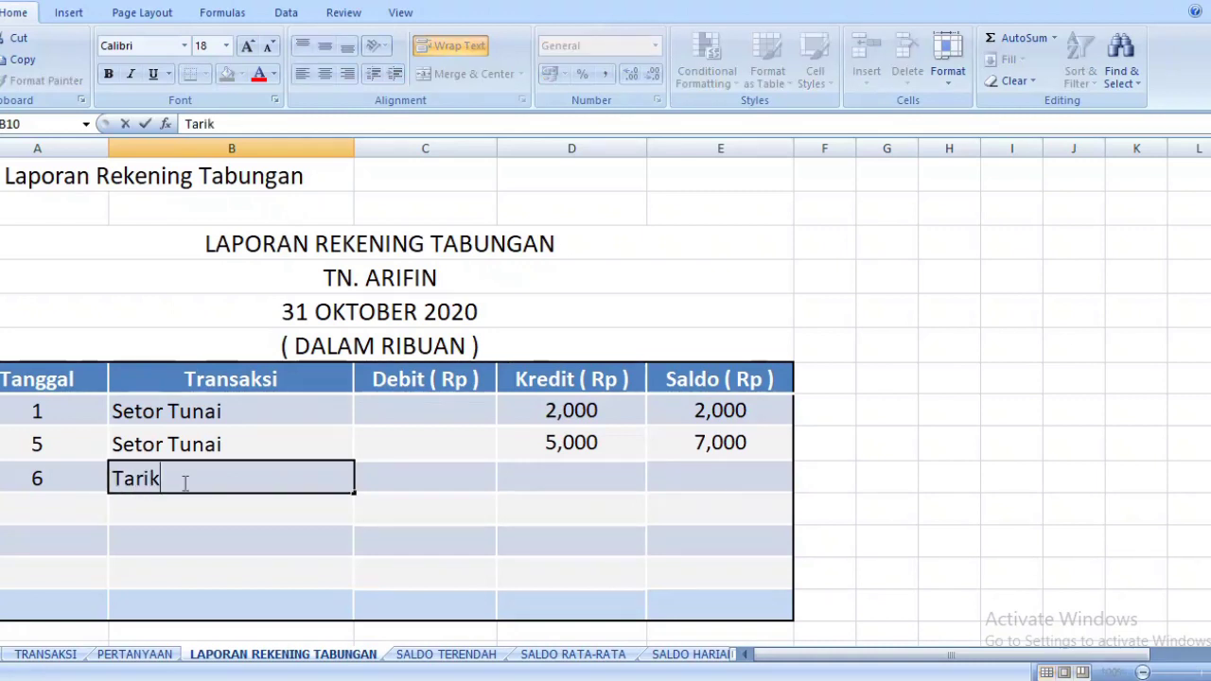
type(" Tunai")
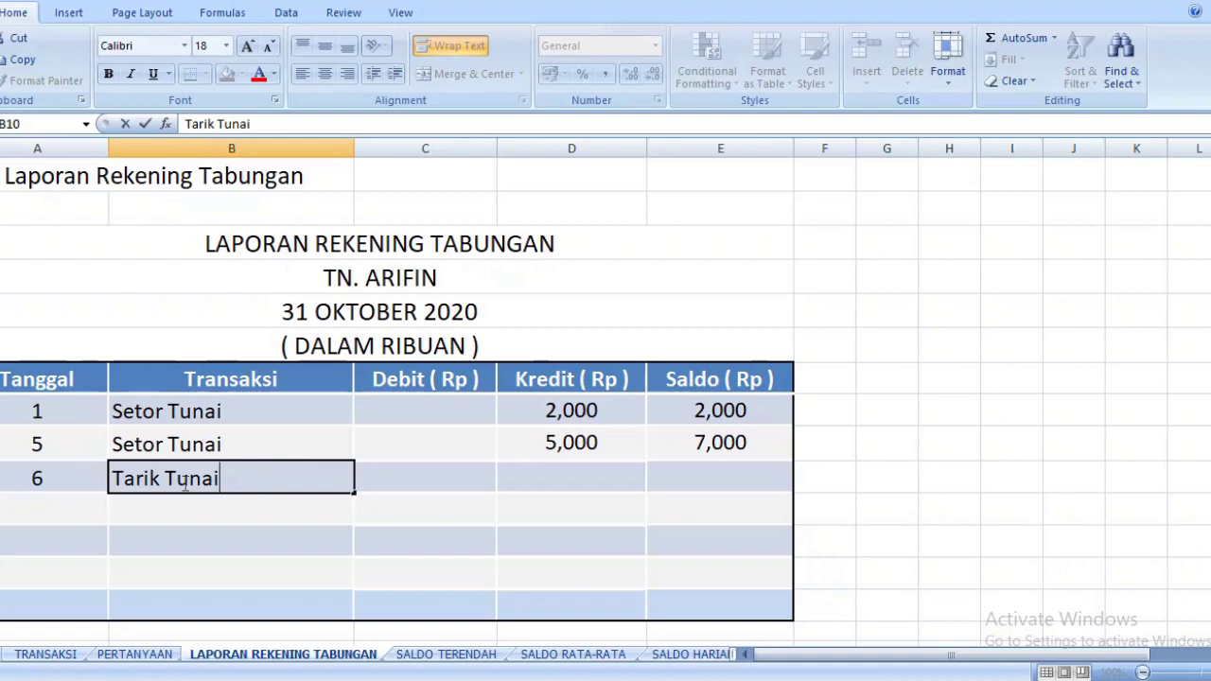
key("Tab")
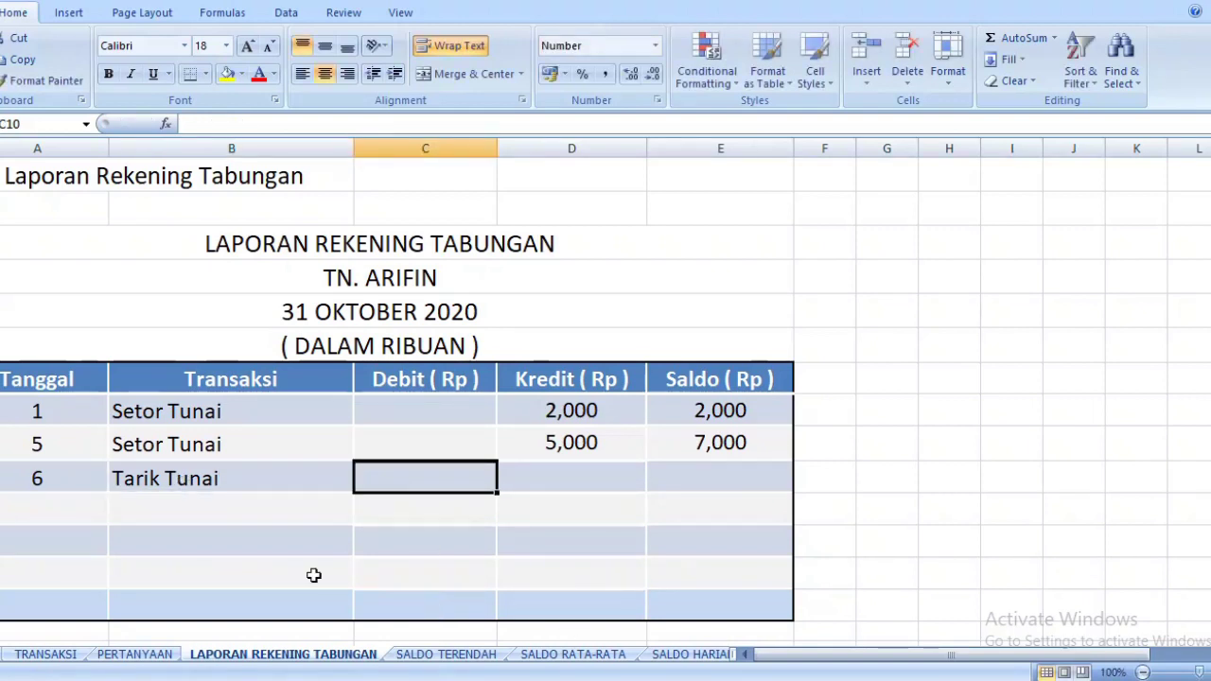
Check the withdrawal amount in the TRANSAKSI sheet and enter 500,000 as the Debit of the Tanggal 6 row
left_click(50, 656)
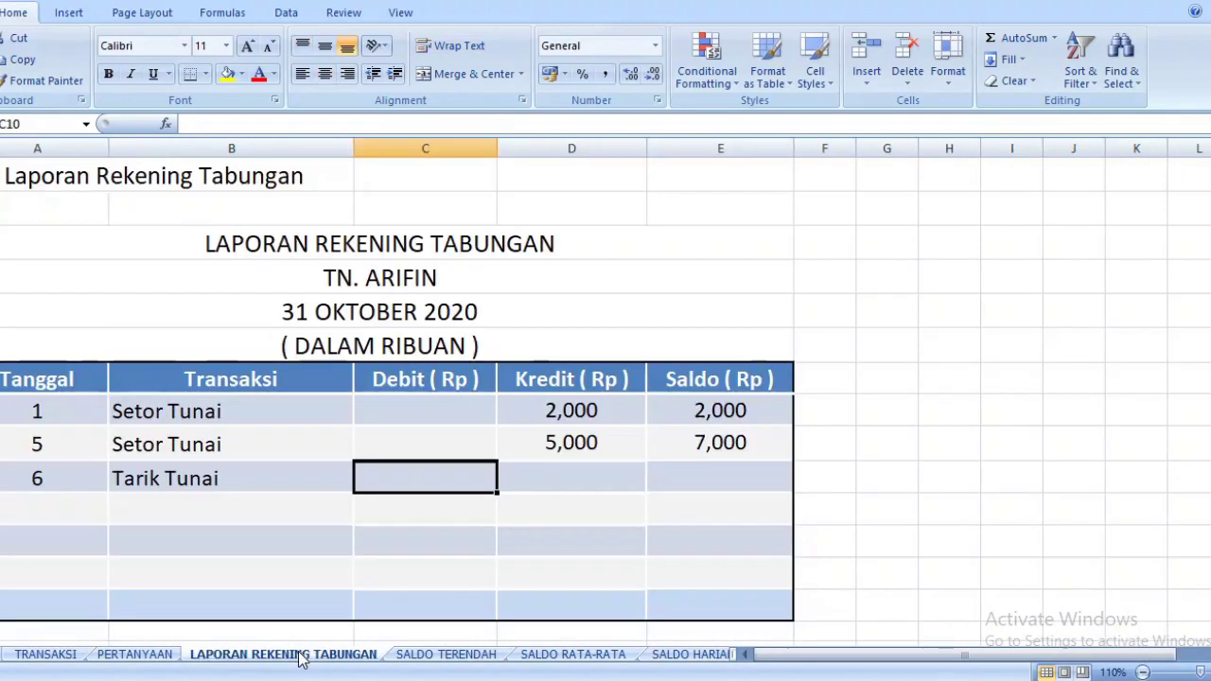
left_click(297, 655)
type("5")
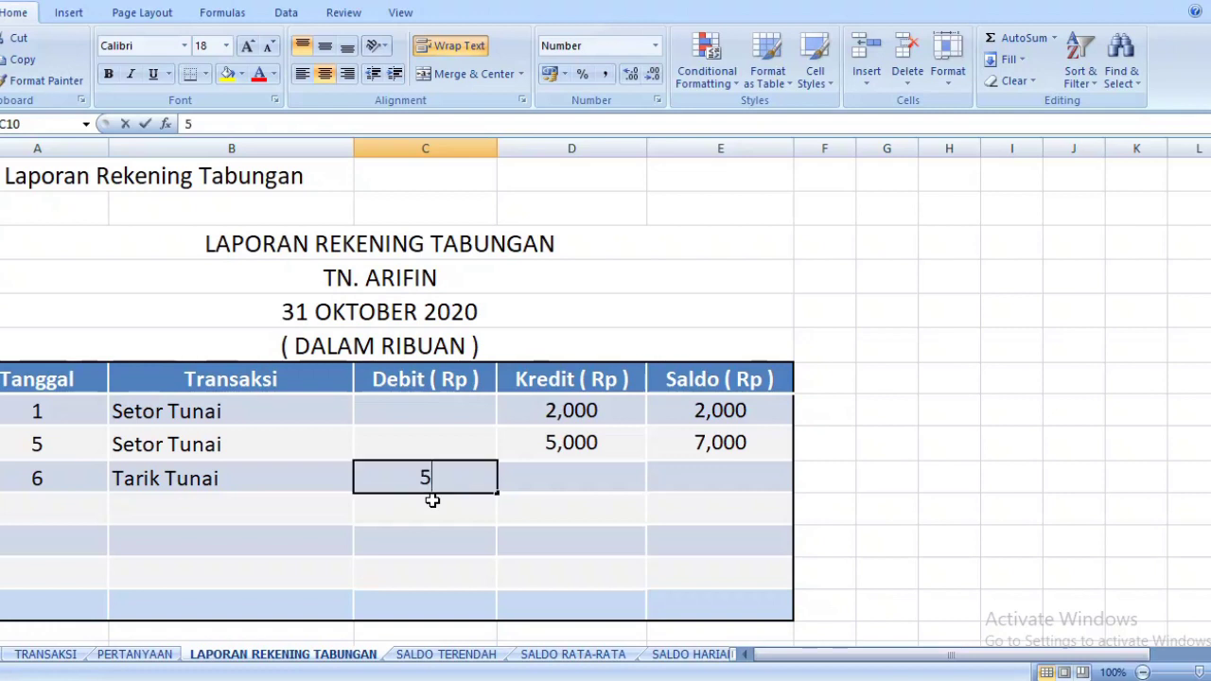
key("BackSpace")
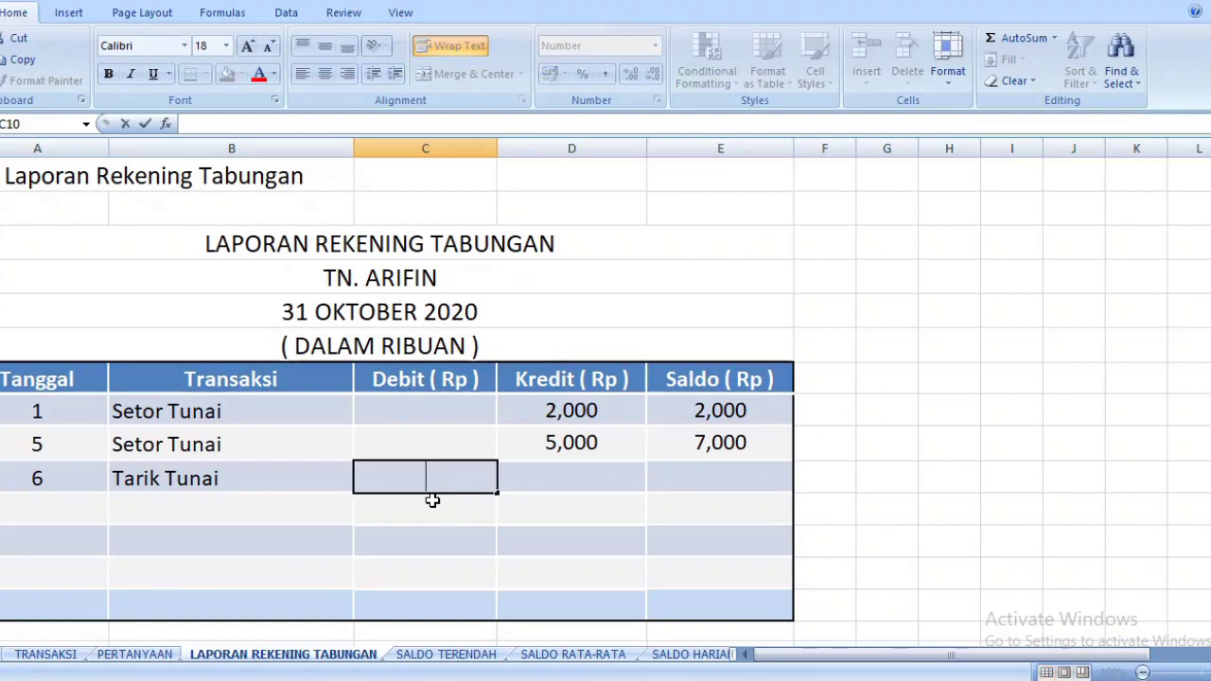
type("0")
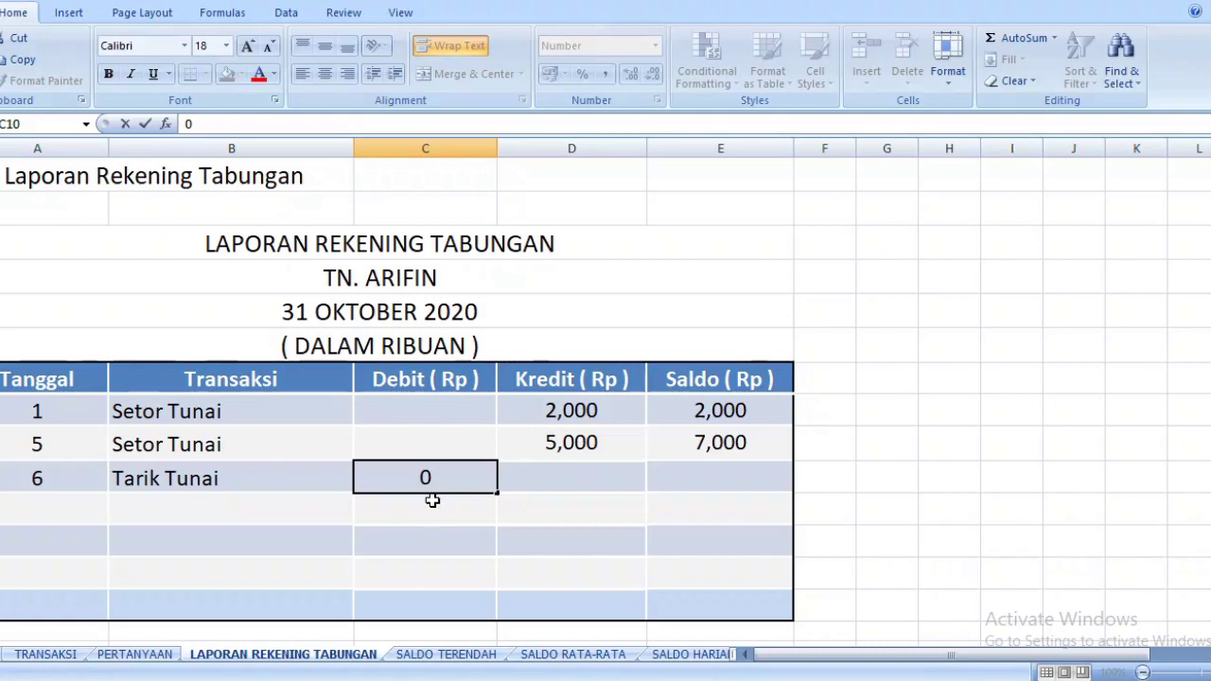
type("500000")
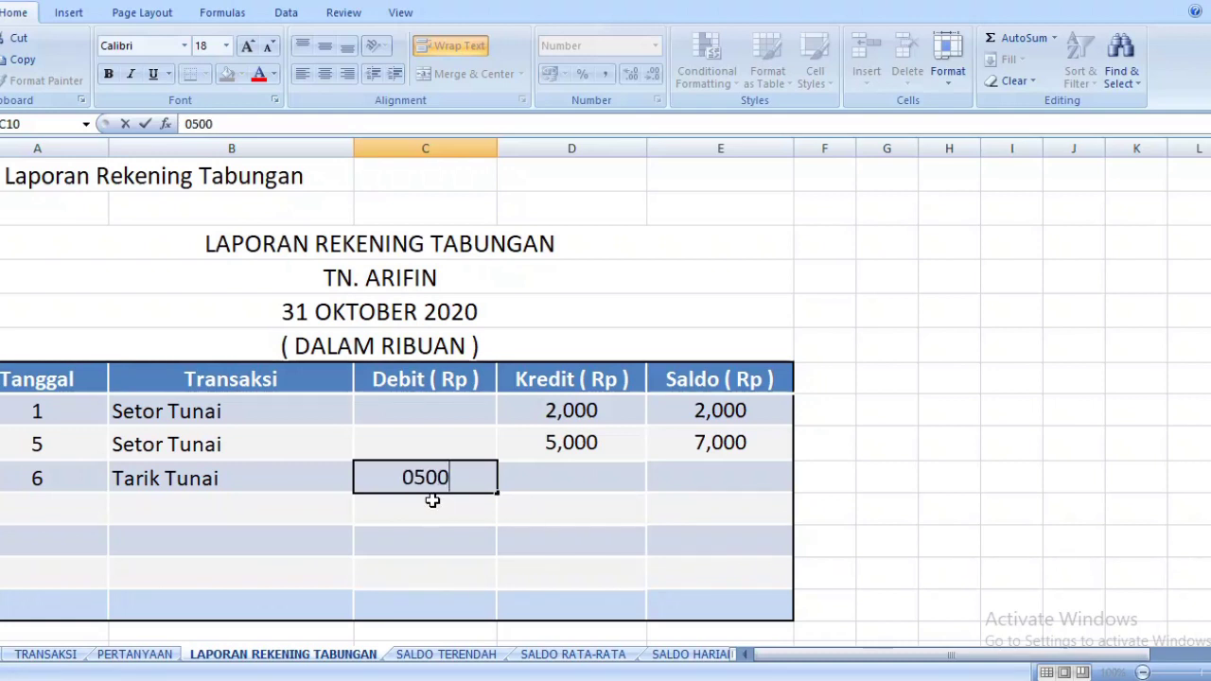
key("Tab")
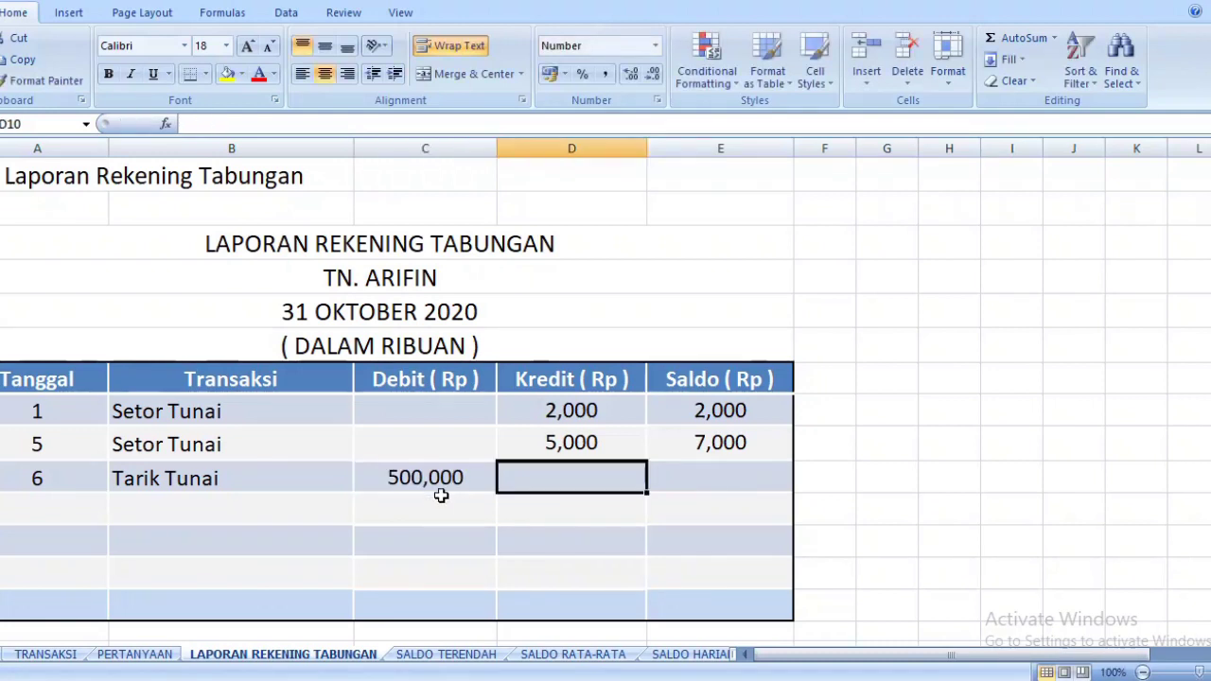
Set the Debit of the Tanggal 6 Tarik Tunai row to 0,500
left_click(428, 480)
type("0,")
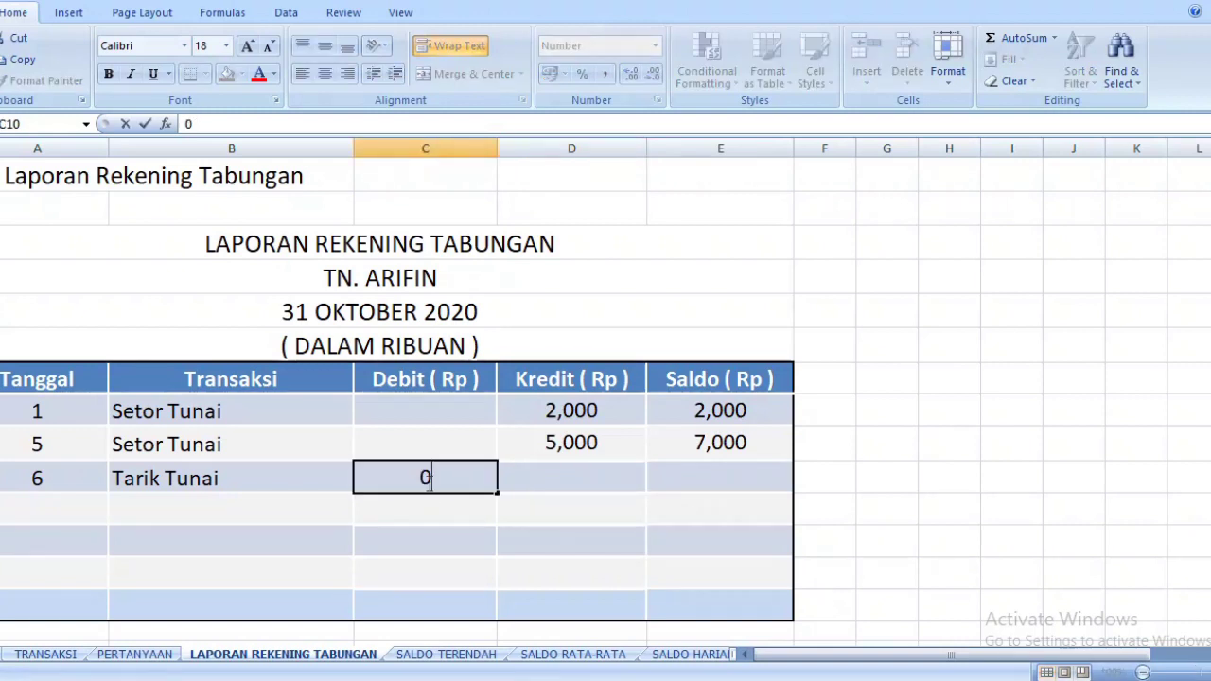
type("500")
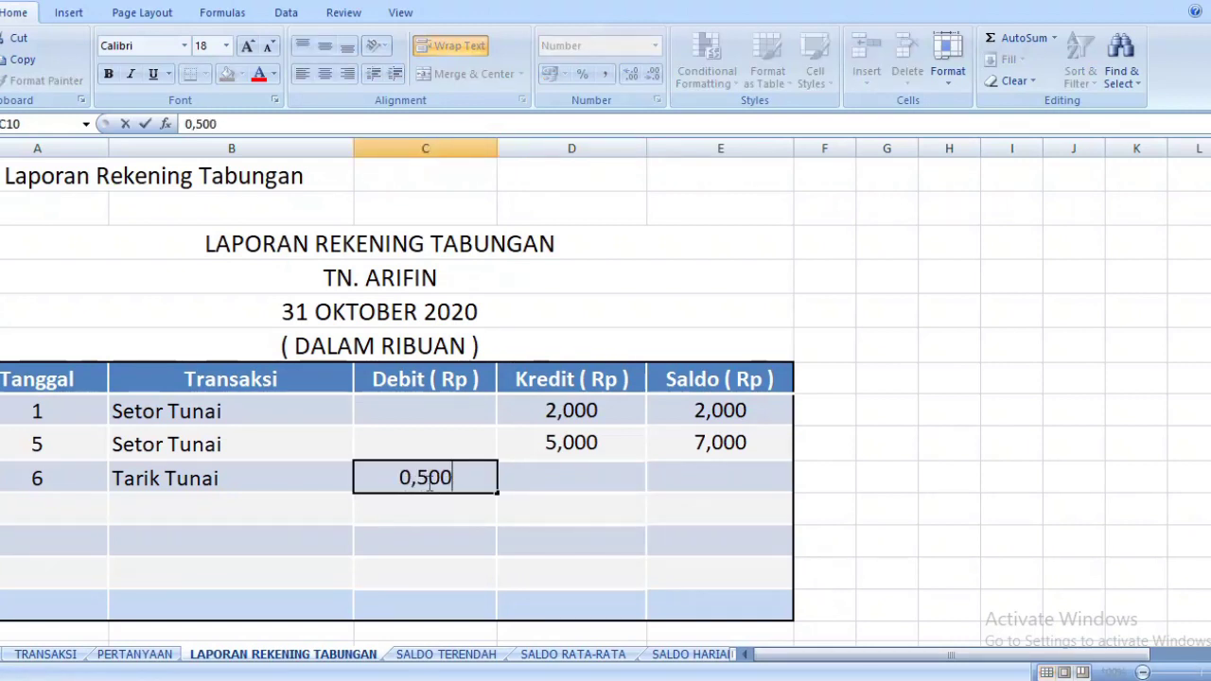
key("Tab")
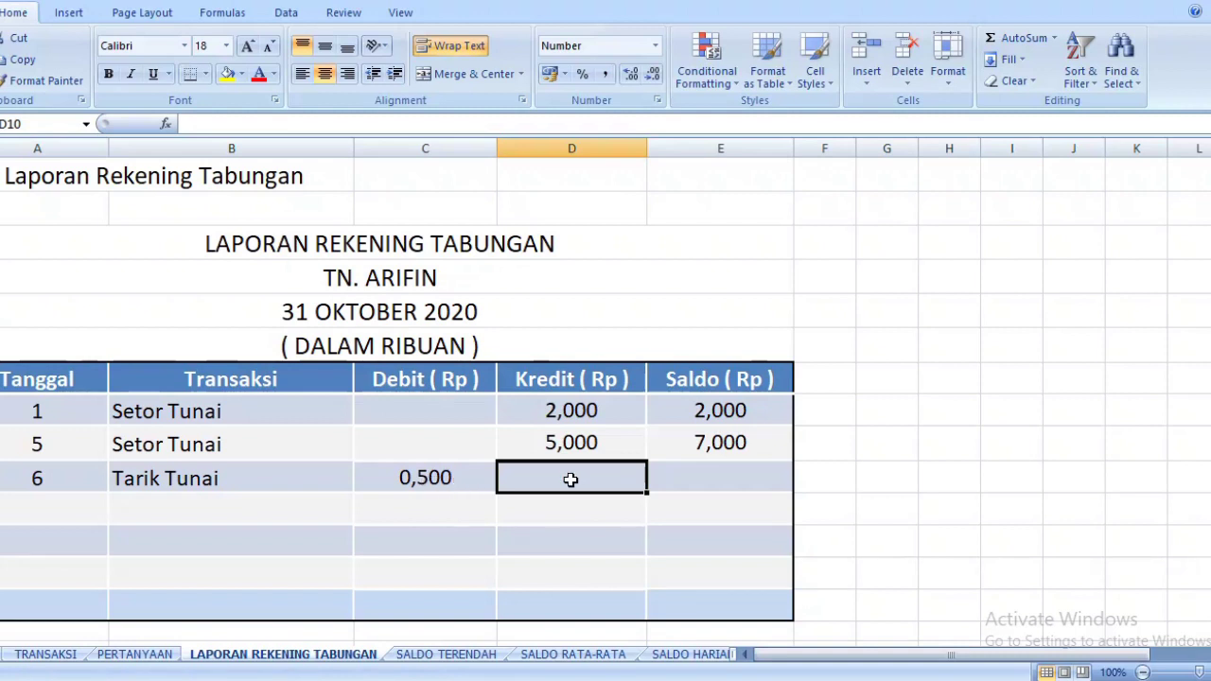
Calculate the Tanggal 6 Saldo in E10 with the formula =E9-C10
left_click(737, 468)
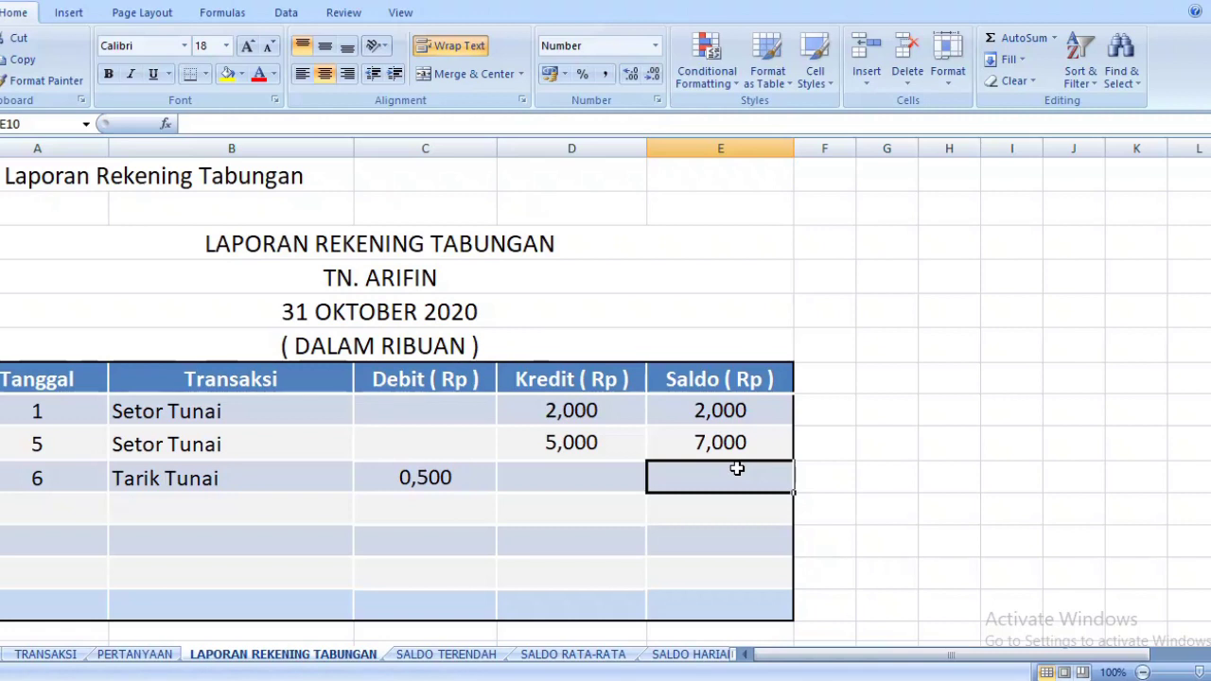
type("=")
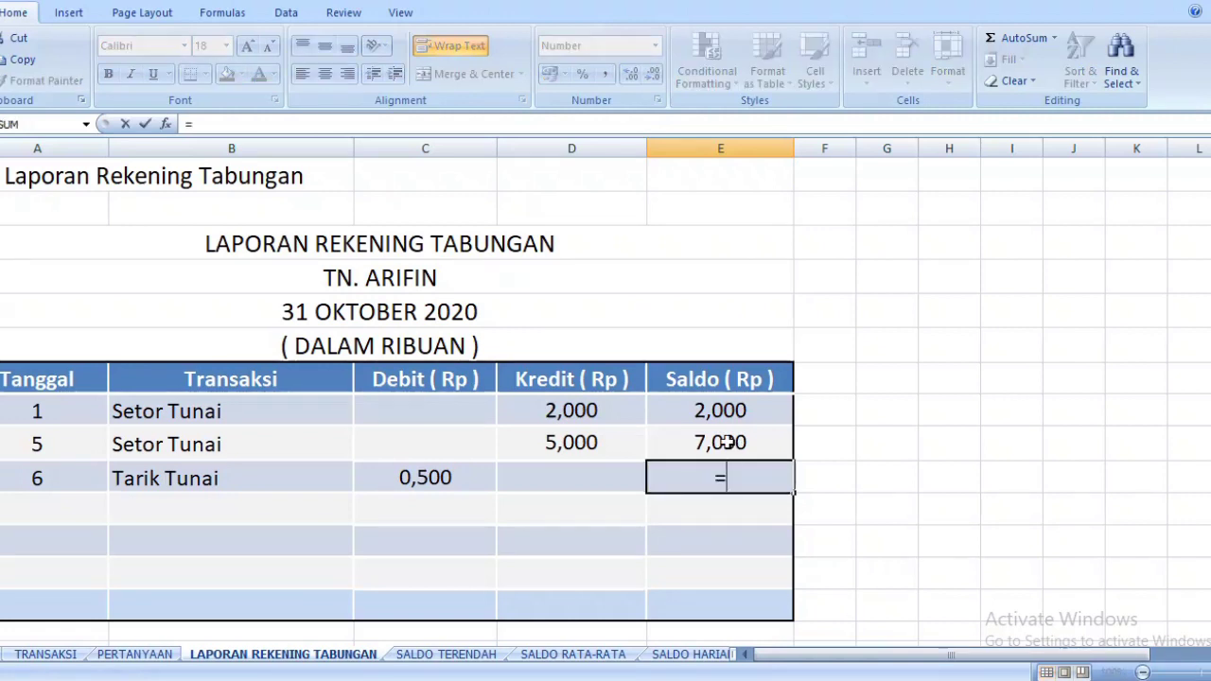
left_click(726, 442)
type("-")
left_click(446, 477)
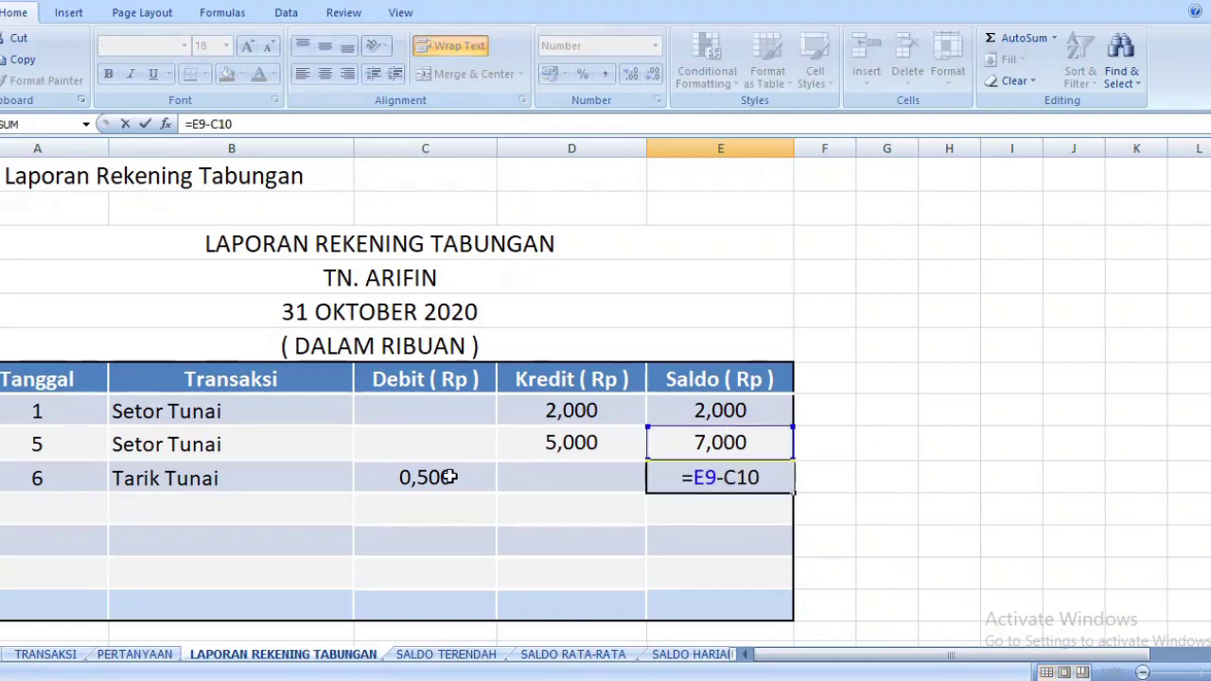
key("Return")
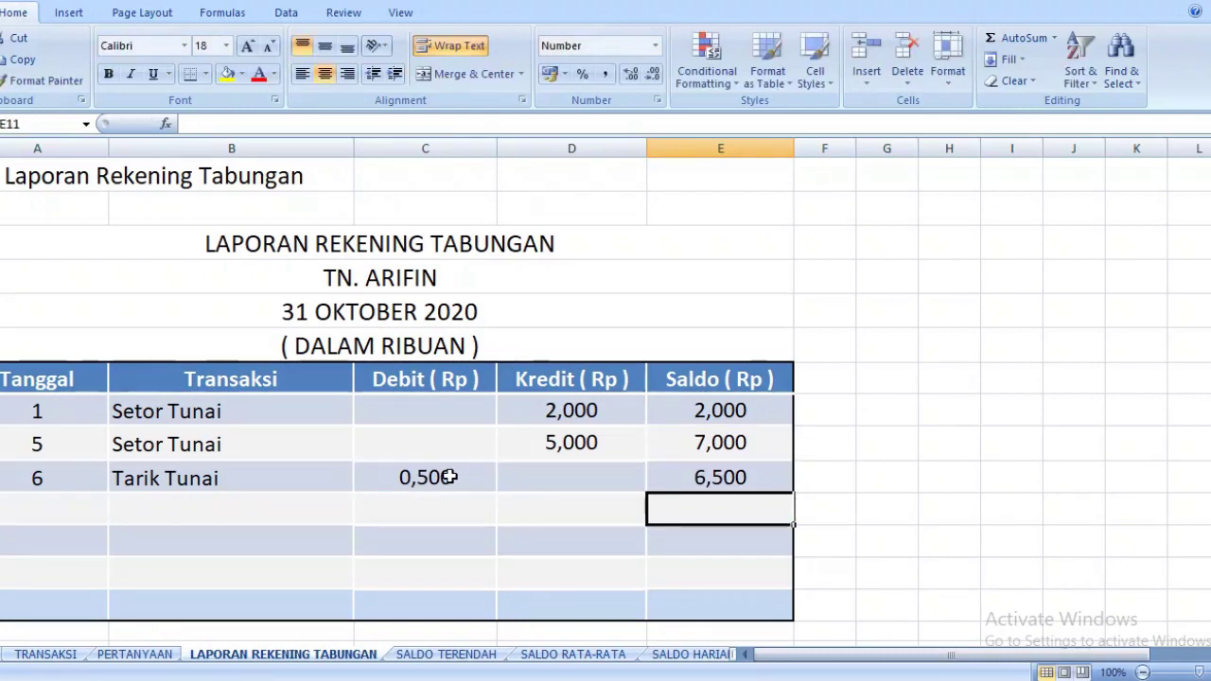
Consult the TRANSAKSI sheet and start the report's fourth row with Tanggal 10 and Transaksi Setor Tunai
key("Left")
key("Left")
key("Left")
key("Left")
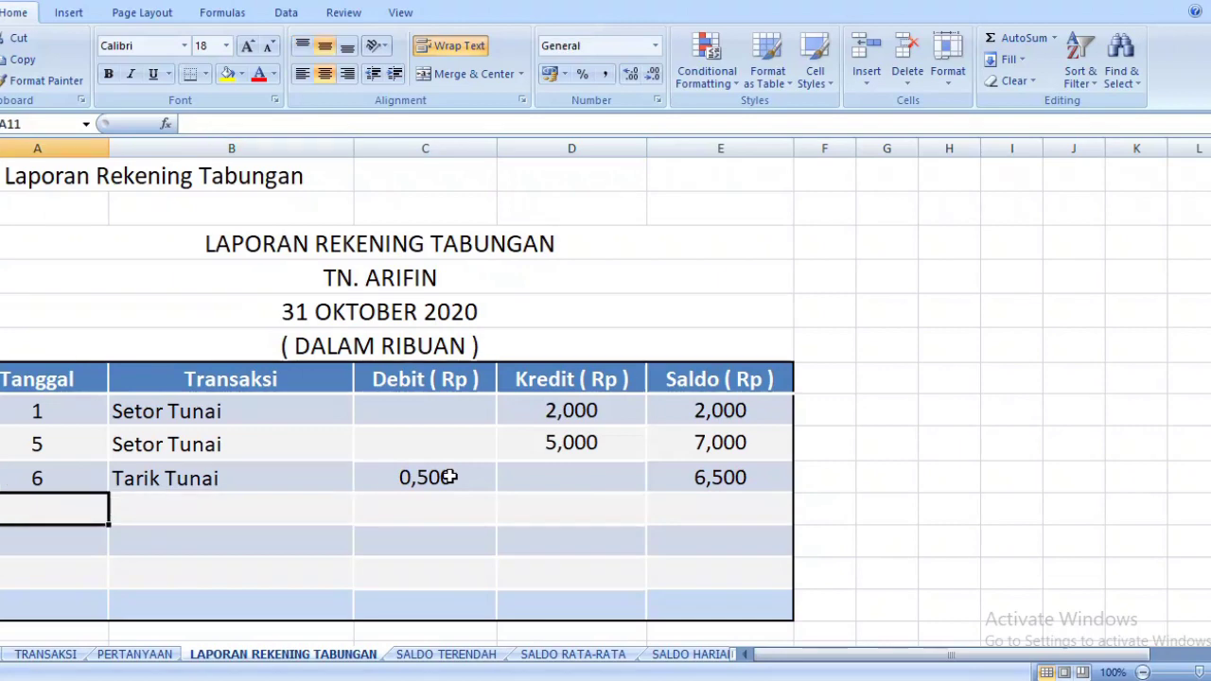
left_click(28, 654)
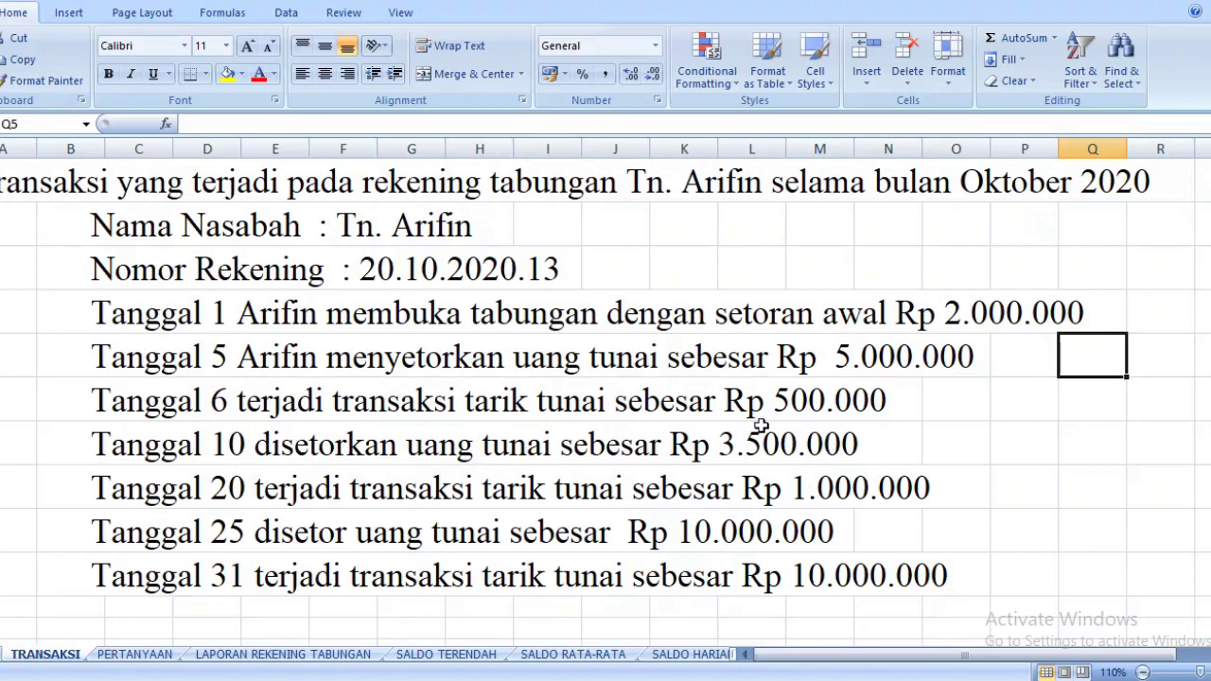
left_click(338, 663)
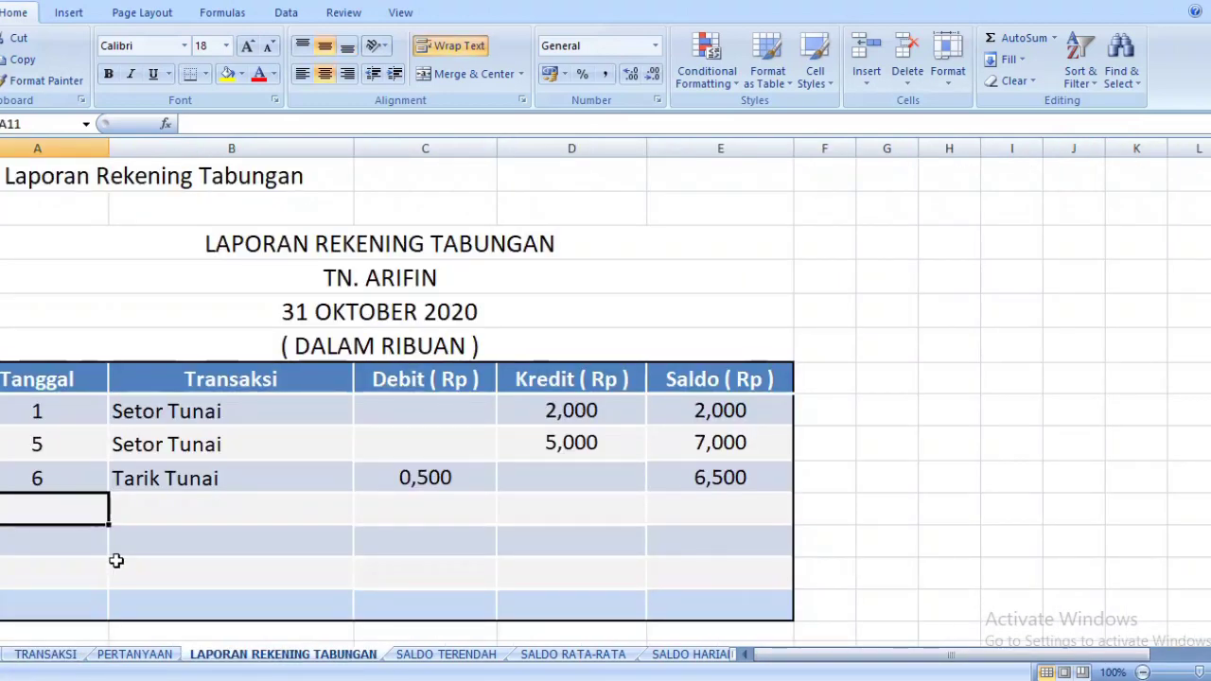
type("10")
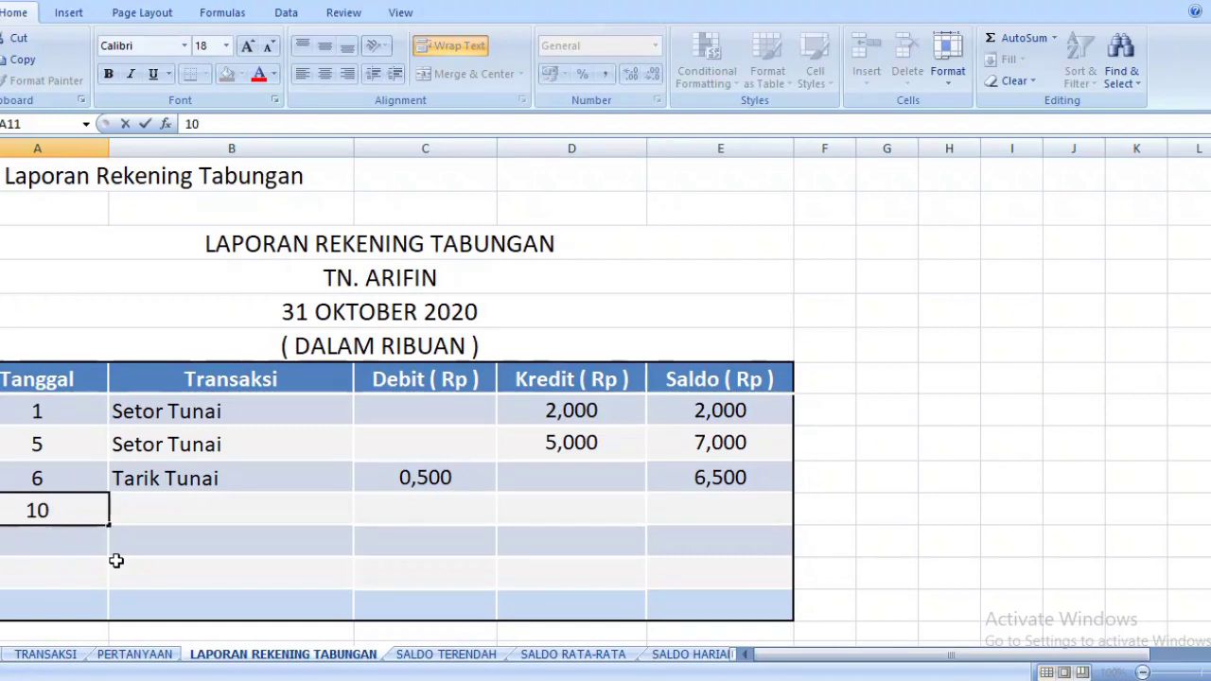
key("Tab")
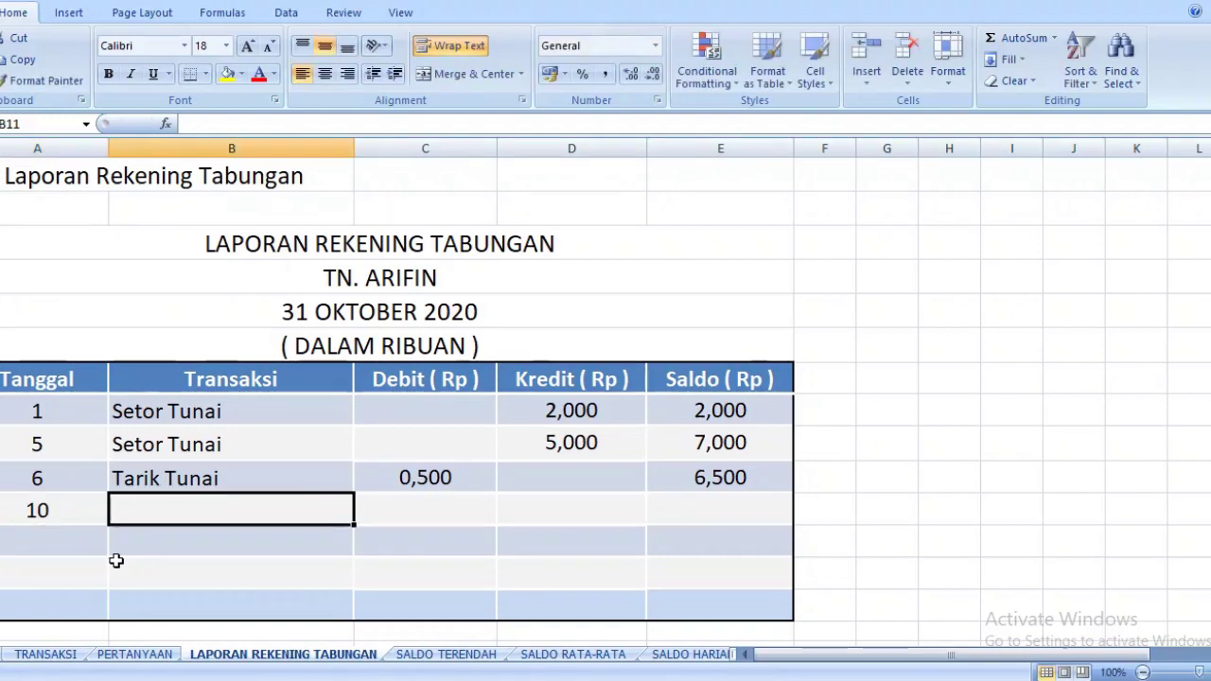
type("Setor Tunai")
key("Tab")
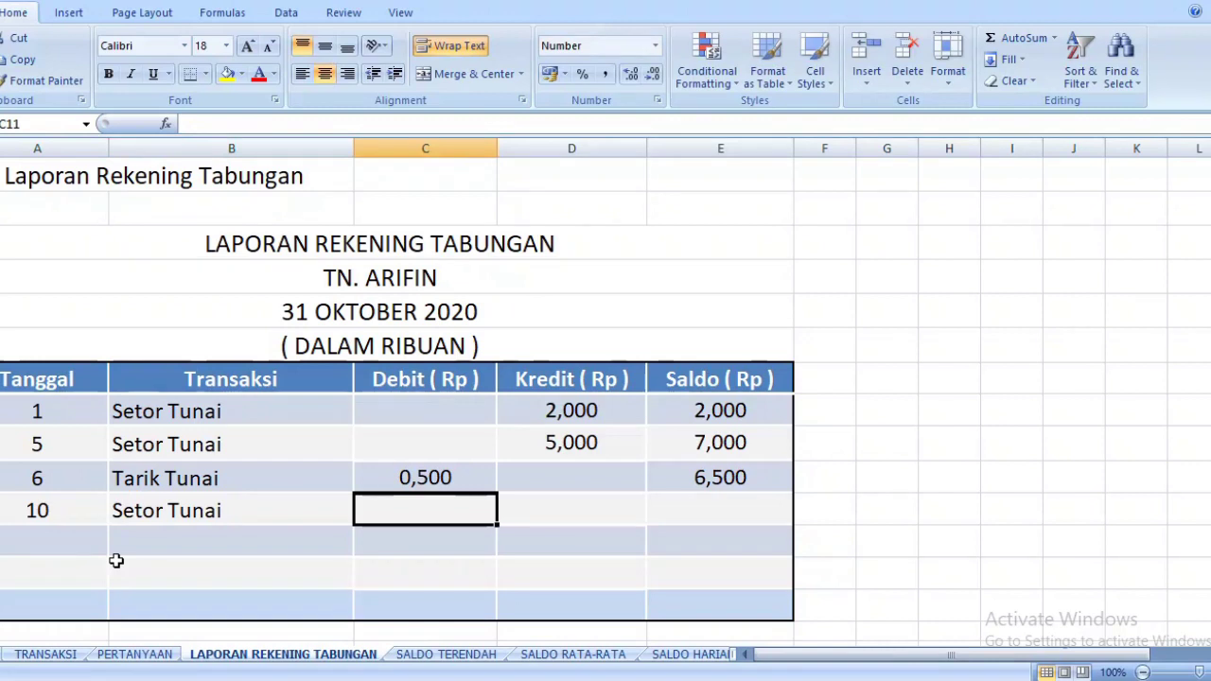
Enter 3500,000 as the Kredit of the Tanggal 10 Setor Tunai row
key("Tab")
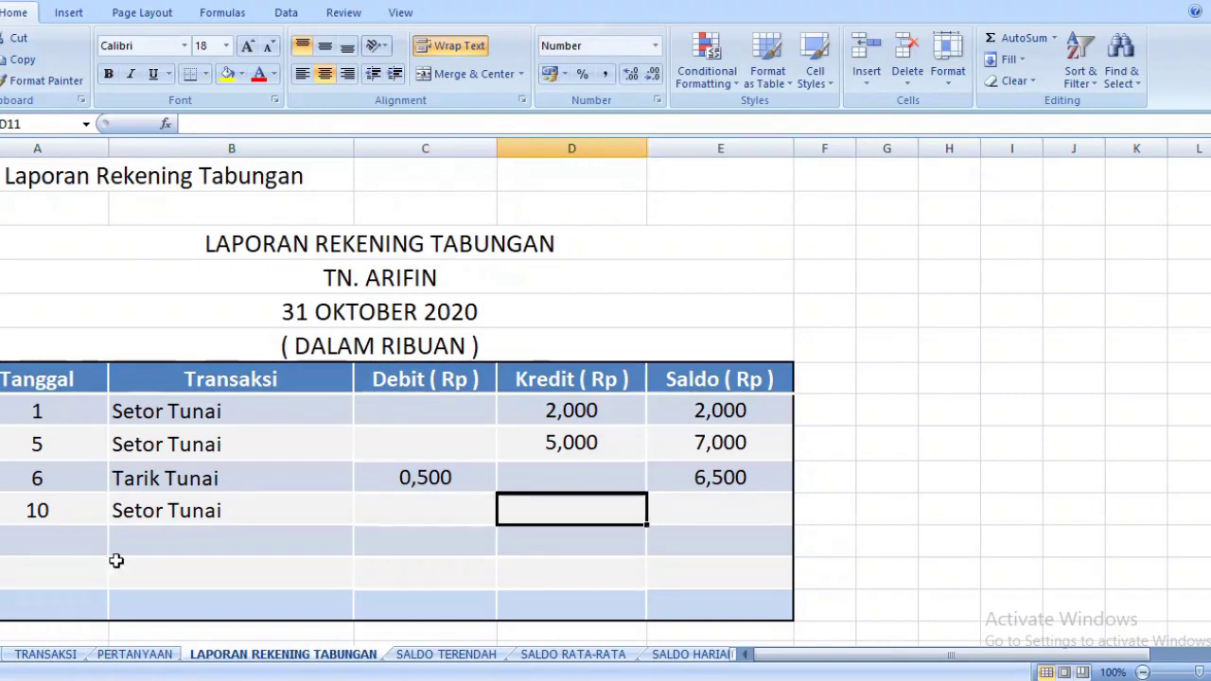
type("3")
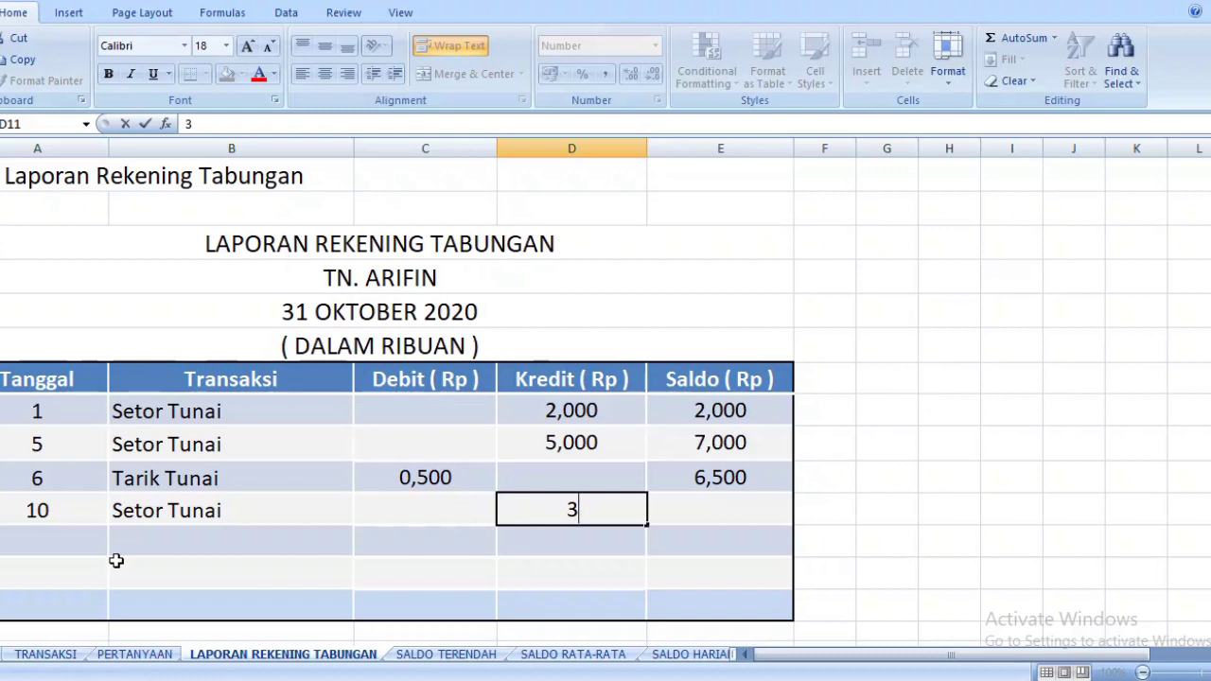
type("500,000")
key("Tab")
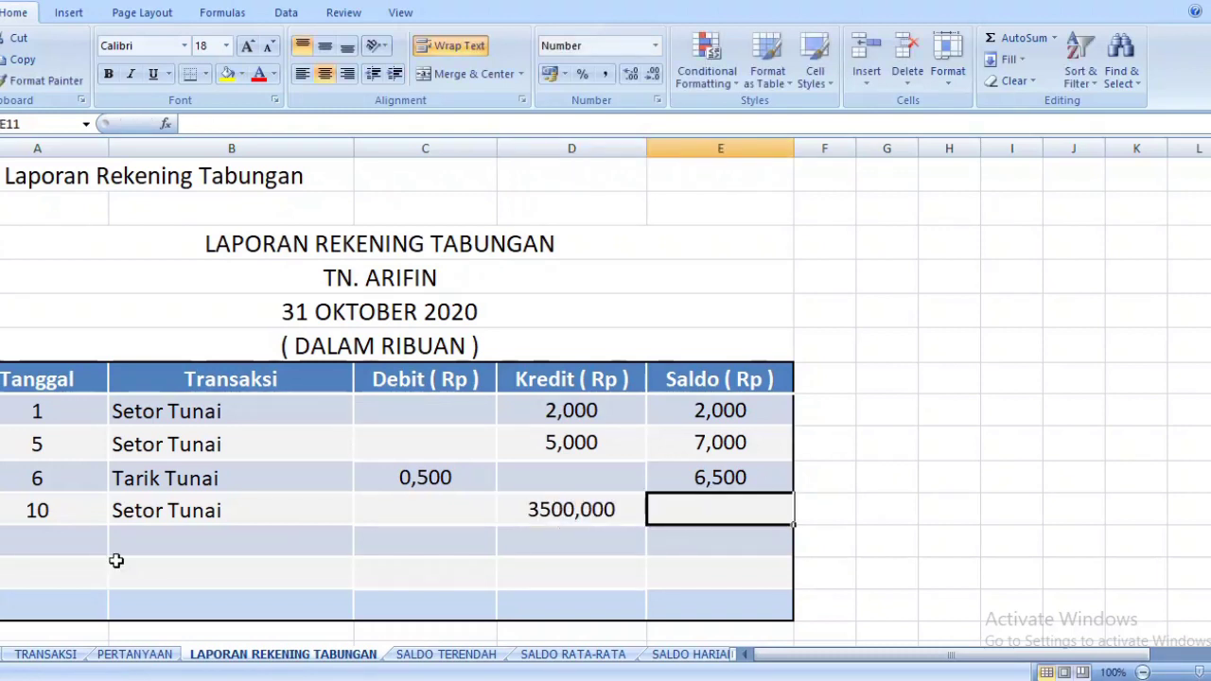
Set the Kredit of the Tanggal 10 Setor Tunai row to 3,500
key("Left")
type("3")
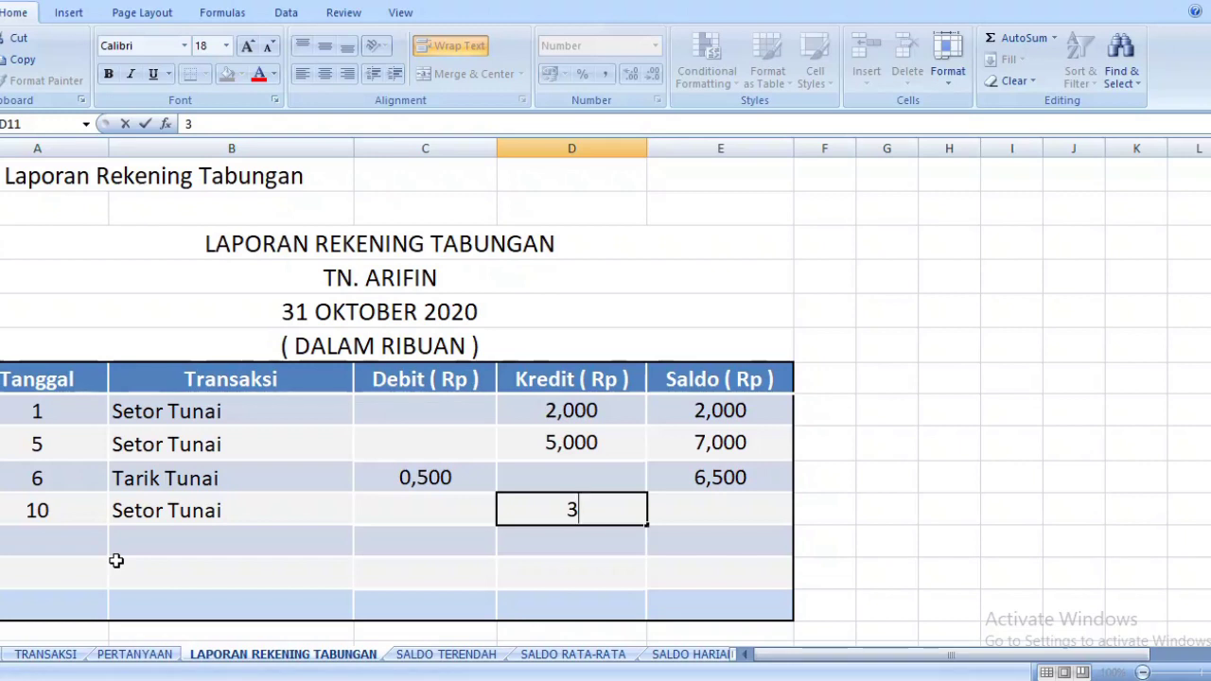
type(",500")
key("Right")
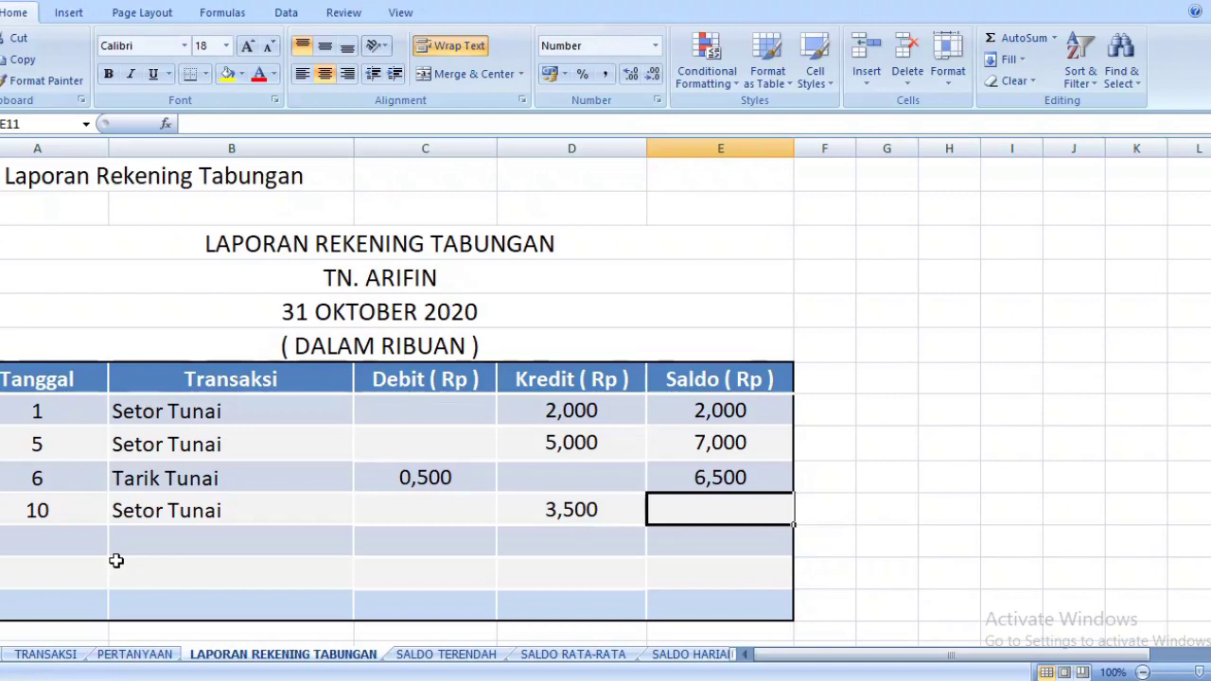
Calculate the Tanggal 10 Saldo in E11 with the formula =E10+D11
type("=")
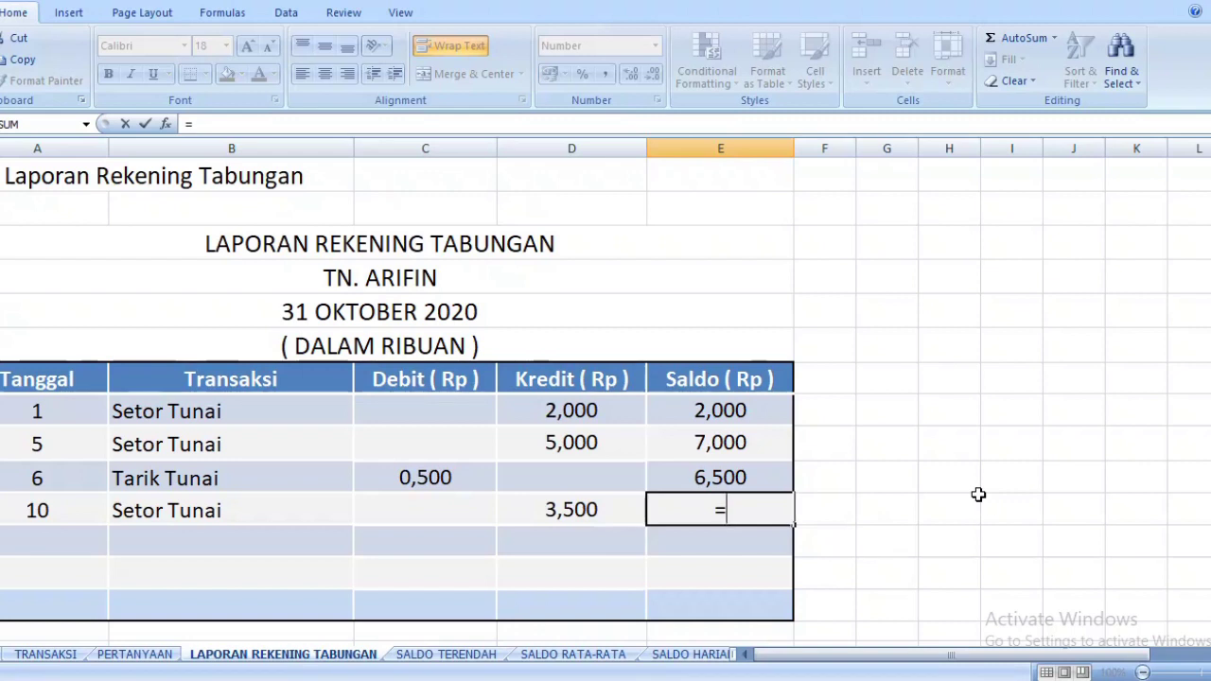
left_click(776, 477)
type("+")
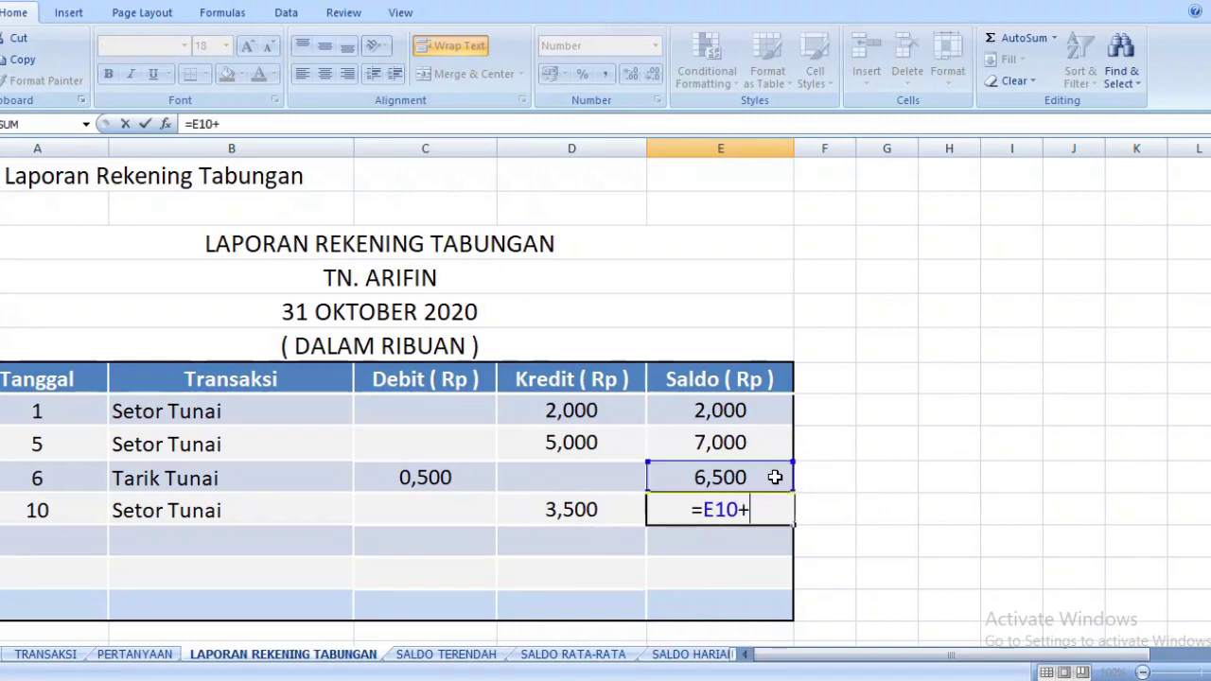
left_click(551, 511)
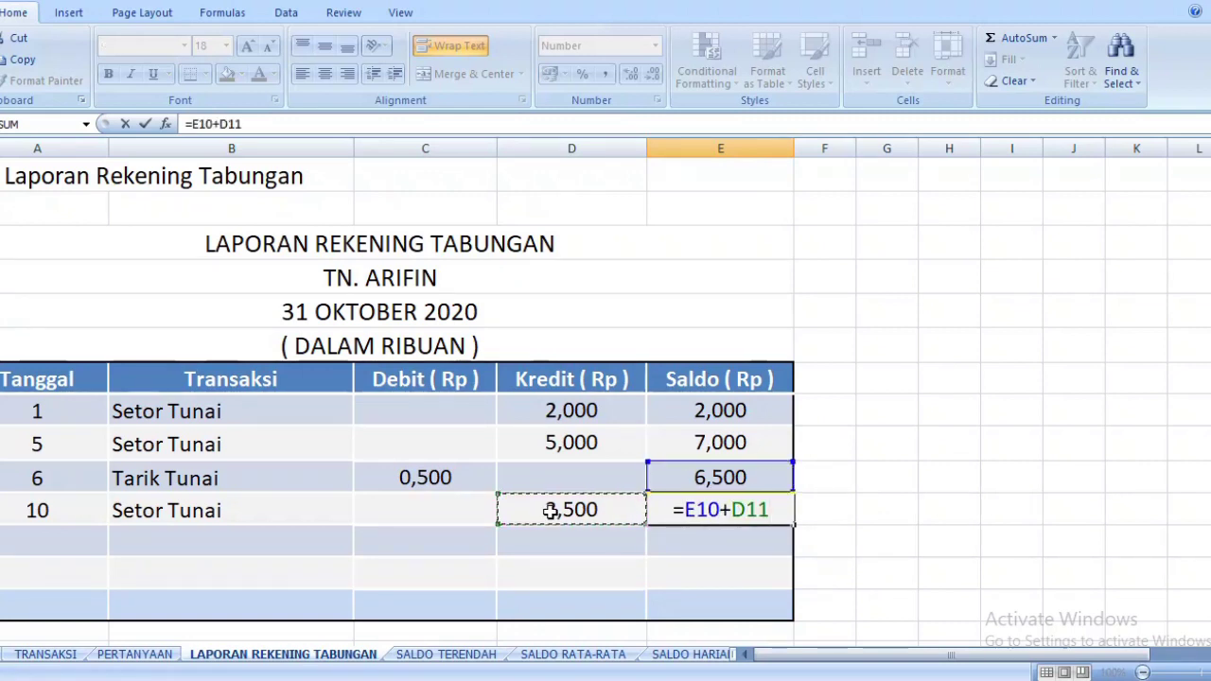
key("Return")
Consult the TRANSAKSI sheet and fill the report's fifth row with Tanggal 20, Transaksi Tarik Tunai and a Debit of 1,000
key("Left")
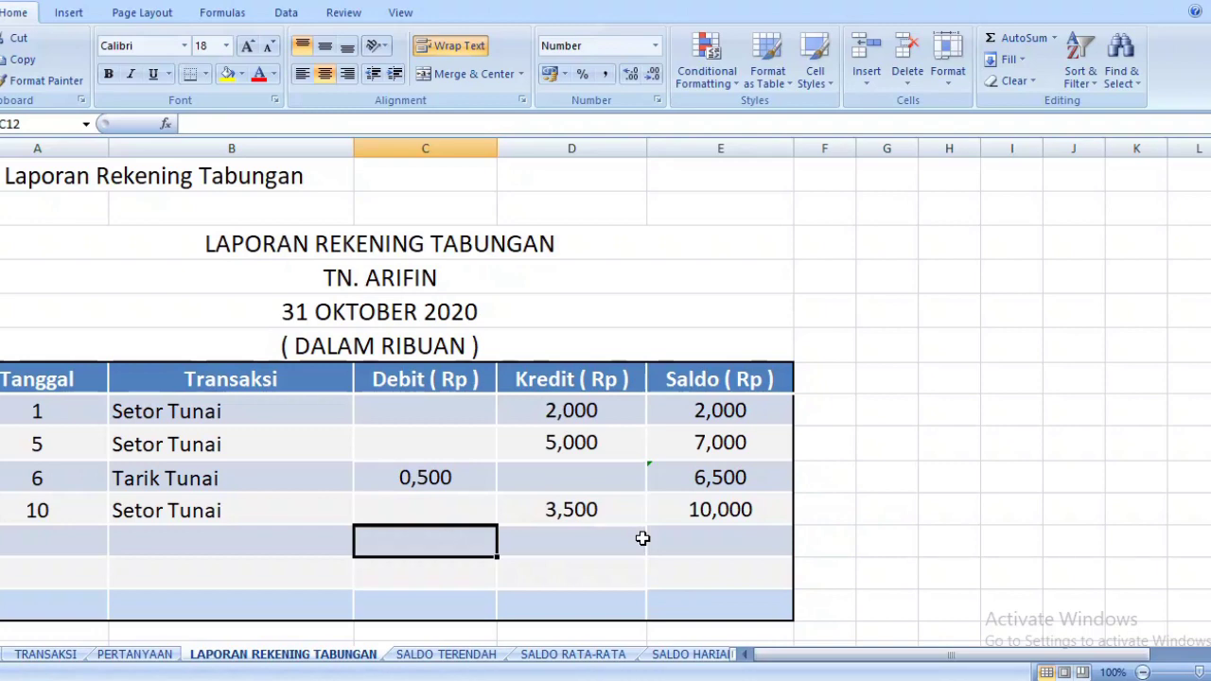
key("Home")
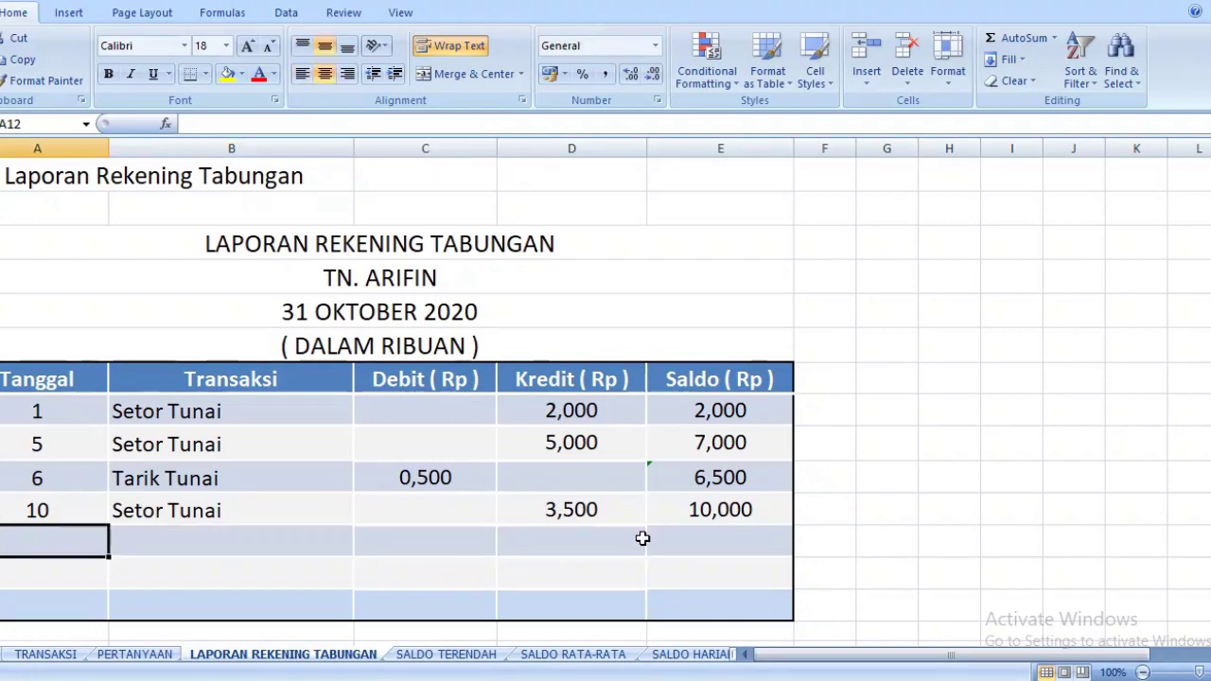
left_click(42, 655)
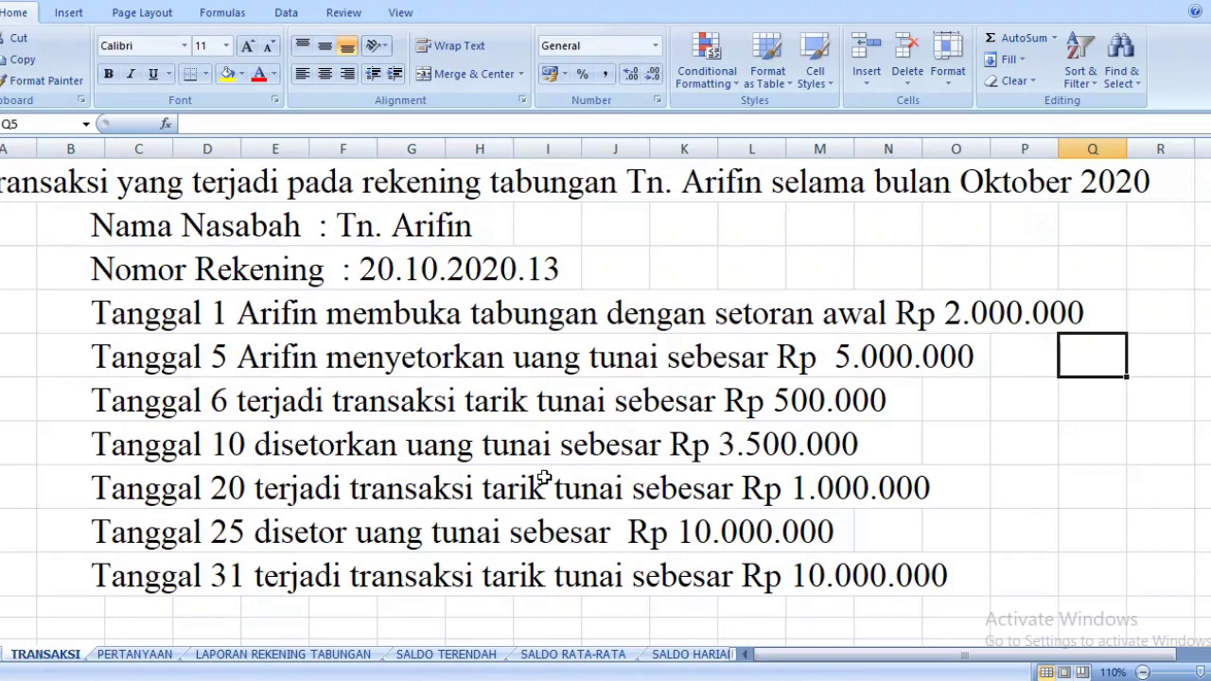
left_click(288, 654)
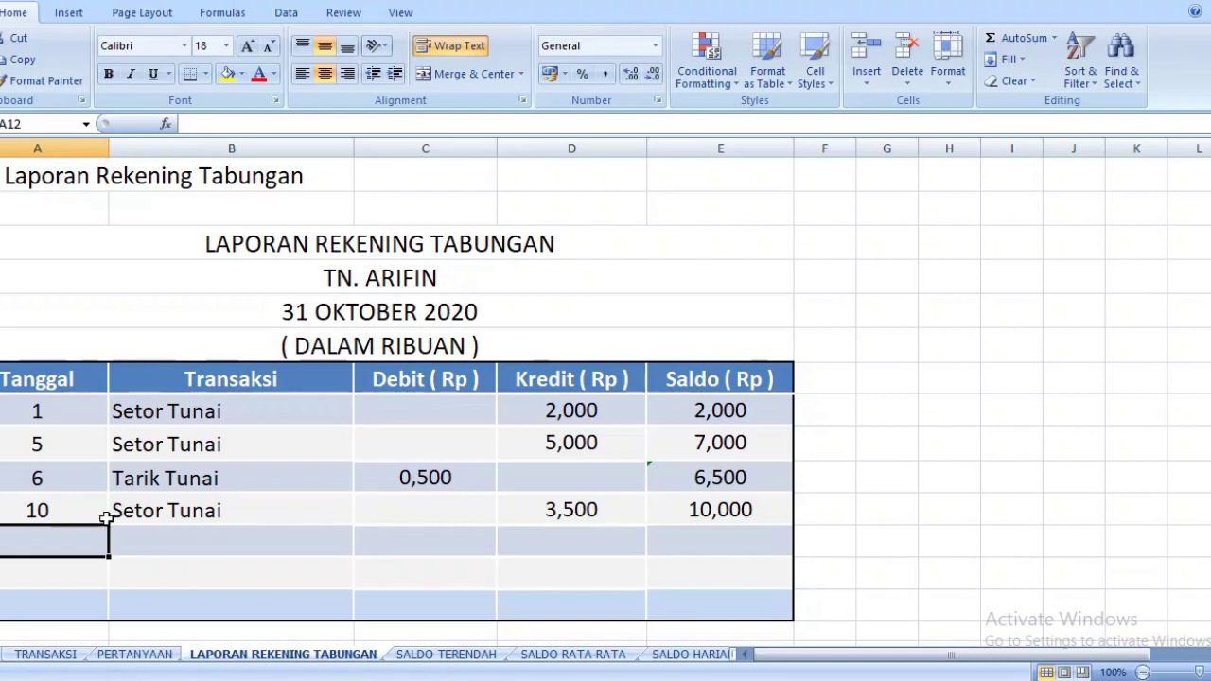
type("20")
key("Tab")
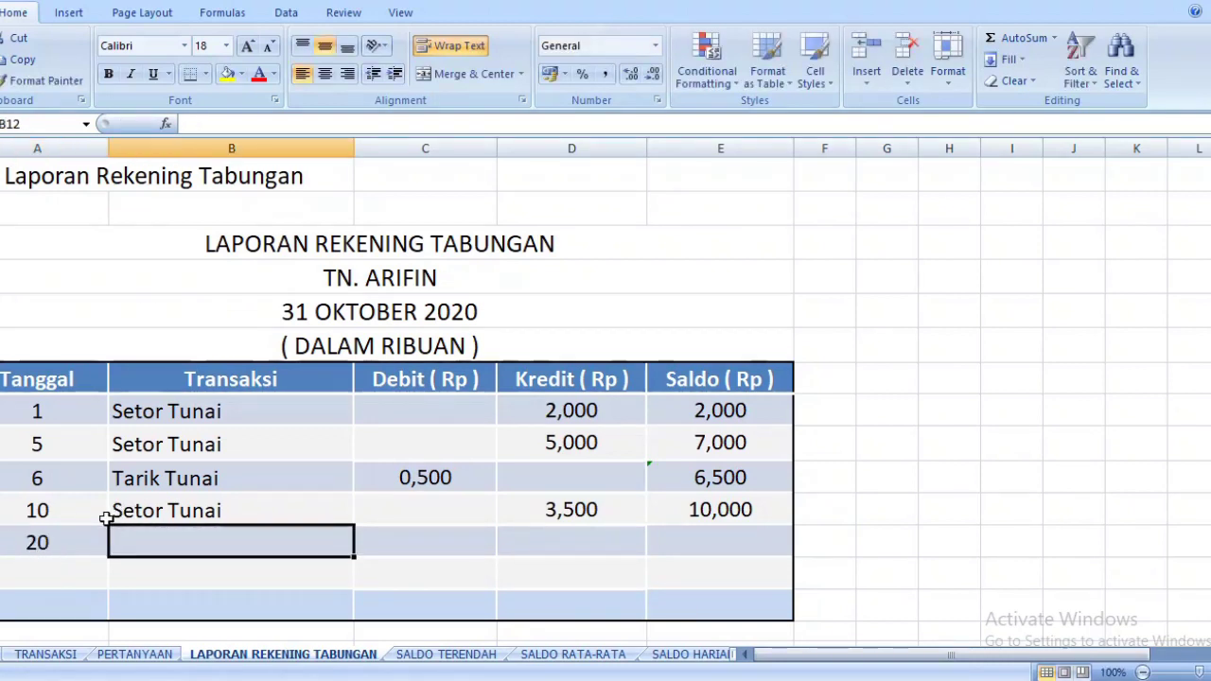
type("Tarik Tunai")
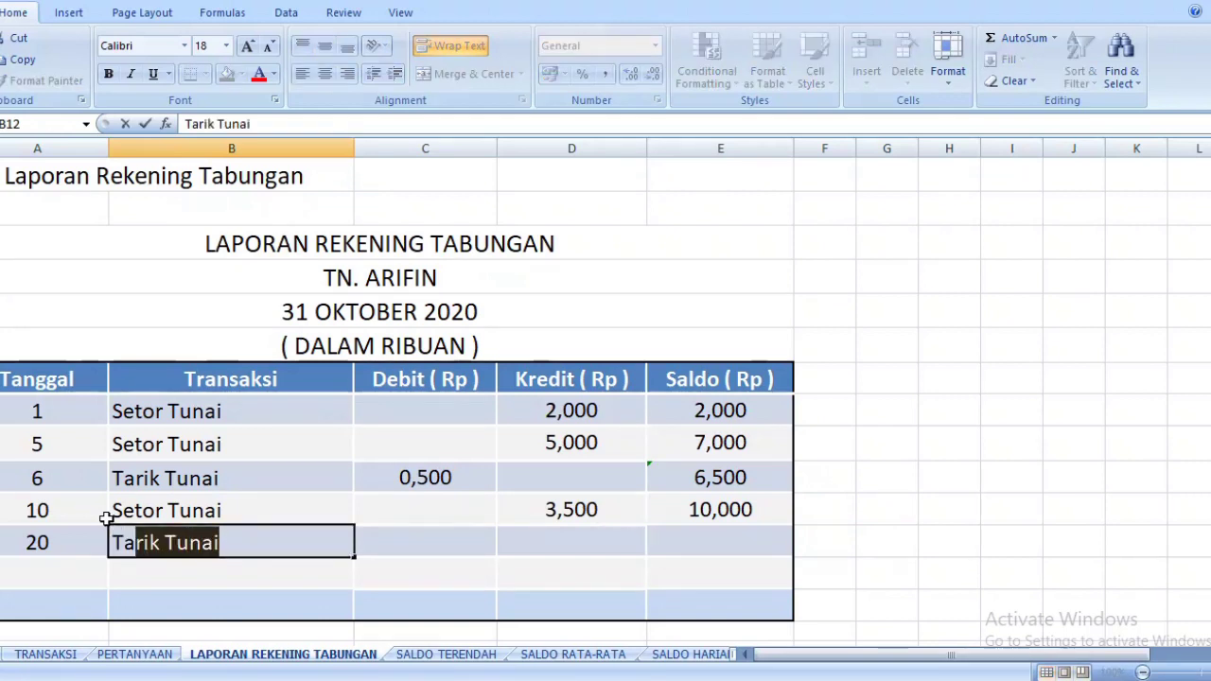
key("Tab")
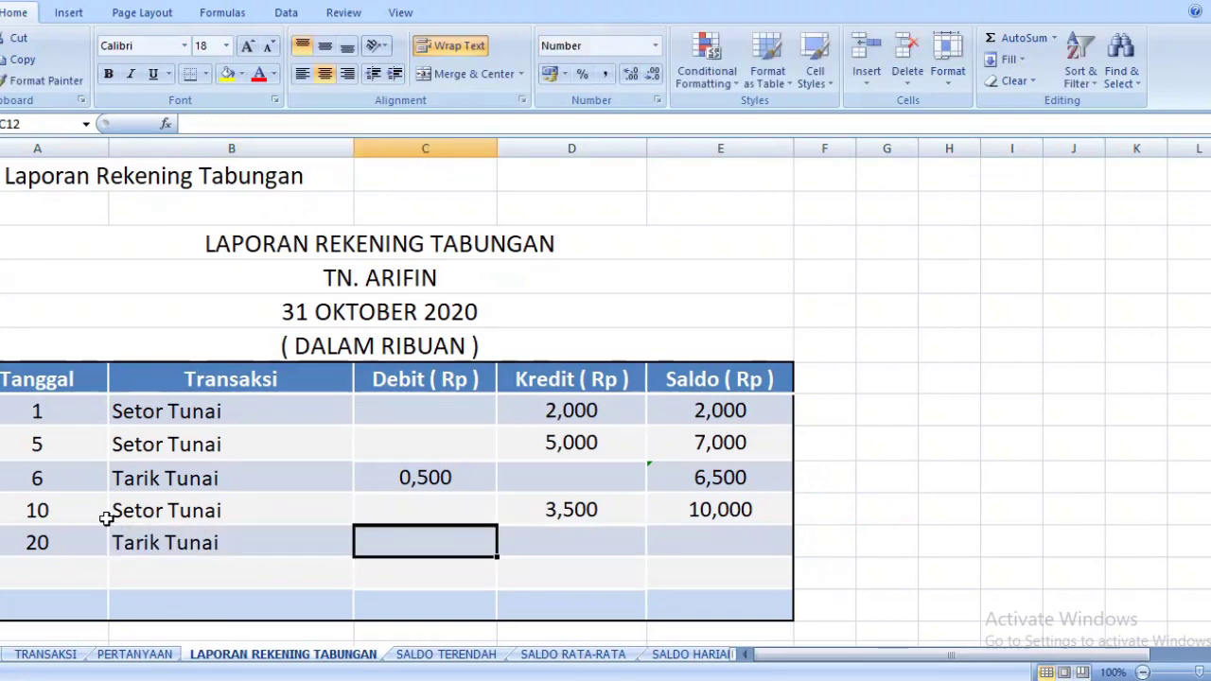
type("1")
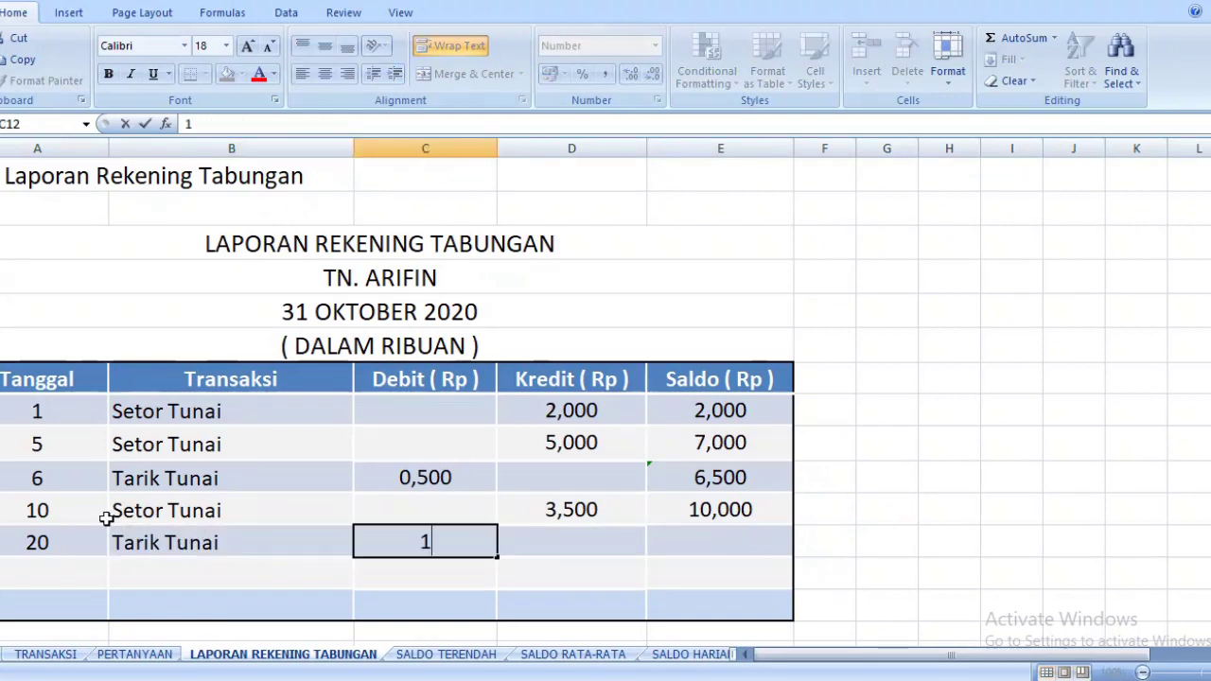
key("Tab")
key("Tab")
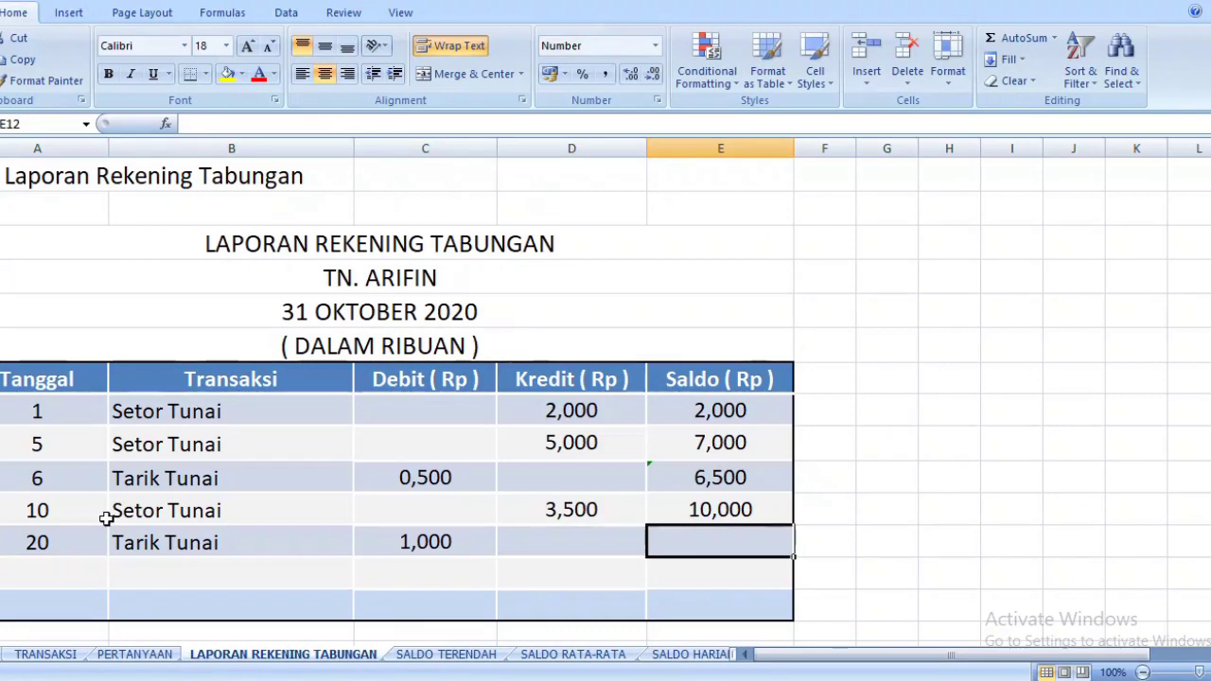
Calculate the Tanggal 20 Saldo in E12 with the formula =E11-C12
left_click(727, 510)
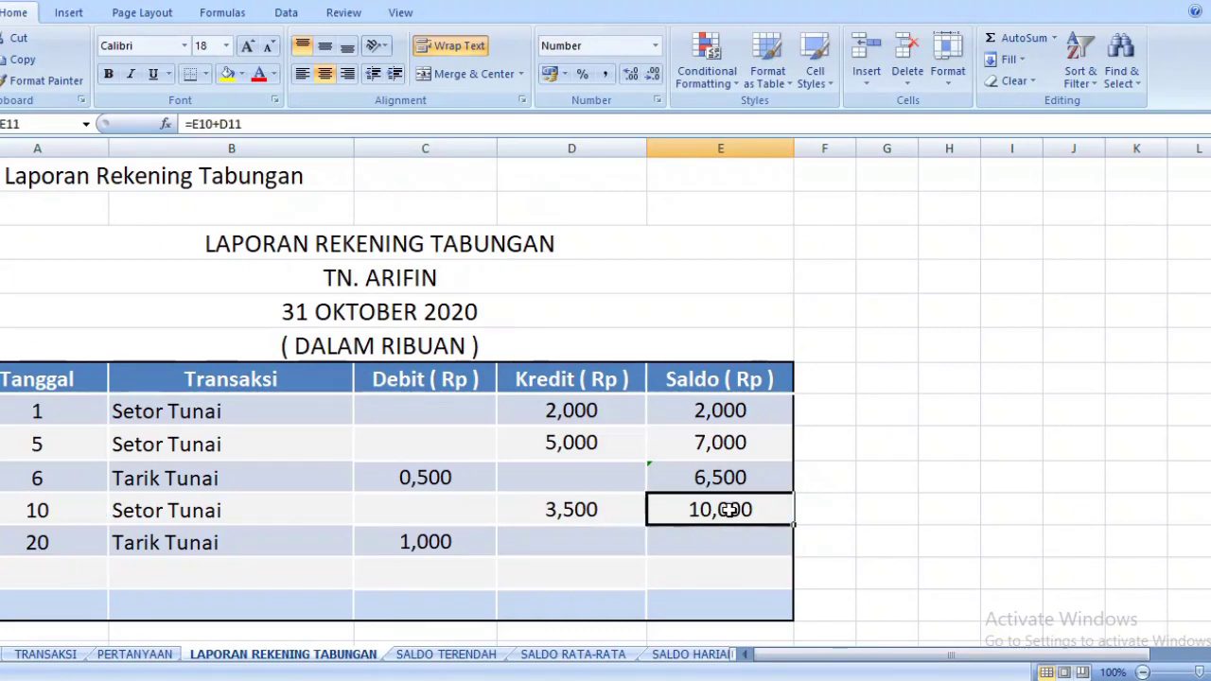
left_click(710, 549)
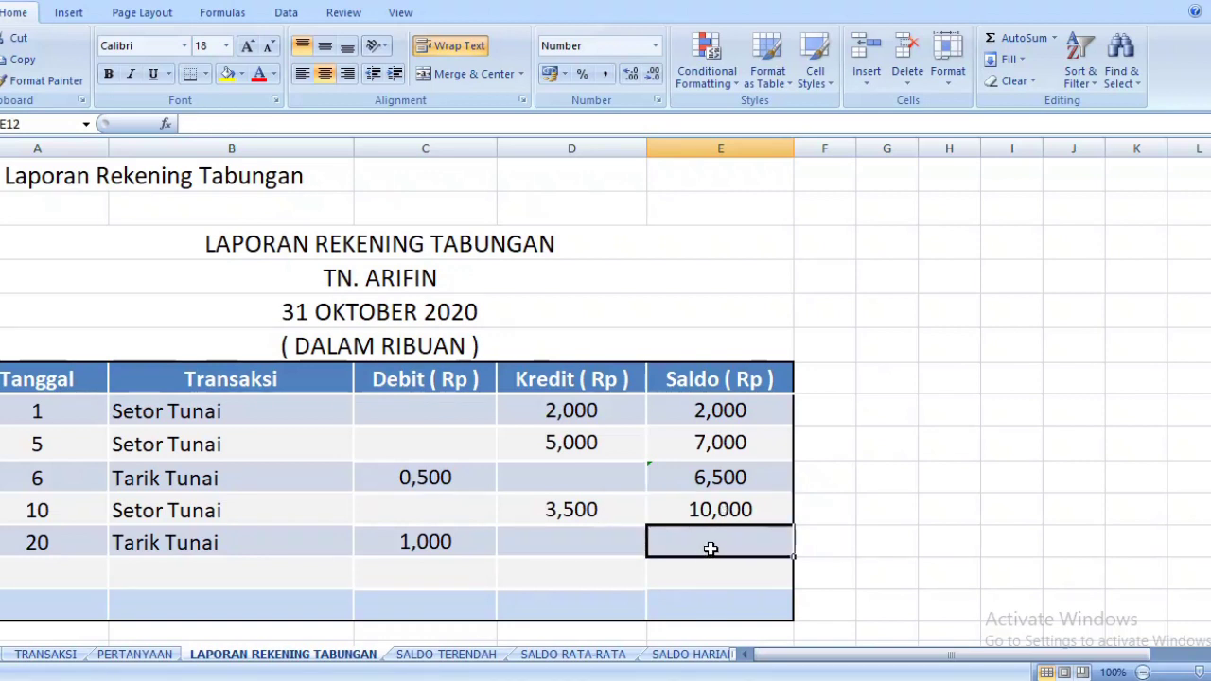
type("=")
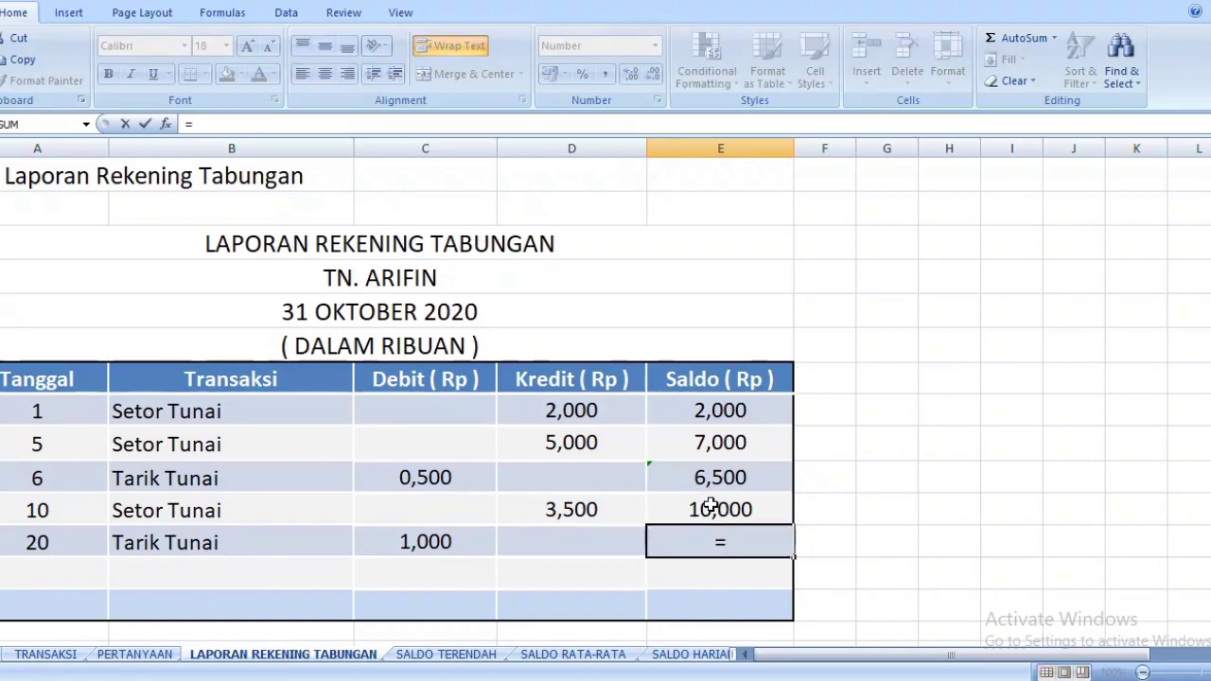
left_click(709, 509)
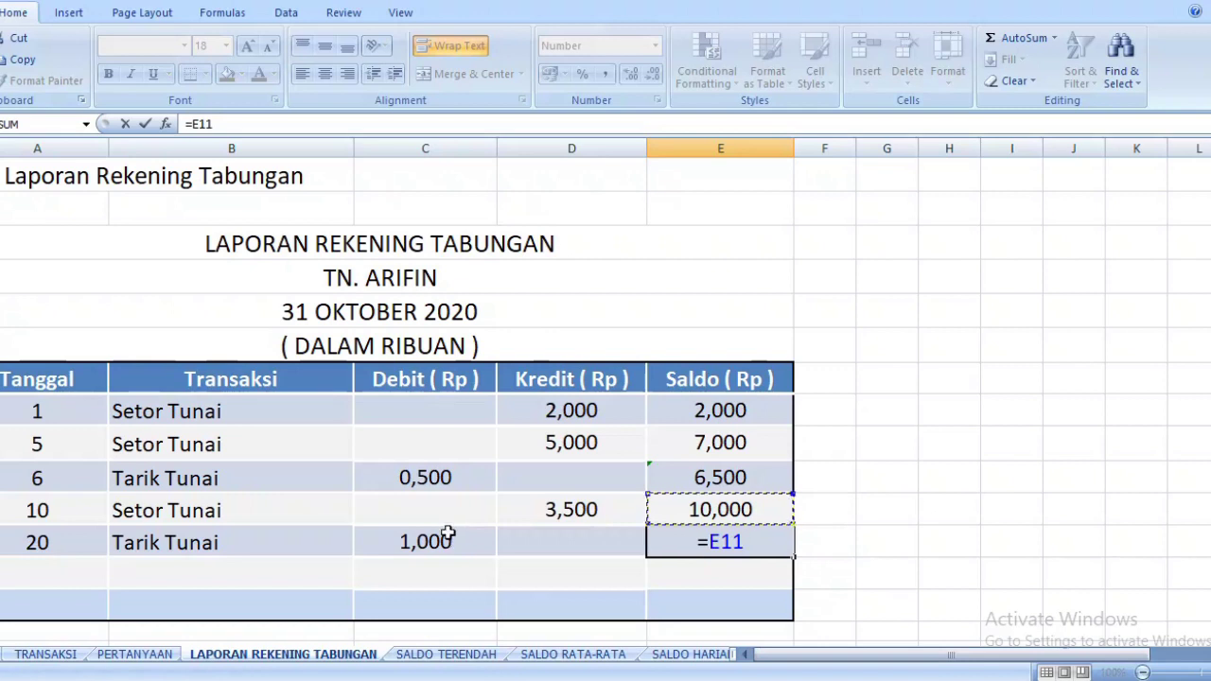
type("-")
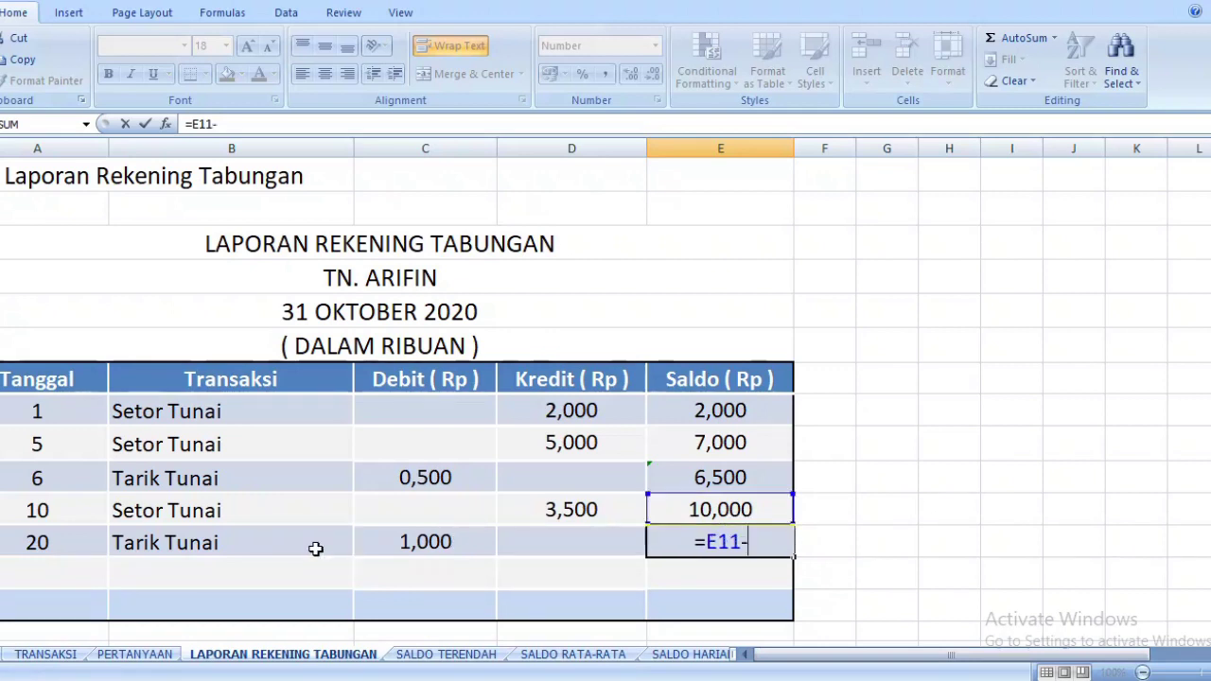
left_click(407, 540)
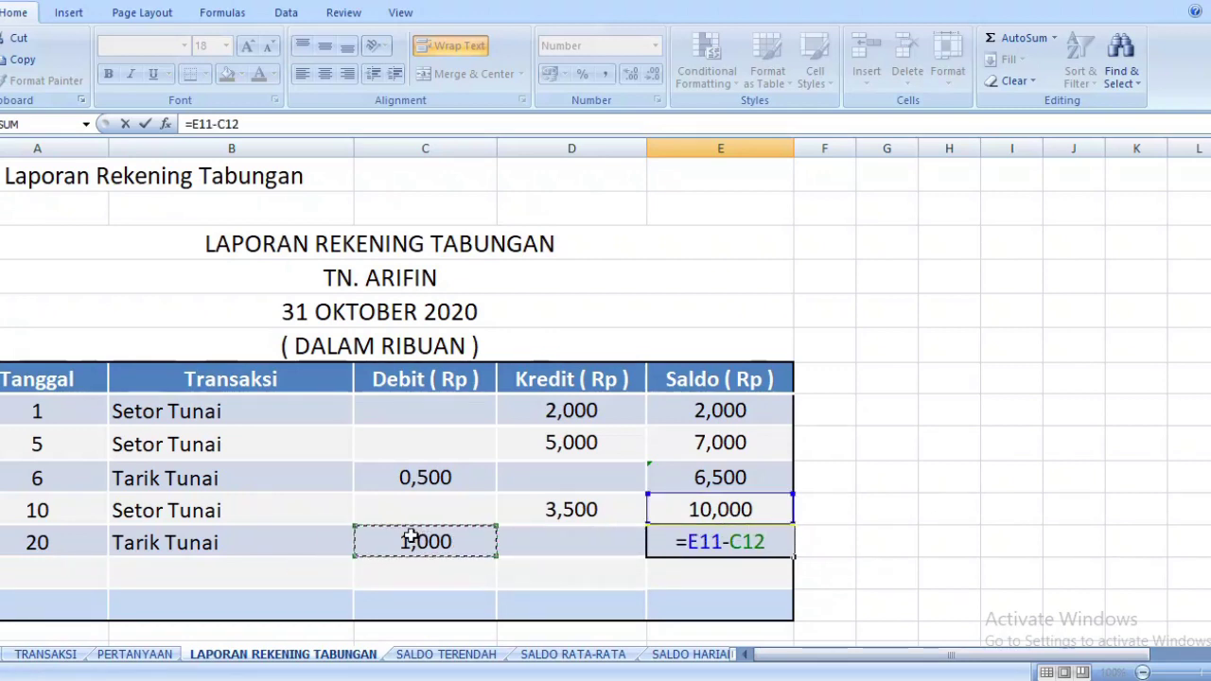
key("Return")
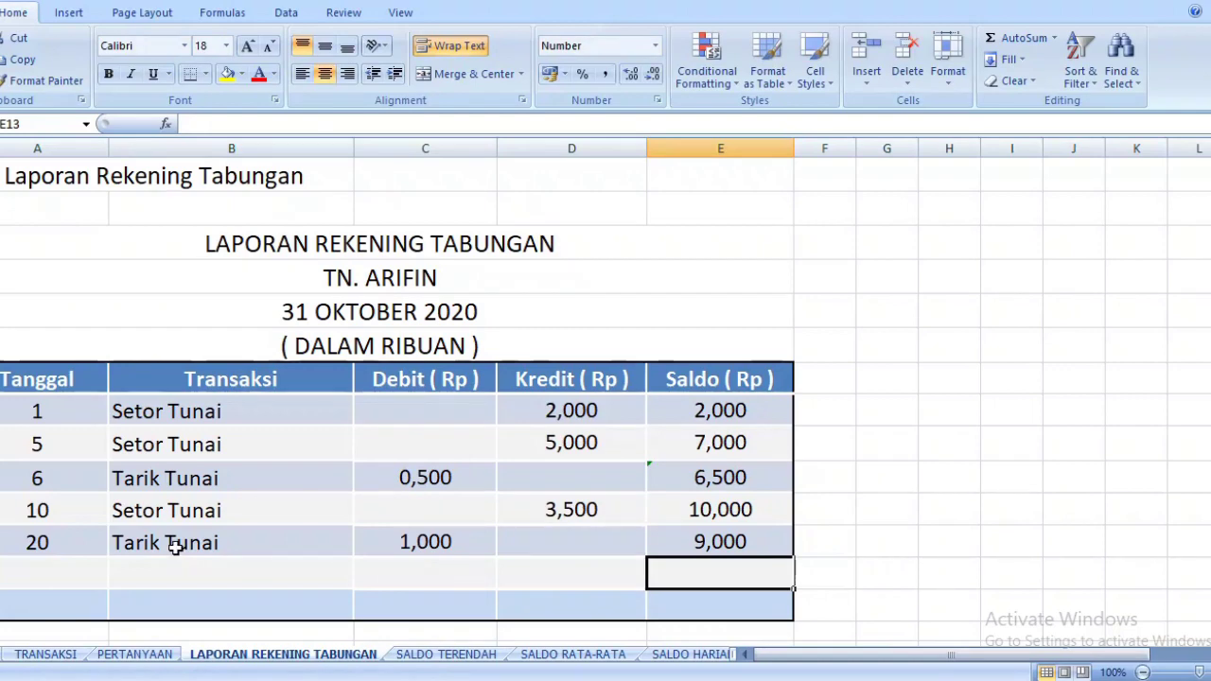
Consult the TRANSAKSI sheet and fill the report's sixth row with Tanggal 25, Transaksi Setor Tunai and a Kredit of 10,000
left_click(44, 655)
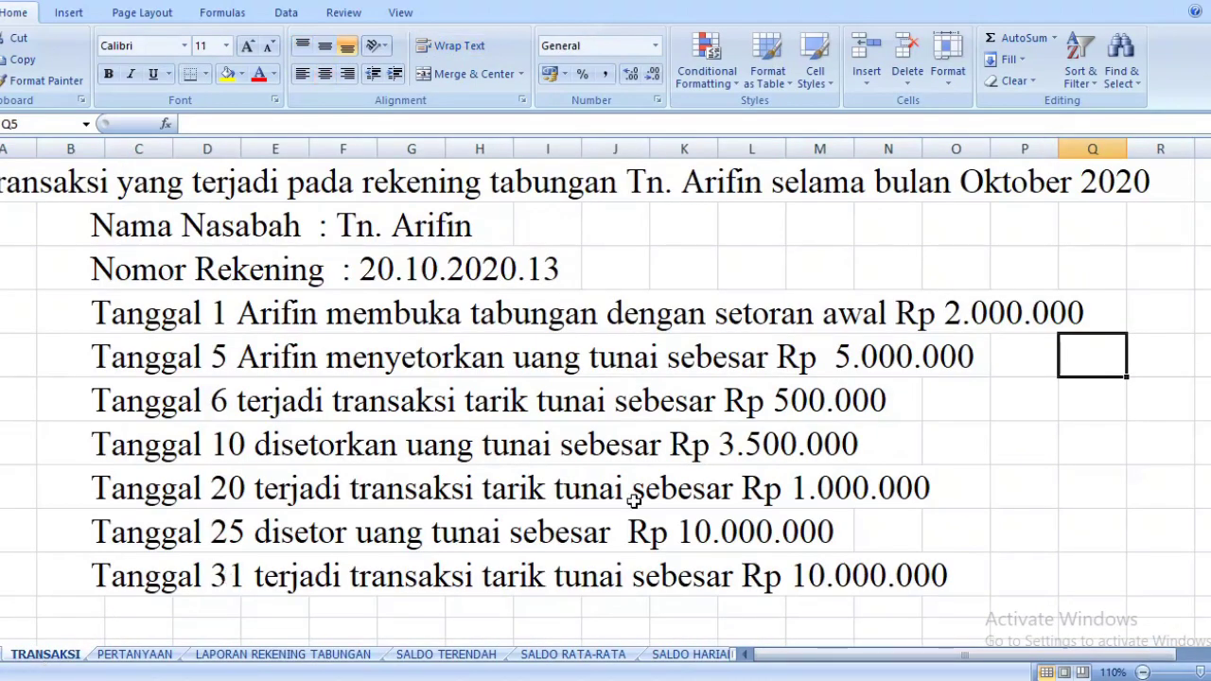
left_click(294, 655)
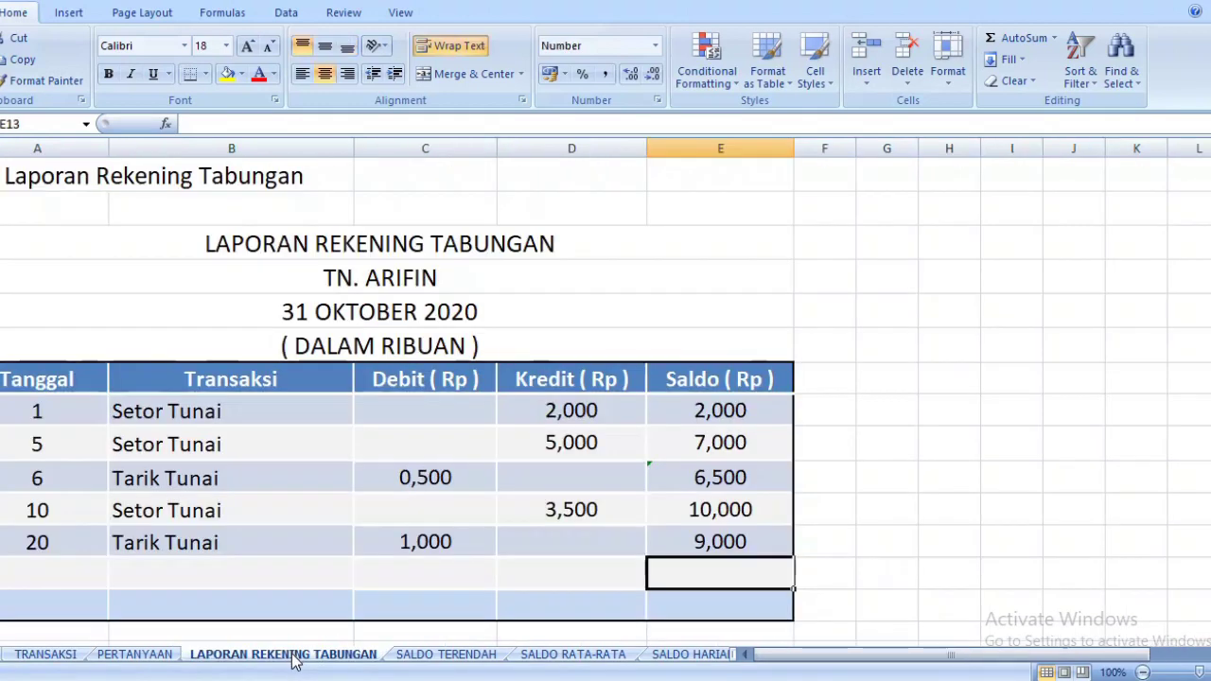
left_click(47, 572)
type("25")
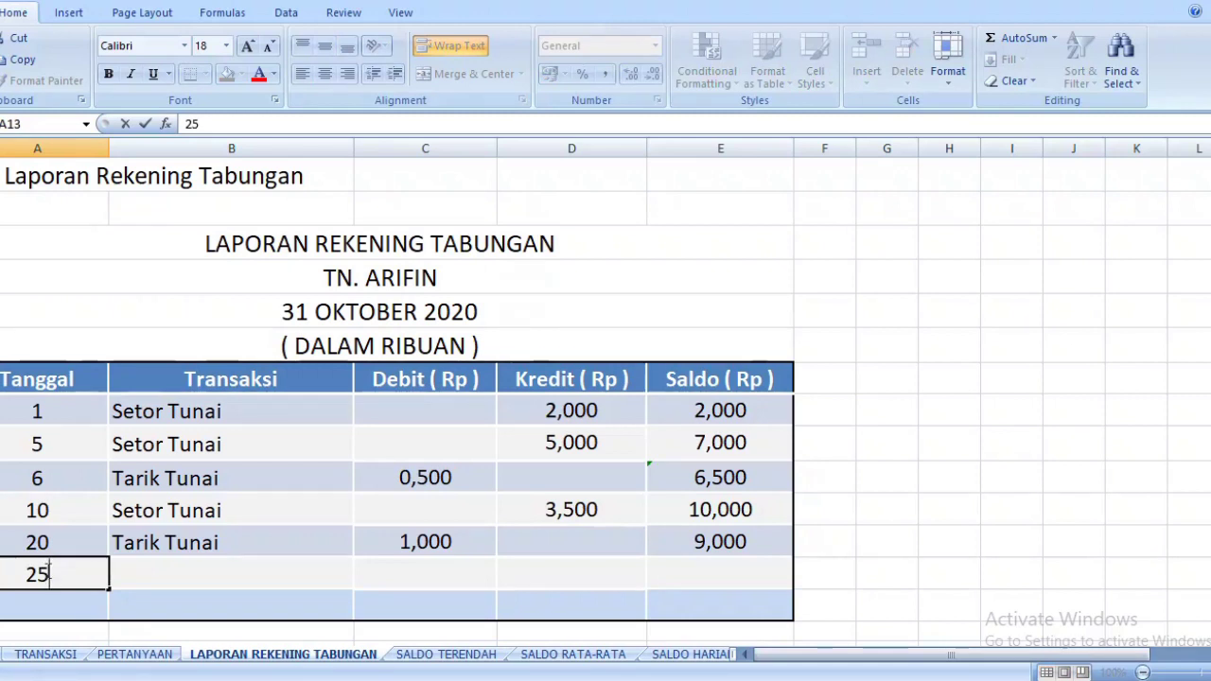
key("Tab")
type("Setor Tunai")
key("Tab")
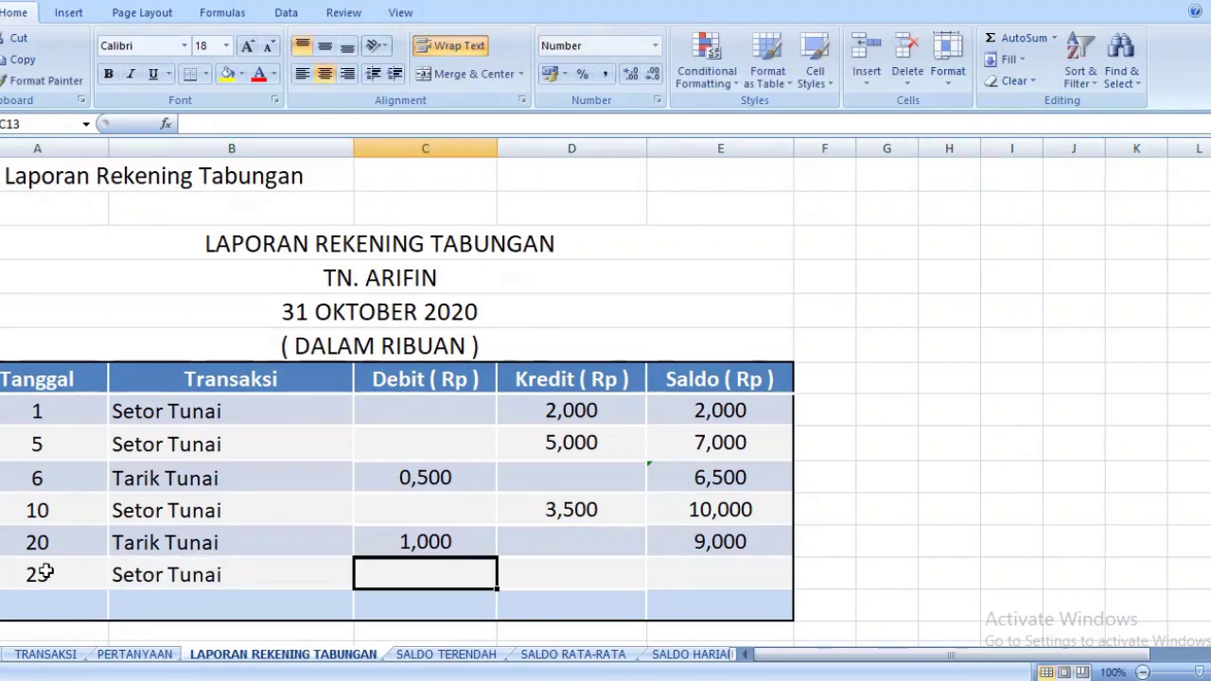
key("Tab")
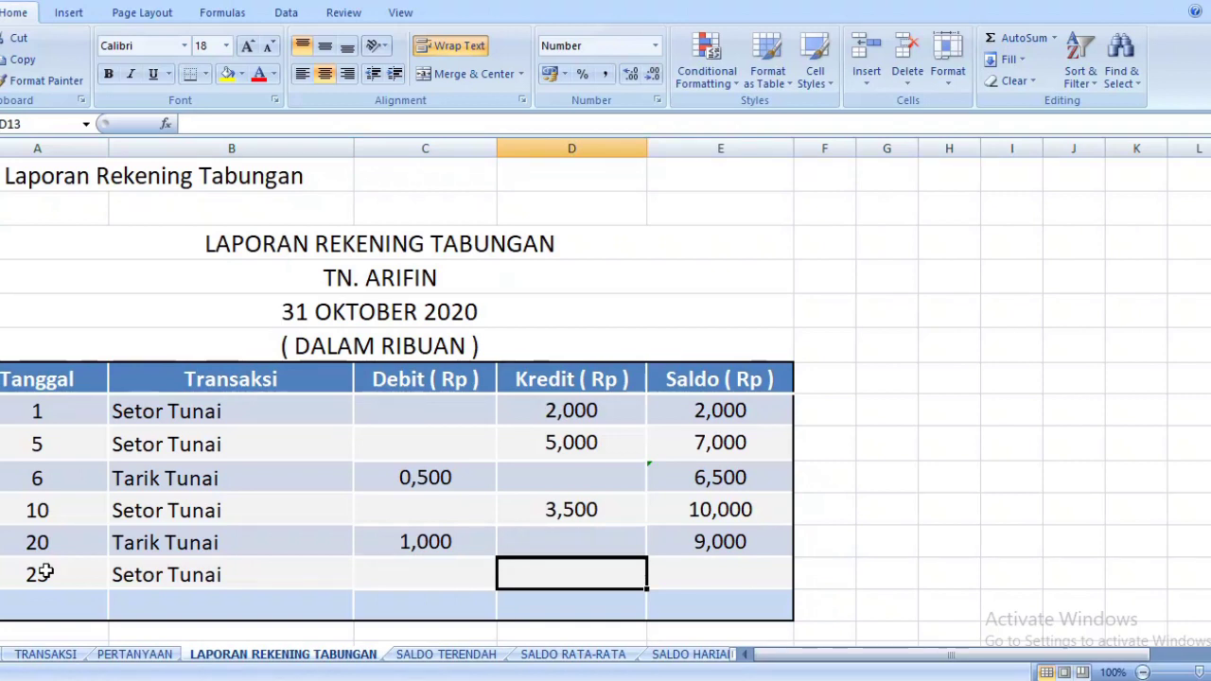
type("10")
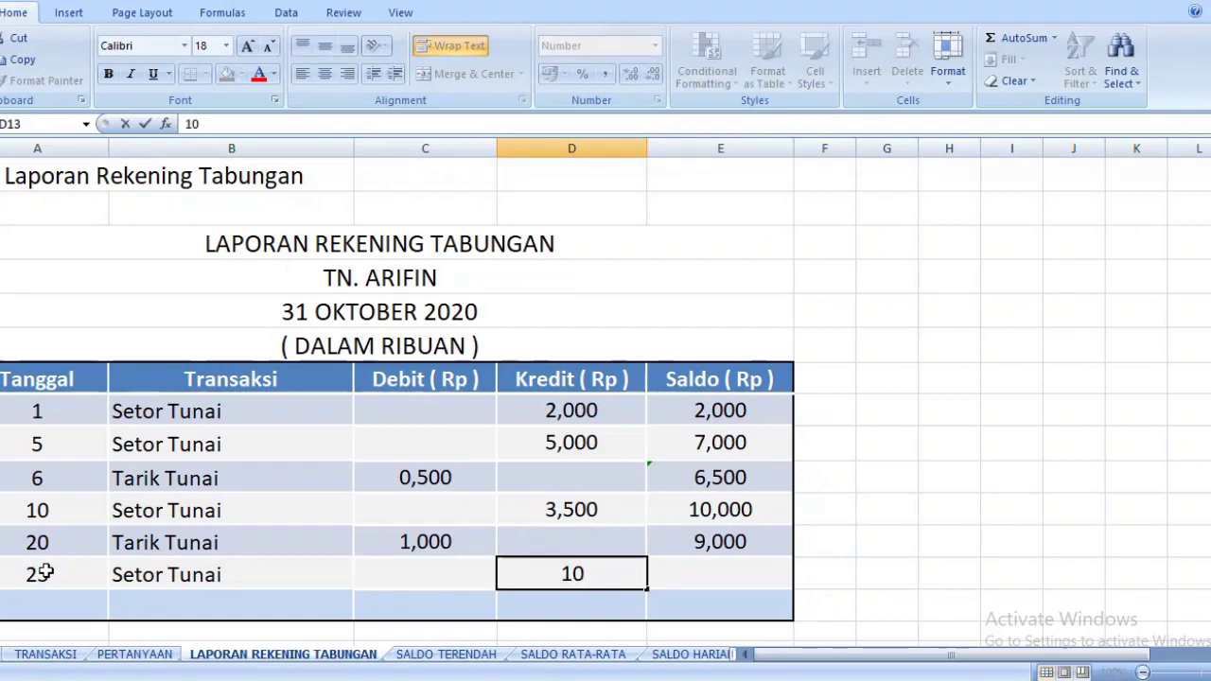
key("Tab")
Calculate the Tanggal 25 Saldo in E13 with the formula =E12+D13
type("=")
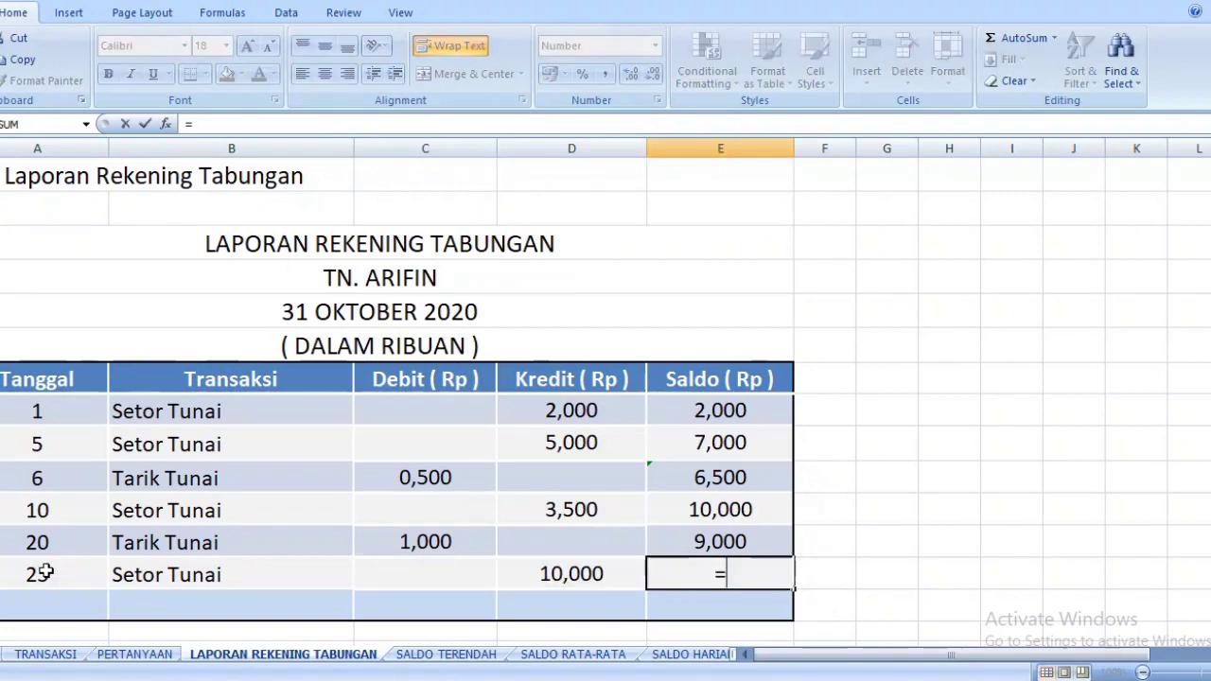
left_click(754, 541)
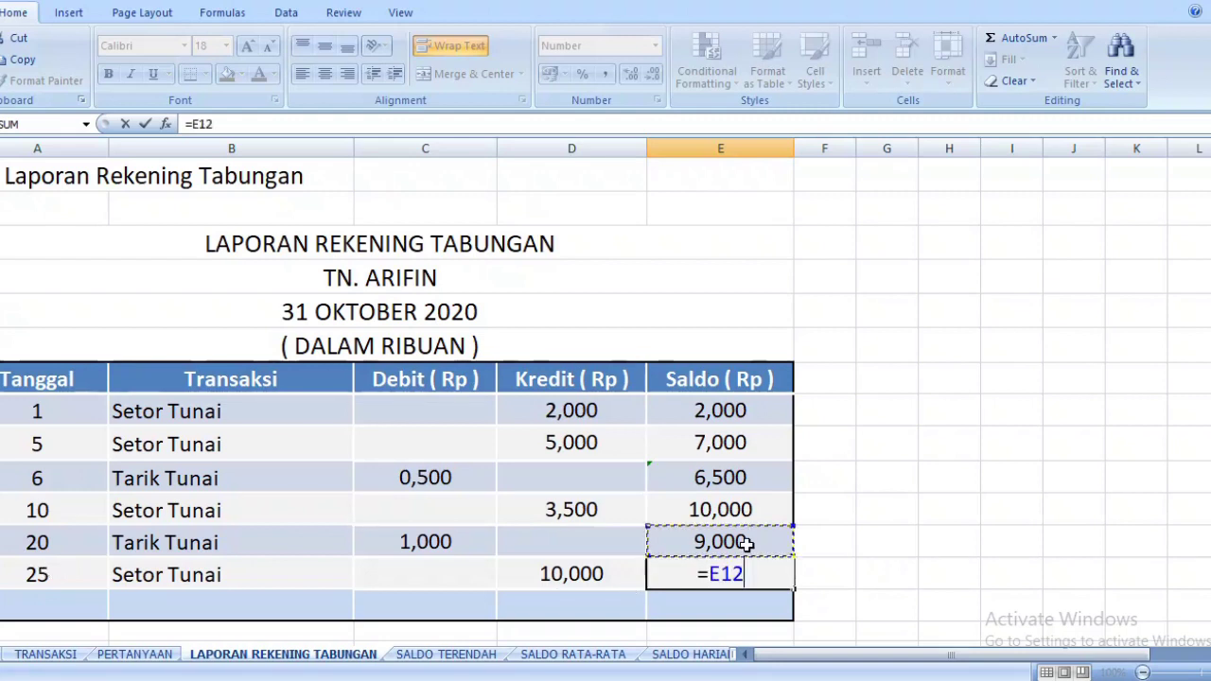
type("+")
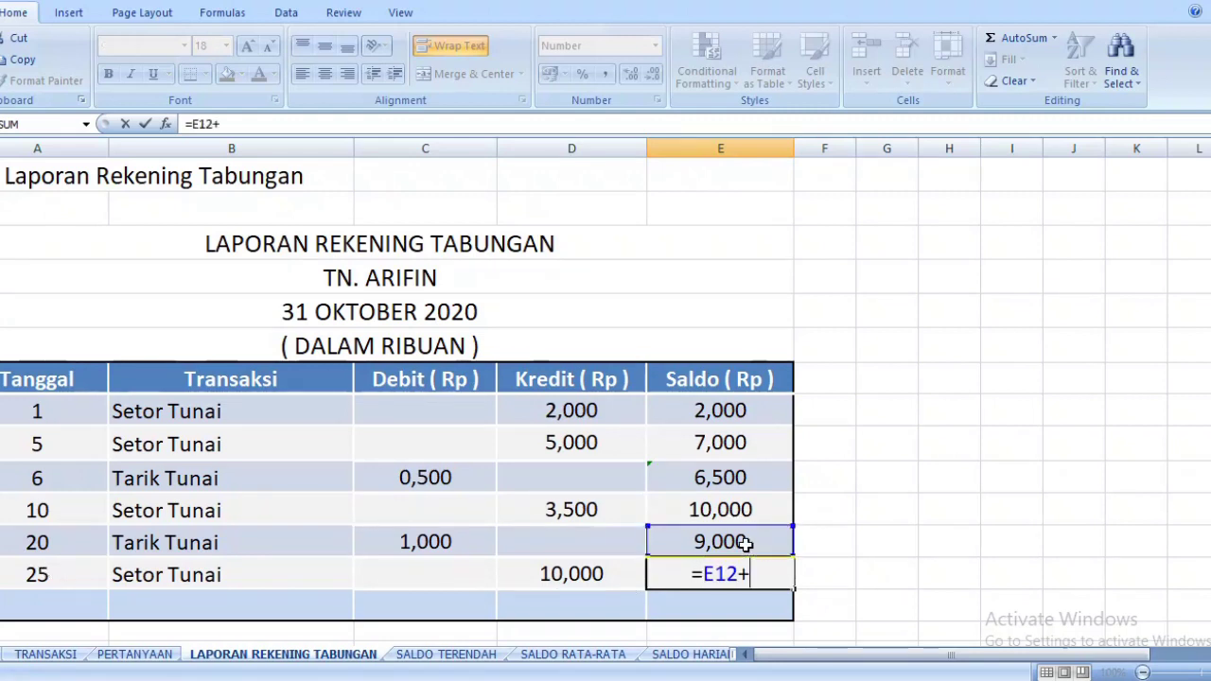
left_click(589, 577)
key("Return")
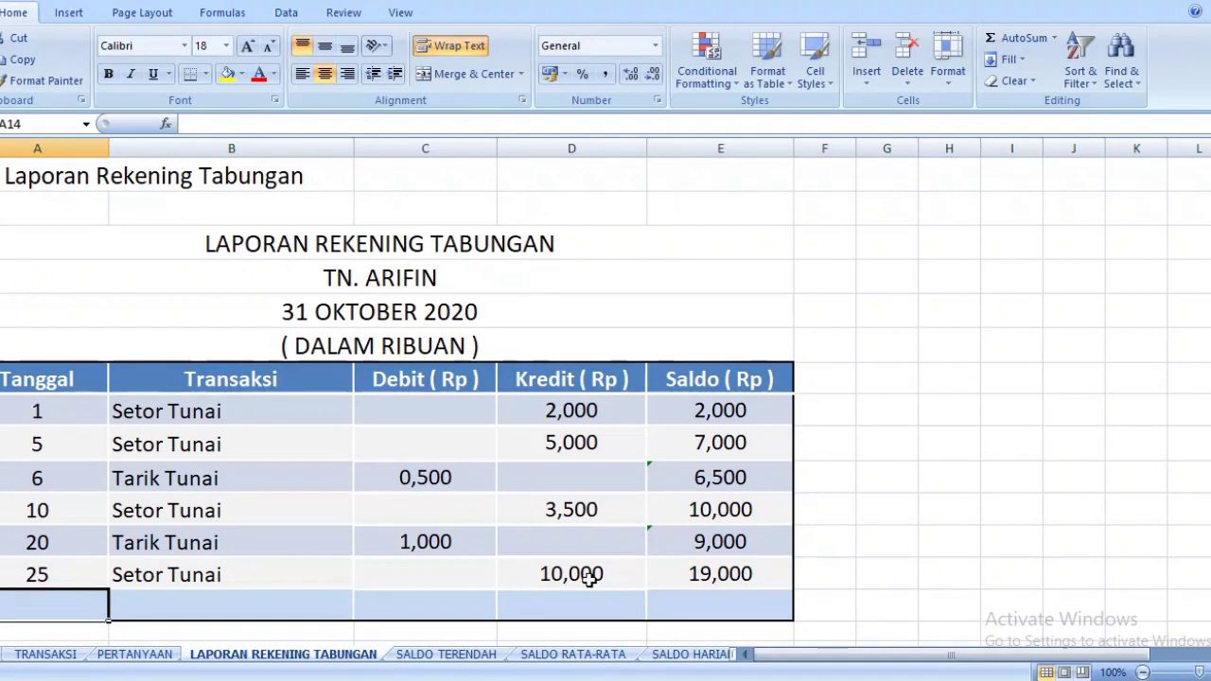
Change the Tanggal 31 cash withdrawal amount in cell B10 of the TRANSAKSI sheet to Rp 3.000.000
left_click(44, 656)
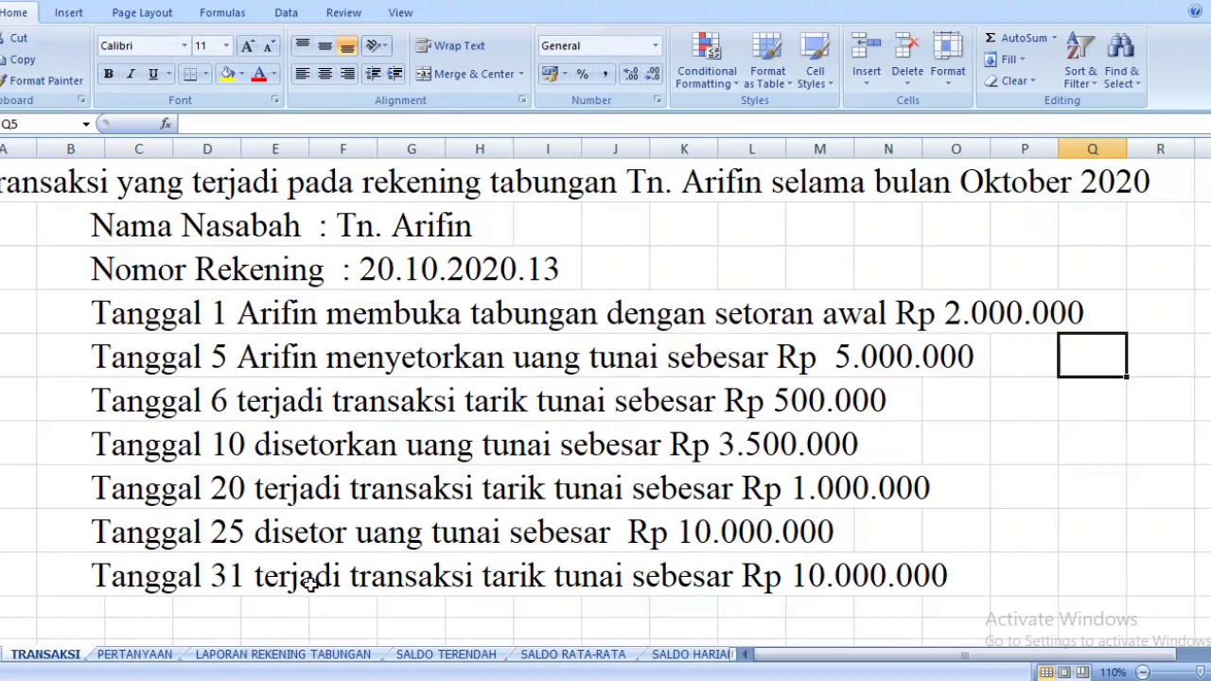
double_click(140, 575)
double_click(17, 574)
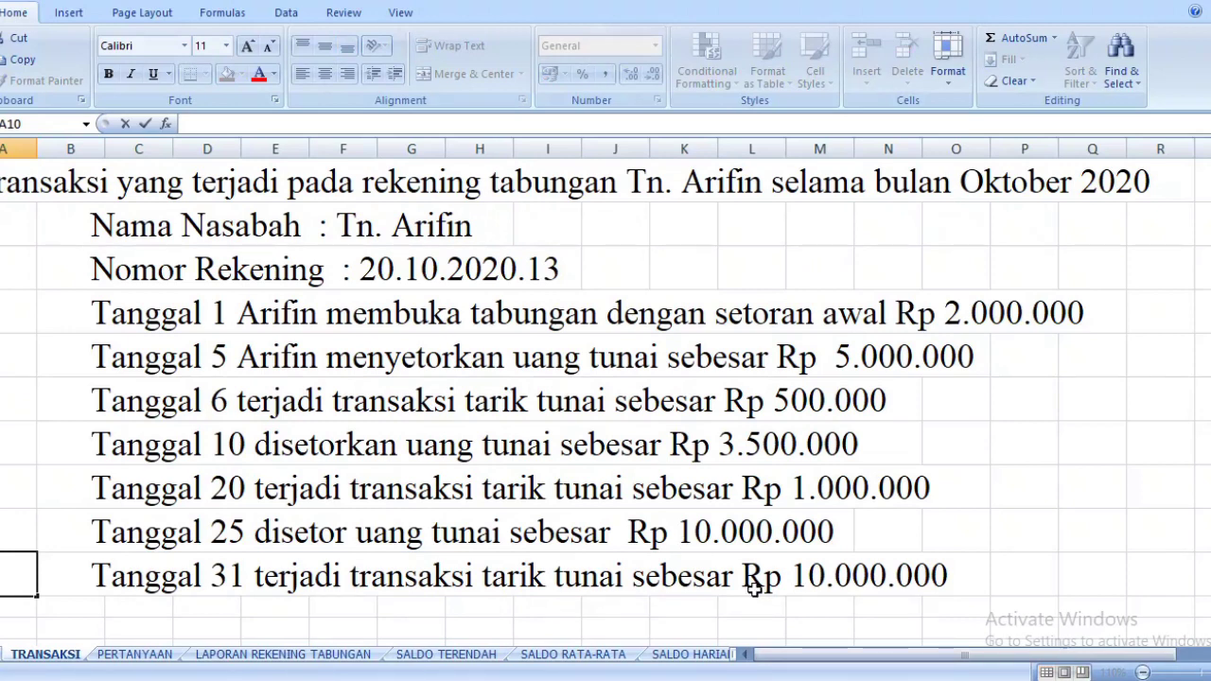
left_click(823, 574)
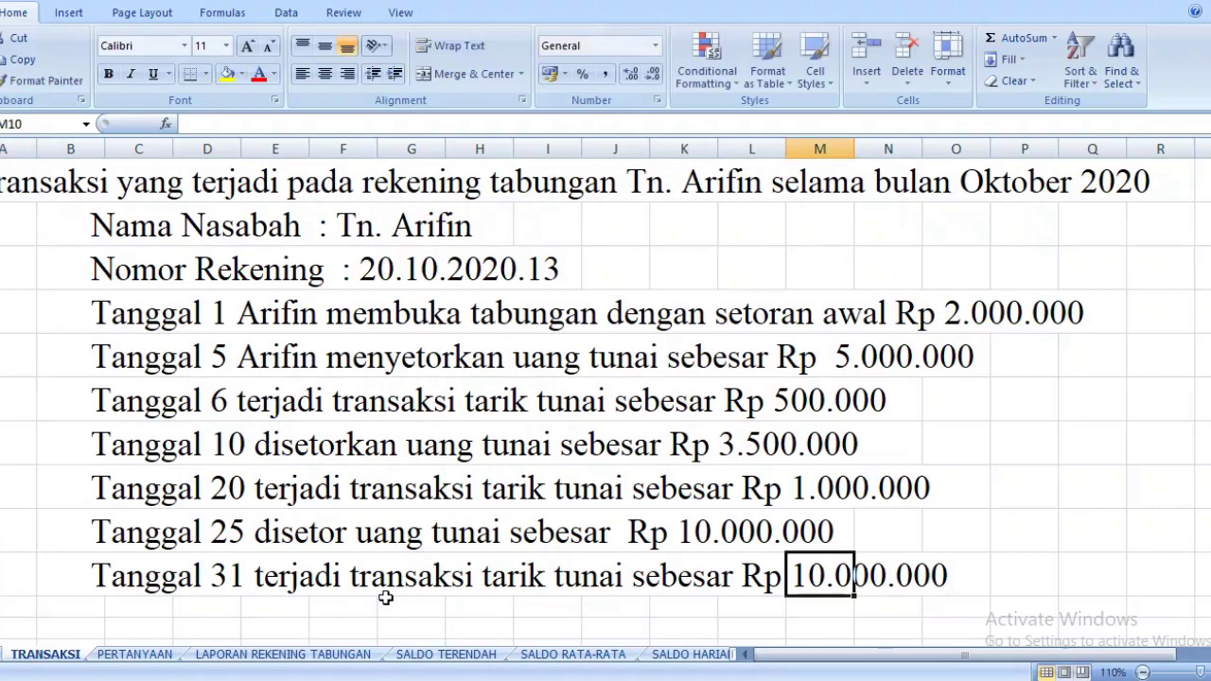
key("Home")
key("F2")
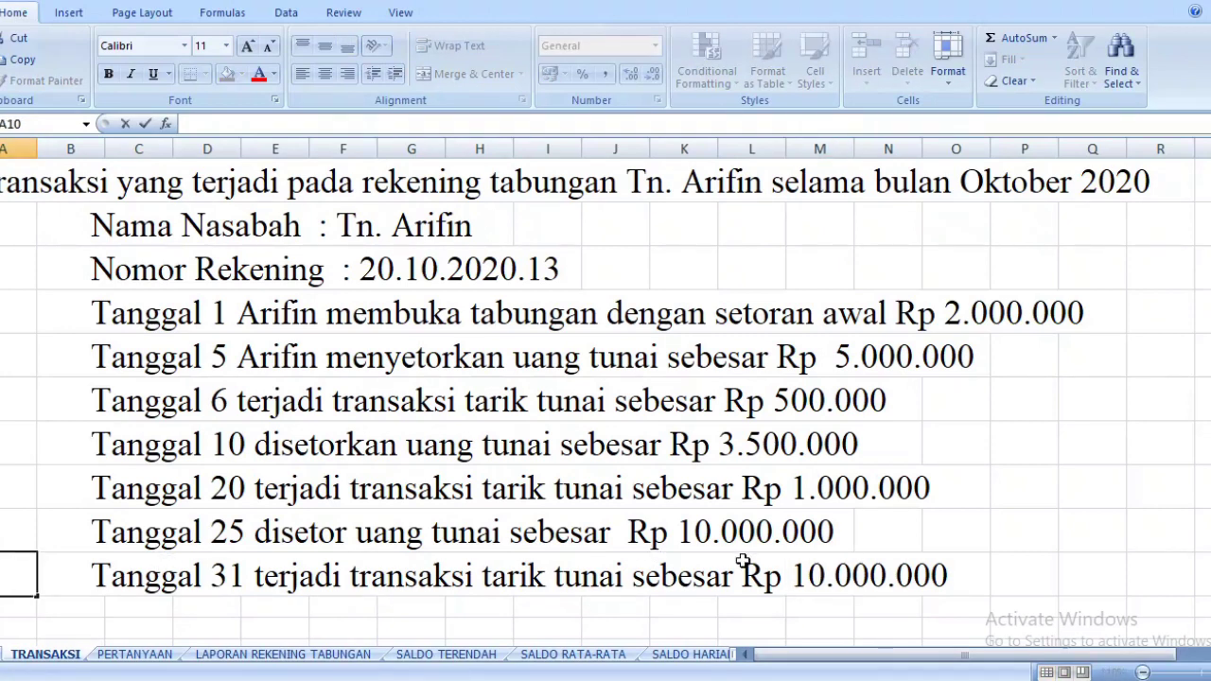
left_click(88, 565)
double_click(88, 565)
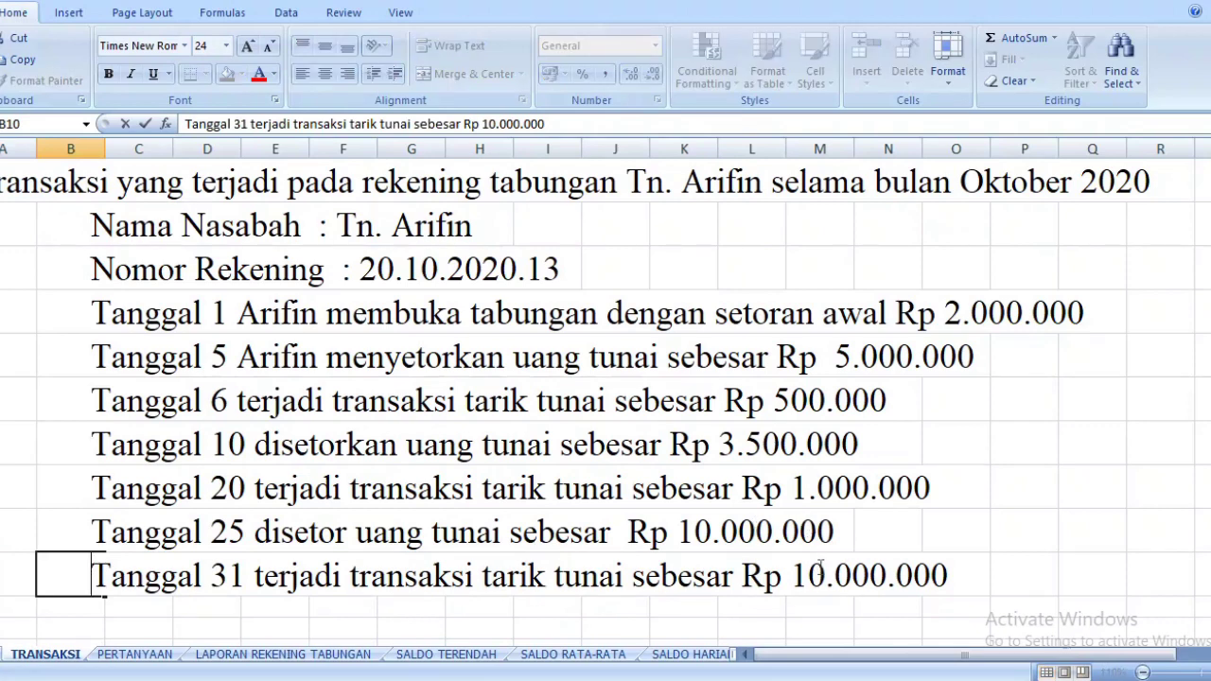
key("BackSpace")
key("BackSpace")
type("3")
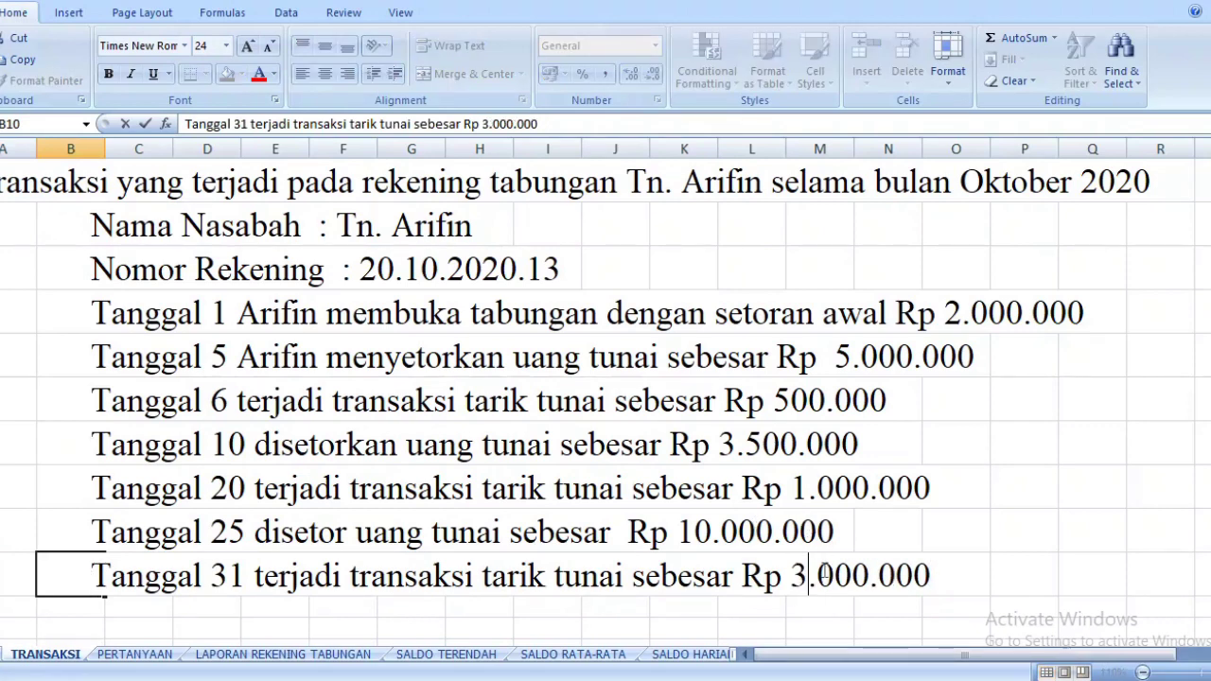
key("Return")
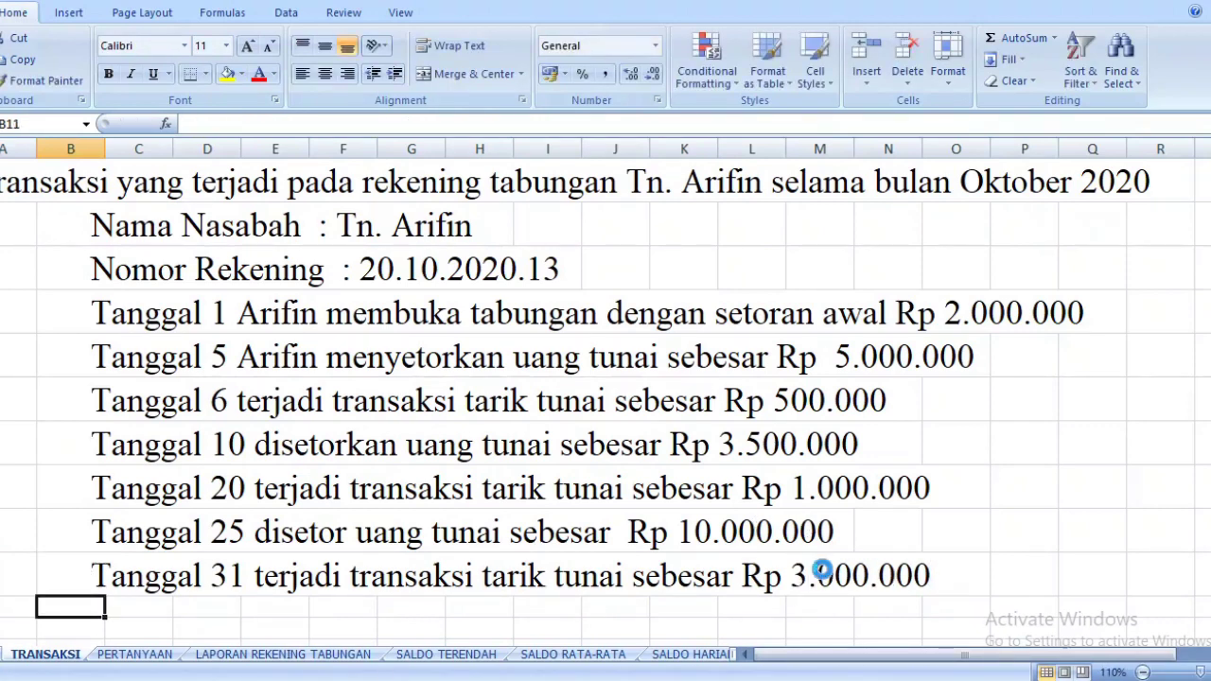
Fill the last row of the LAPORAN REKENING TABUNGAN table with Tanggal 31, Transaksi Tarik Tunai and a Debit of 3,000
left_click(302, 655)
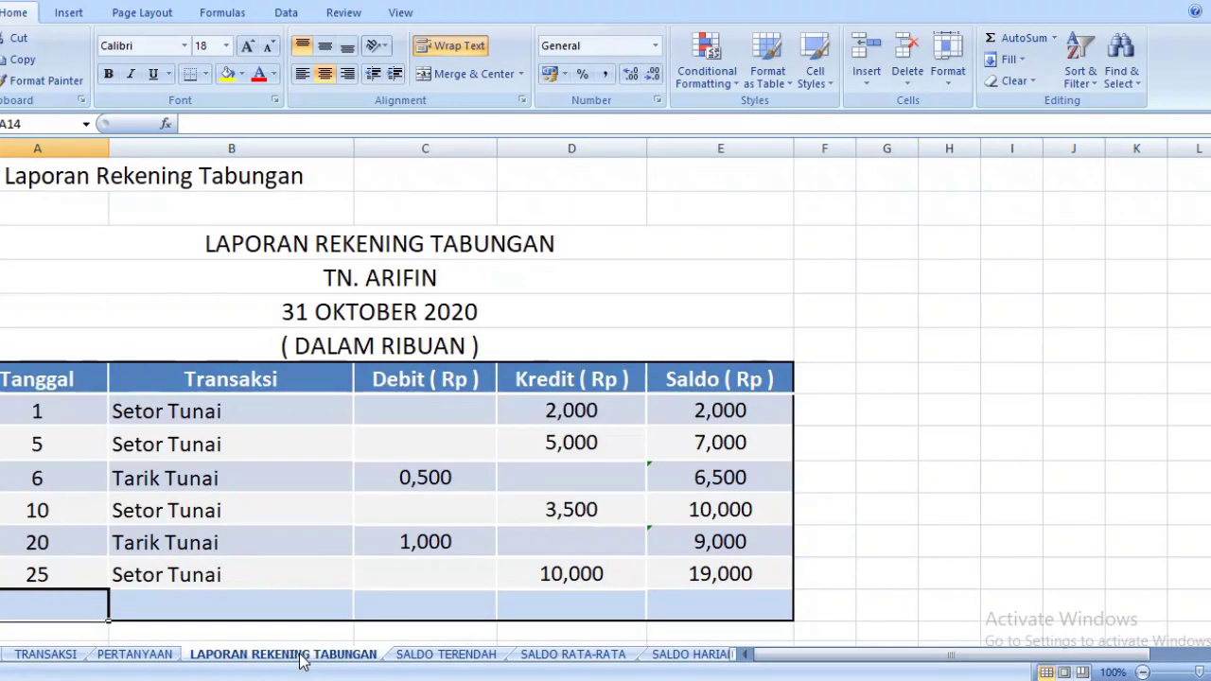
type("31")
key("Tab")
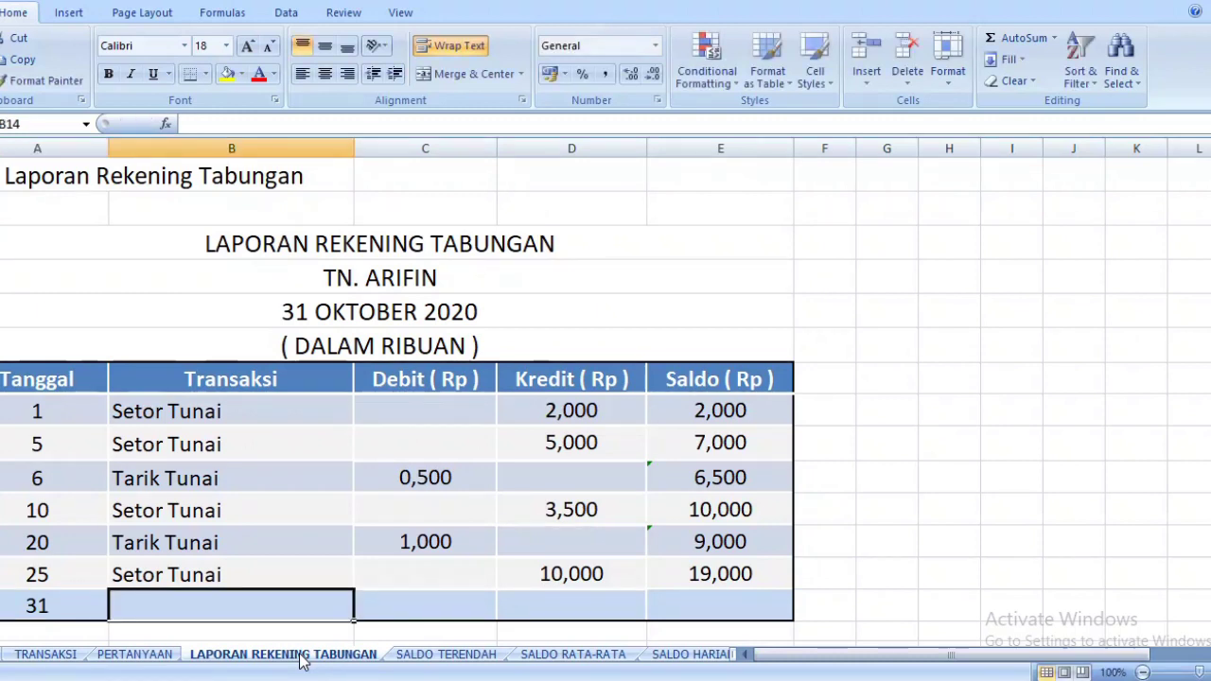
type("Tarik Tunai")
left_click(435, 626)
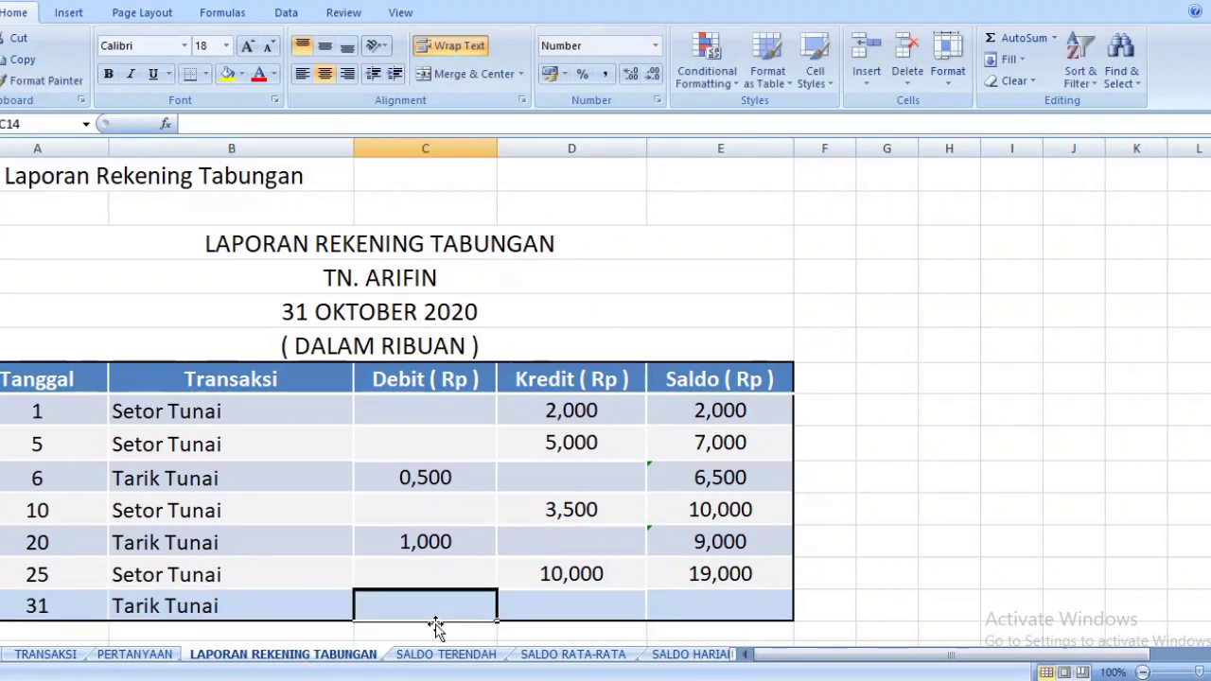
type("3")
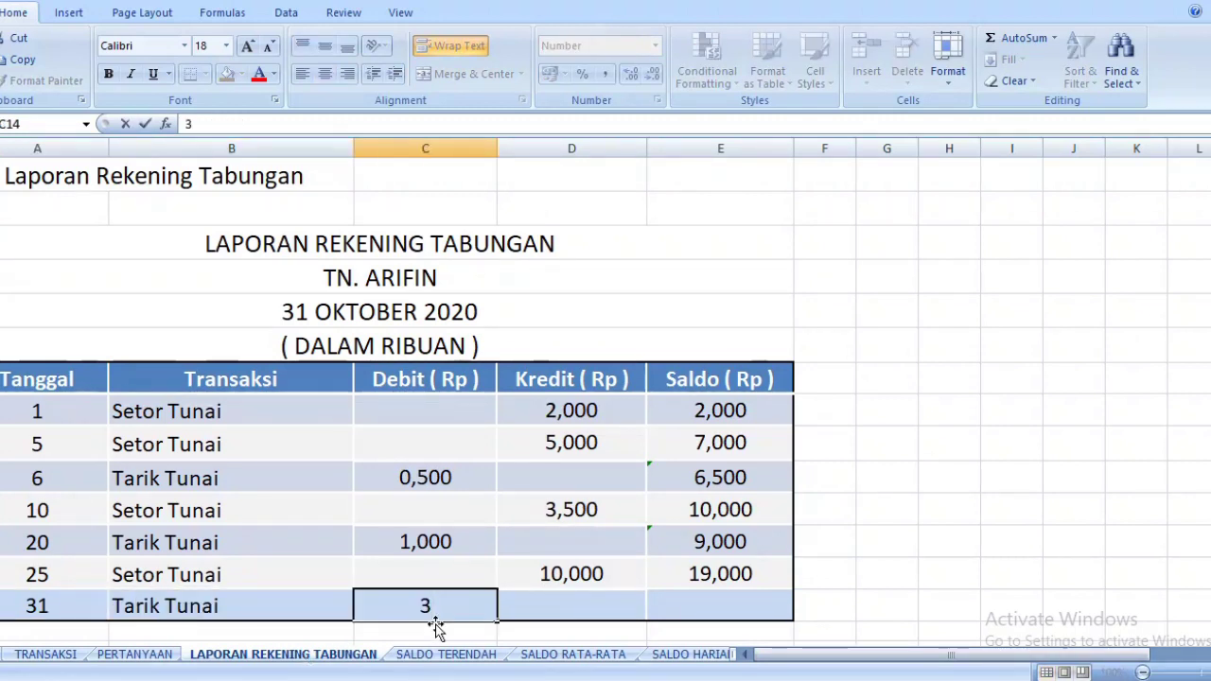
key("Tab")
key("Tab")
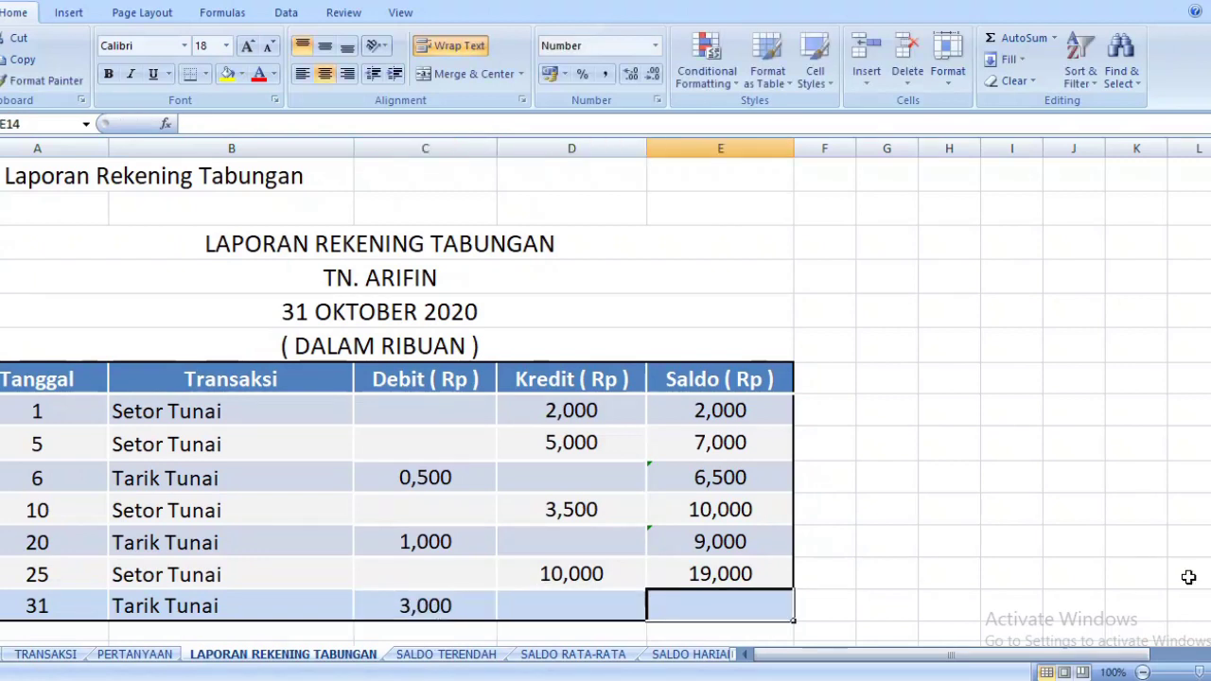
Calculate the Tanggal 31 Saldo in E14 with the formula =E13-C14
type("=")
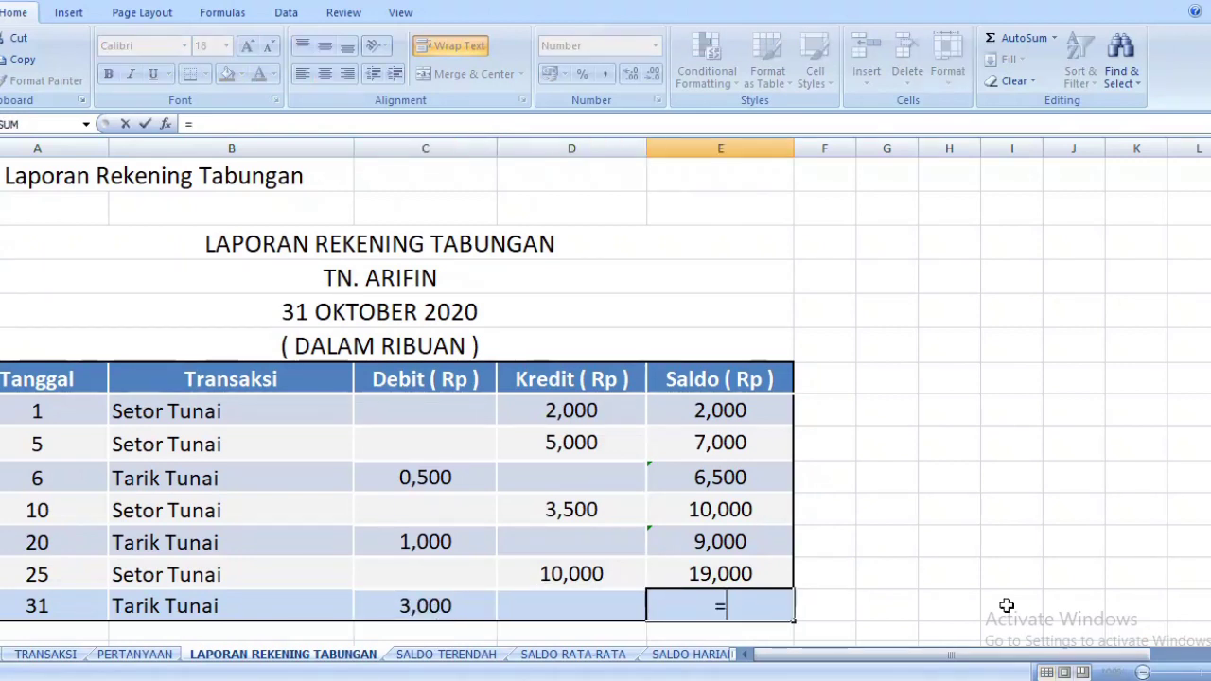
left_click(735, 577)
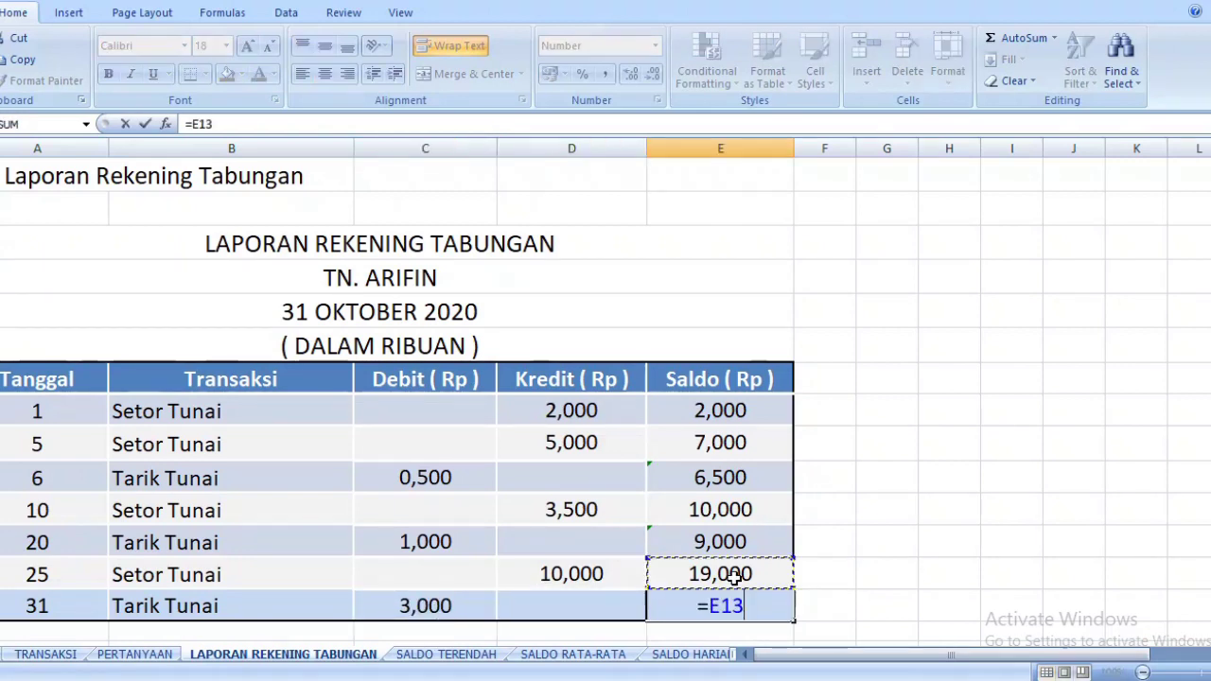
type("-")
left_click(437, 611)
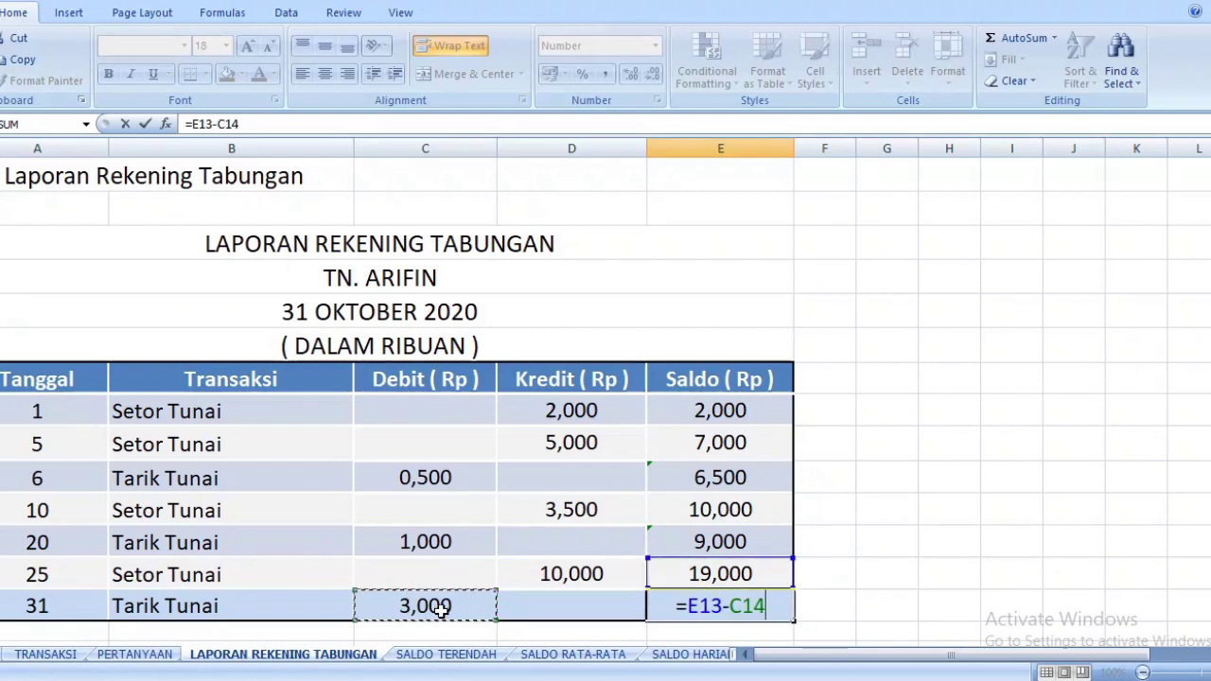
key("Return")
left_click(871, 579)
key("Down")
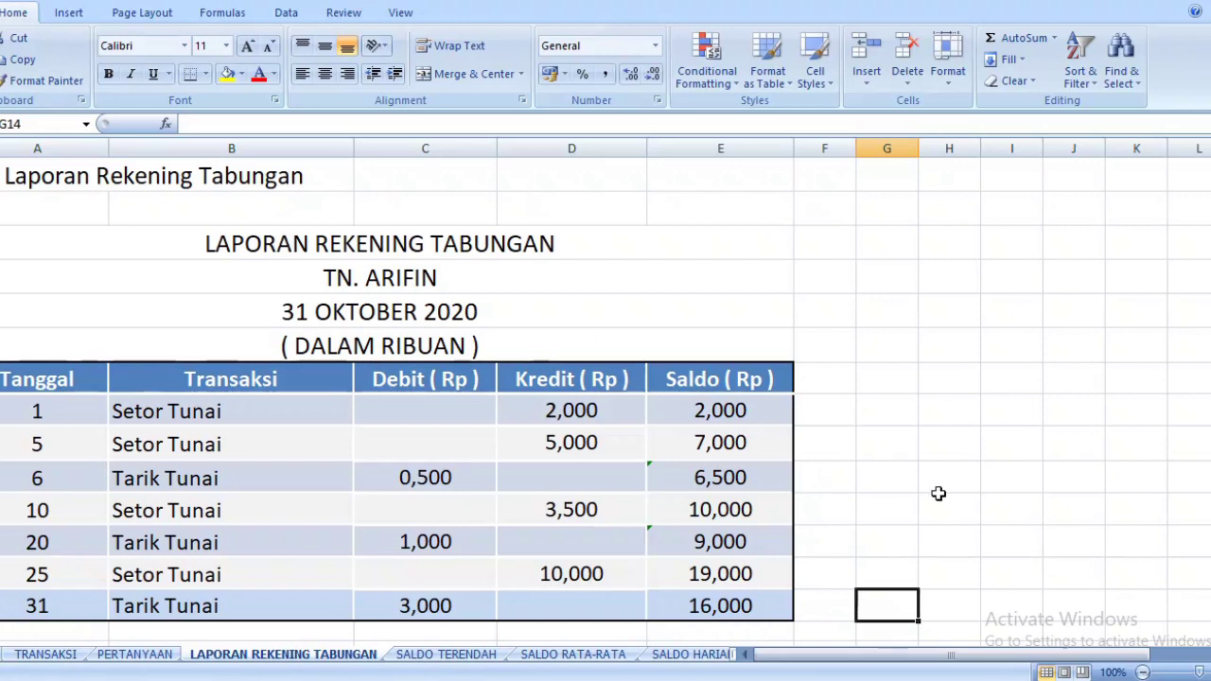
Consult the report's balances and complete the October lowest-balance sentence in A3 of the SALDO TERENDAH sheet with 2.000.000,00
left_click(449, 655)
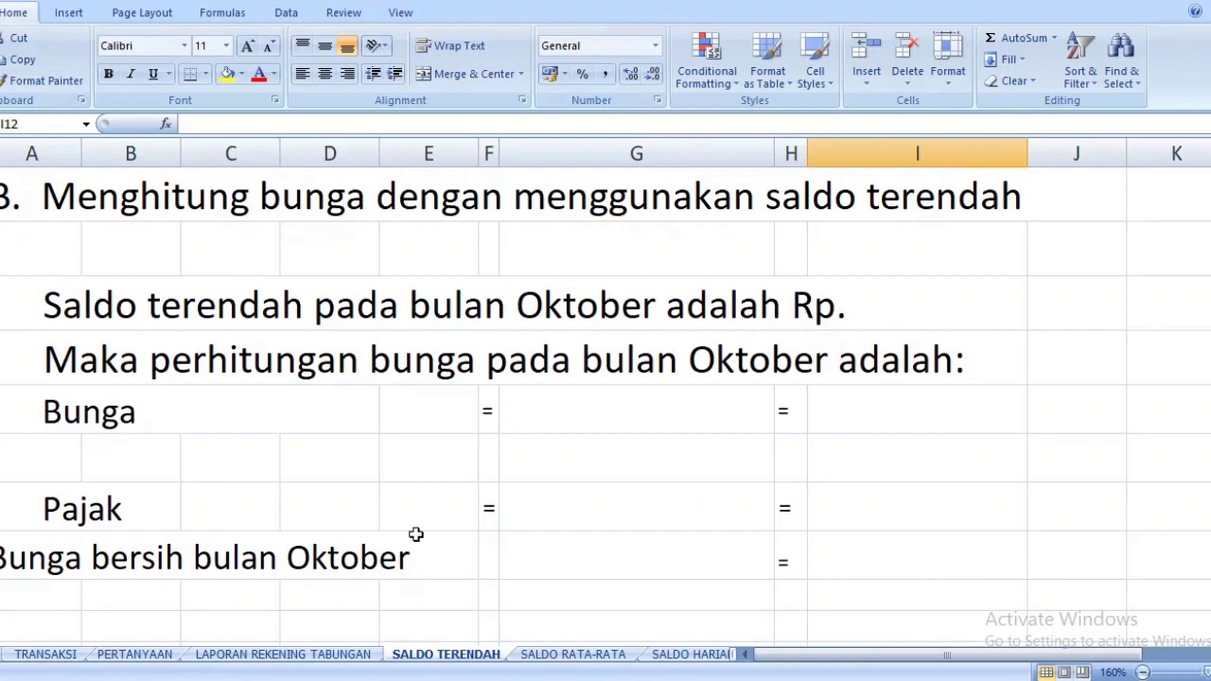
left_click(262, 655)
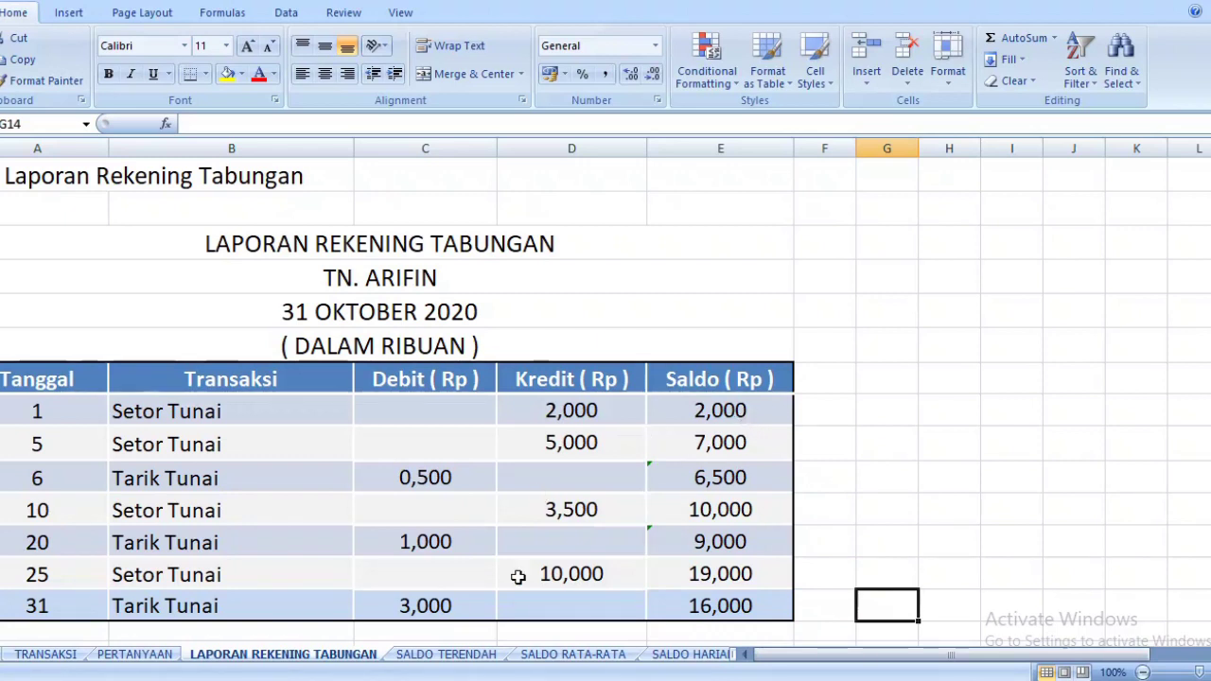
left_click(466, 655)
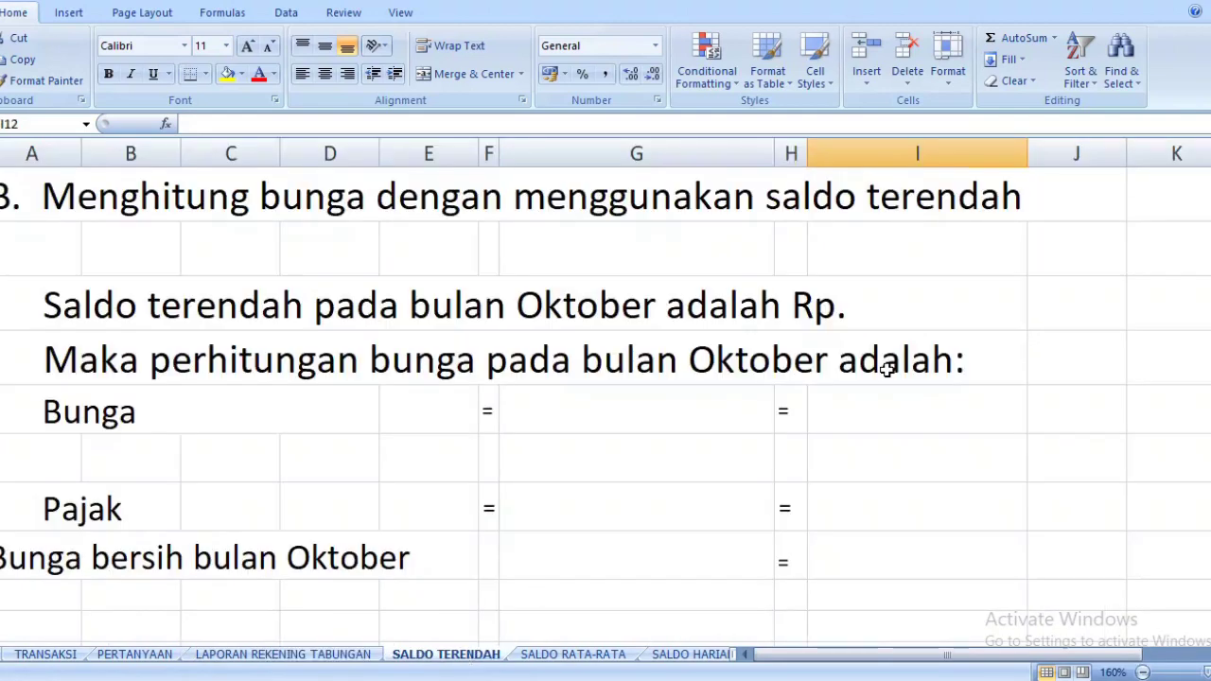
double_click(49, 316)
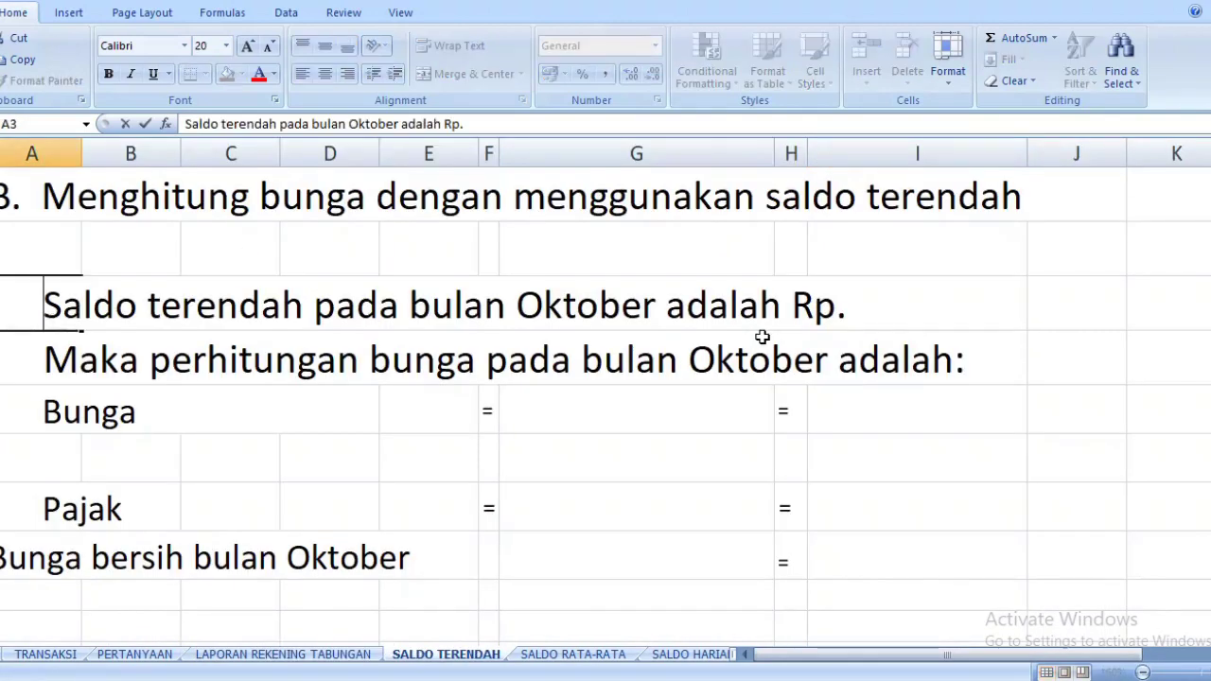
key("End")
type("2.000")
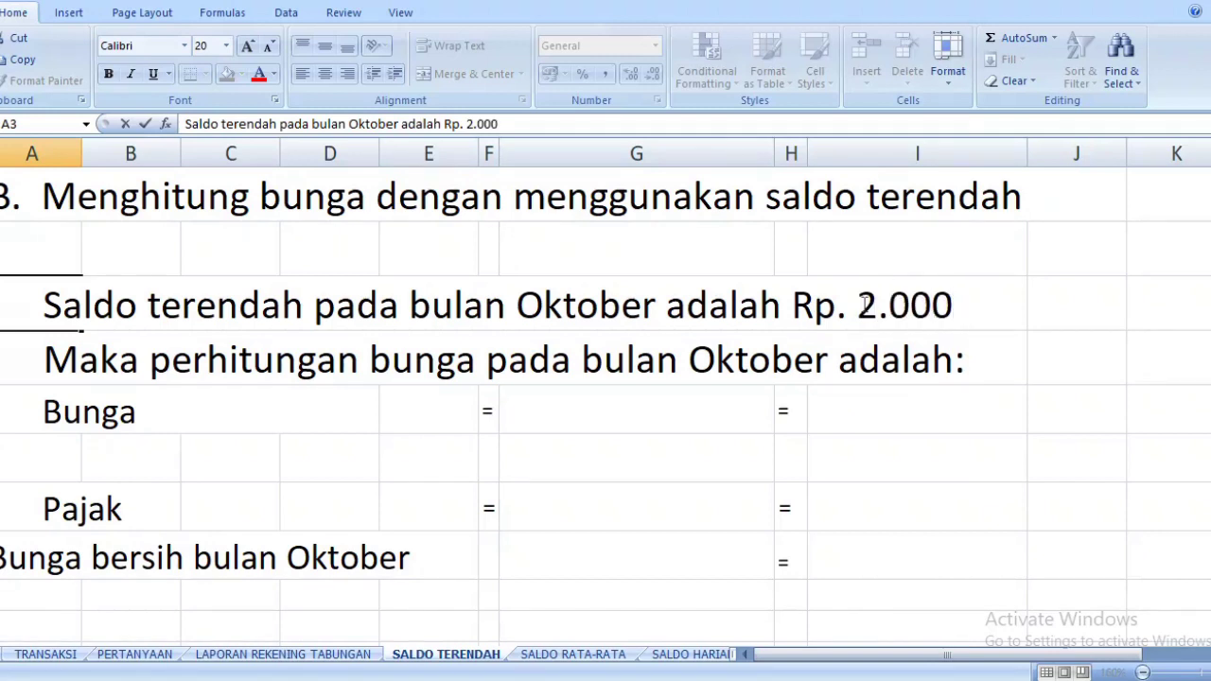
type(".000,00")
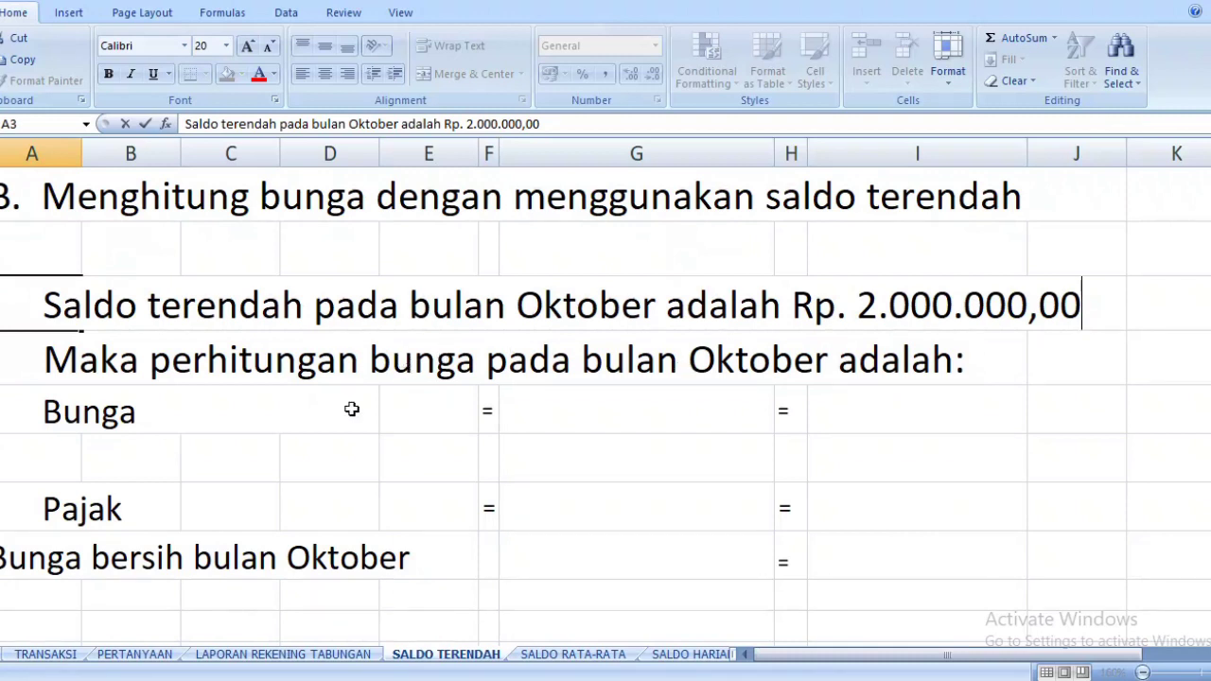
Start the Bunga numerator in G5 of the SALDO TERENDAH sheet with Rp.2.000.000,00 x
left_click(531, 412)
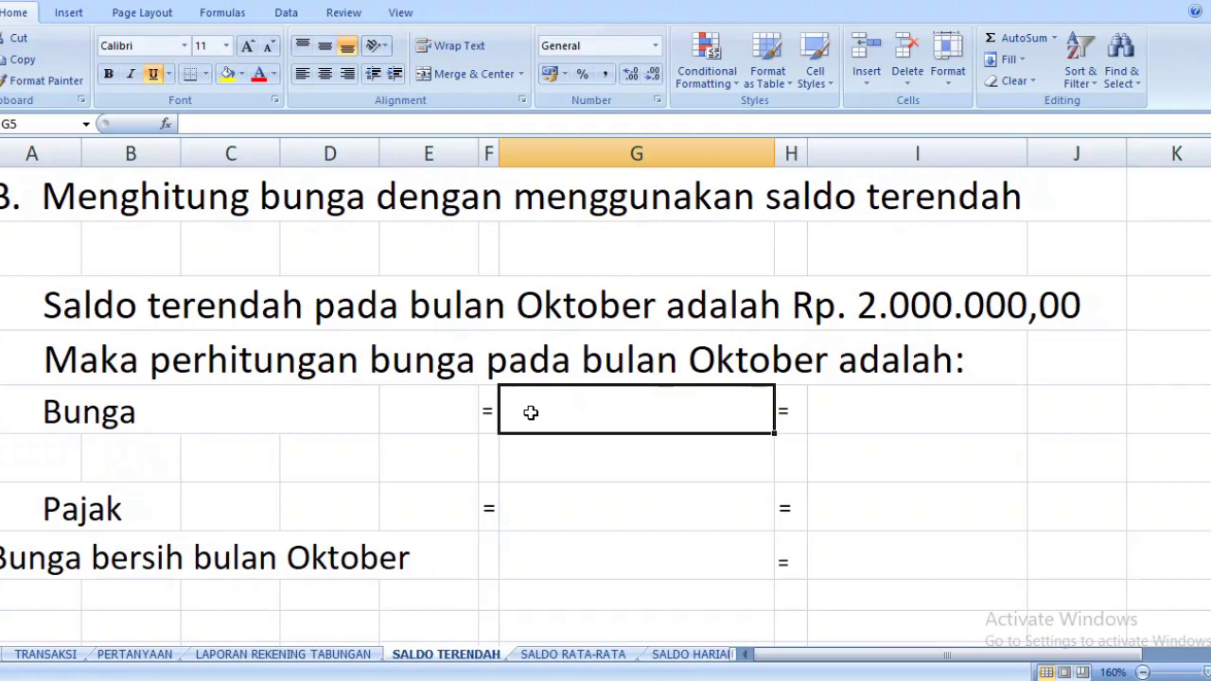
type("Rp")
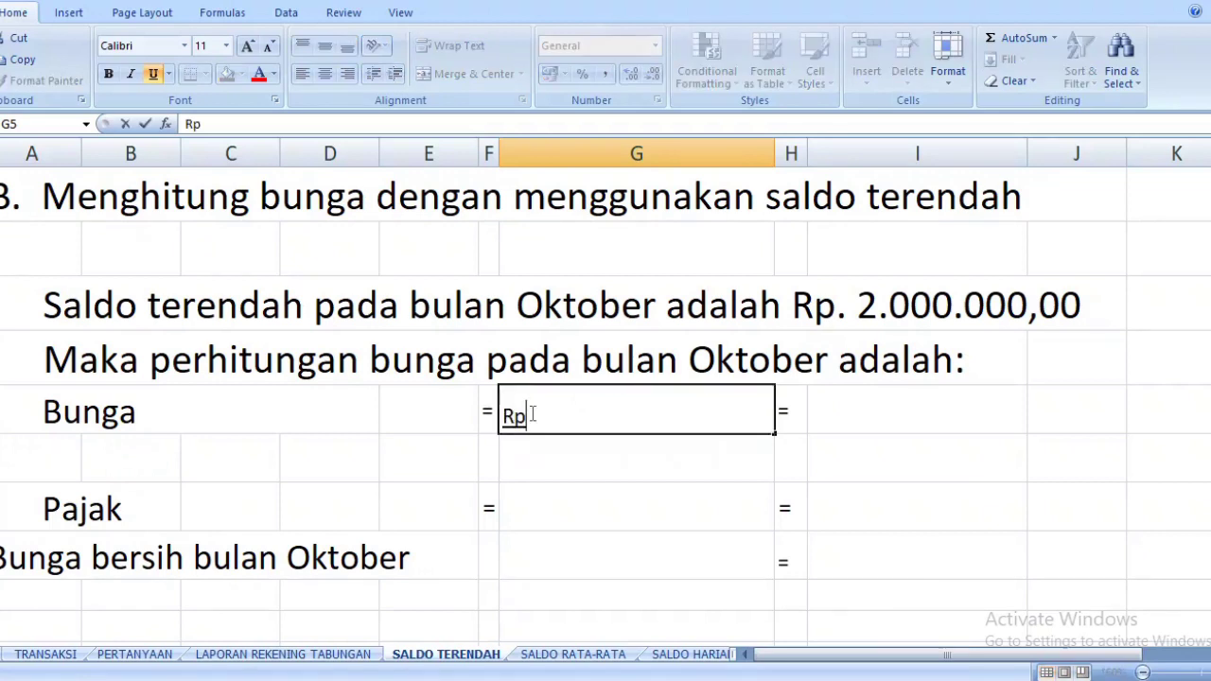
type(".2.000.000")
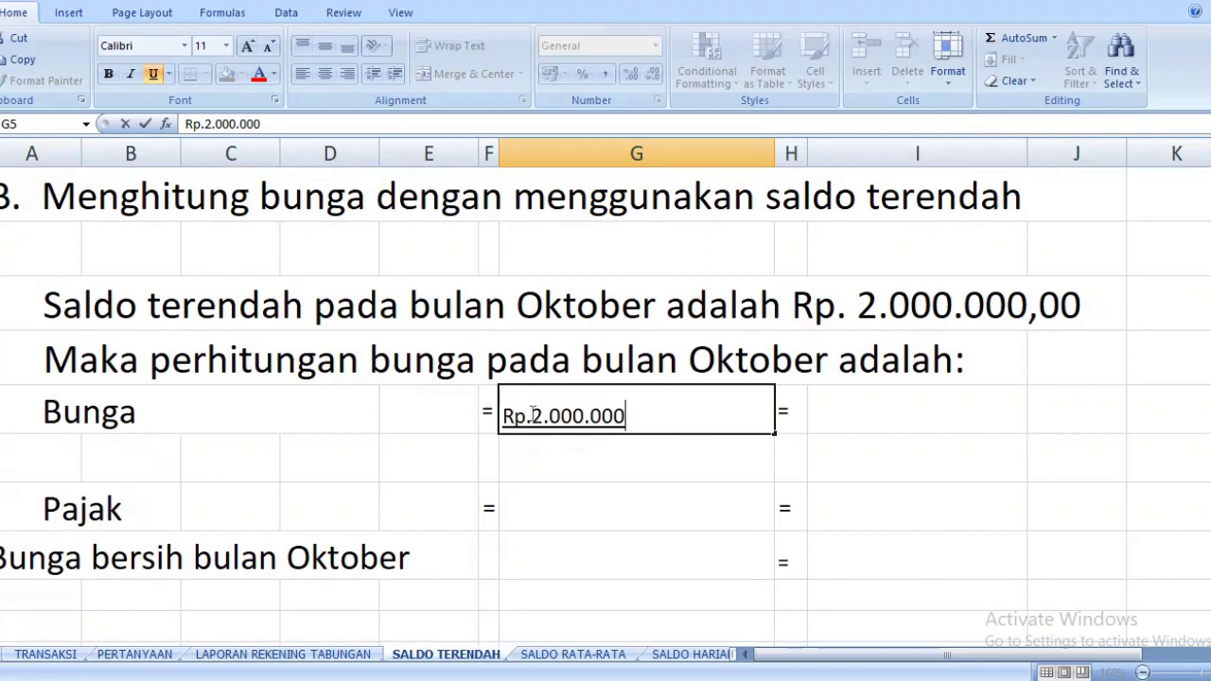
type(",00")
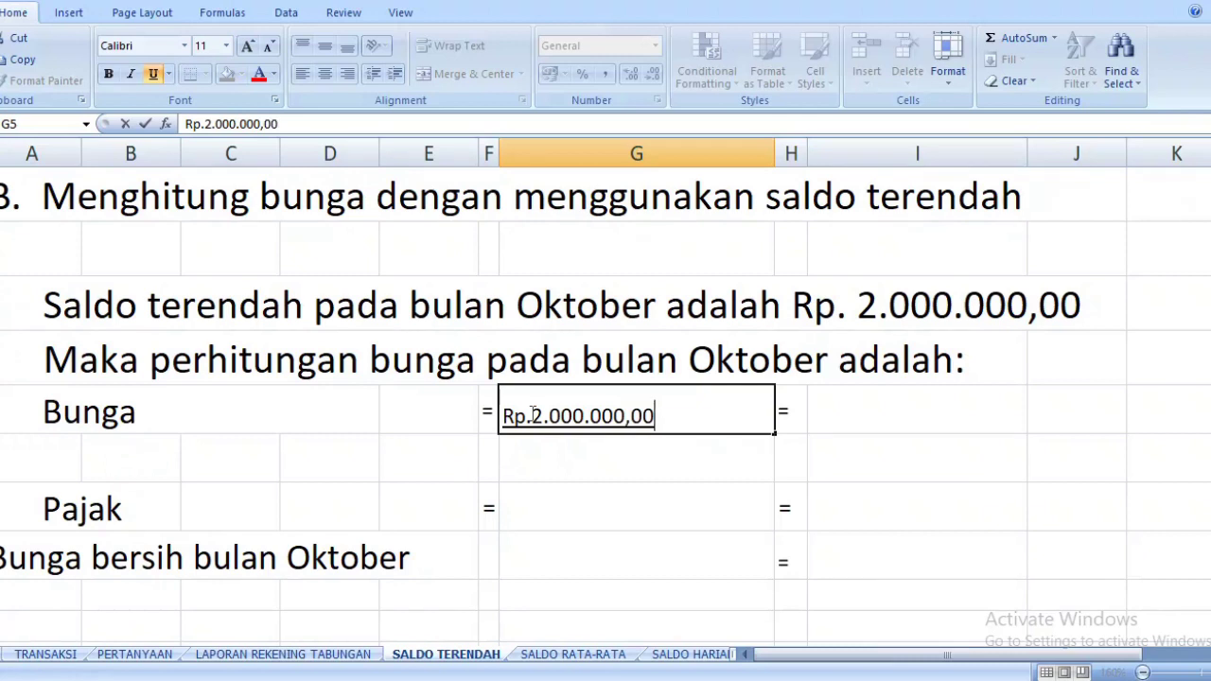
type("x")
key("BackSpace")
type("X")
key("BackSpace")
type("x")
Check the interest rate on the PERTANYAAN sheet and complete the Bunga numerator in G5 with 5% x 31
left_click(135, 654)
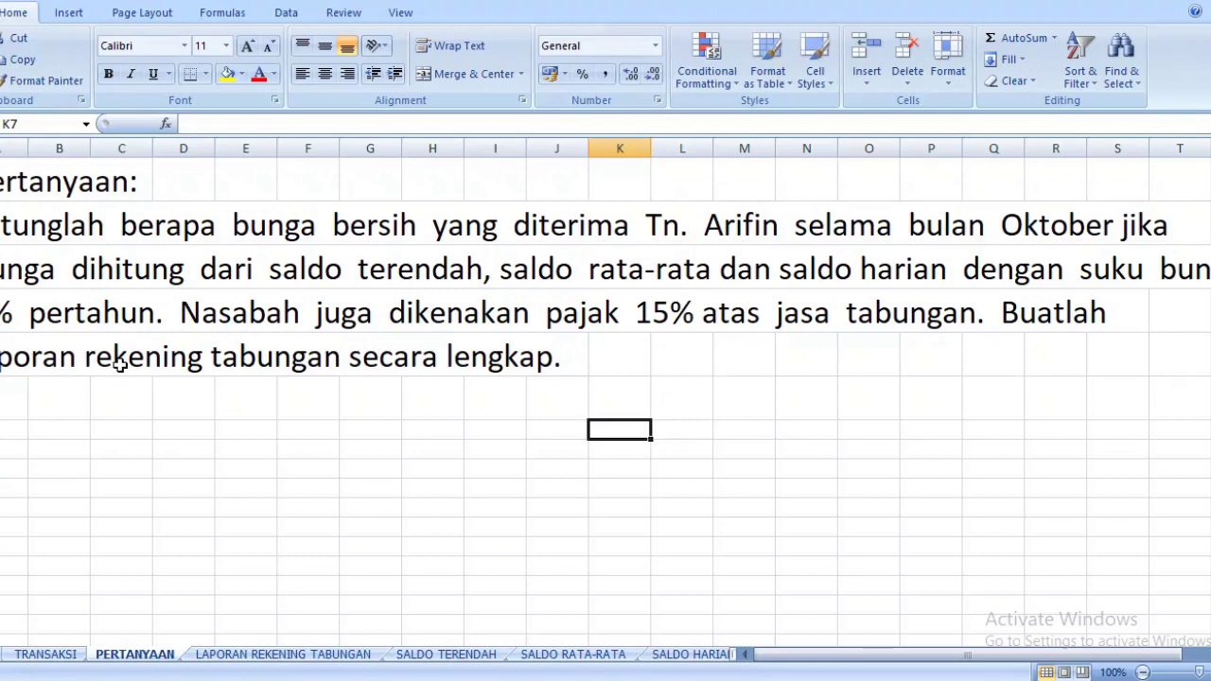
left_click(430, 661)
double_click(683, 416)
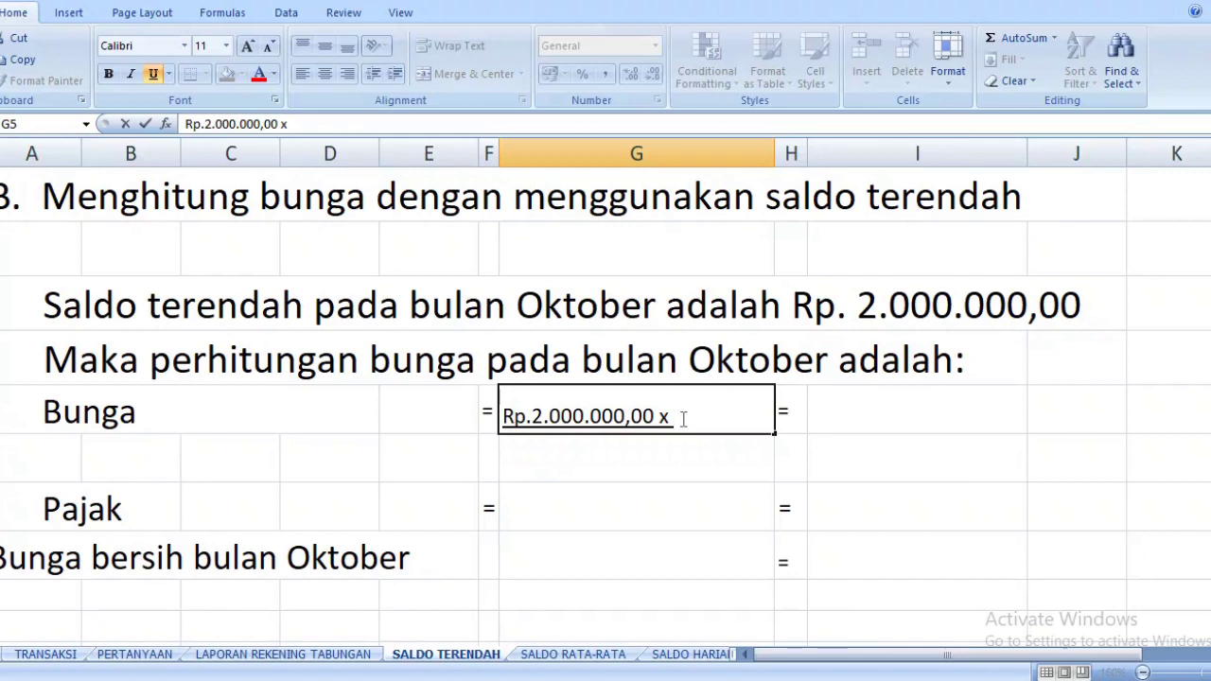
type("5% x")
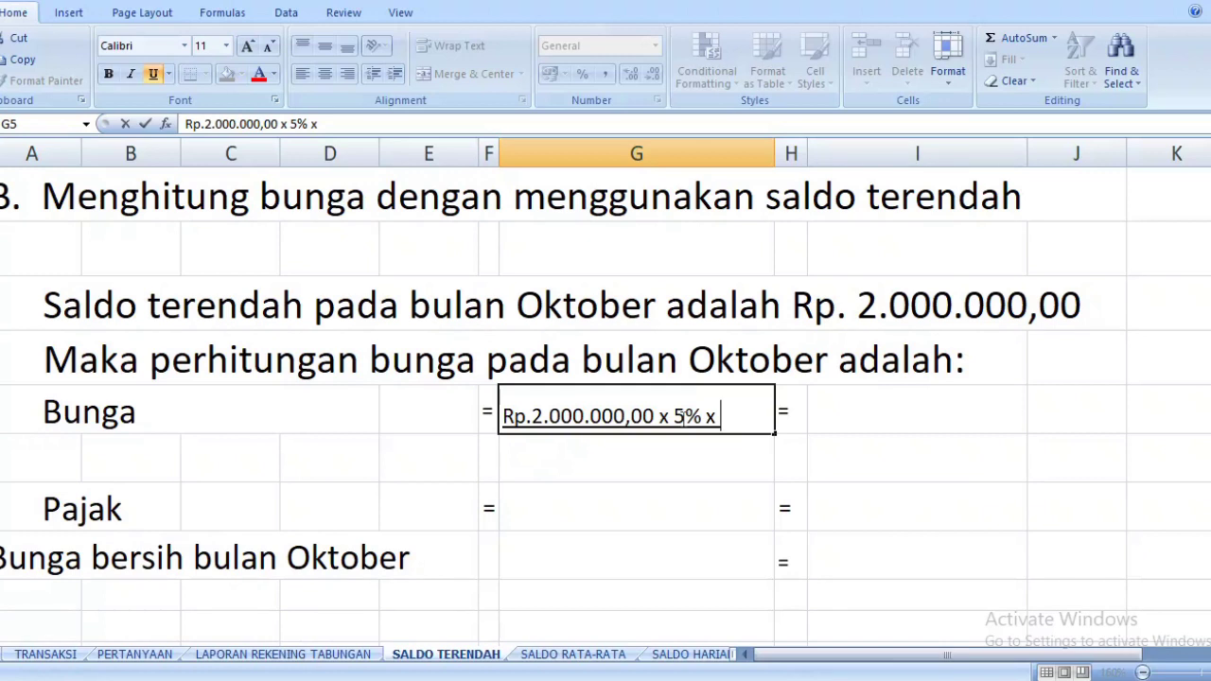
type("31")
Enter 365 as the Bunga denominator in G6, center it and reduce the height of row 6
left_click(582, 463)
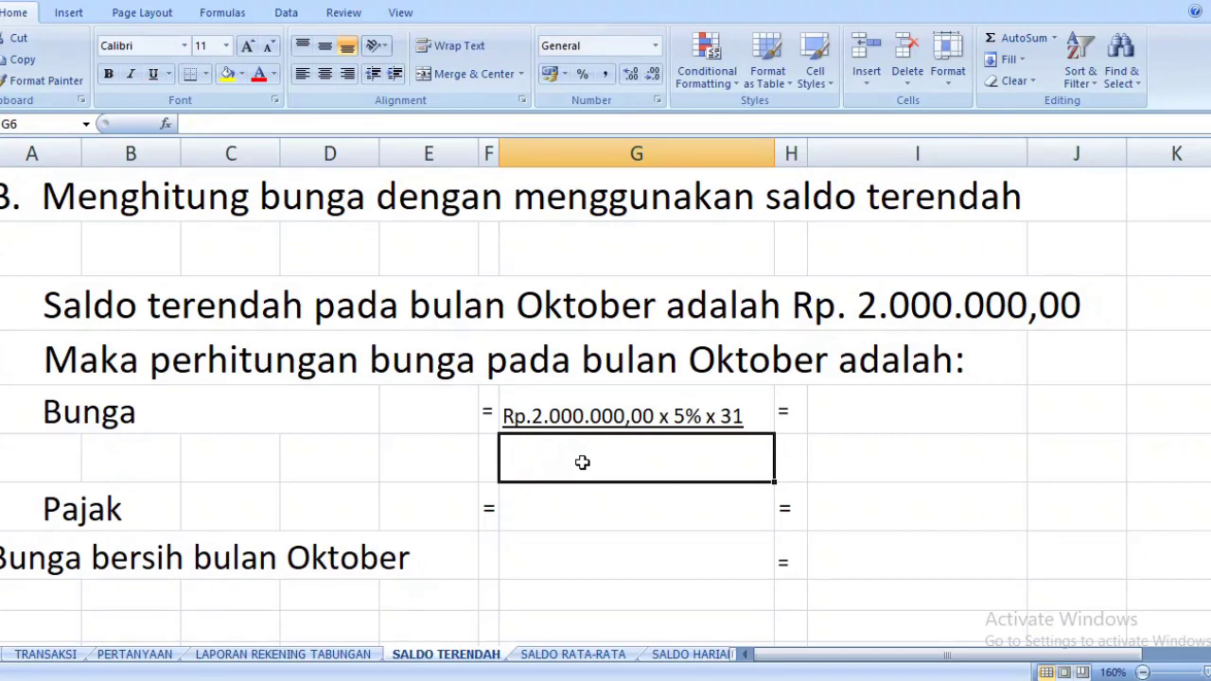
type("365")
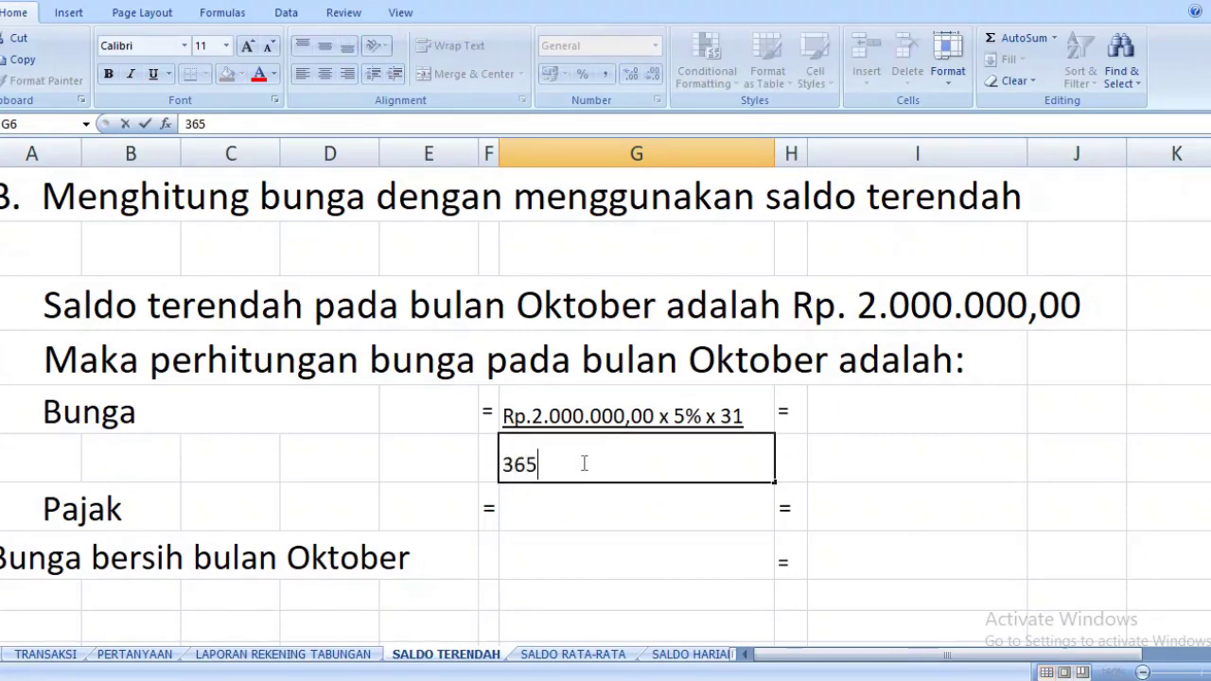
key("Return")
left_click(650, 462)
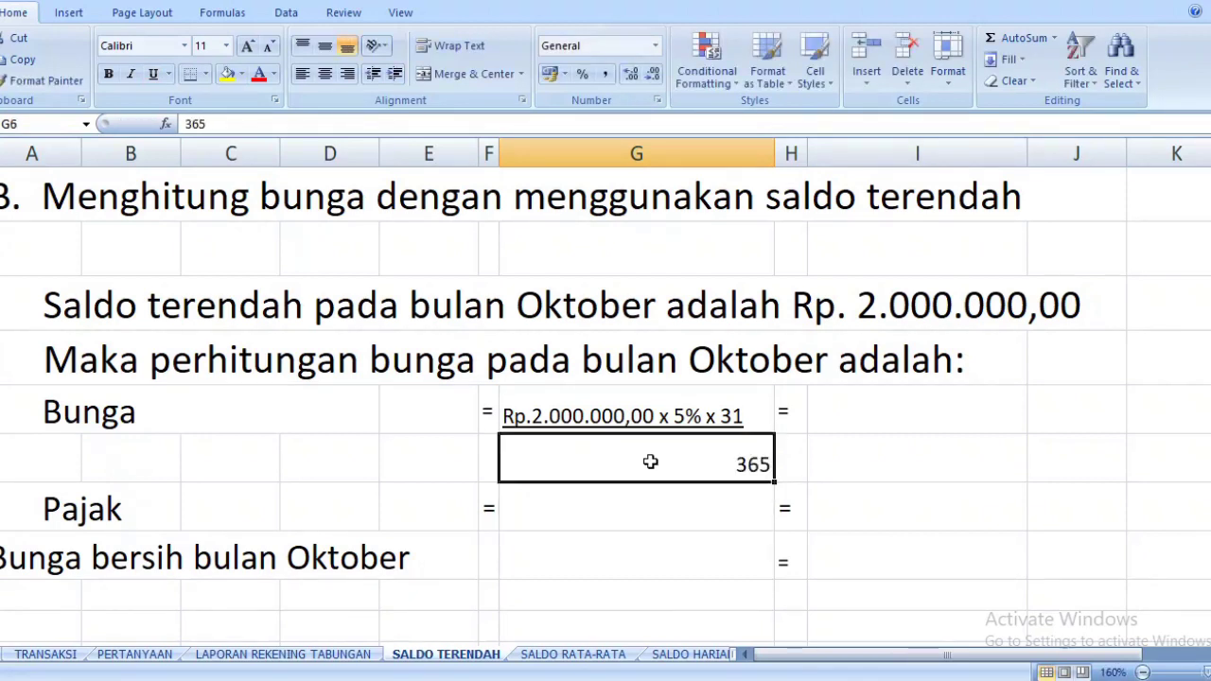
left_click(323, 75)
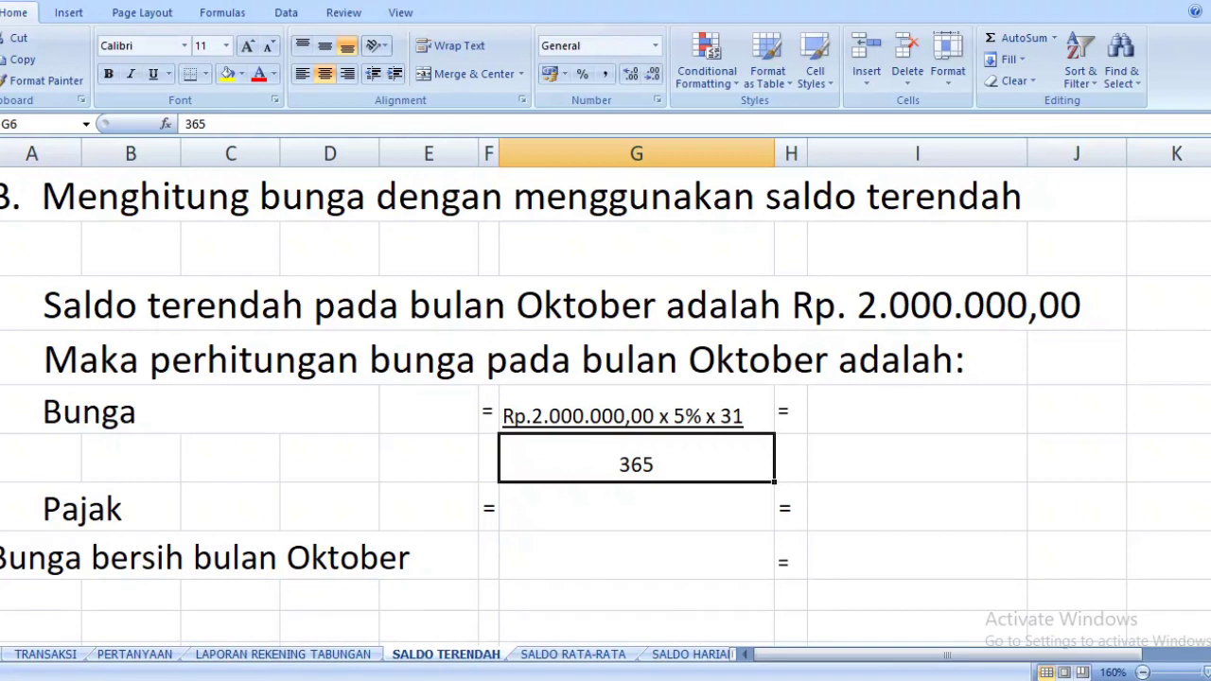
left_click_drag(2, 482, 2, 462)
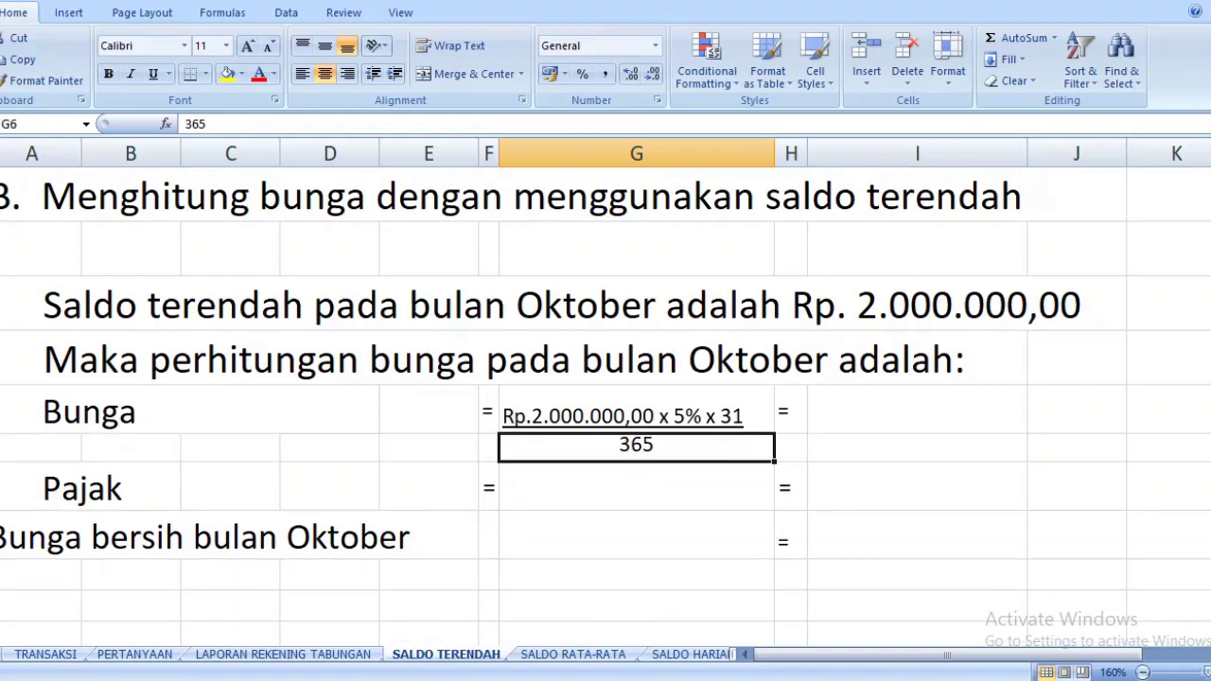
Enter the Bunga result 8.493,15 in I5
left_click(906, 421)
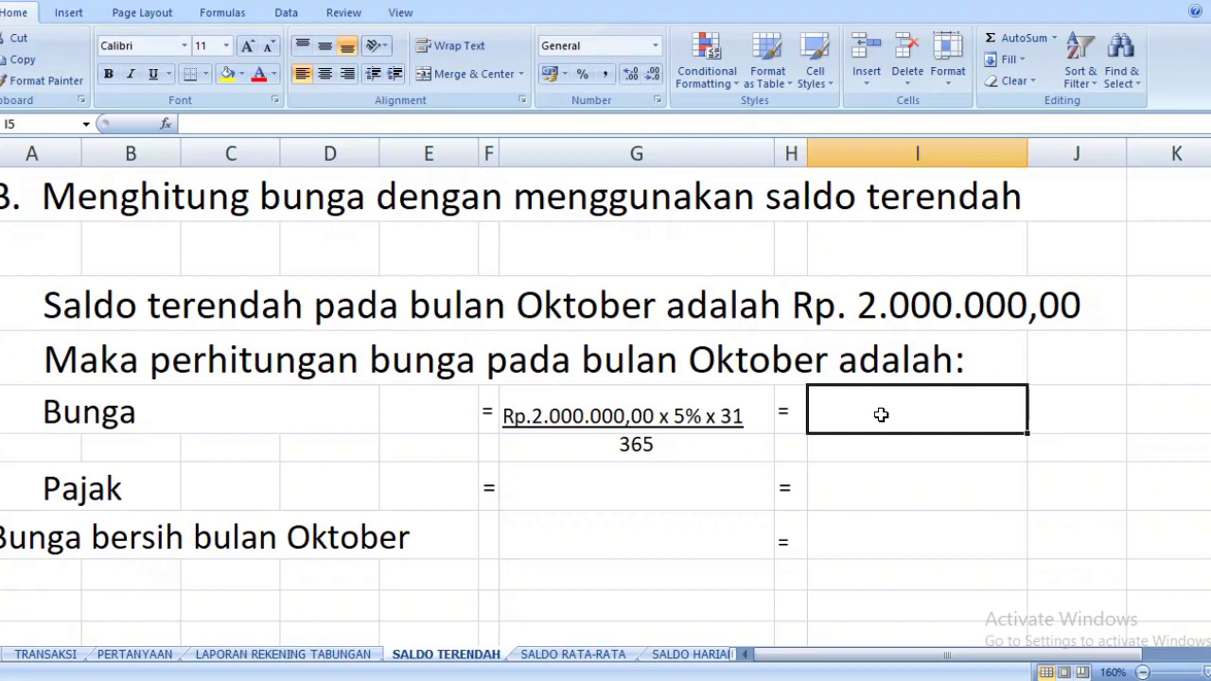
type("Rp.")
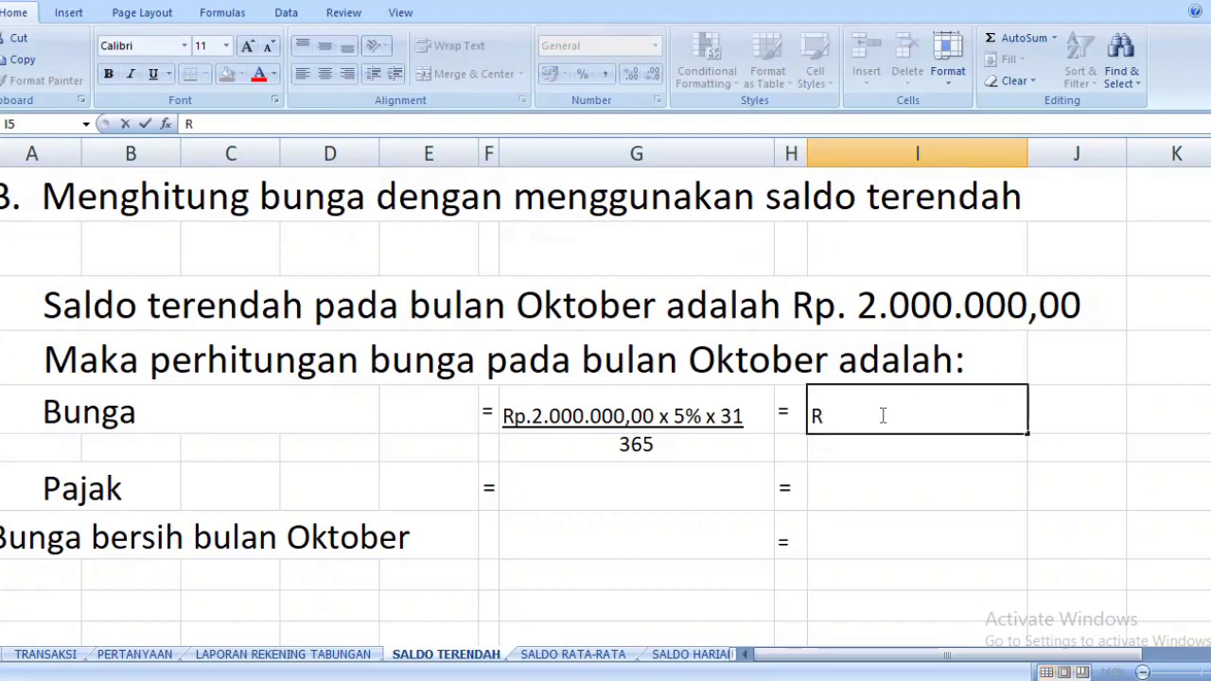
key("BackSpace")
key("BackSpace")
key("BackSpace")
type("8")
type(".493")
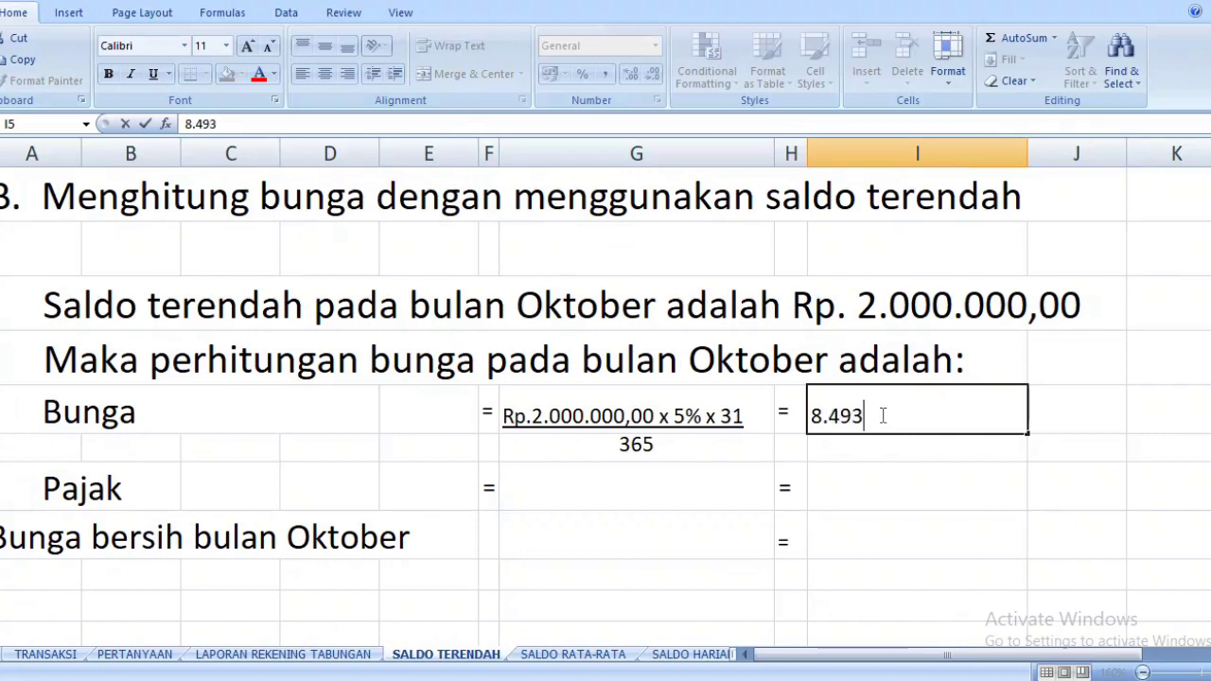
type(",15")
key("Return")
left_click(868, 413)
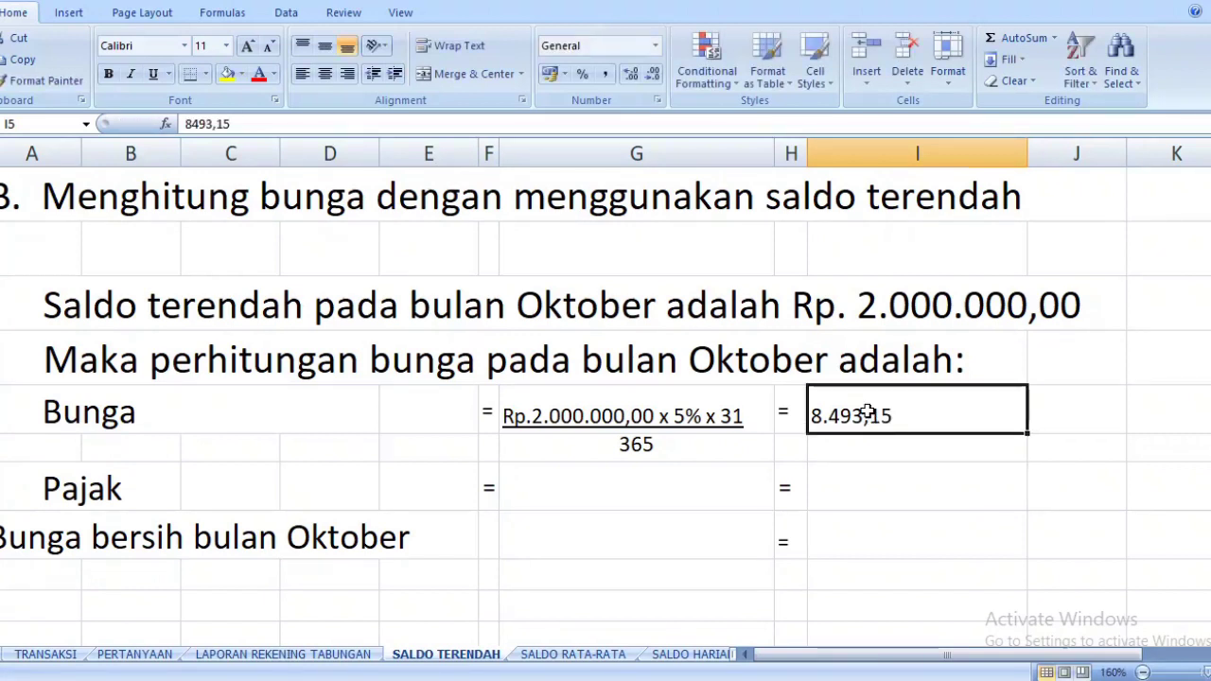
Add the Rp. prefix and a thousands separator to the Bunga result in I5 so it reads Rp. 8. 493,15
double_click(812, 416)
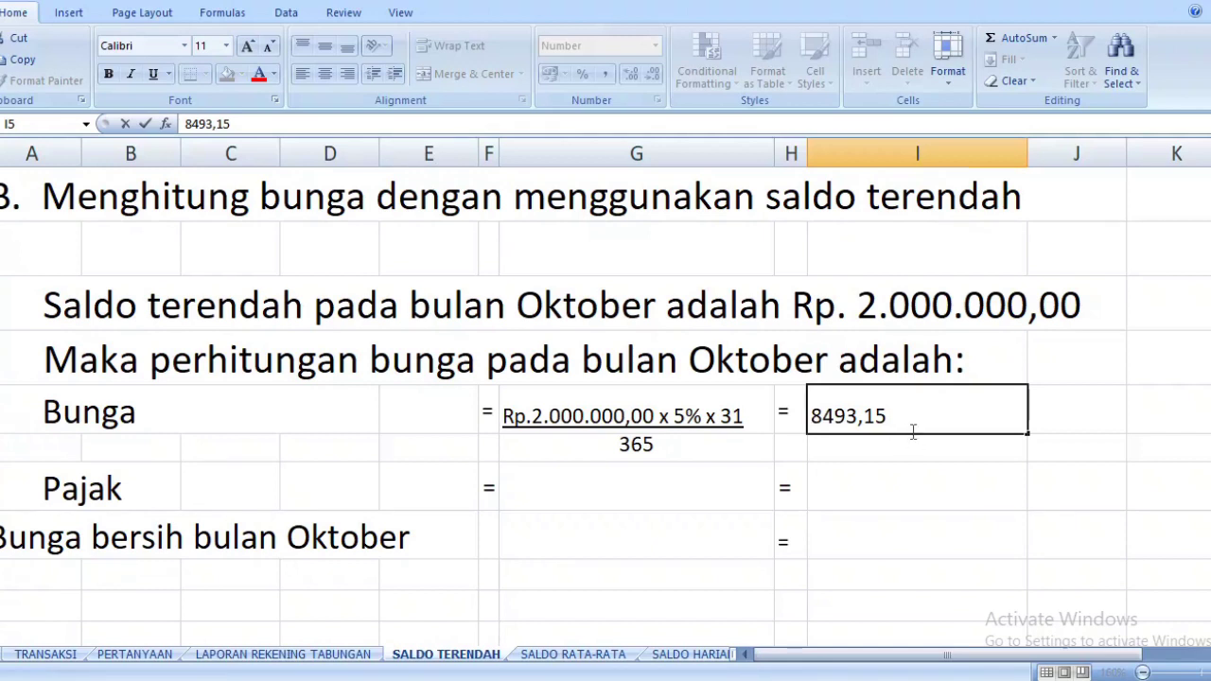
type("Rp")
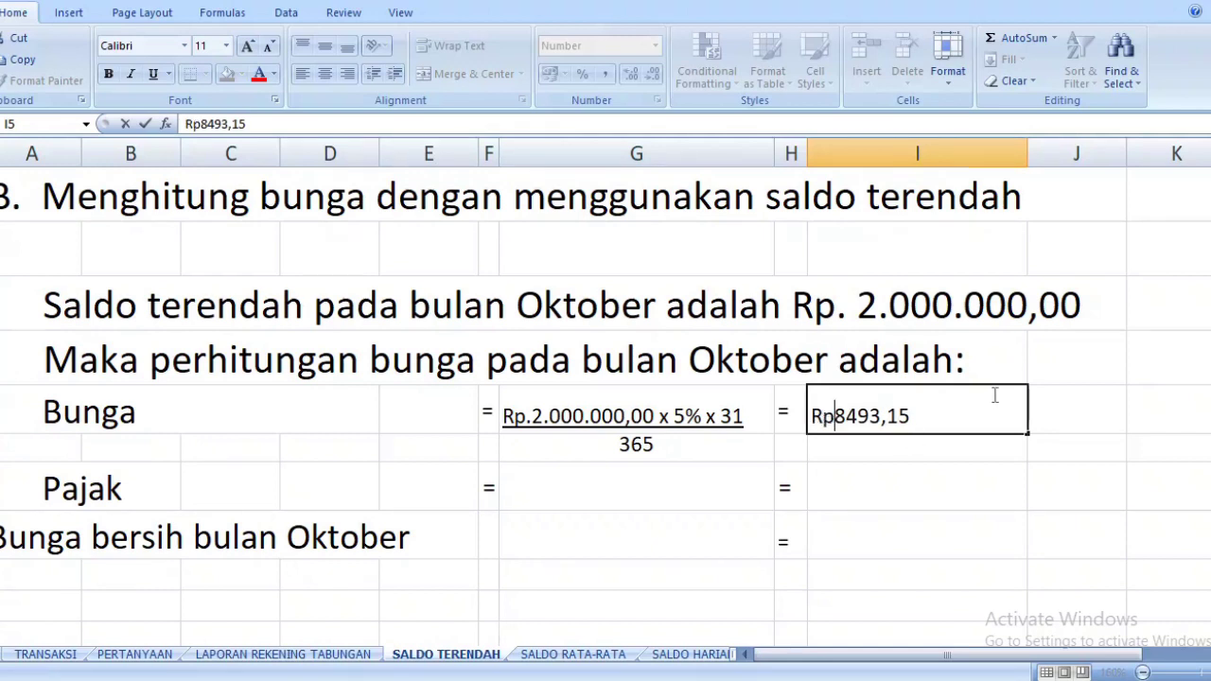
type(".")
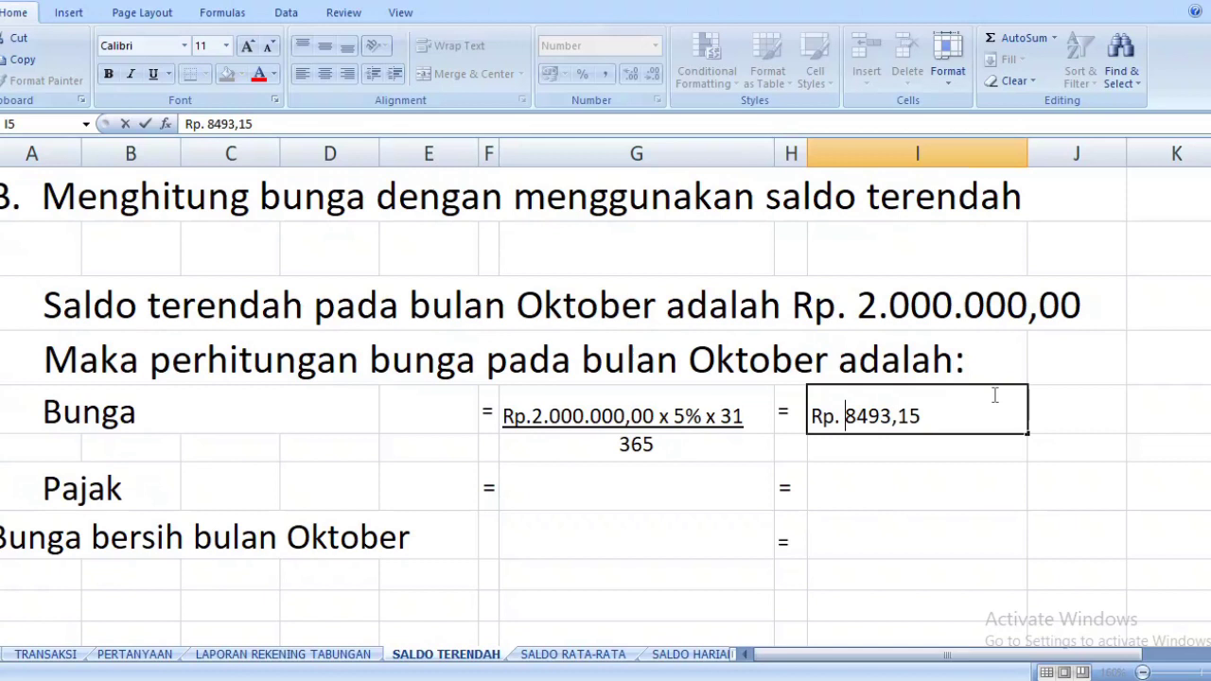
left_click(939, 445)
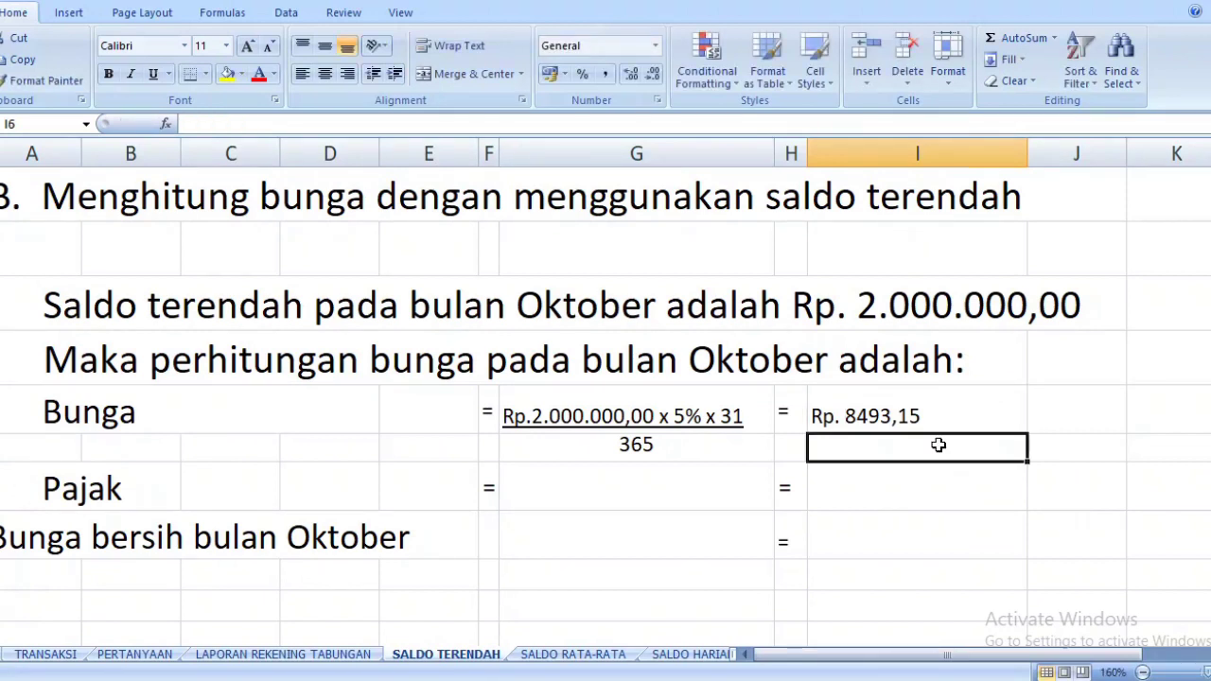
left_click(885, 423)
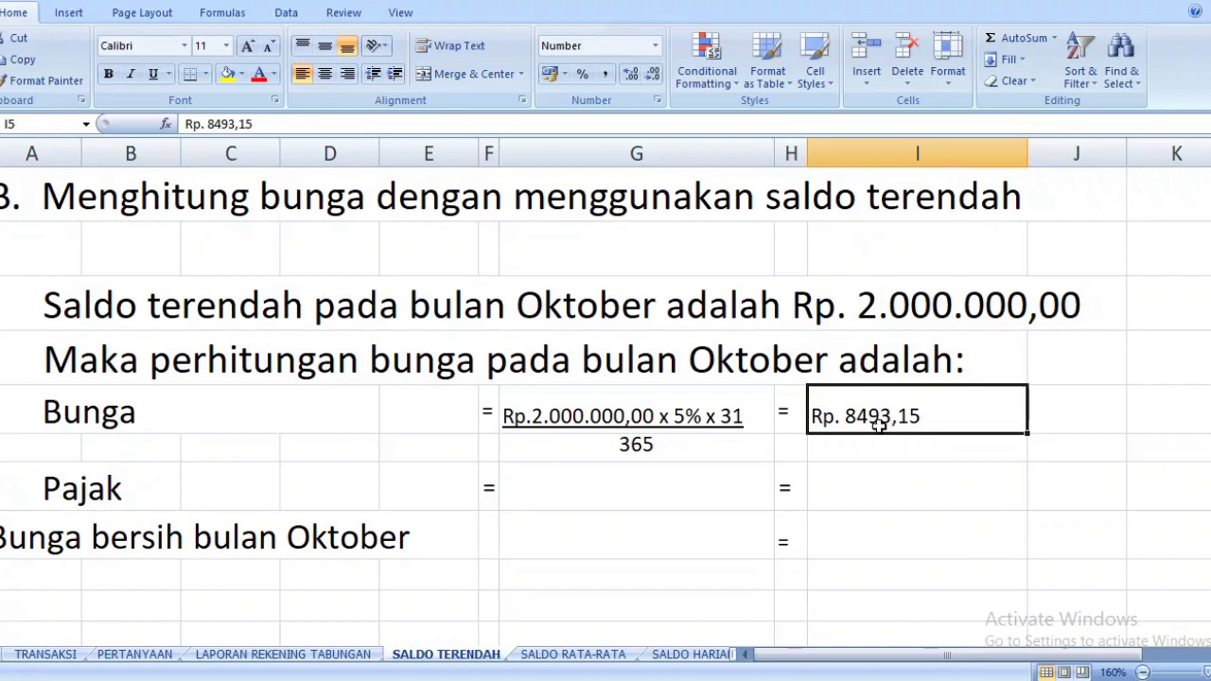
double_click(859, 417)
type(".")
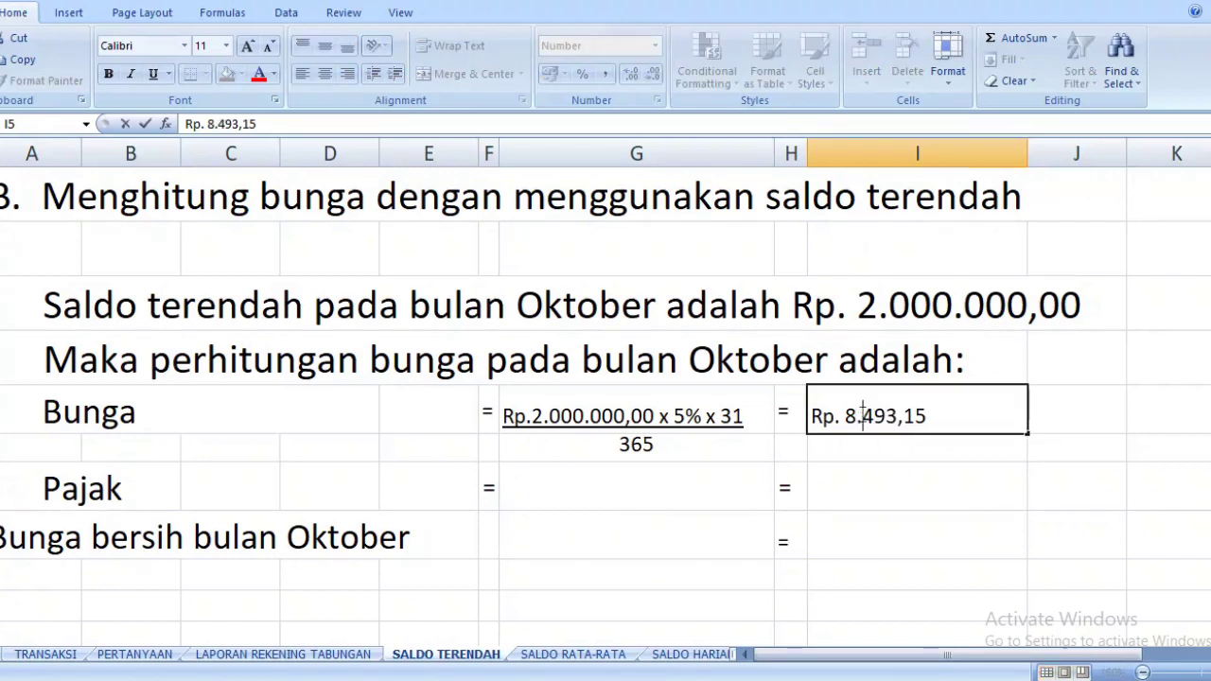
left_click(915, 473)
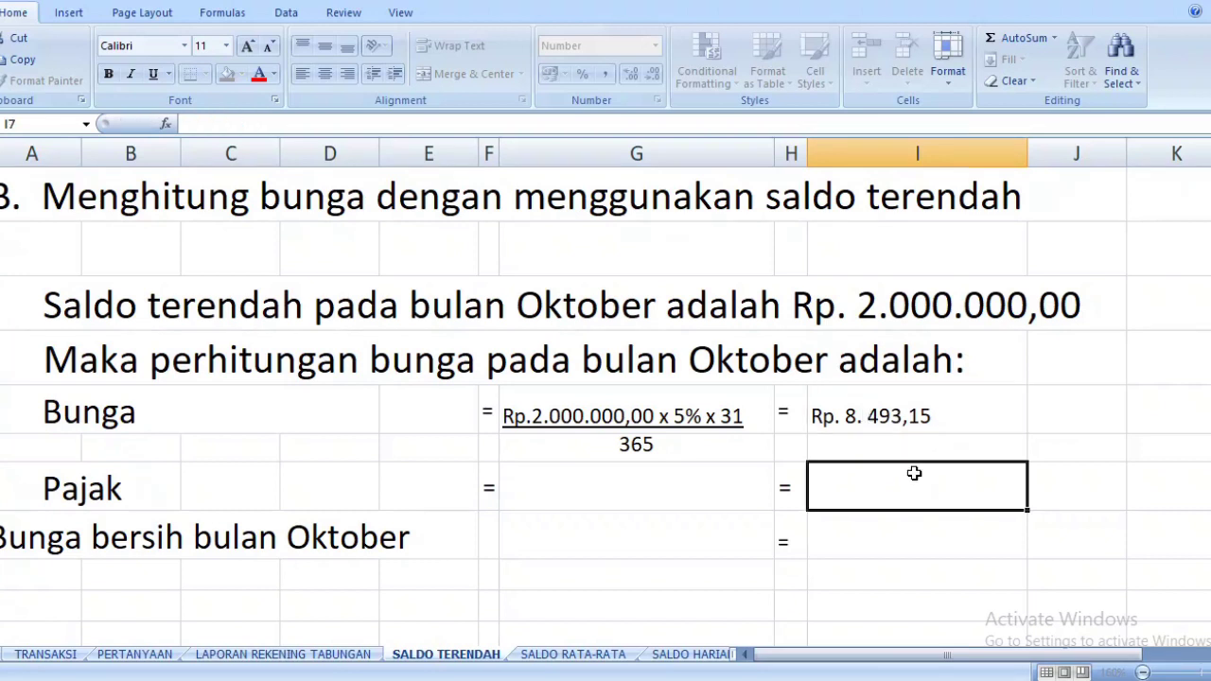
Select the Pajak calculation cell G7 and look up the tax rate on the PERTANYAAN sheet
left_click(617, 486)
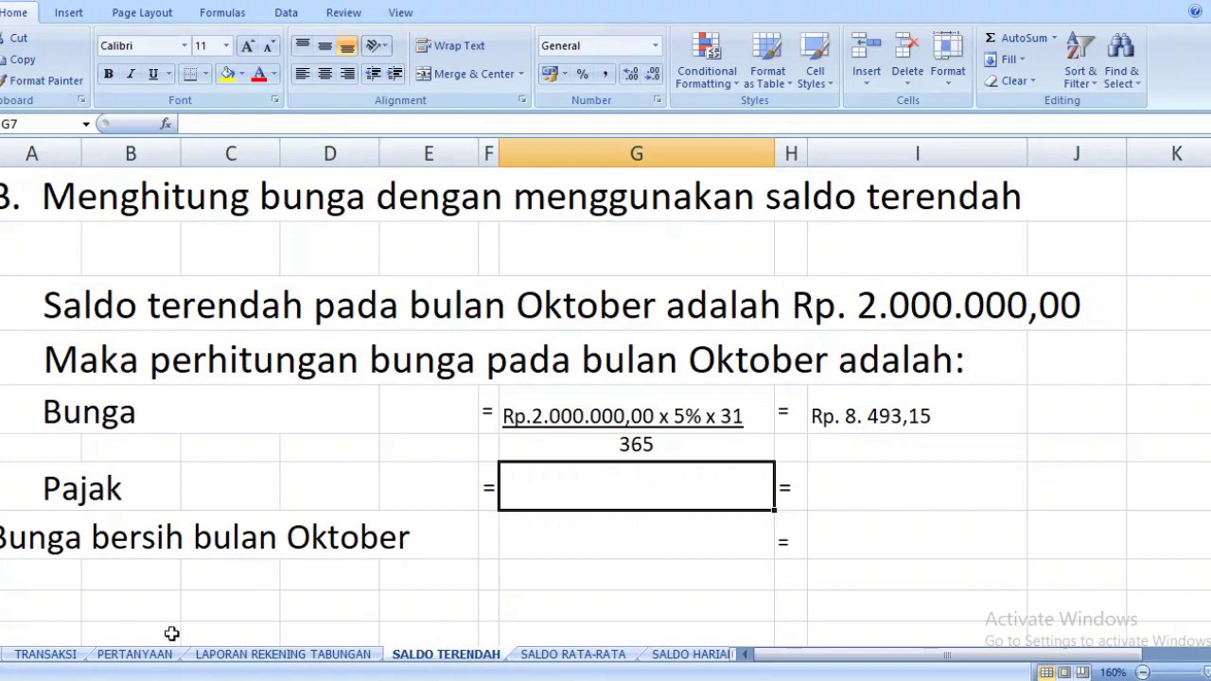
left_click(140, 655)
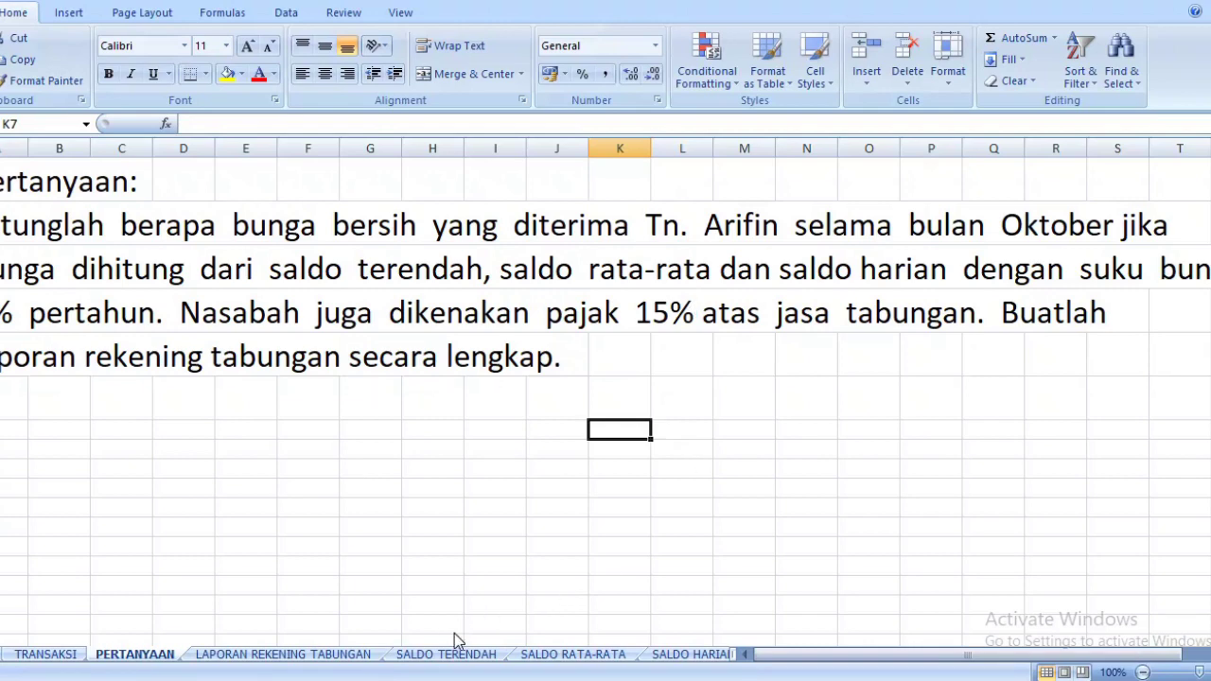
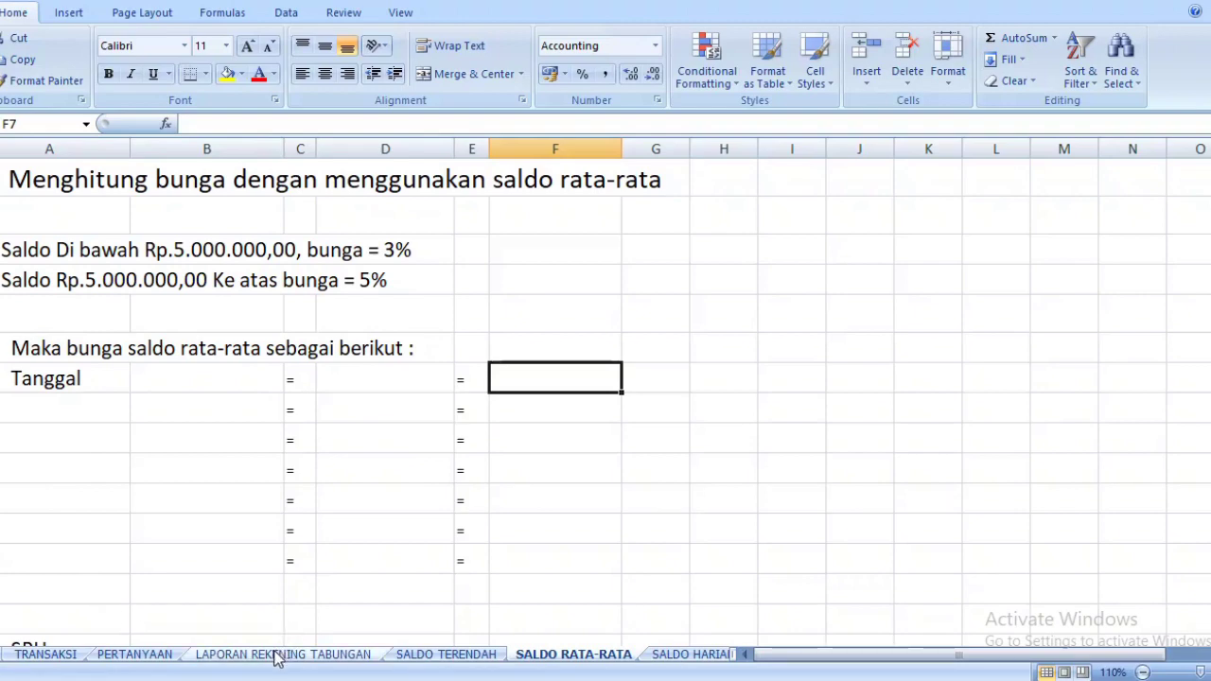
Consult the report's transaction dates and complete the first period label in A7 of the SALDO RATA-RATA sheet as Tanggal 1-4 ( 4 Hari )
left_click(277, 655)
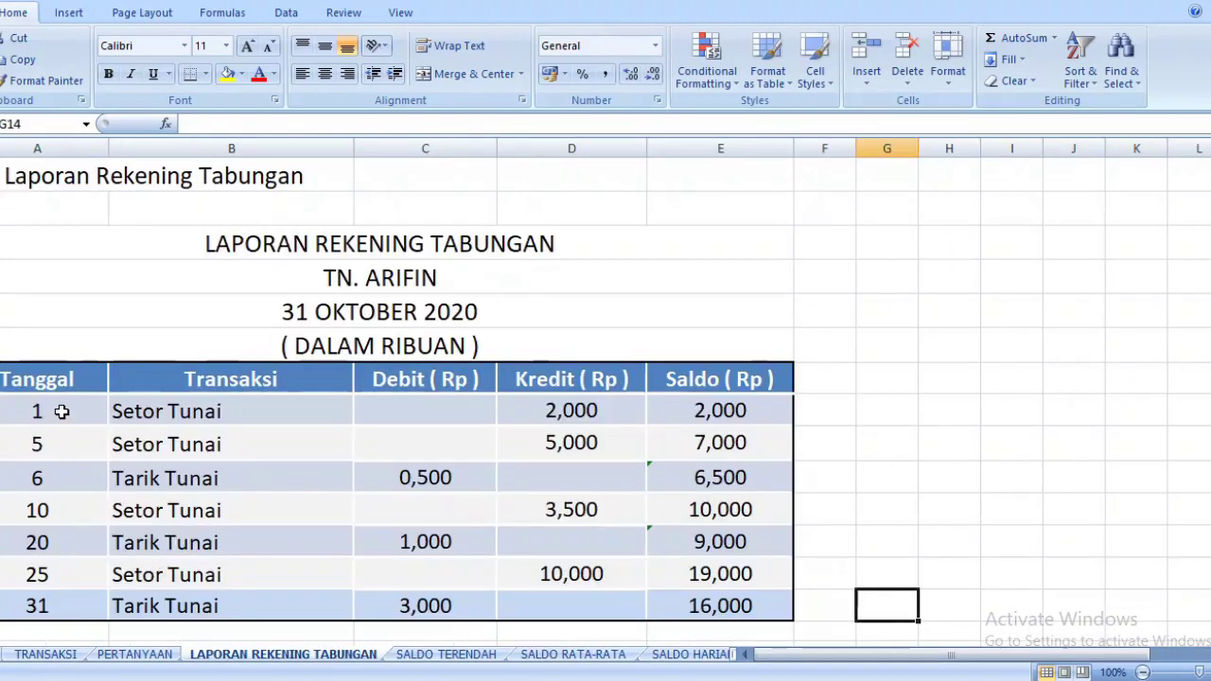
left_click(572, 655)
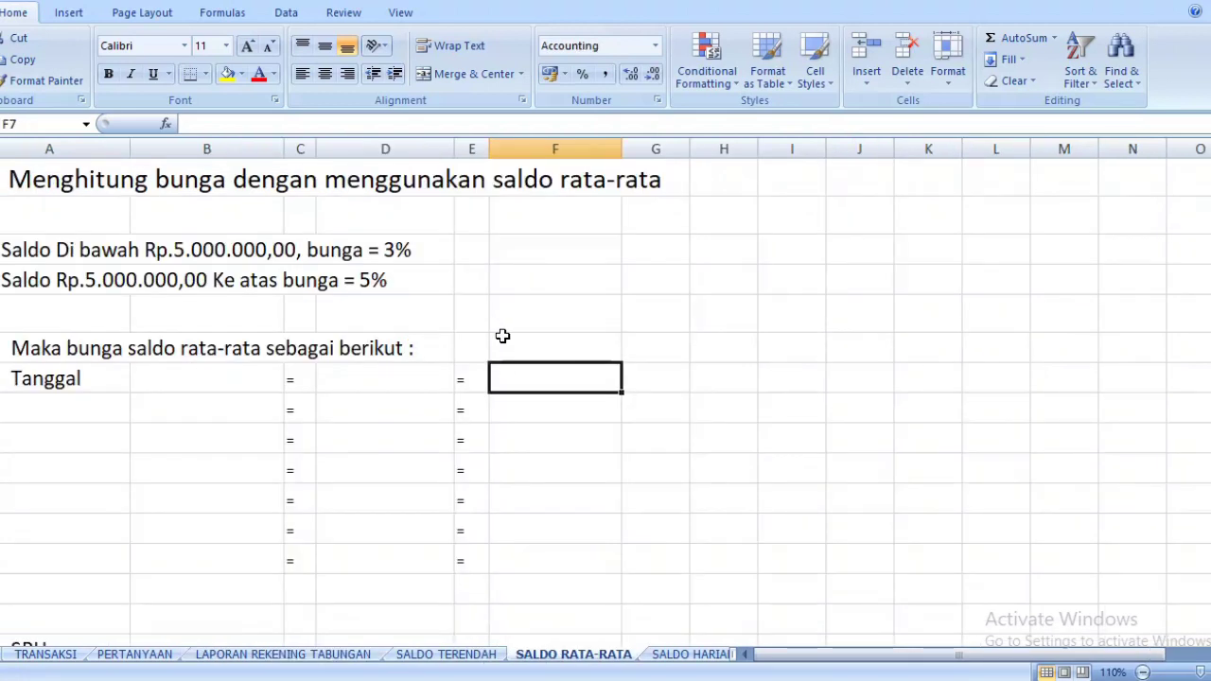
double_click(97, 376)
type("1")
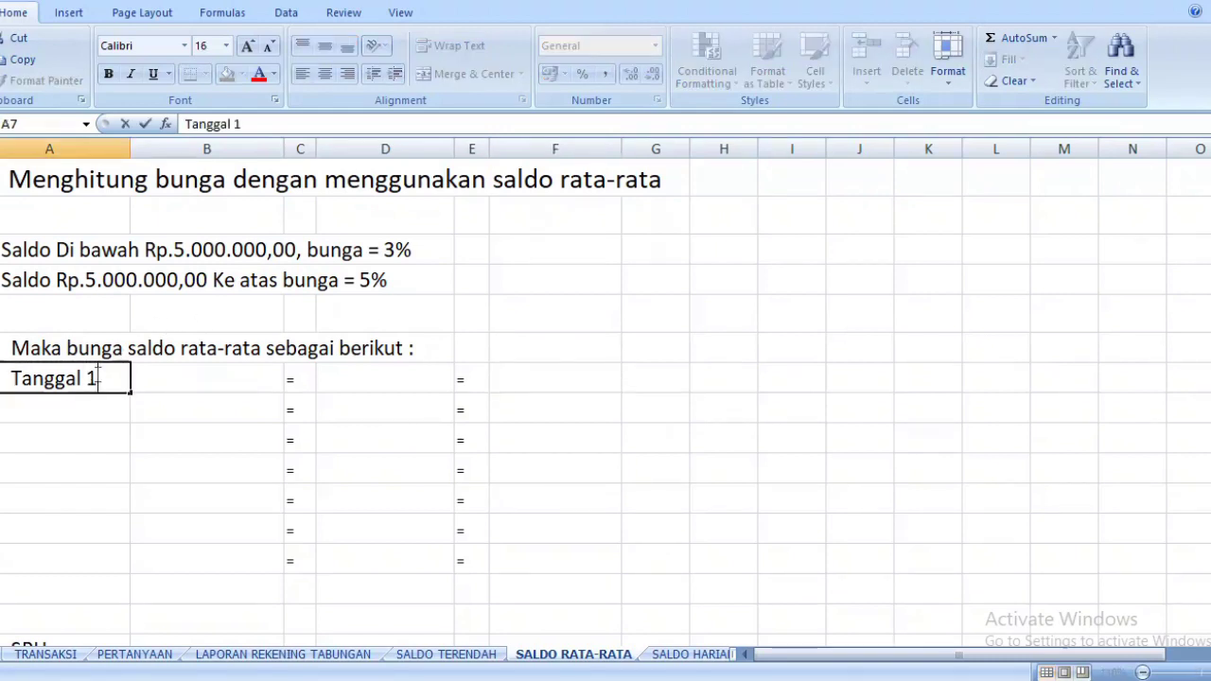
left_click(256, 653)
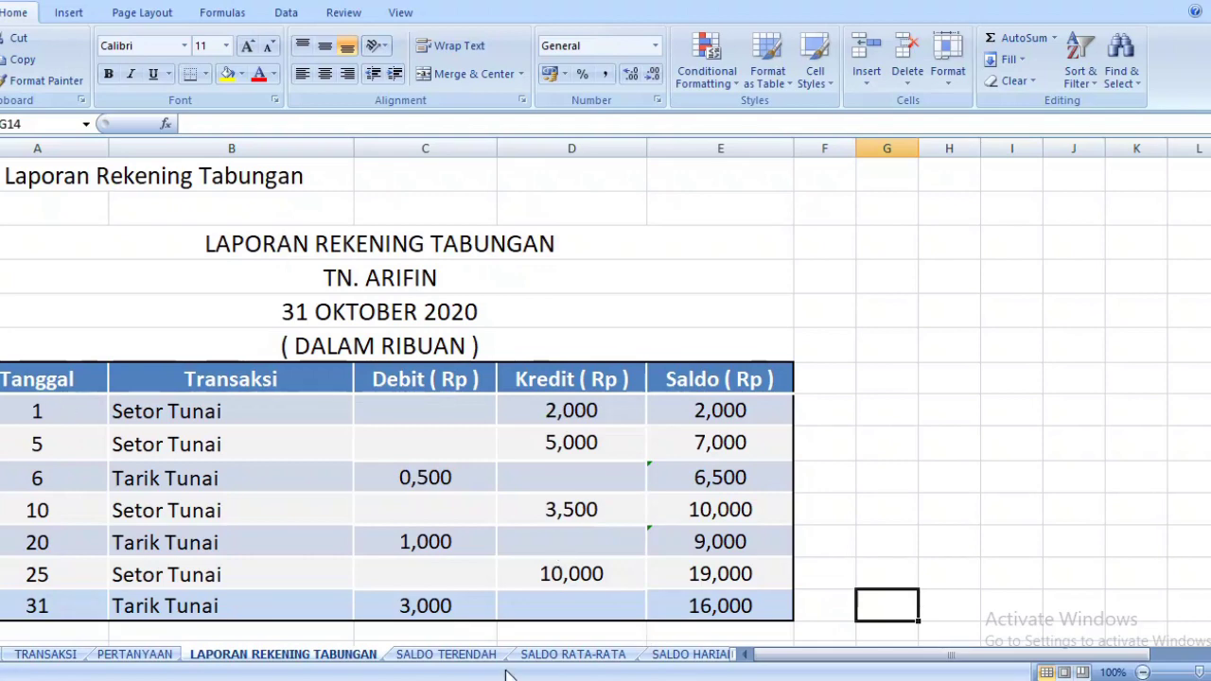
left_click(546, 657)
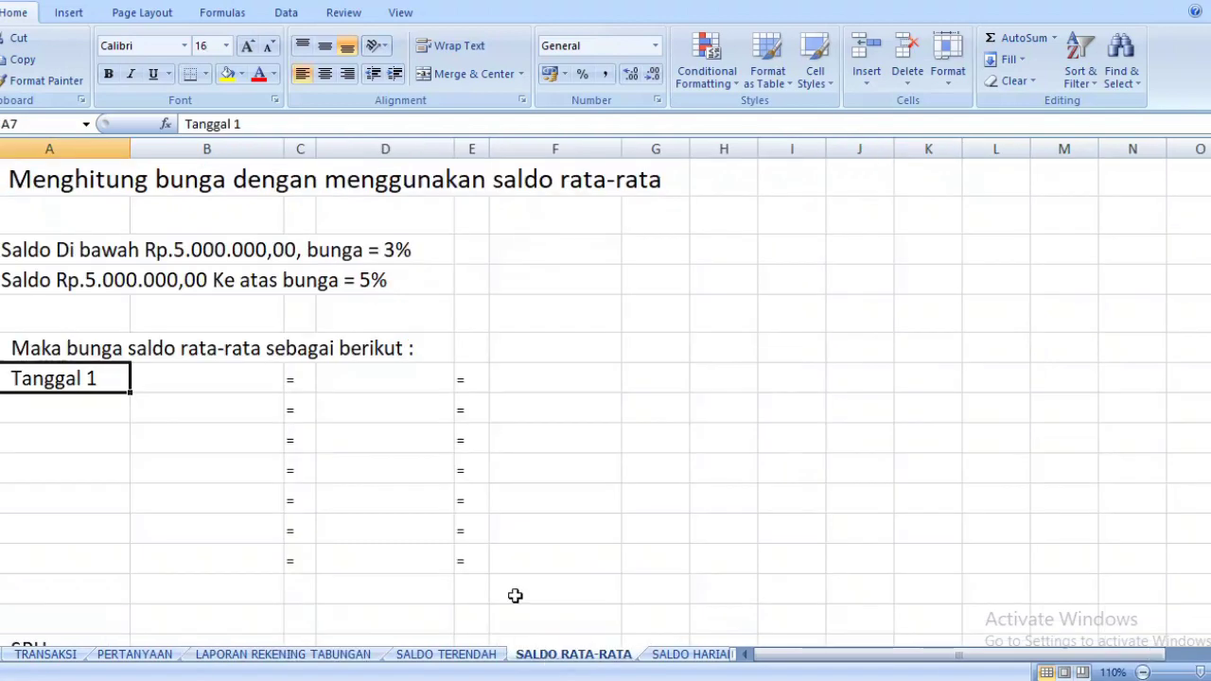
double_click(113, 378)
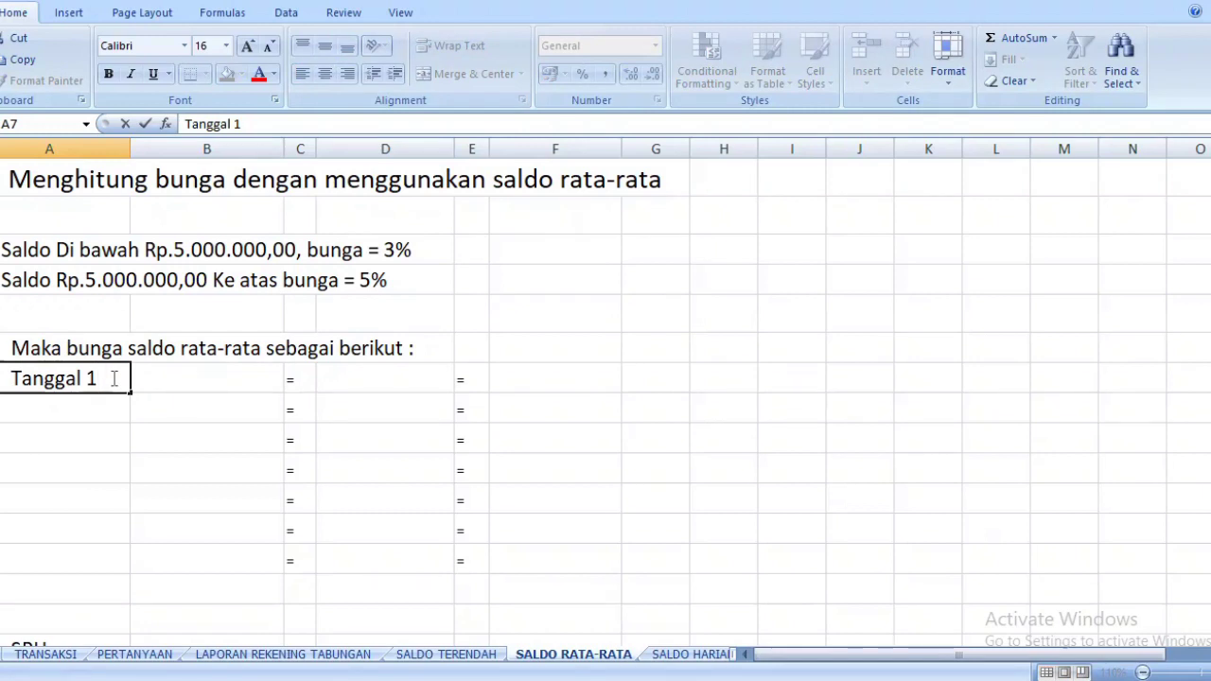
type("-4 ( 4")
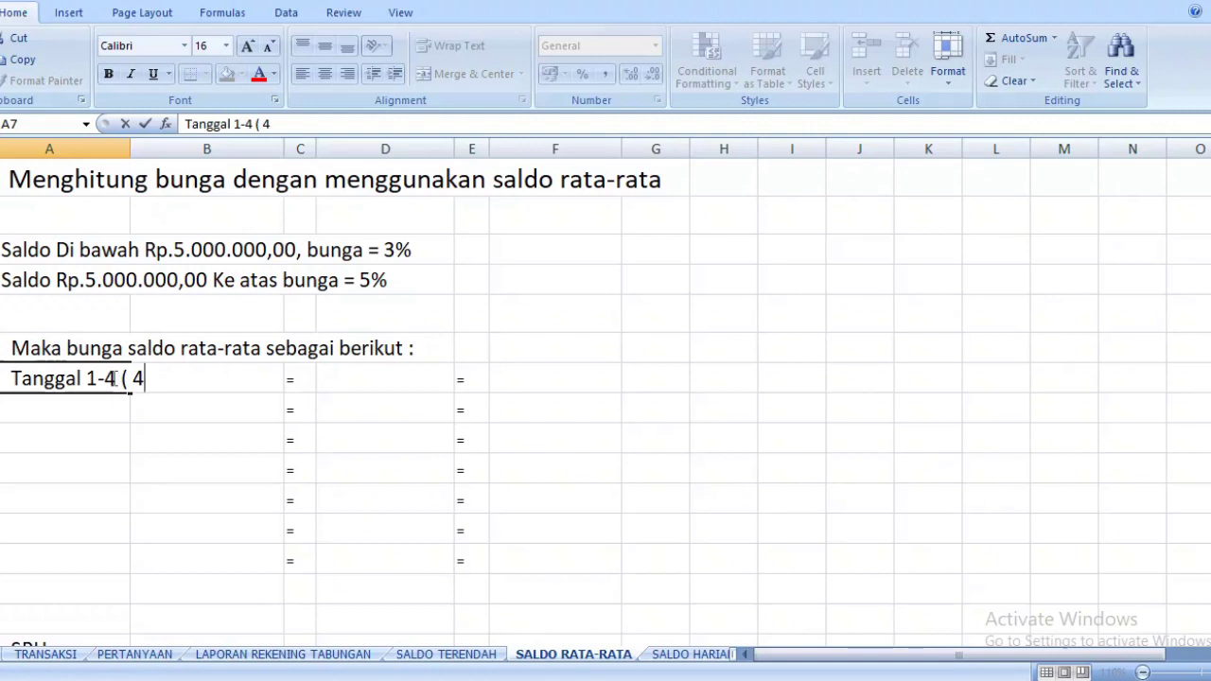
type(" Hari )")
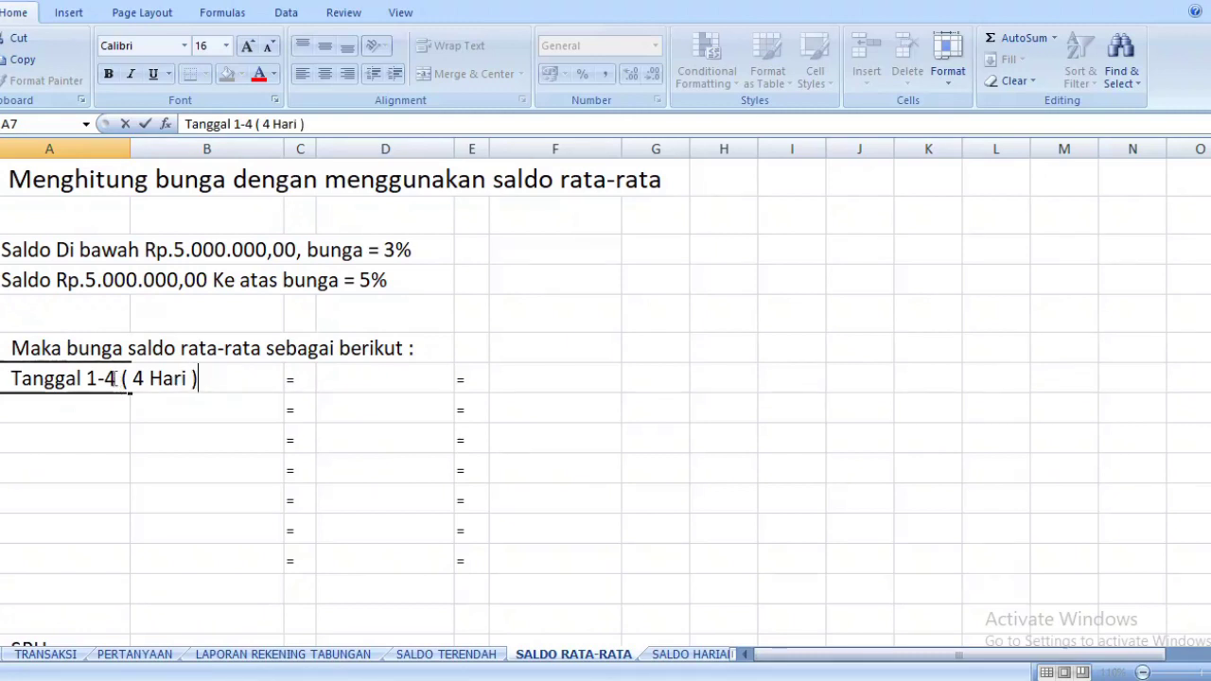
key("Tab")
key("Tab")
key("Tab")
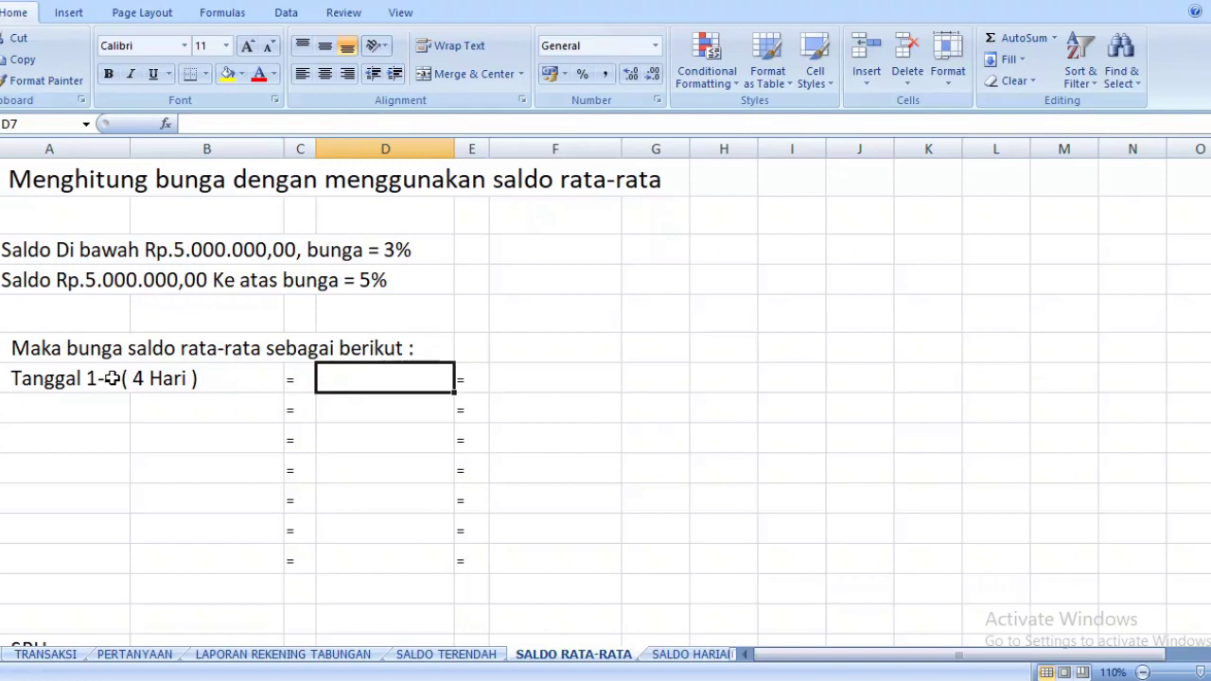
Consult the savings account report for the first balance and enter Rp.2.000.000 x 4 in D7 of the SALDO RATA-RATA sheet
type("R")
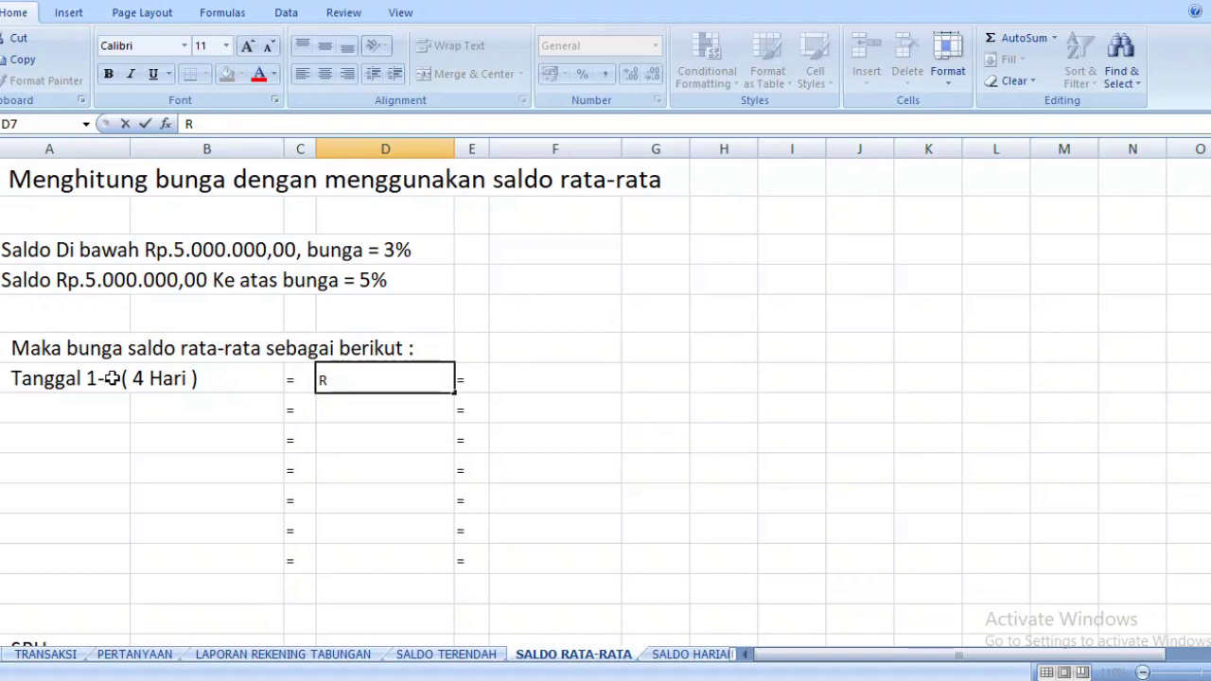
type("p.")
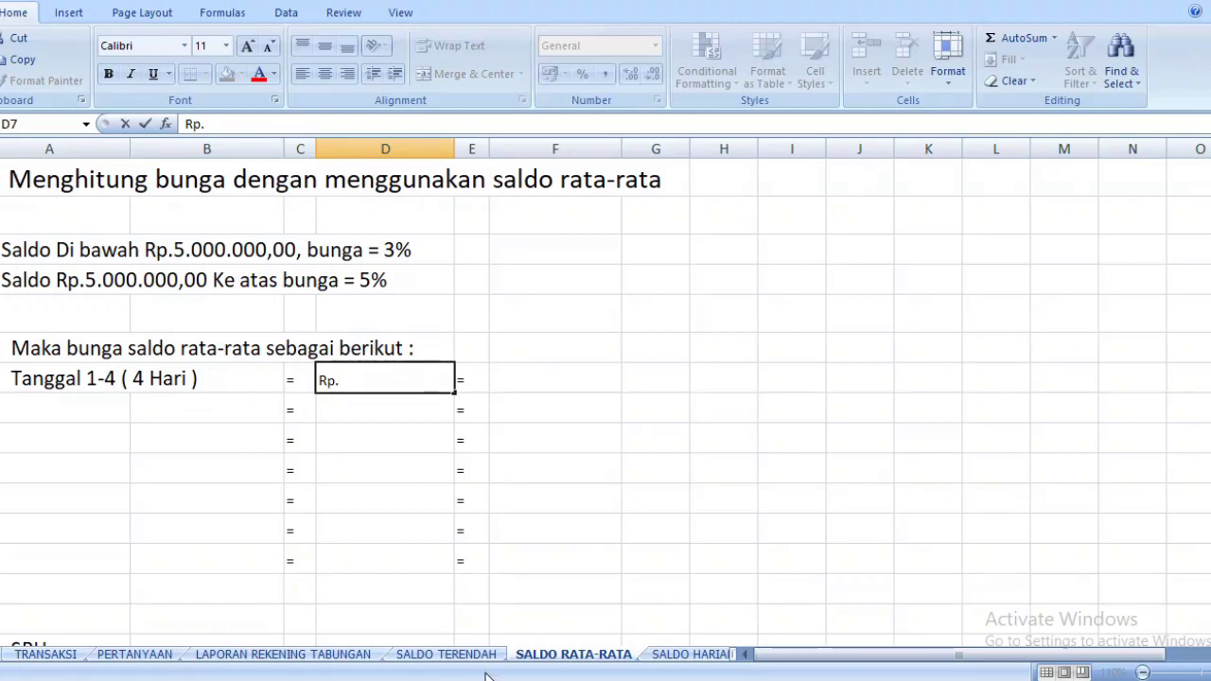
left_click(309, 657)
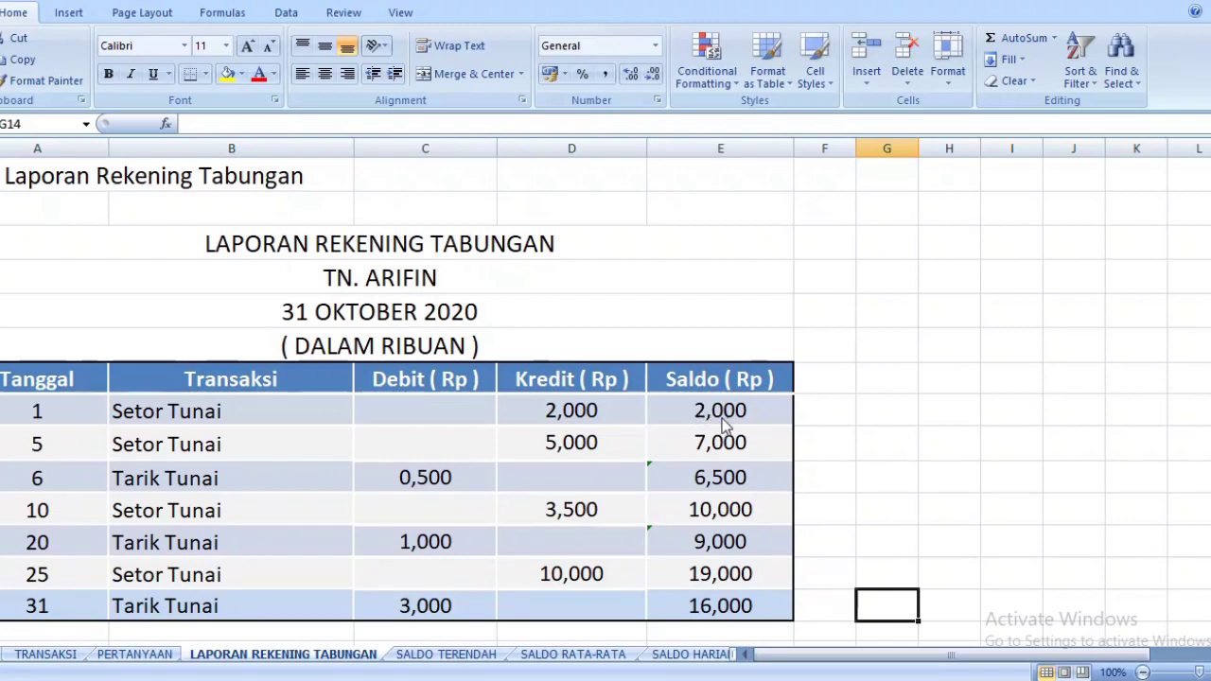
left_click(559, 655)
double_click(371, 377)
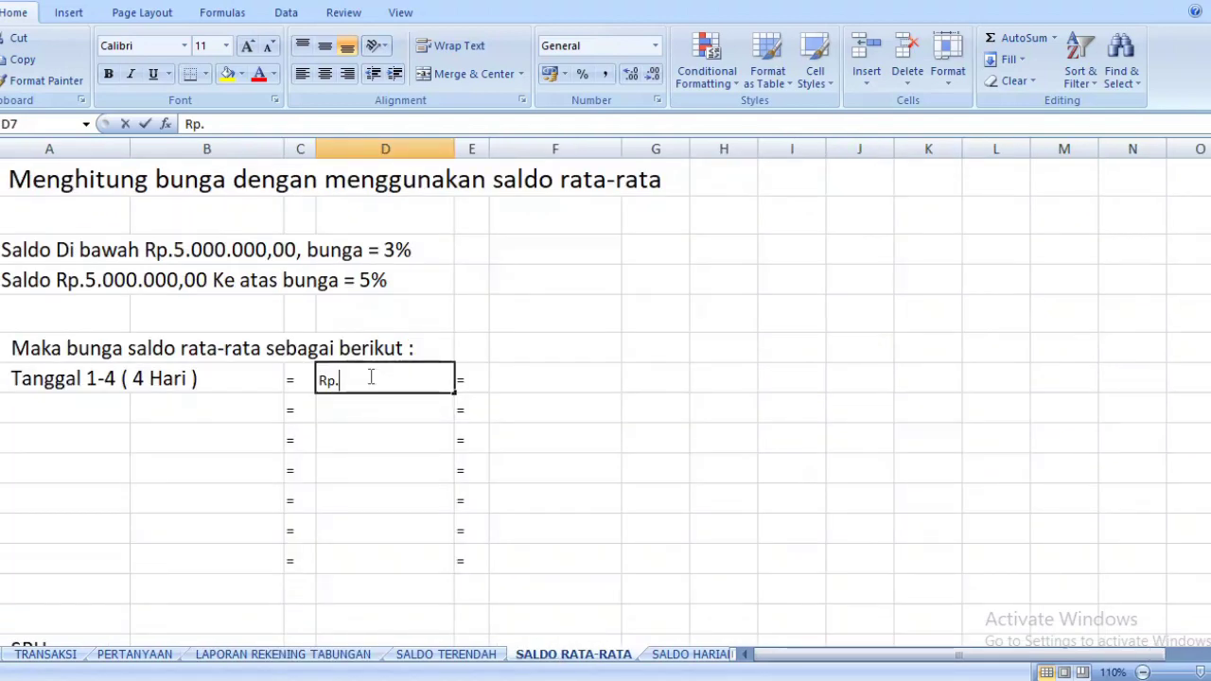
type("2.000")
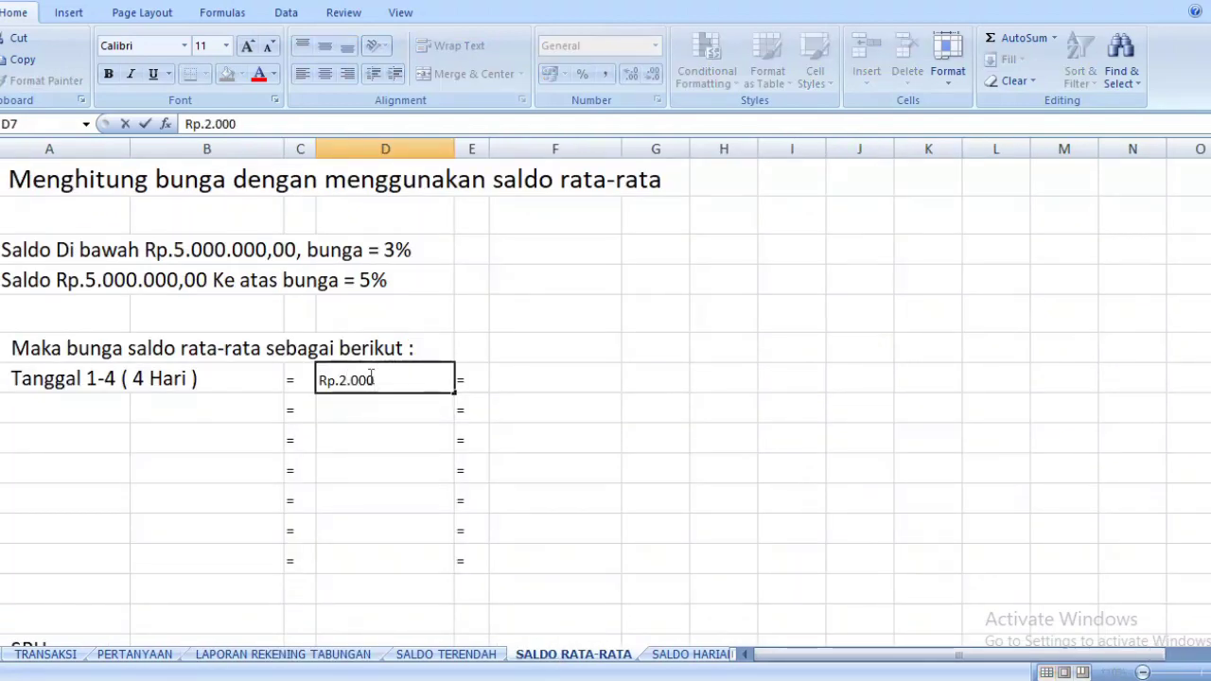
type(".000")
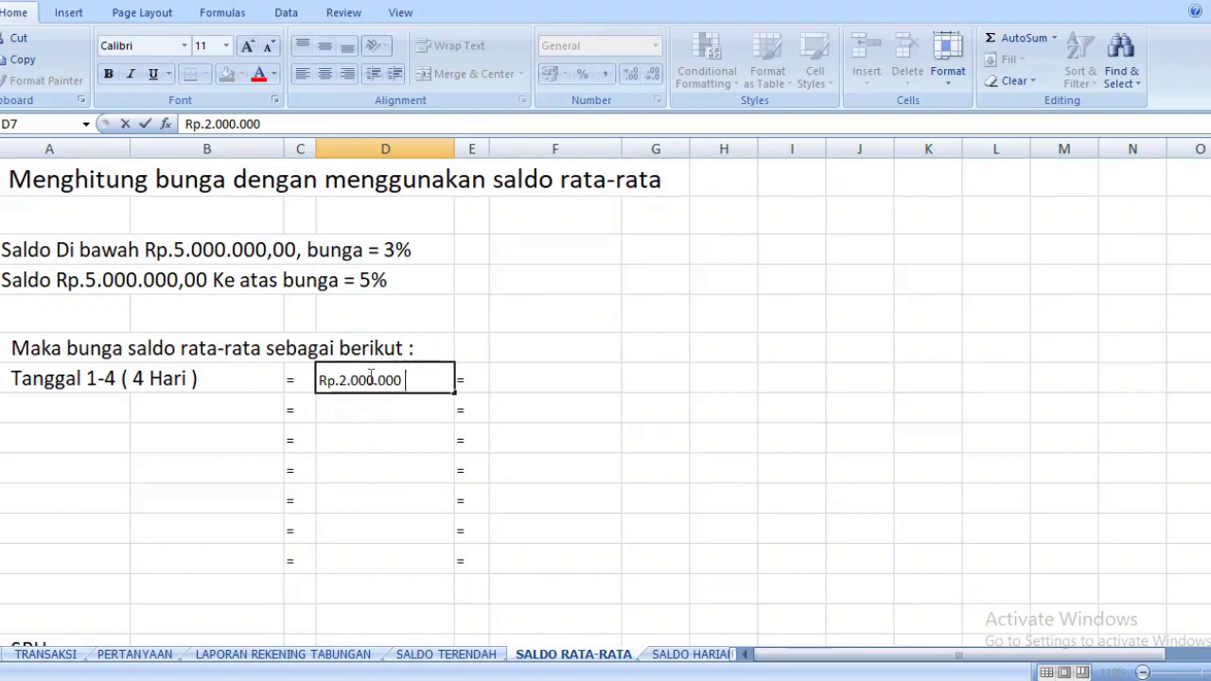
type(" x 4")
Enter 8000000 in F7 as the result for the Tanggal 1-4 period
left_click(541, 371)
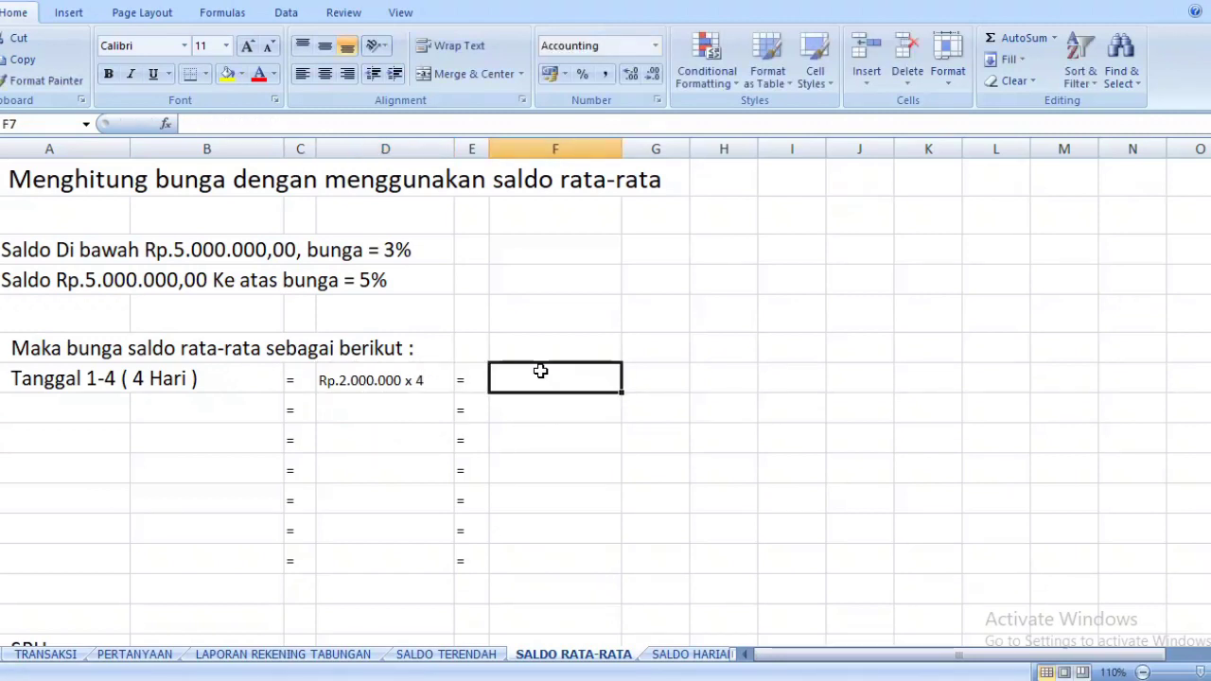
type("8")
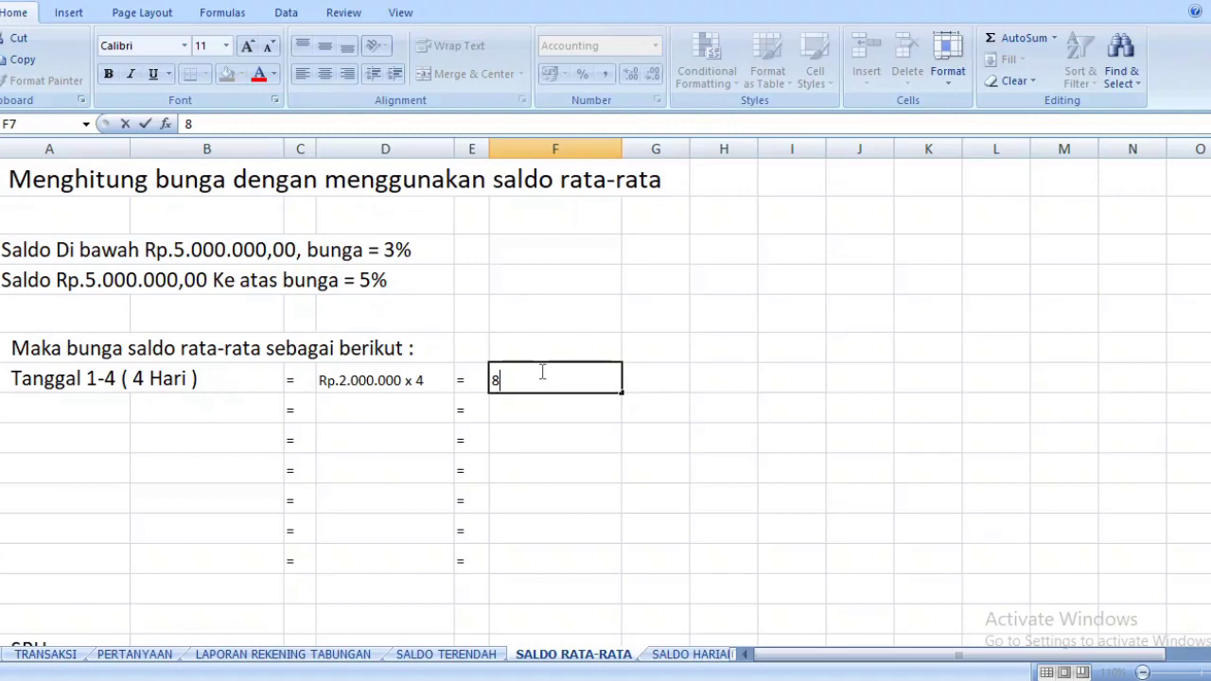
type("000000")
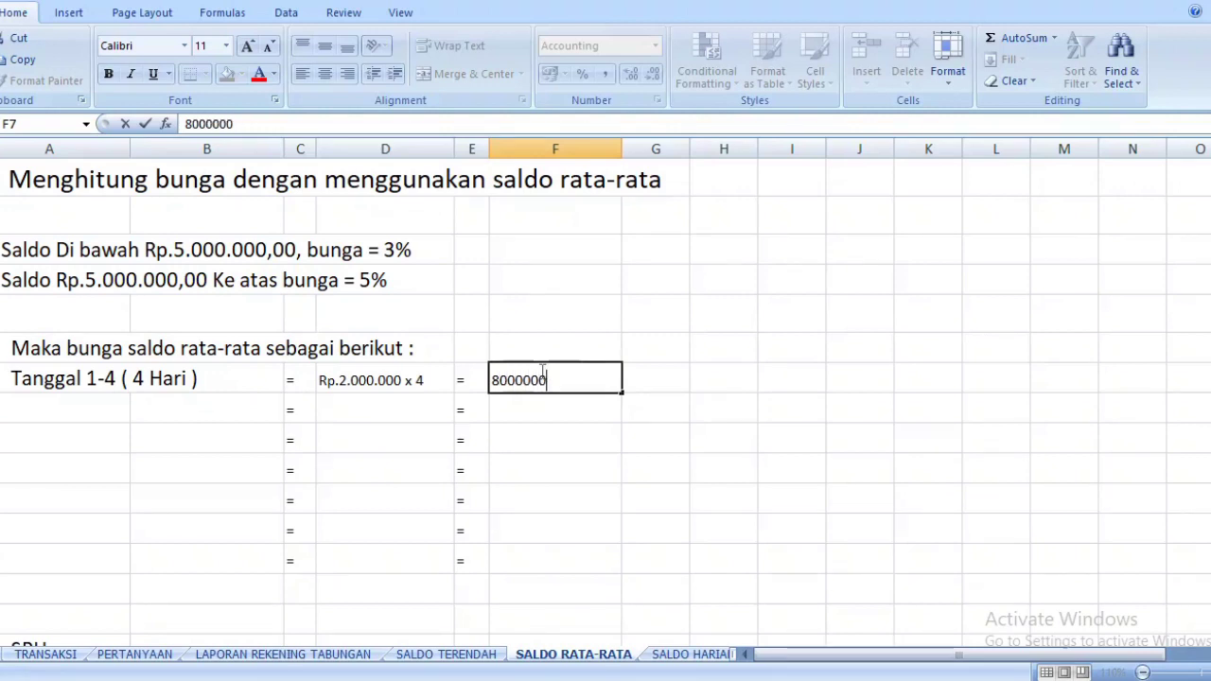
key("Return")
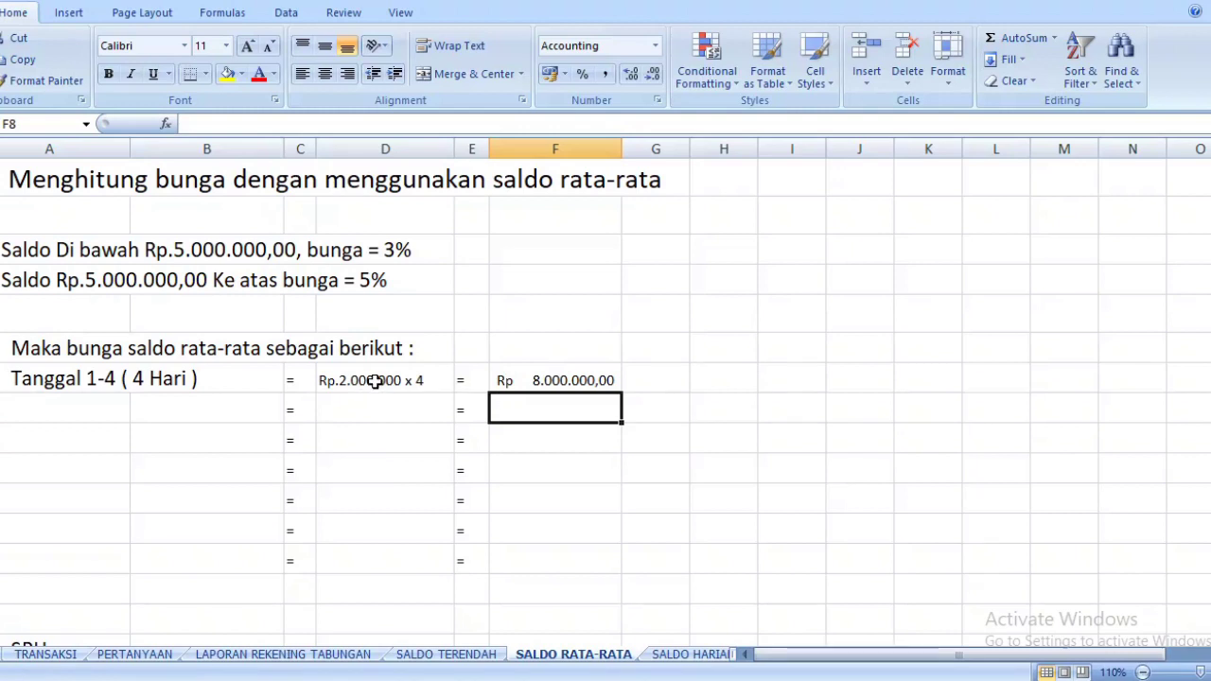
Increase the font size of D7:D13 and F7:F13 to 12 and widen column F slightly
left_click_drag(399, 381, 392, 410)
left_click_drag(391, 484, 386, 552)
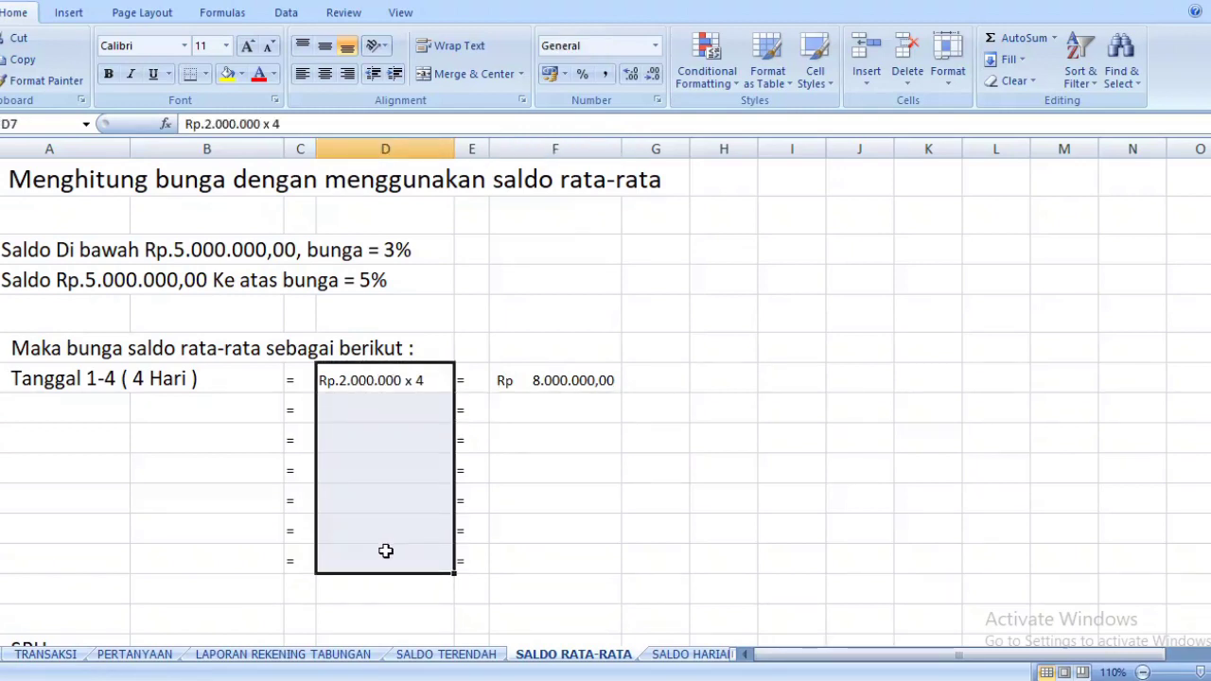
left_click(254, 52)
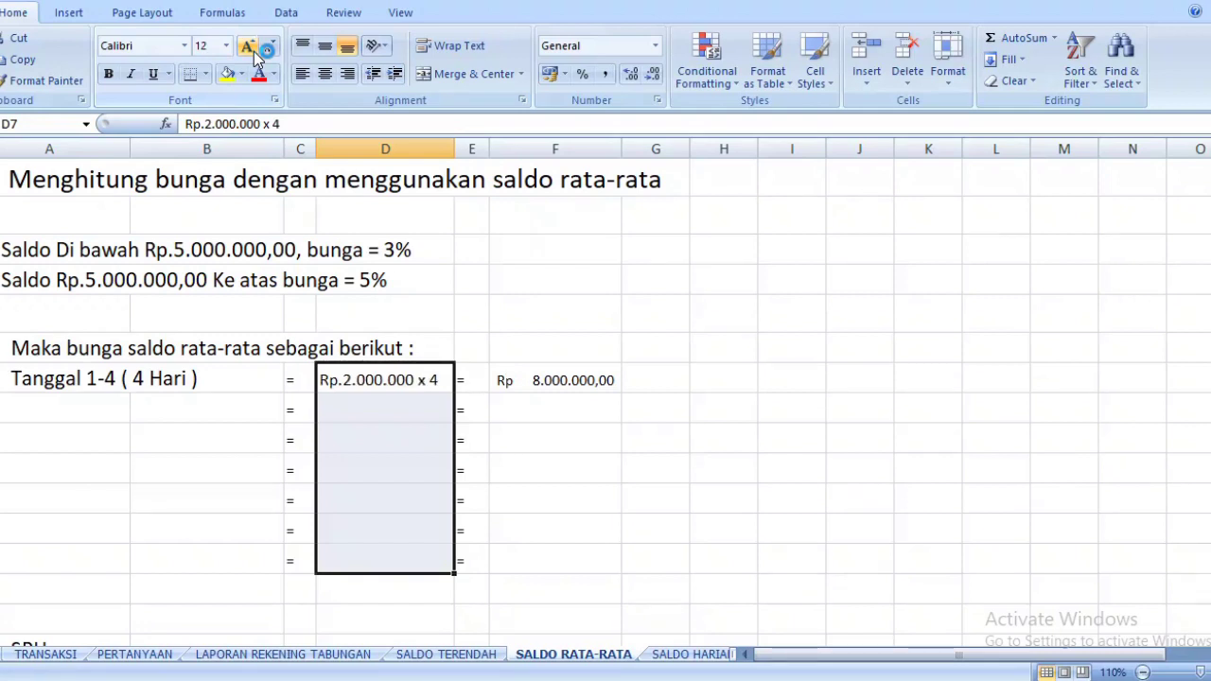
left_click_drag(577, 379, 573, 540)
left_click_drag(562, 381, 554, 558)
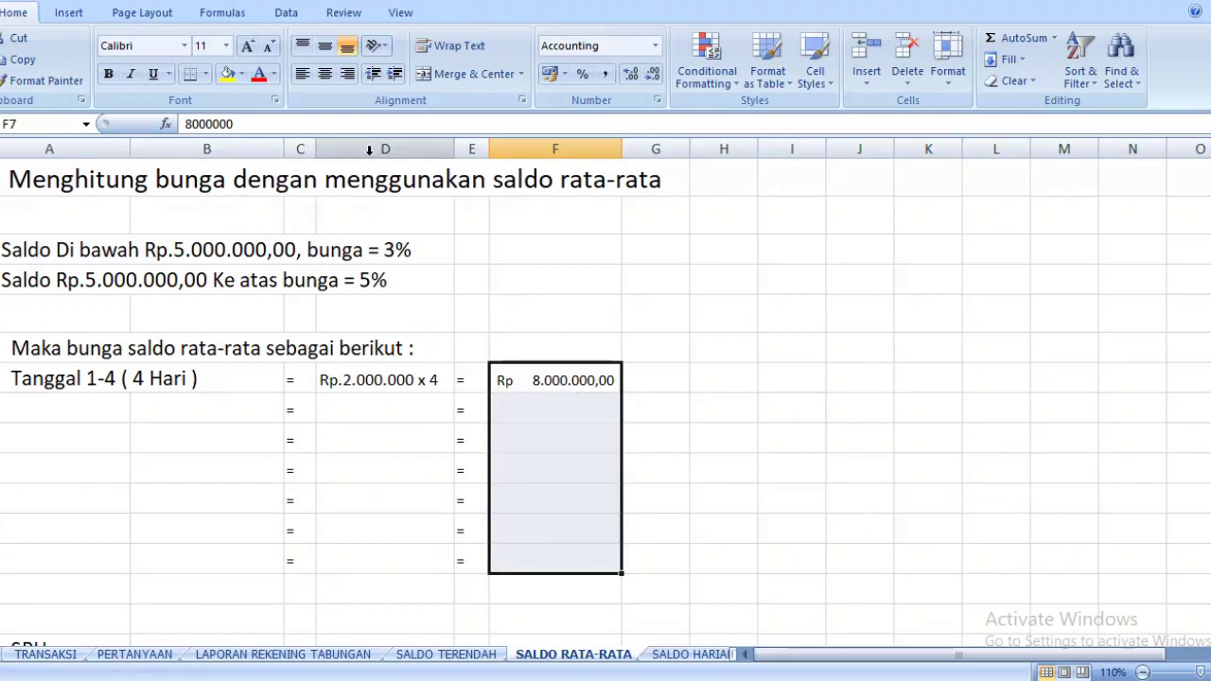
left_click(246, 47)
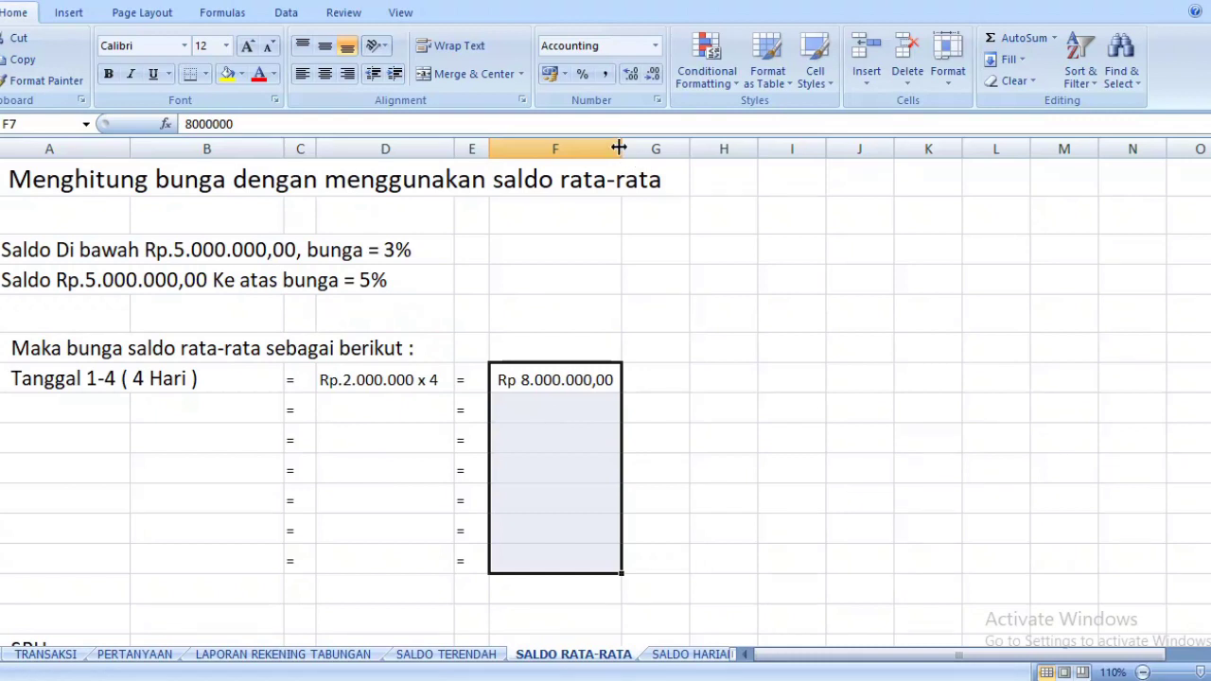
left_click_drag(619, 149, 638, 148)
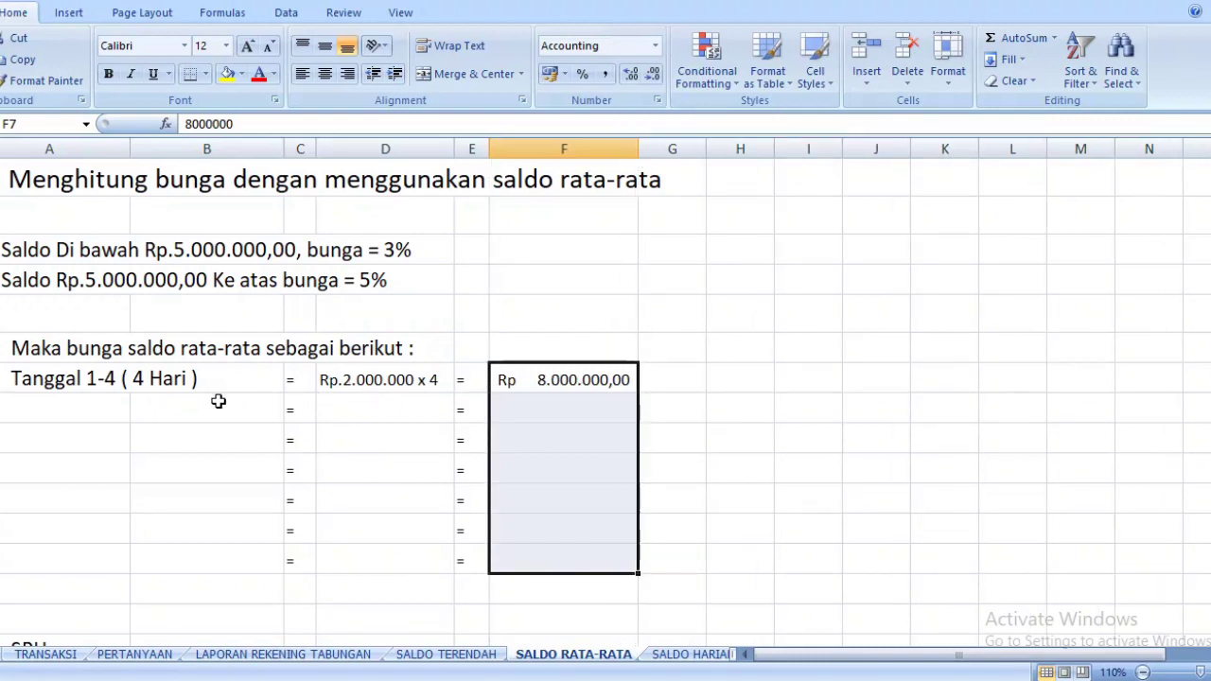
Consult the report's transaction dates and enter the second period label Tanggal 5 ( 1 hari ) in A8
left_click(90, 408)
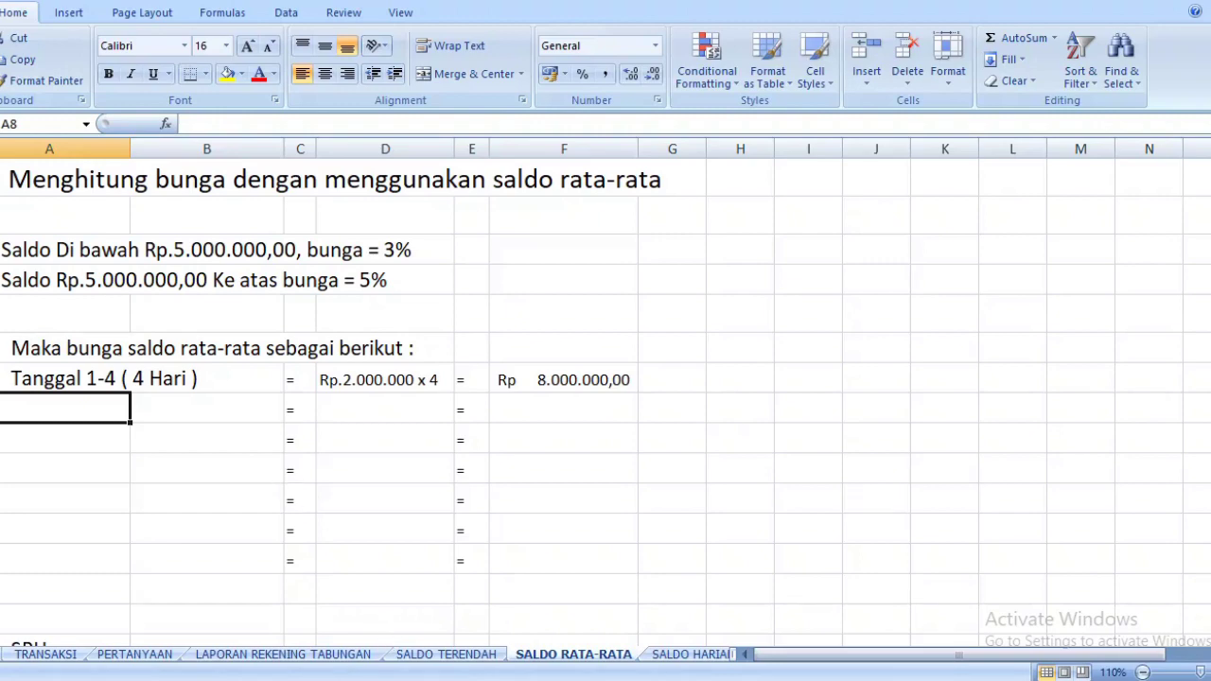
left_click(273, 653)
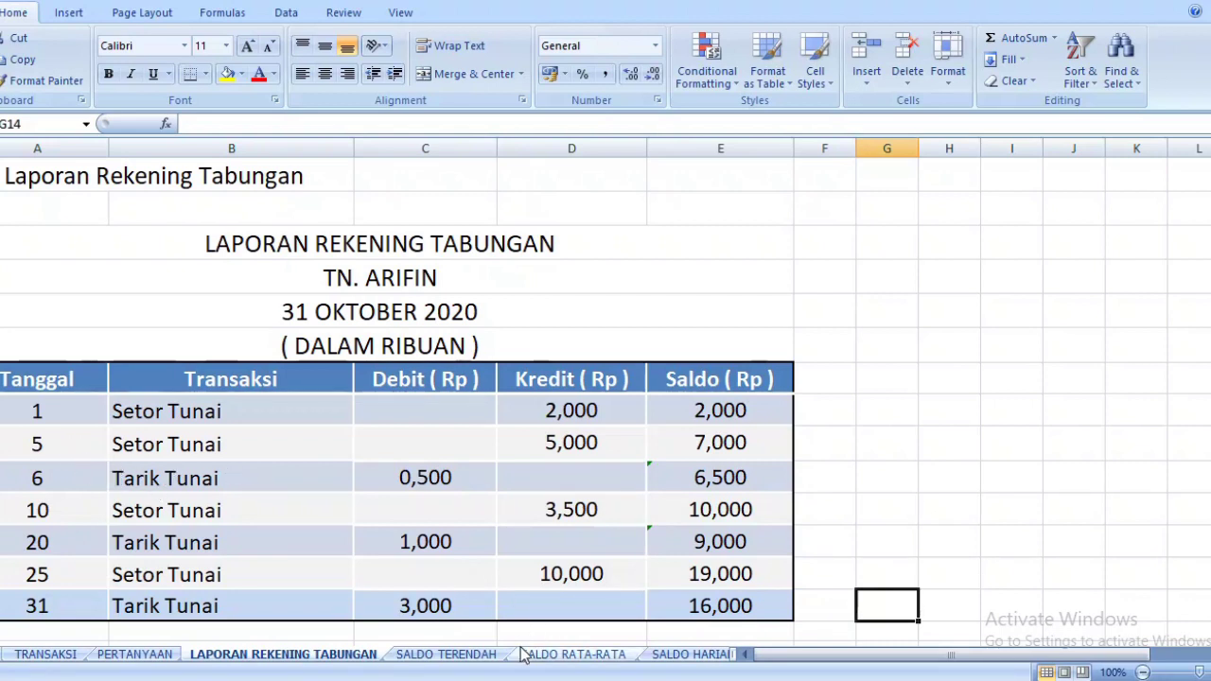
left_click(608, 654)
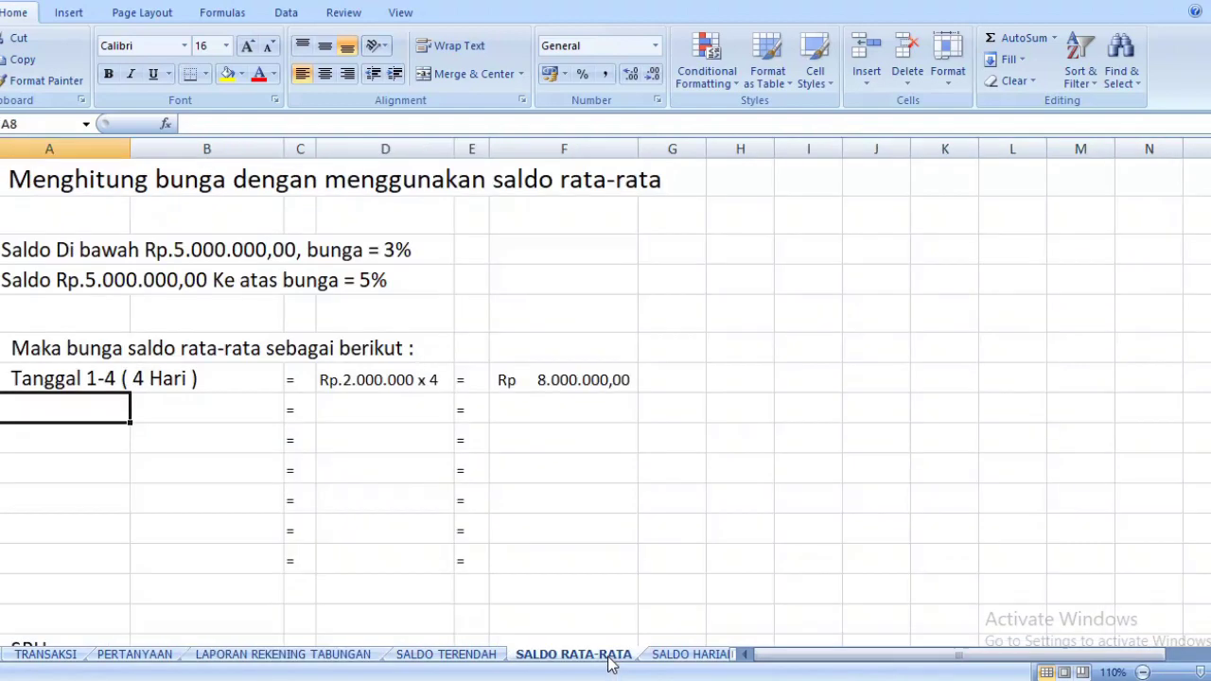
double_click(86, 417)
type("Ta")
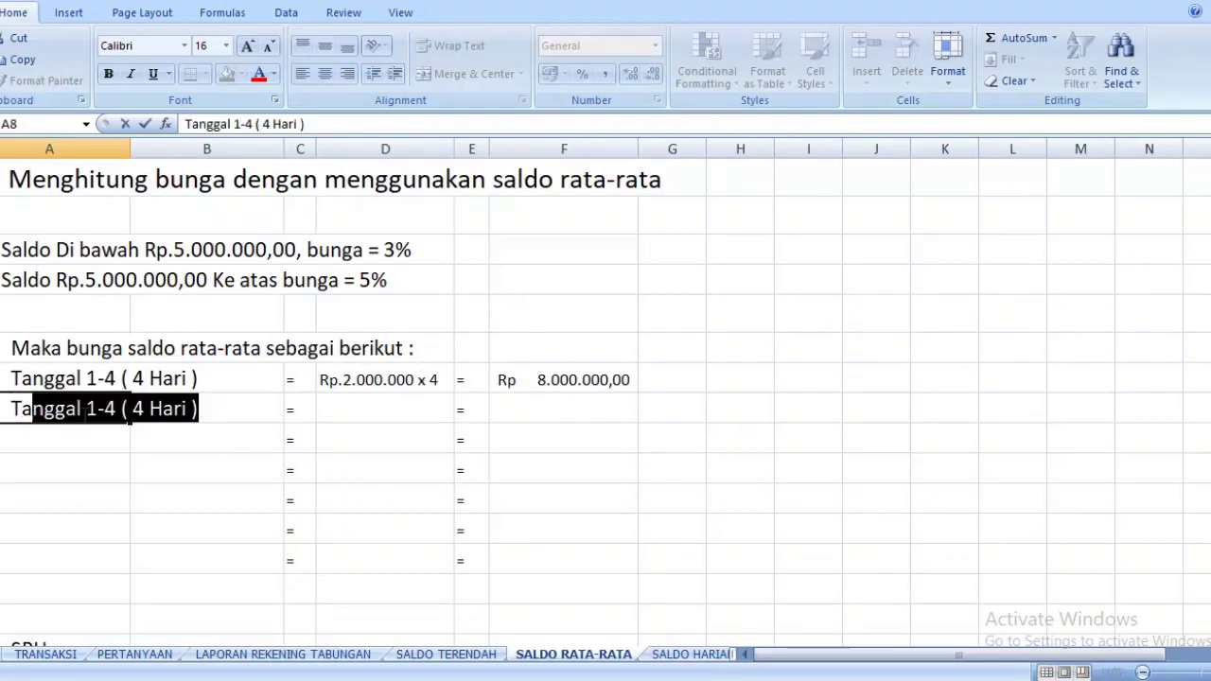
type("nggal ")
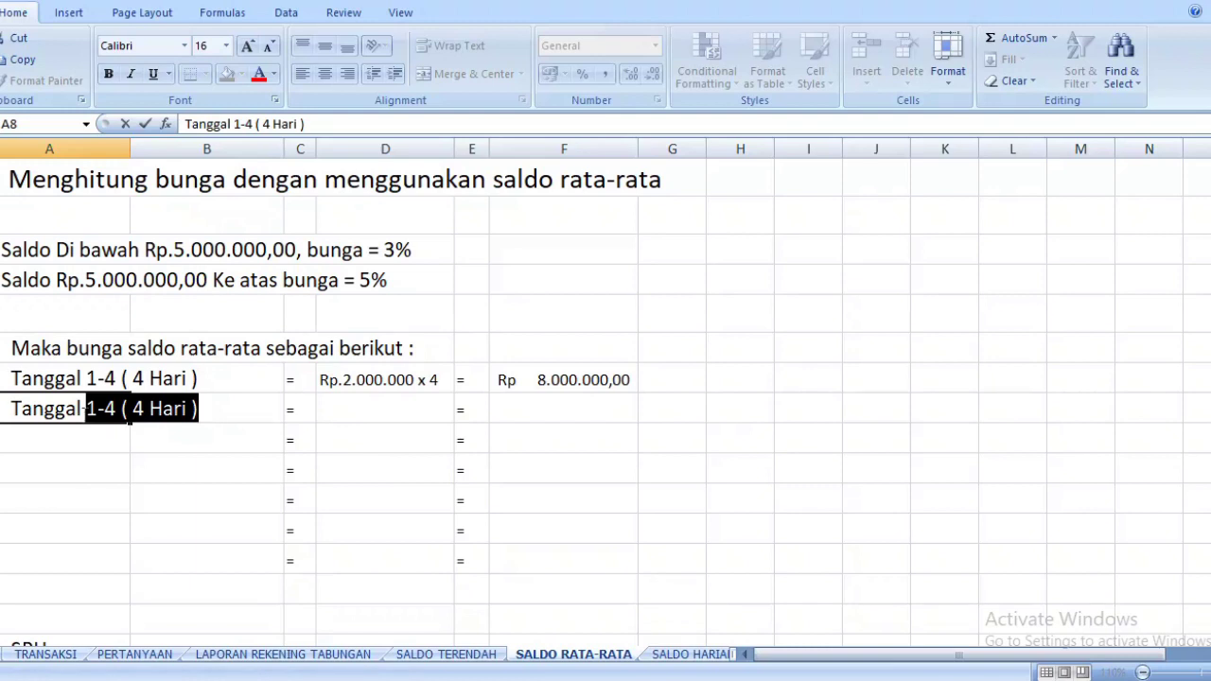
type("5 (")
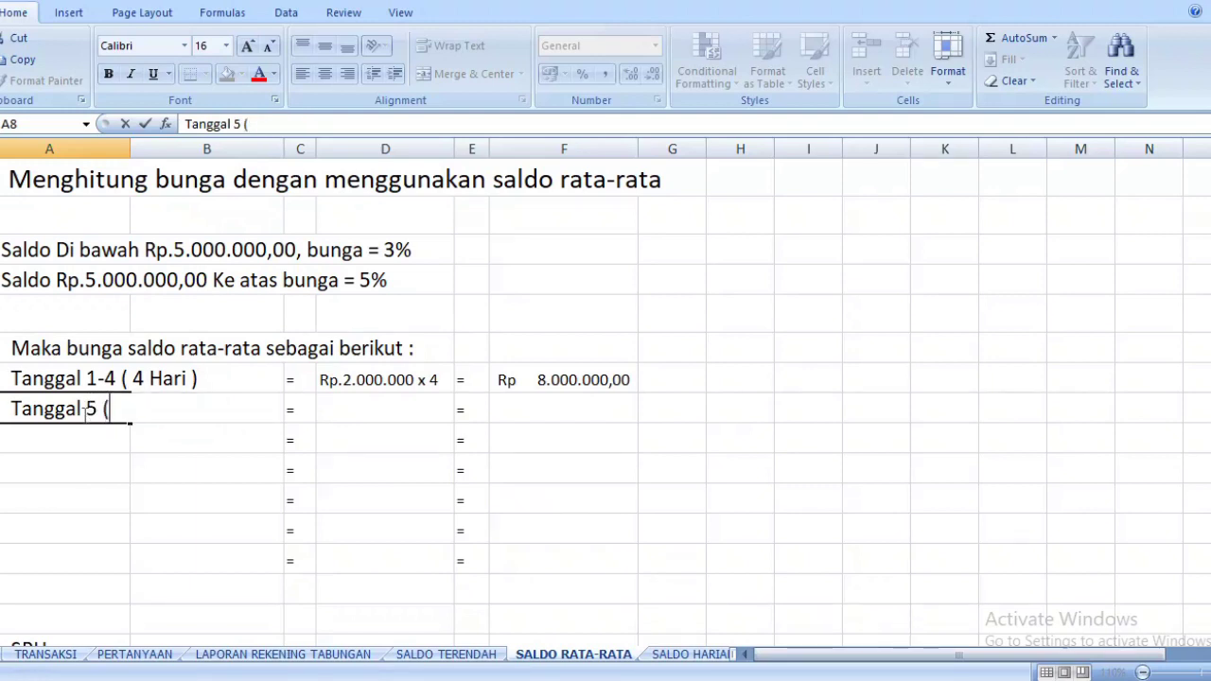
type(" 1 hari )")
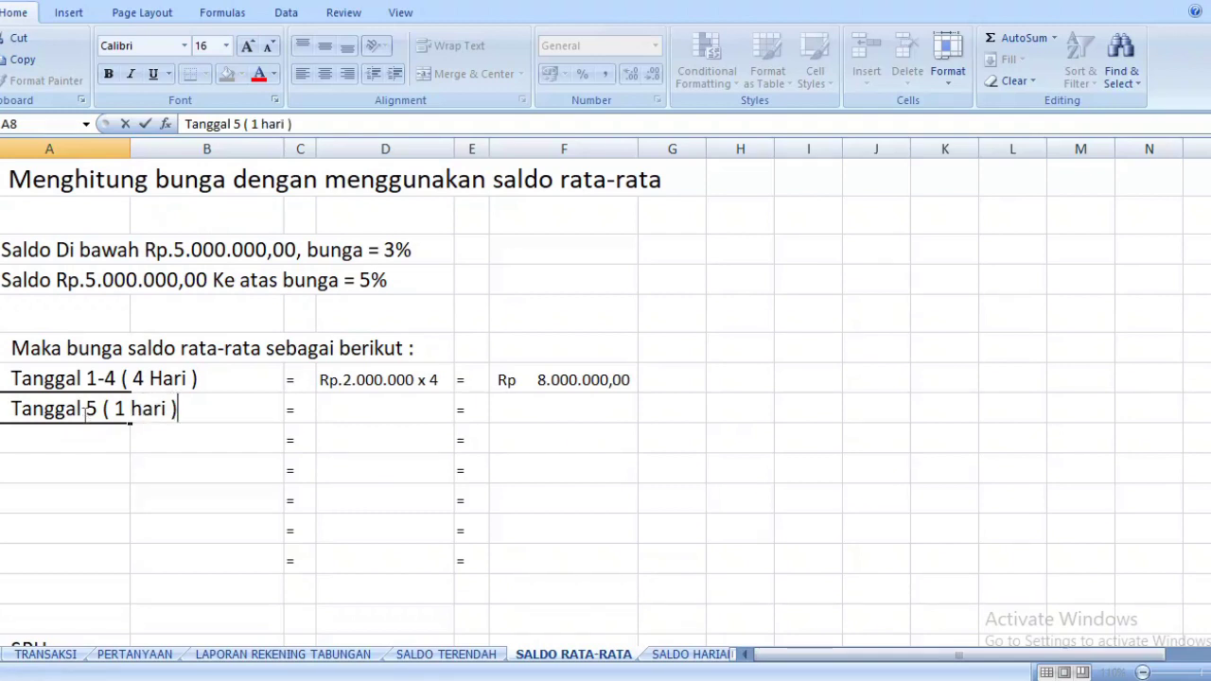
key("Tab")
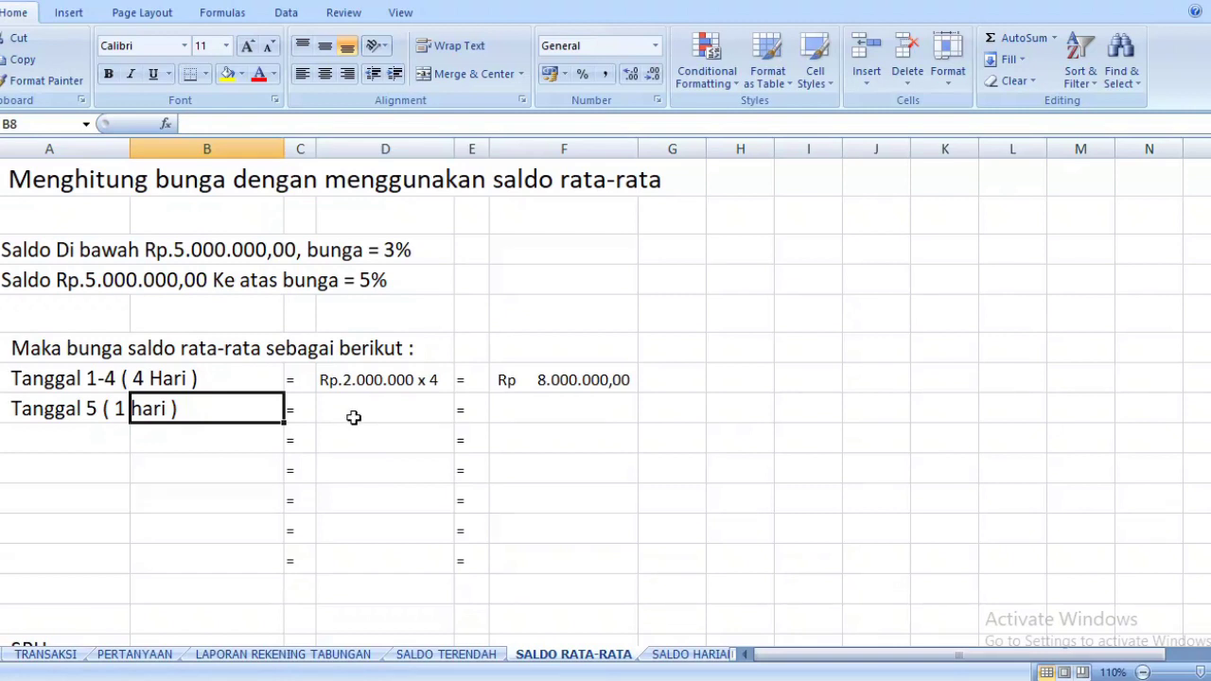
Enter the calculation Rp.7.000.000 x 1 in D8 for the Tanggal 5 period
key("Right")
key("Right")
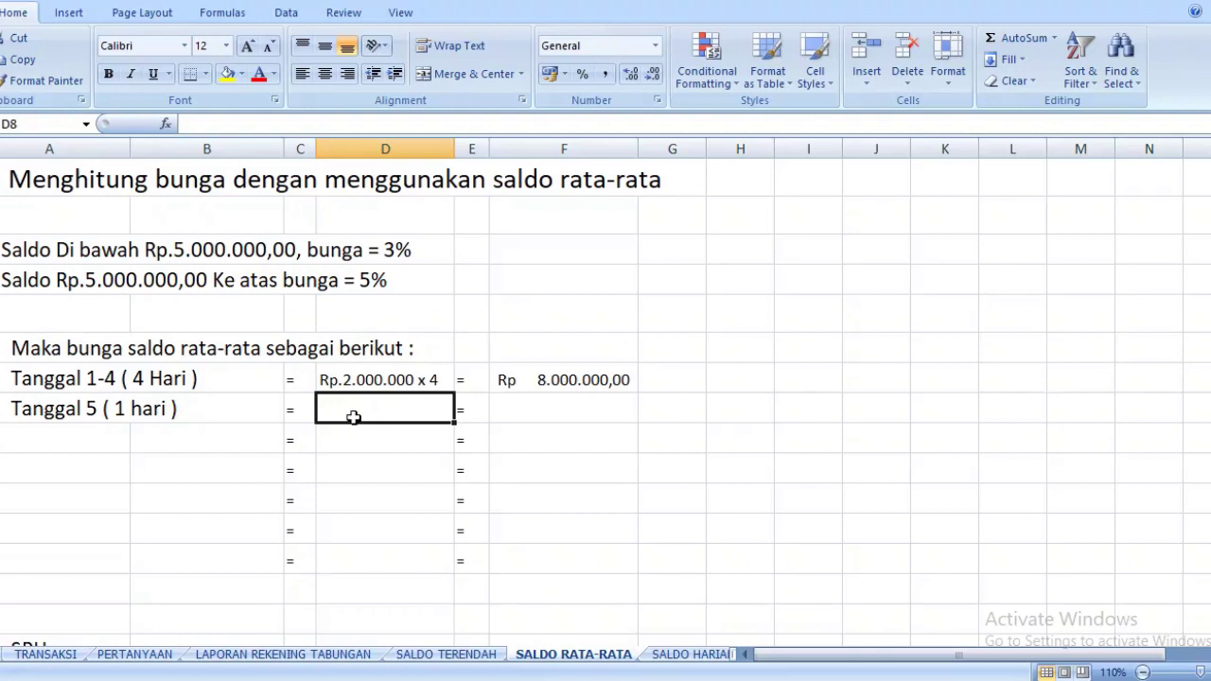
type("Rp.")
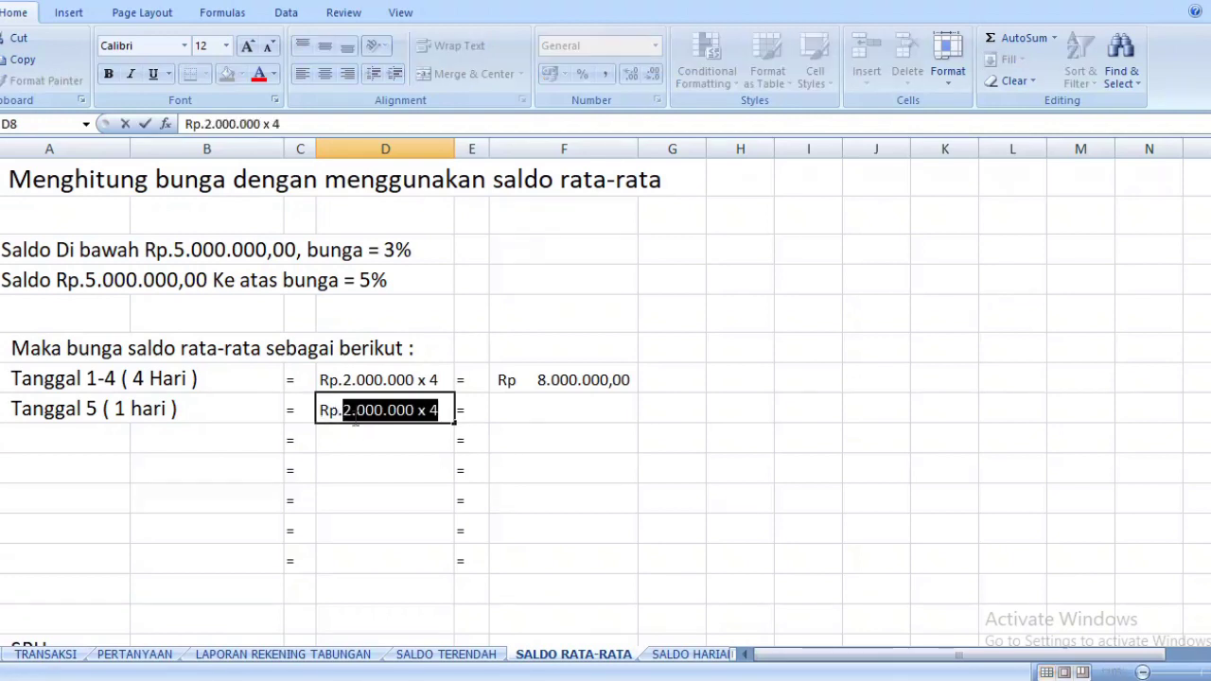
type("7.000")
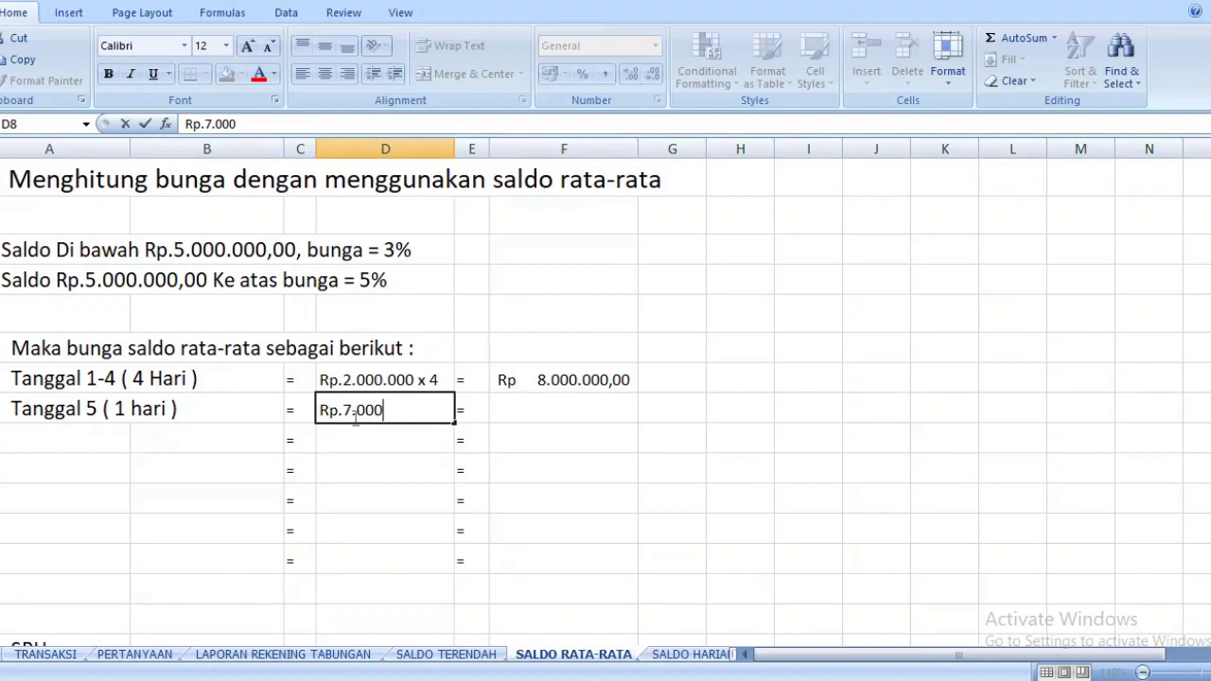
type(".000 x 1")
key("Tab")
Enter 7000000 without thousands separators in F8 as the result for the Tanggal 5 period
key("Tab")
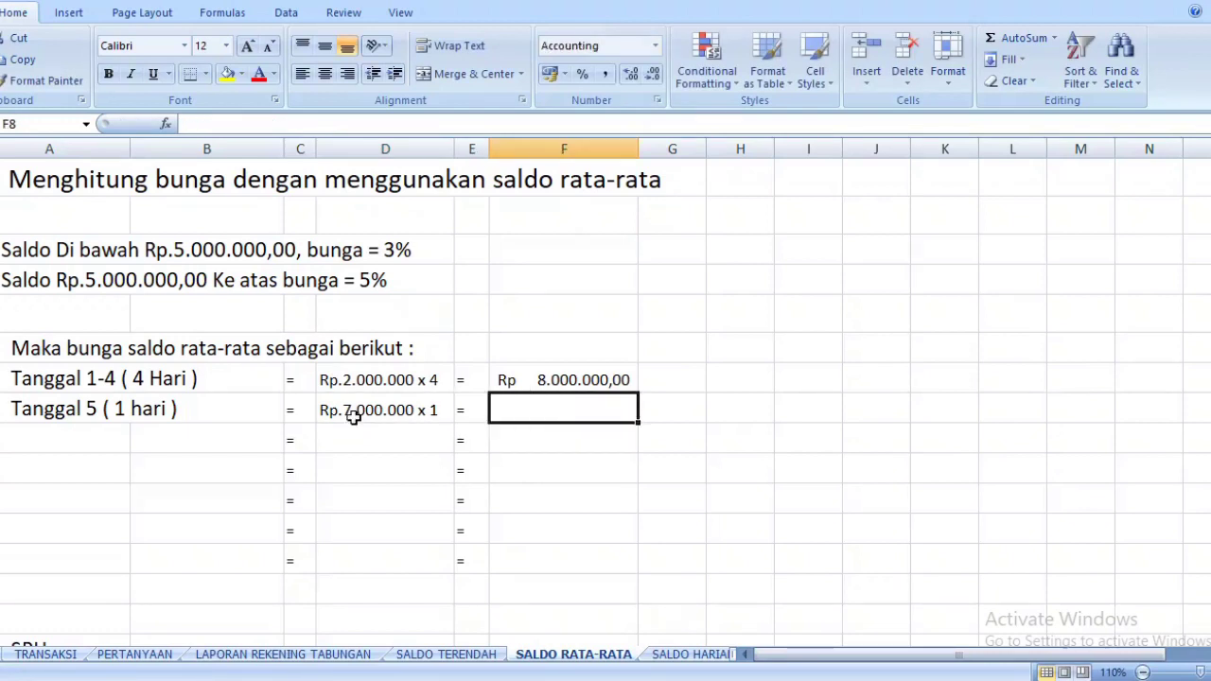
type("7")
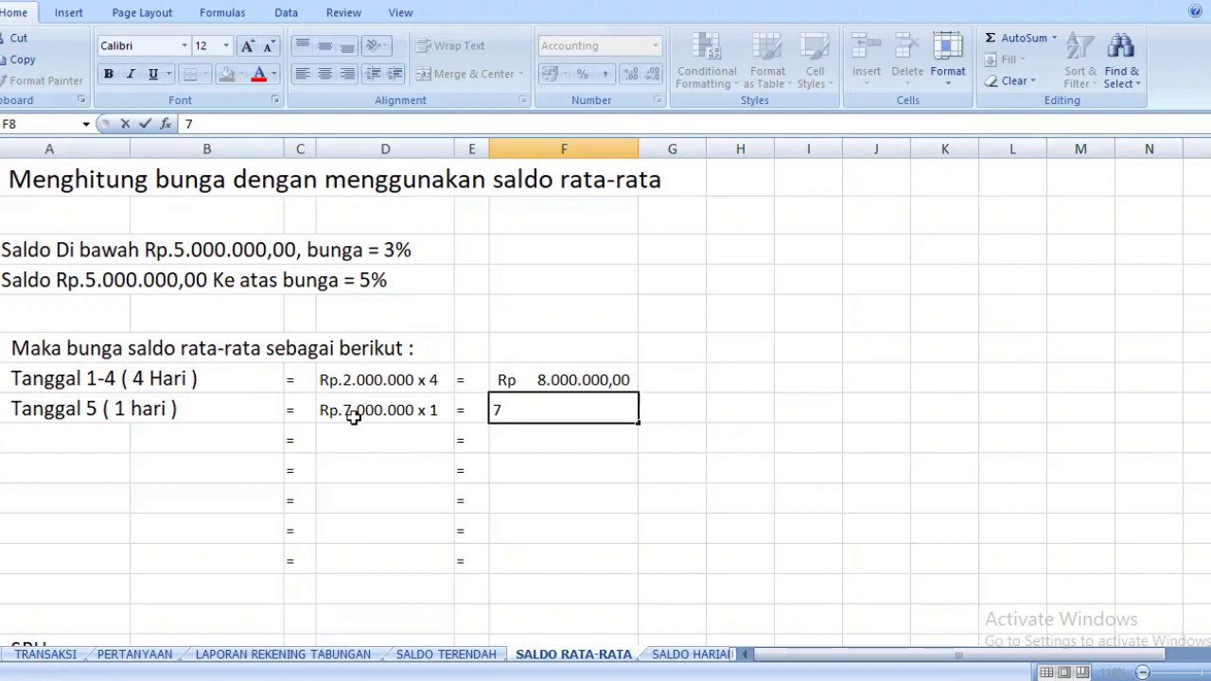
type(".000.000")
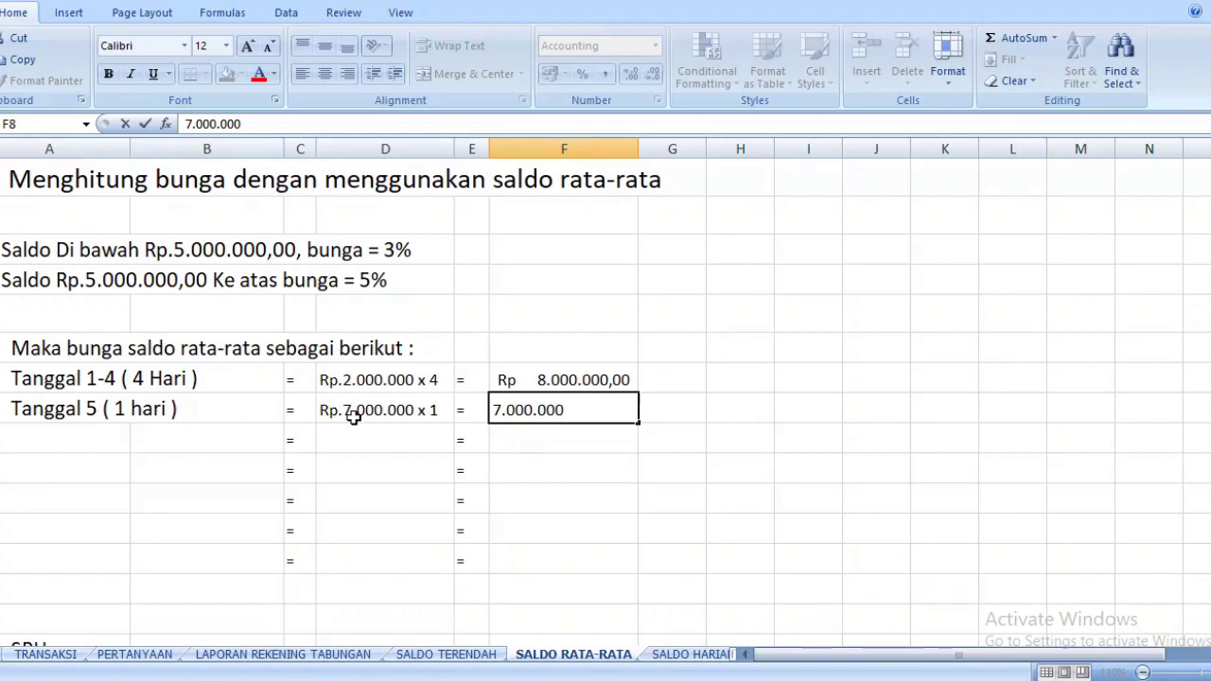
key("BackSpace")
key("BackSpace")
key("BackSpace")
key("BackSpace")
key("BackSpace")
key("BackSpace")
key("BackSpace")
key("BackSpace")
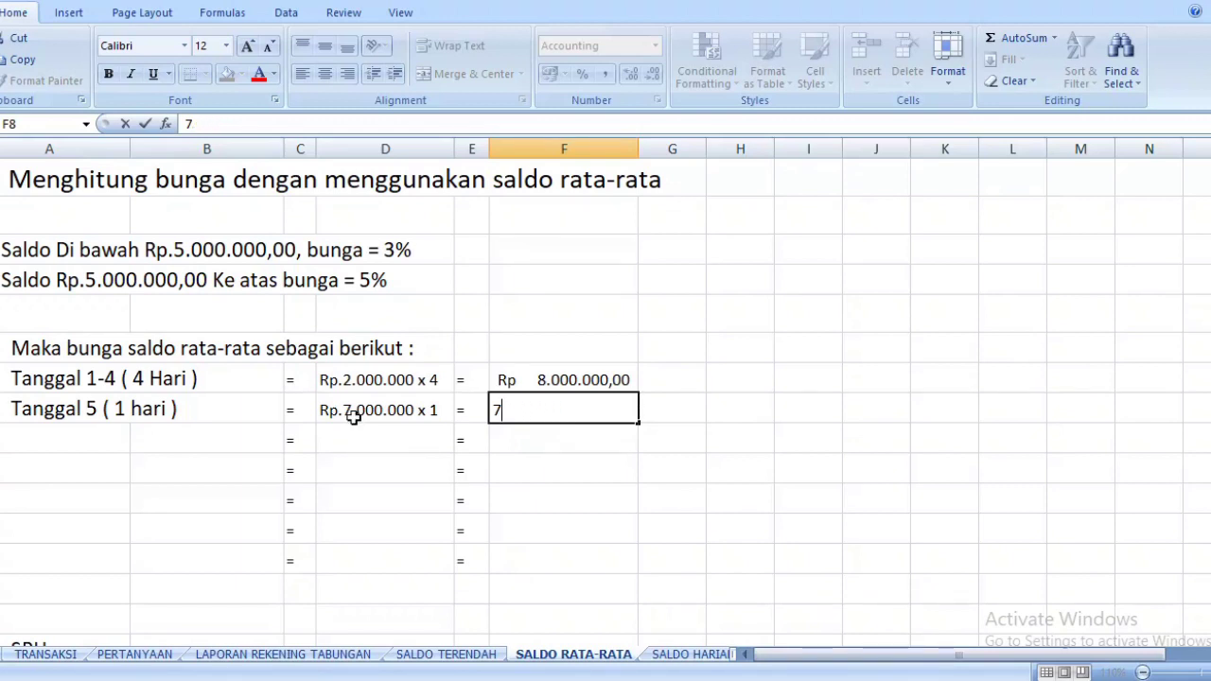
type("000000")
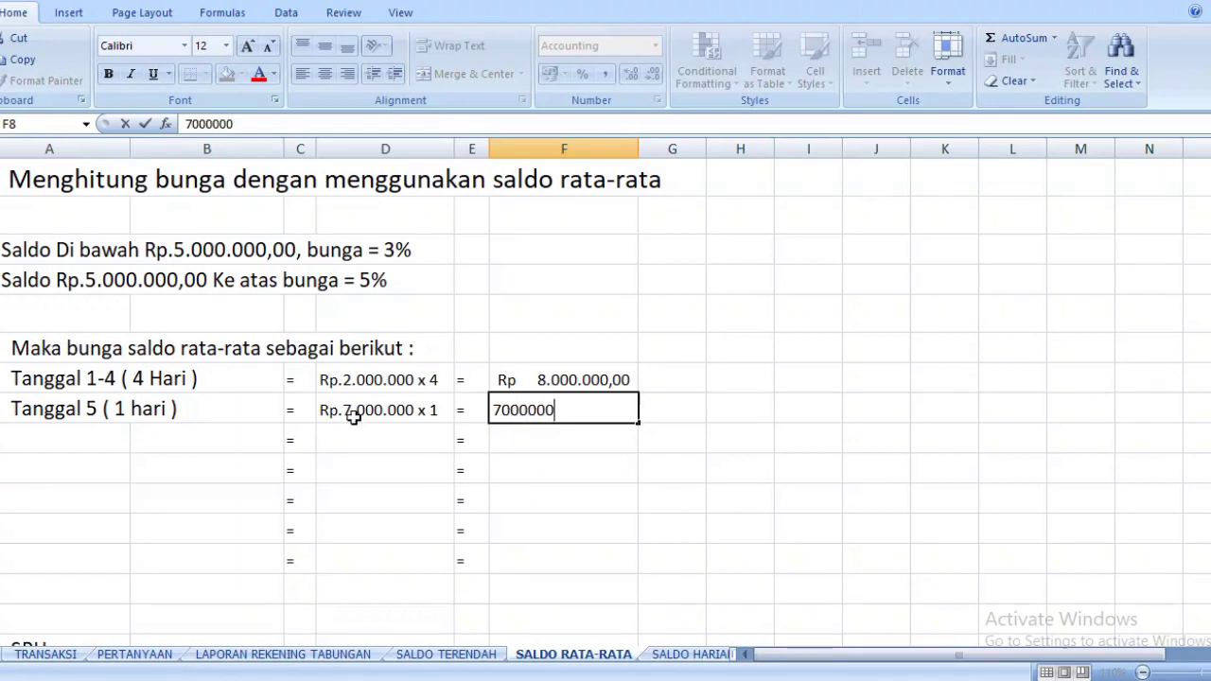
key("Return")
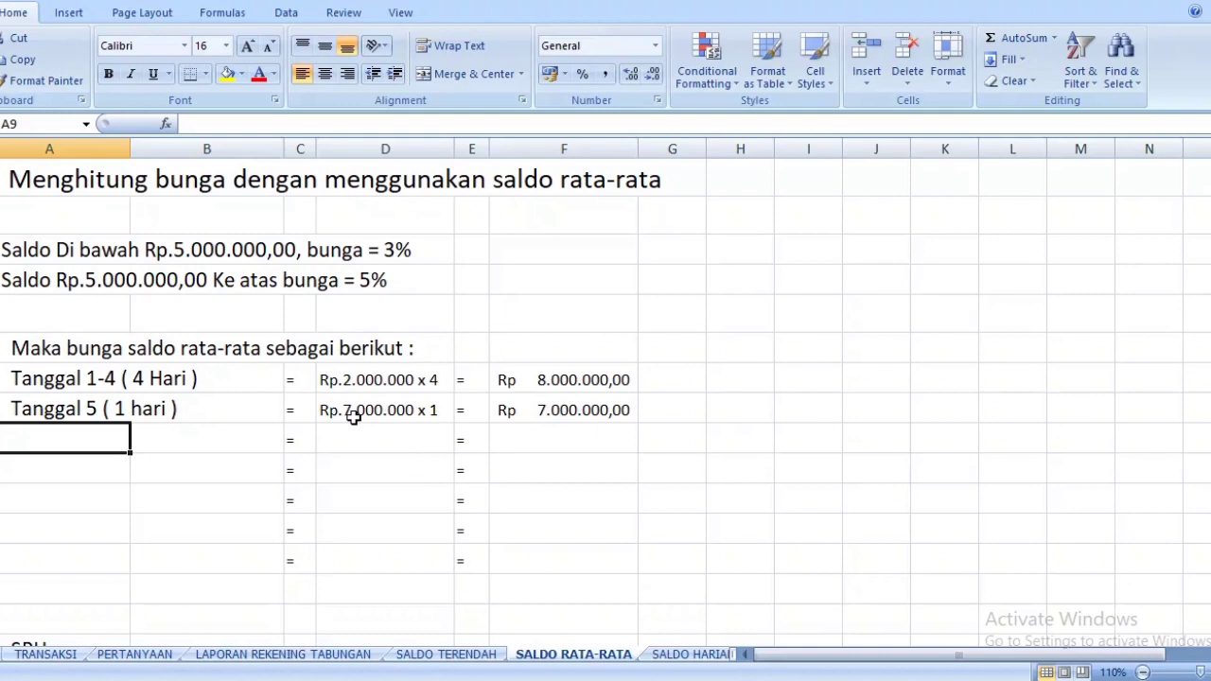
Consult the savings report's transaction dates and enter the third period label Tanggal 6-9 ( 4 Hari ) in A9
double_click(103, 435)
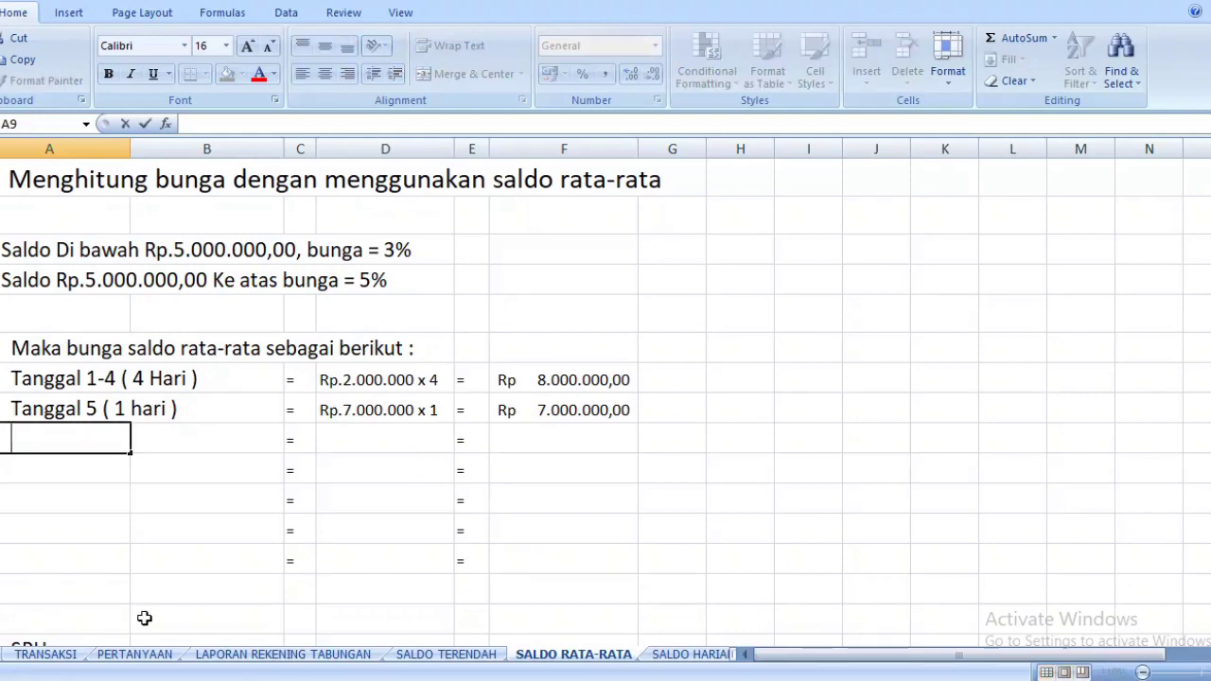
left_click(256, 660)
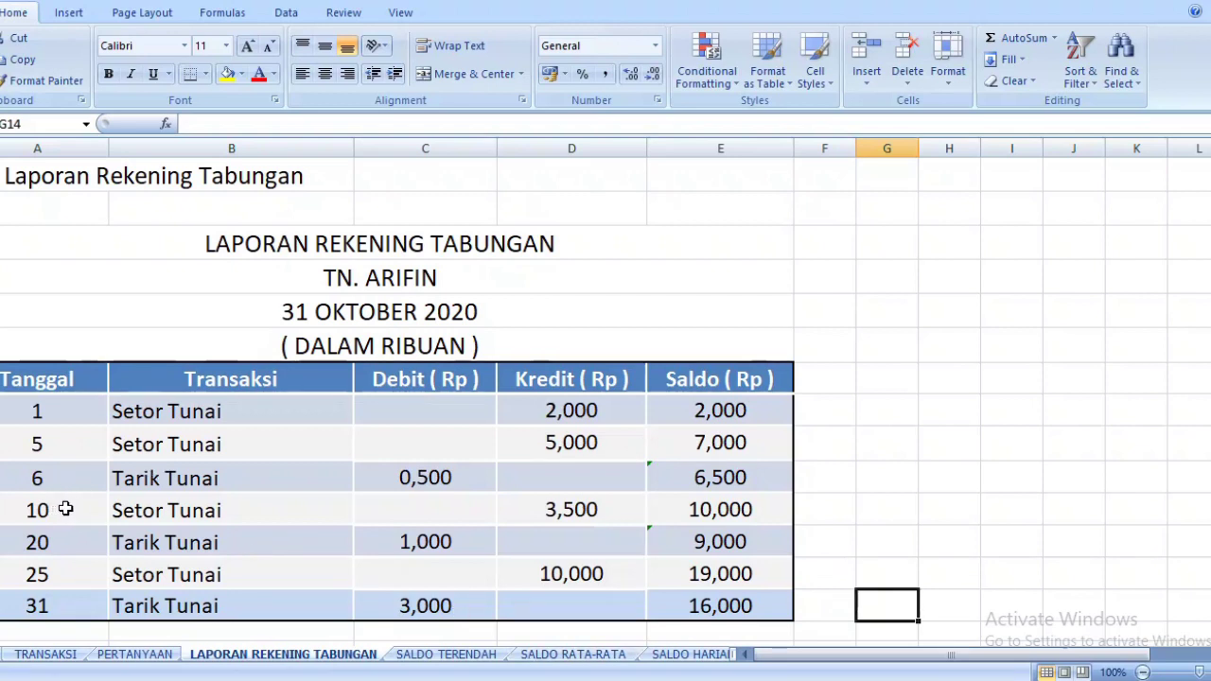
left_click(541, 655)
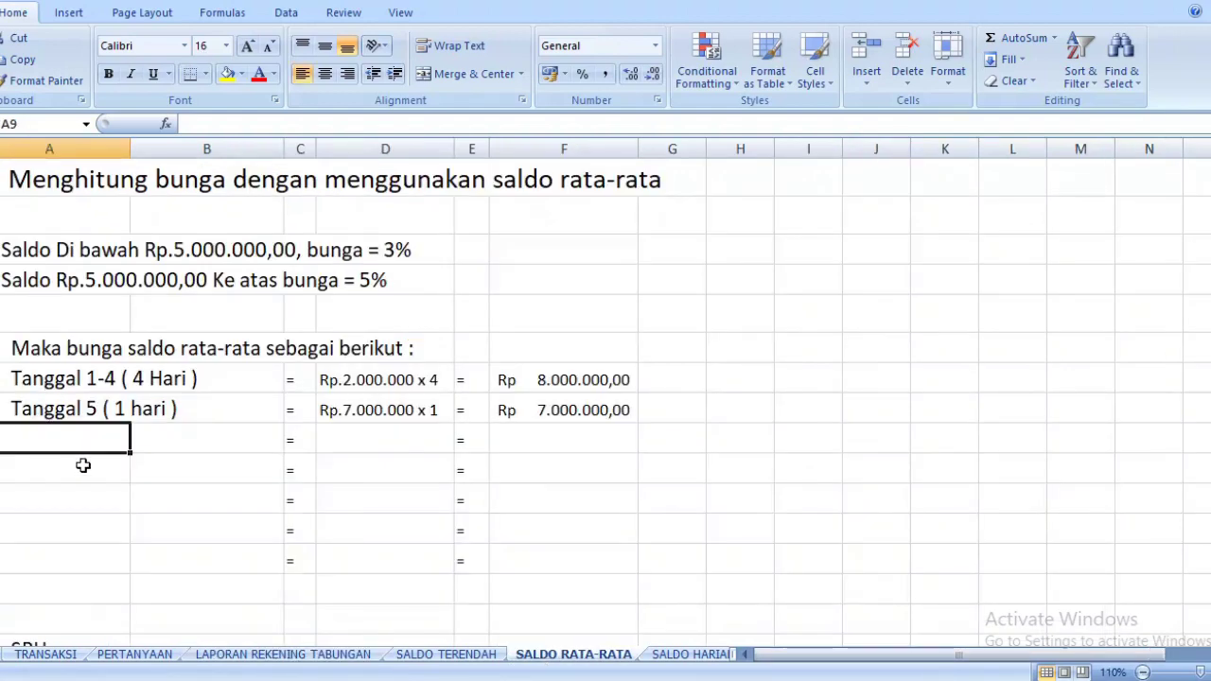
double_click(75, 438)
type("Tanggal")
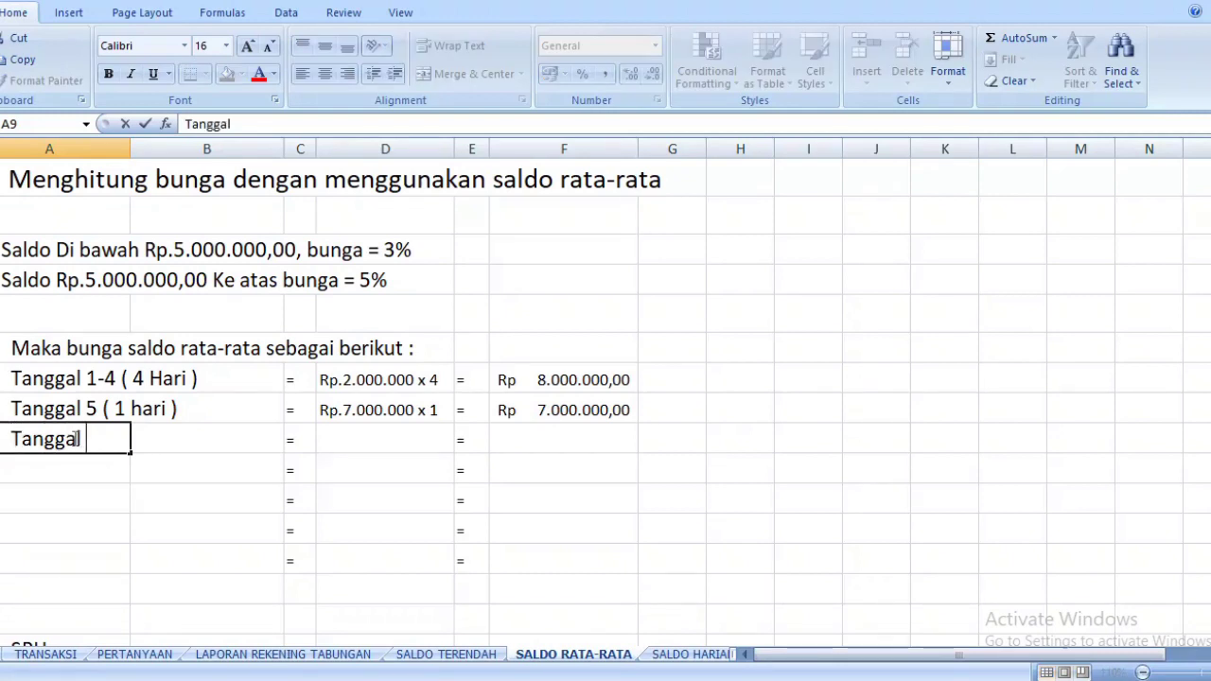
type(" 6-9 (")
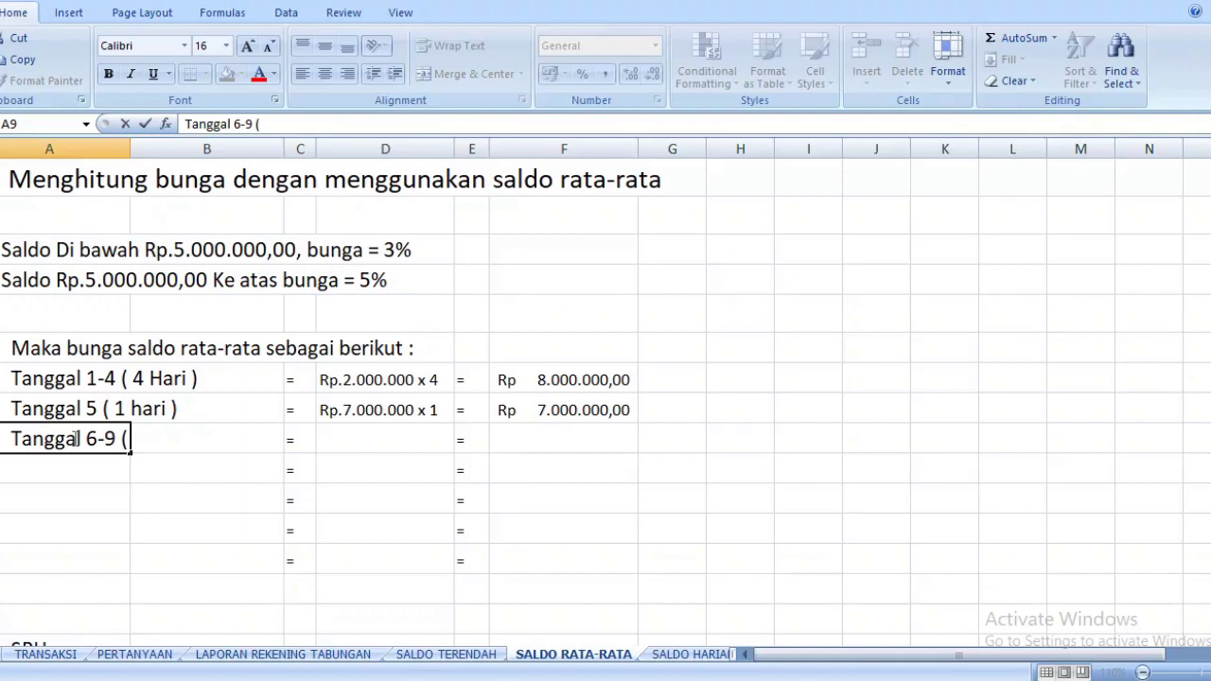
type(" 4 Hari")
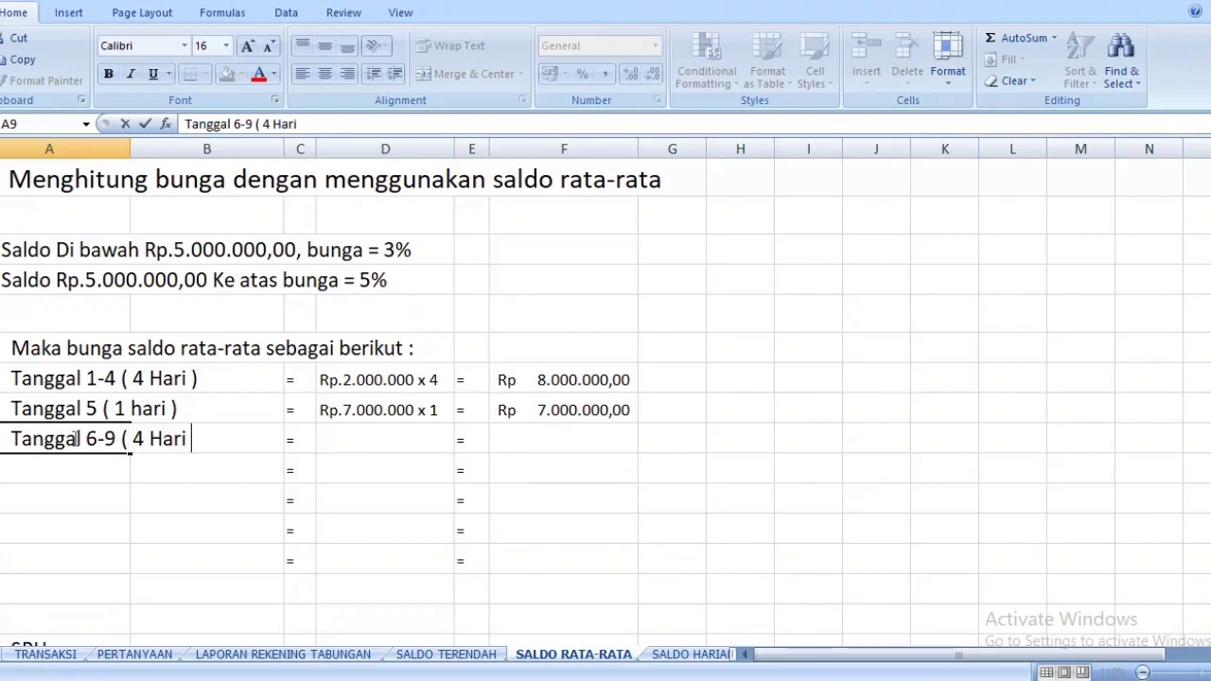
type(" )")
key("Tab")
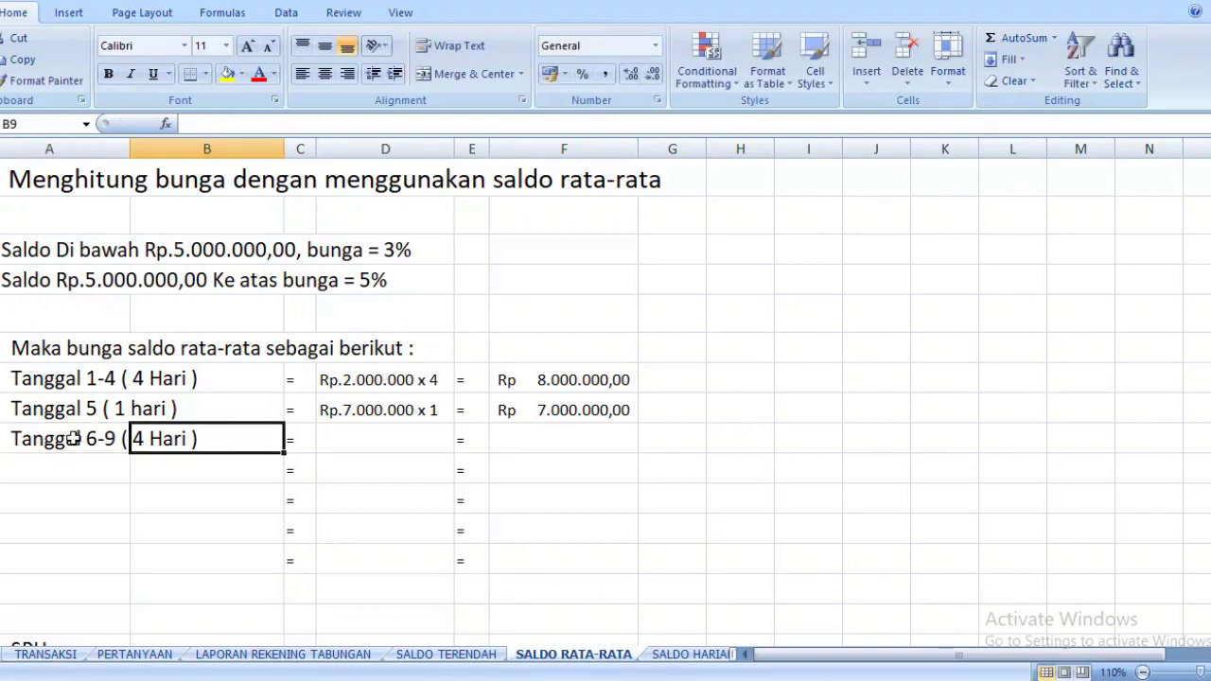
Check the balance in the savings report and enter the calculation Rp.6.500.000 x 4 in D9 for the Tanggal 6-9 period
key("Tab")
key("Tab")
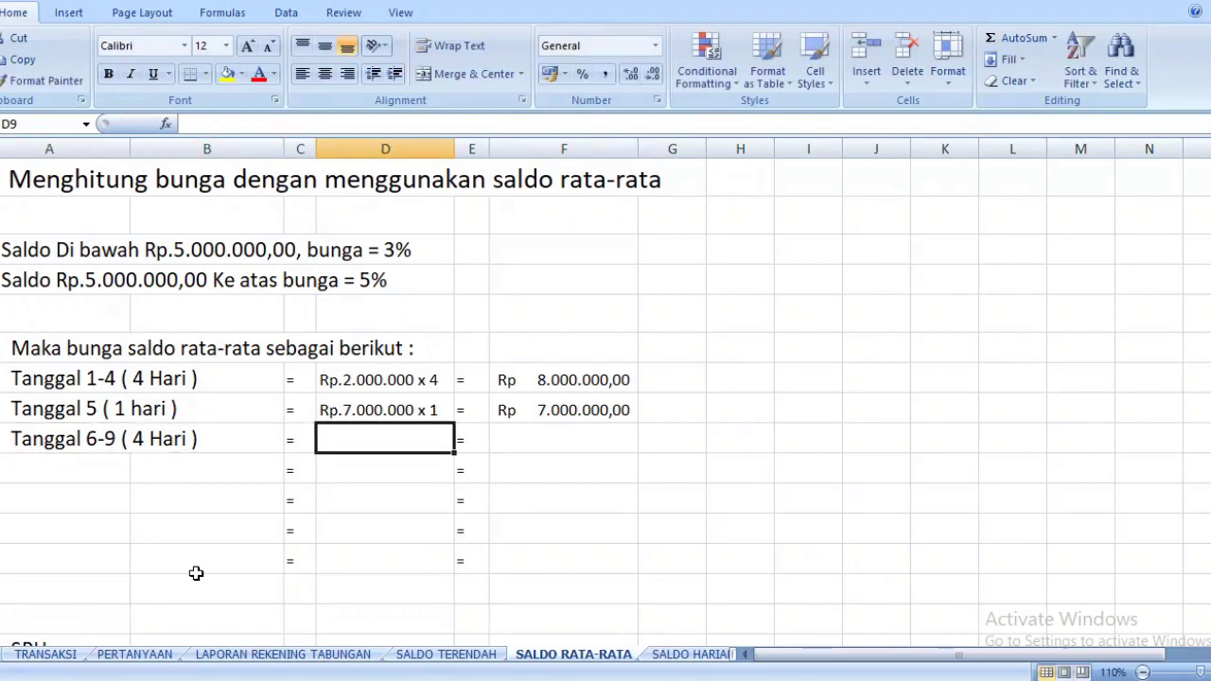
left_click(283, 654)
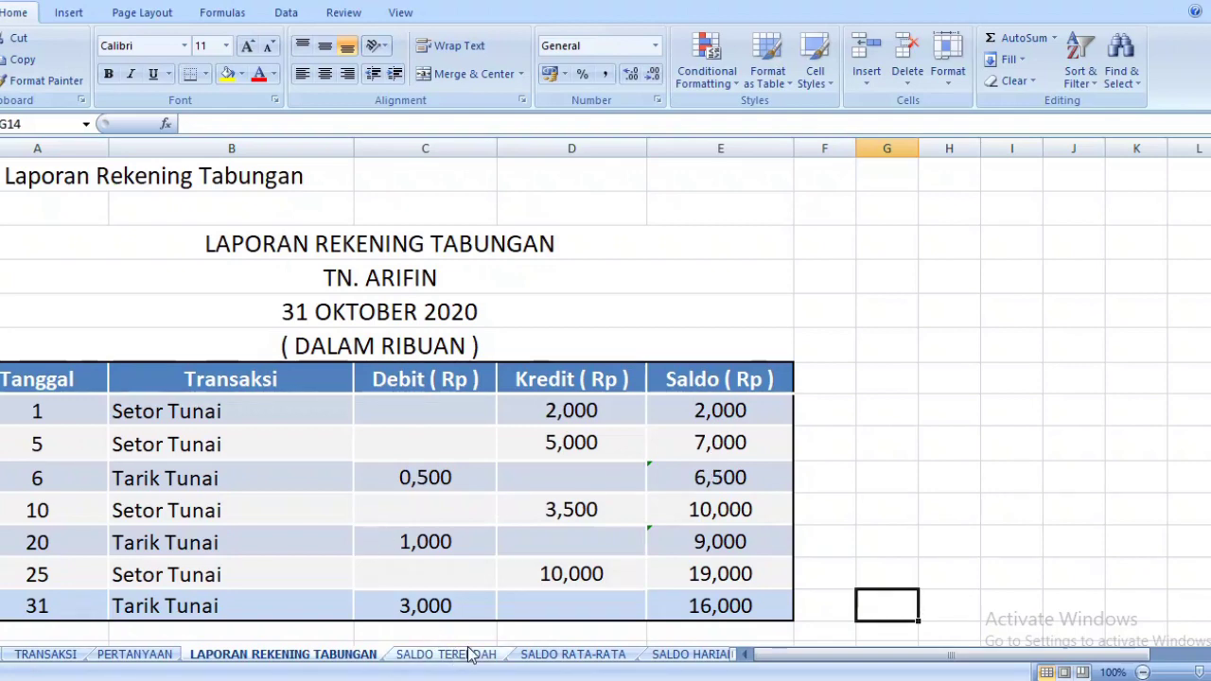
left_click(568, 654)
type("R")
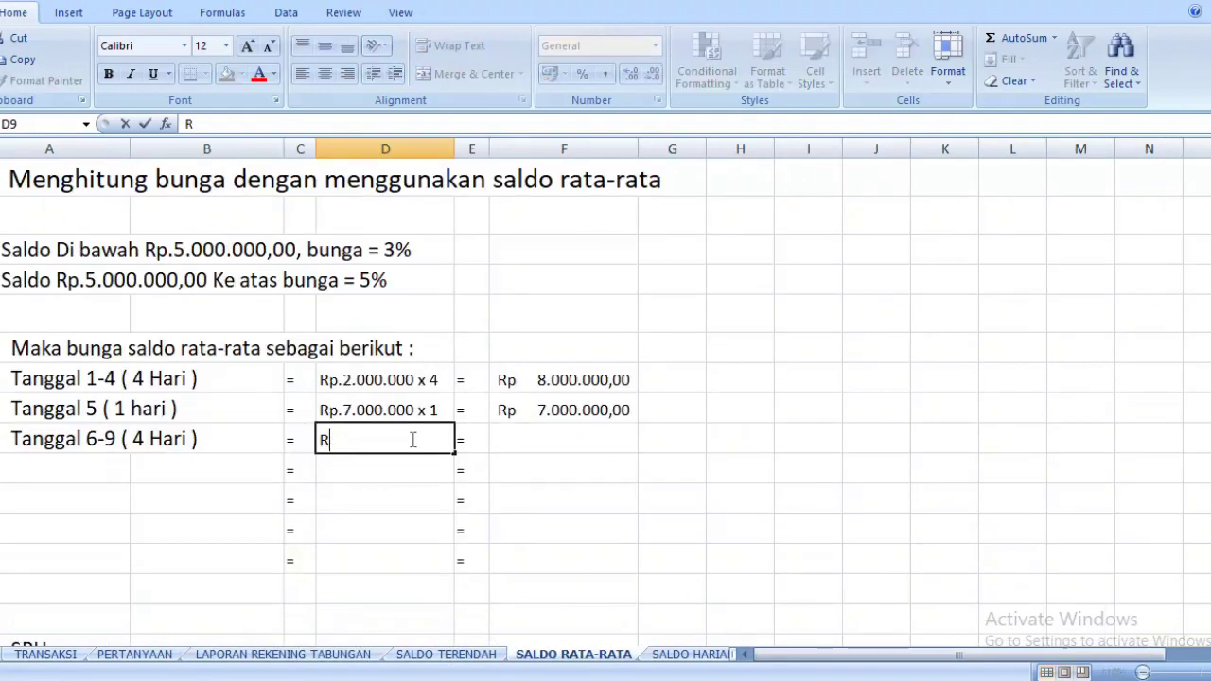
type("p.6.500")
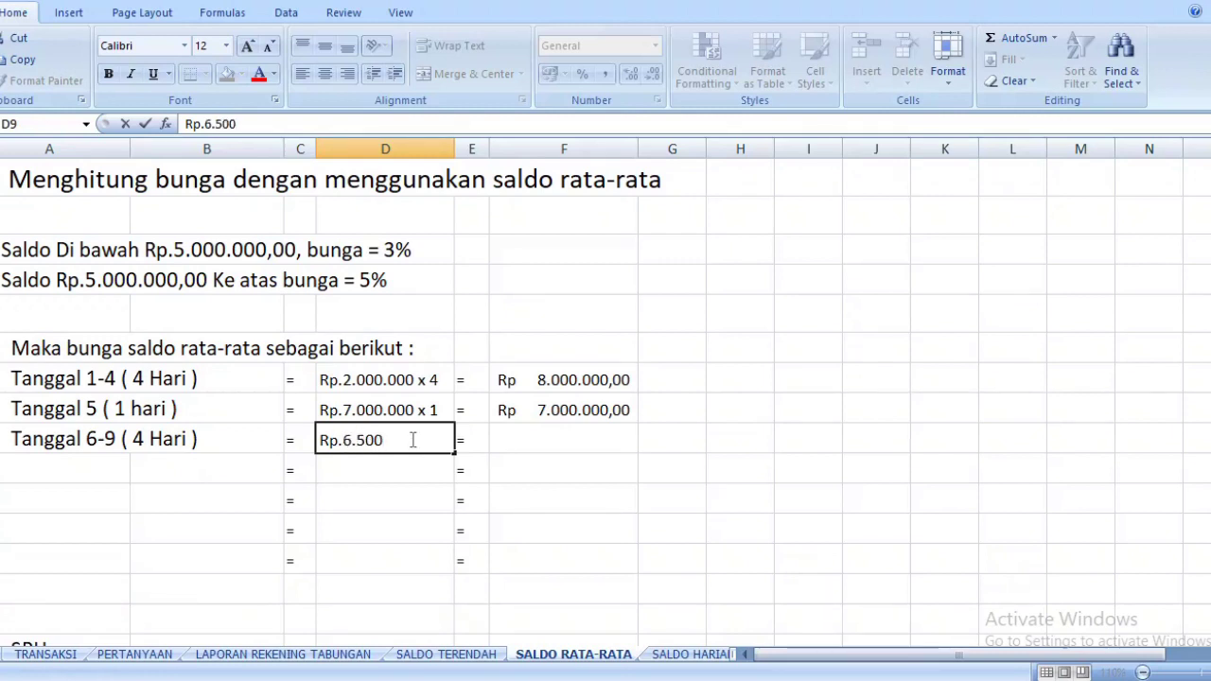
type(".000 x")
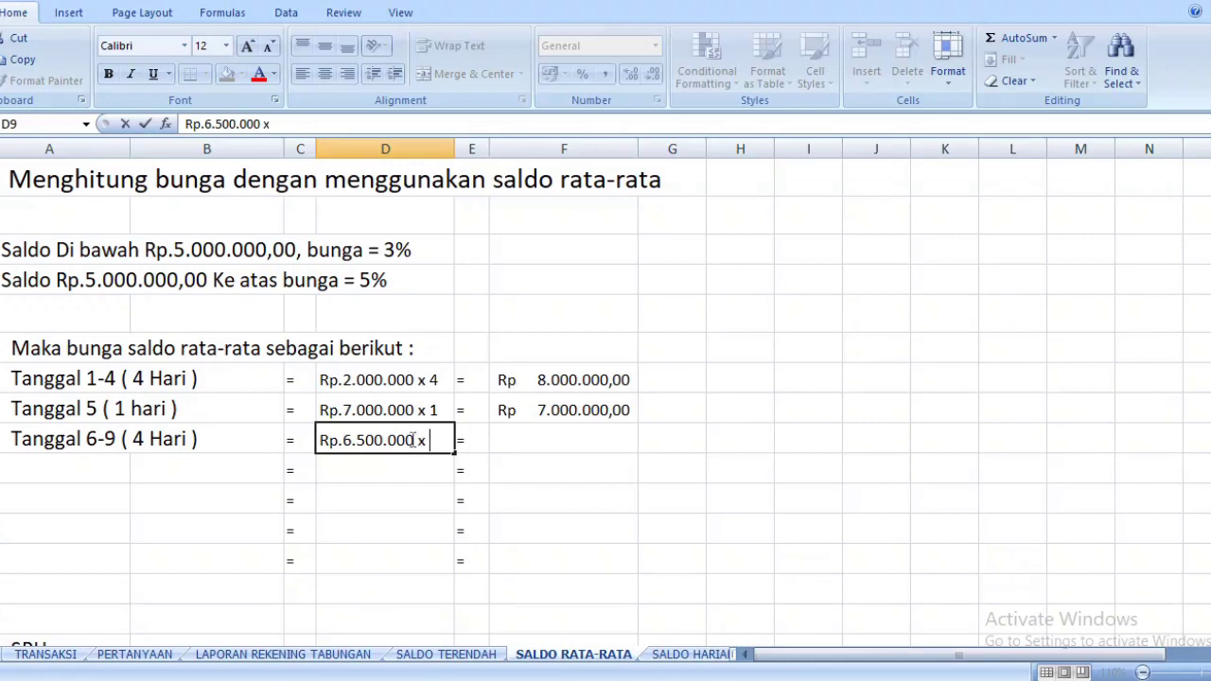
type(" 4")
key("Tab")
Enter 26000000 without thousands separators in F9 as the result for the Tanggal 6-9 period
key("Tab")
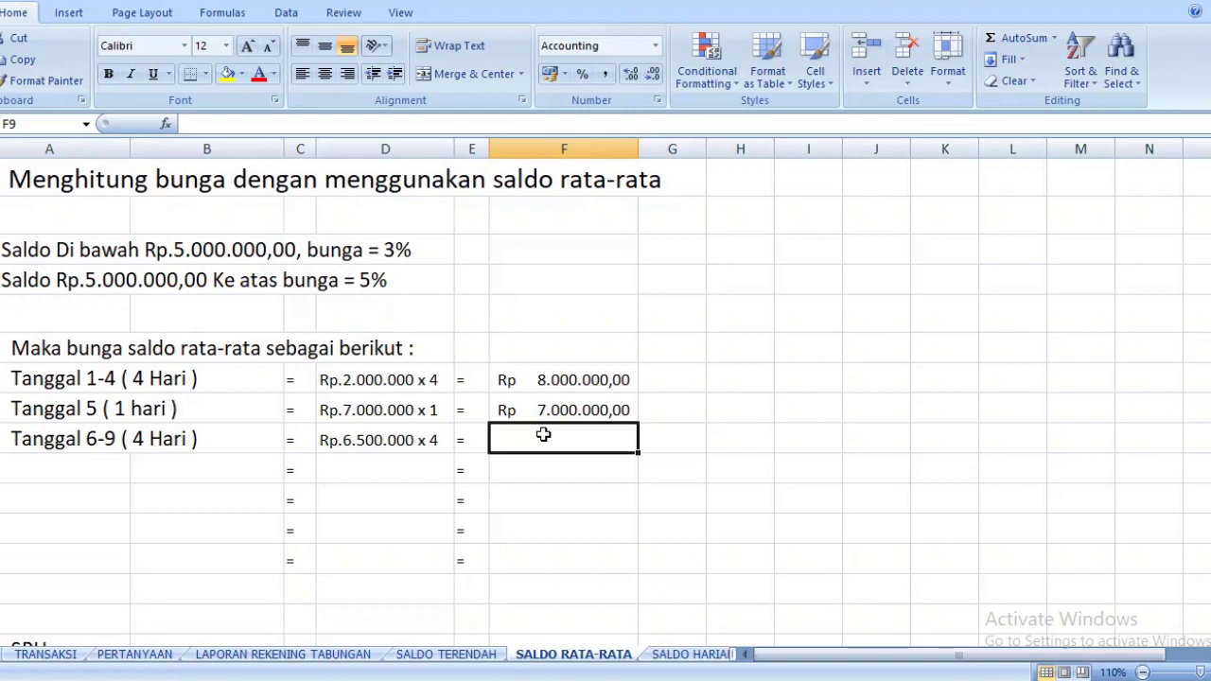
type("2")
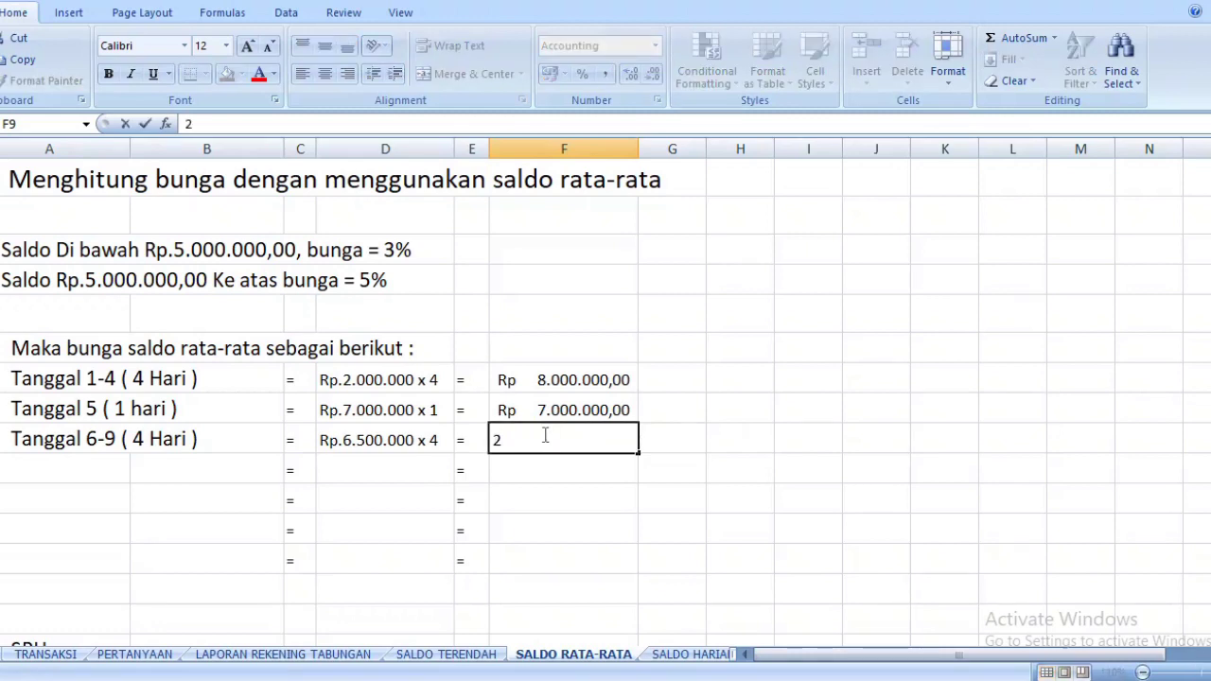
type("6000000")
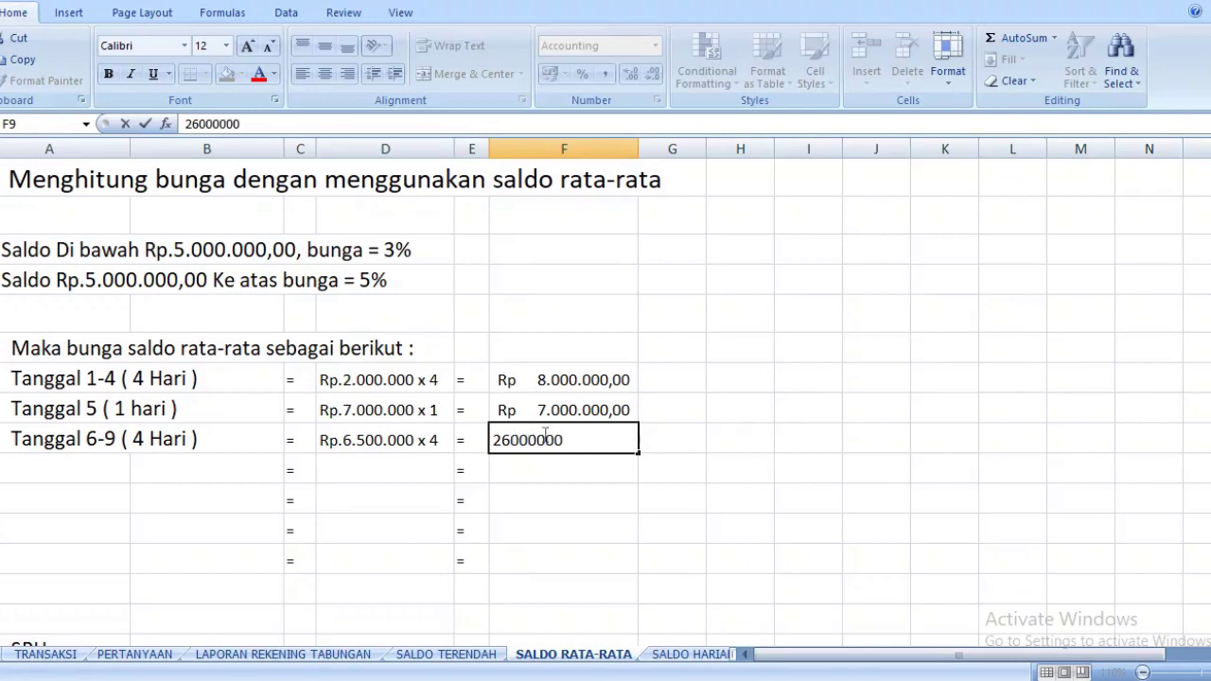
key("Return")
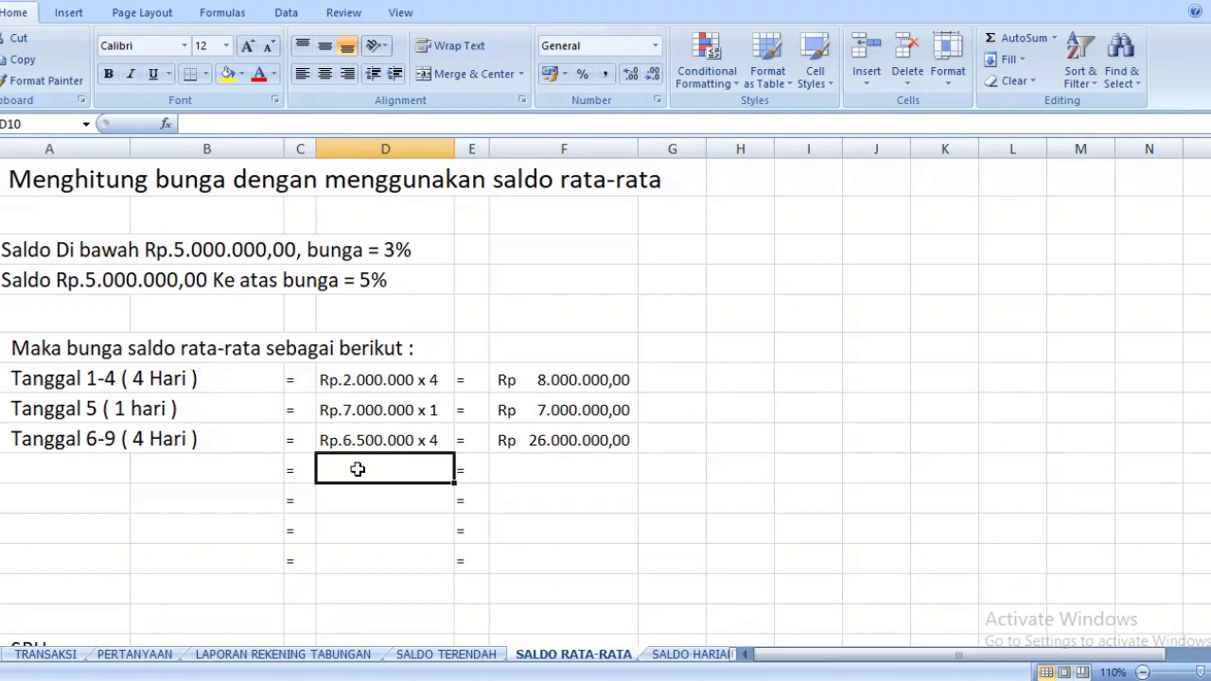
Consult the savings report's transaction dates and enter the fourth period label Tanggal 10-19 ( 10 Hari ) in A10
left_click(37, 462)
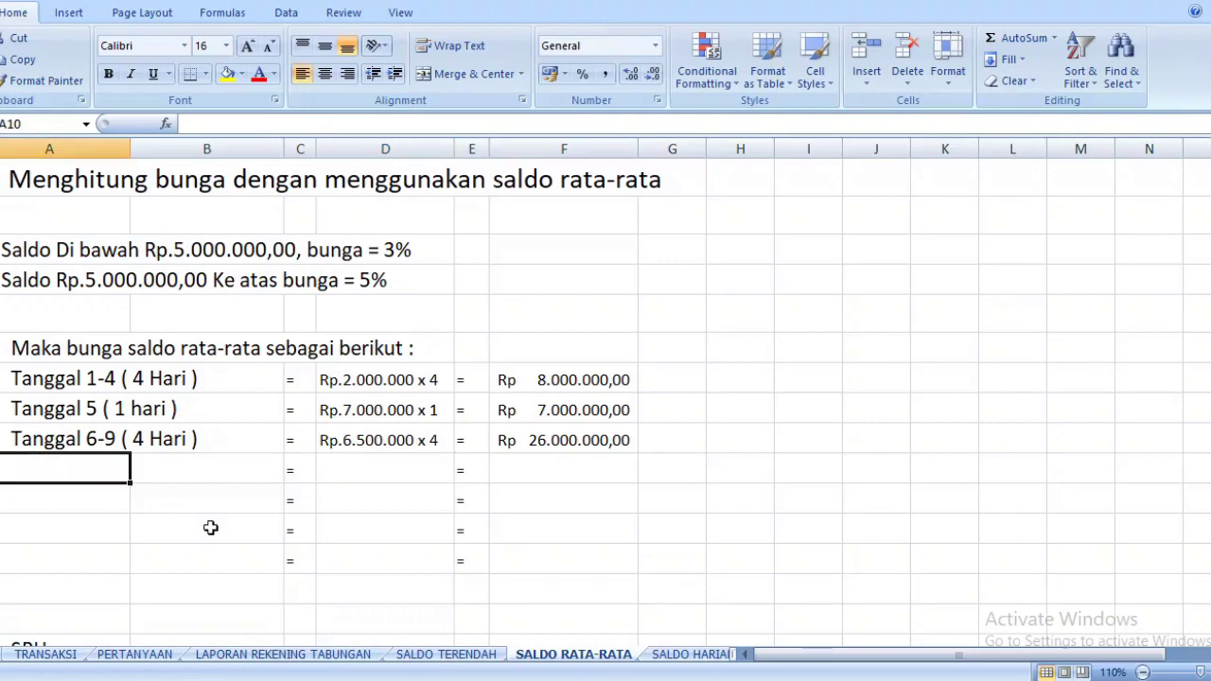
left_click(276, 654)
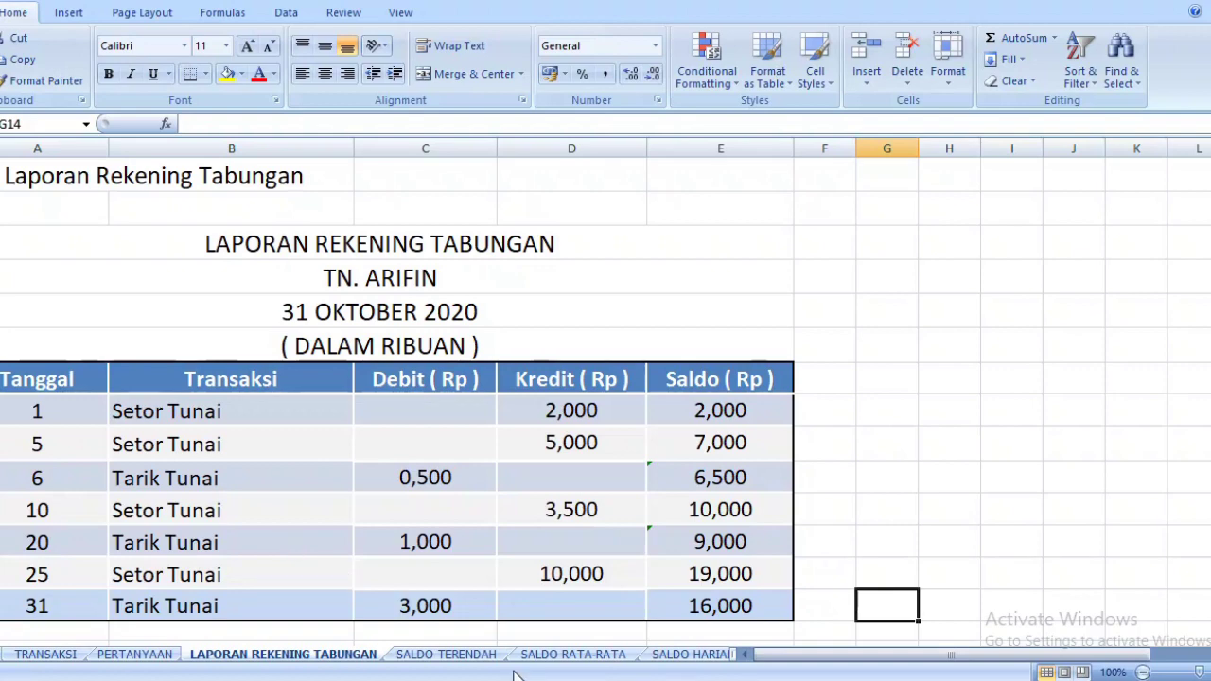
left_click(558, 654)
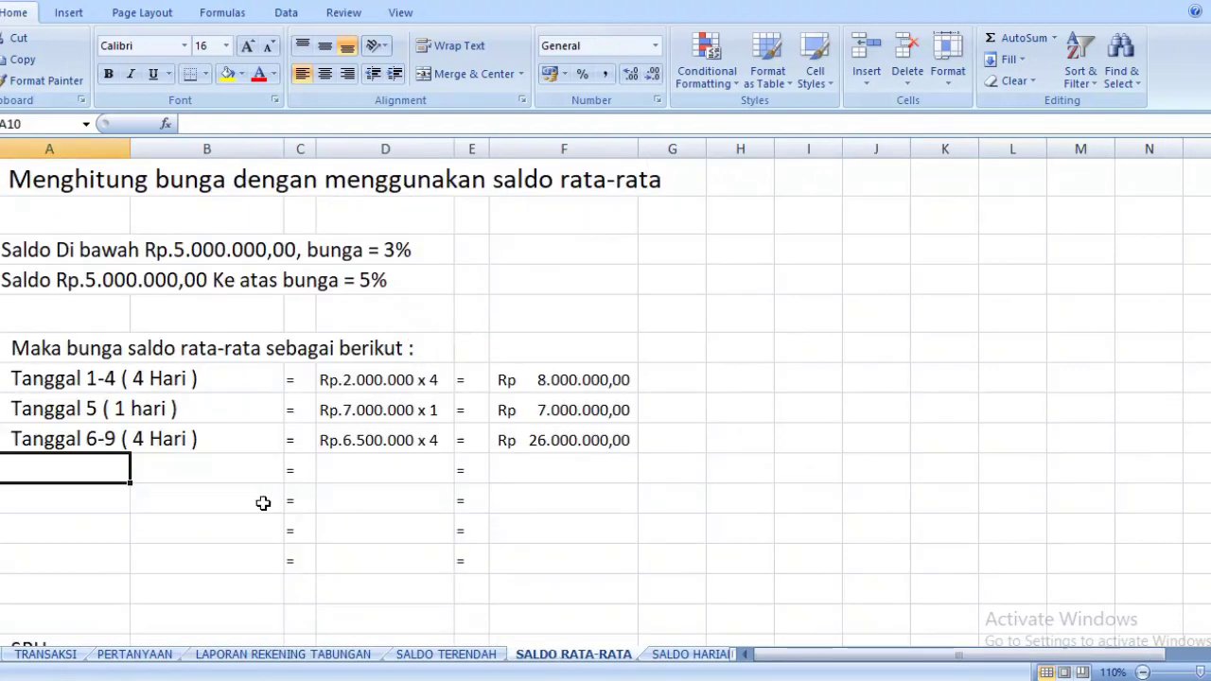
double_click(45, 471)
type("Ta")
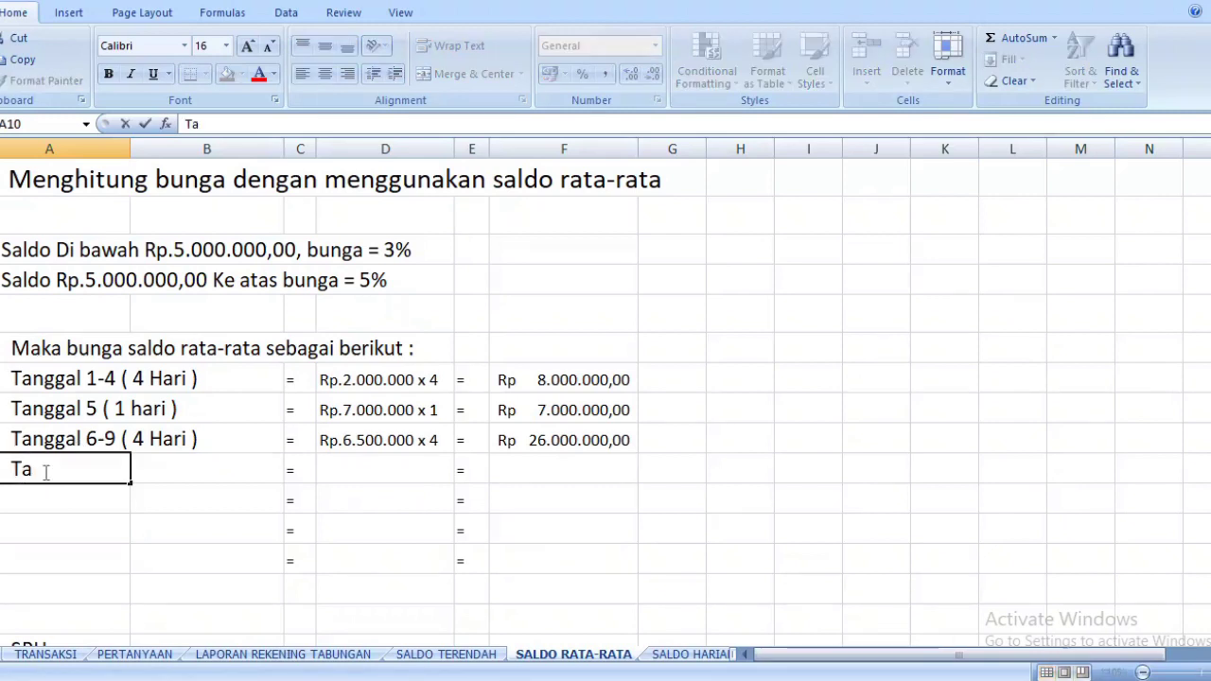
type("nggal 10")
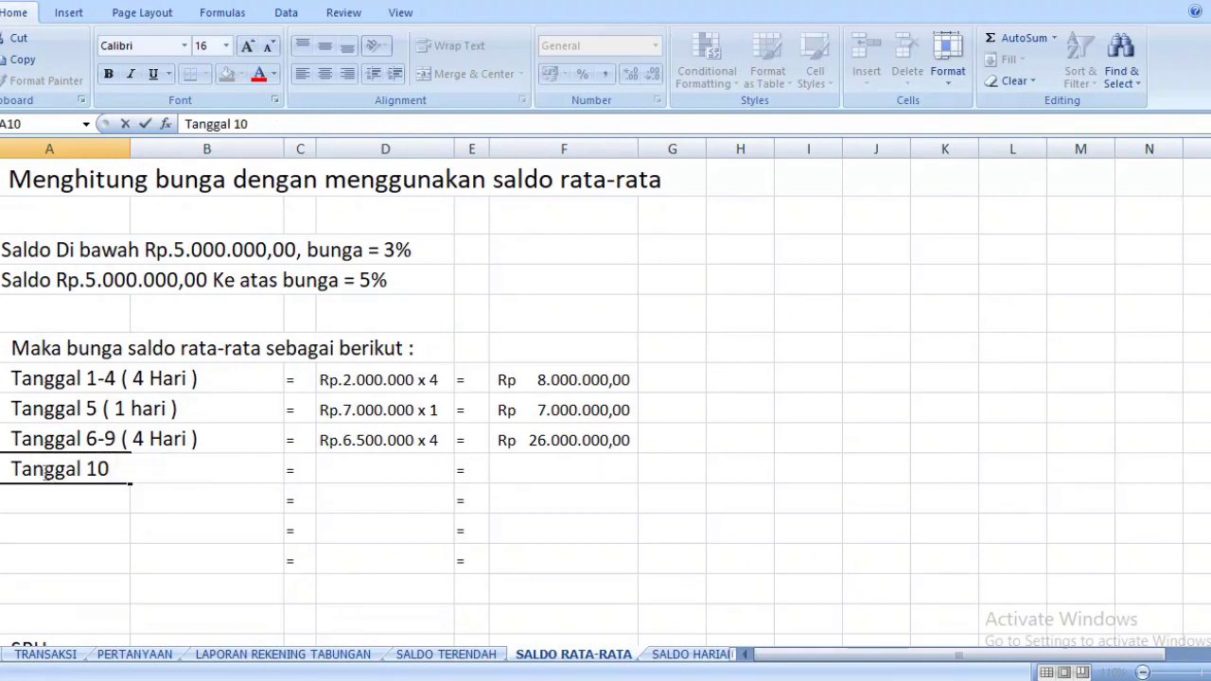
type("-19 ( 10")
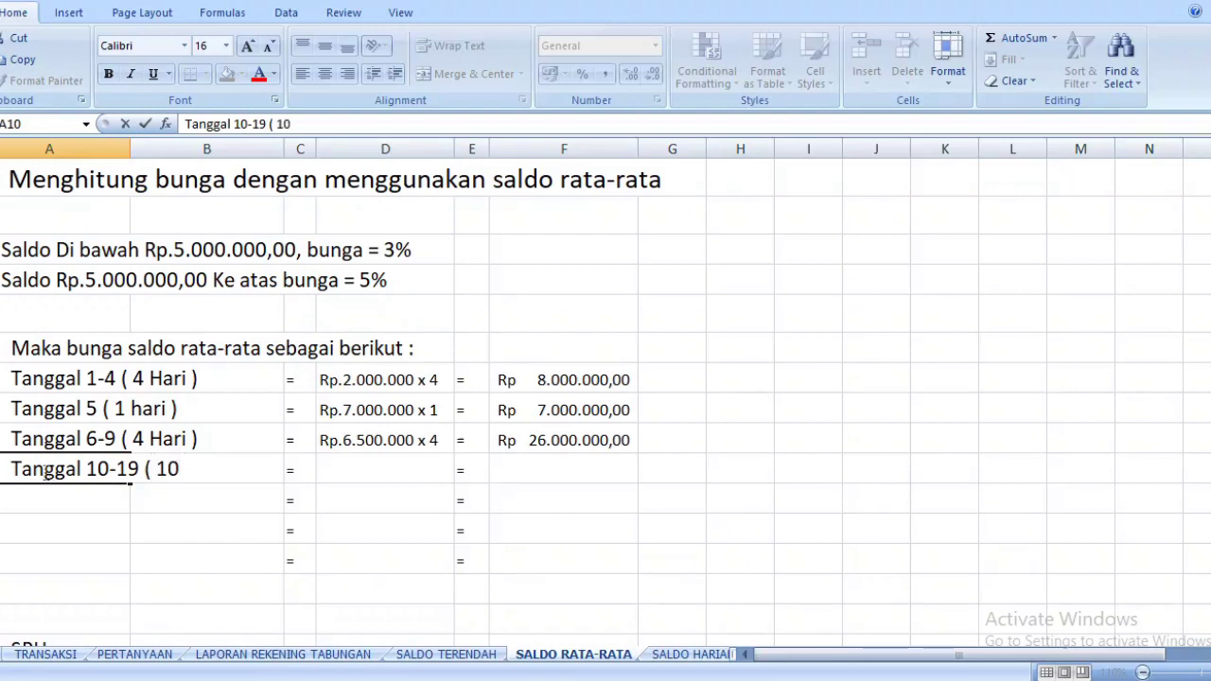
type(" Hari )")
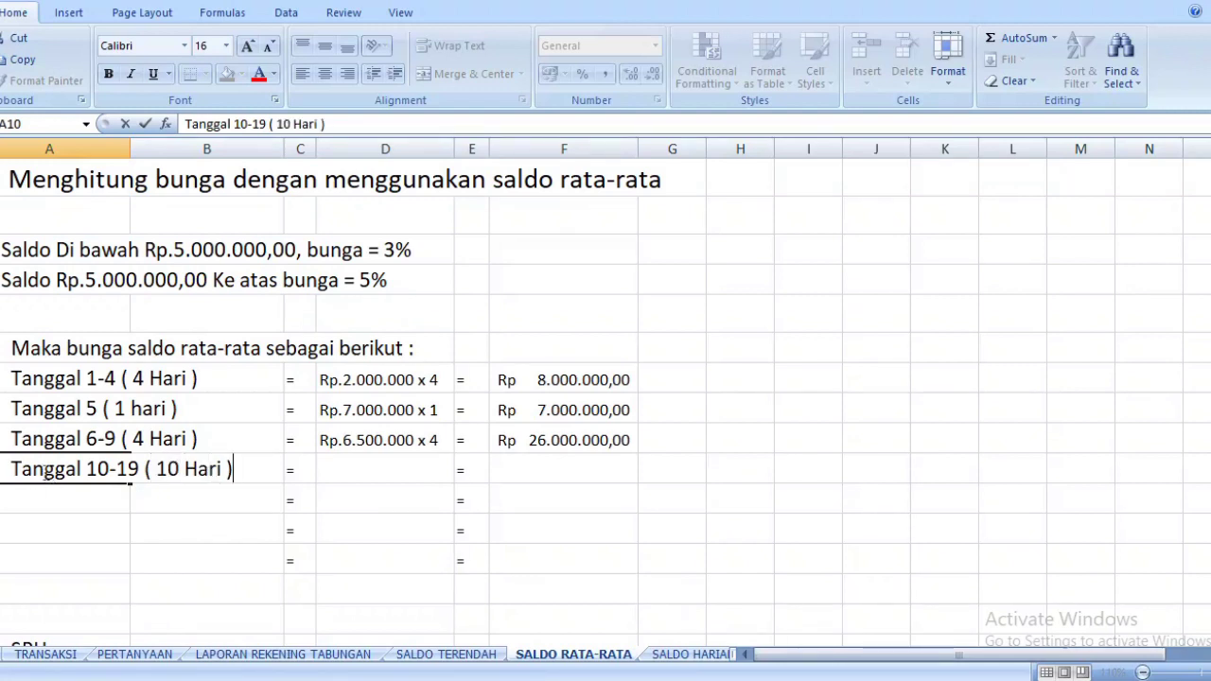
key("Tab")
Check the balance in the savings report, enter Rp.10.000.000 x 10 in D10, and widen column D slightly
key("Tab")
key("Tab")
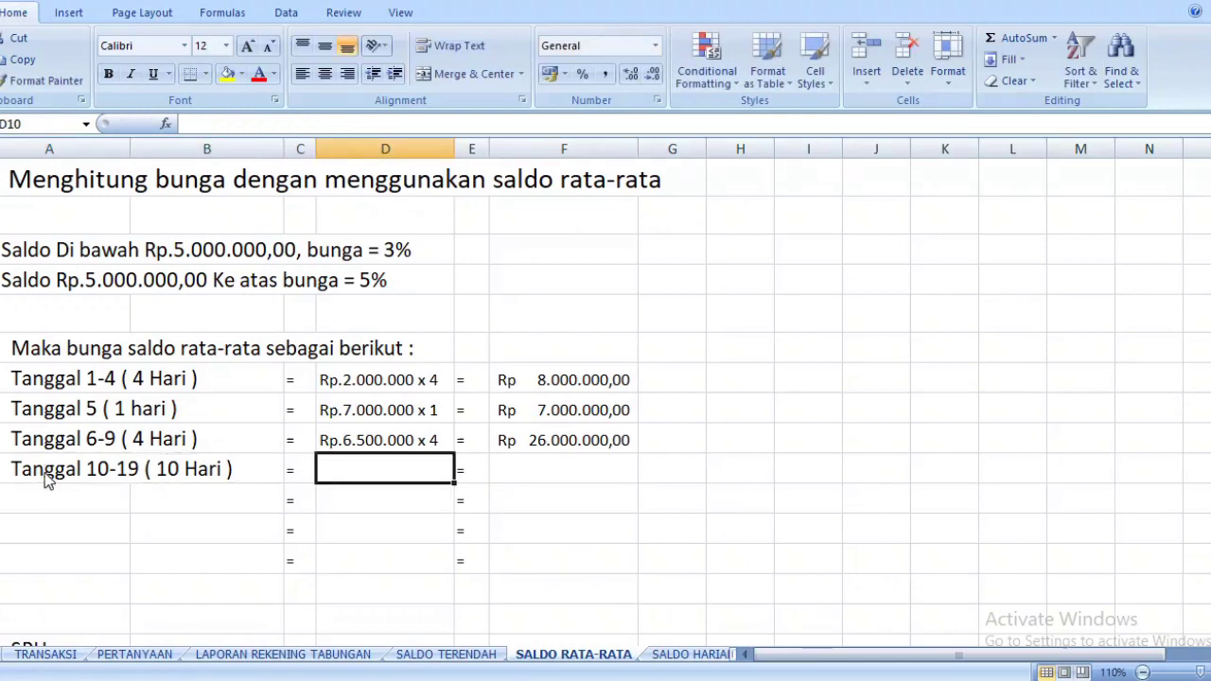
type("Rp.")
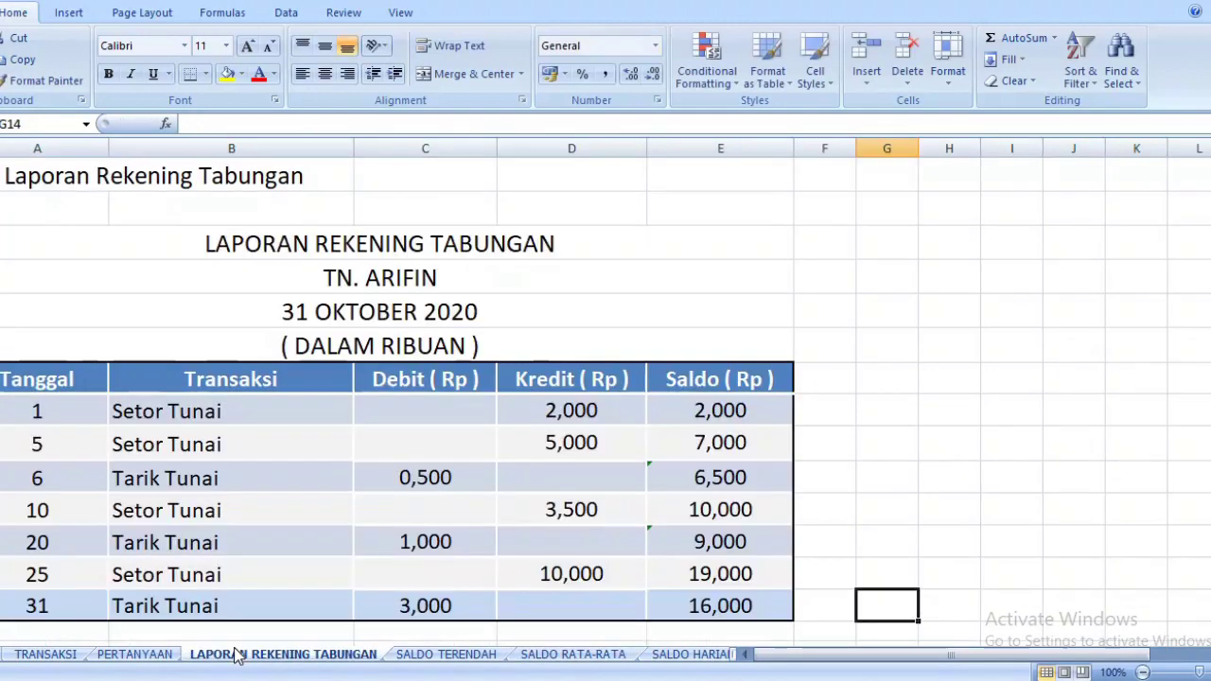
left_click(240, 655)
left_click(542, 655)
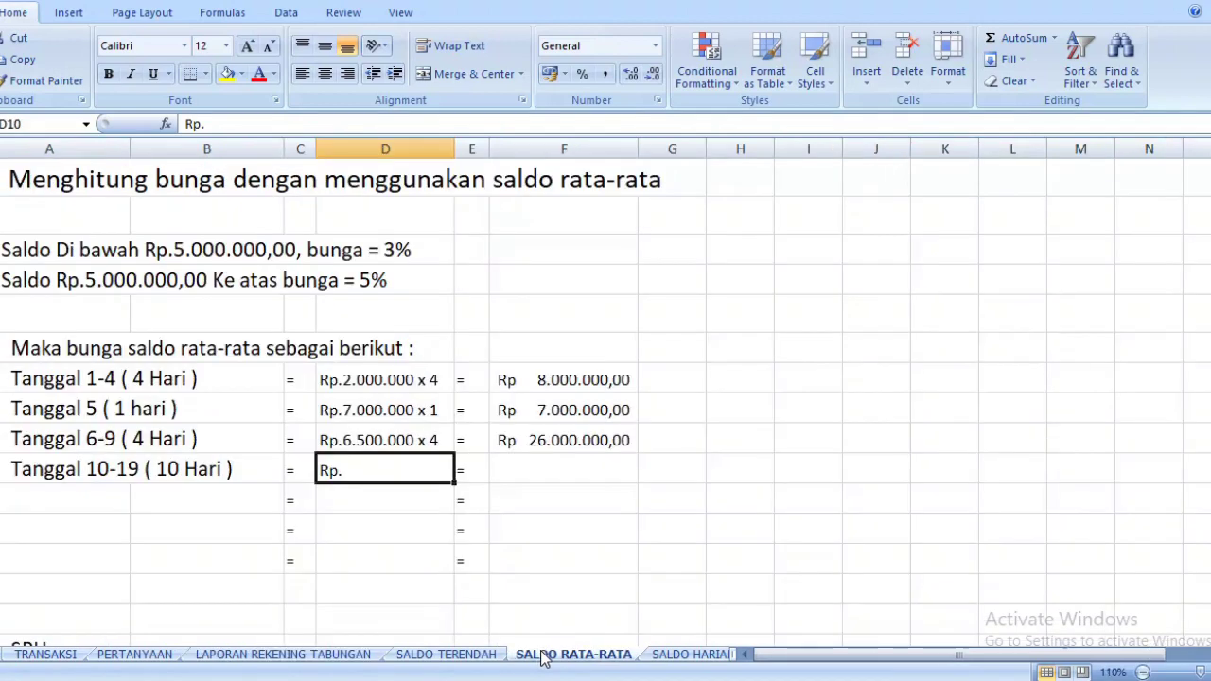
double_click(361, 470)
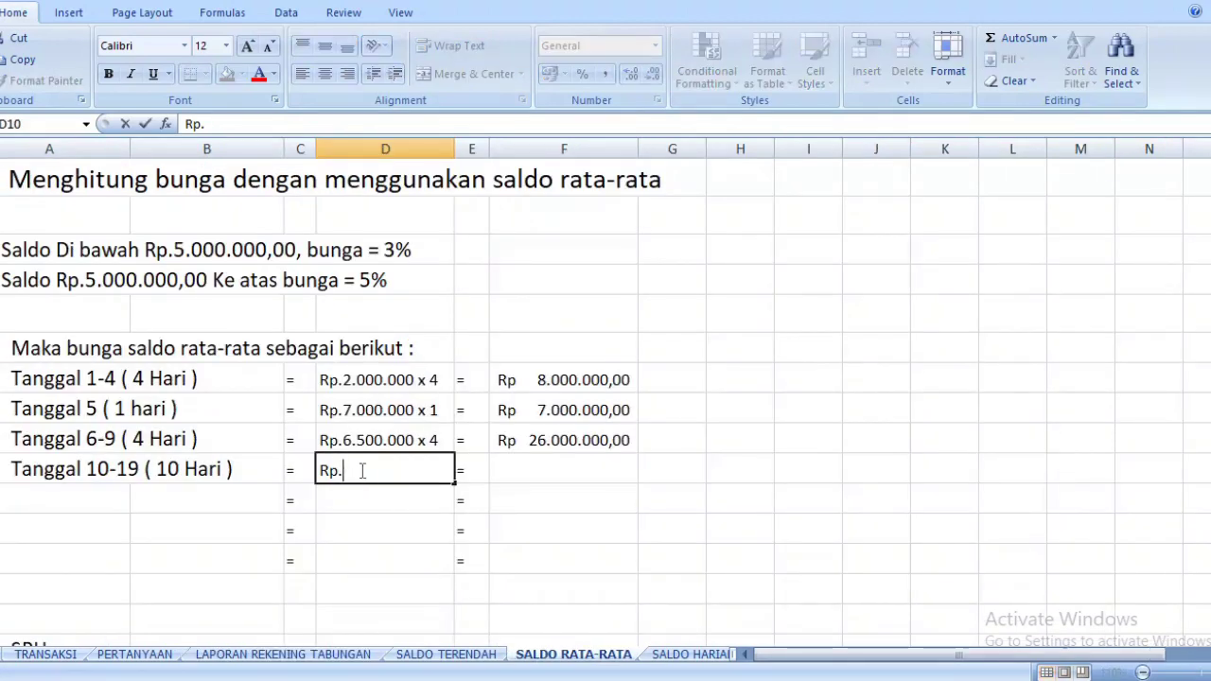
type("10.000")
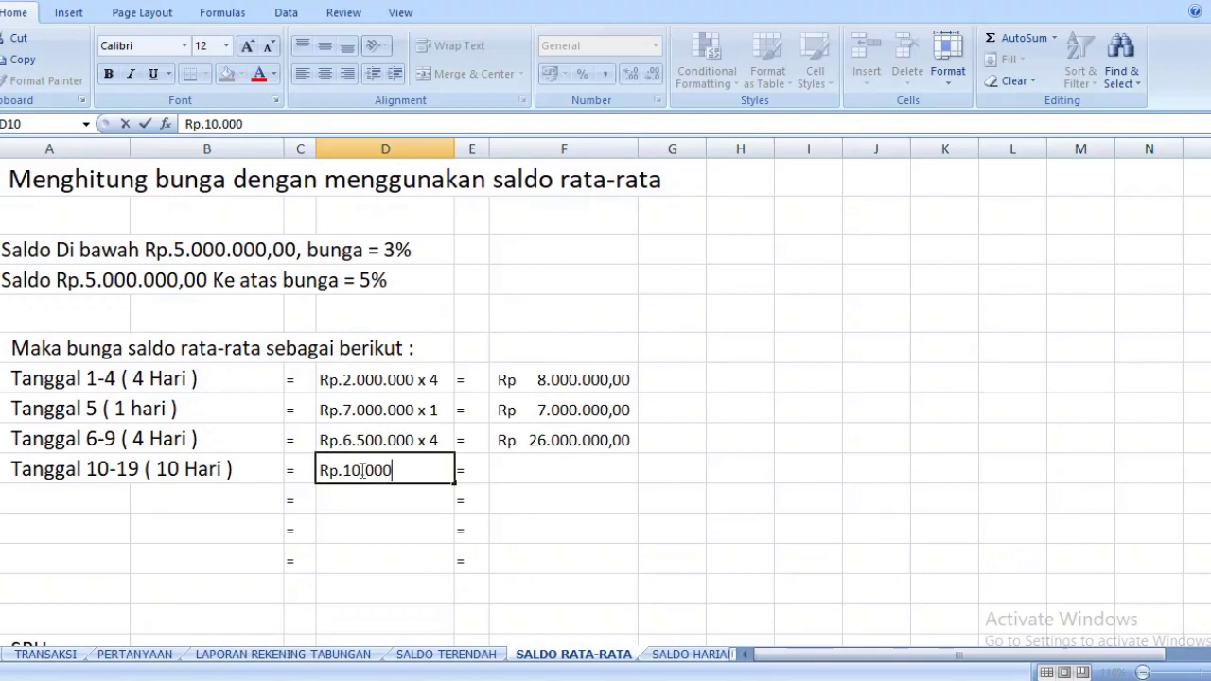
type(".000 x")
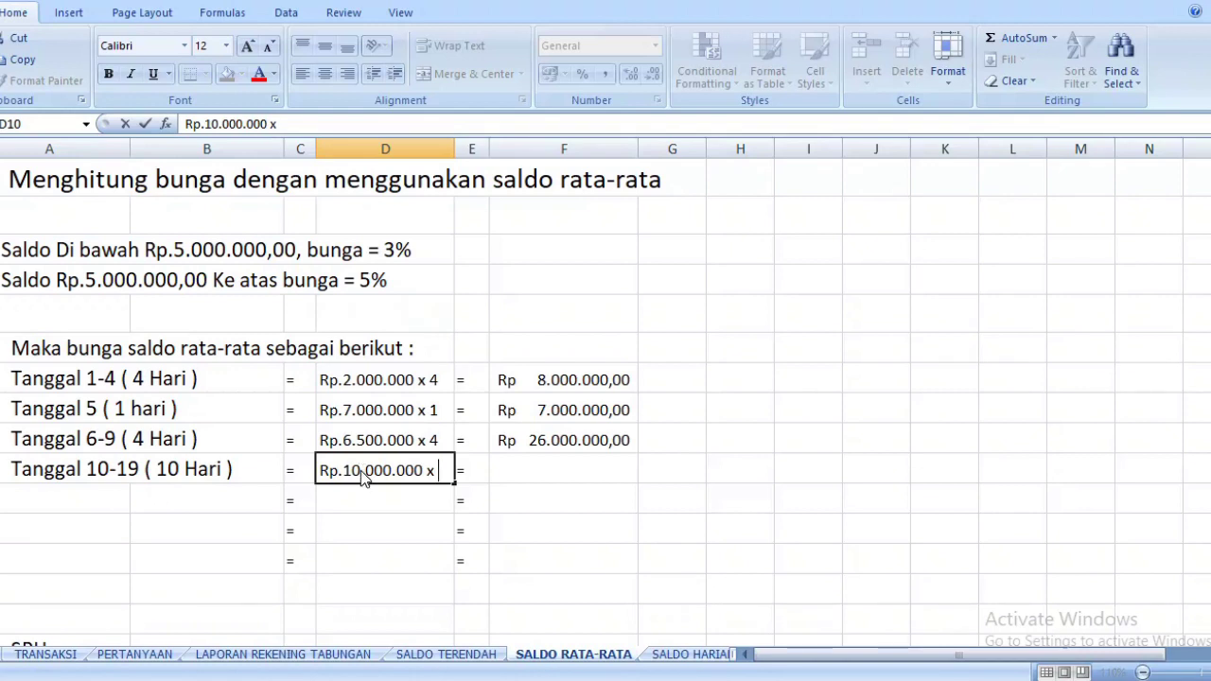
type(" 10")
left_click(449, 149)
left_click_drag(453, 149, 469, 149)
Enter 100000000 without thousands separators in F10 as the result for the Tanggal 10-19 period
left_click(536, 466)
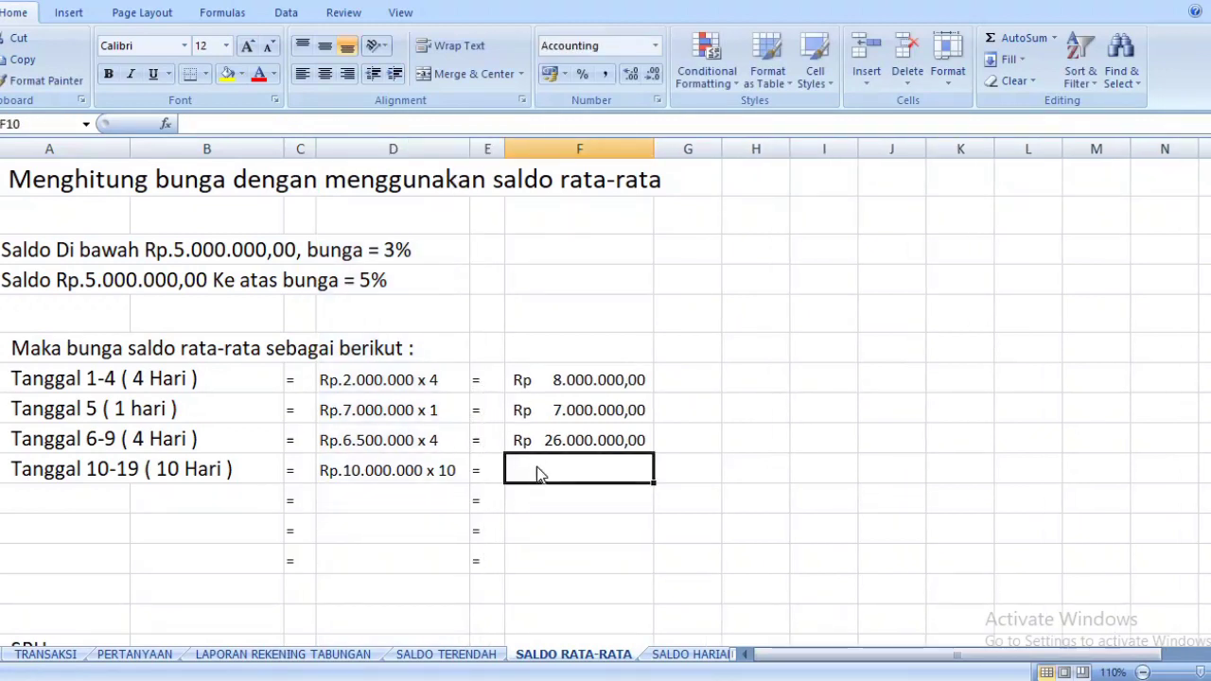
type("100")
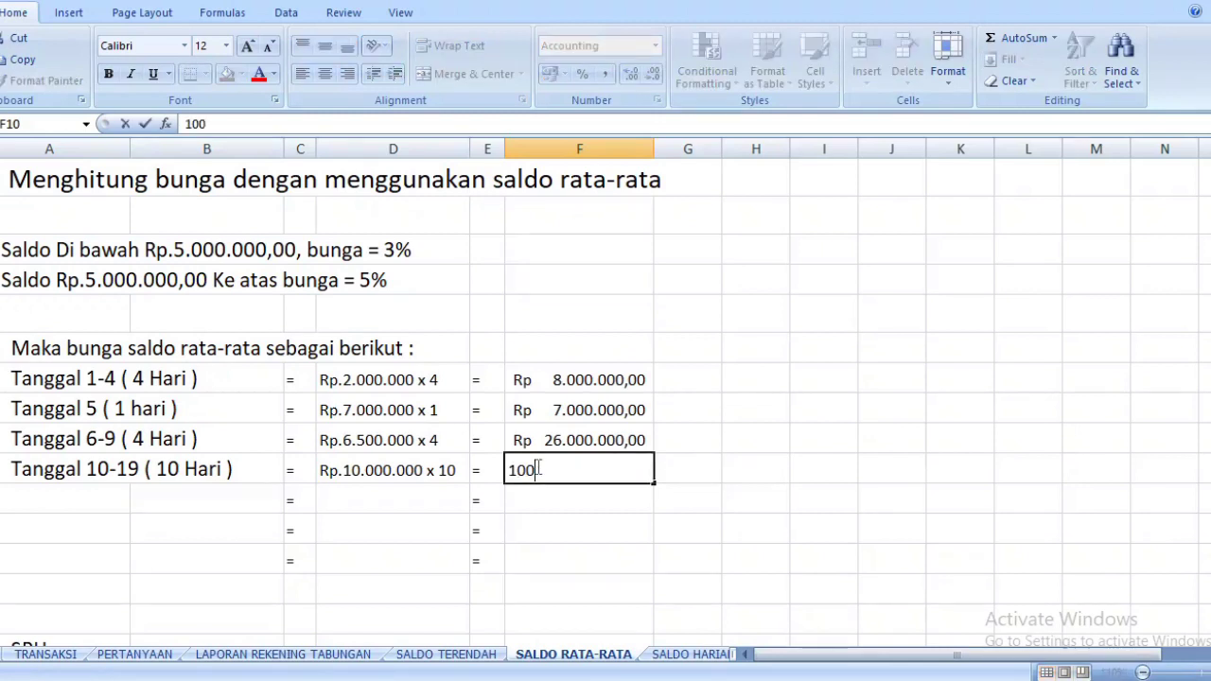
type("000000")
key("Return")
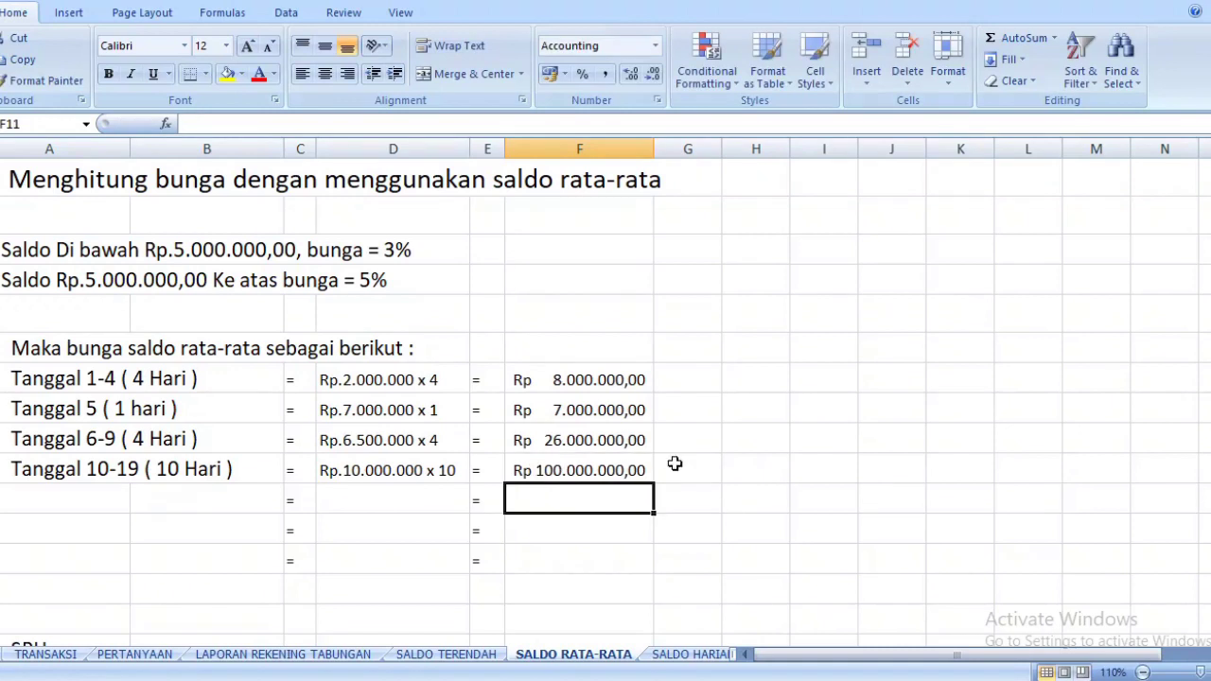
Consult the savings report's transaction dates and enter the fifth period label Tanggal 20-24 ( 5 hari ) in A11
left_click(97, 504)
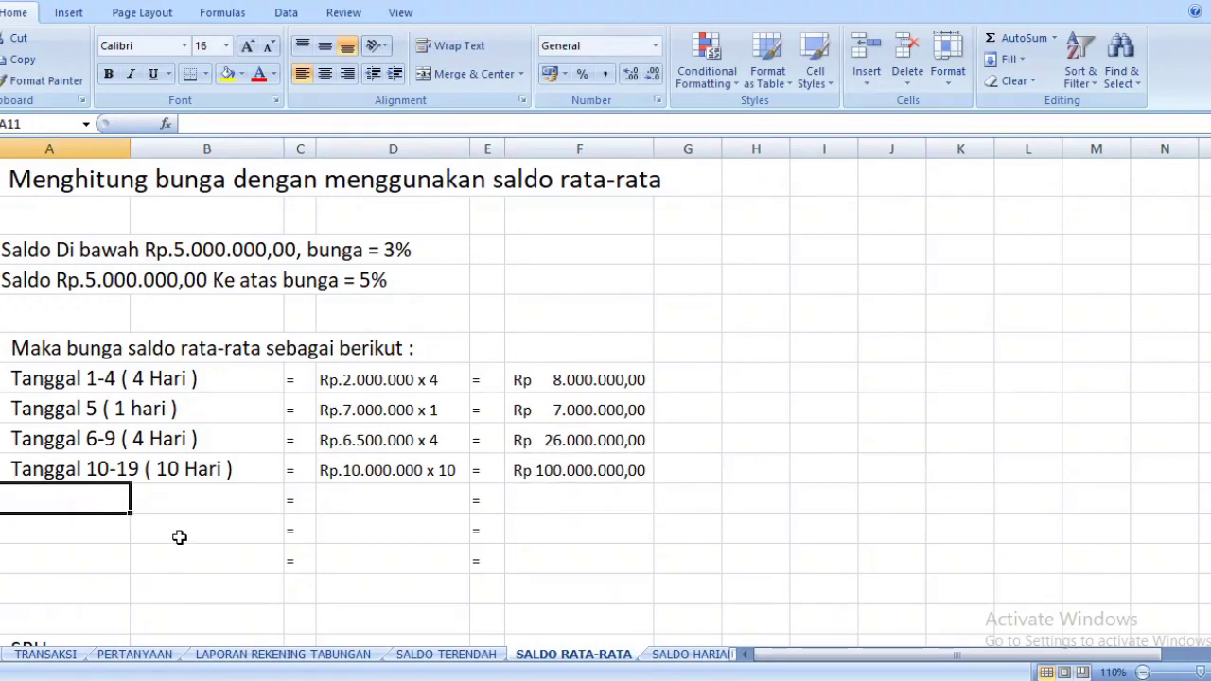
left_click(283, 654)
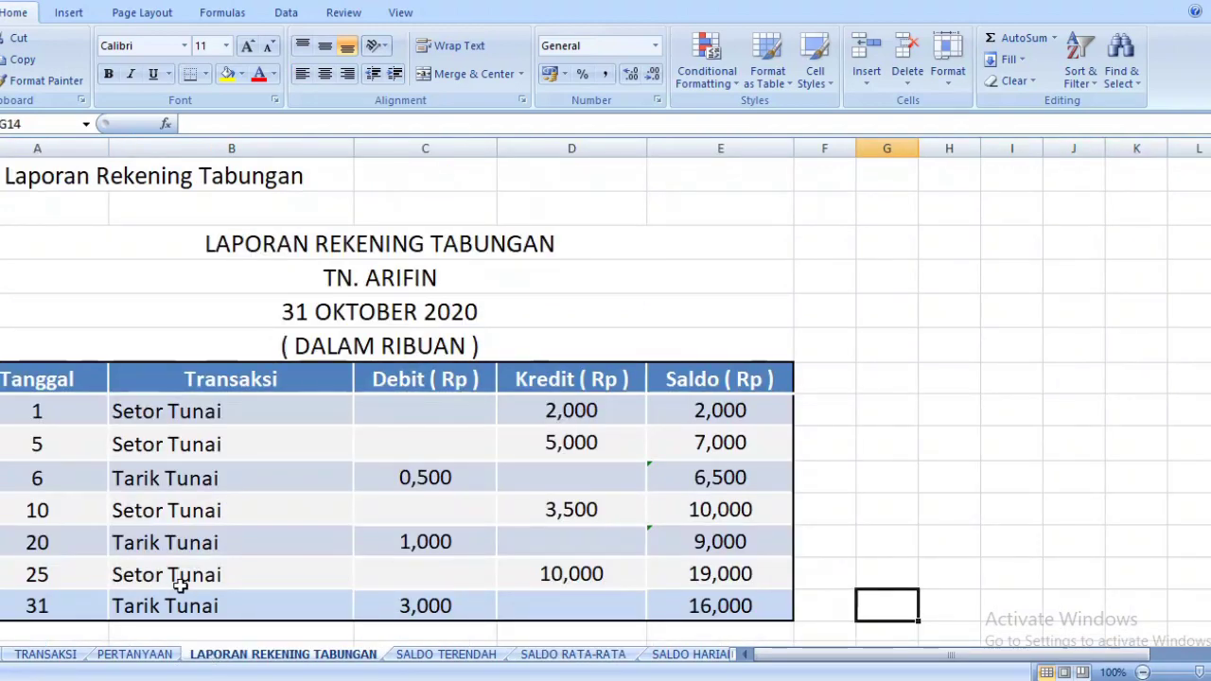
left_click(540, 655)
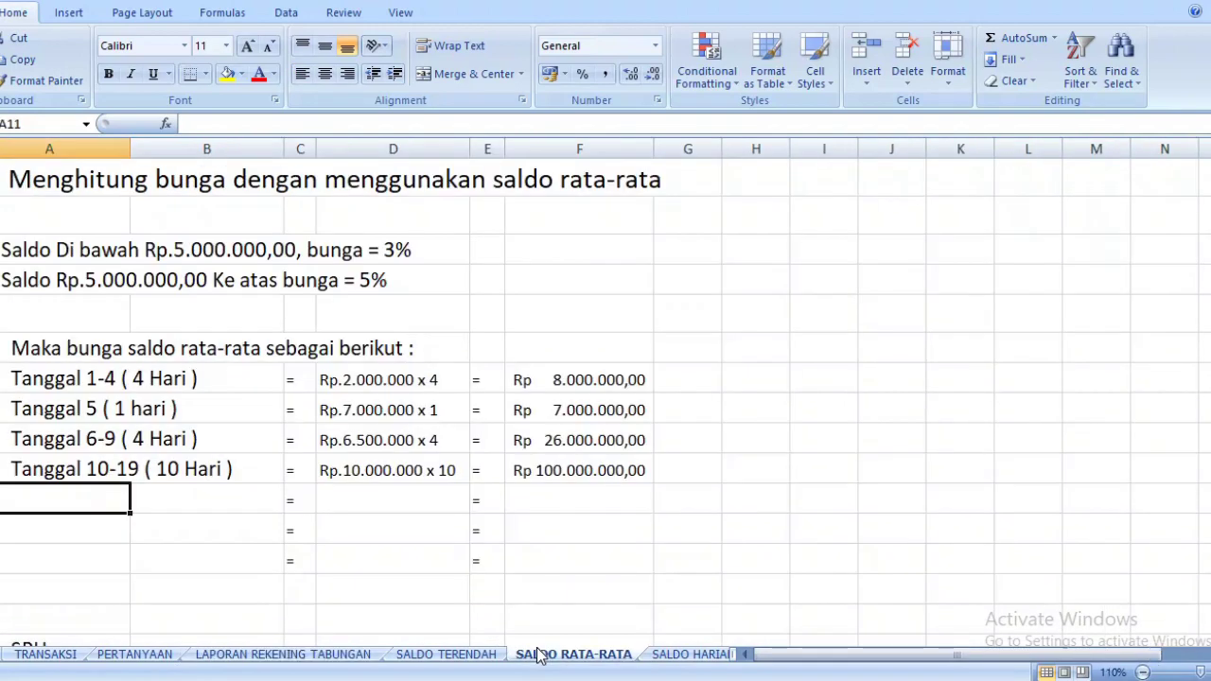
double_click(74, 494)
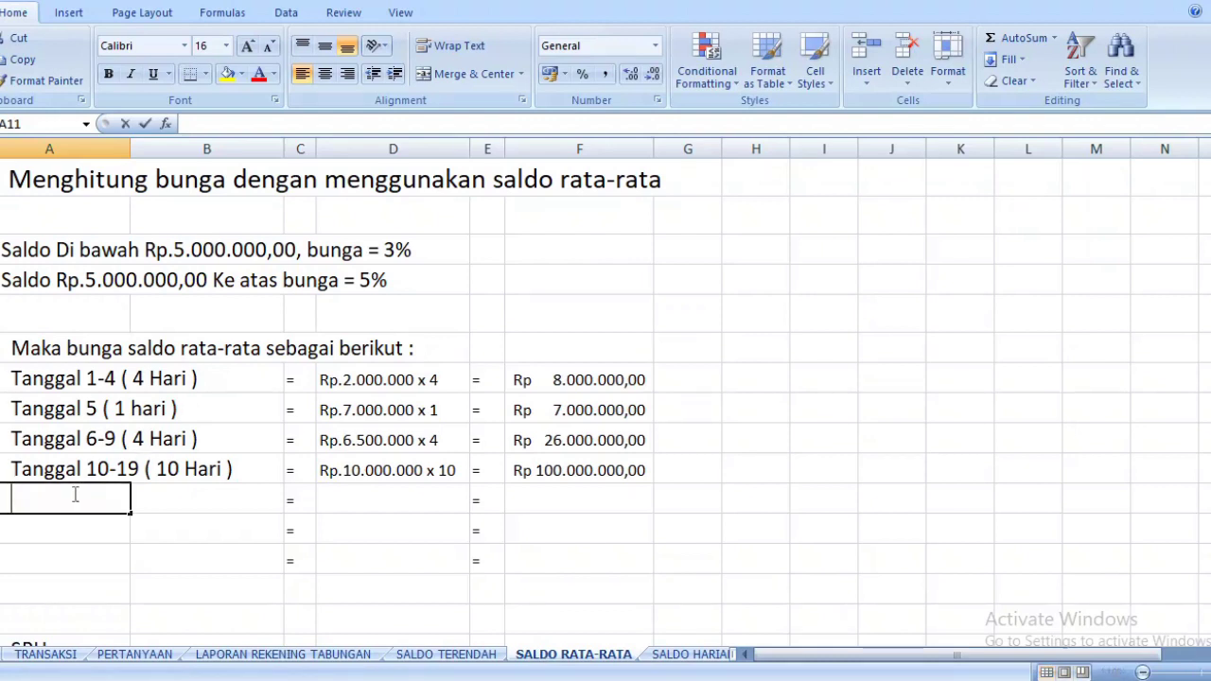
type("Tangga")
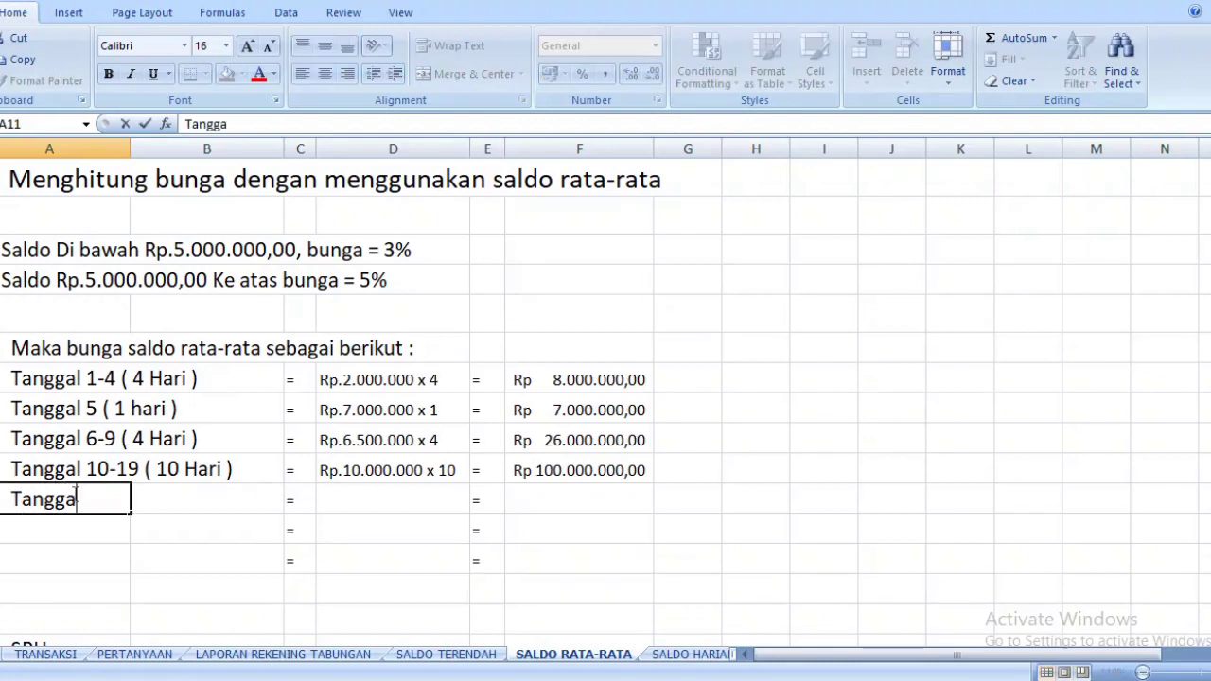
type("l 20")
type("-24")
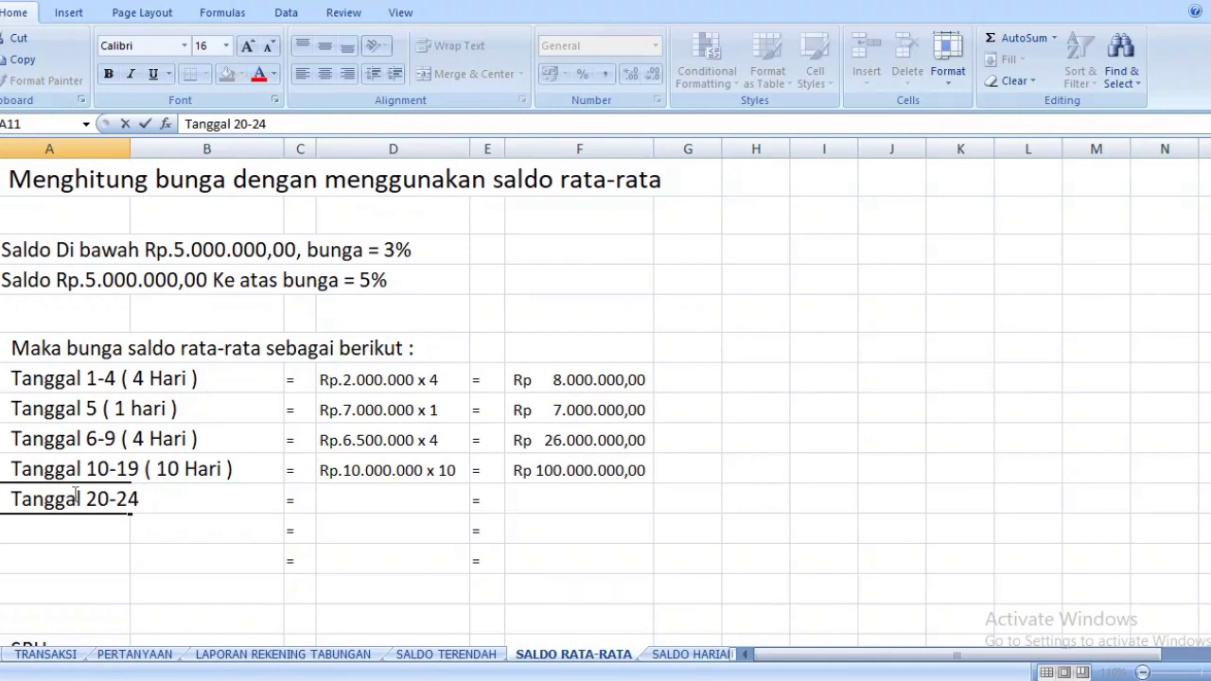
type(" ( 5 ha")
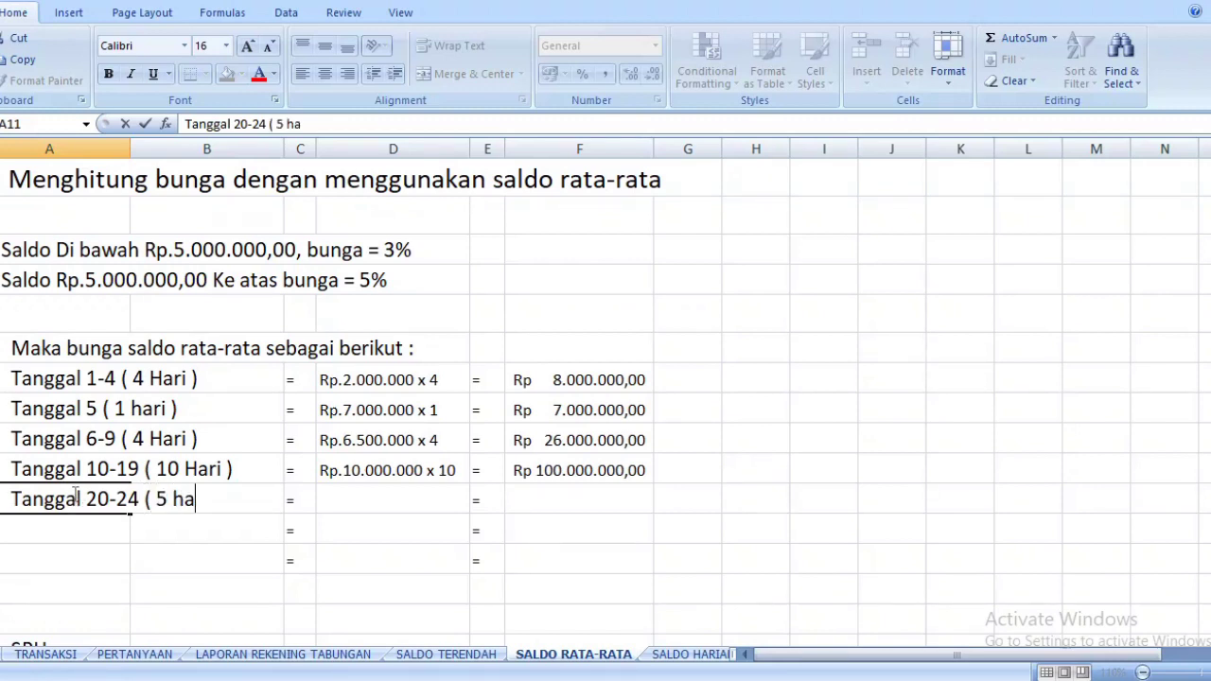
type("ri )")
Check the balance for the 20th in the savings report and enter Rp.9.000.000 x 5 in D11
left_click(361, 500)
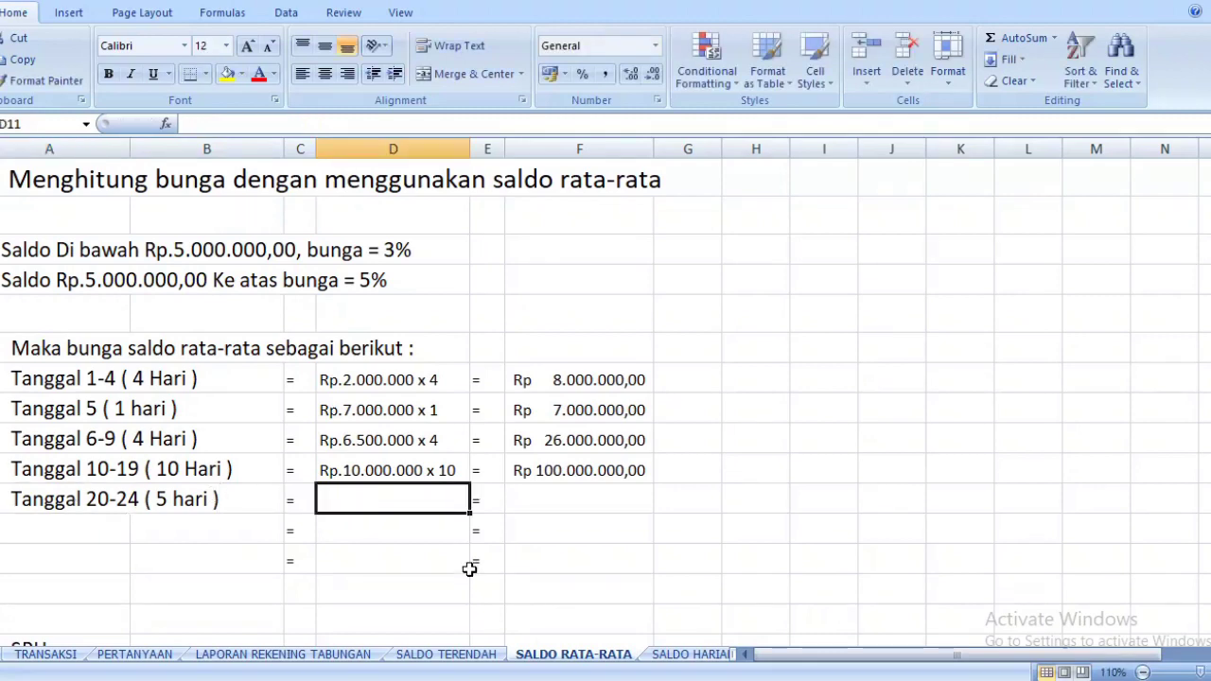
left_click(301, 654)
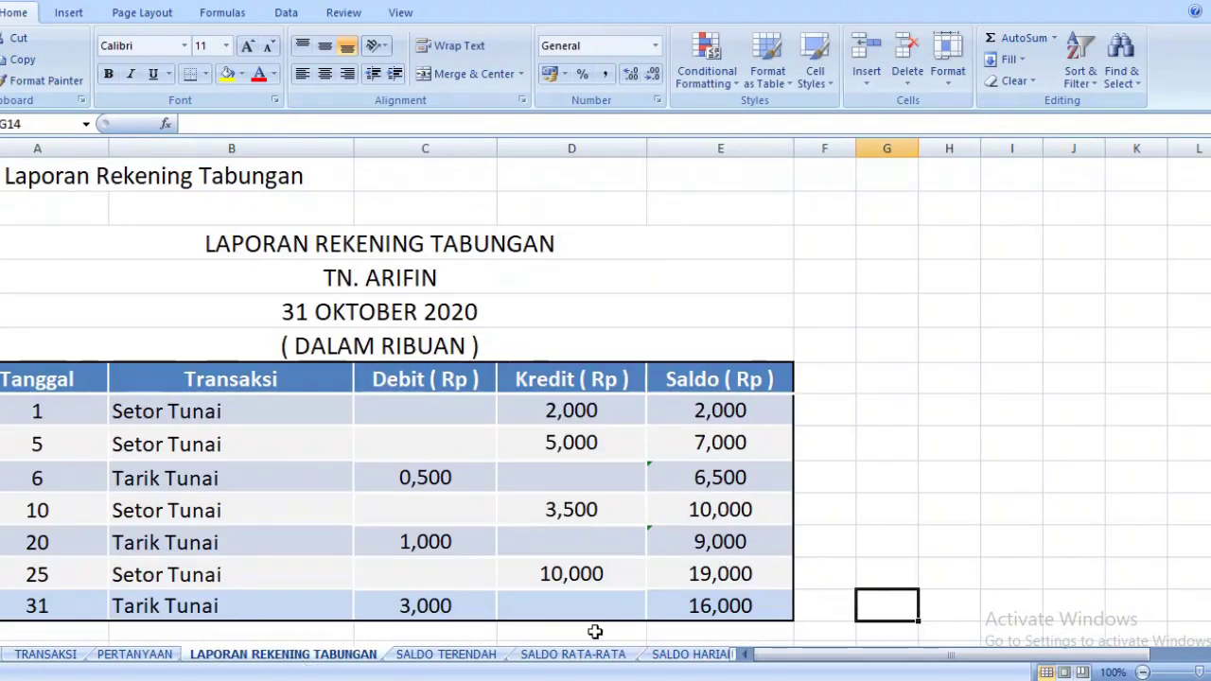
left_click(568, 655)
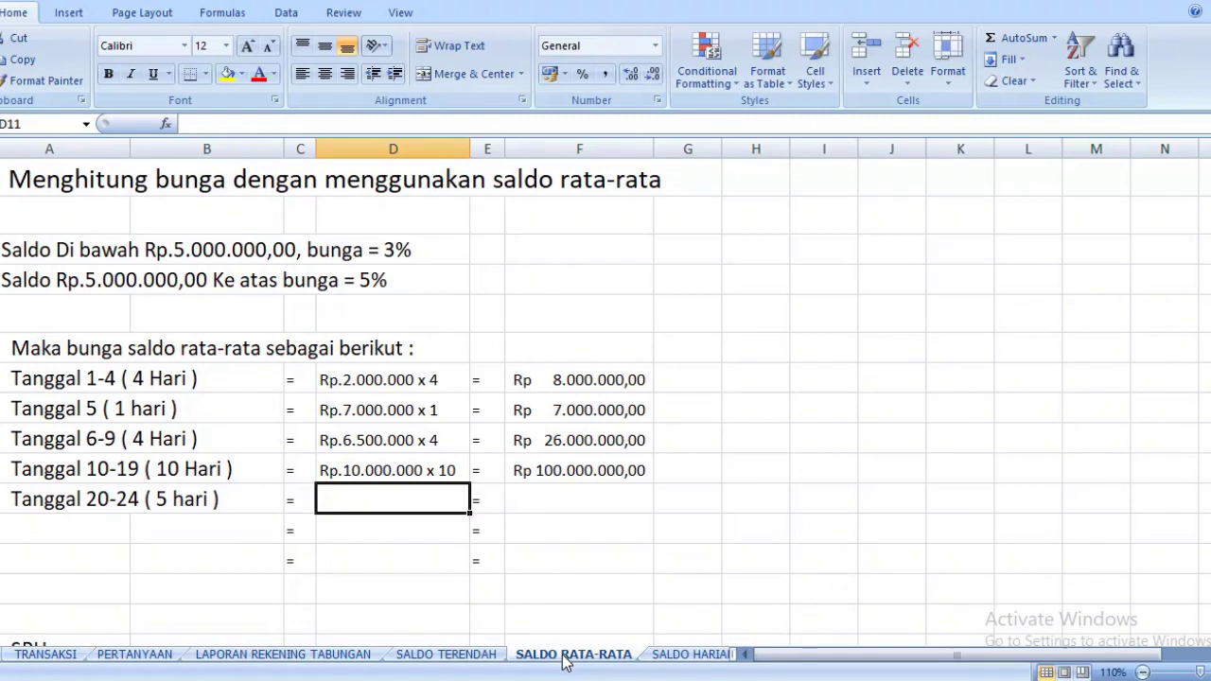
type("R")
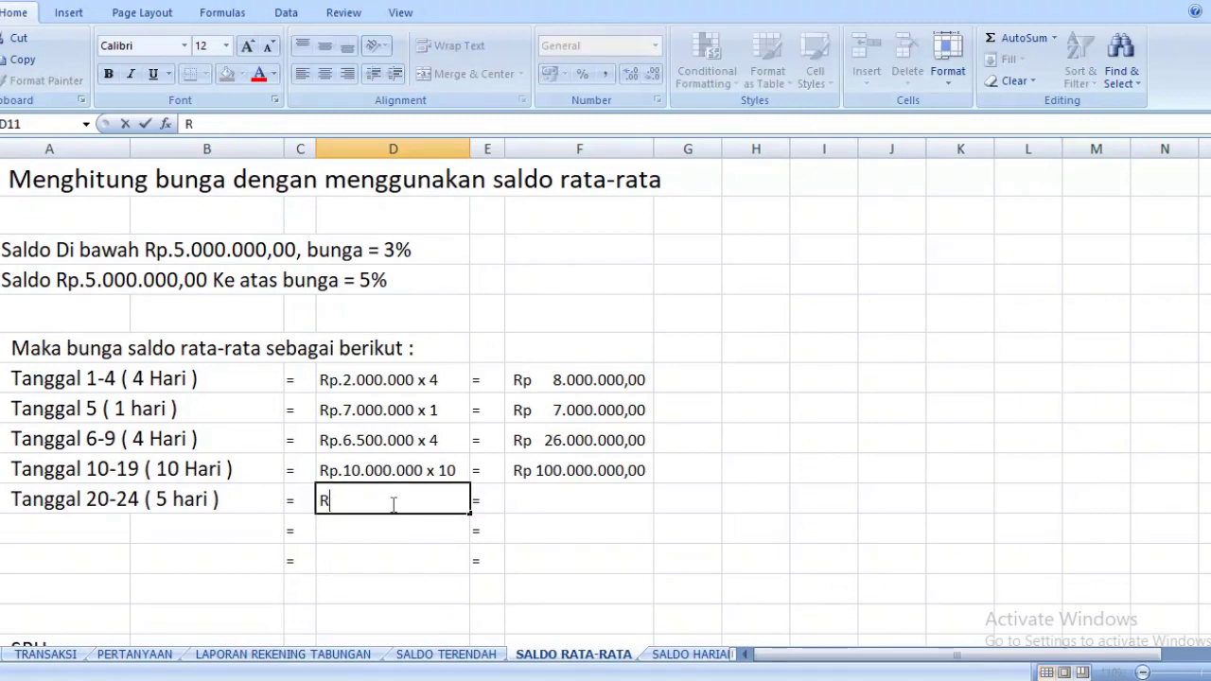
type("p.9.000.000")
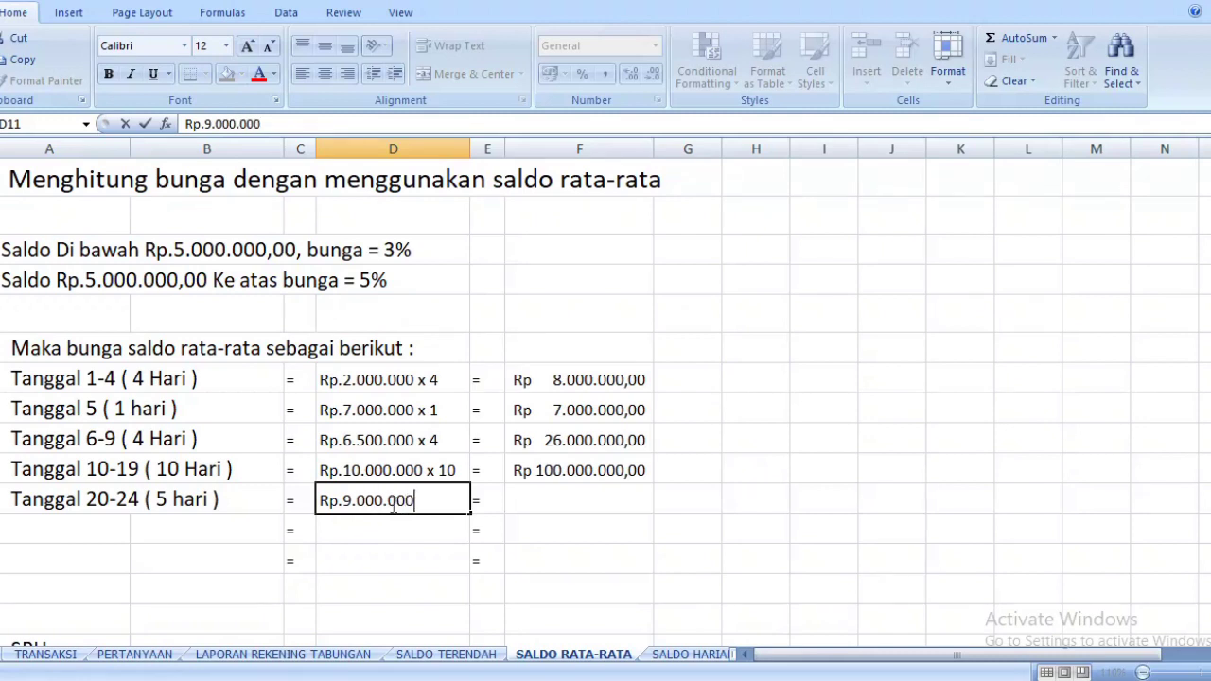
type(" x 5")
Enter 45000000 without thousands separators in F11 as the result for the Tanggal 20-24 period
left_click(508, 502)
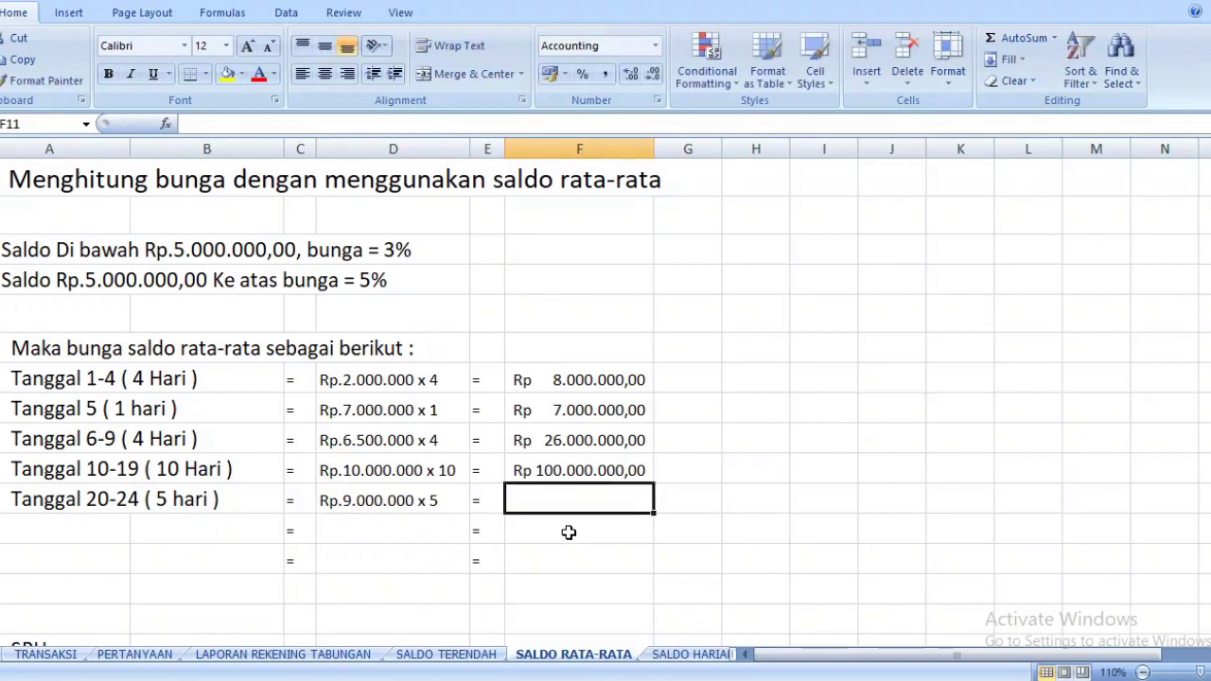
type("45000000")
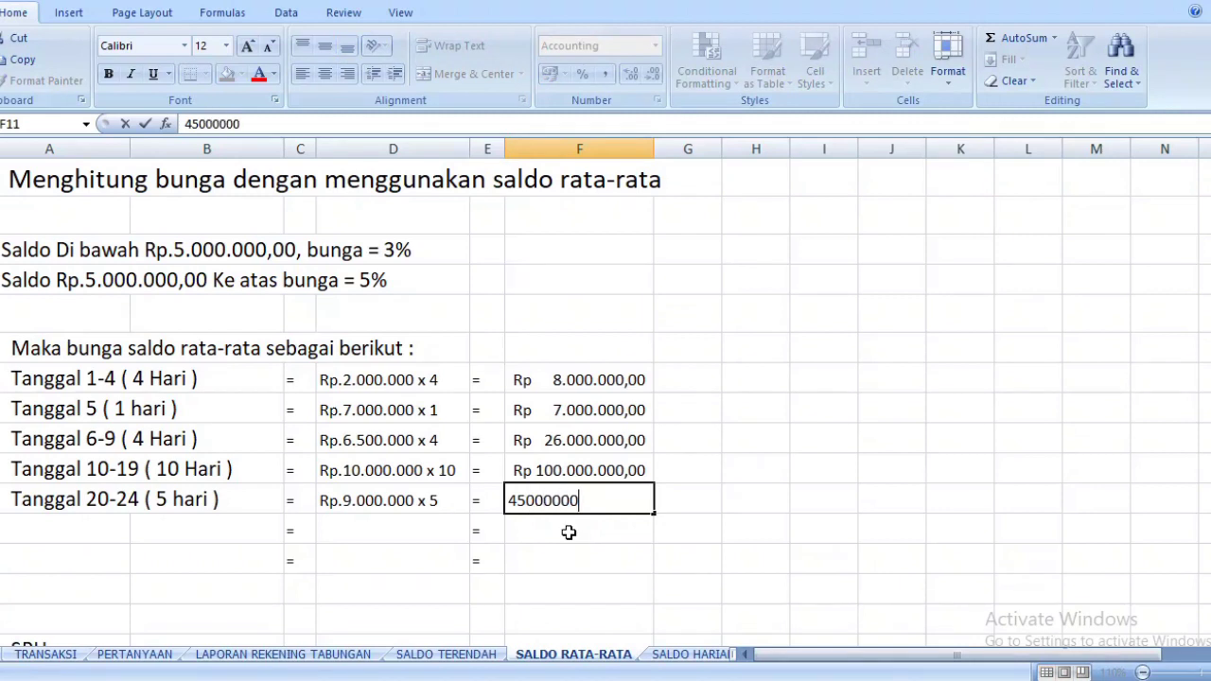
key("Return")
key("Left")
key("Left")
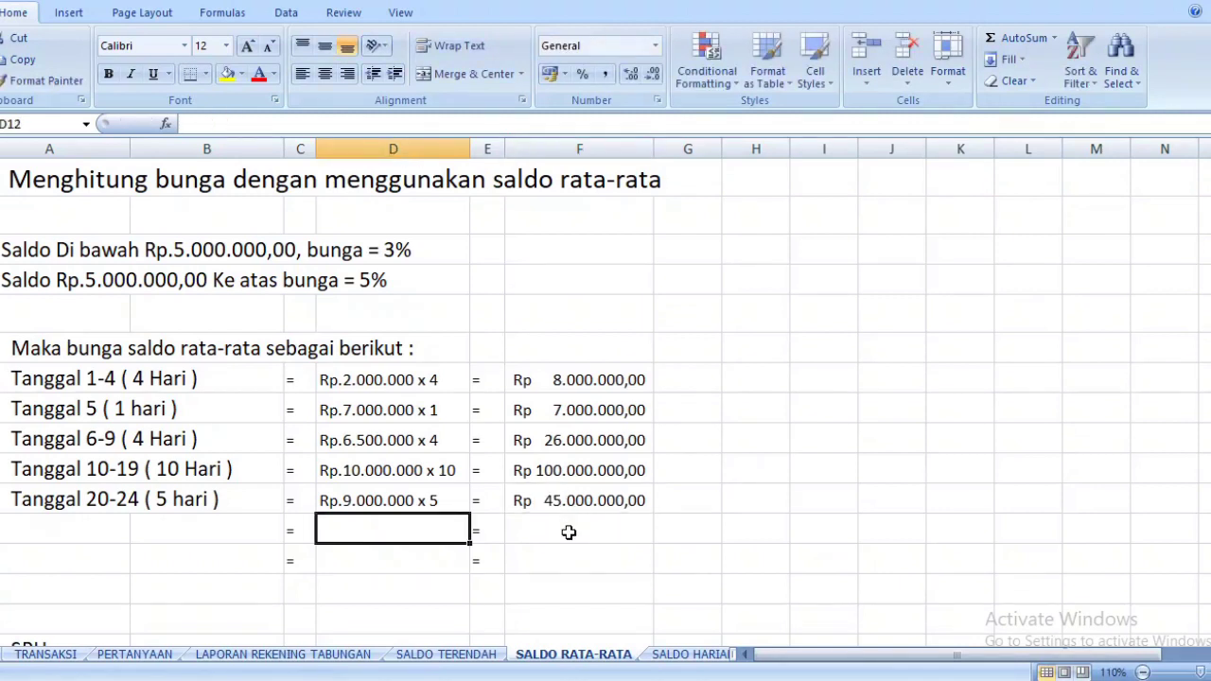
Enter the sixth period label Tanggal 25-30 ( 6 Hari ) in A12, consulting the savings report's transaction dates for the end date
left_click(63, 506)
double_click(55, 530)
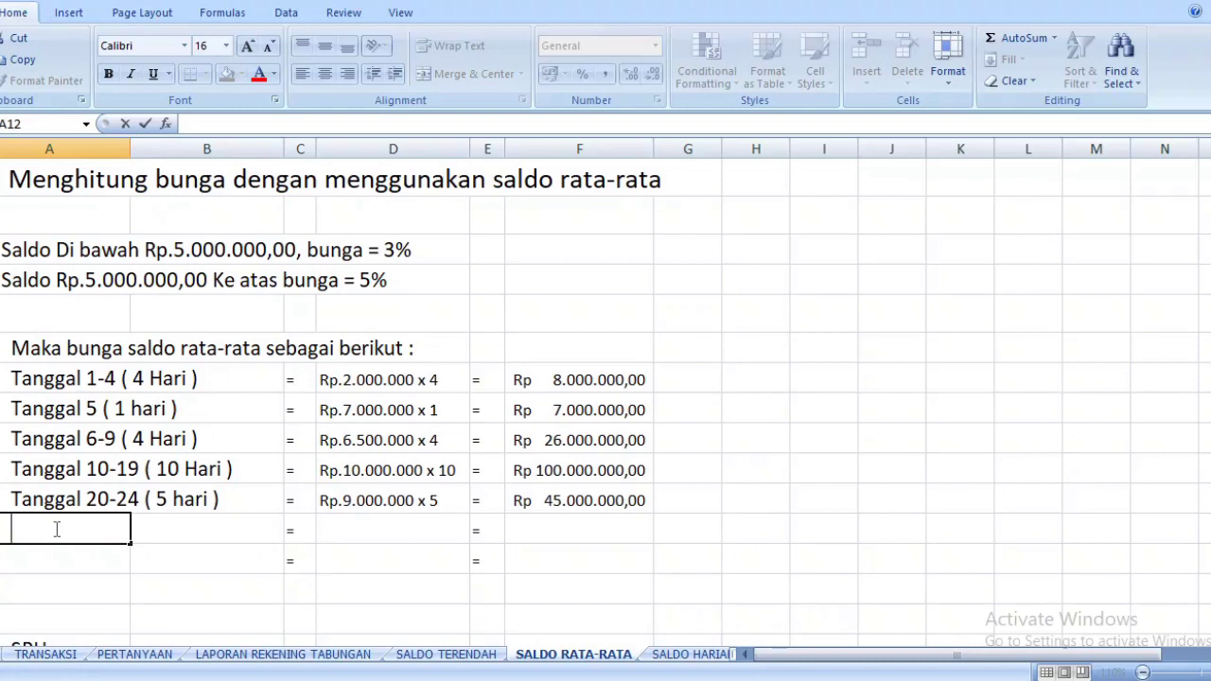
type("Tangg")
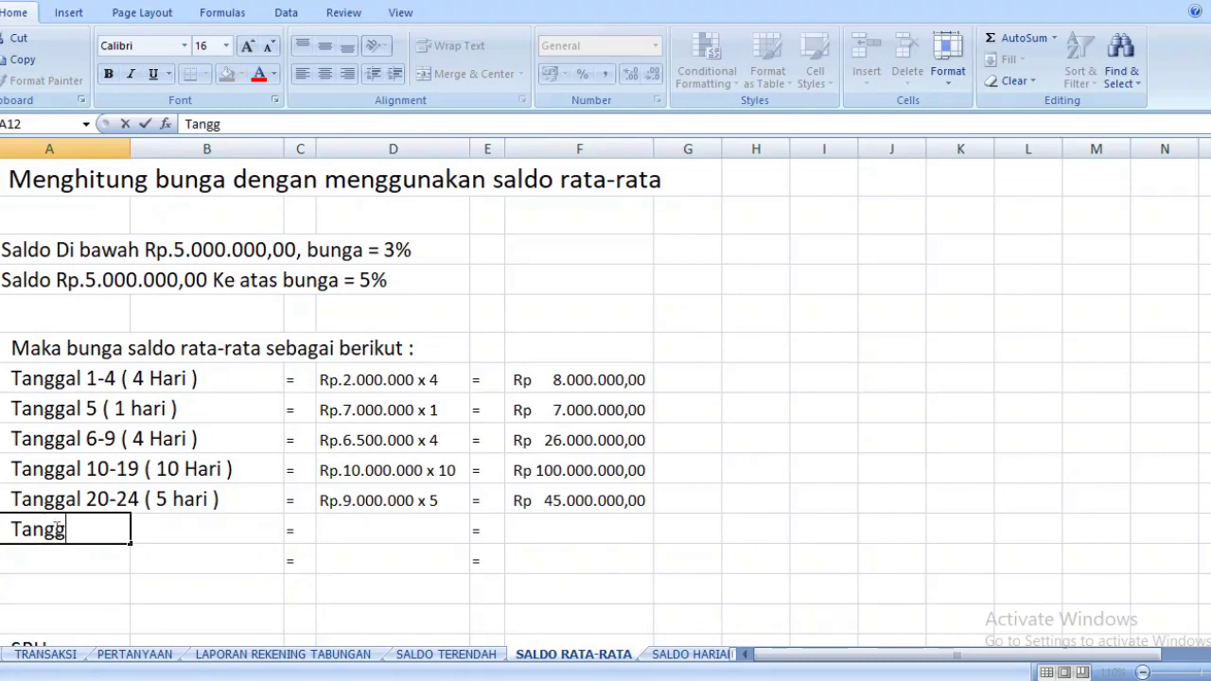
type("al 25")
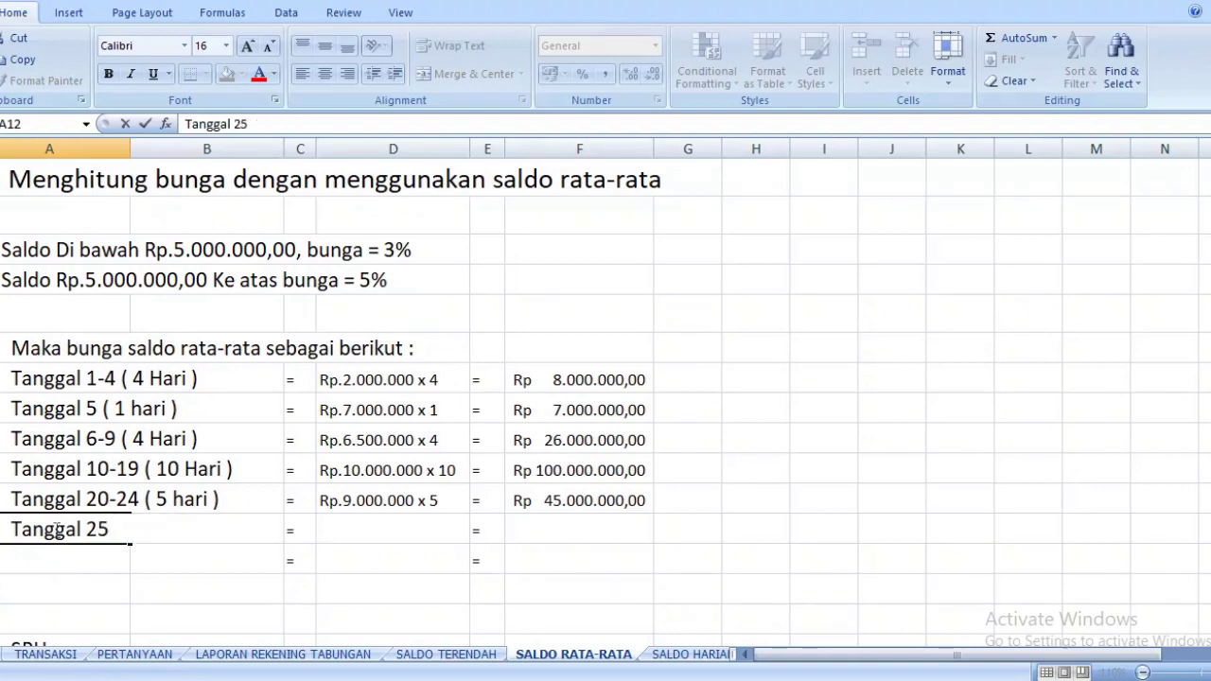
left_click(288, 654)
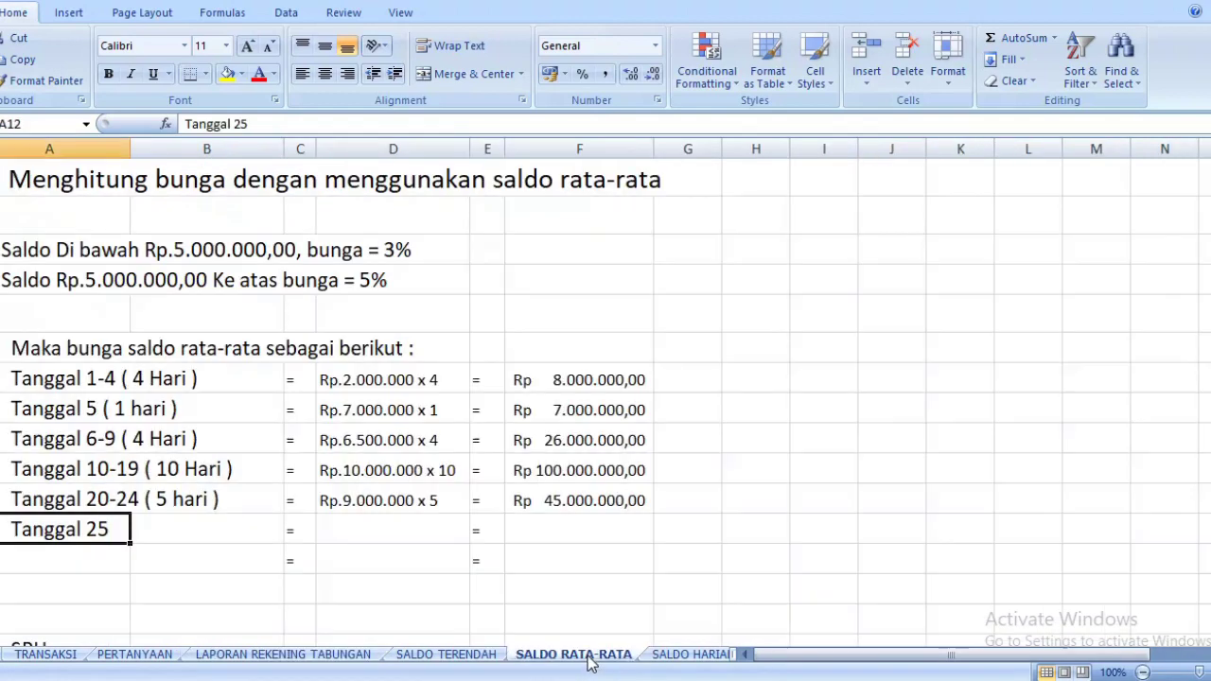
left_click(593, 655)
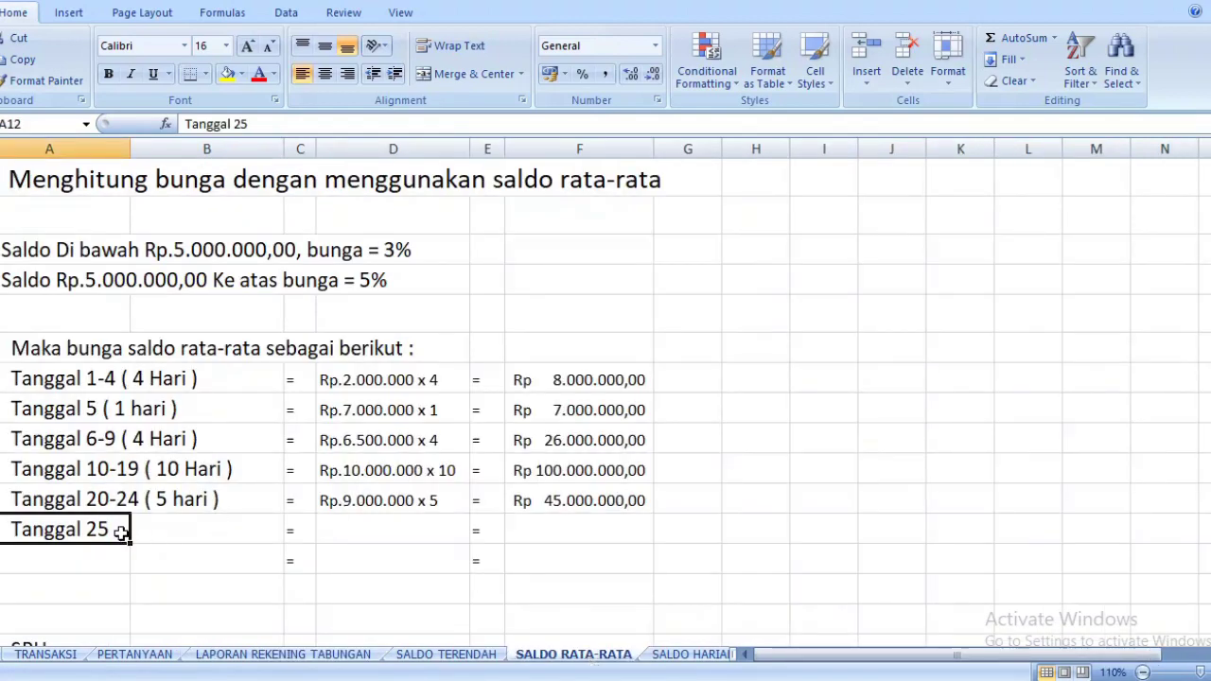
double_click(118, 531)
type("-30")
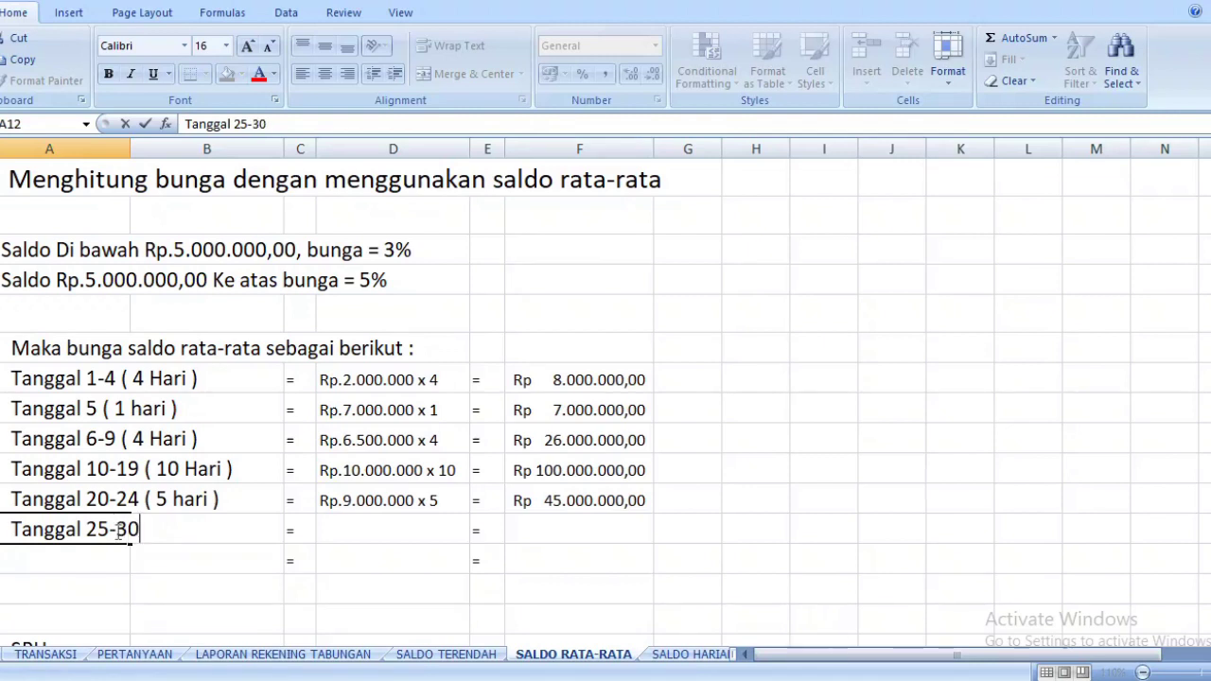
type(" ( 6 Hari )")
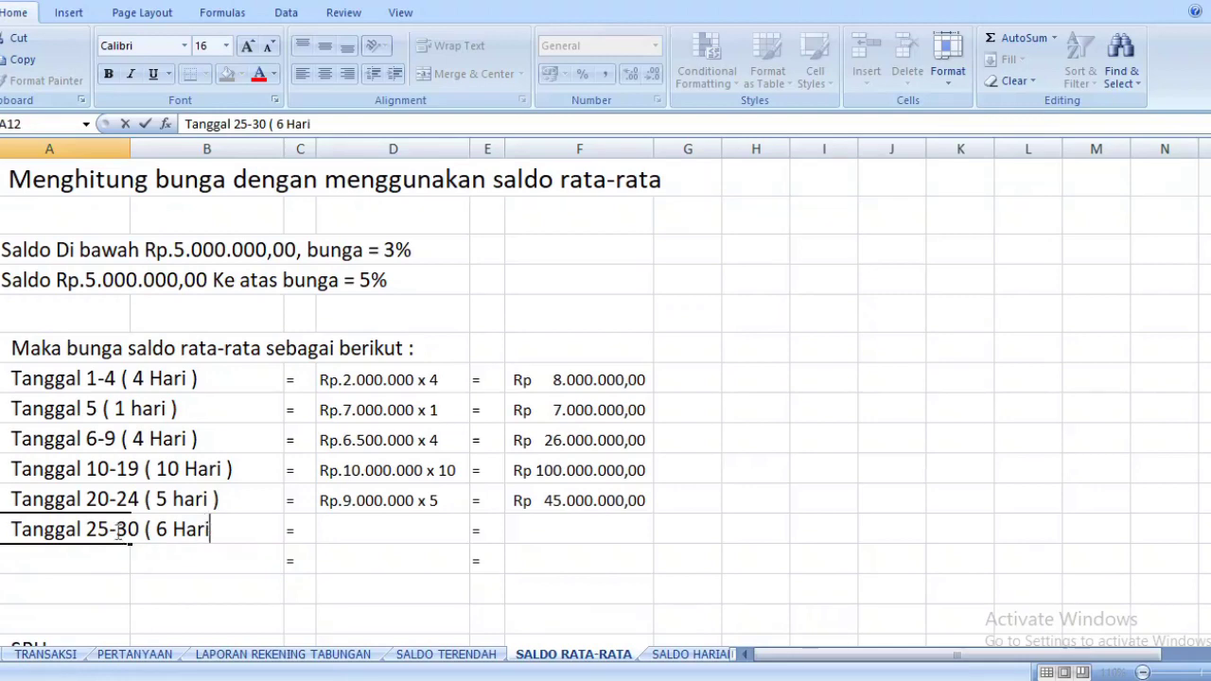
Check the balance for the 25th in the savings report and enter Rp.19.000.000 x 6 in D12
left_click(355, 526)
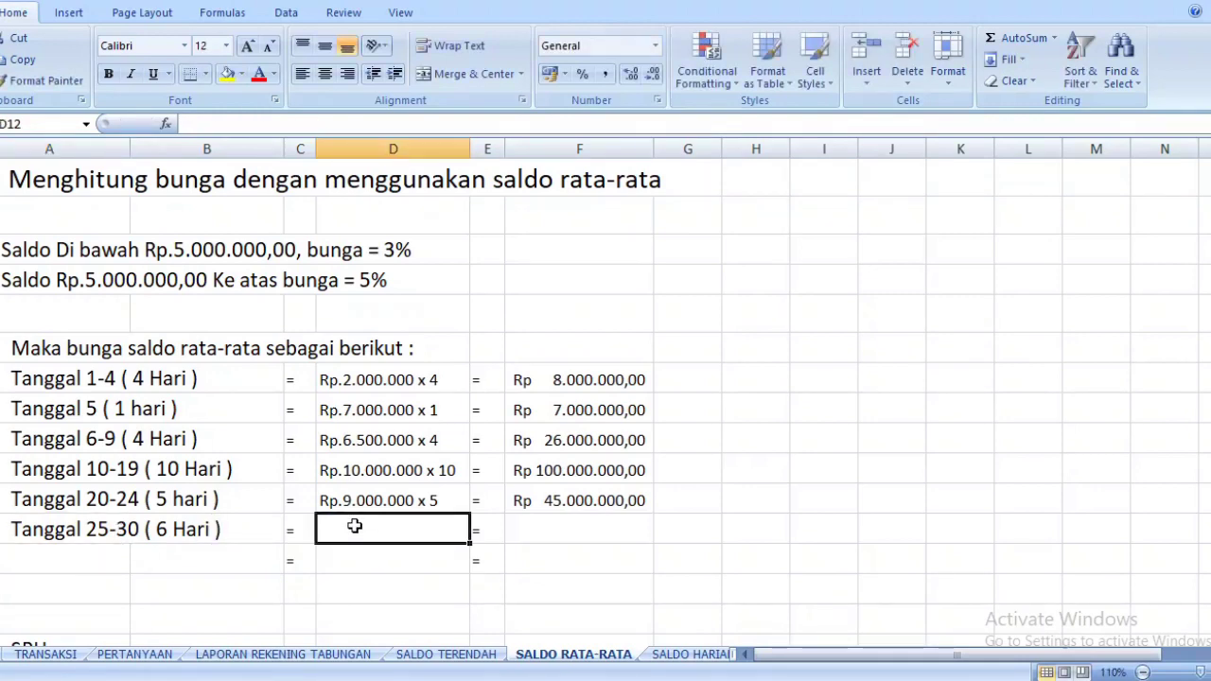
left_click(347, 655)
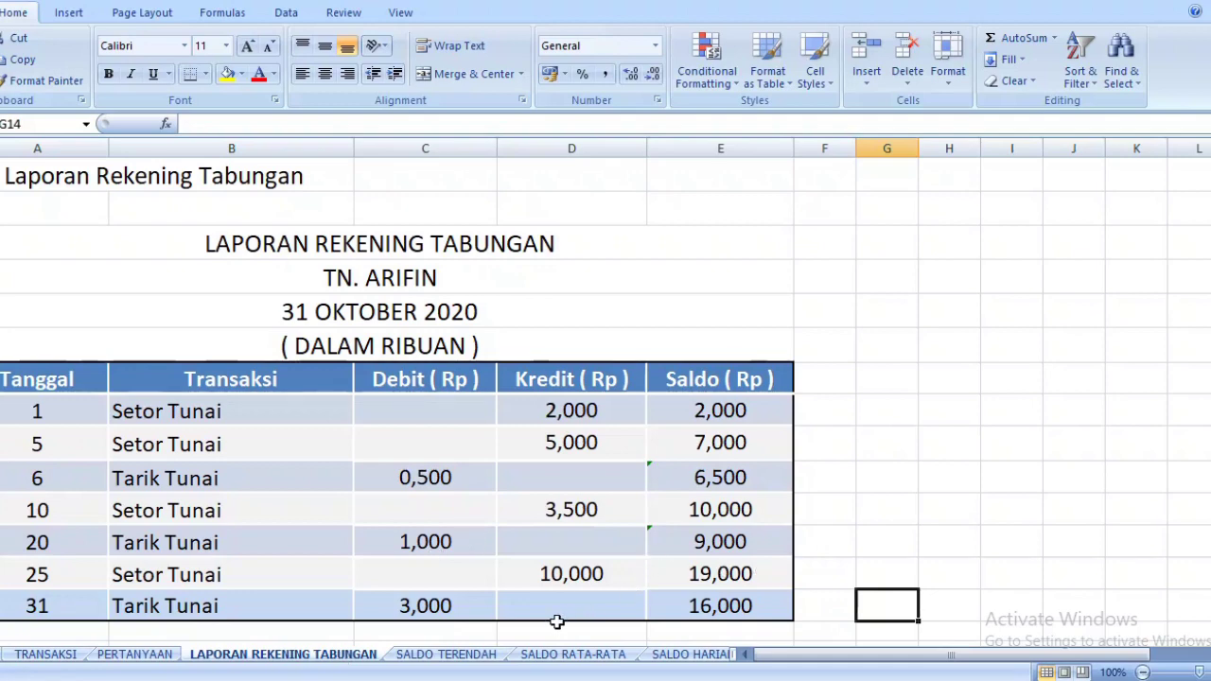
left_click(552, 655)
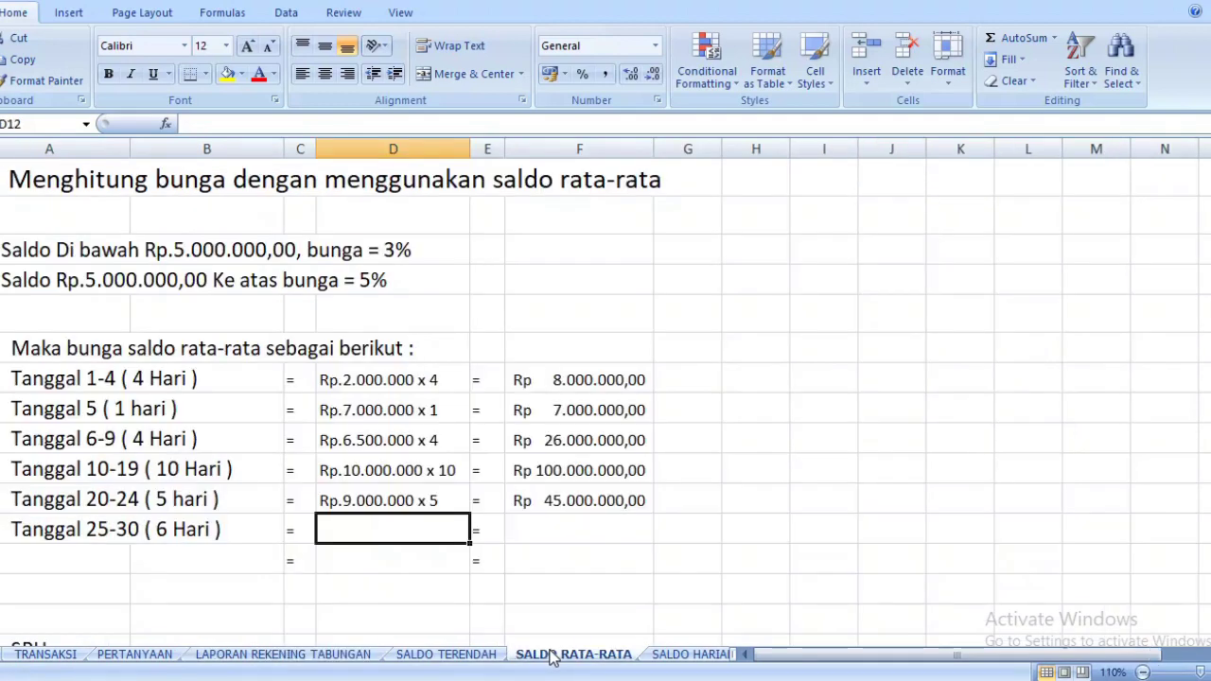
type("R")
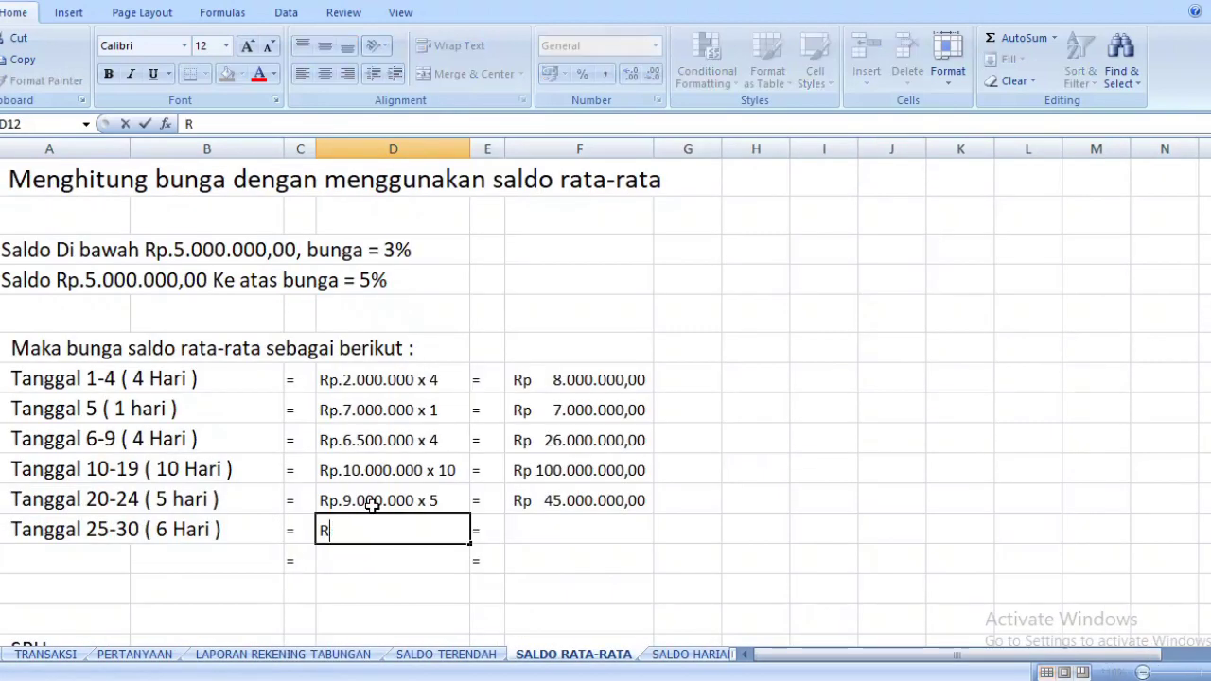
type("p.1")
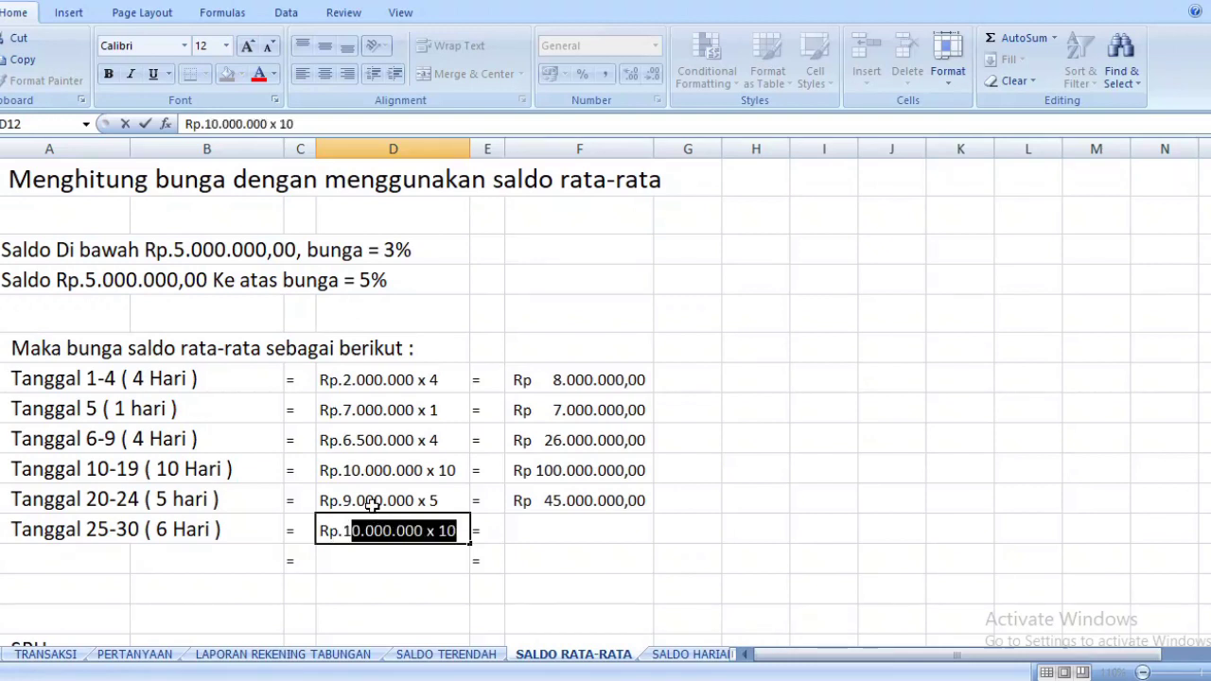
type("9.000")
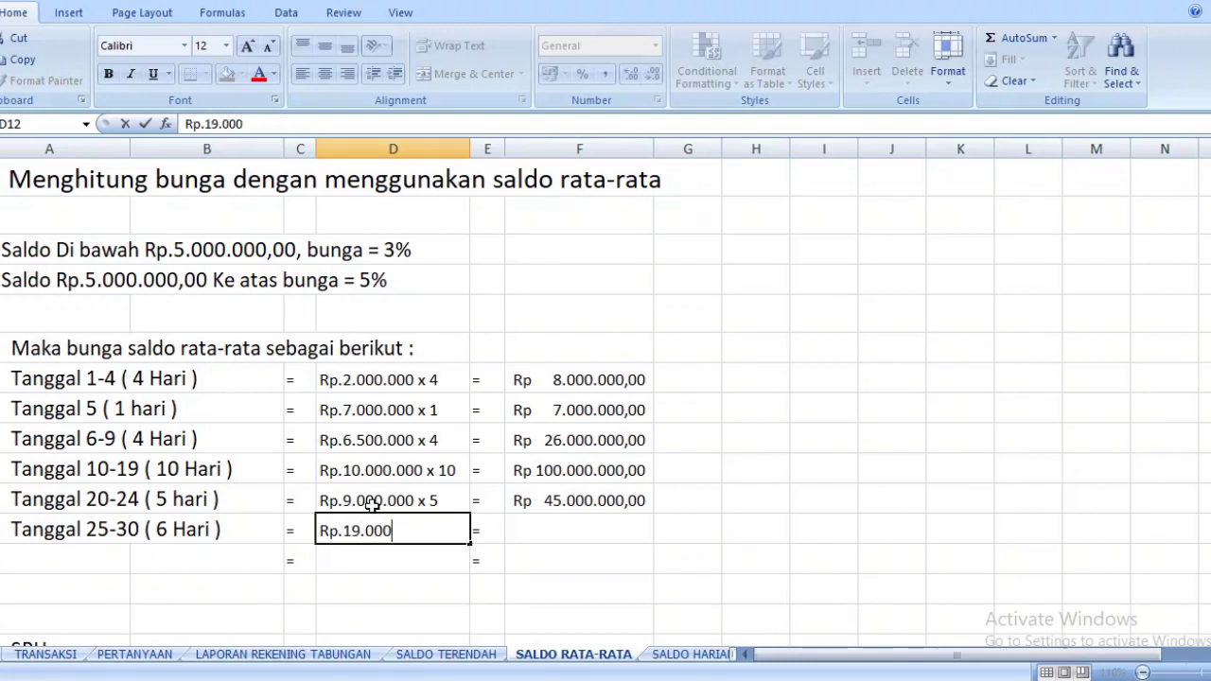
type(".000 x 6")
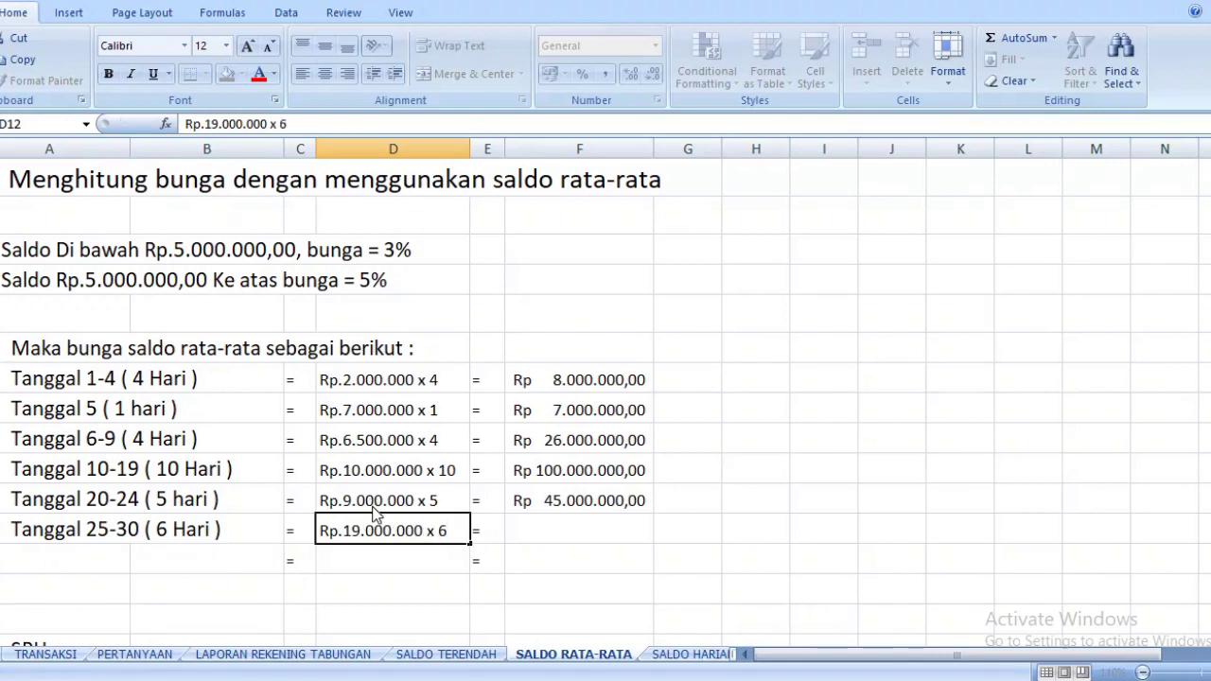
Enter 114000000 without thousands separators in F12 as the result for the Tanggal 25-30 period
key("Tab")
key("Tab")
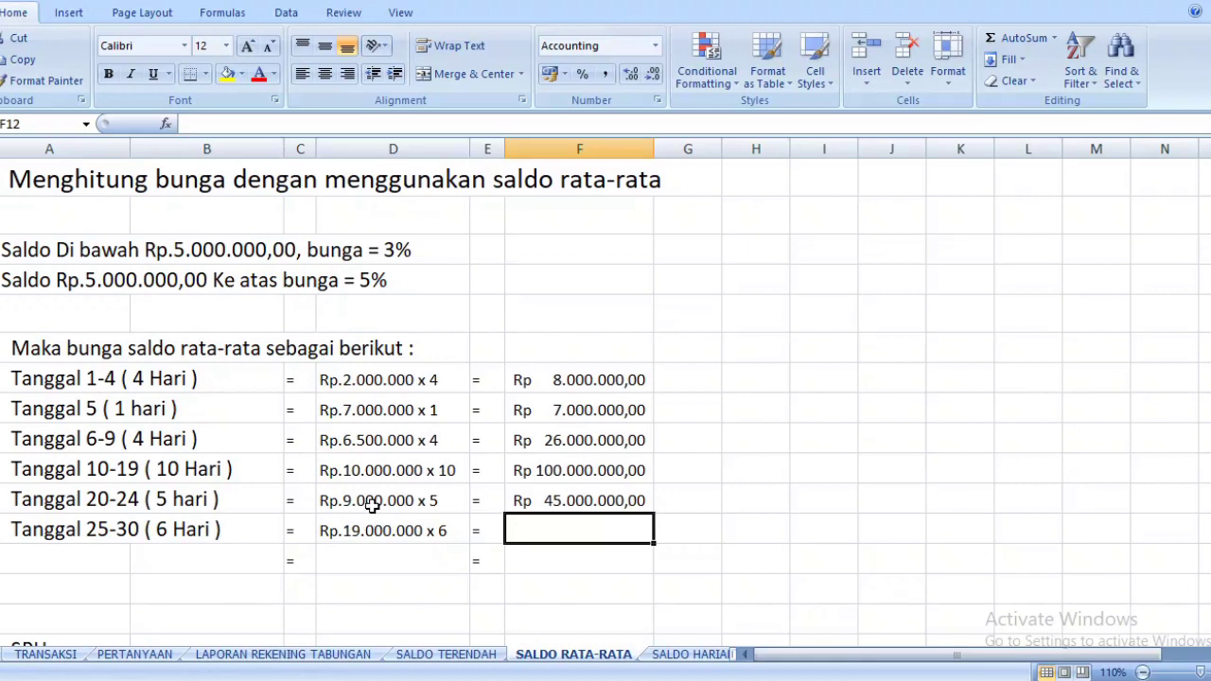
type("11")
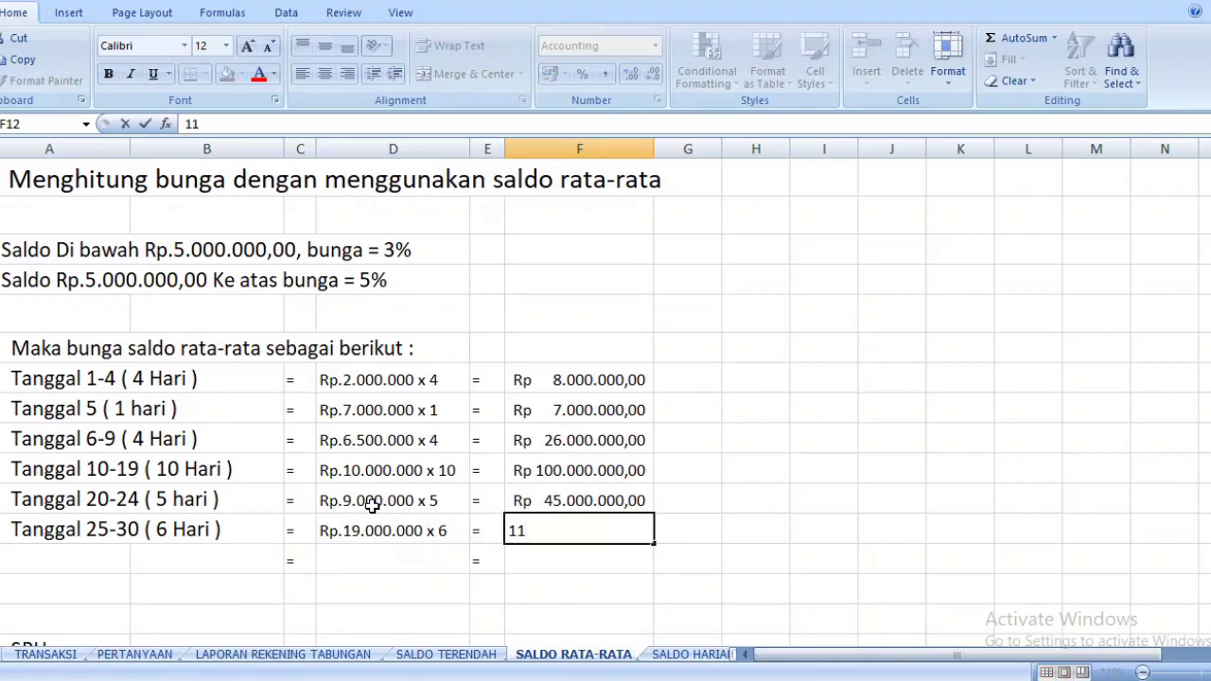
type("4000000")
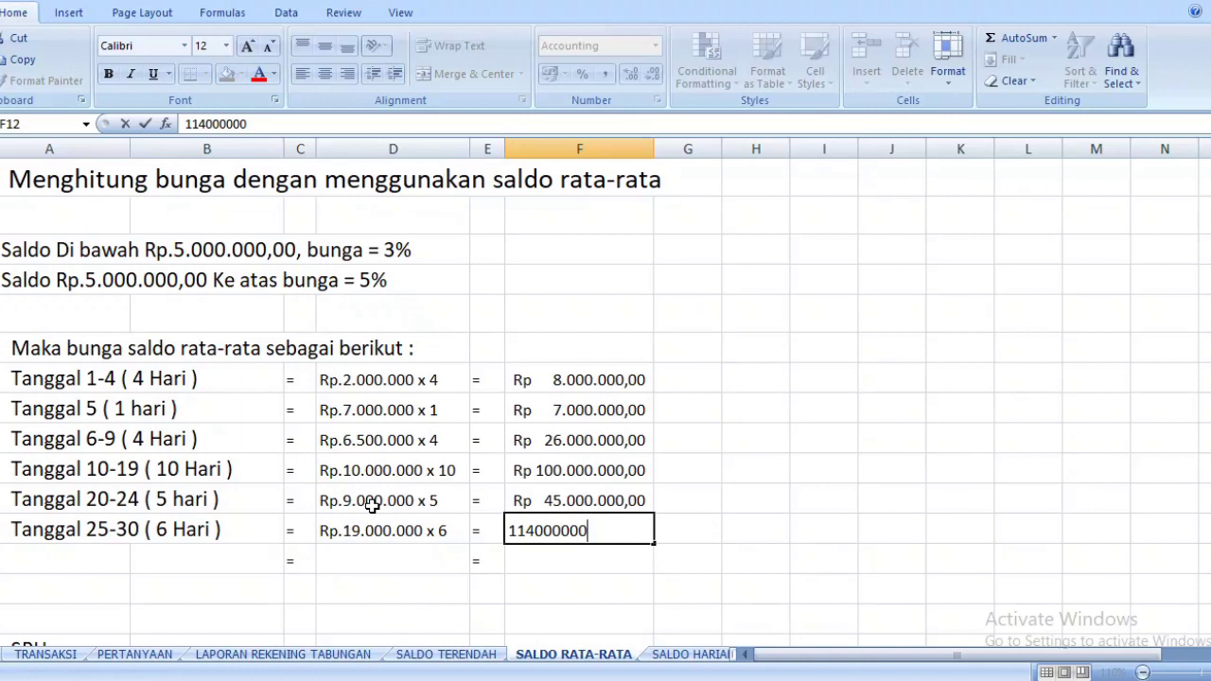
key("Return")
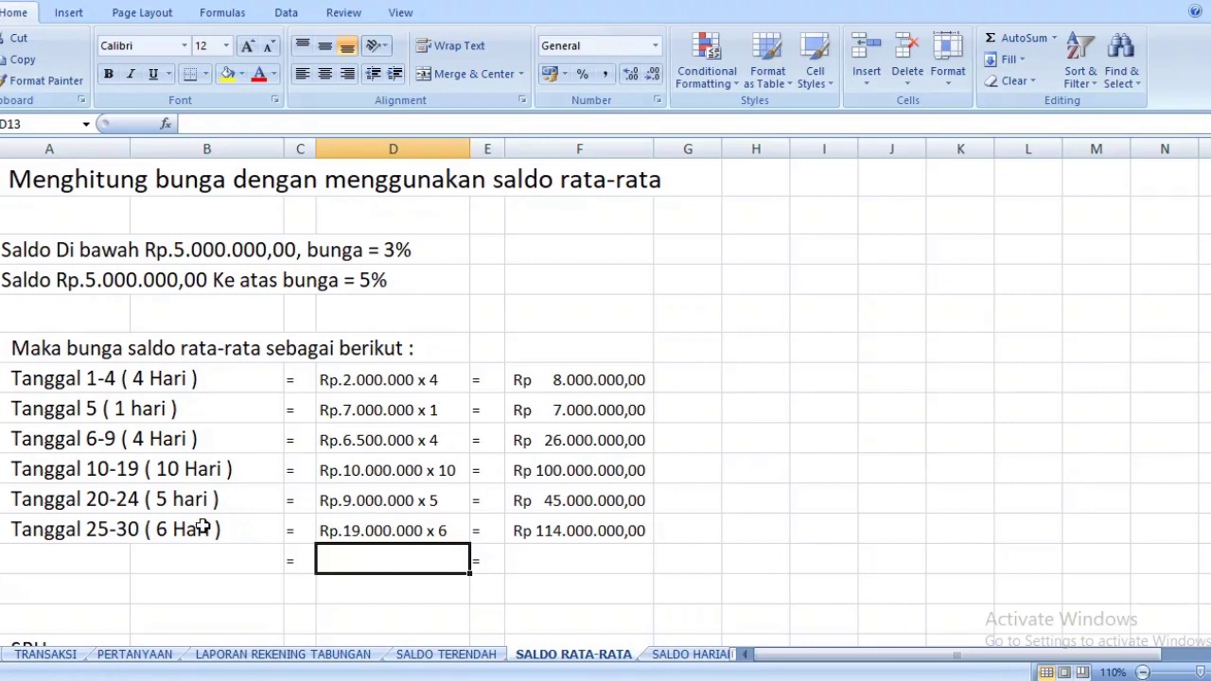
left_click(110, 552)
key("Up")
key("Up")
key("Up")
key("Up")
key("Up")
key("Up")
key("Up")
key("Up")
key("Up")
key("Up")
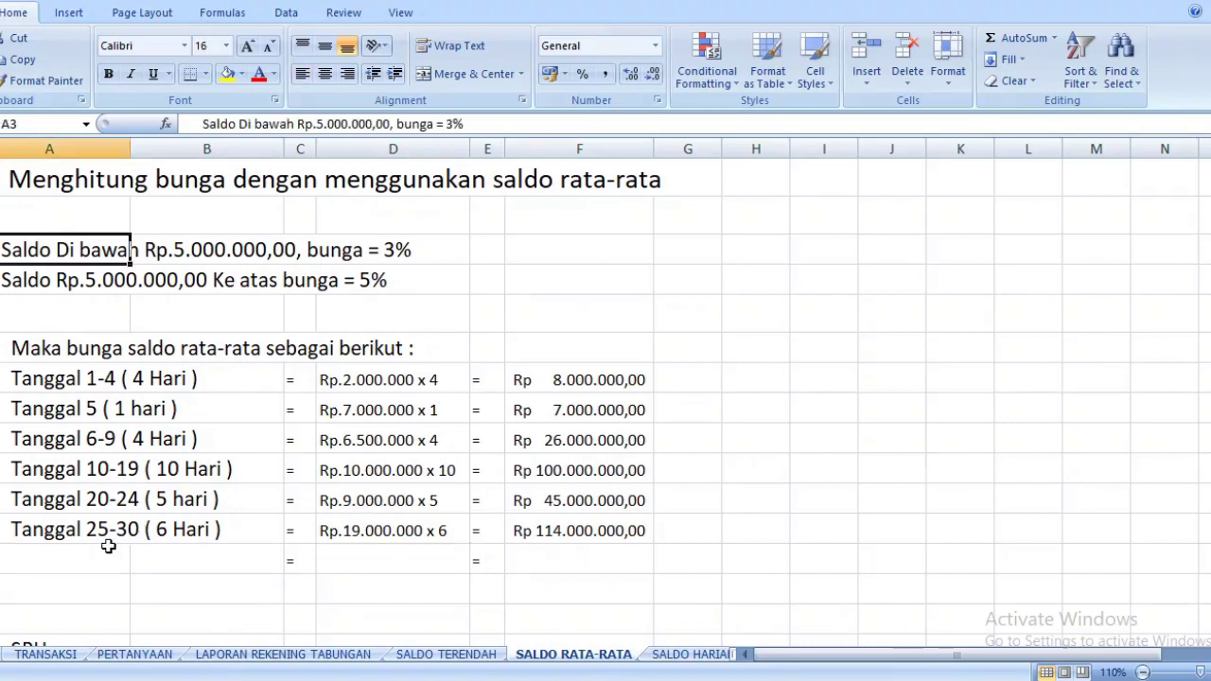
Enter the seventh period label Tanggal 31 ( 1 Hari ) in A13
left_click(105, 553)
type("Ta")
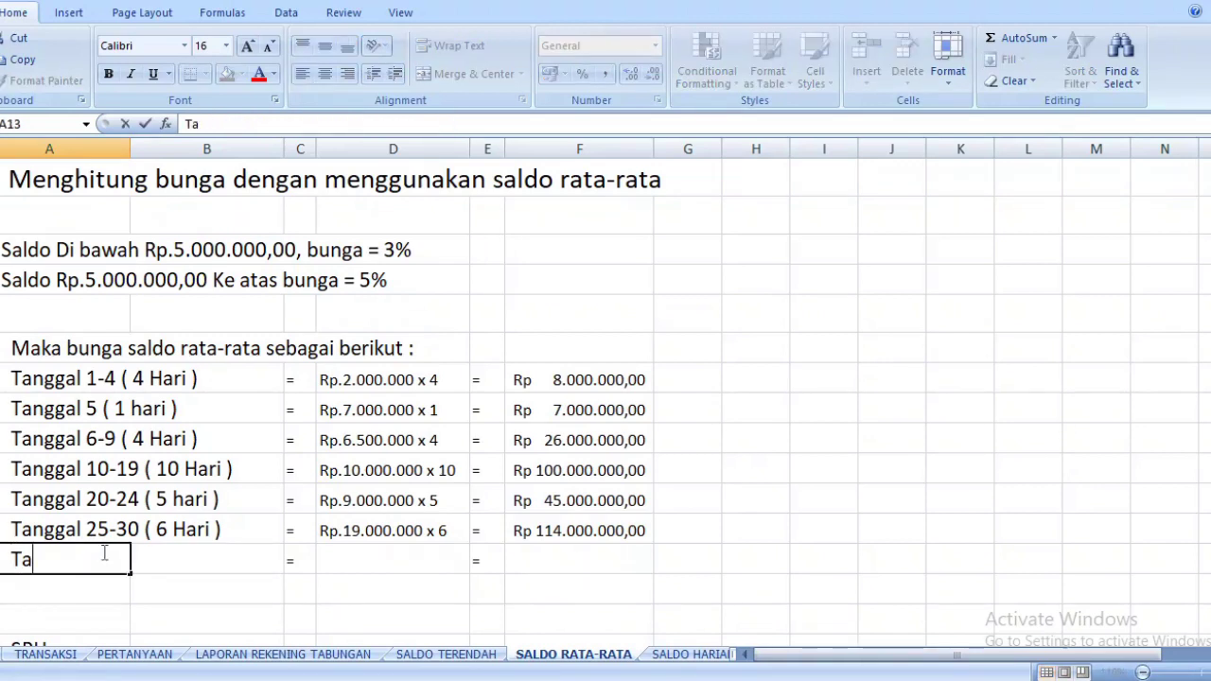
type("nggal 3")
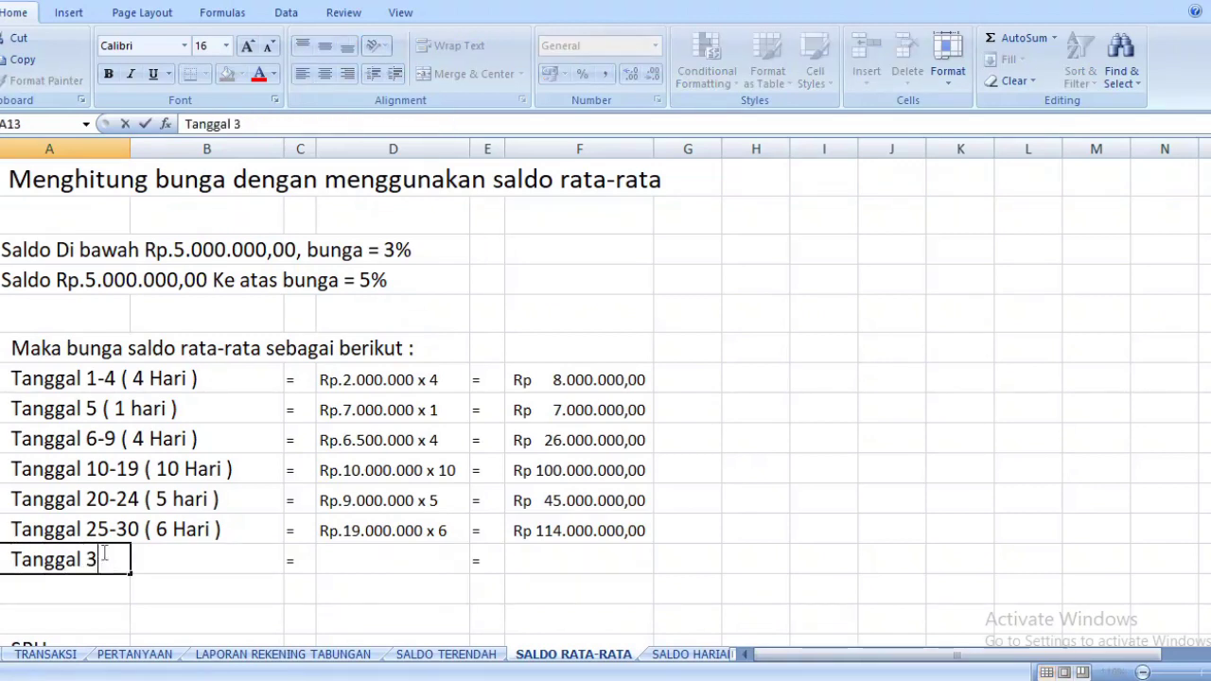
type("1 ( 1 Ha")
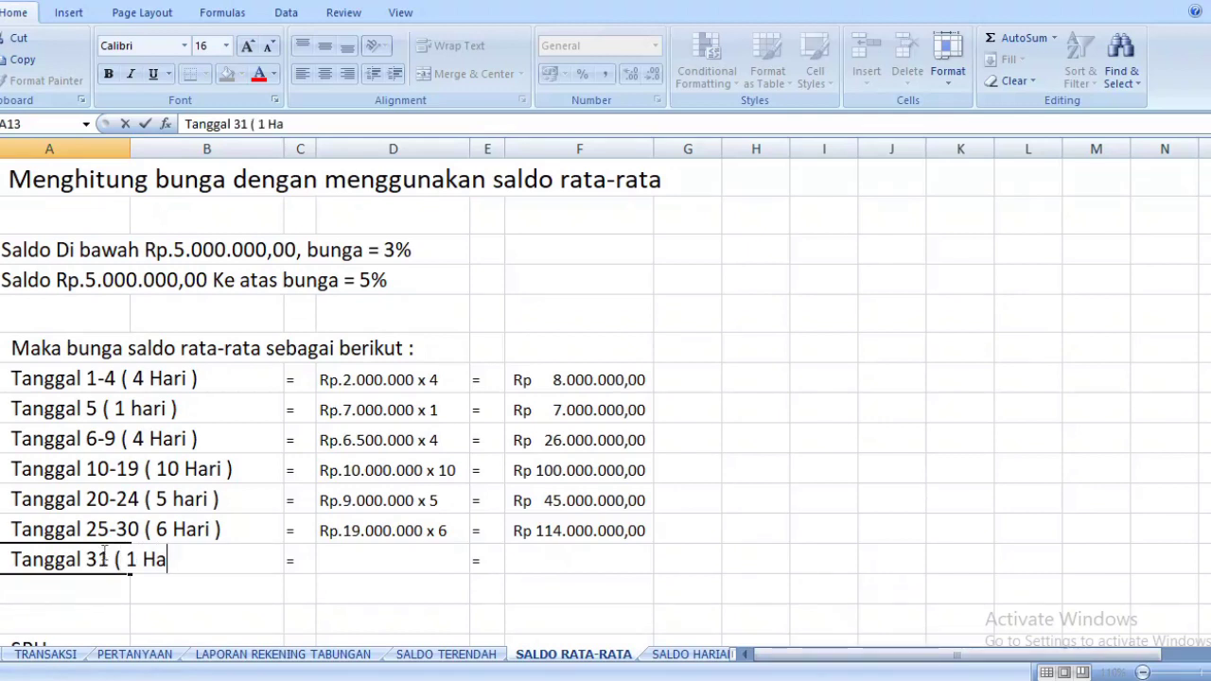
type("ri )")
key("Tab")
Enter Rp.16.000.000 x 1 in D13 as the balance calculation for the Tanggal 31 period
key("Tab")
key("Tab")
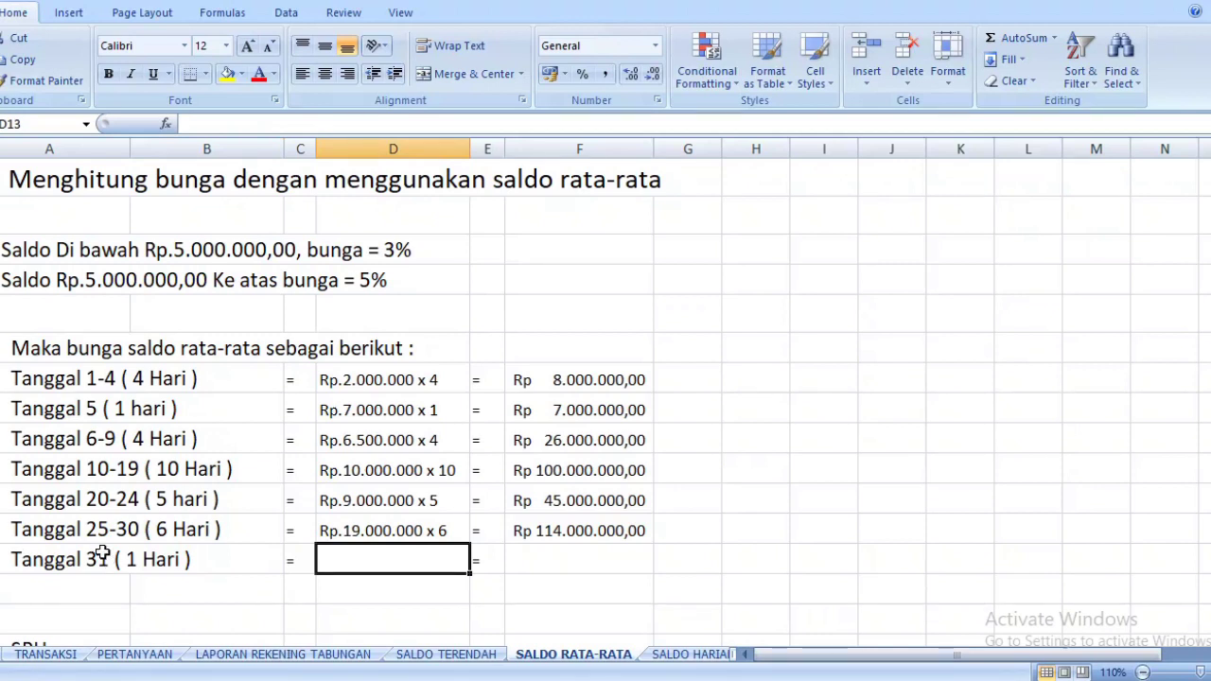
type("1")
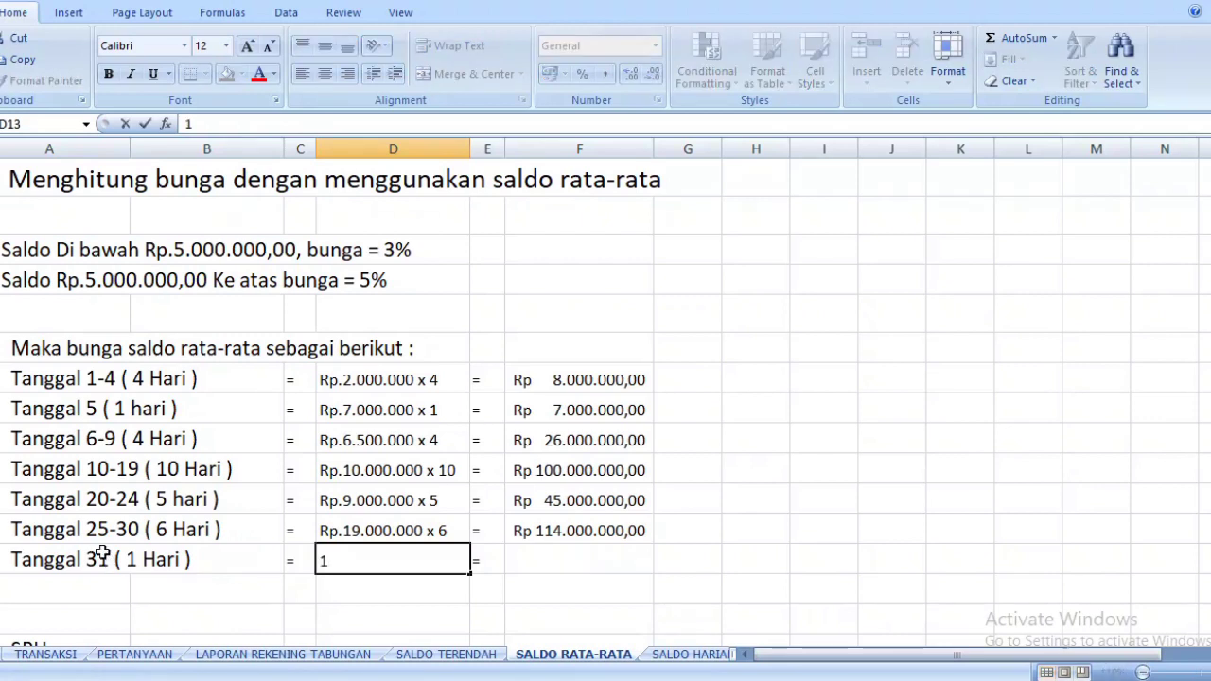
type("6")
key("BackSpace")
key("BackSpace")
type("Rp.16.000.000 x ")
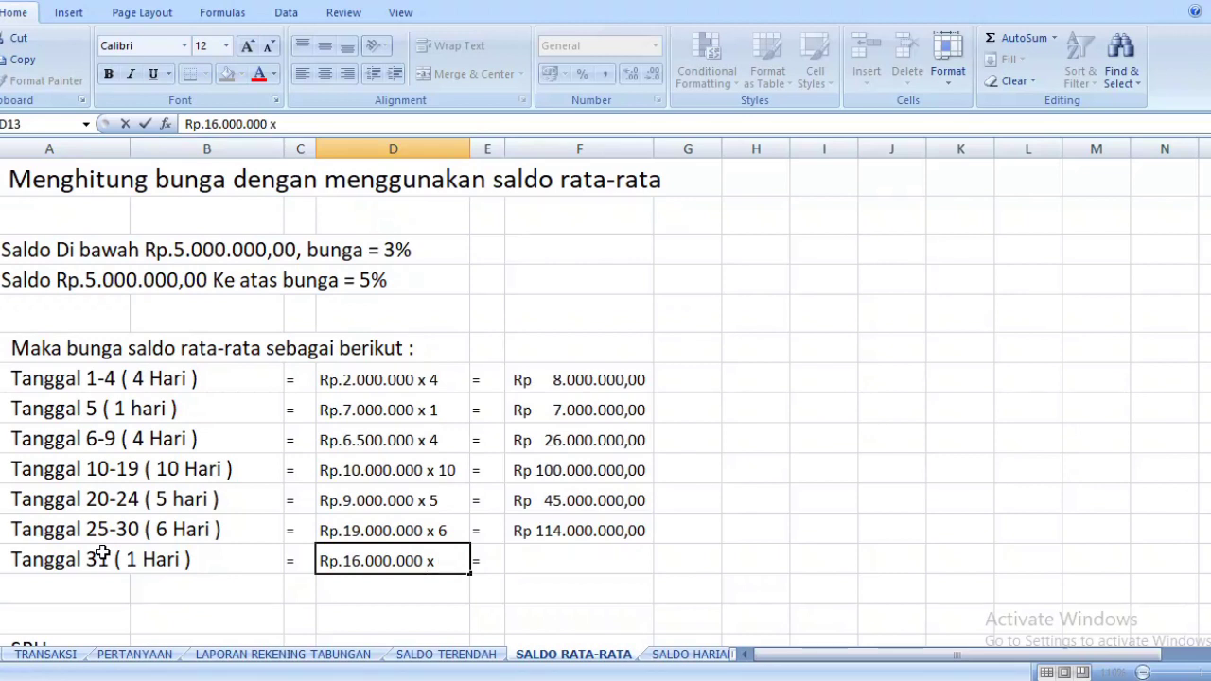
type("1")
key("Tab")
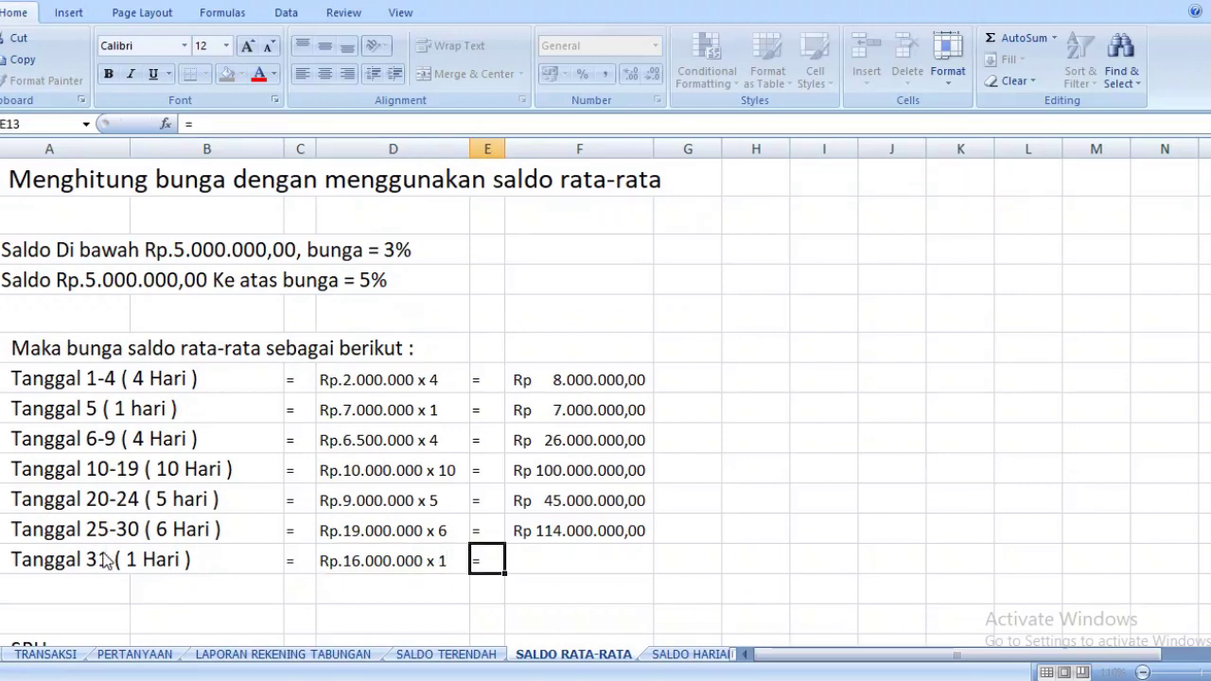
Enter 16000000 without thousands separators in F13 as the result for the Tanggal 31 period
key("Tab")
type("16")
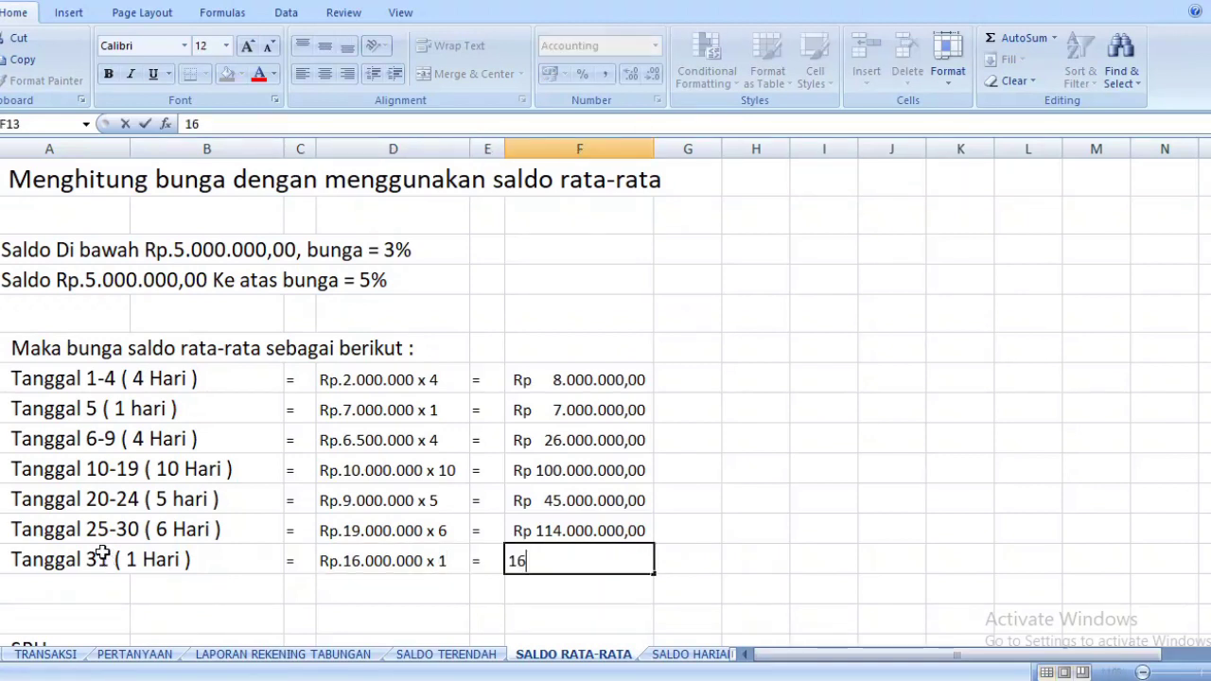
type(".000.00000000")
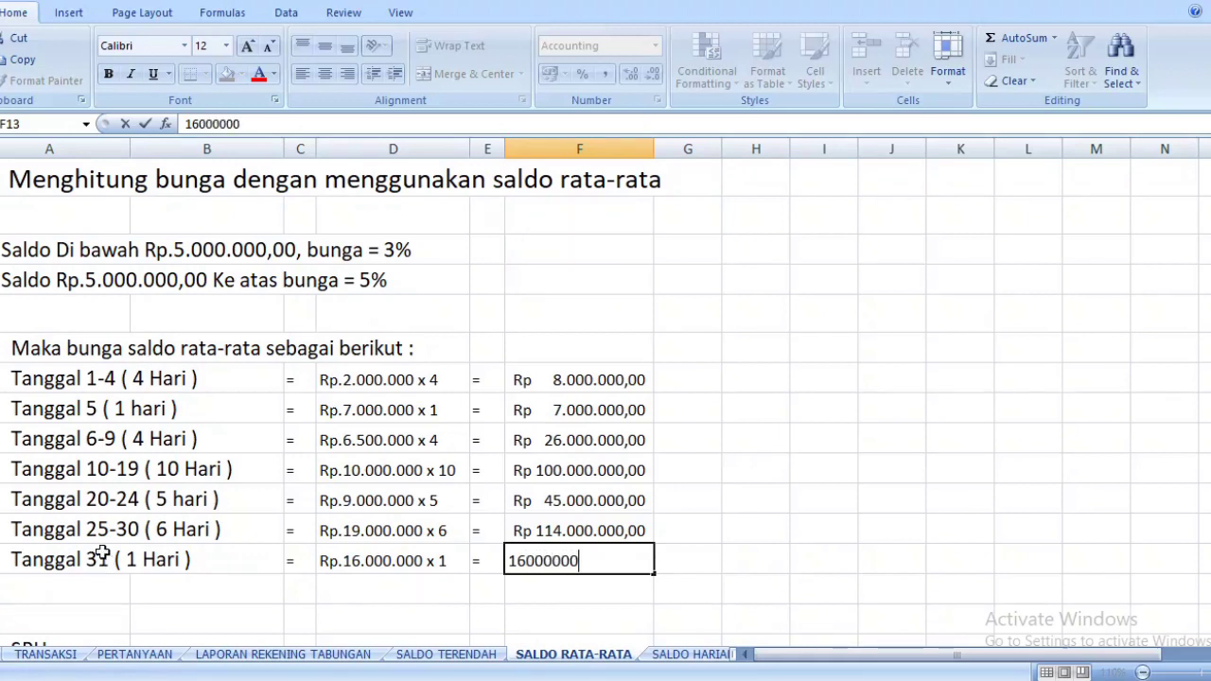
key("Return")
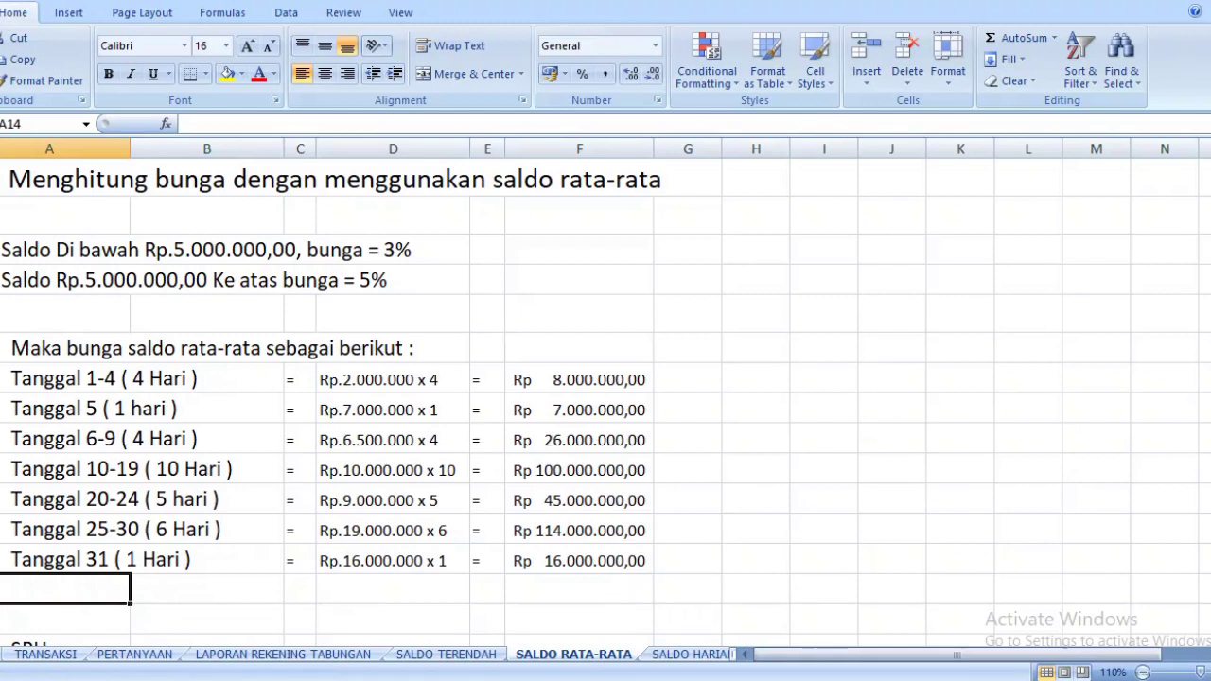
Underline the Tanggal 31 result in F13 to close the column of period results
left_click_drag(1207, 359, 1207, 405)
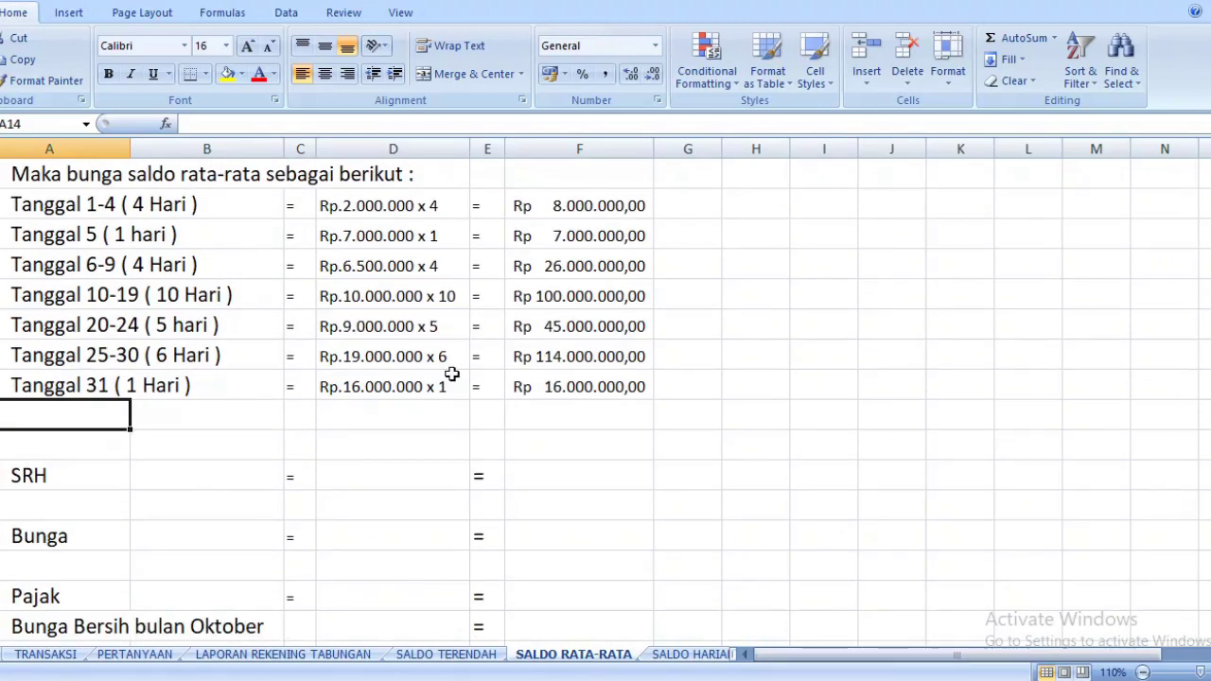
left_click(580, 412)
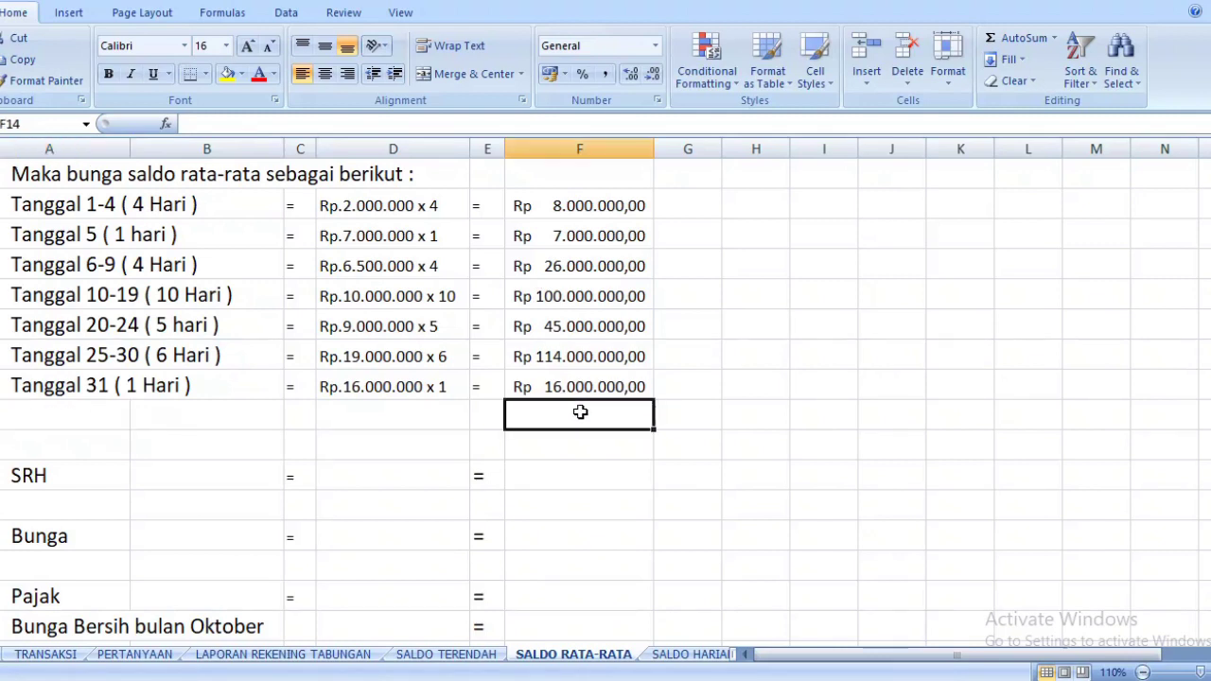
left_click(615, 386)
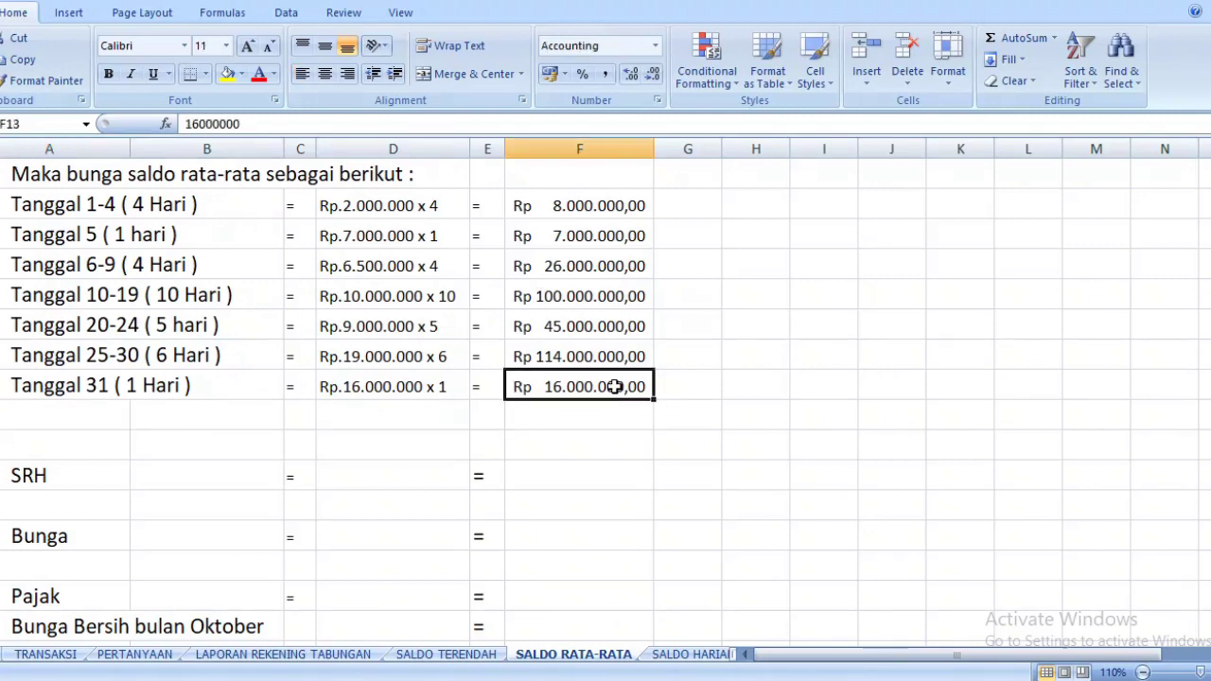
left_click(153, 75)
Try to total the seven period results in F14 with the formula =F7:F13
left_click(613, 422)
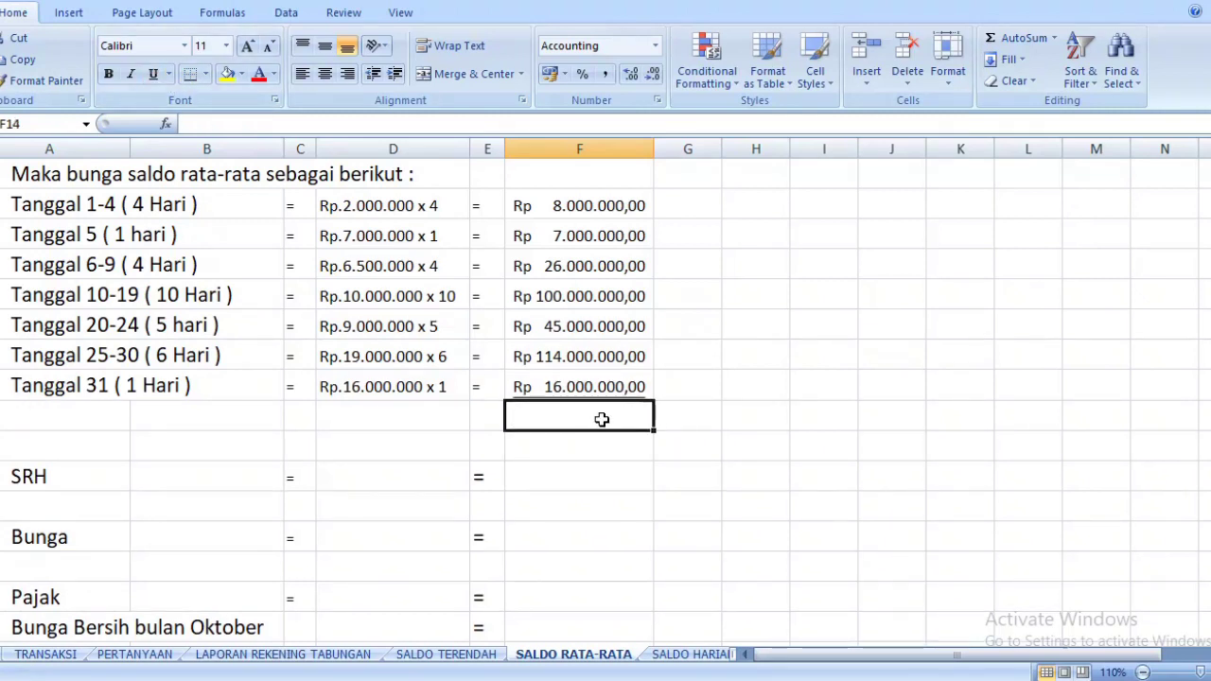
type("=")
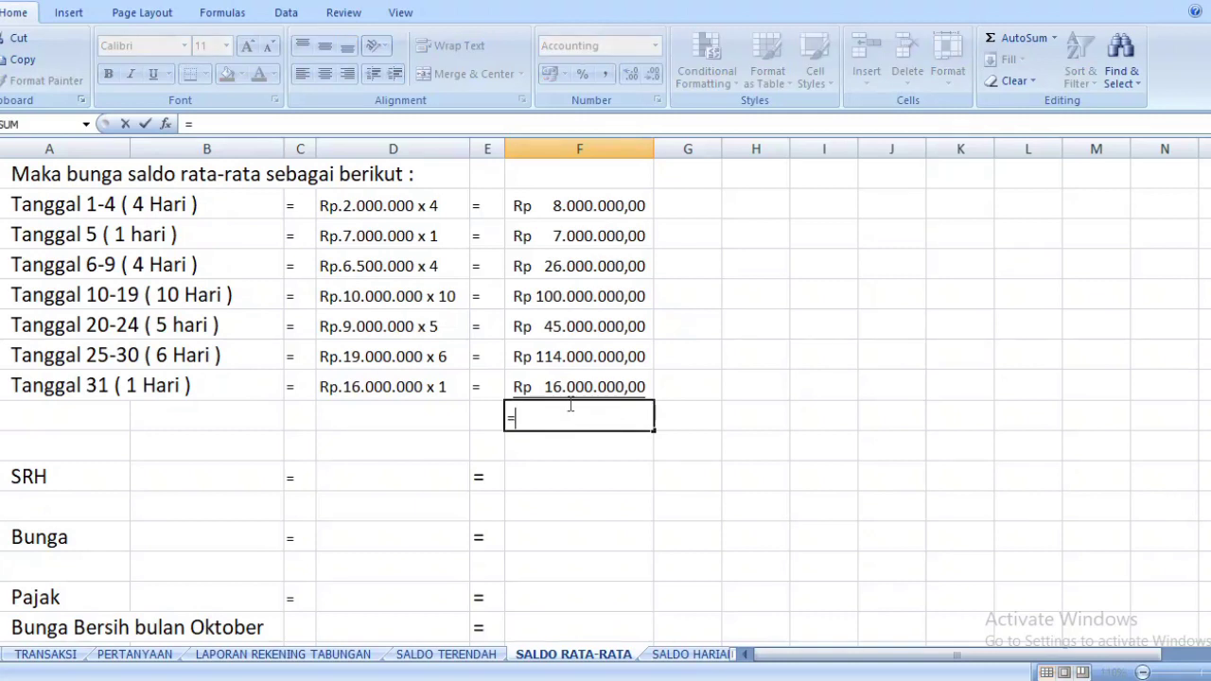
left_click_drag(560, 207, 553, 380)
key("Return")
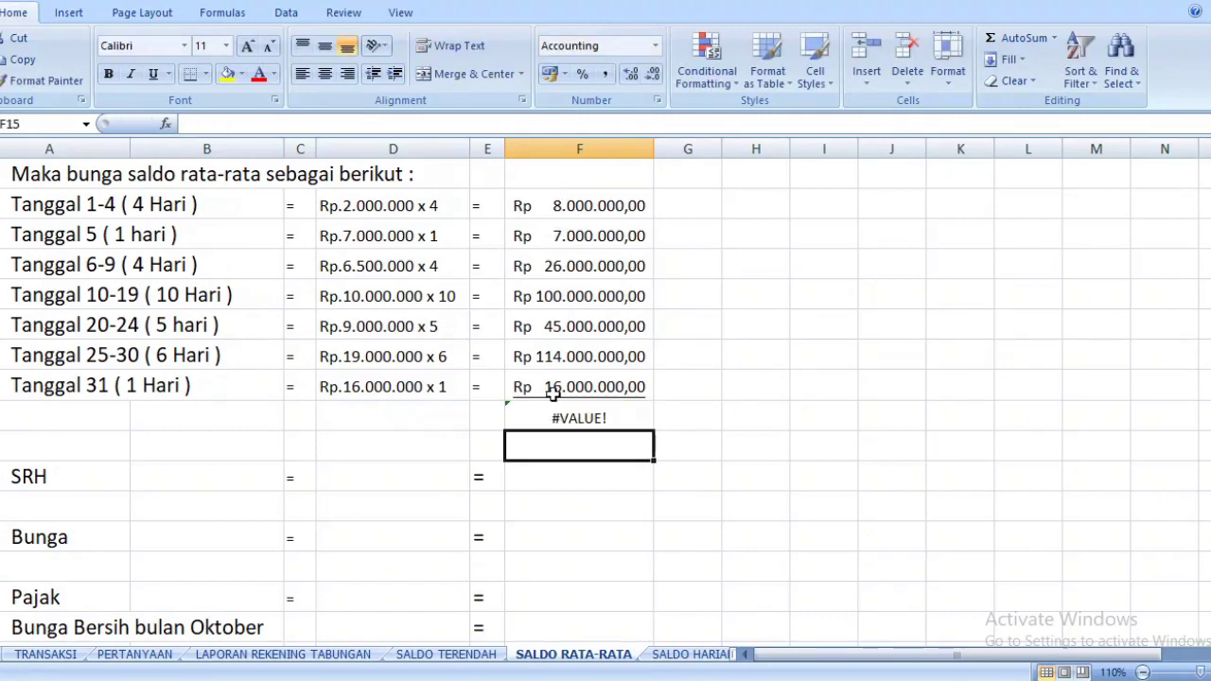
Replace the formula in F14 with a SUM of the seven period results in F7:F13
left_click(549, 422)
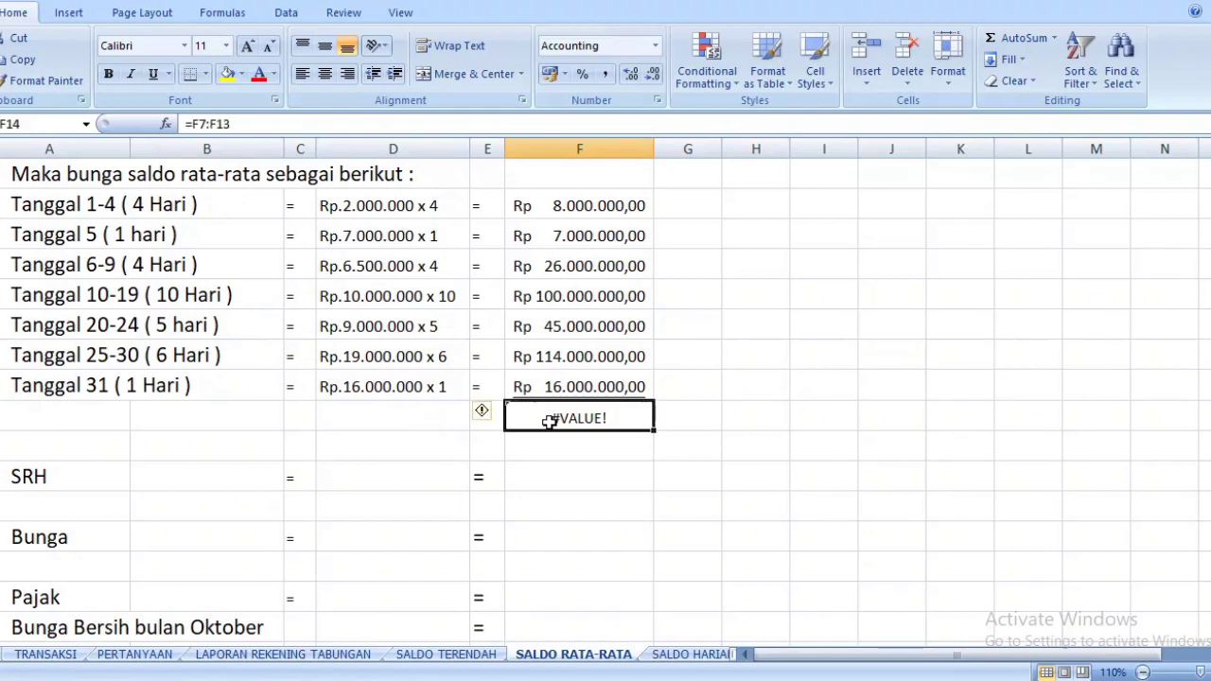
double_click(553, 418)
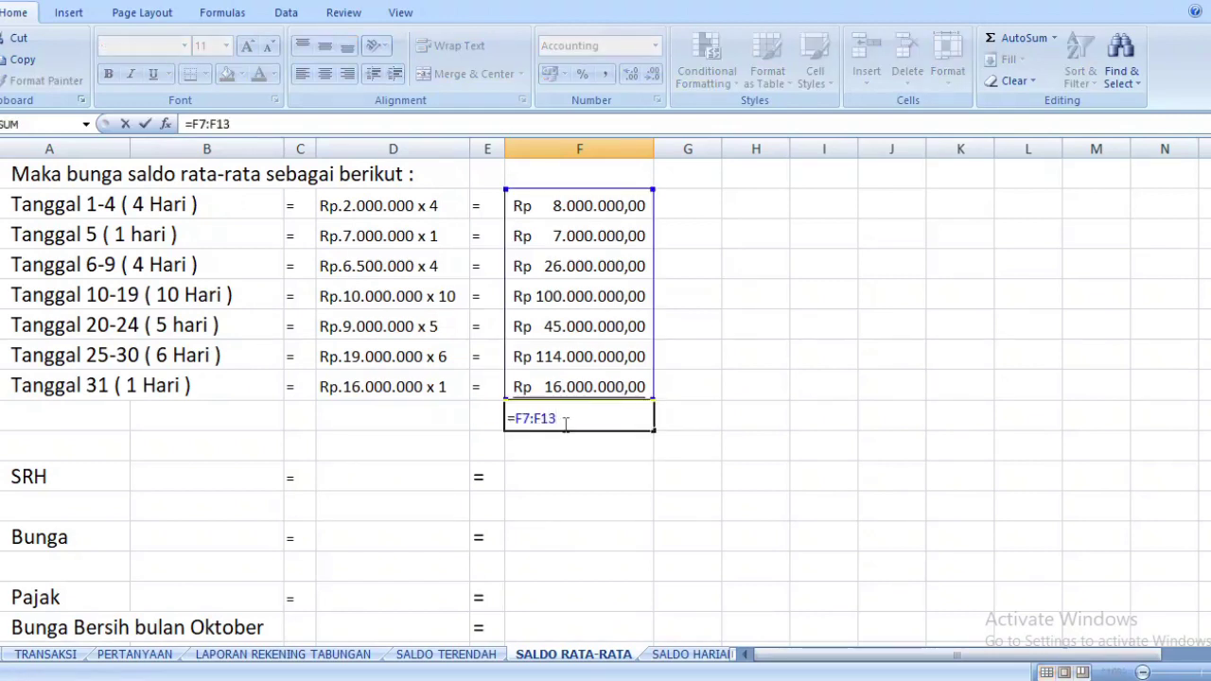
key("BackSpace")
key("BackSpace")
key("BackSpace")
key("BackSpace")
key("BackSpace")
key("BackSpace")
type("sum")
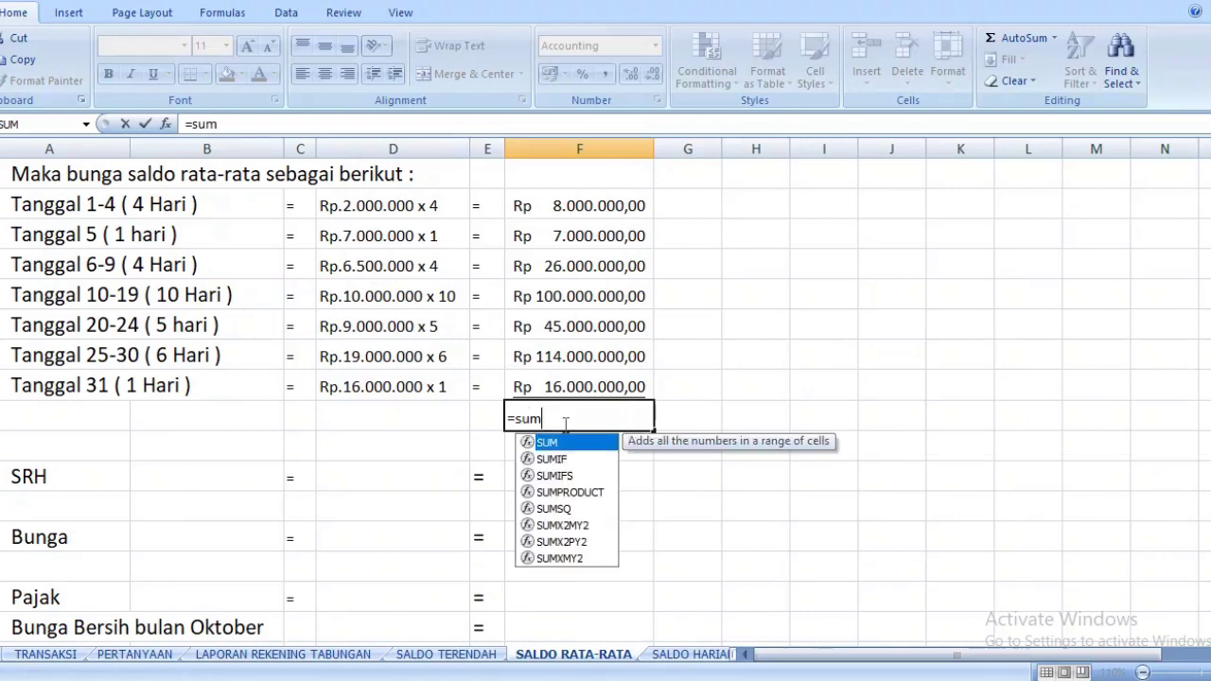
double_click(555, 443)
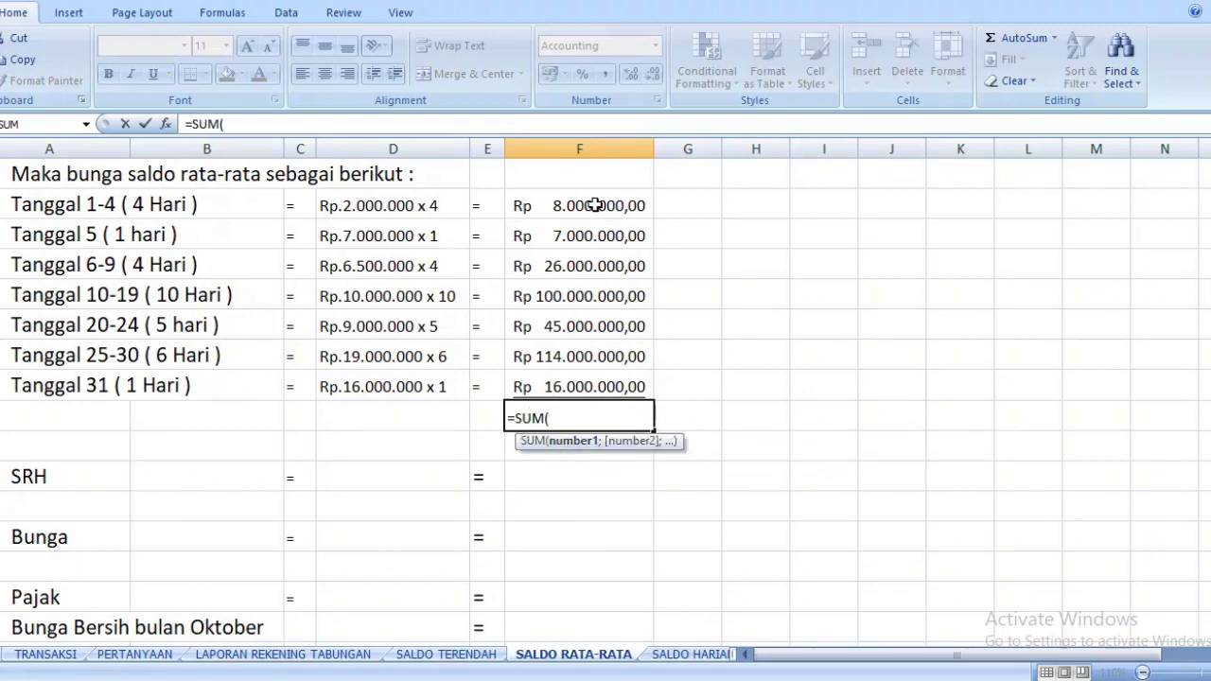
left_click_drag(584, 205, 578, 385)
key("Return")
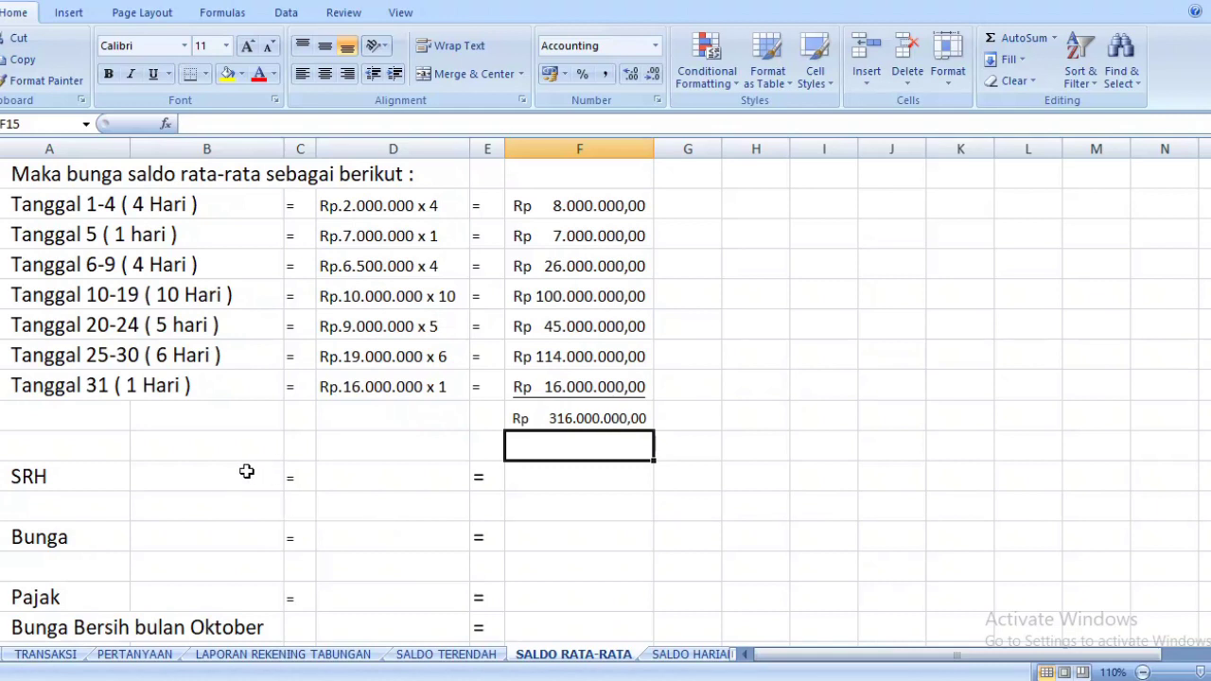
left_click(375, 475)
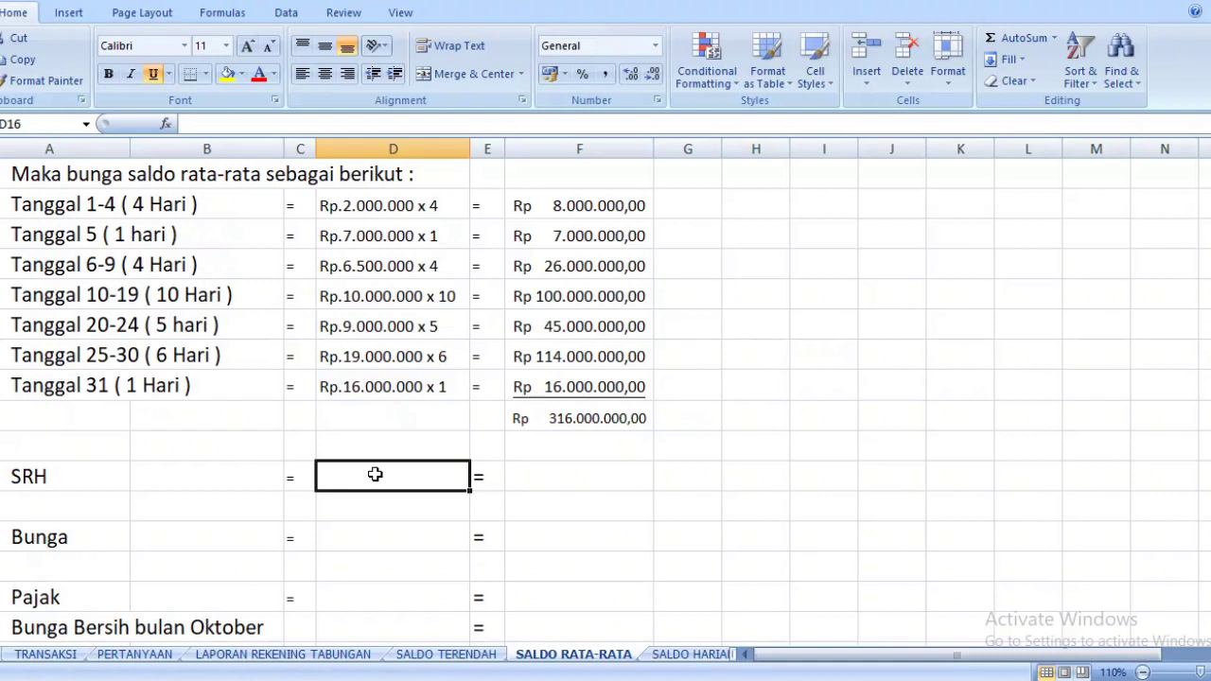
type("3")
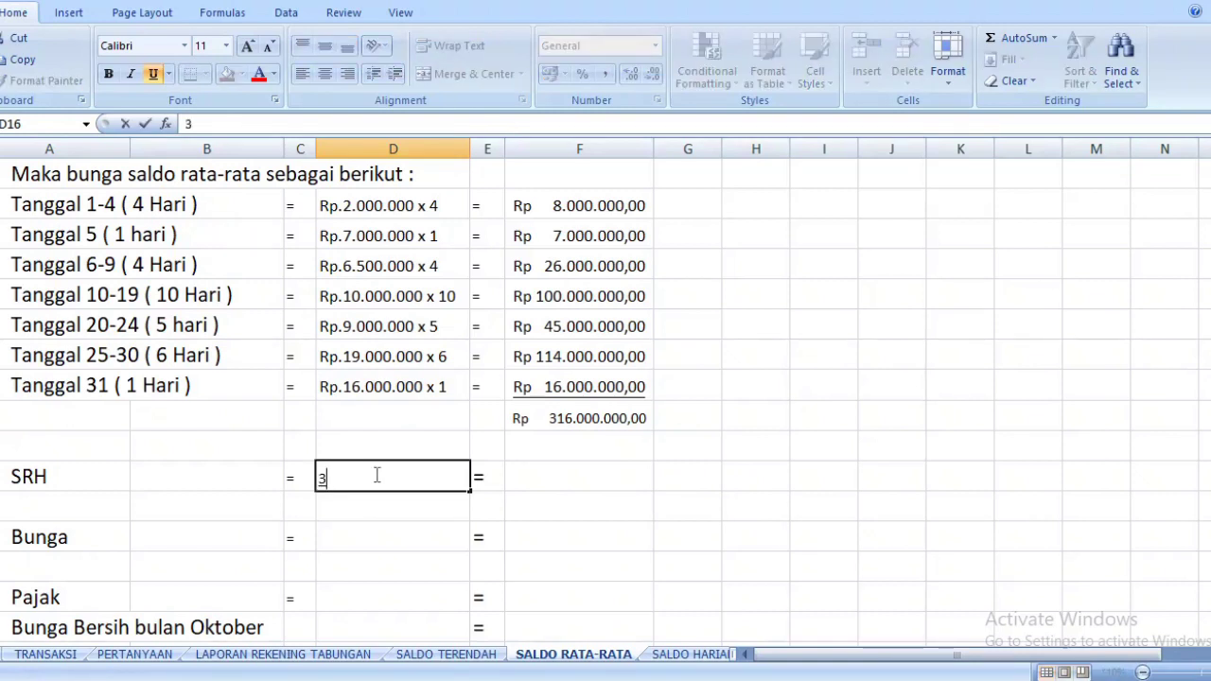
key("BackSpace")
type("8")
key("BackSpace")
Copy the currency-formatted cell F12 into D16 of the SRH row and replace the pasted value with 316000000
left_click(606, 357)
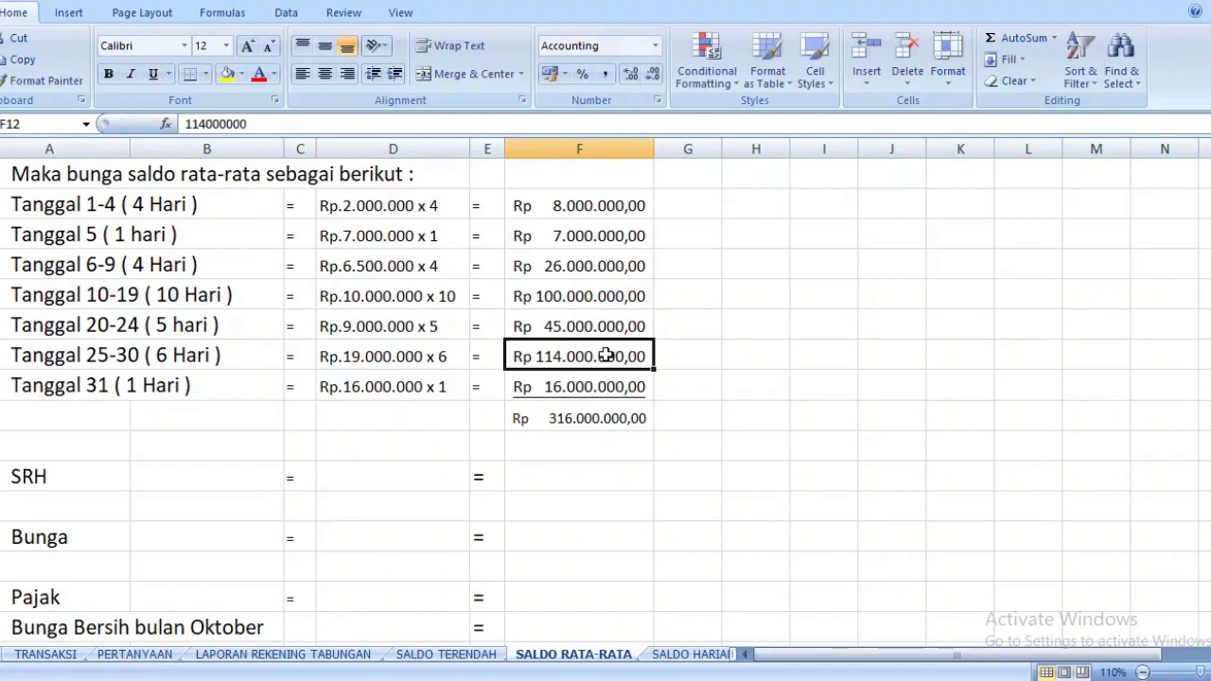
key("ctrl+c")
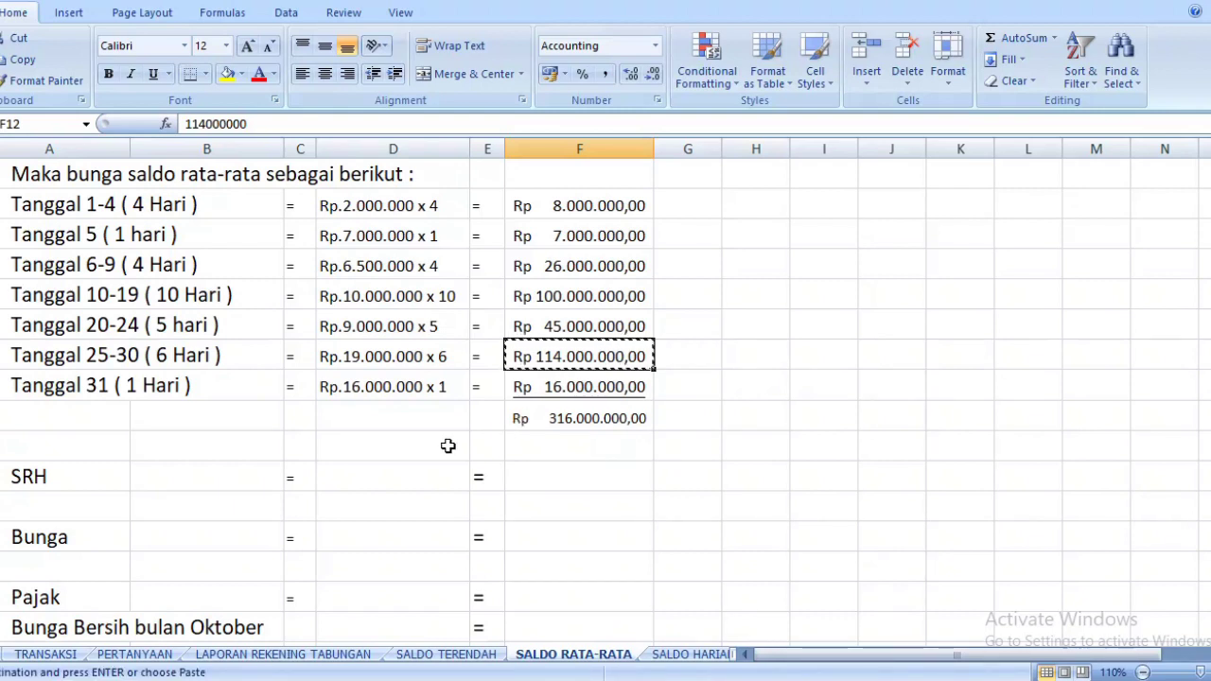
left_click(383, 479)
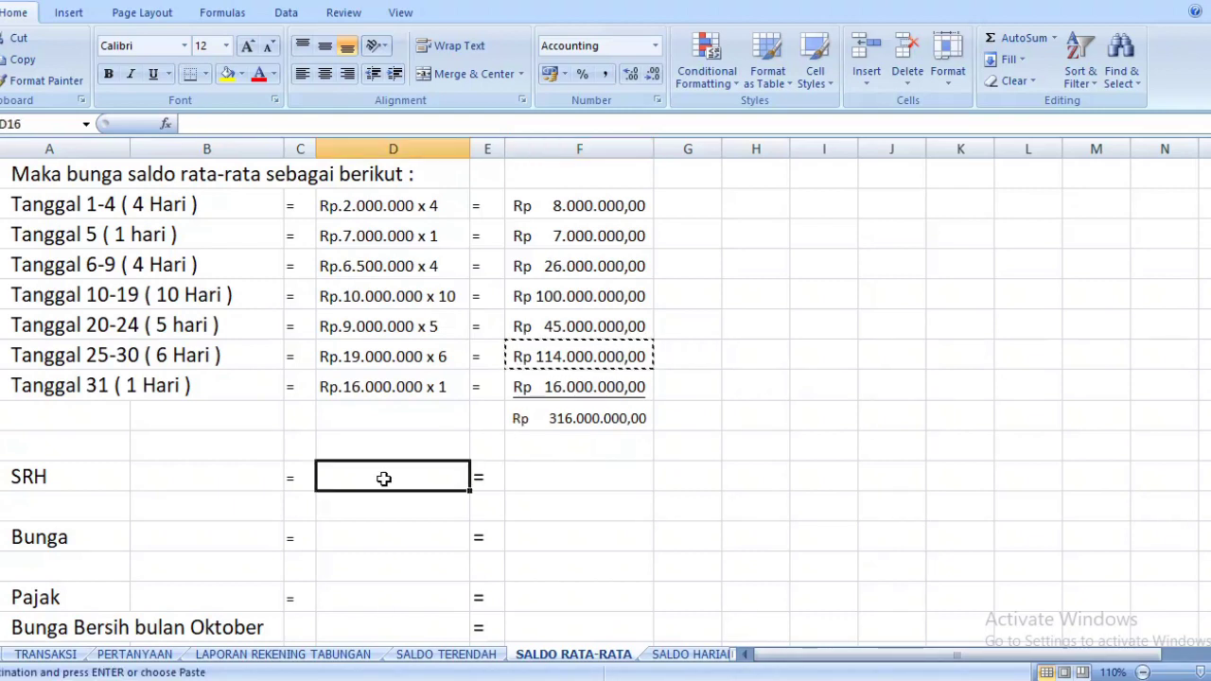
key("ctrl+v")
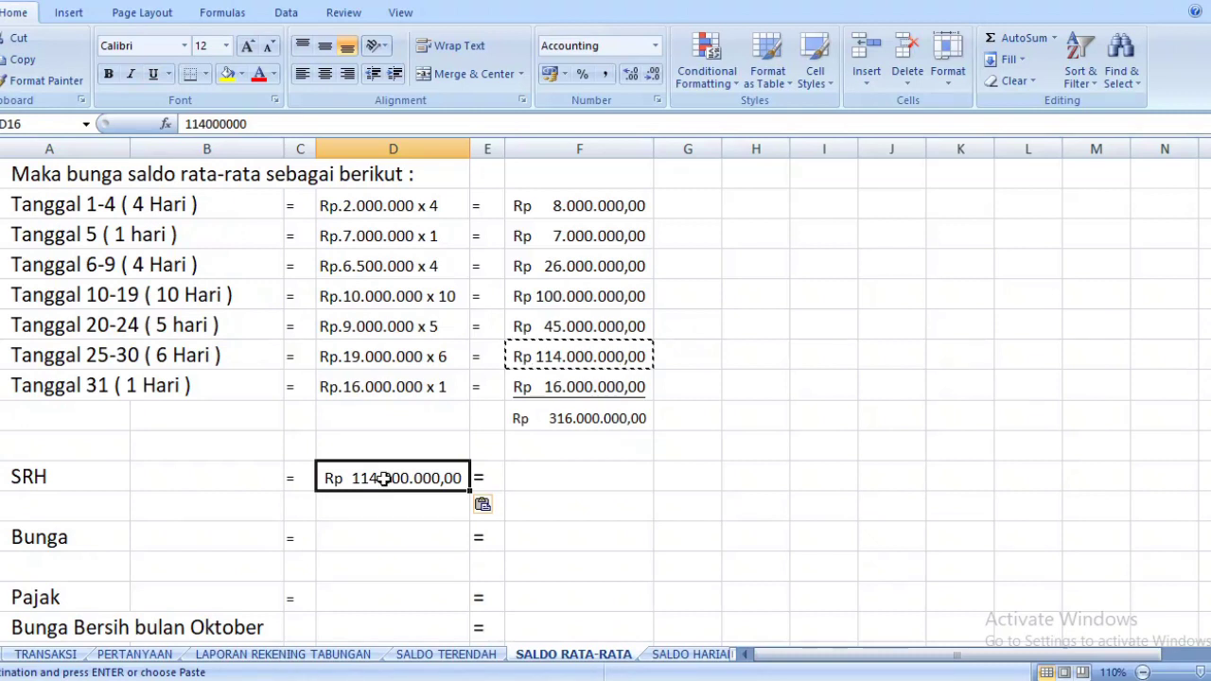
double_click(395, 478)
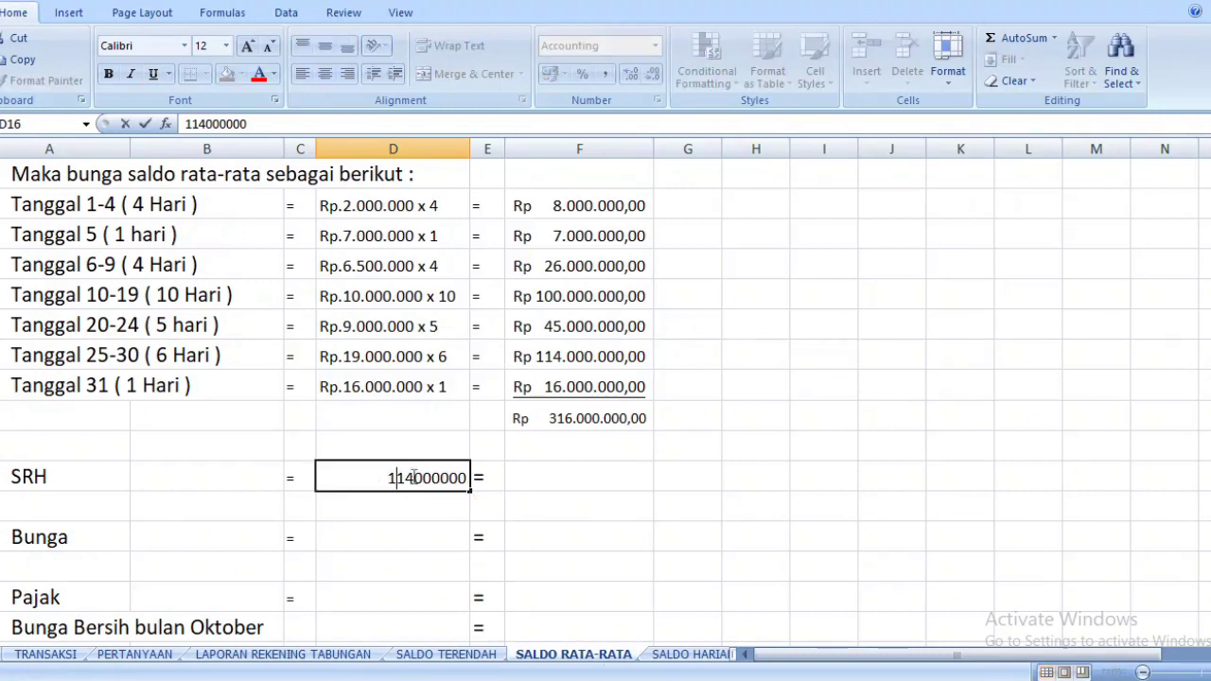
left_click_drag(387, 478, 523, 477)
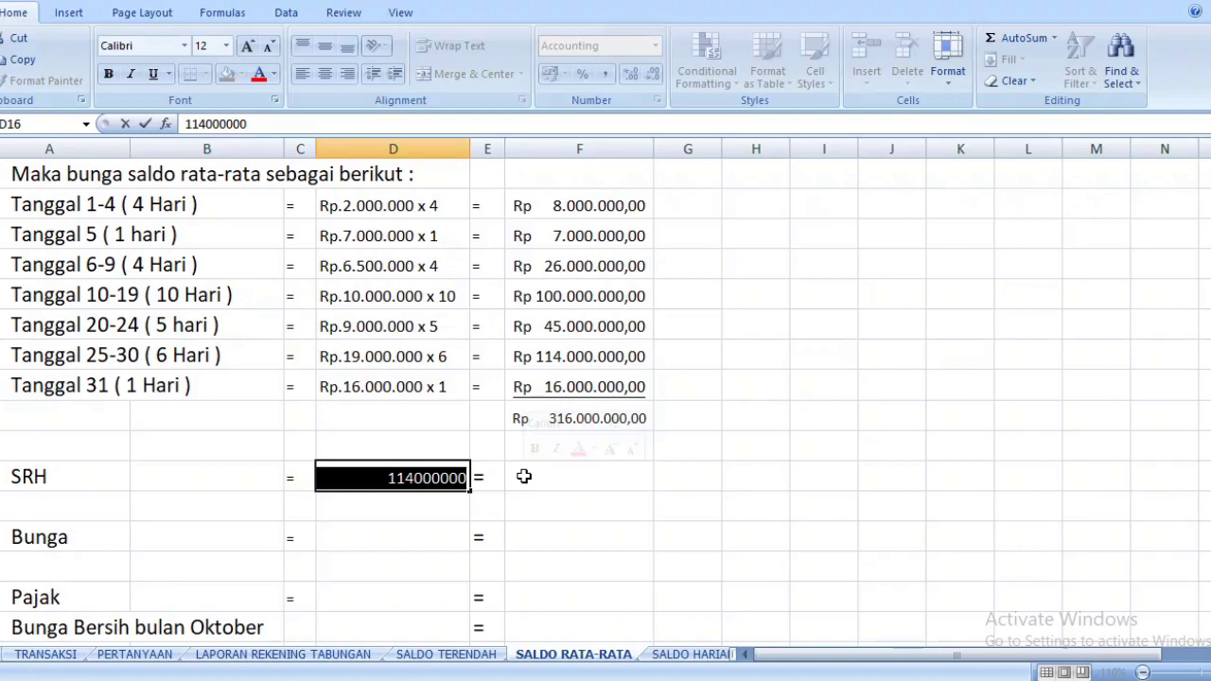
type("316")
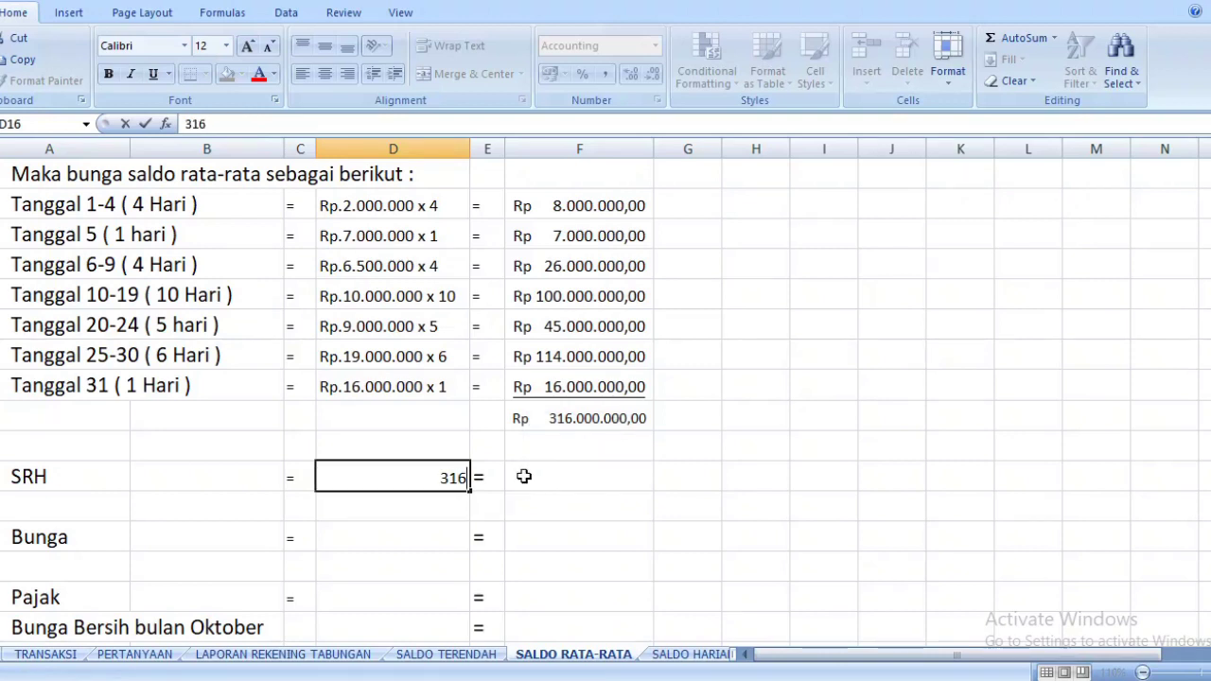
type(".000.000")
key("Return")
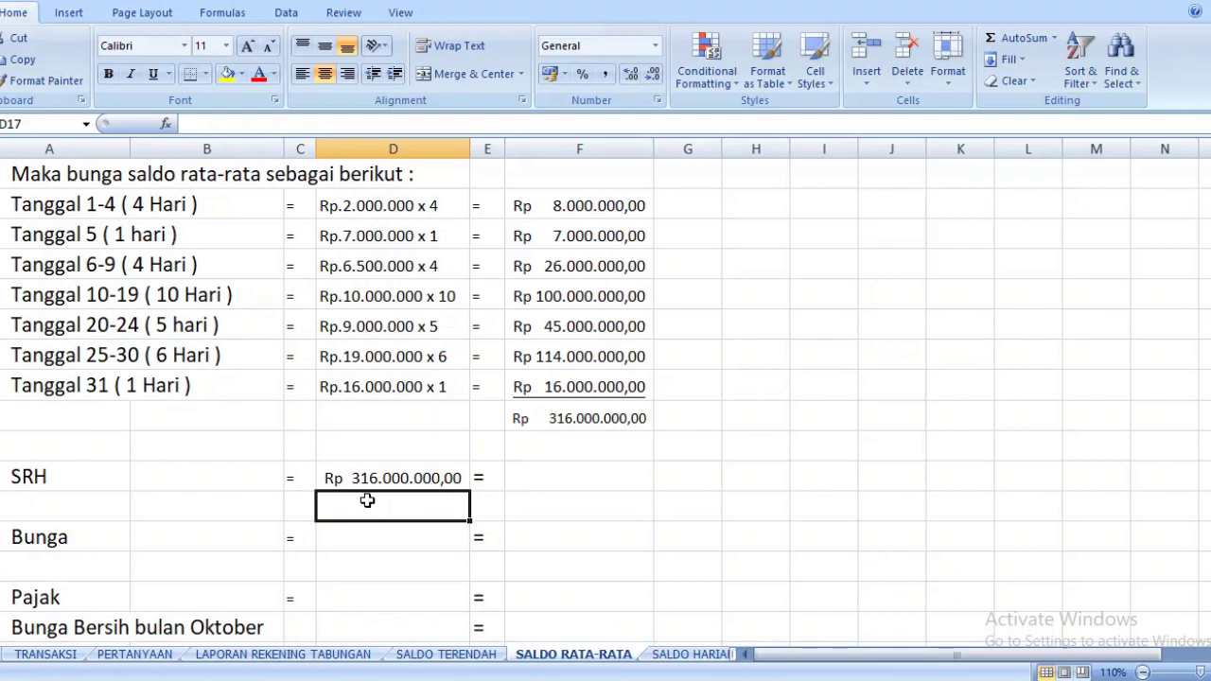
Underline the SRH numerator in D16 and enter 31 below it in D17 as the divisor
left_click(419, 477)
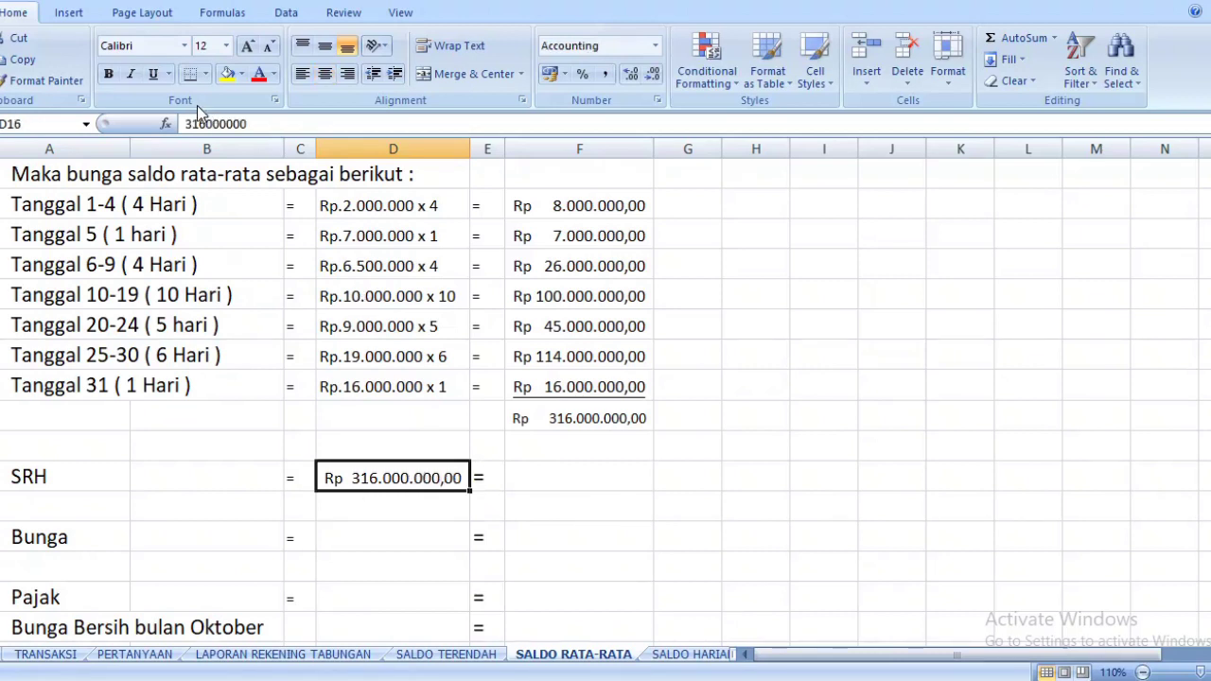
left_click(154, 75)
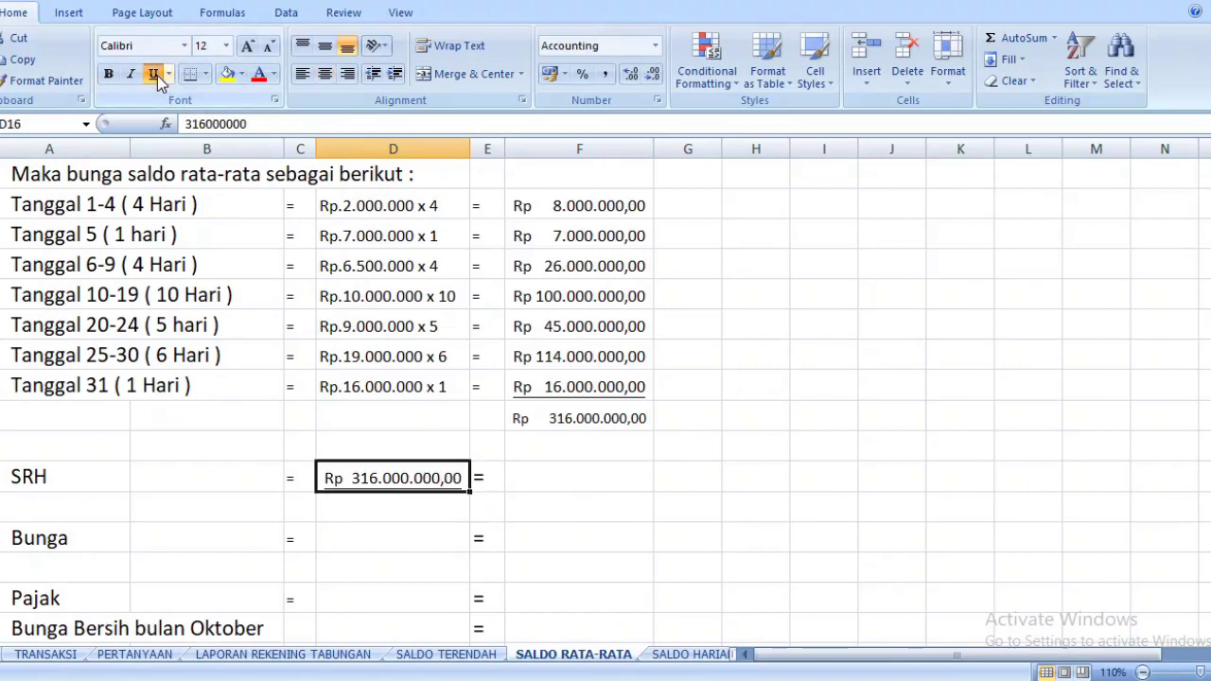
left_click(406, 523)
type("31")
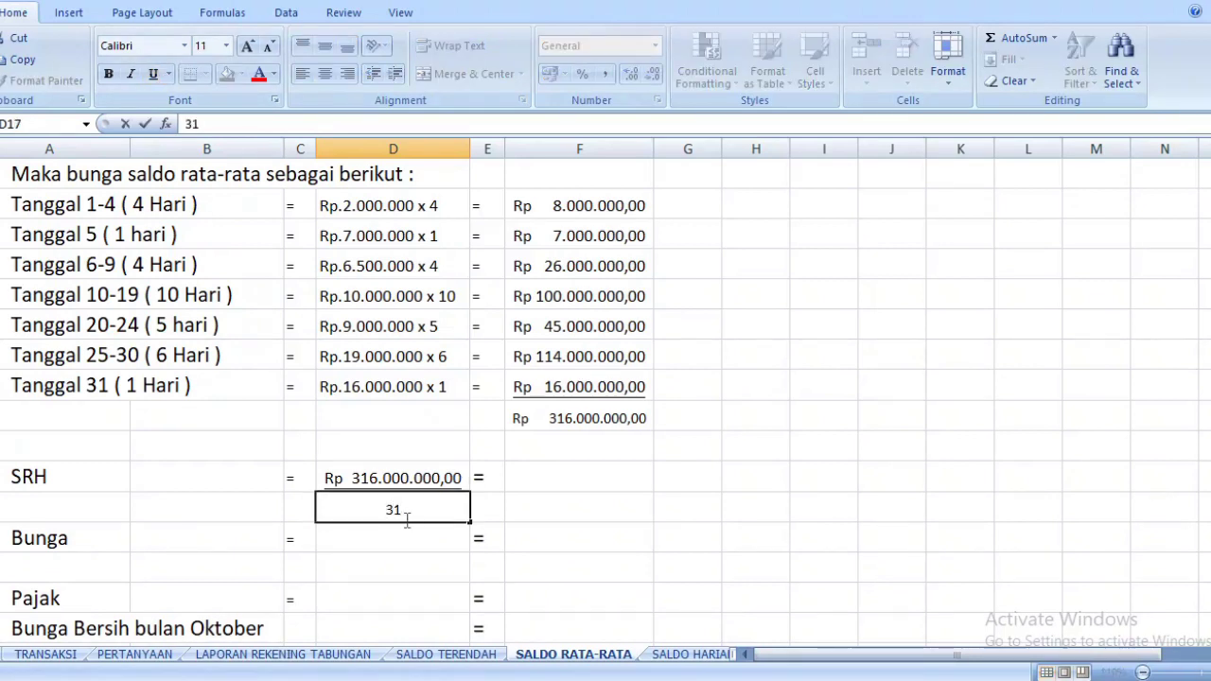
key("Return")
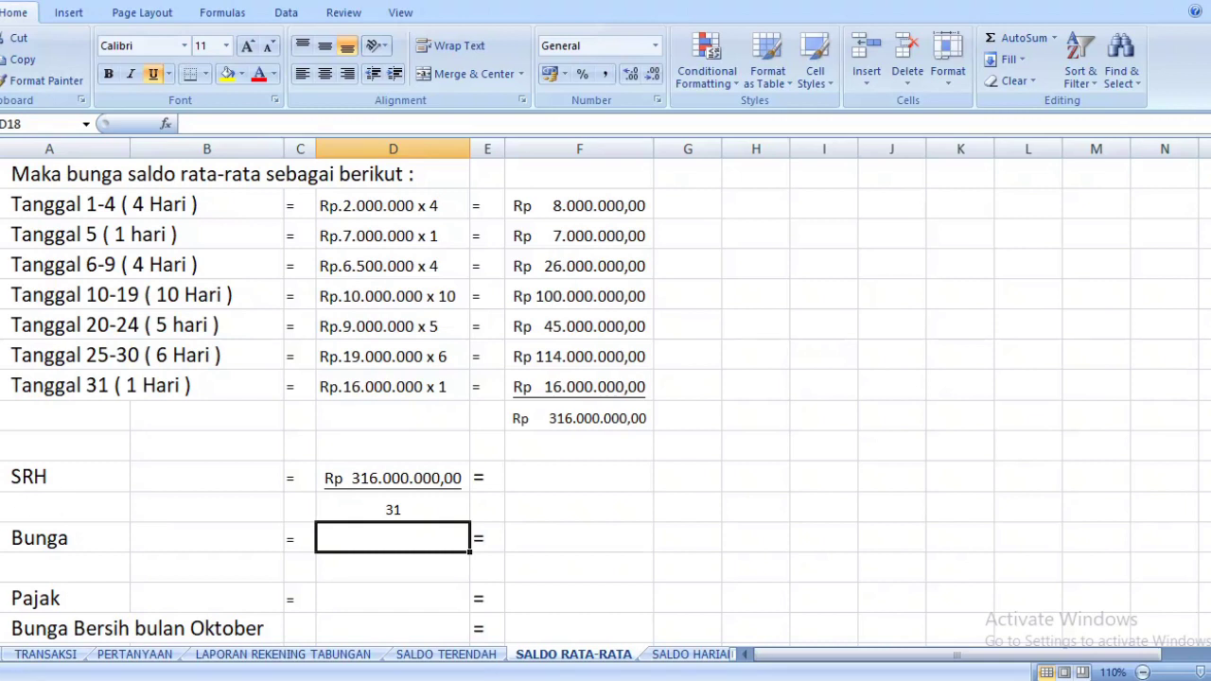
Reduce the height of row 17 below the SRH numerator and copy the currency-formatted cell F12 into F16
left_click_drag(0, 523, 0, 513)
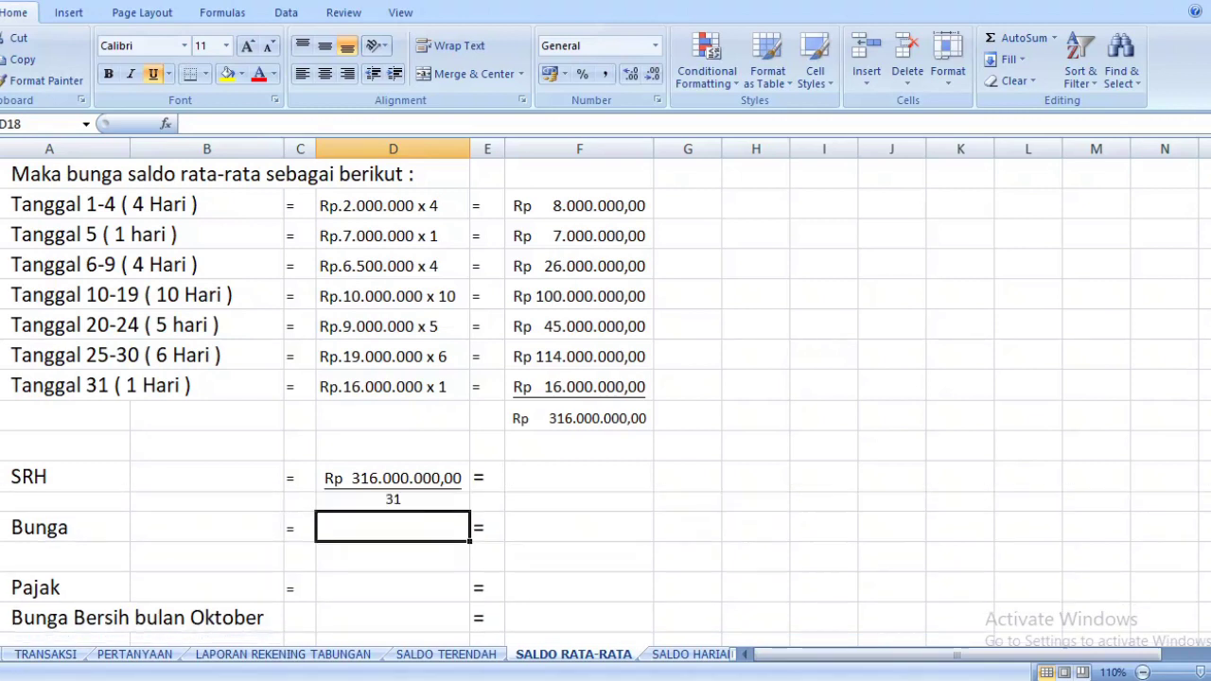
left_click(586, 486)
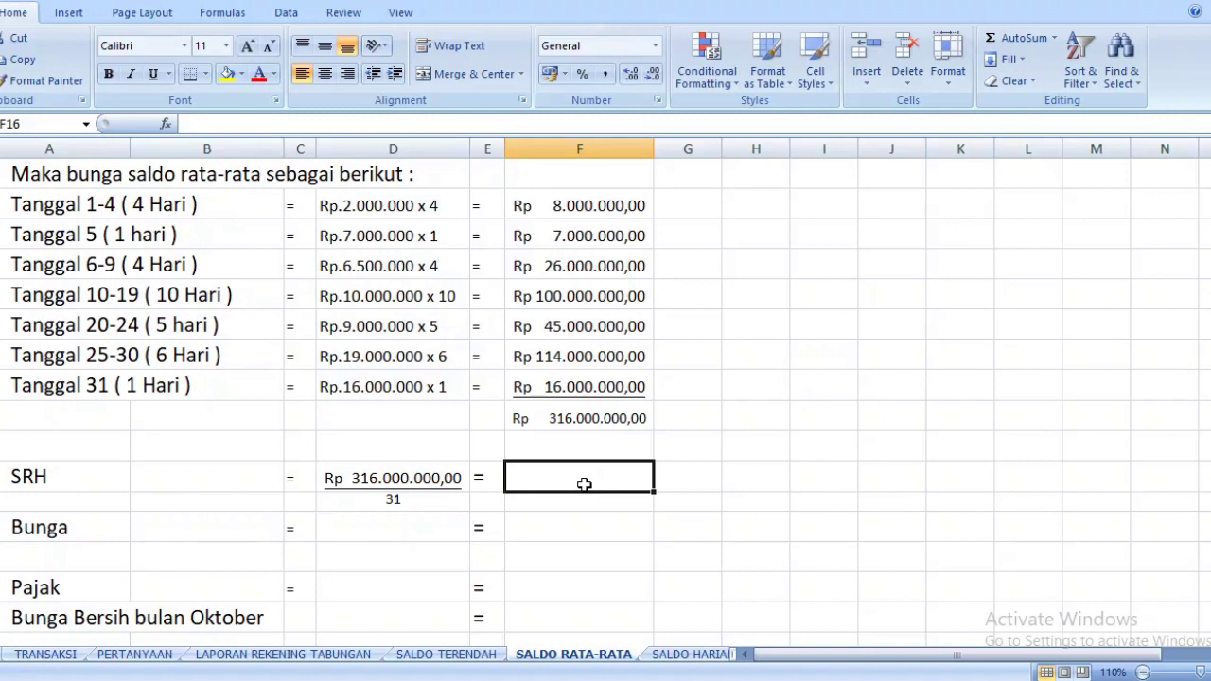
left_click(587, 363)
key("ctrl+c")
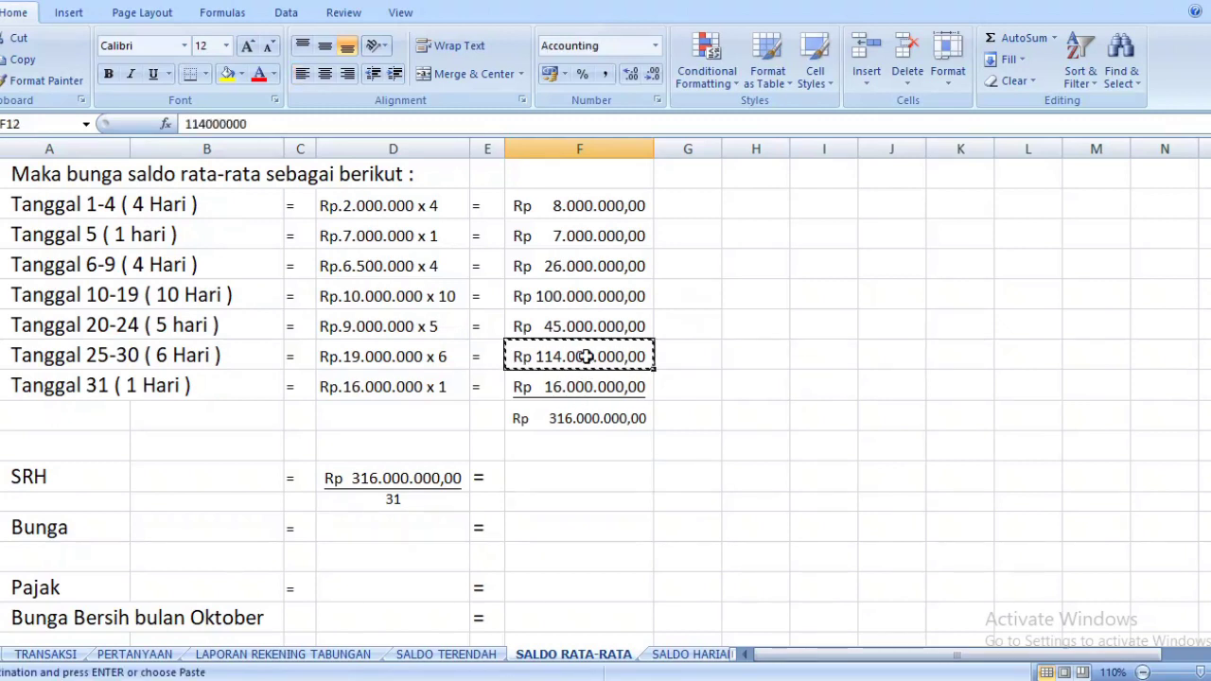
left_click(546, 483)
key("ctrl+v")
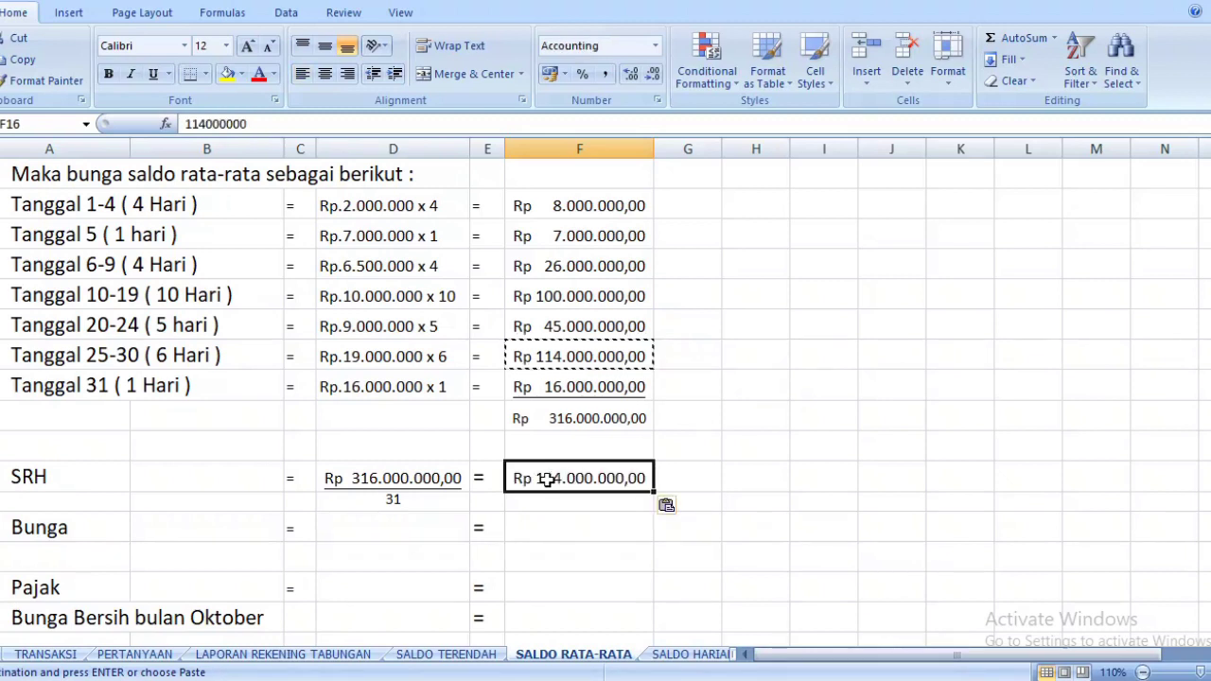
Replace the pasted value in F16 with 10193548,38 as the SRH result
double_click(546, 483)
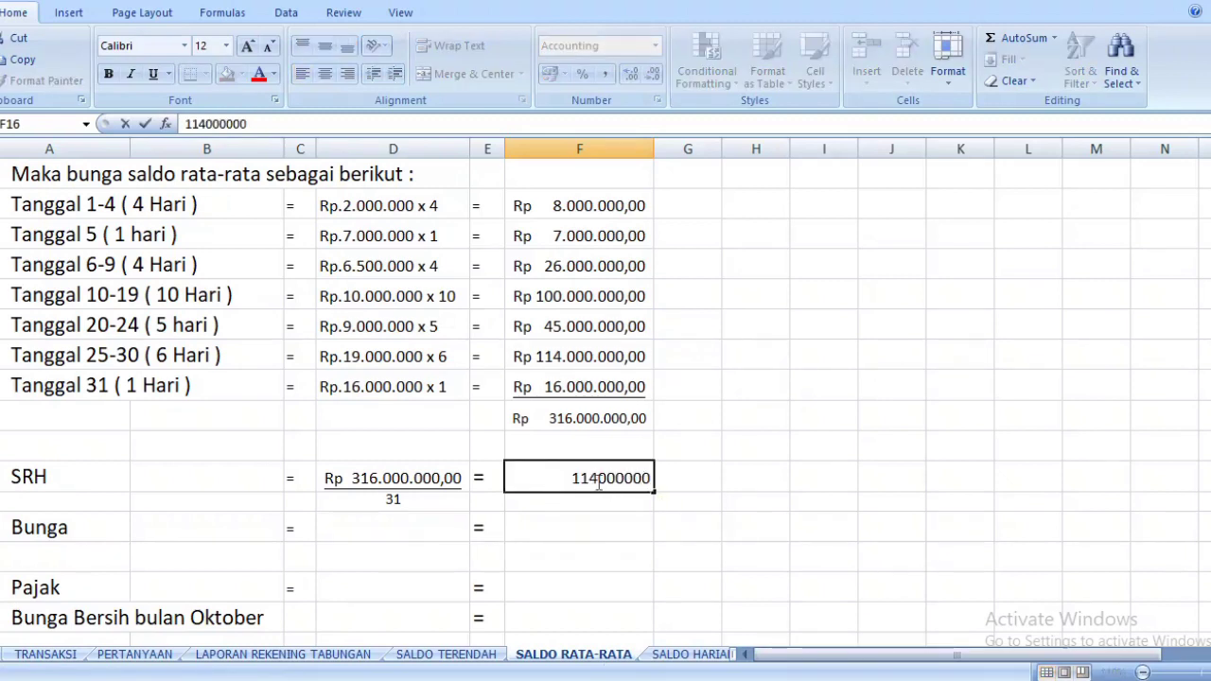
left_click_drag(571, 478, 697, 474)
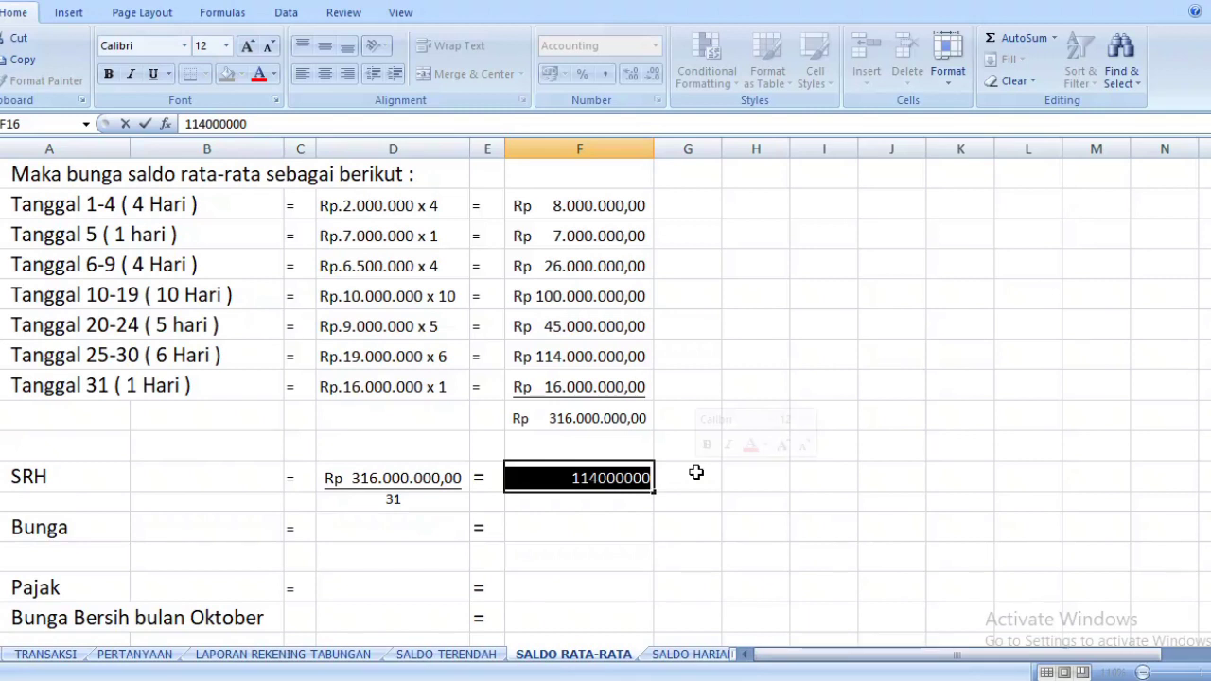
type("10")
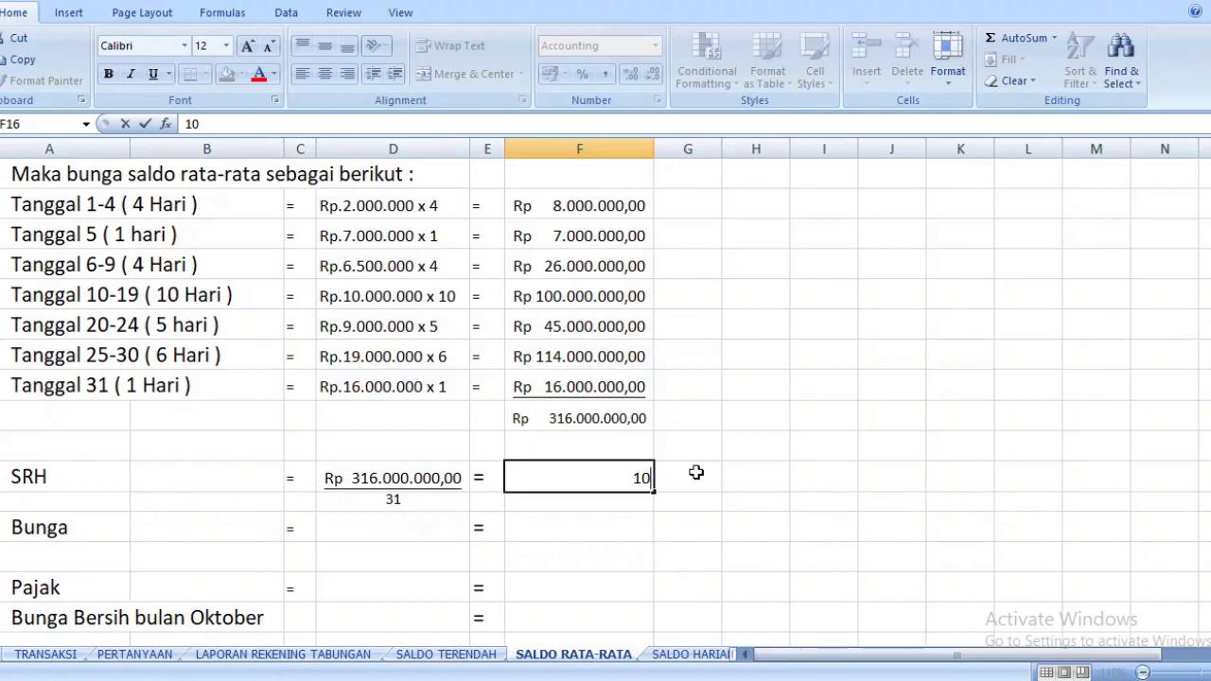
type("193548")
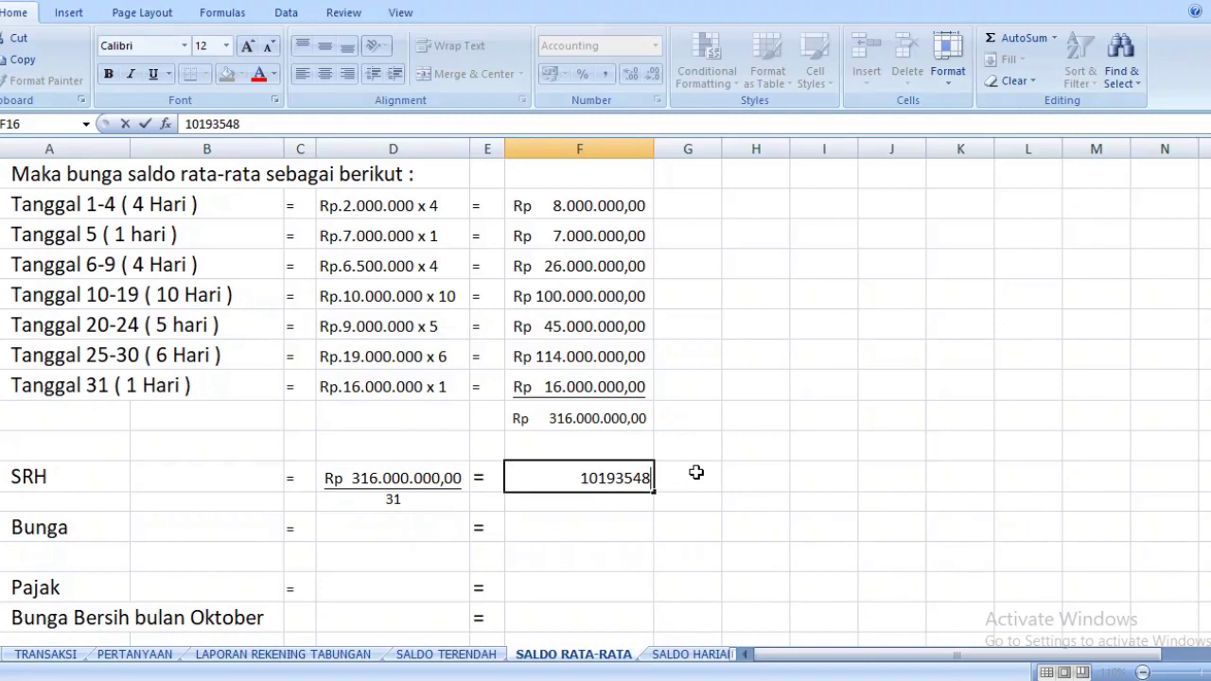
type(",")
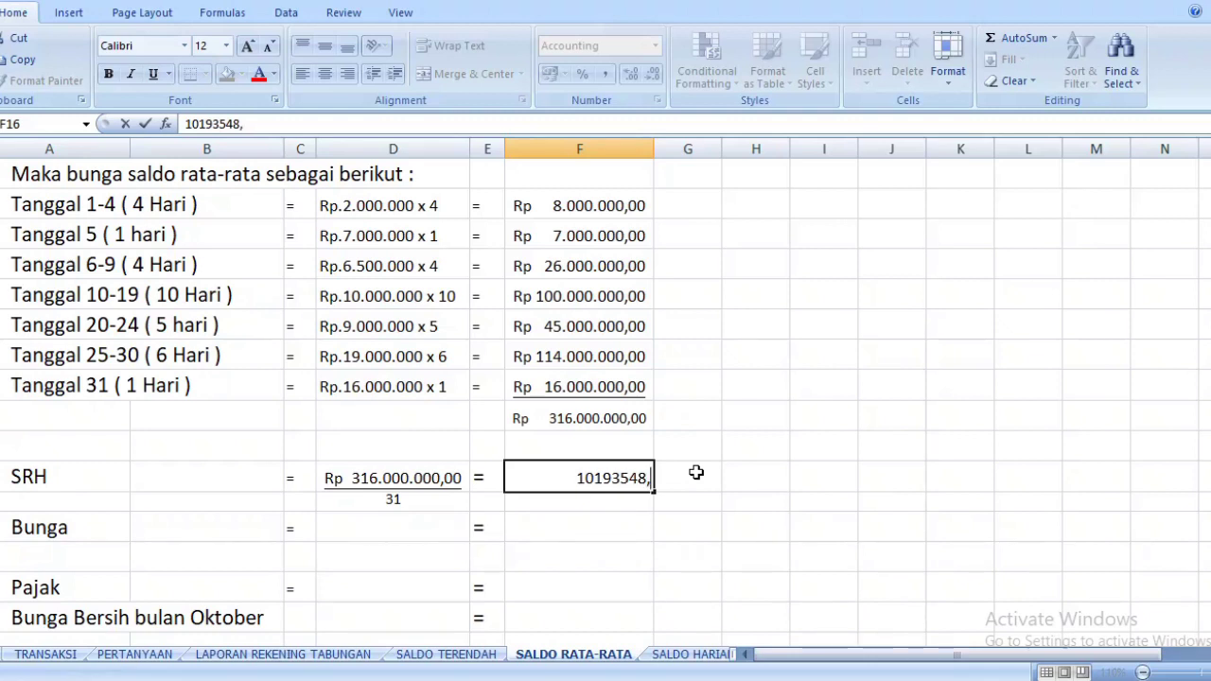
type("38")
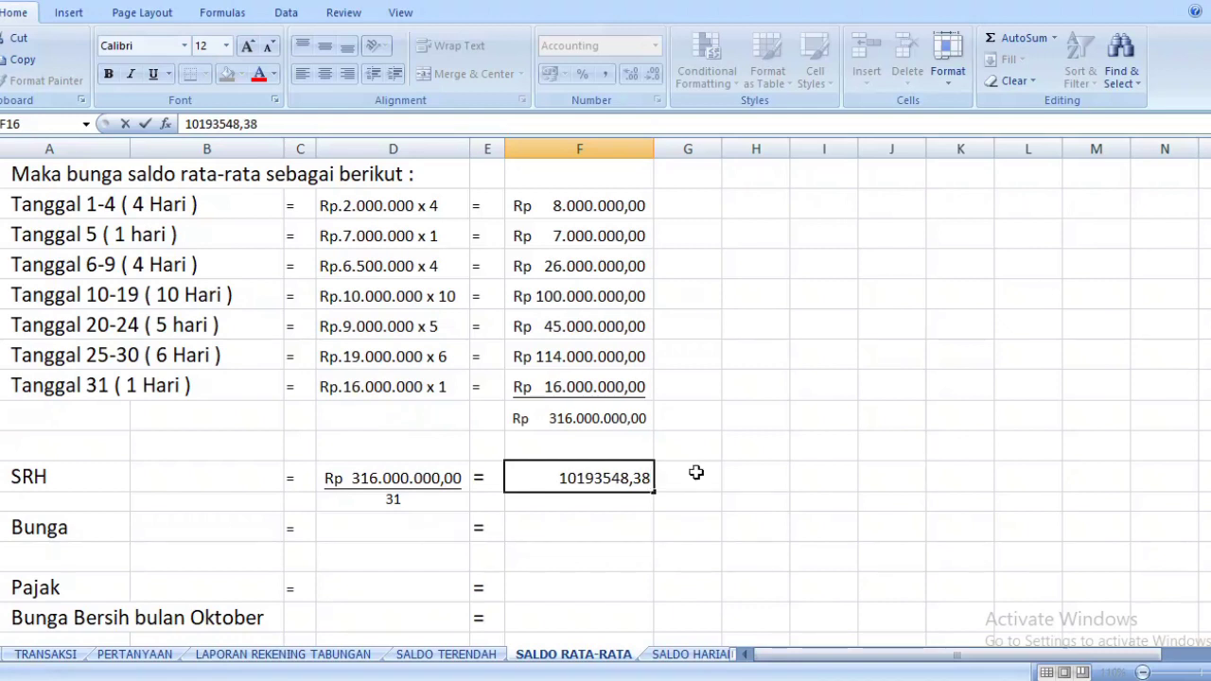
key("Return")
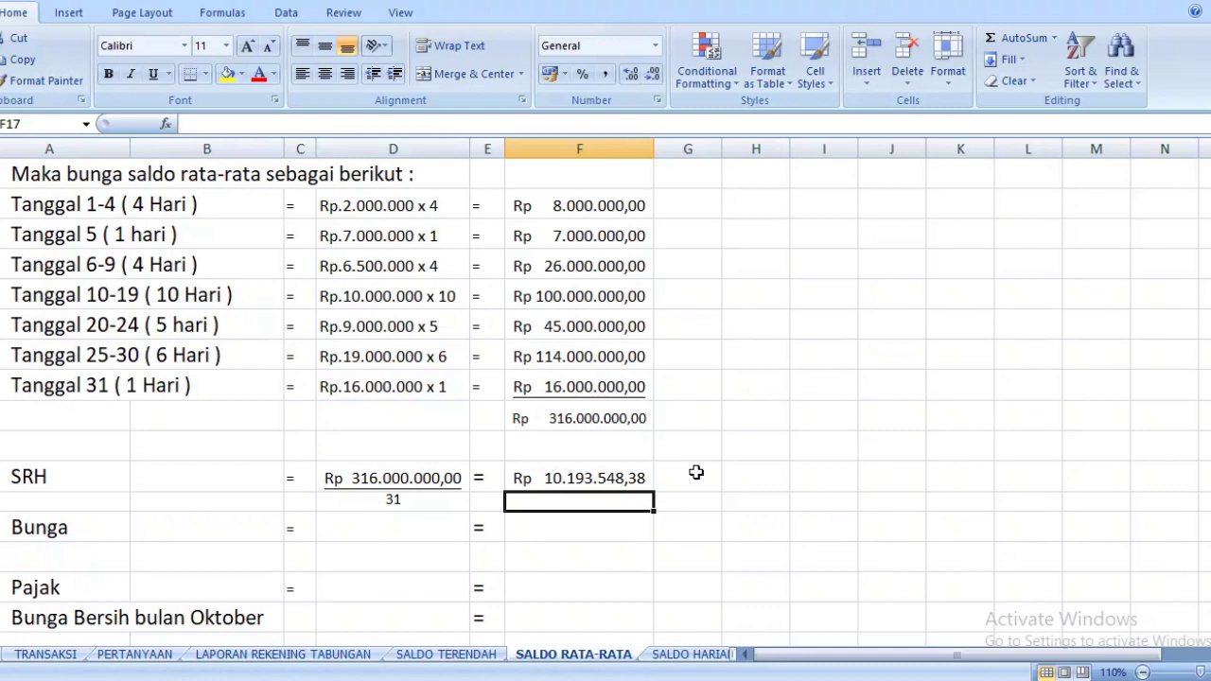
Correct the last decimal of the SRH result in F16 so it is 10193548,39
double_click(636, 479)
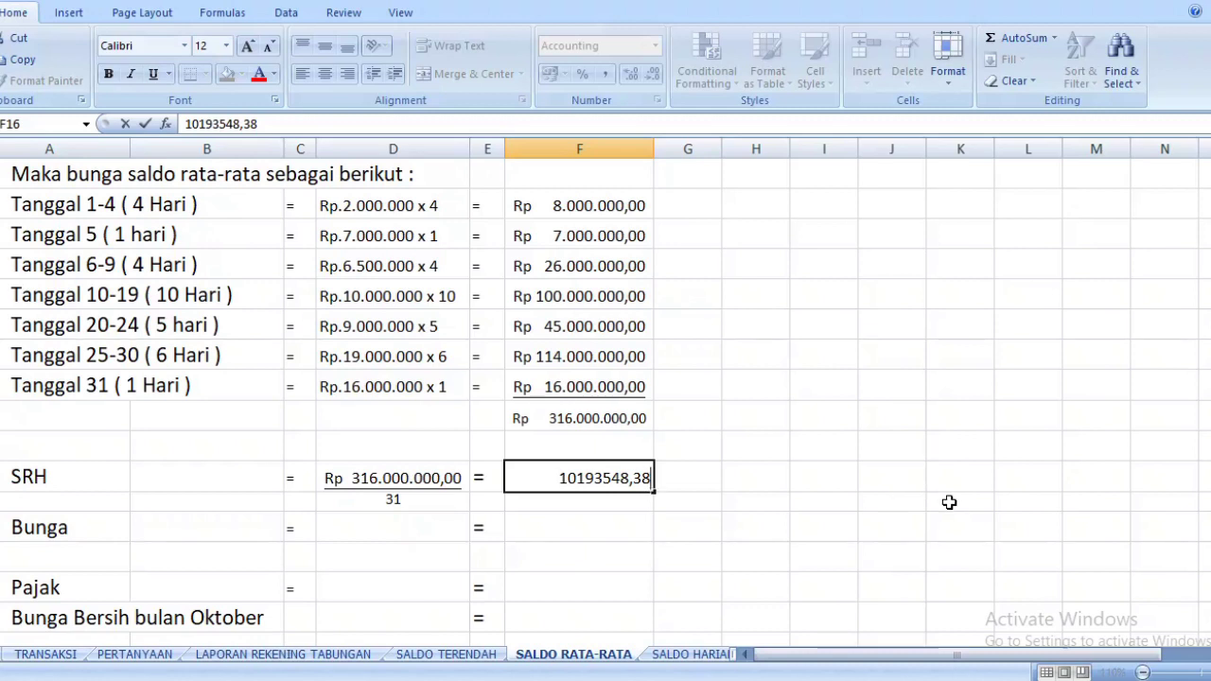
key("BackSpace")
type("9")
key("Return")
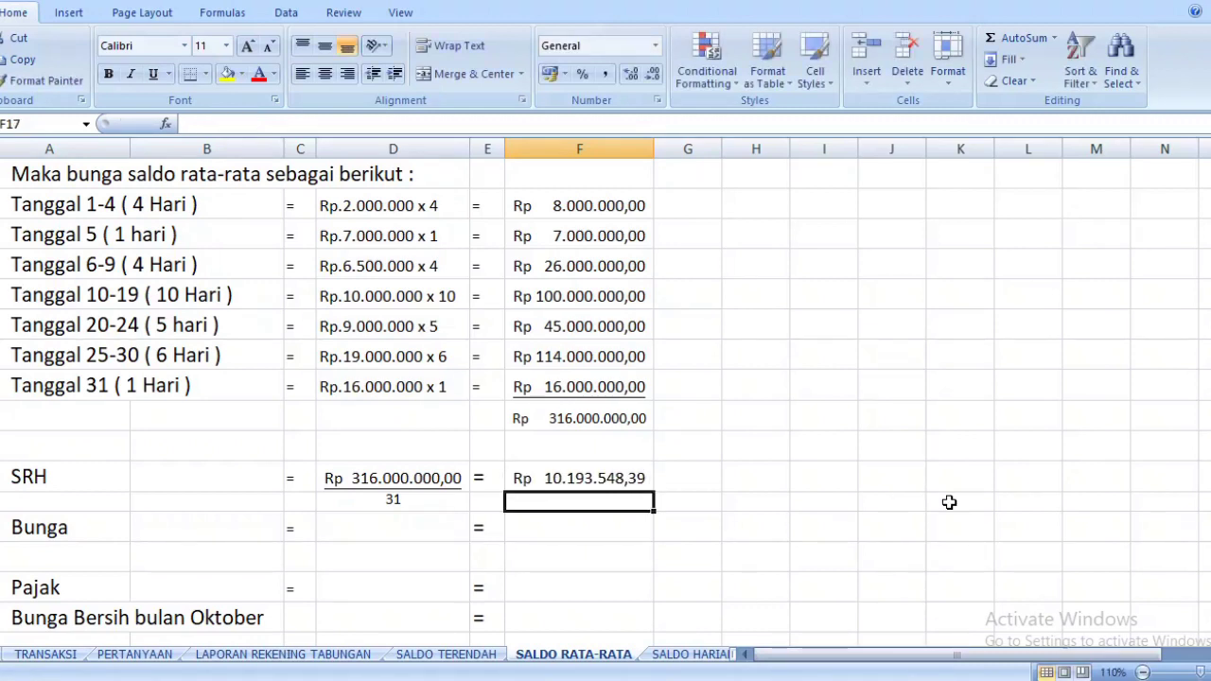
Examine the interest-rate rules above the period list to find the rate that applies to the average balance
left_click(430, 470)
left_click(551, 530)
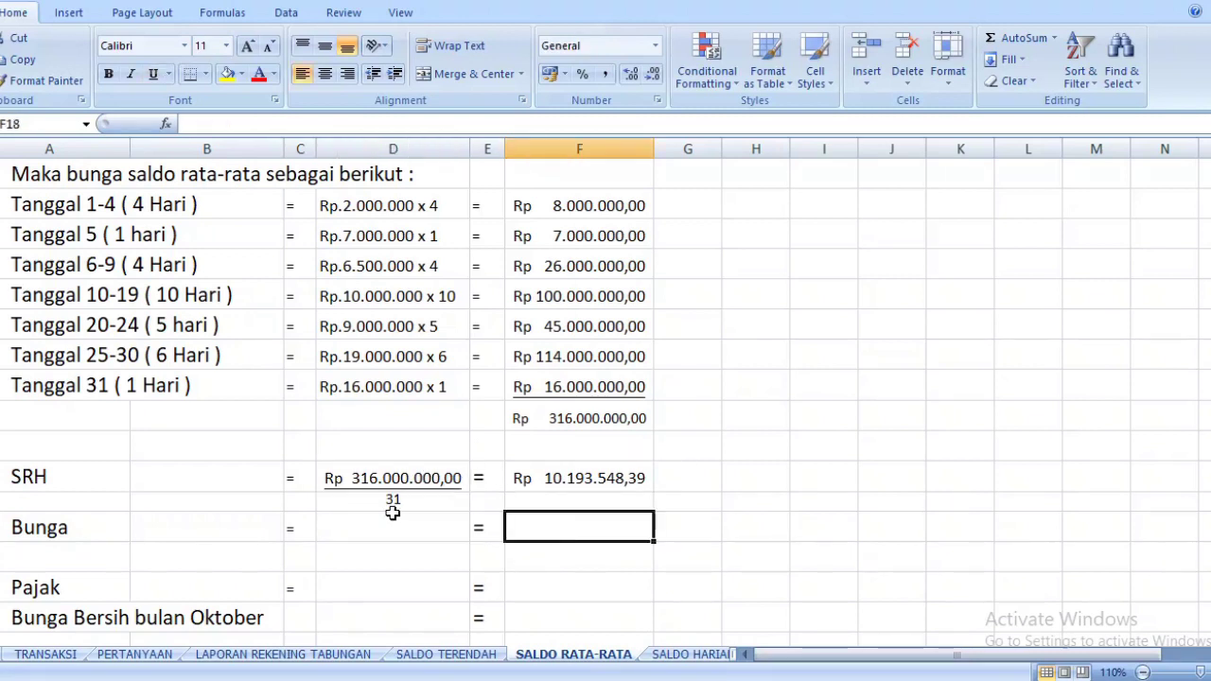
left_click(360, 524)
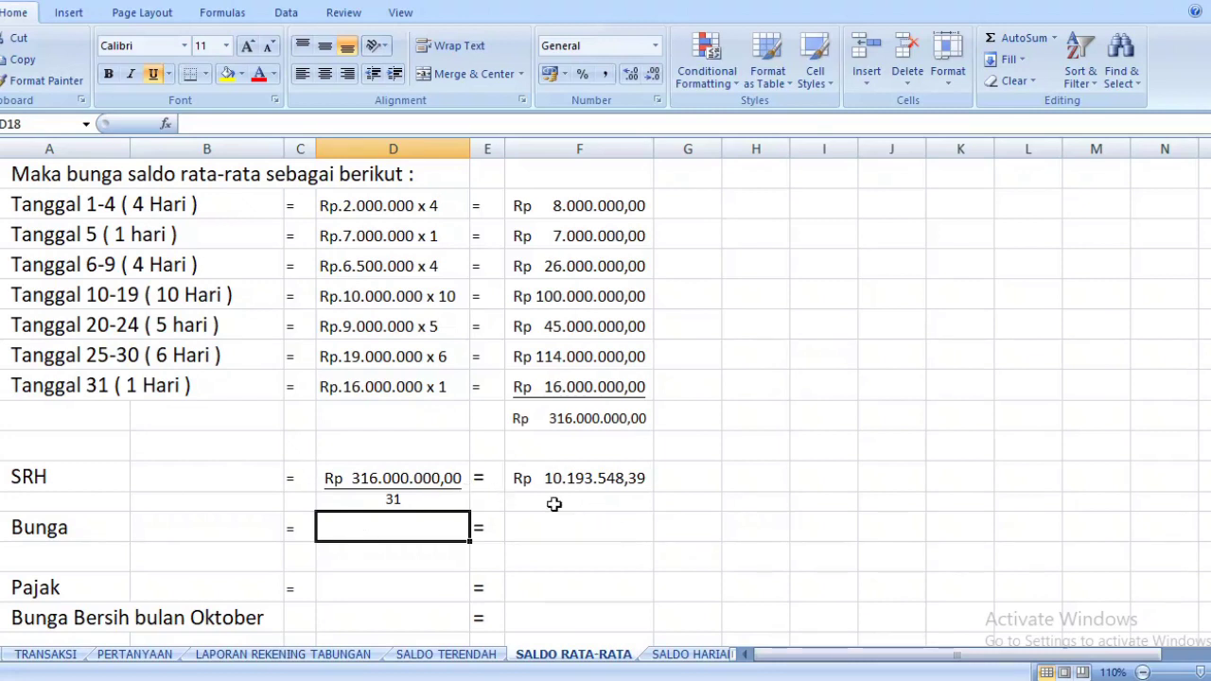
left_click(634, 482)
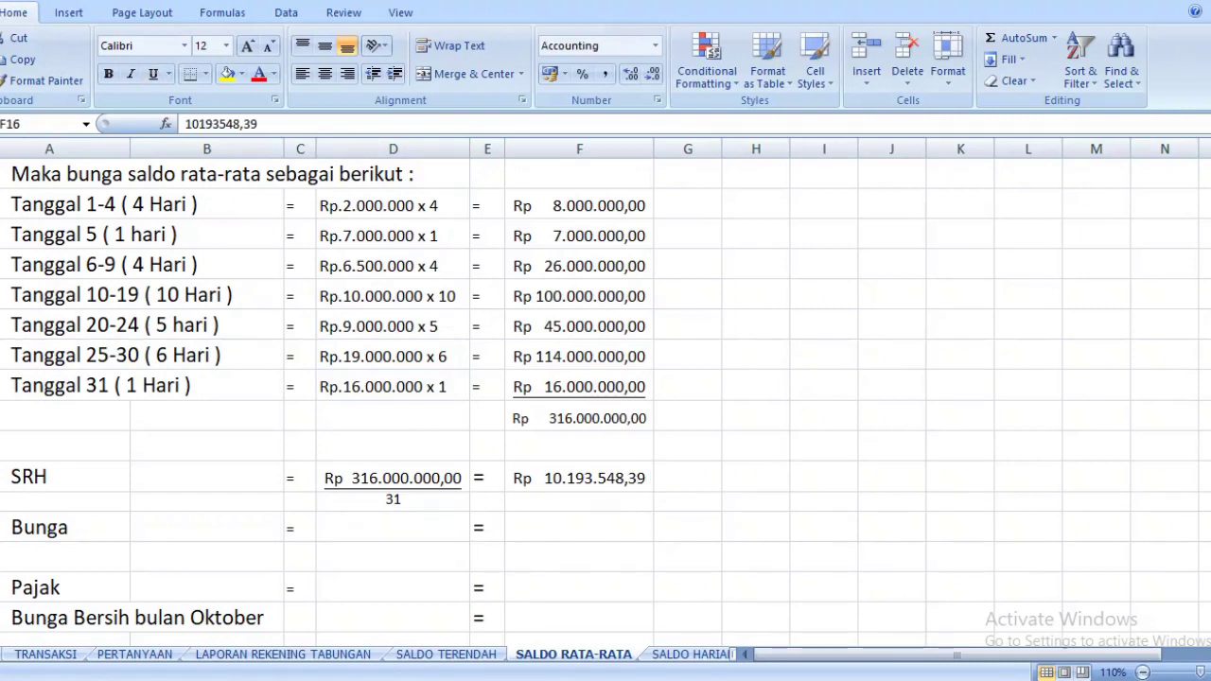
scroll(757, 325, "up", 2)
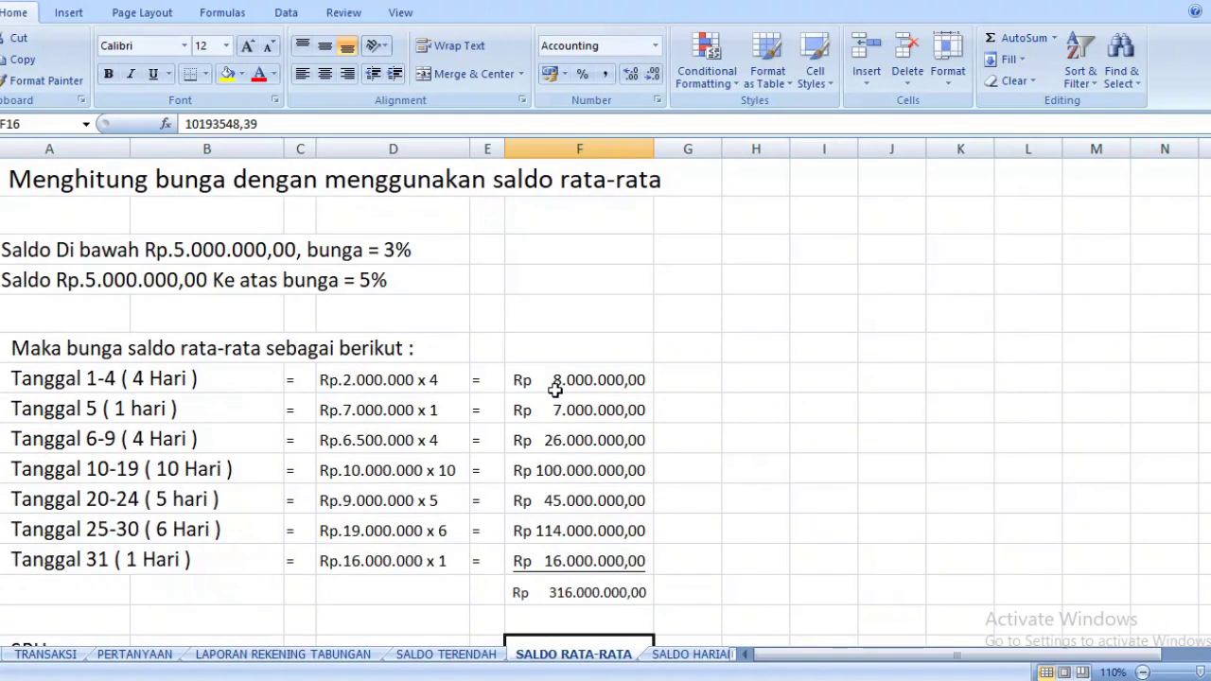
scroll(556, 391, "down", 1)
key("Up")
key("Up")
key("Up")
key("Up")
key("Up")
key("Up")
key("Up")
key("Up")
key("Up")
key("Up")
key("Up")
key("Up")
key("Up")
key("Up")
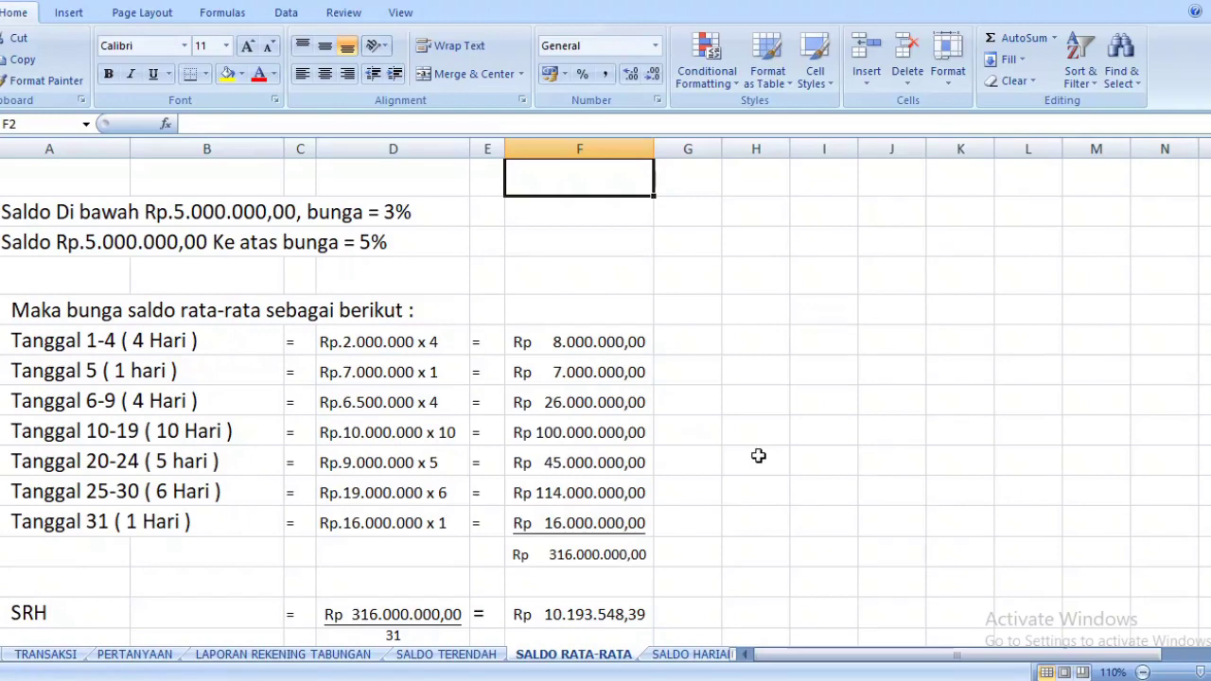
scroll(1054, 459, "down", 2)
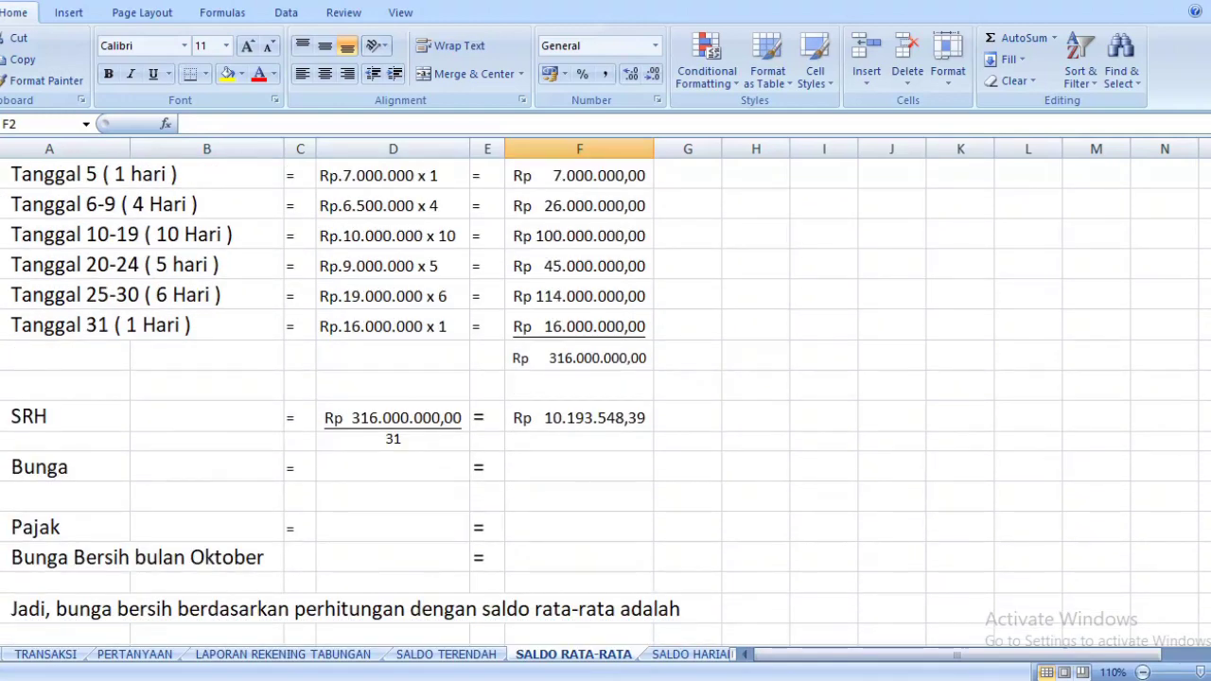
Copy the SRH result from F16 into D18 of the Bunga row and clear the pasted value, leaving only its formatting
left_click(367, 468)
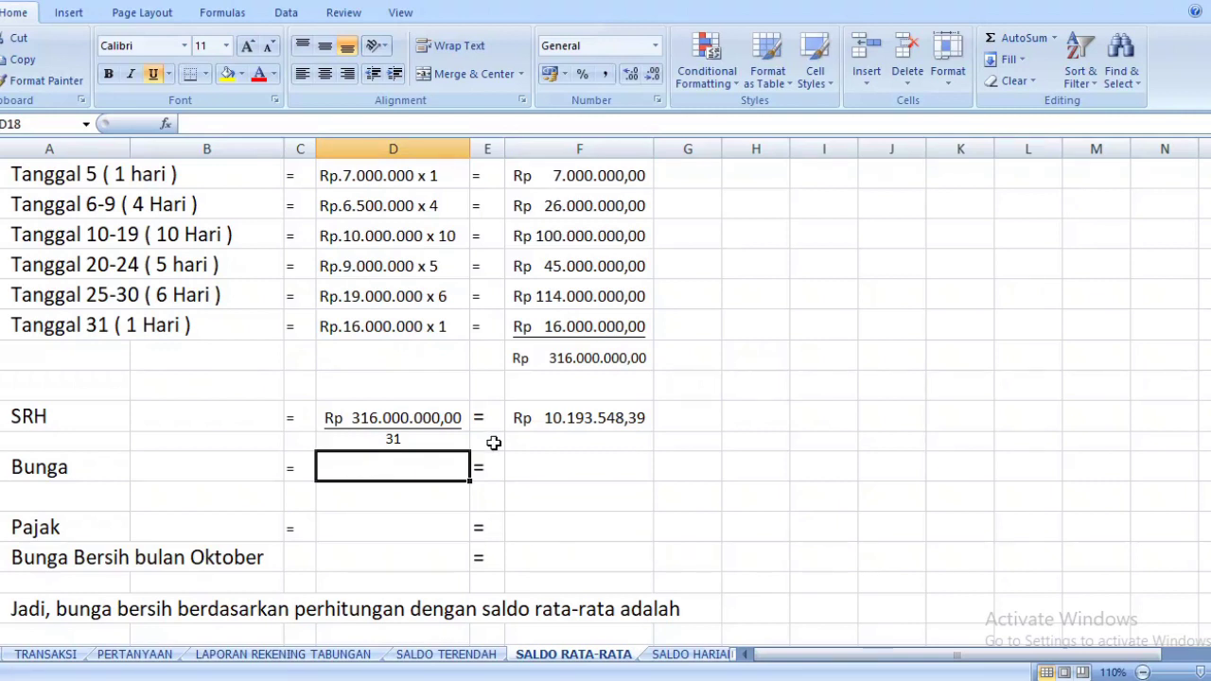
left_click(537, 425)
key("ctrl+c")
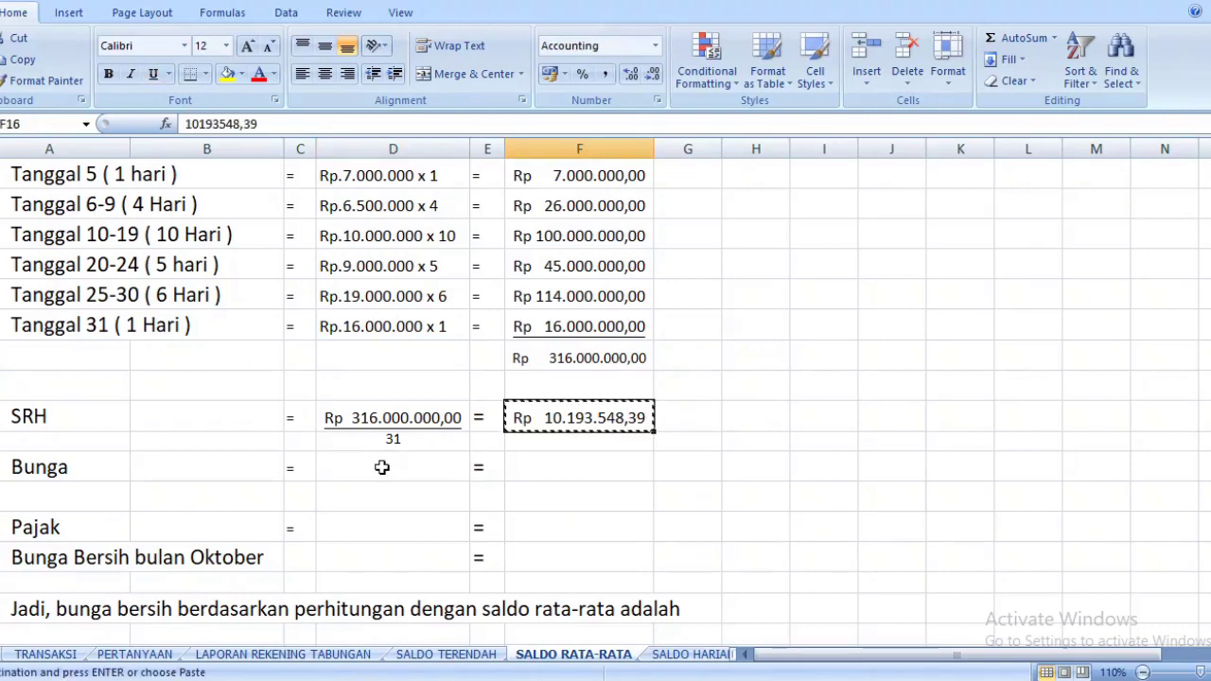
left_click(382, 467)
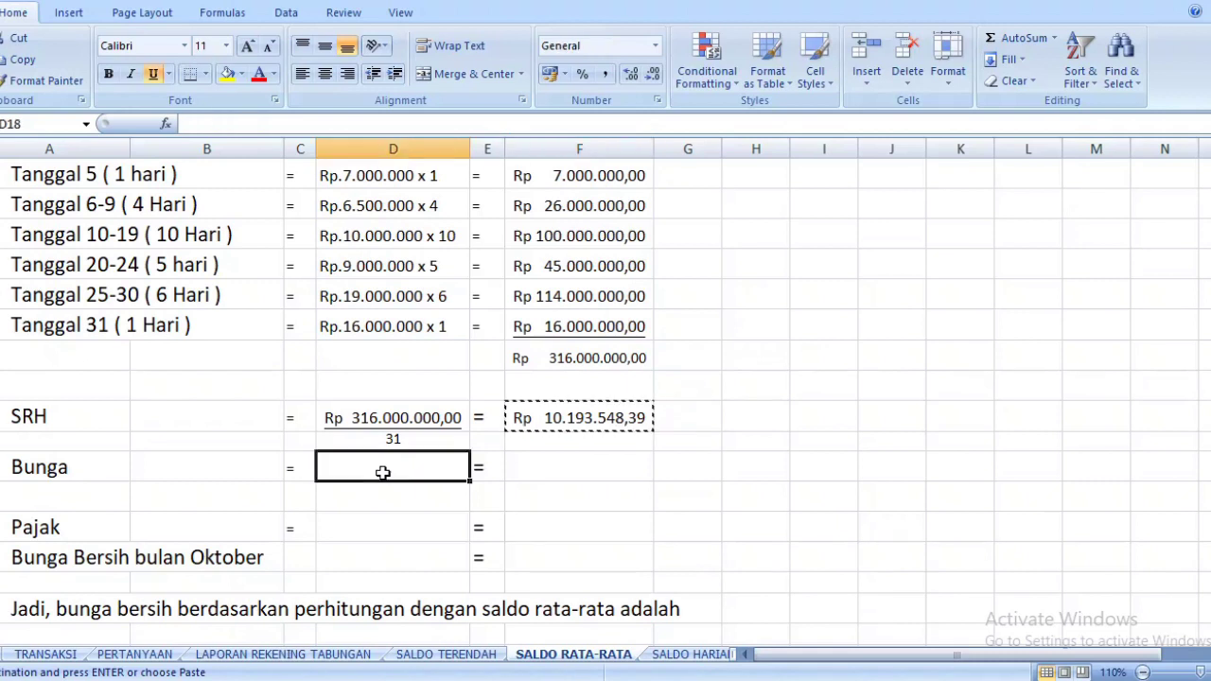
key("ctrl+v")
key("Escape")
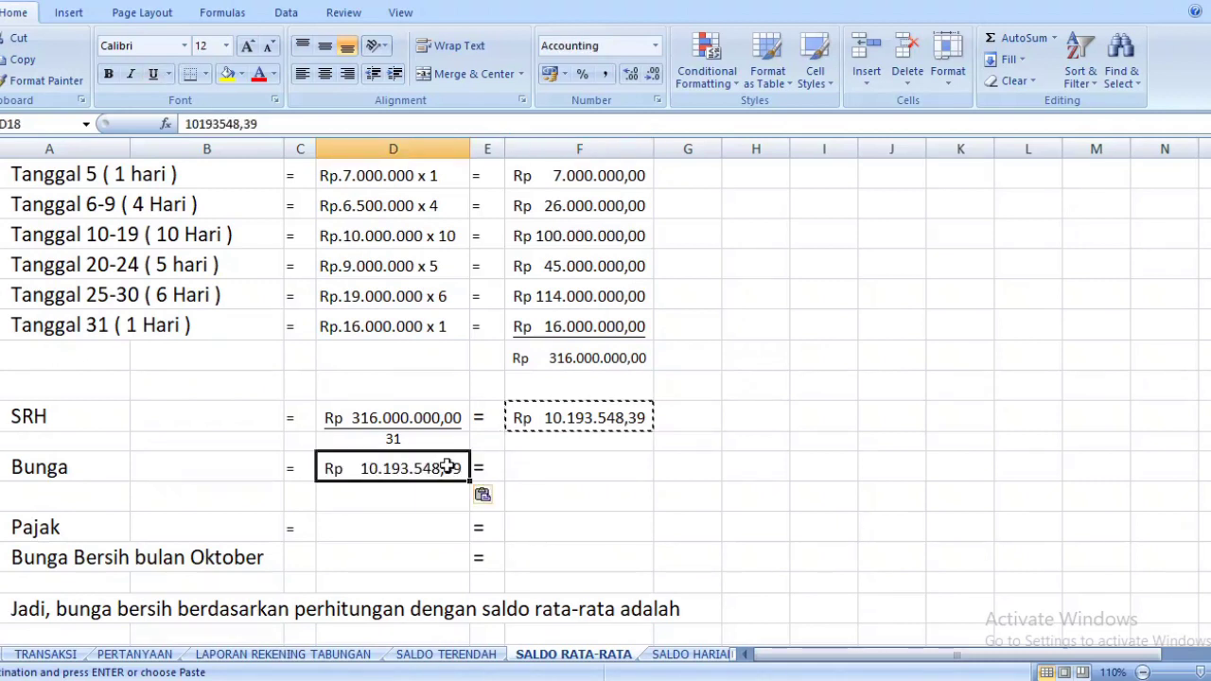
double_click(455, 467)
key("Escape")
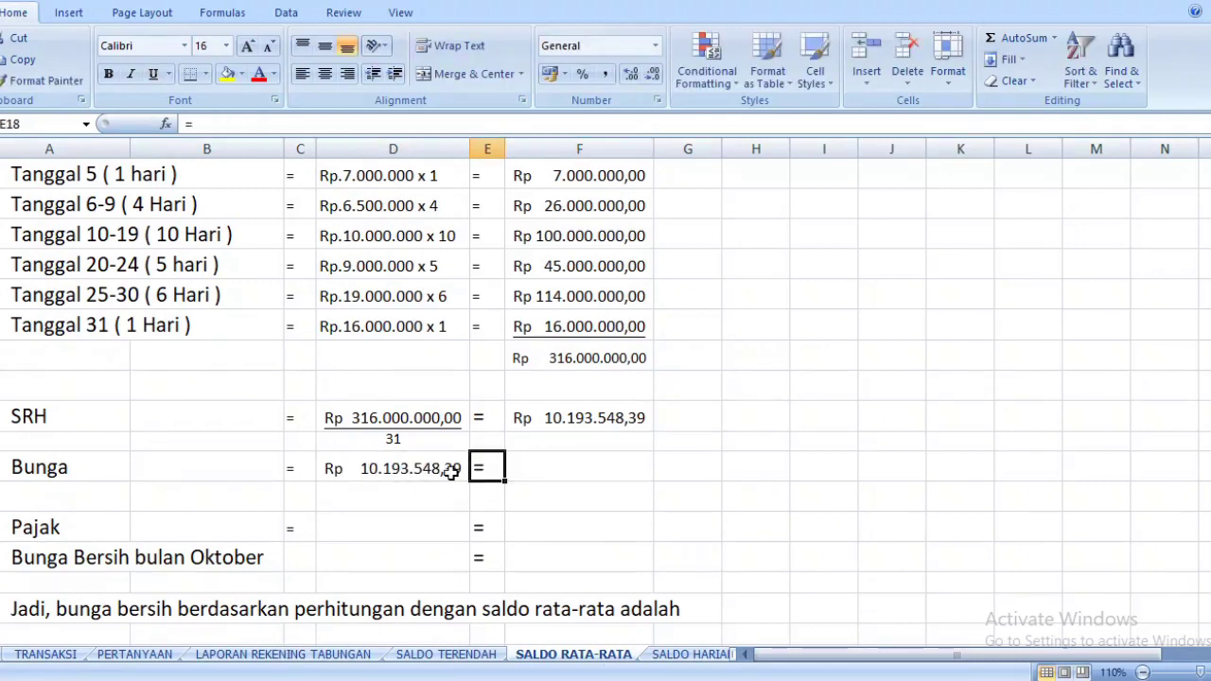
key("Delete")
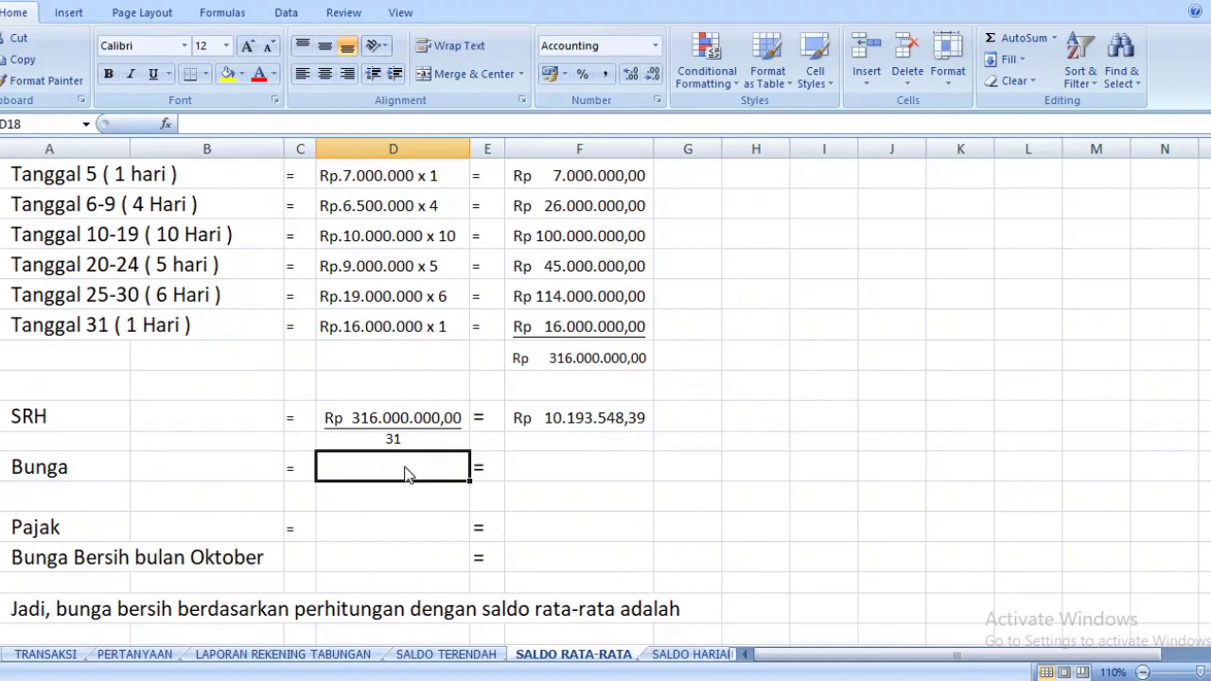
Begin the interest calculation text in D18 of the Bunga row with "Rp. 10.193.548,39 x"
type("Rp")
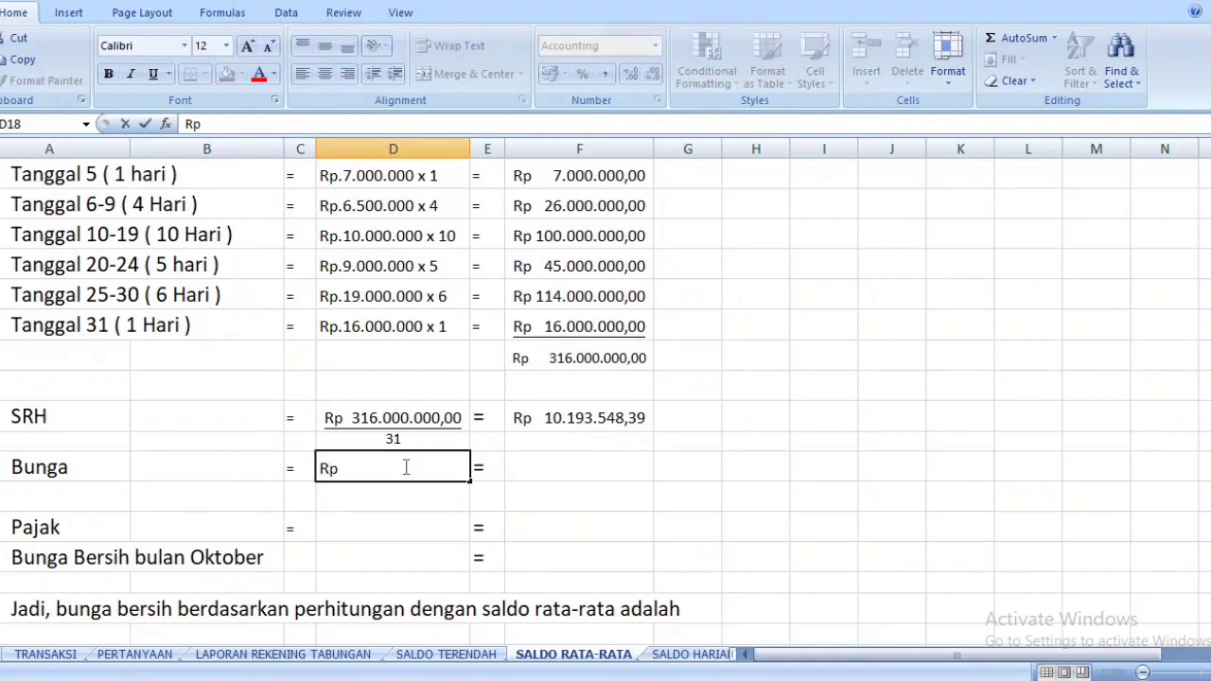
type(". 10.193")
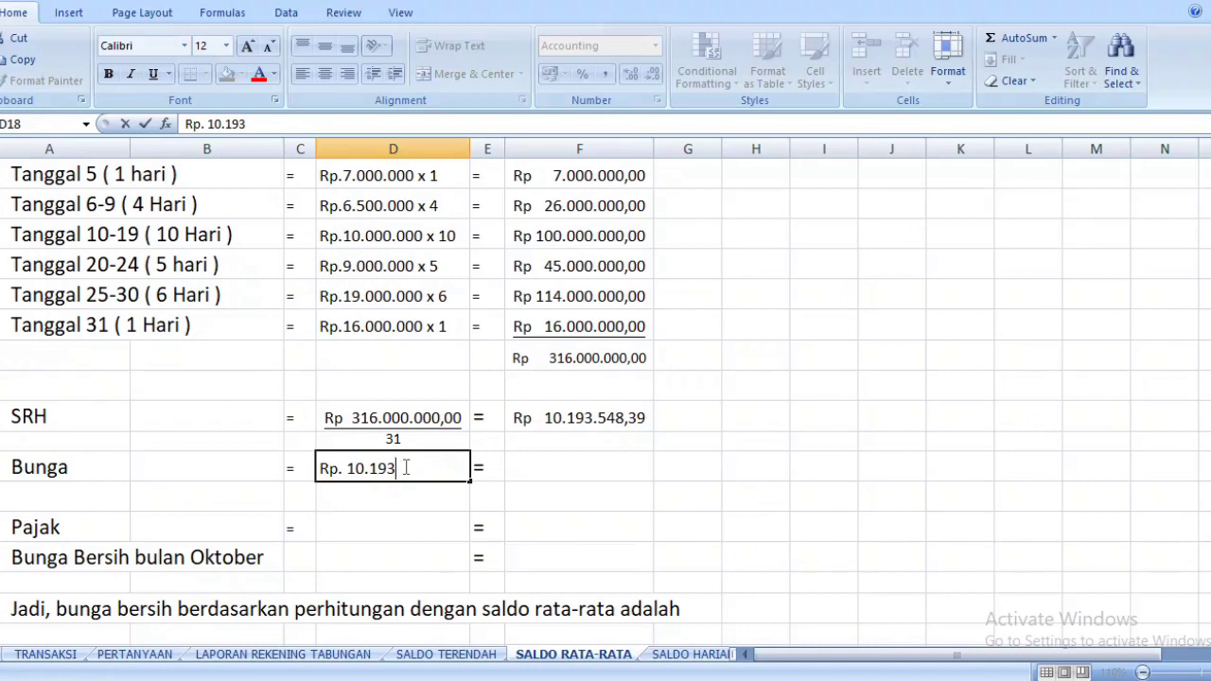
type(".548,39 x")
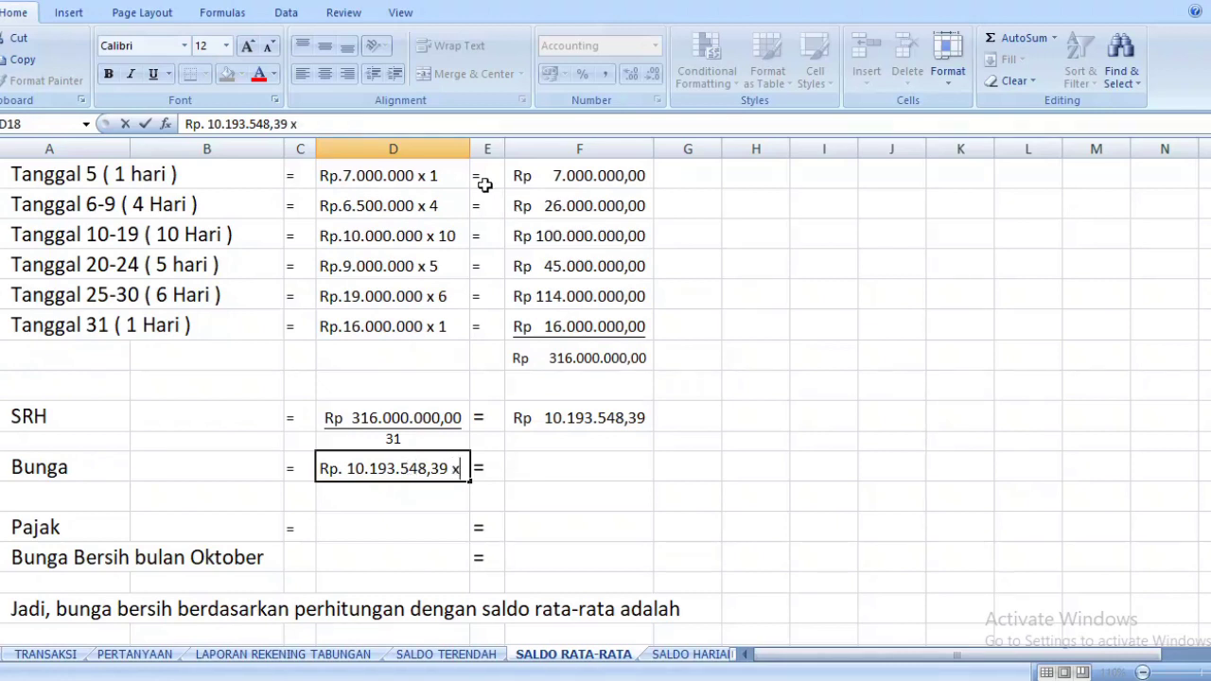
Widen column D and extend the Bunga calculation in D18 to "Rp. 10.193.548,39 x 5 %"
left_click(487, 149)
left_click_drag(470, 149, 501, 149)
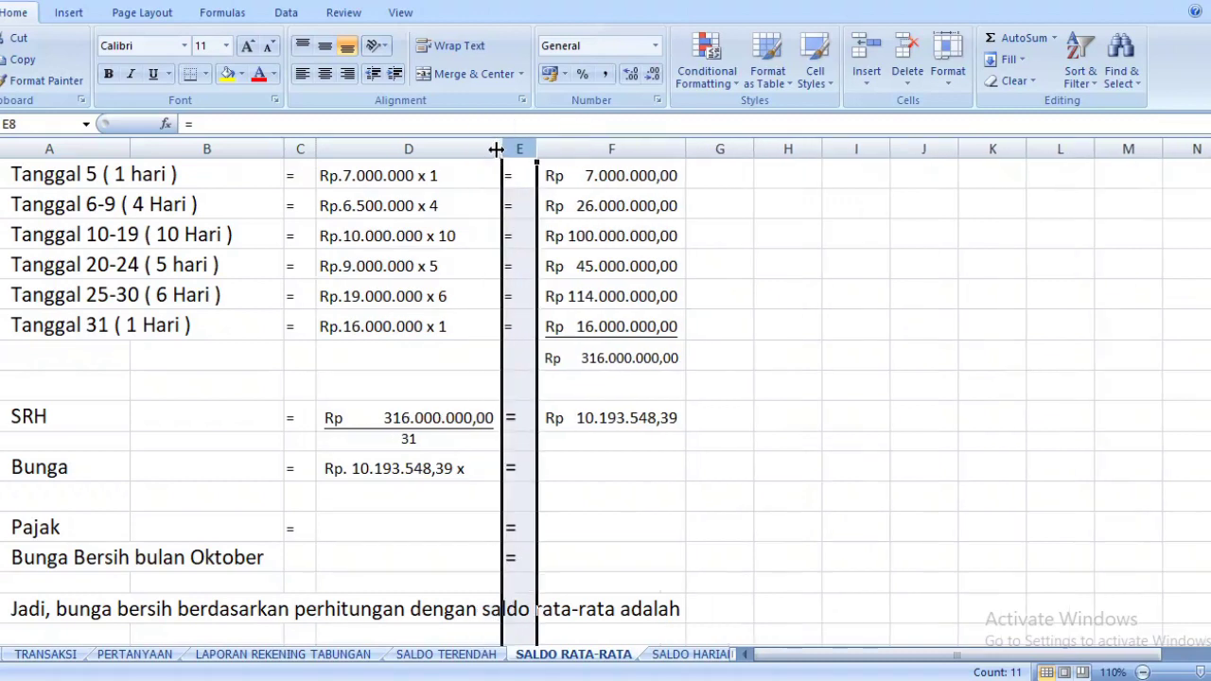
left_click(479, 467)
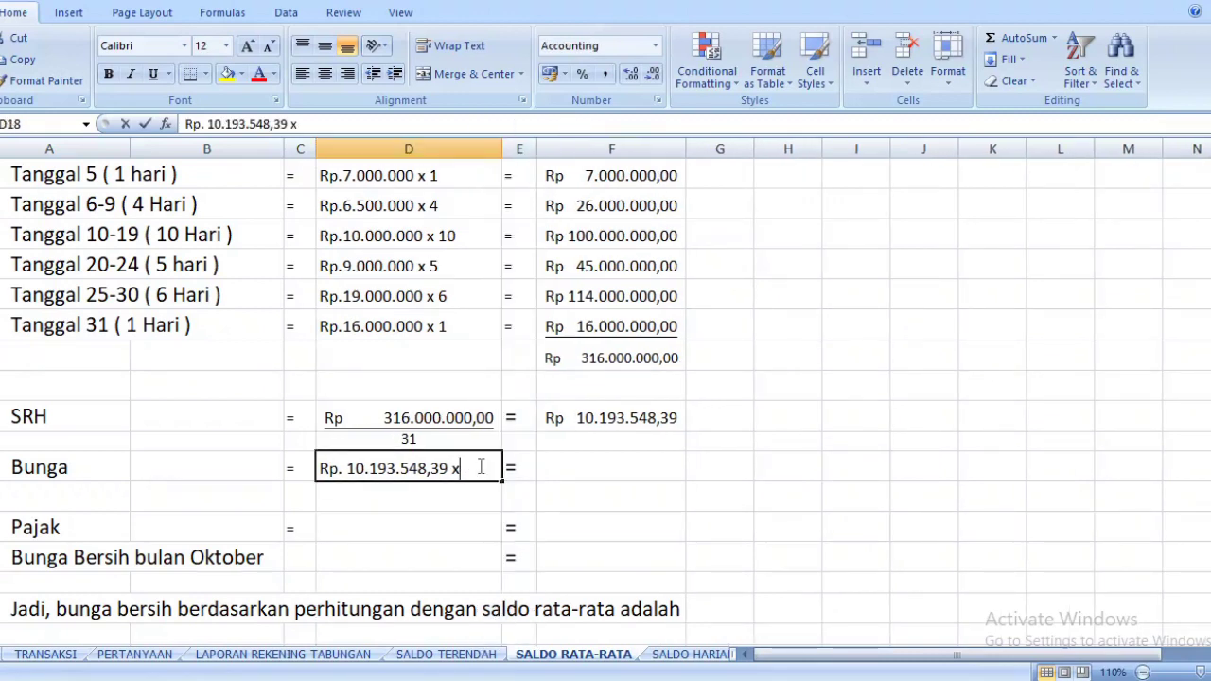
double_click(480, 466)
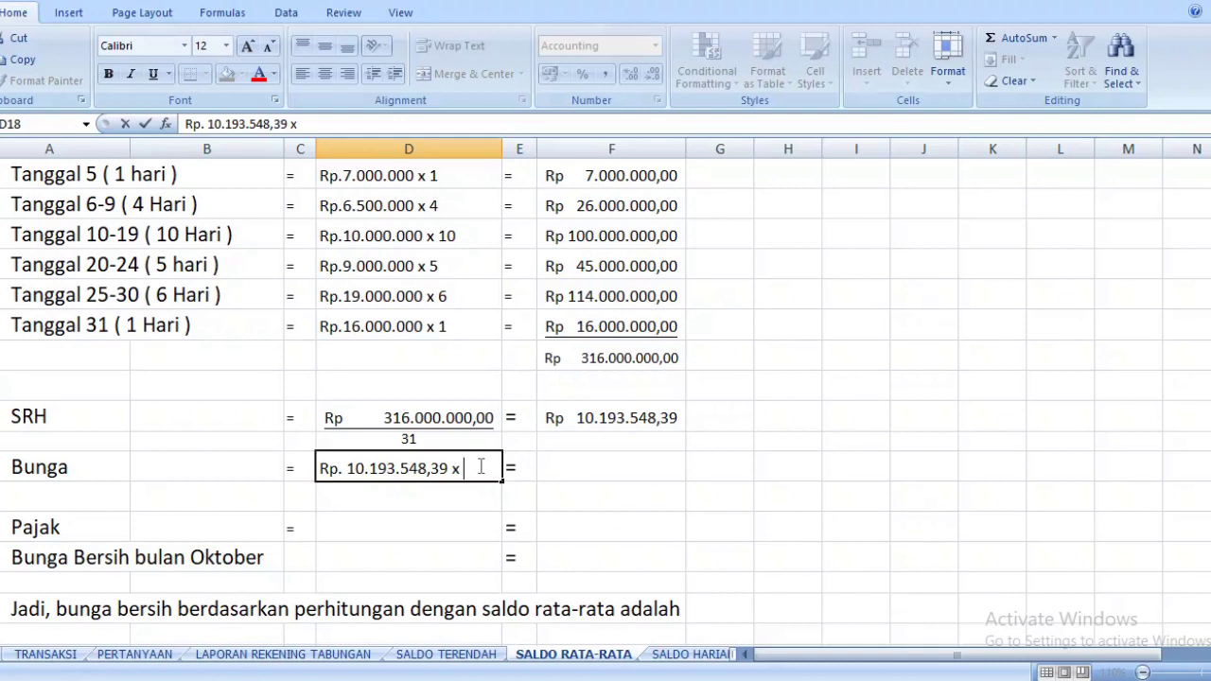
type("5 %")
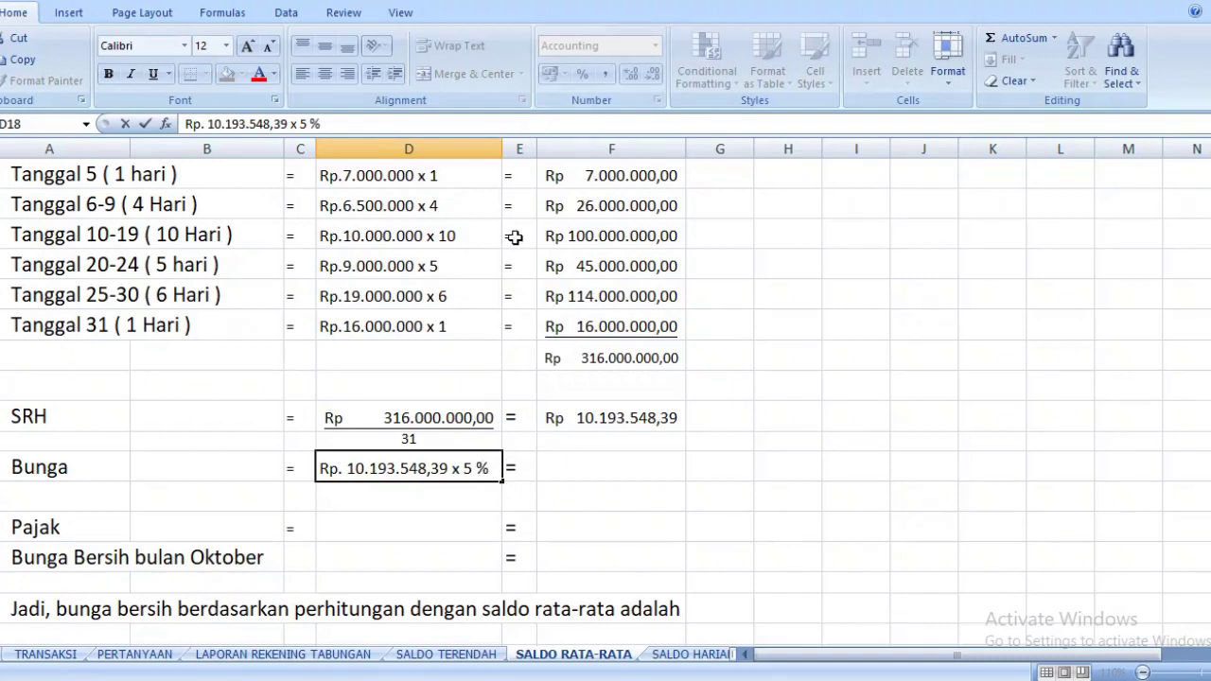
left_click(481, 508)
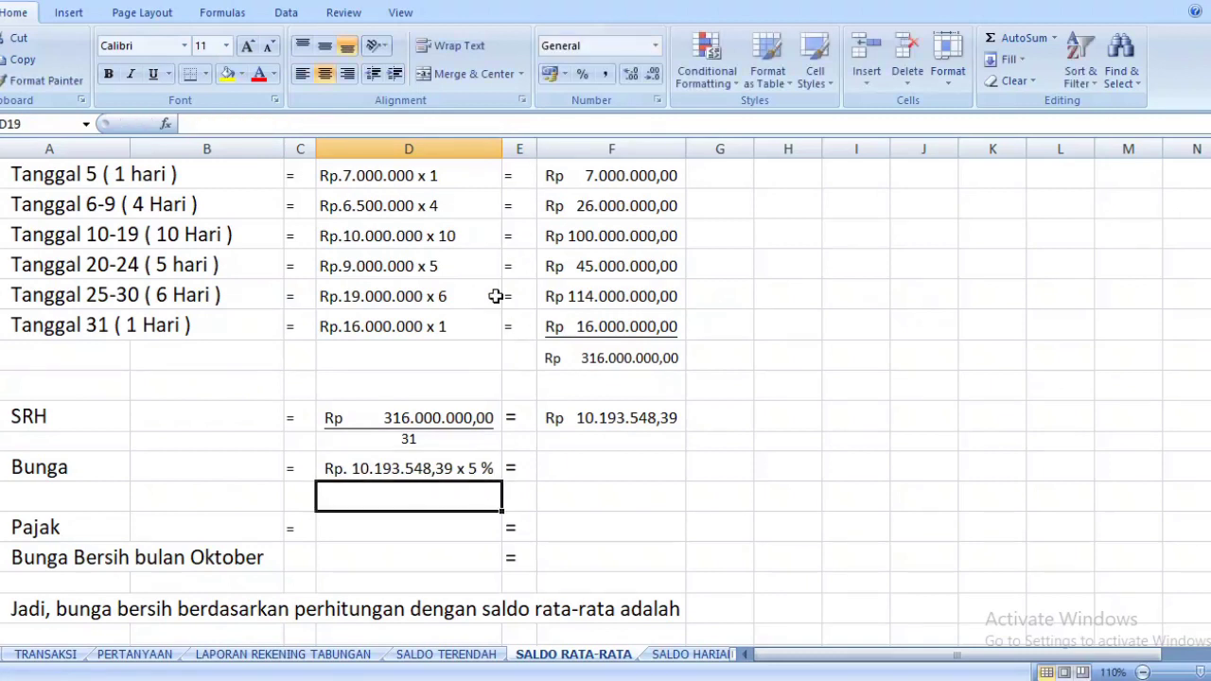
Widen column D further and append 31 to the end of the Bunga calculation in D18
left_click_drag(502, 151, 550, 154)
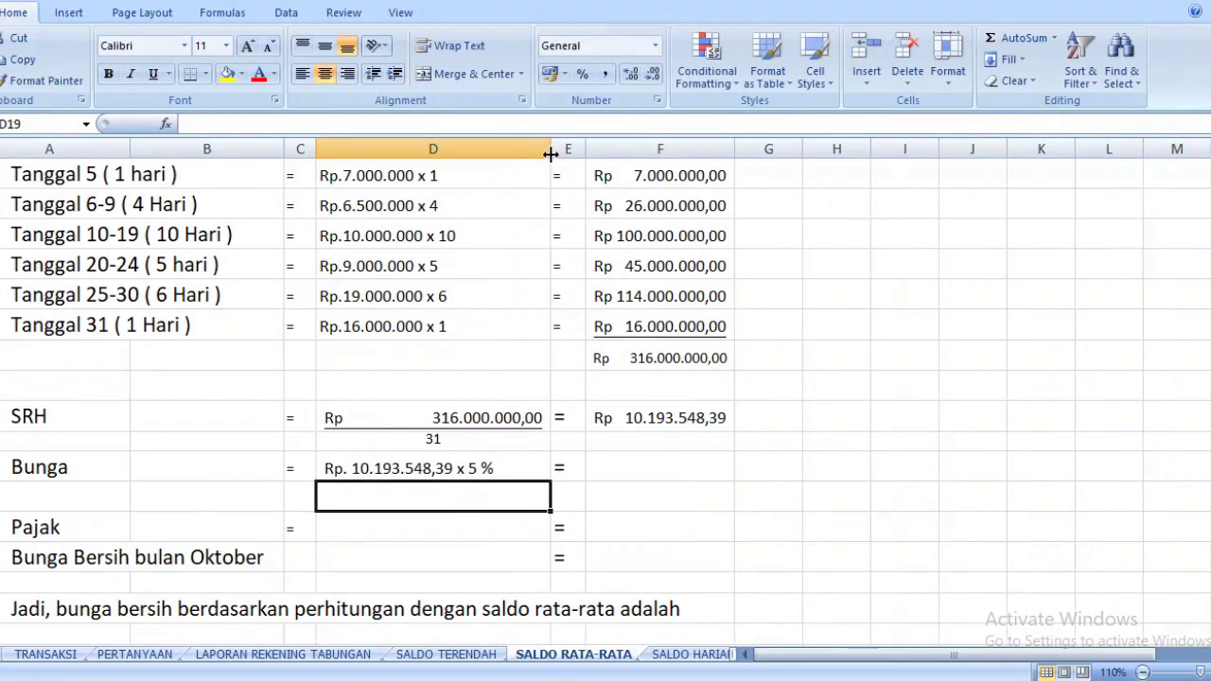
double_click(513, 471)
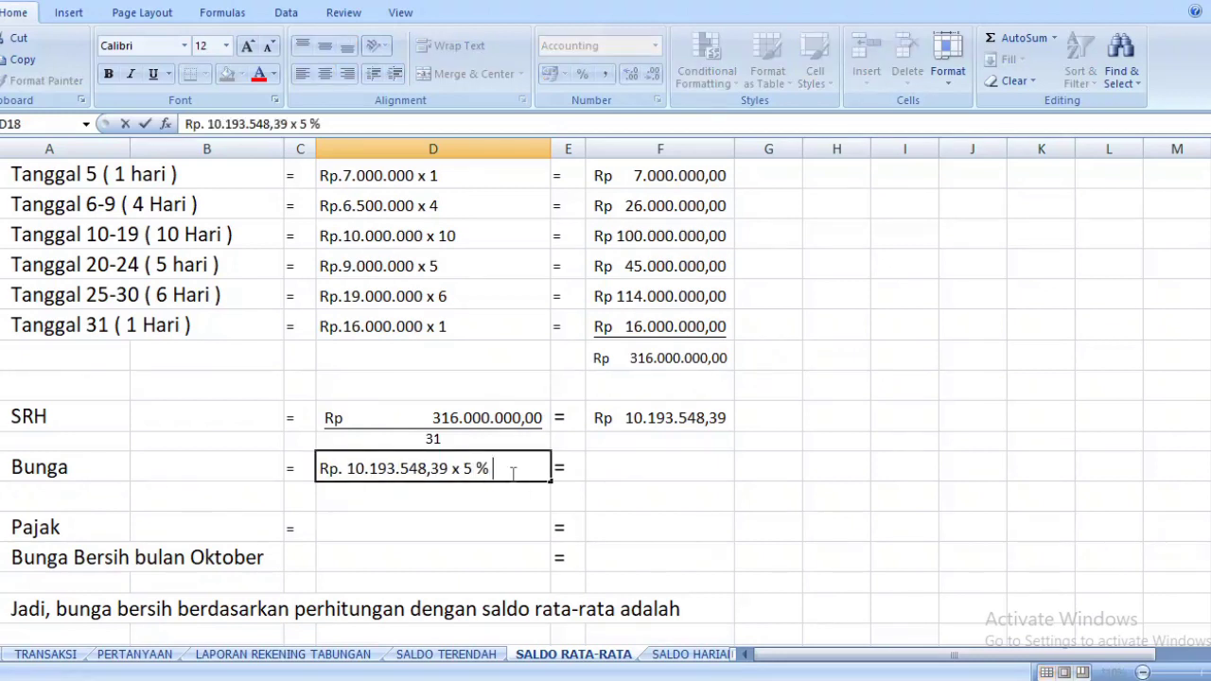
type("31")
left_click(473, 496)
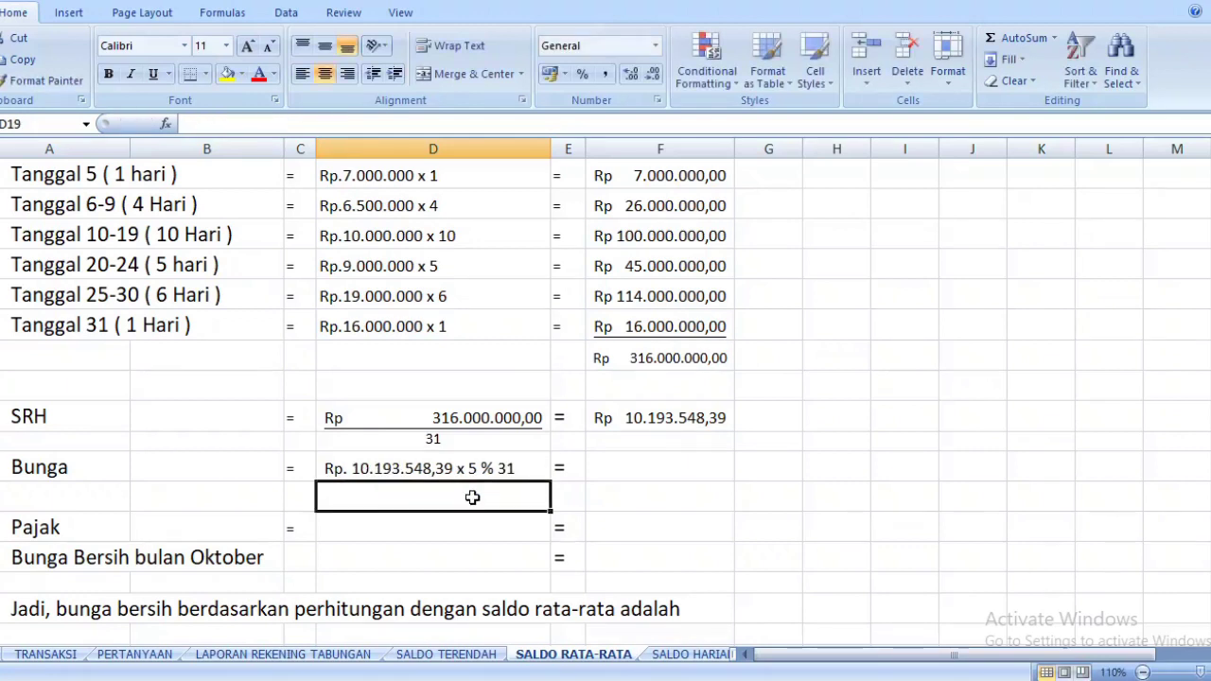
Lay out the Bunga calculation as a fraction with 365 in D19, an underlined numerator in D18 and a shorter row 19
type("365")
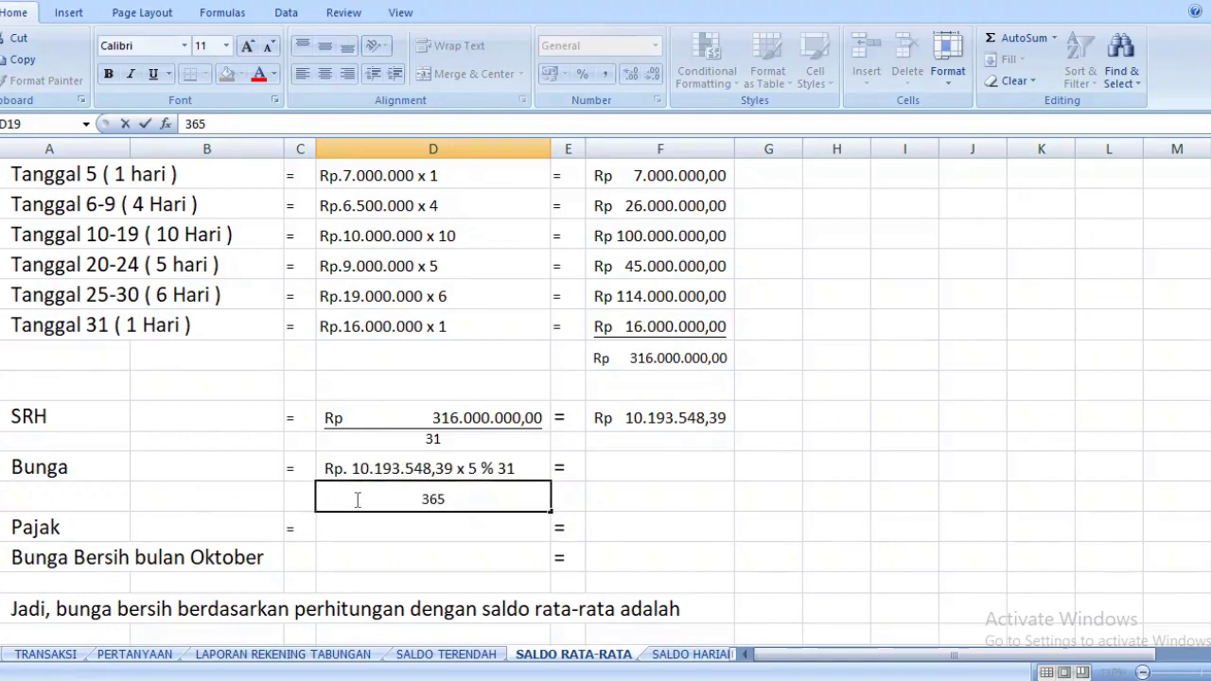
key("Return")
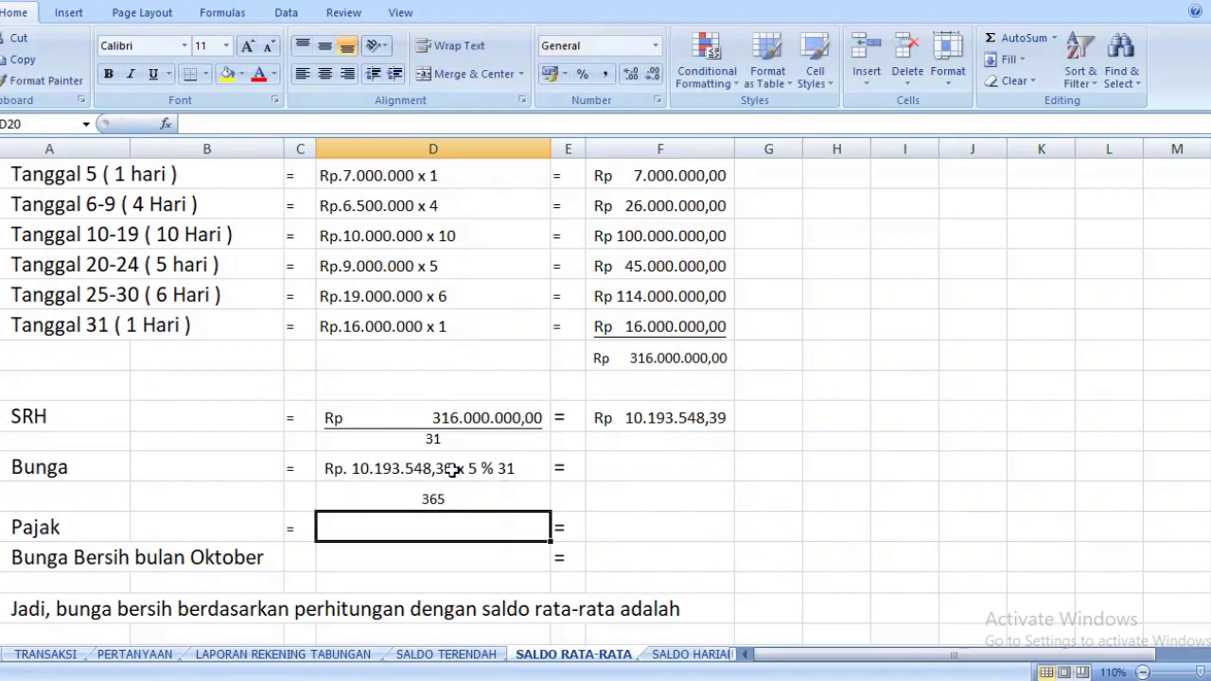
left_click(465, 461)
left_click(153, 74)
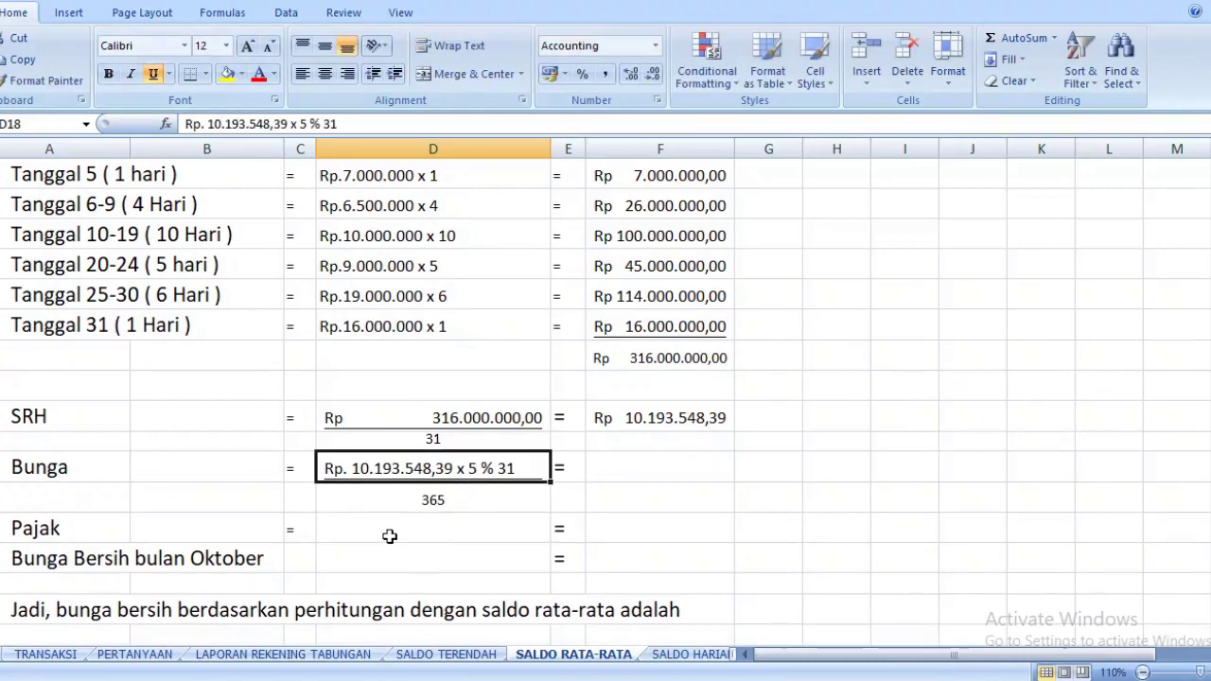
left_click(383, 510)
left_click_drag(2, 514, 2, 501)
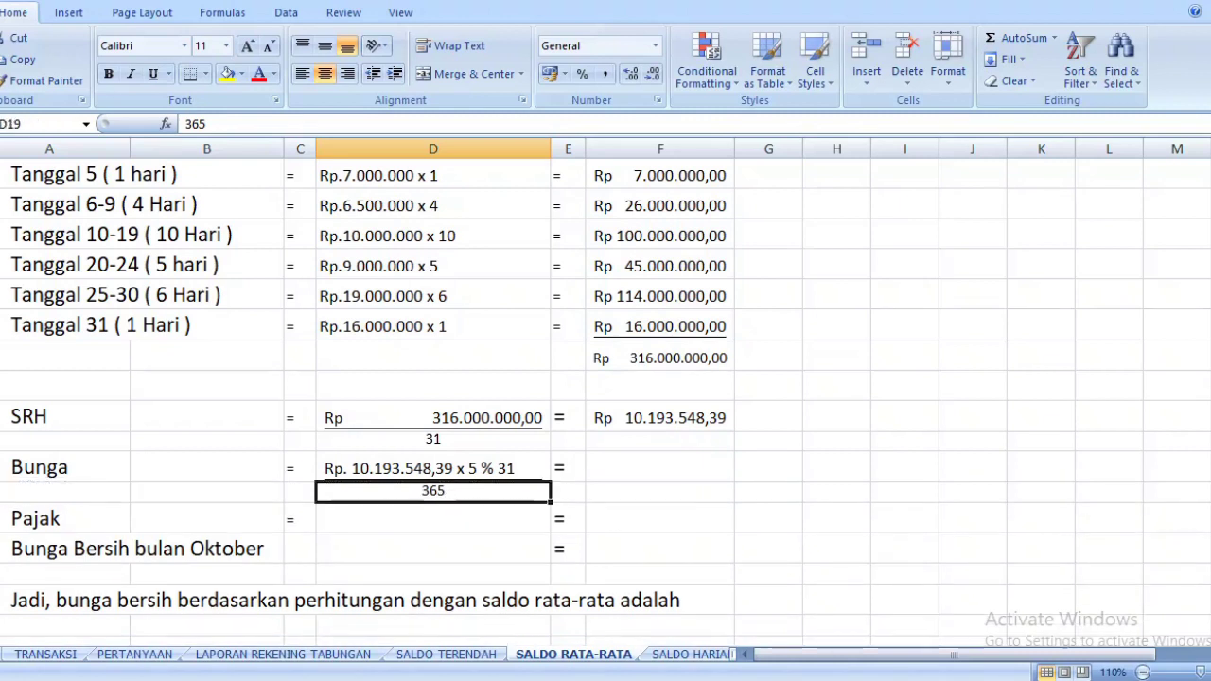
Insert the missing multiplication sign "x" before 31 in the Bunga calculation in D18
left_click(705, 477)
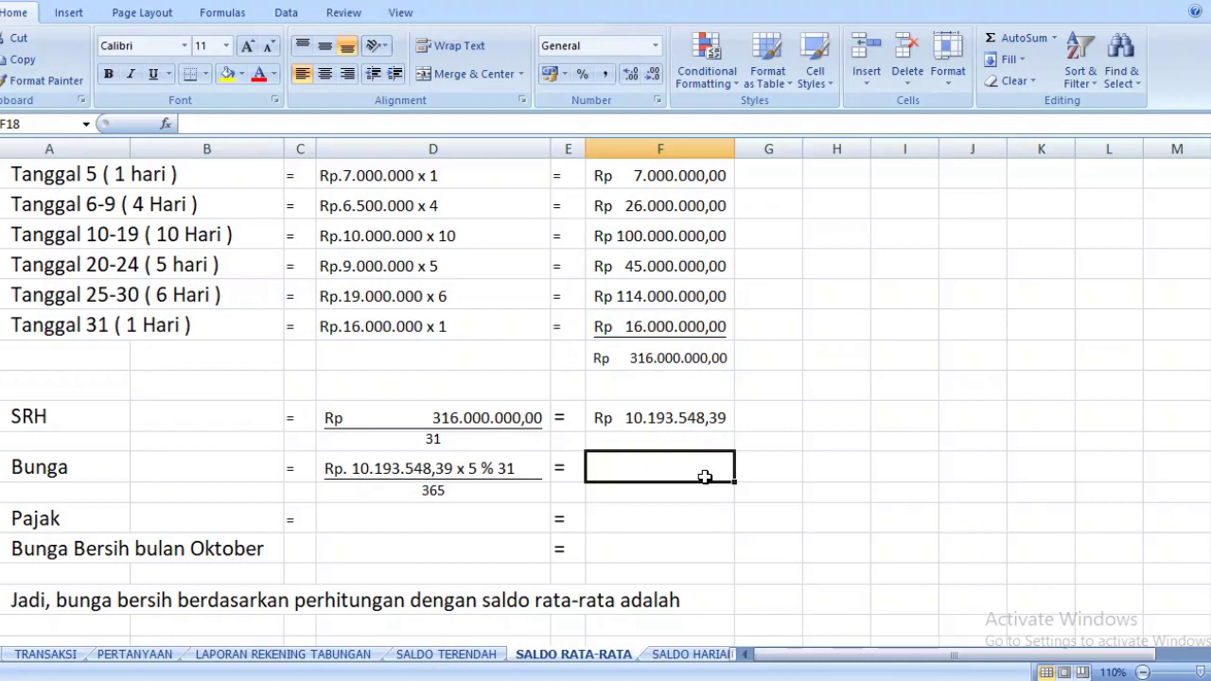
double_click(493, 468)
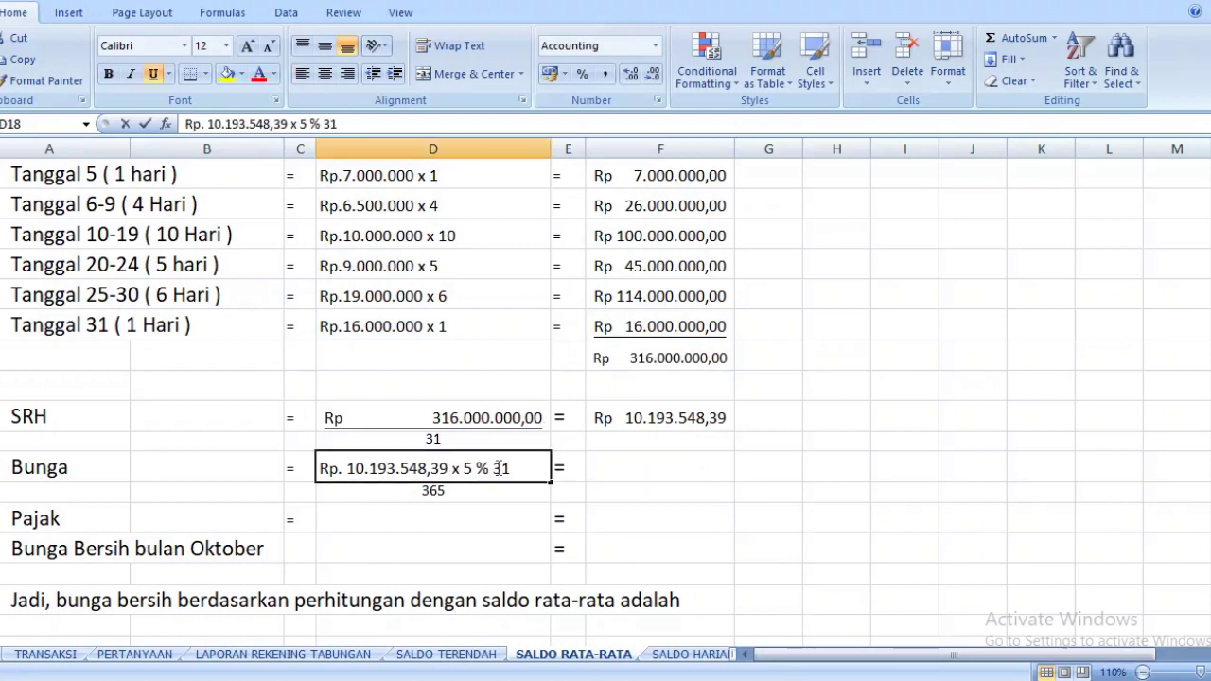
type("x")
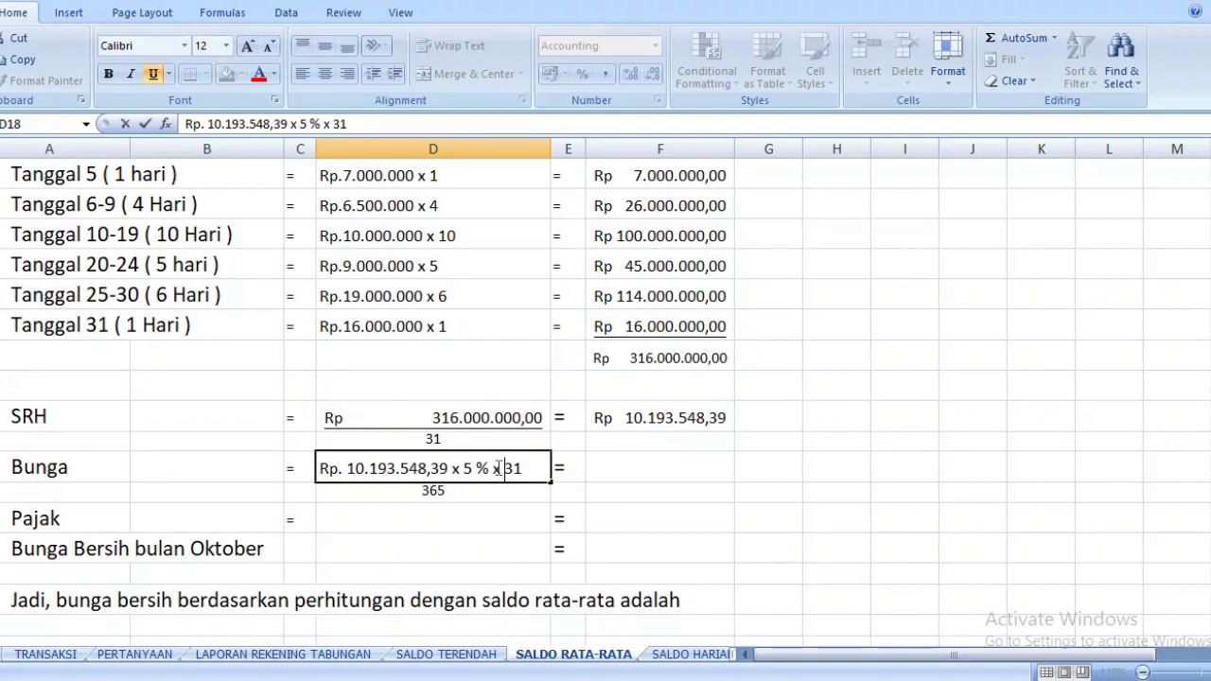
key("Return")
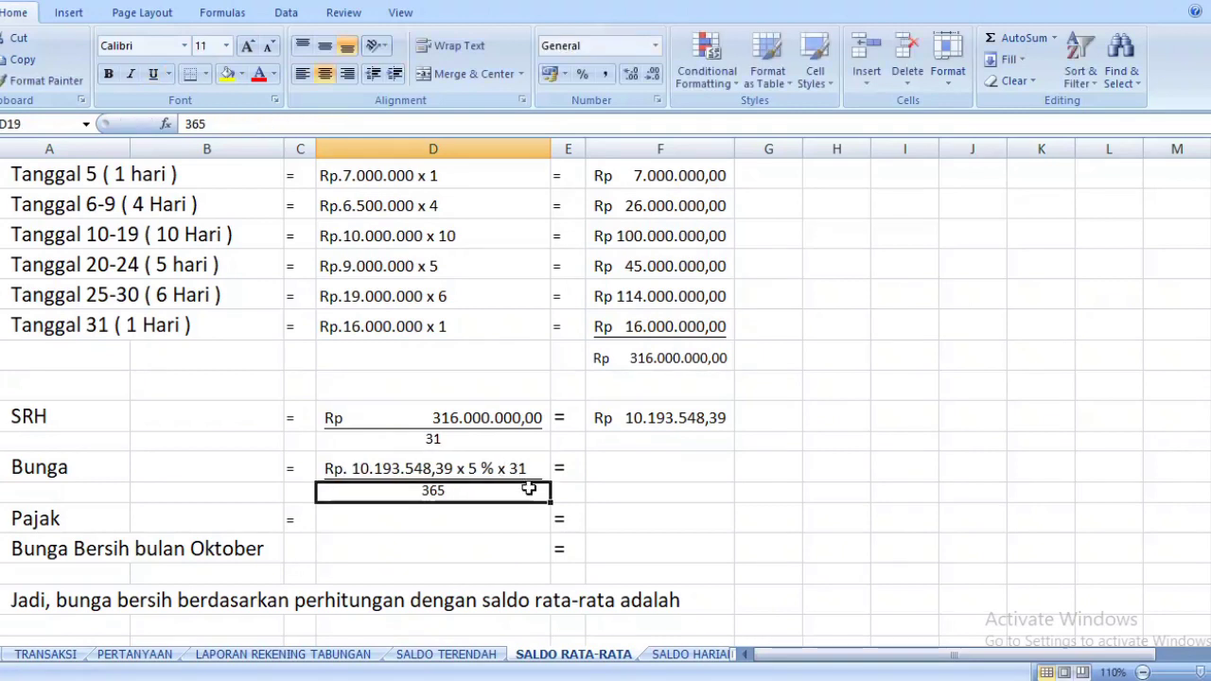
Copy the SRH result cell F16 into the Bunga result cell F18
left_click(690, 463)
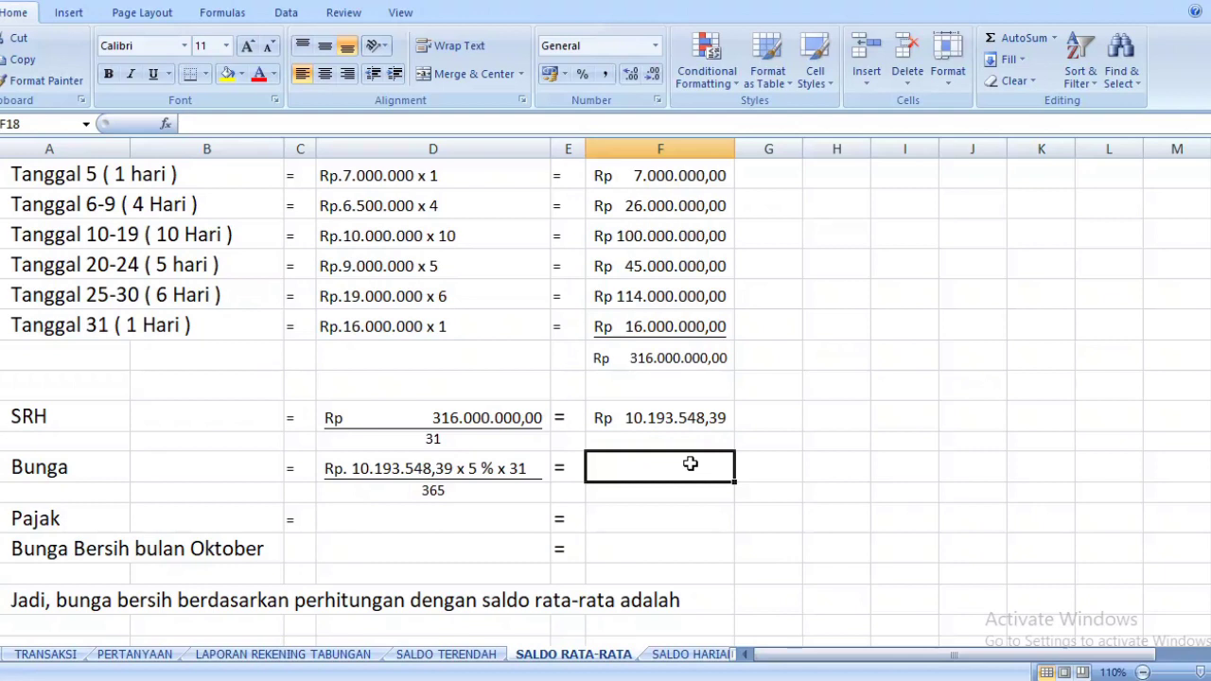
left_click(704, 418)
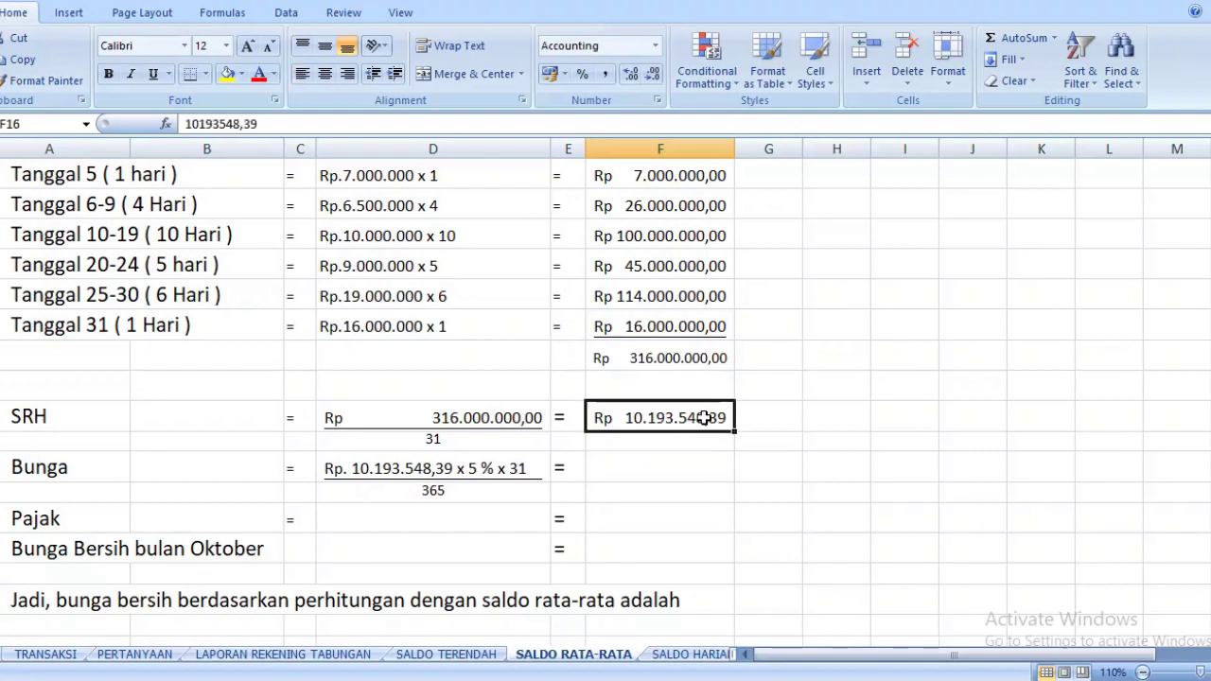
key("ctrl+c")
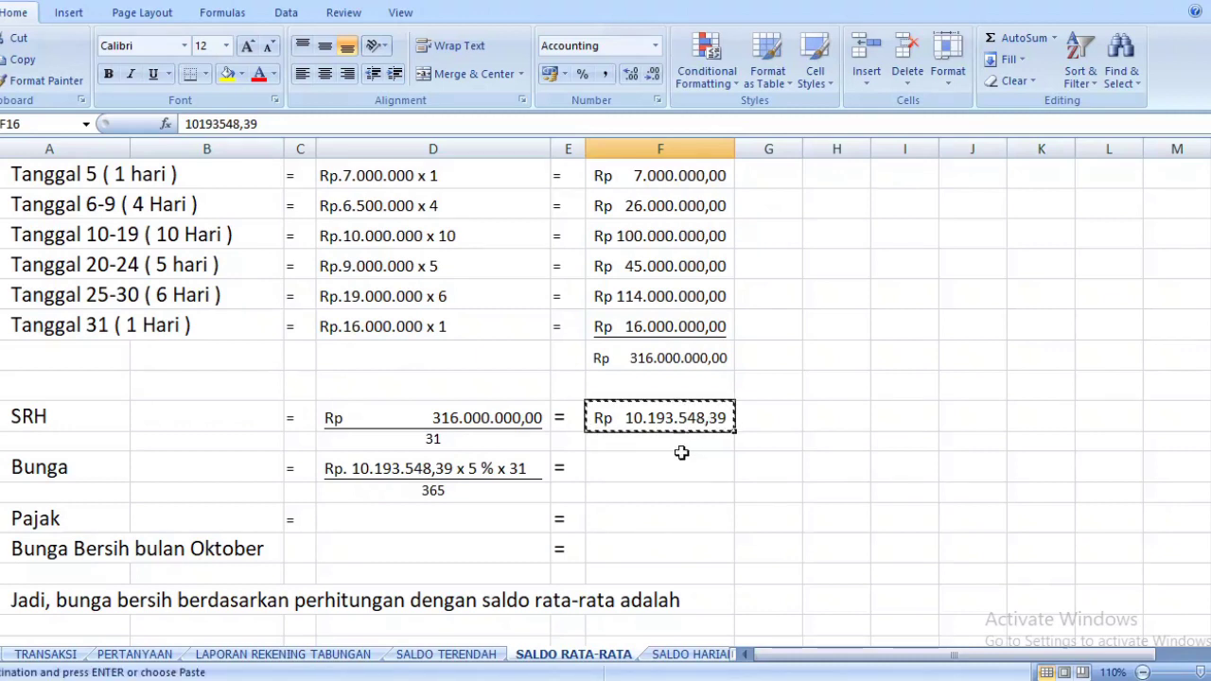
left_click(681, 453)
key("ctrl+v")
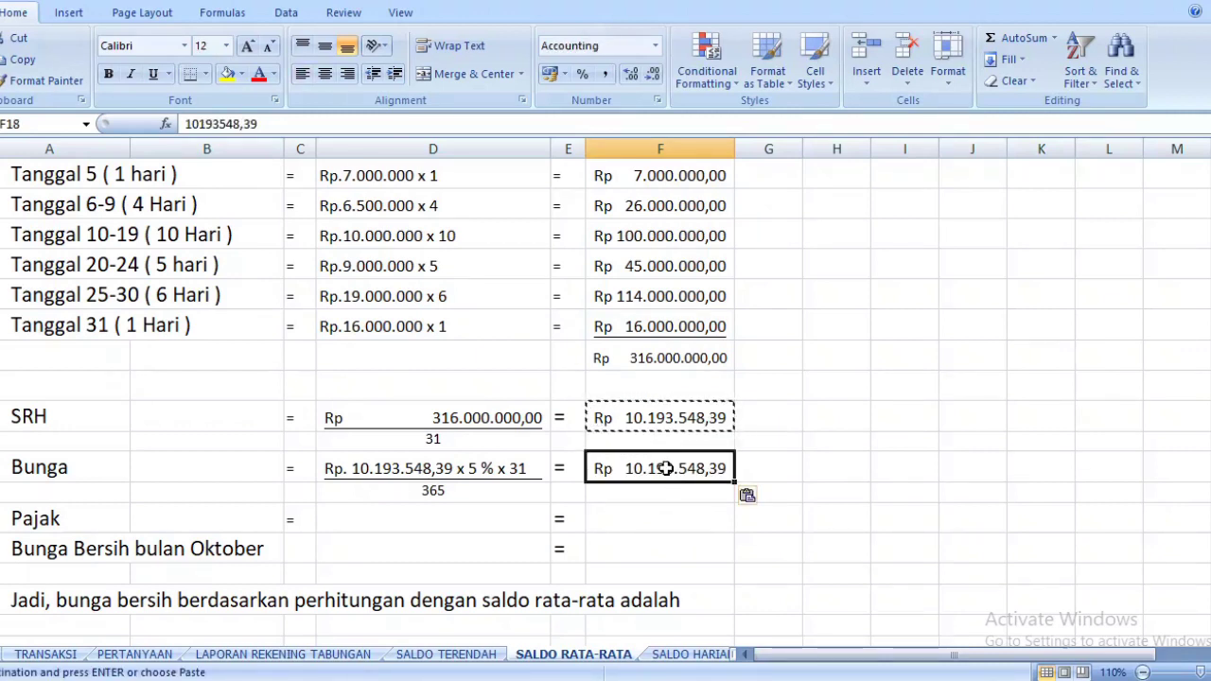
Replace the amount in the Bunga result cell F18 with 43287,67
double_click(667, 468)
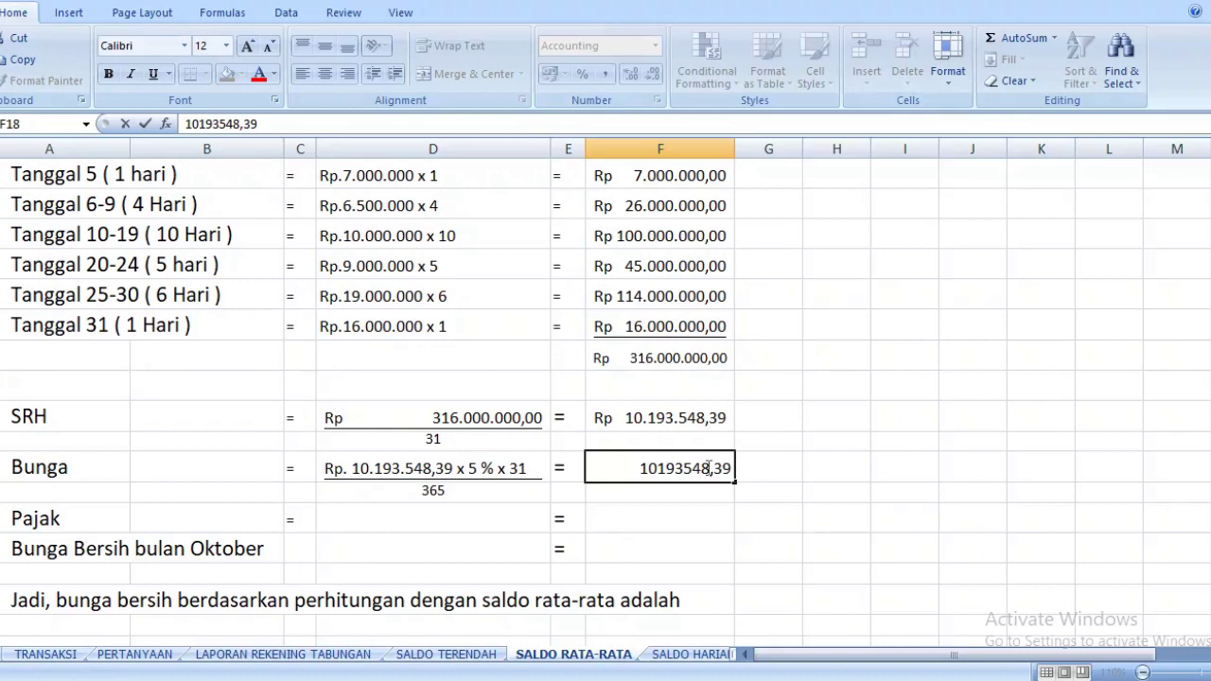
left_click_drag(644, 468, 739, 469)
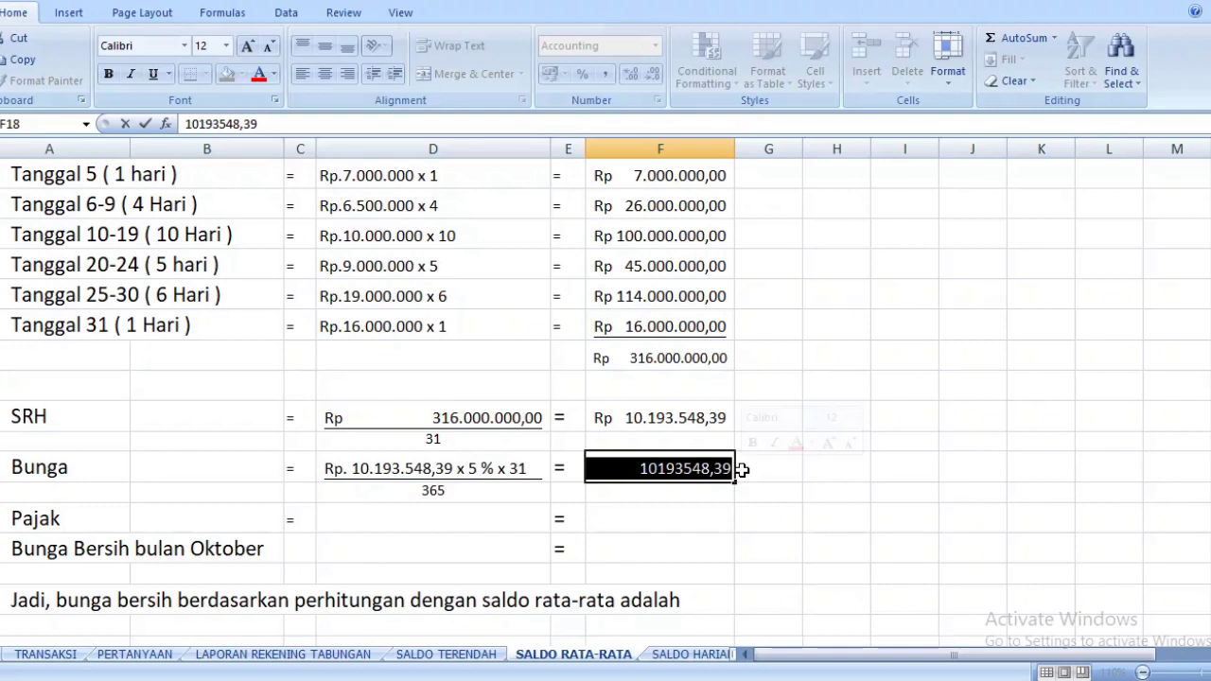
type("43")
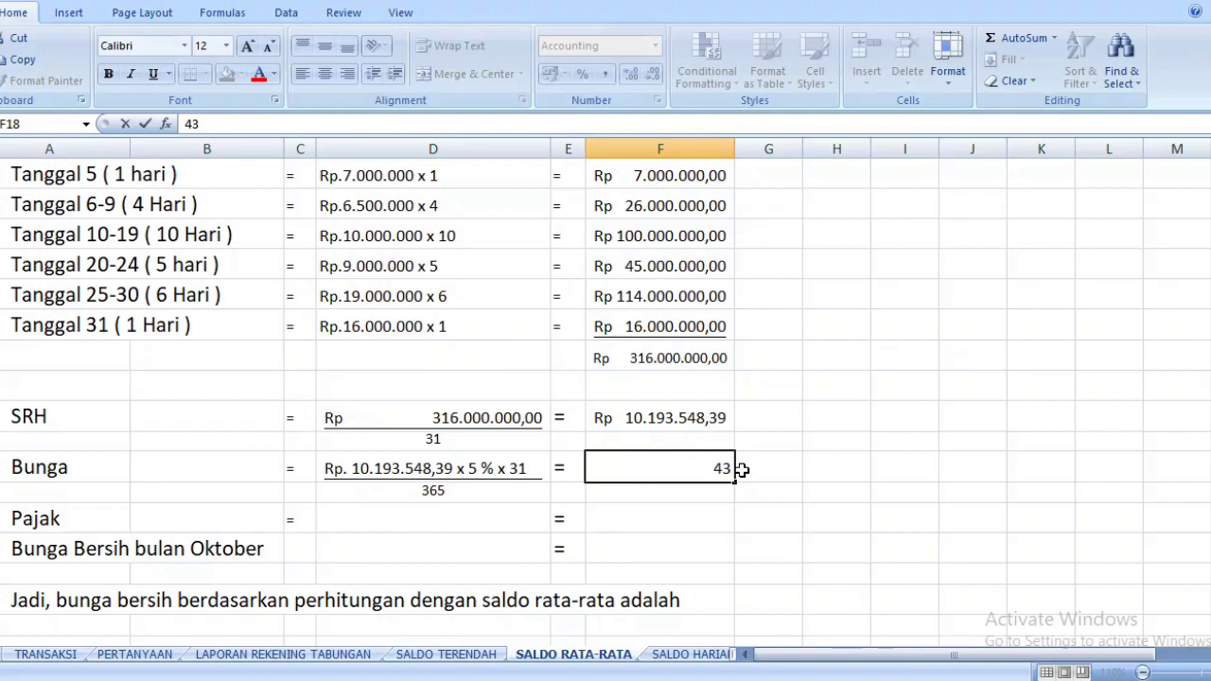
type("287,67")
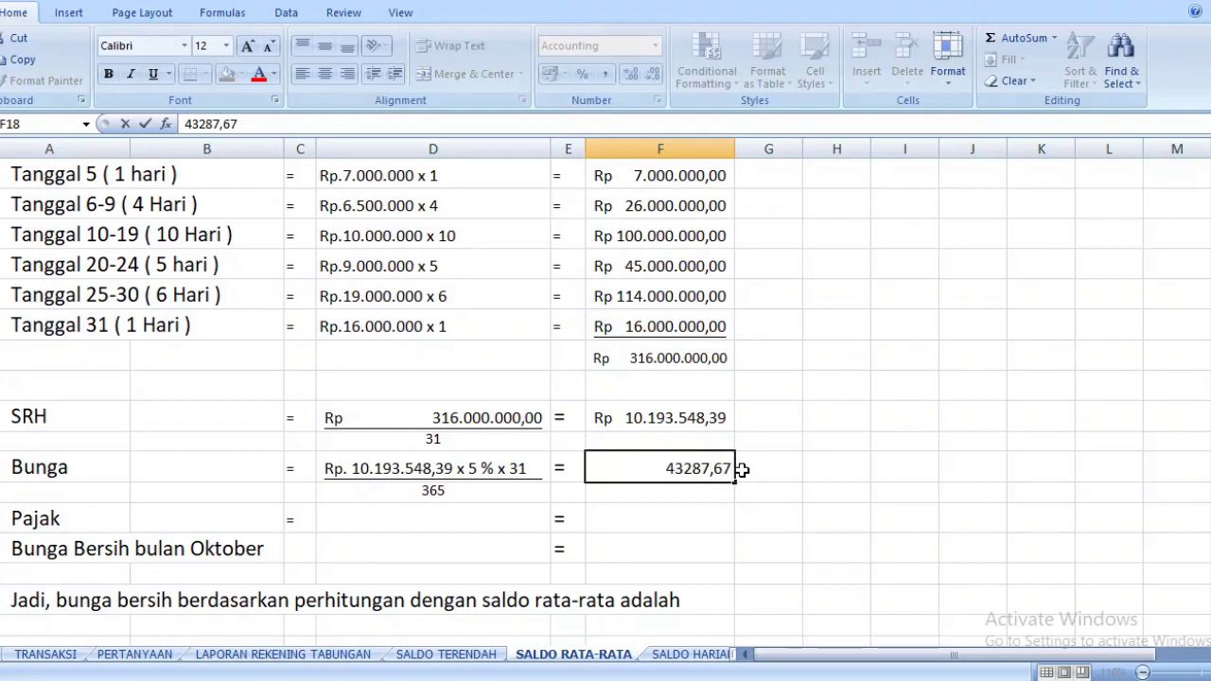
key("Return")
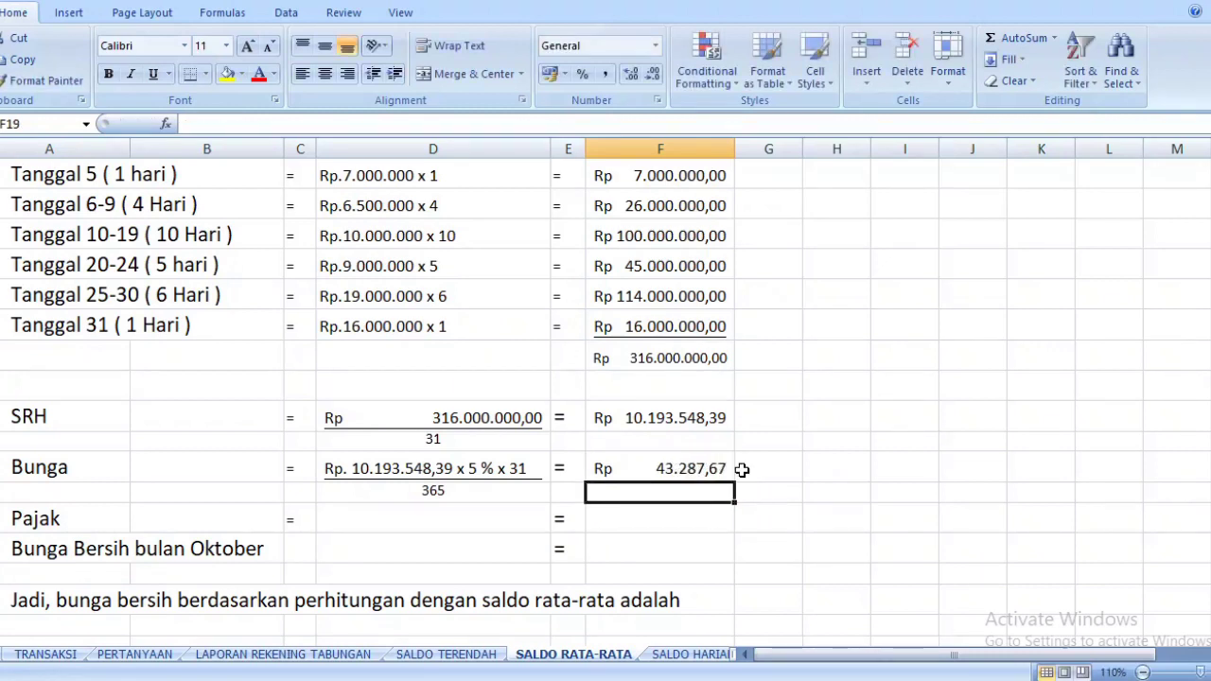
Enter the Pajak calculation "15% x Rp. 43.287,67" in D20
left_click(388, 513)
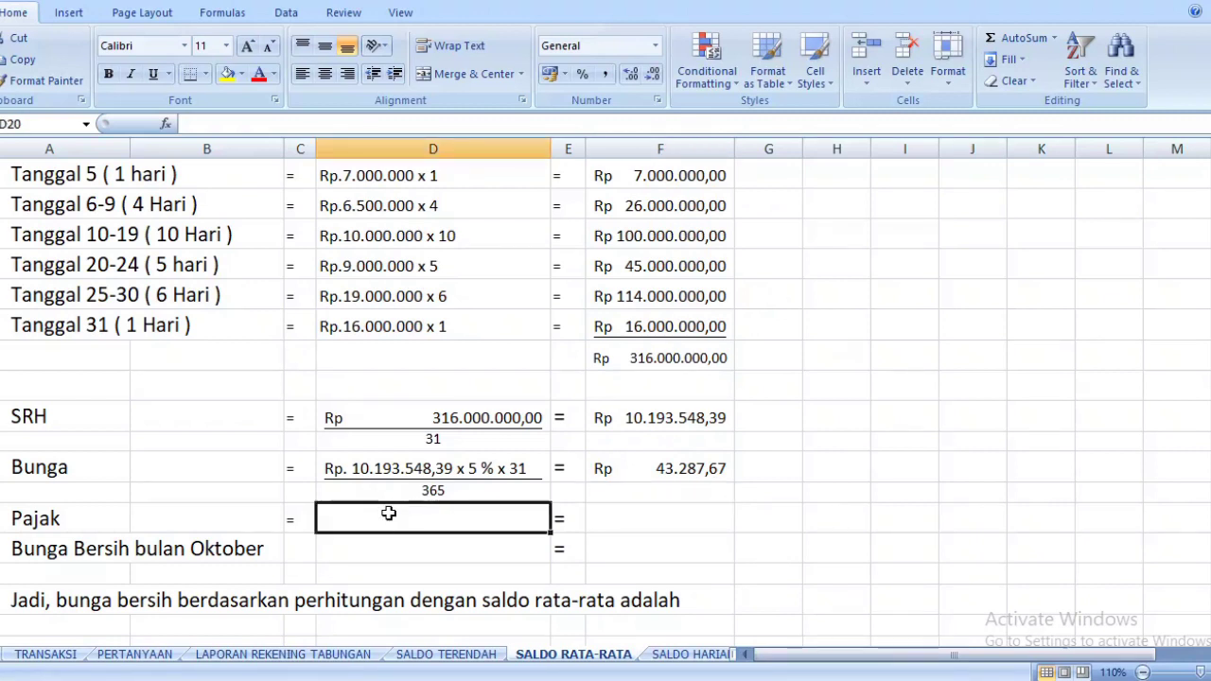
type("15")
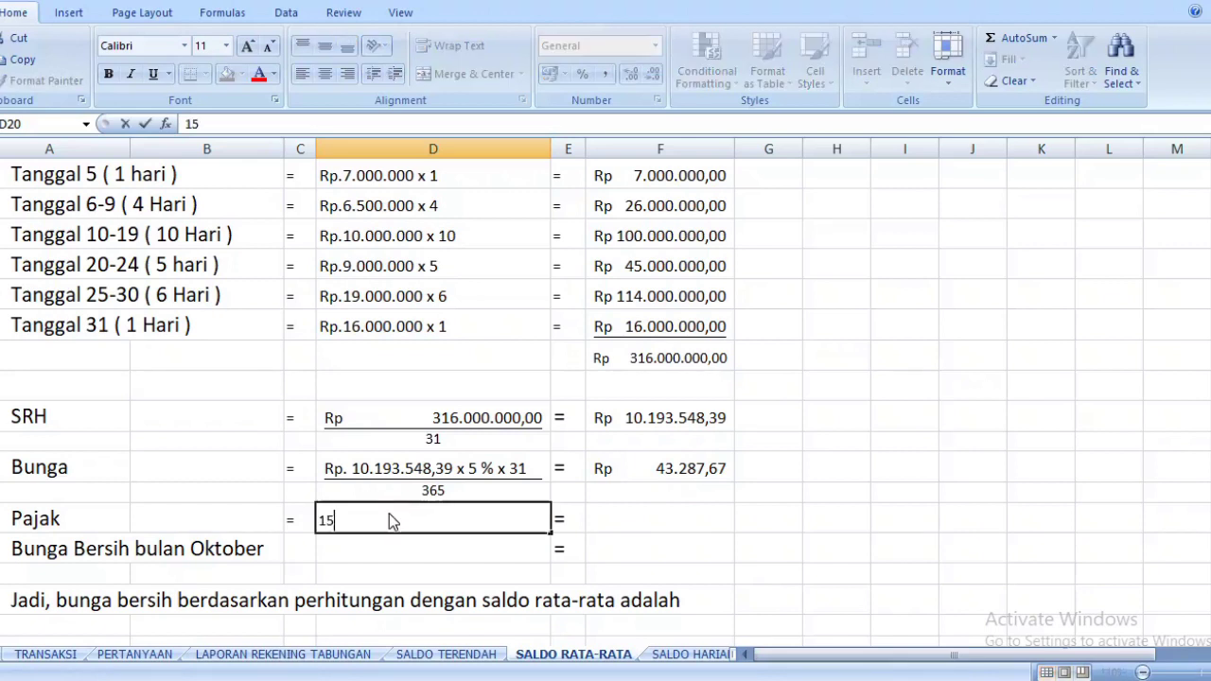
type("% x ")
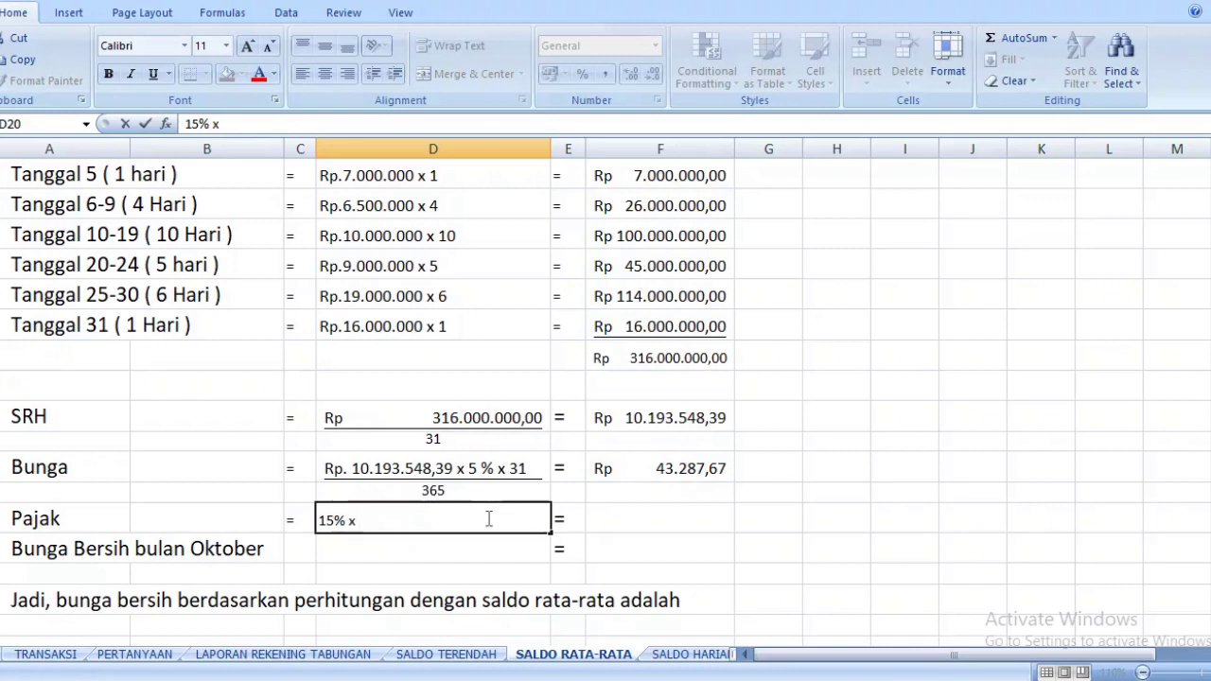
type("Rp. 43.287")
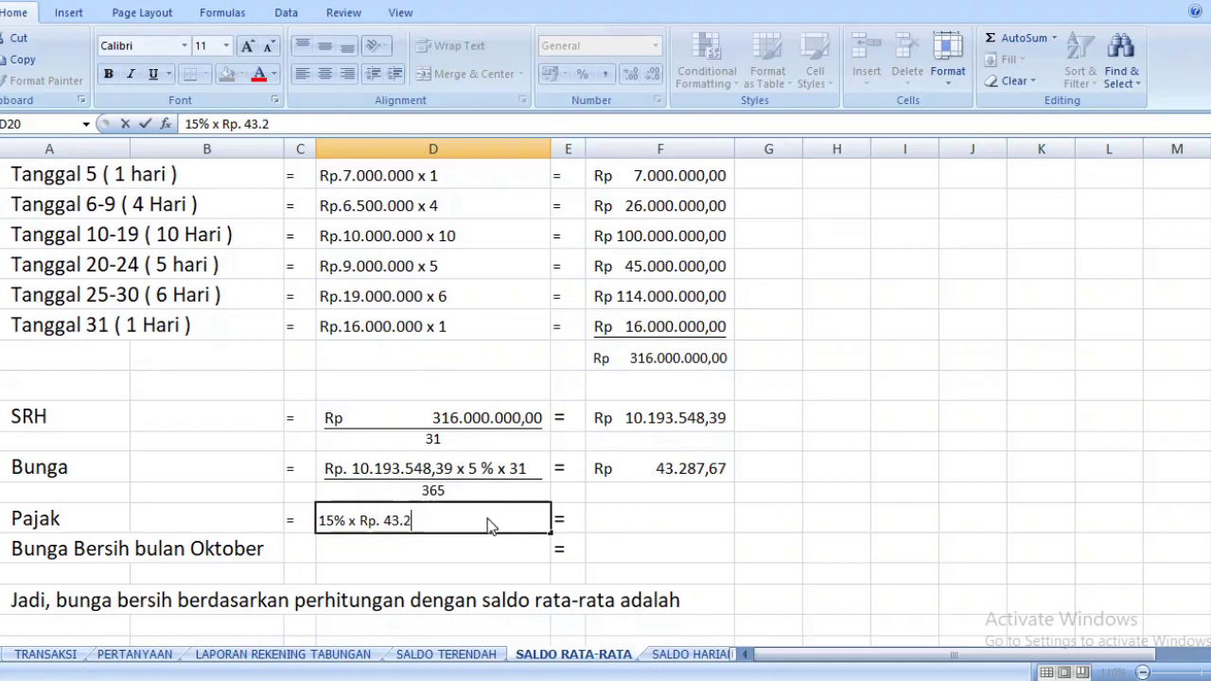
type("67")
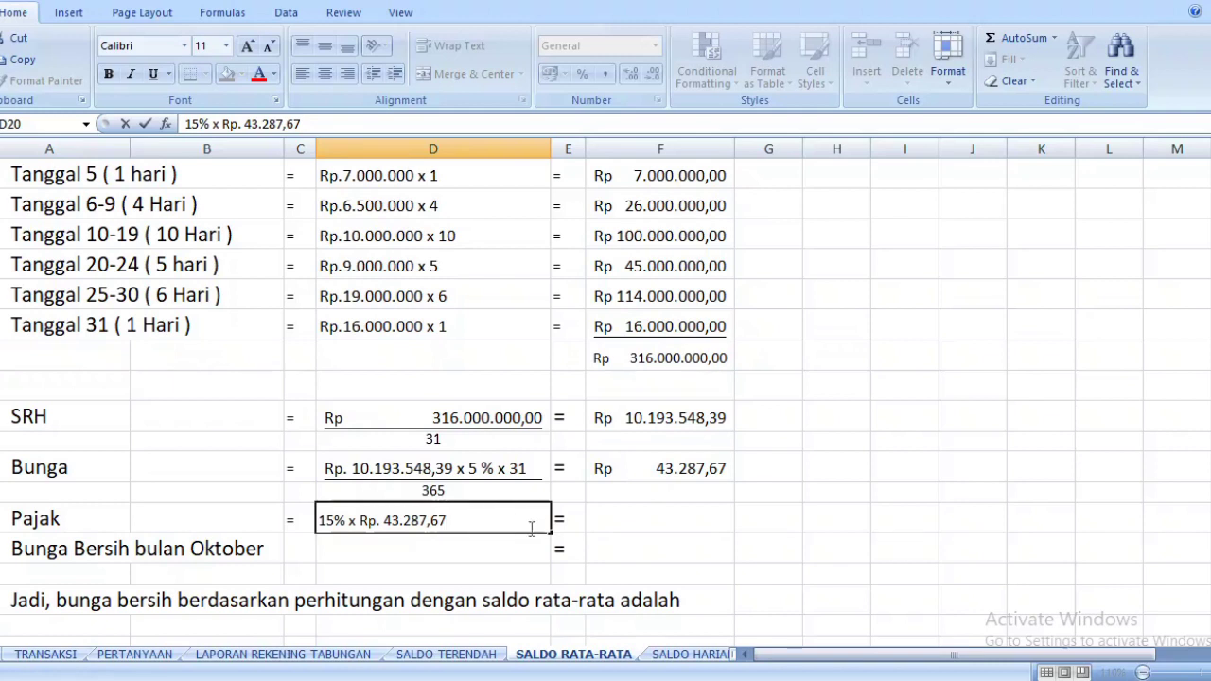
left_click(646, 521)
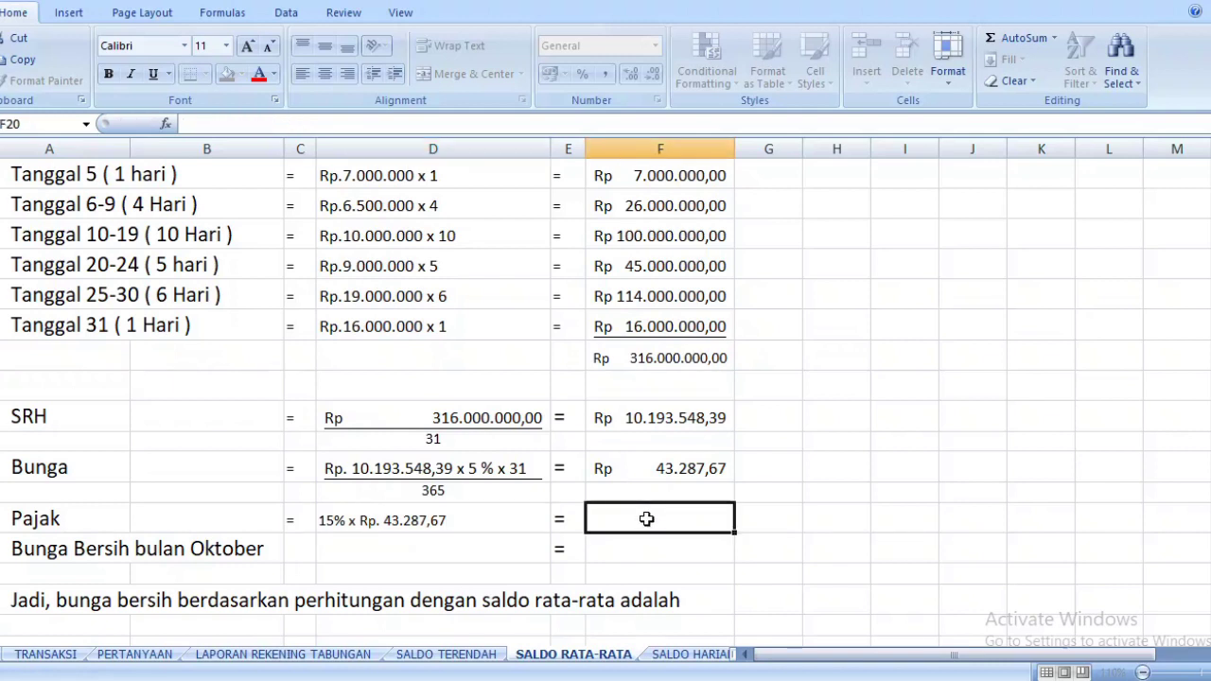
Copy the Bunga result cell F18 into the Pajak result cell F20 and replace its amount with 6493,15
left_click(665, 471)
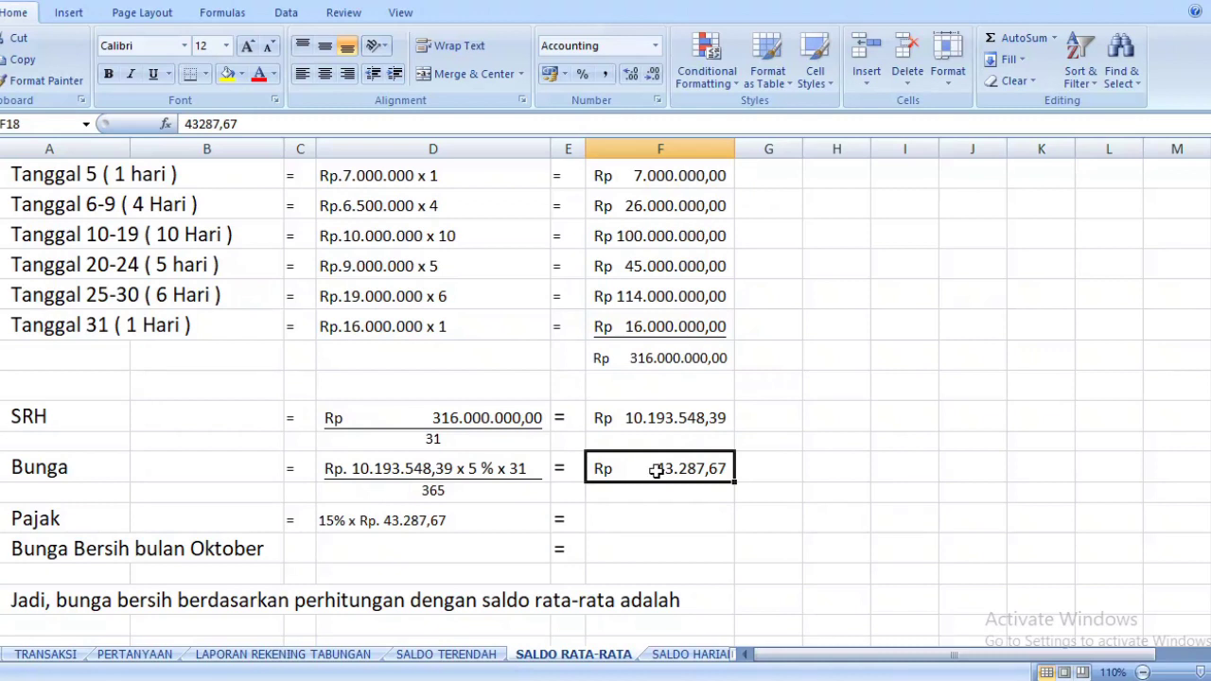
key("ctrl+c")
left_click(627, 521)
key("ctrl+v")
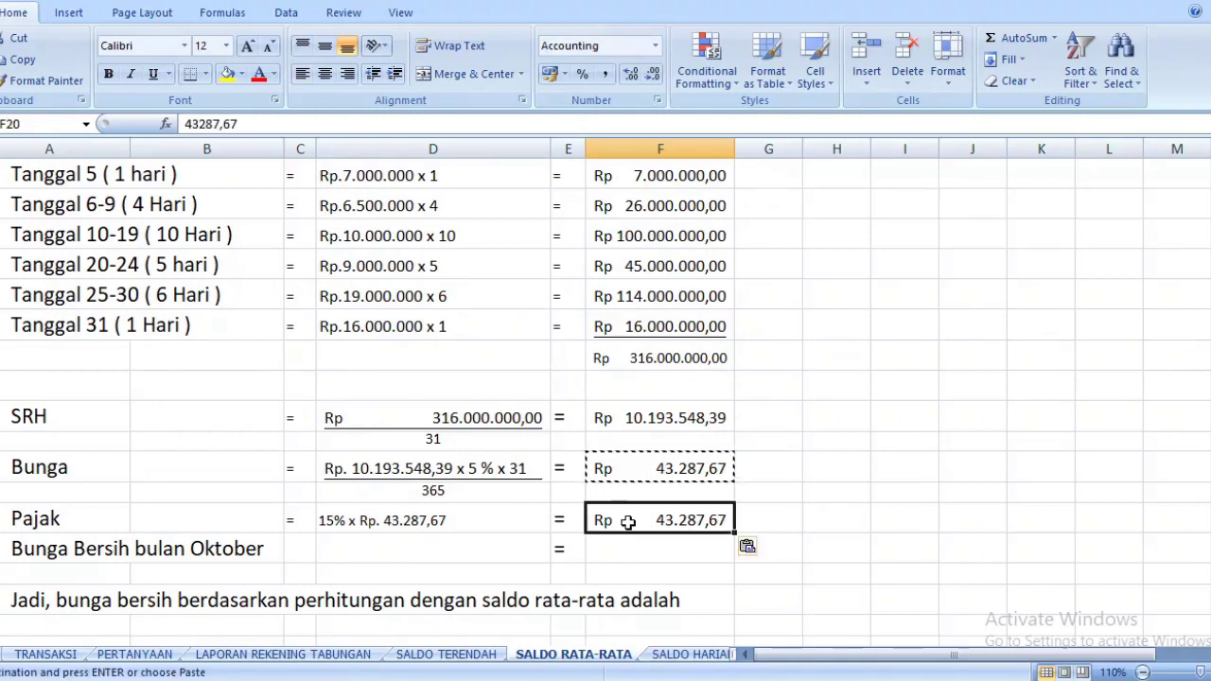
key("Delete")
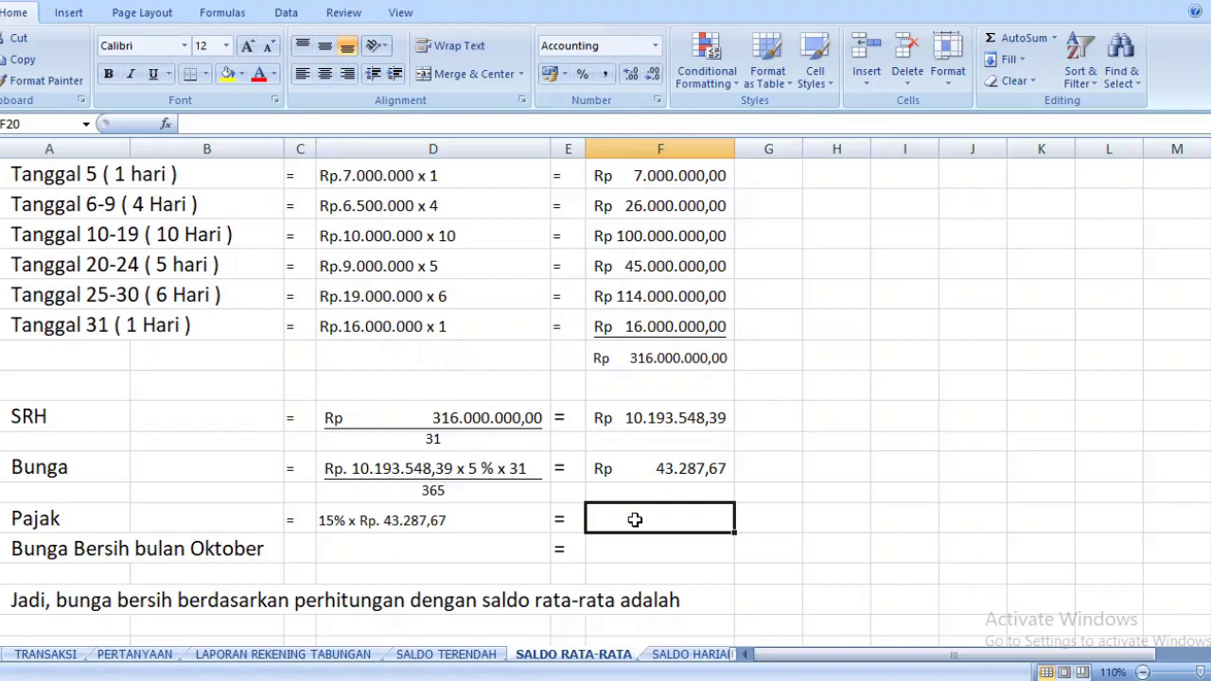
type("6")
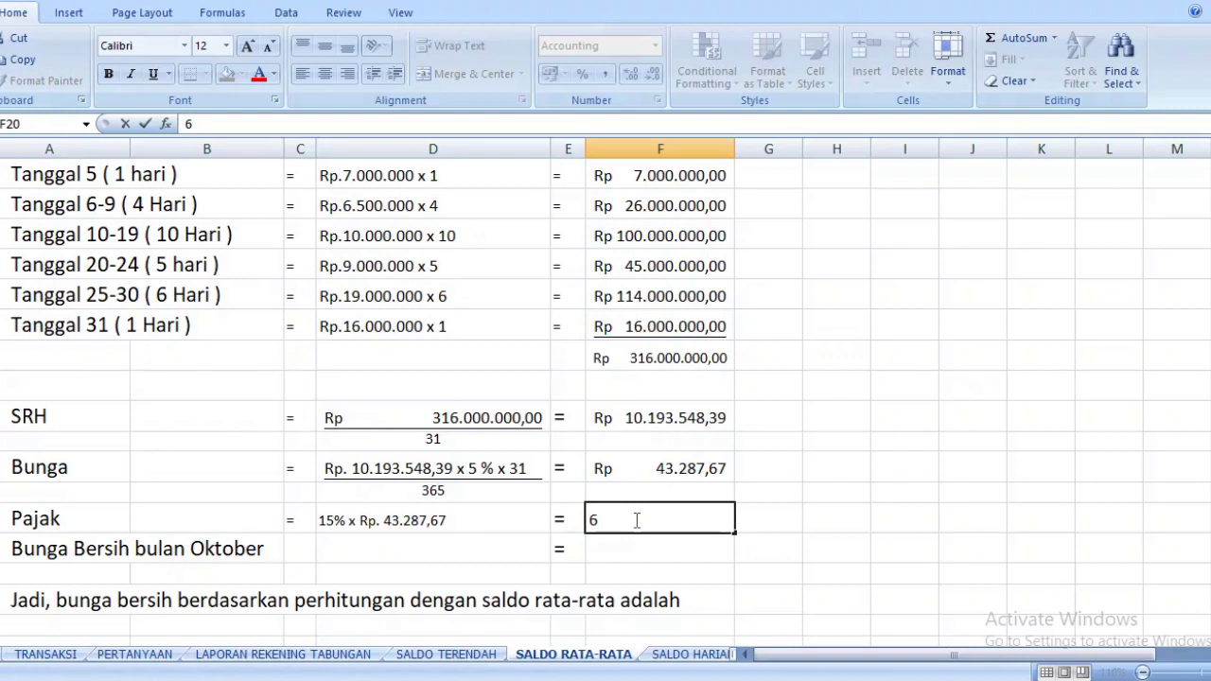
type("493,15")
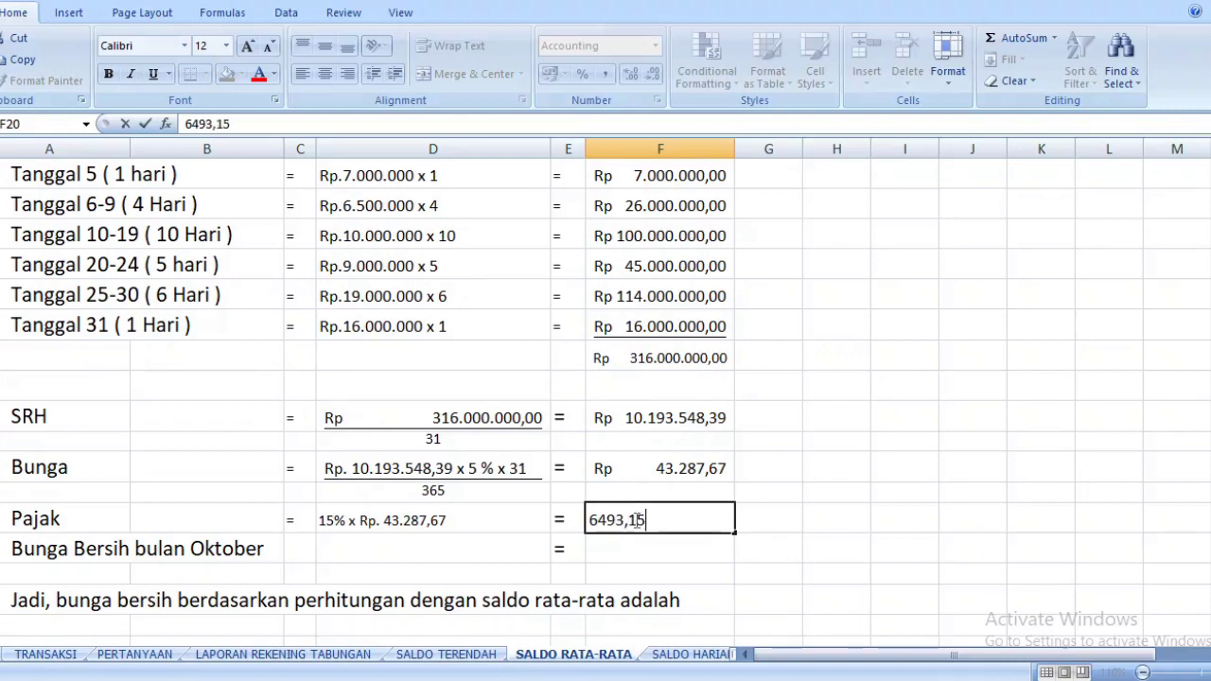
key("Return")
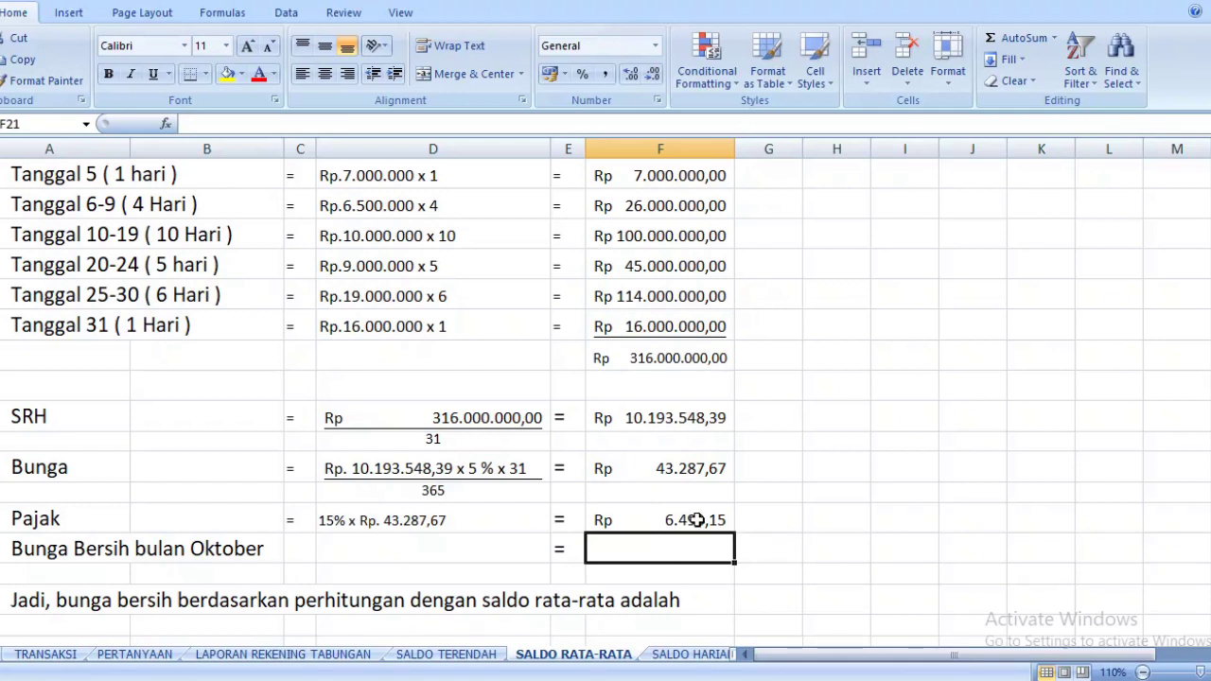
Enter the formula =F18-F20 in F21 for the Bunga Bersih bulan Oktober result
type("=")
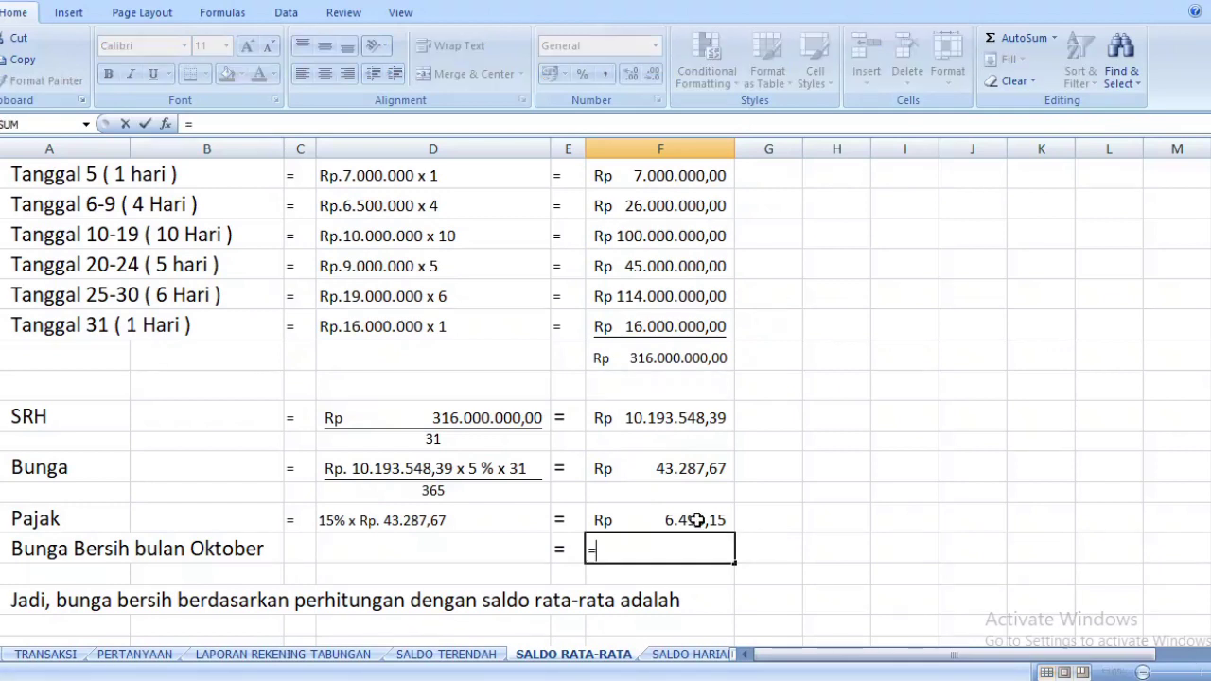
left_click(653, 469)
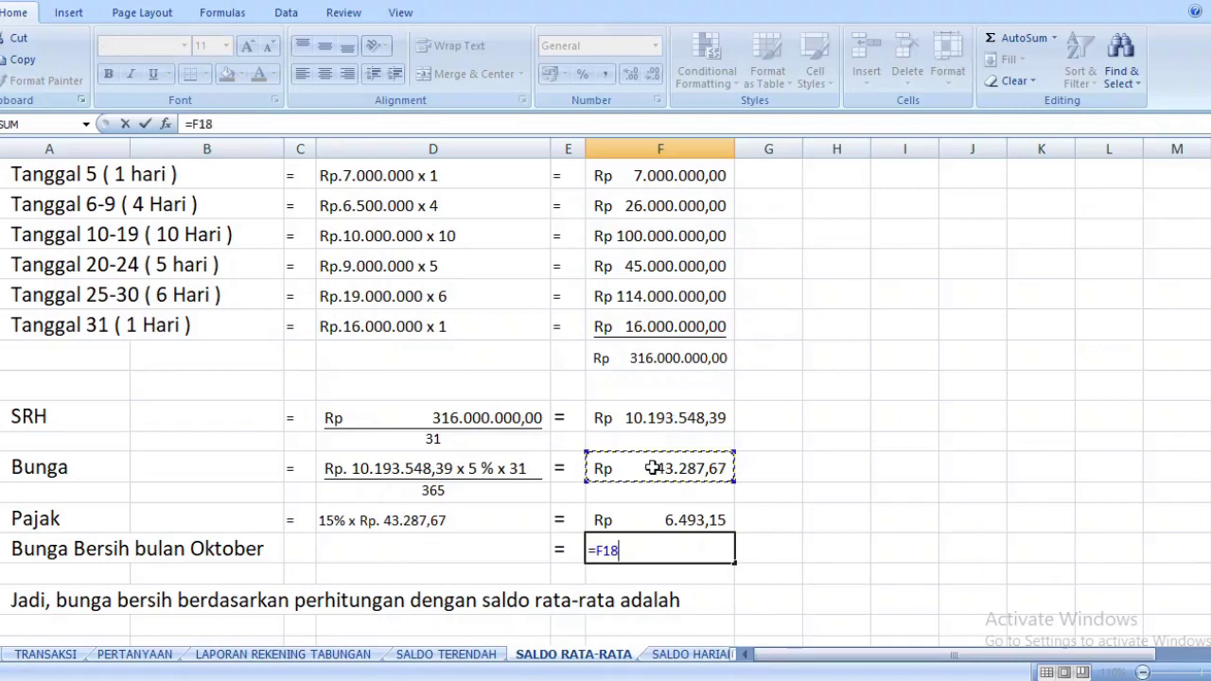
type("-")
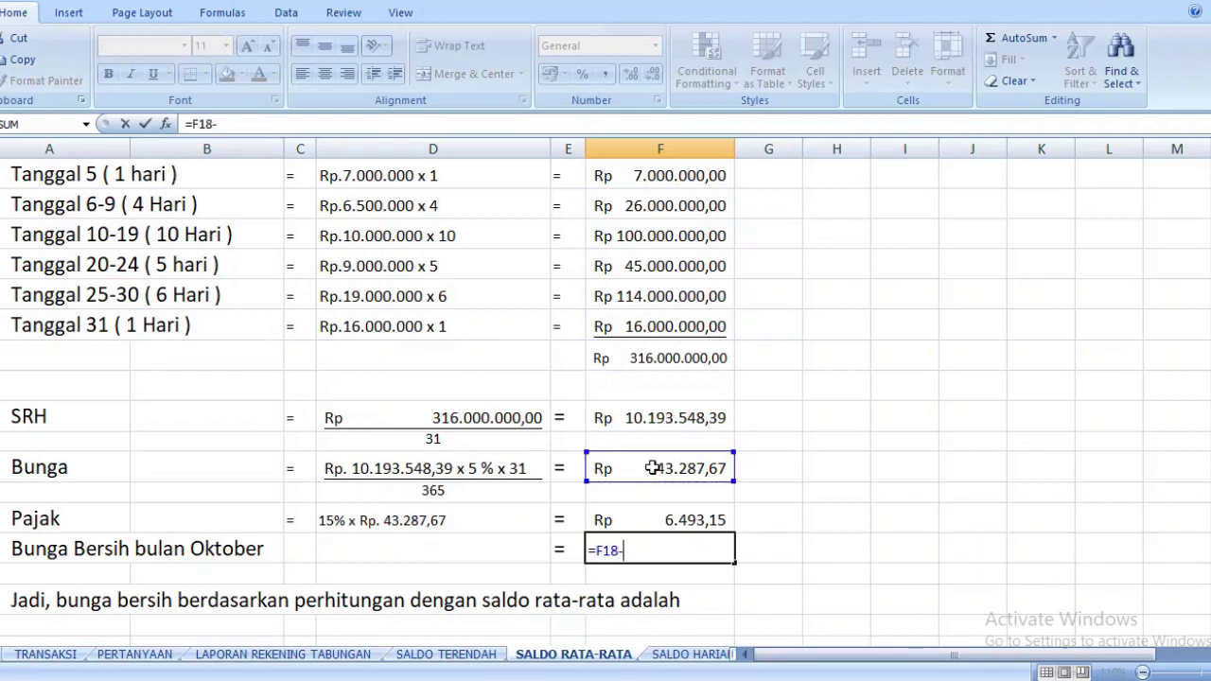
left_click(681, 519)
key("Return")
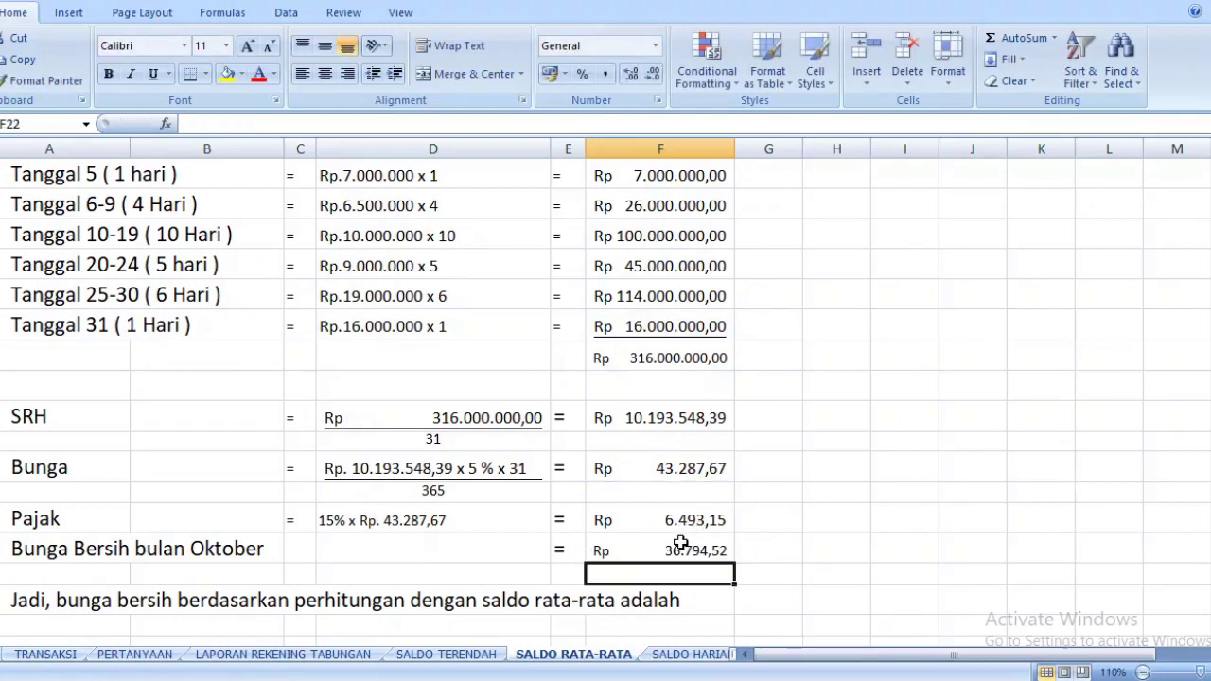
Increase the font size of the net interest result in F21 to 12
left_click(676, 550)
left_click(677, 521)
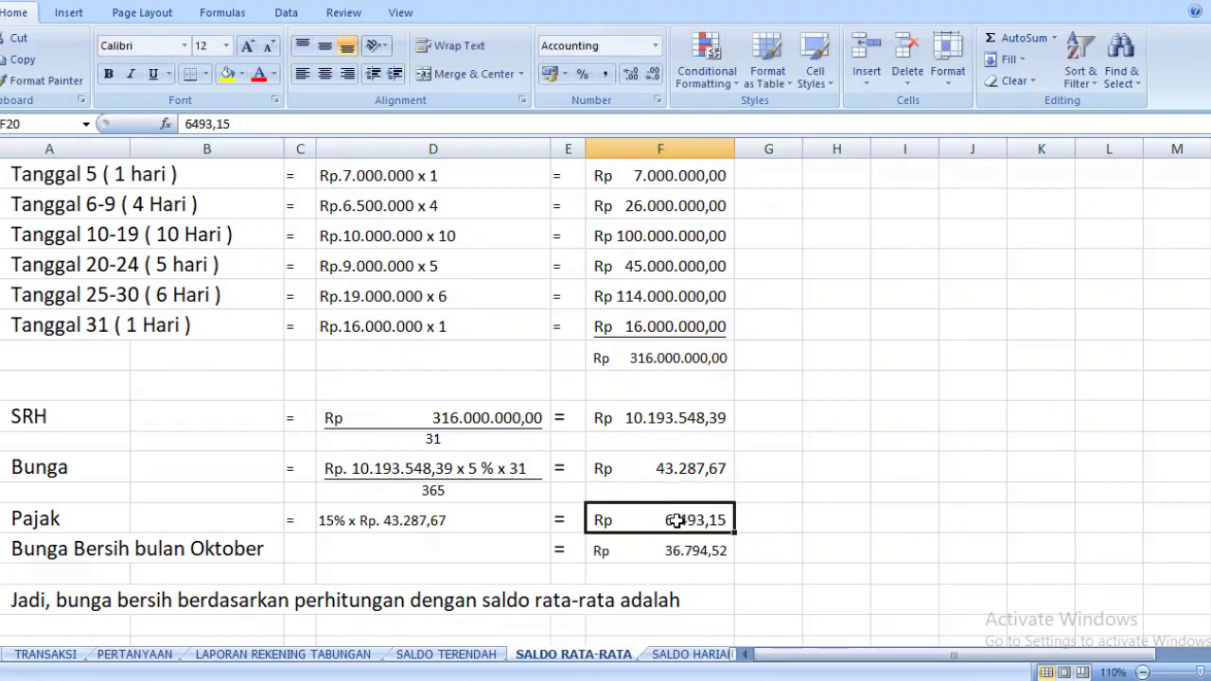
left_click(674, 550)
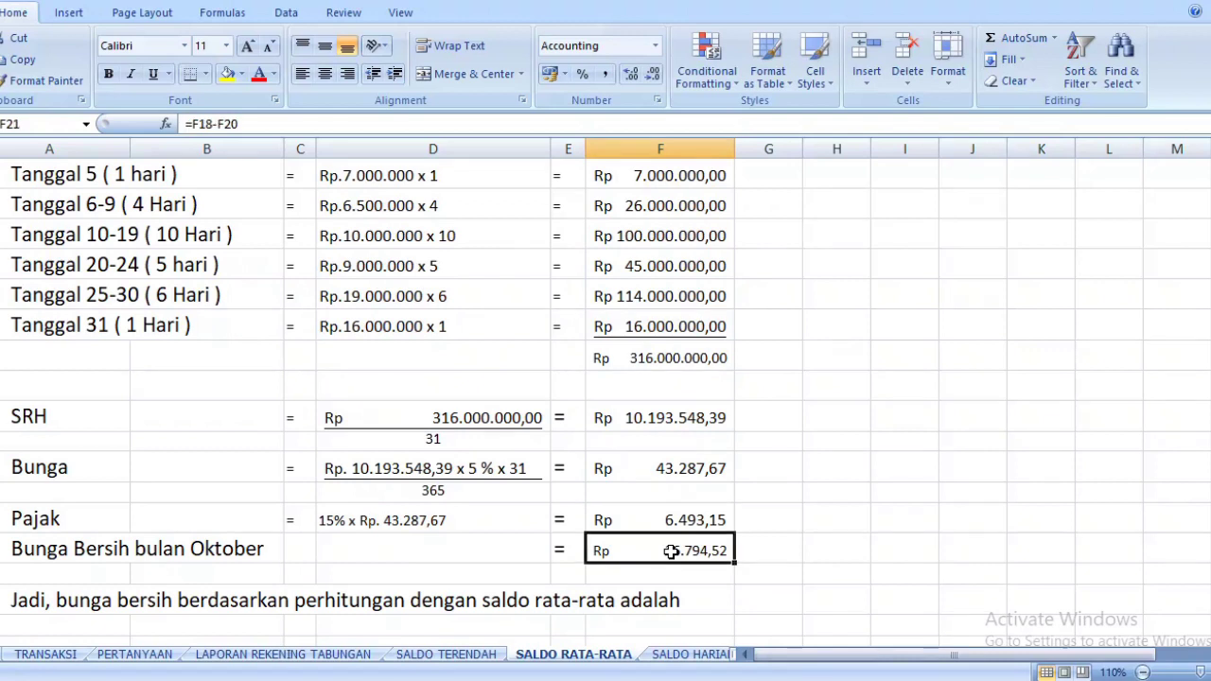
left_click(247, 47)
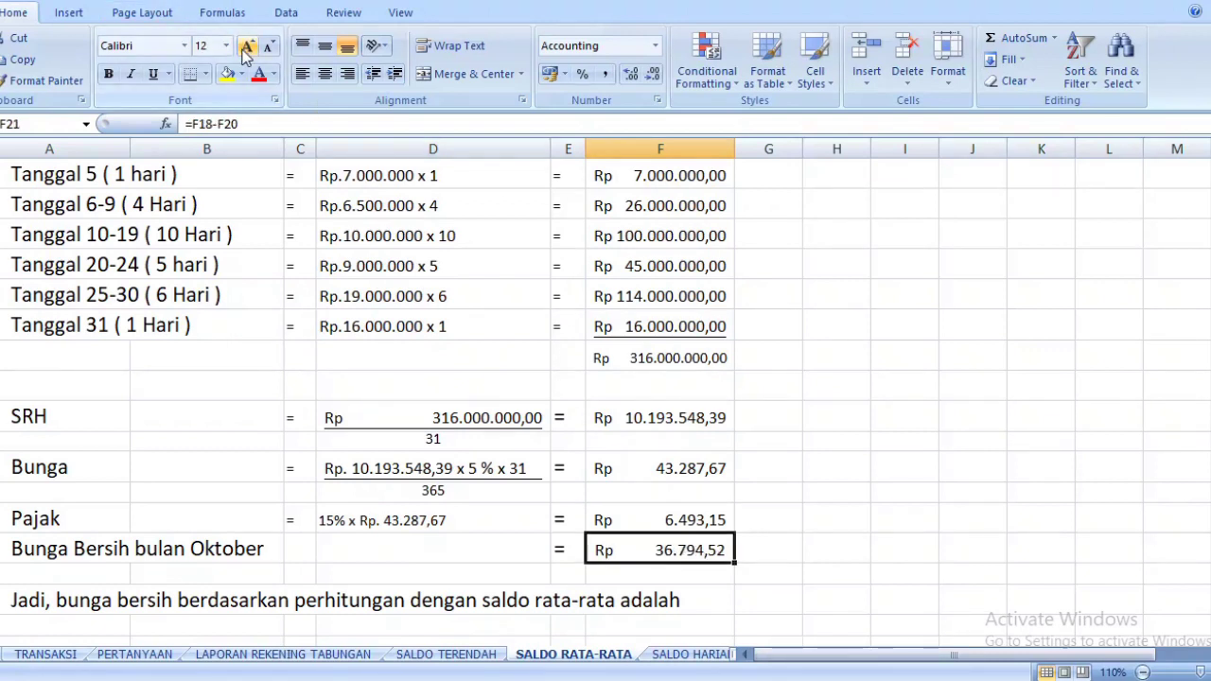
left_click(921, 575)
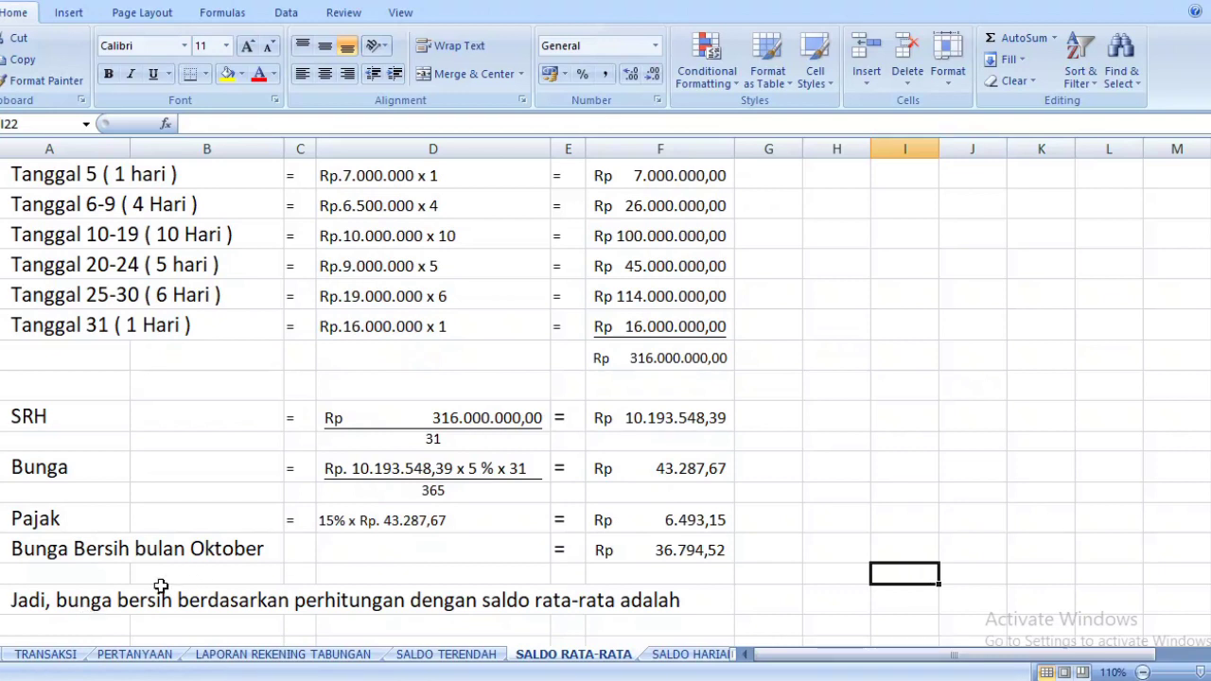
Append "Rp. 36.794,52" to the end of the concluding sentence in A23
double_click(58, 602)
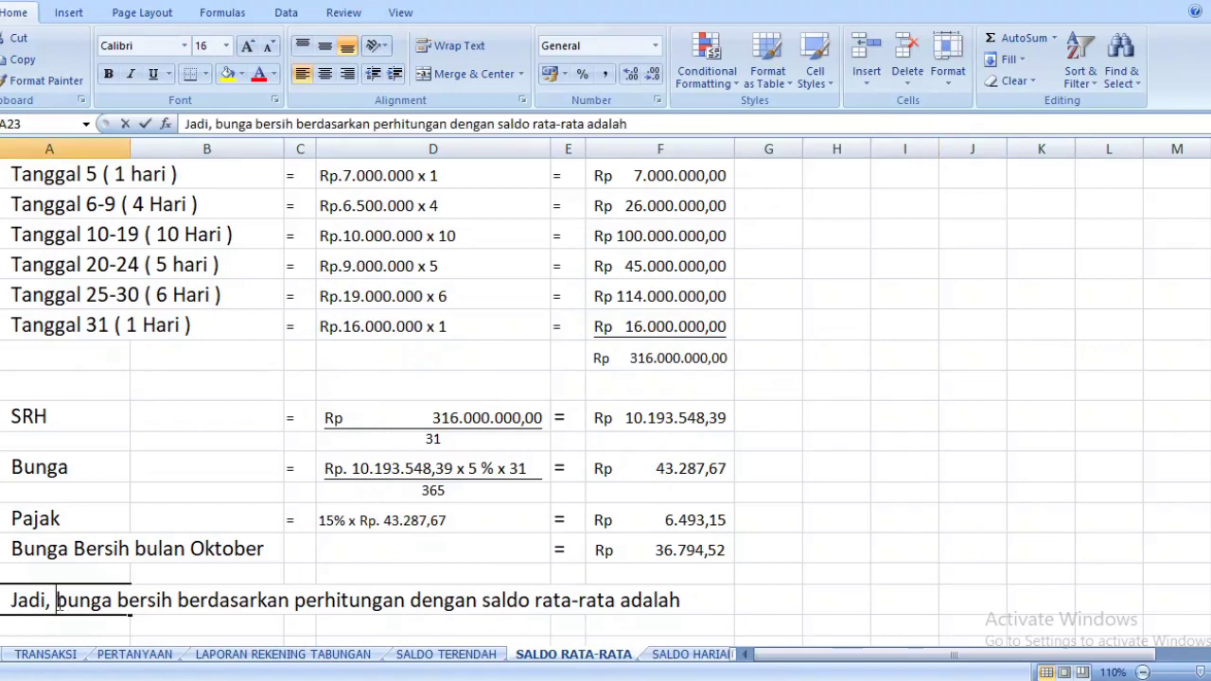
left_click(697, 603)
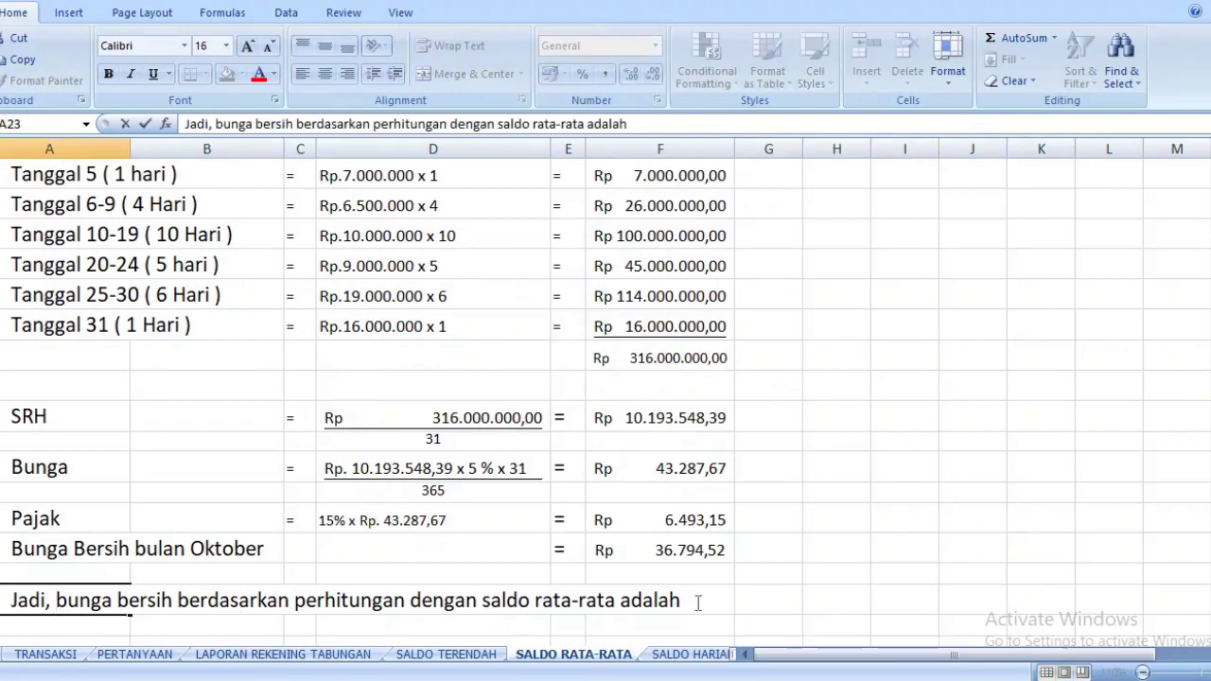
type("Rp. 36")
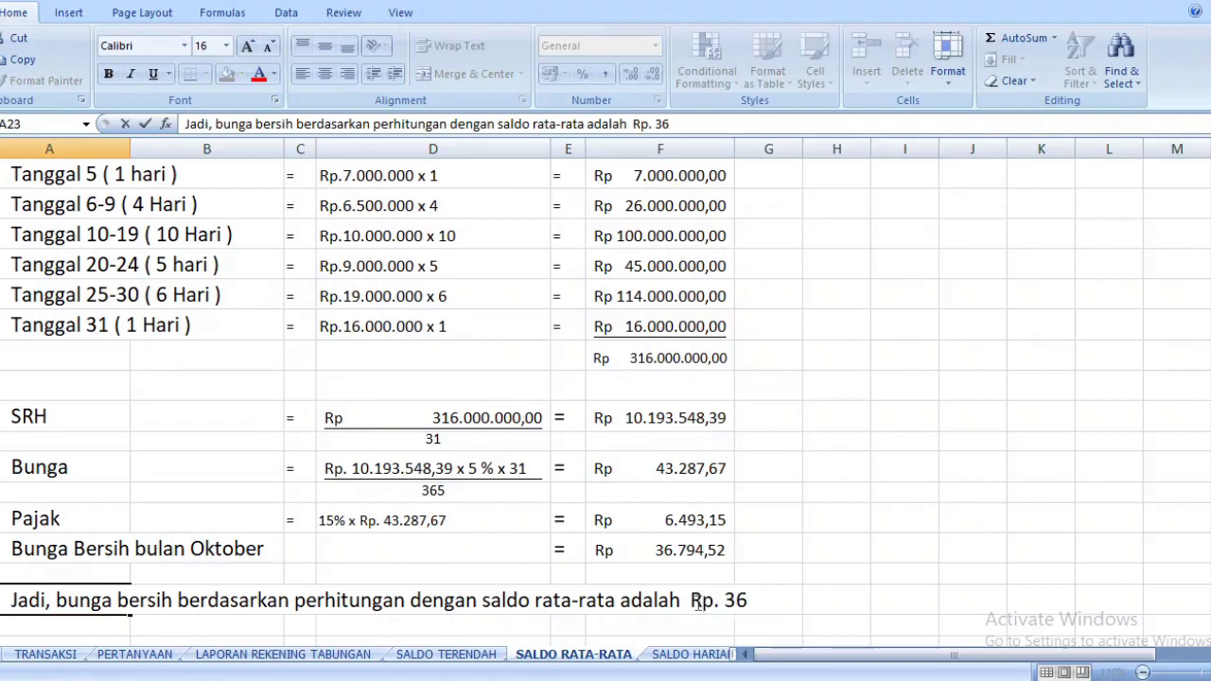
type(".794,")
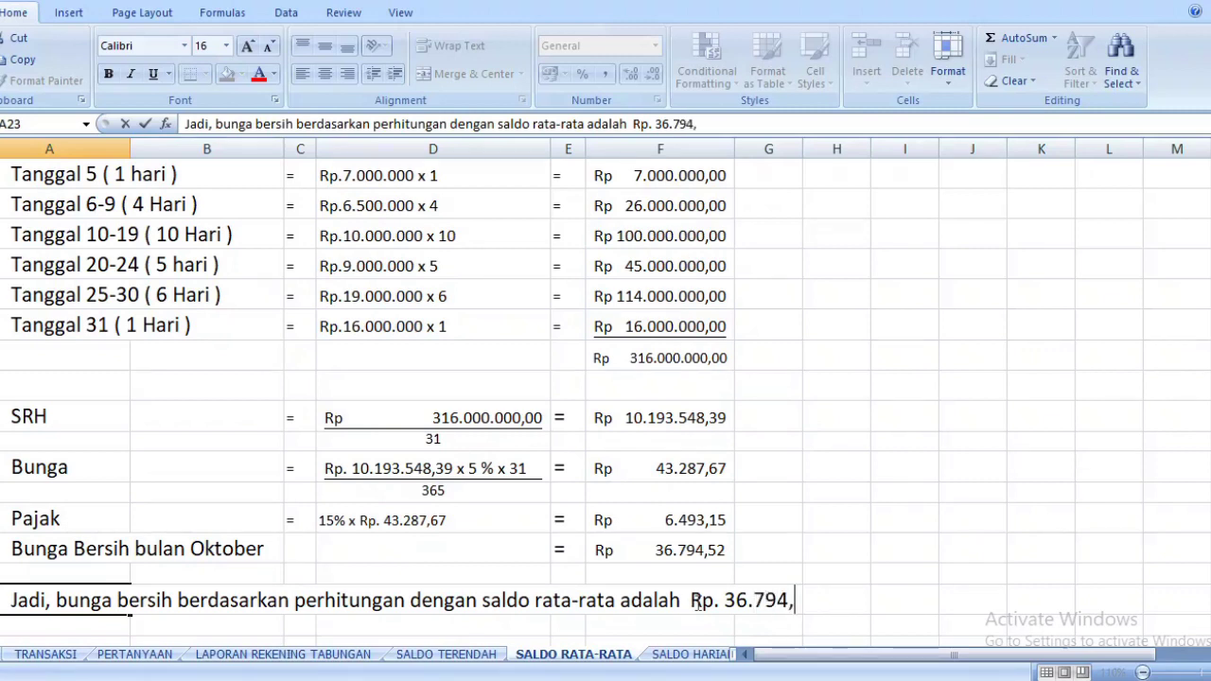
type("52")
Compare the net October interest on the SALDO TERENDAH sheet with the result on the SALDO RATA-RATA sheet
left_click(470, 655)
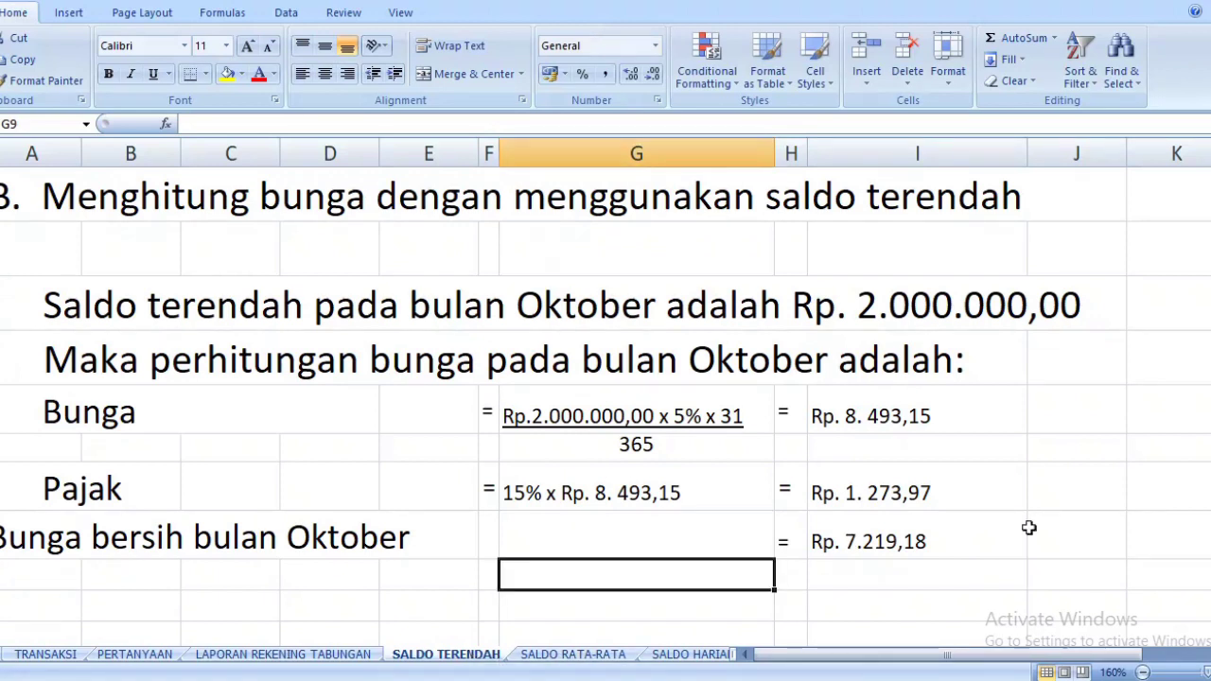
key("Down")
key("Down")
key("Down")
key("Up")
key("Up")
key("Up")
key("Up")
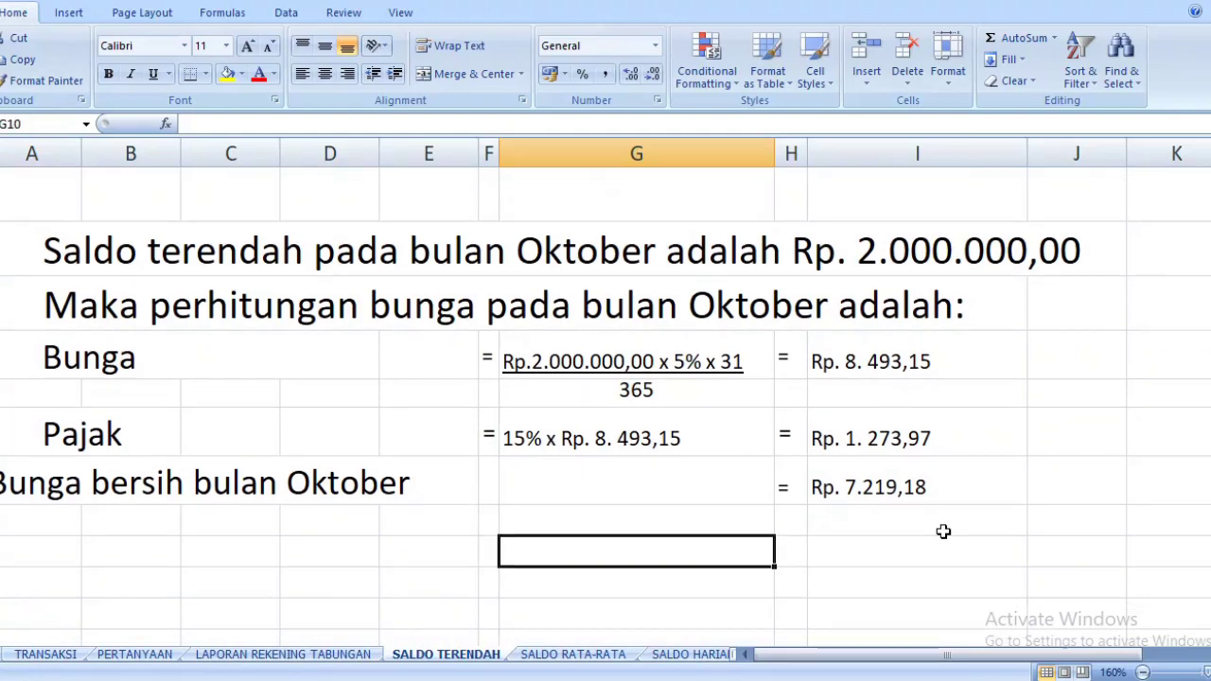
left_click(572, 654)
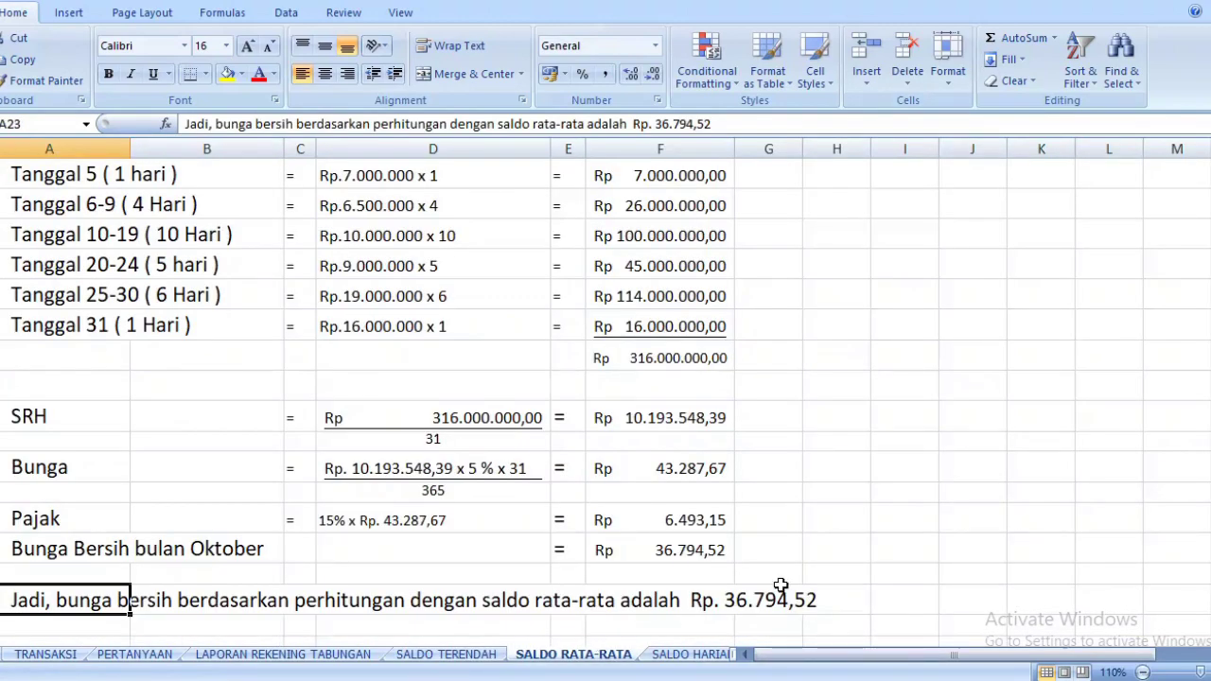
left_click(425, 655)
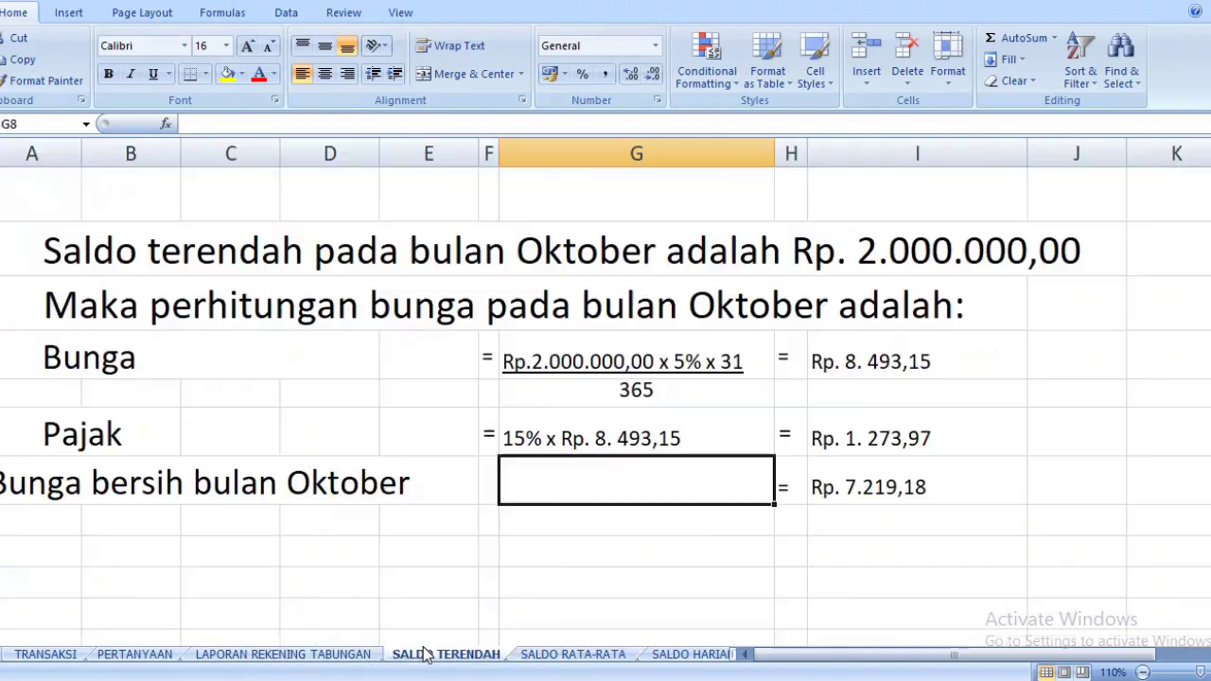
left_click(615, 653)
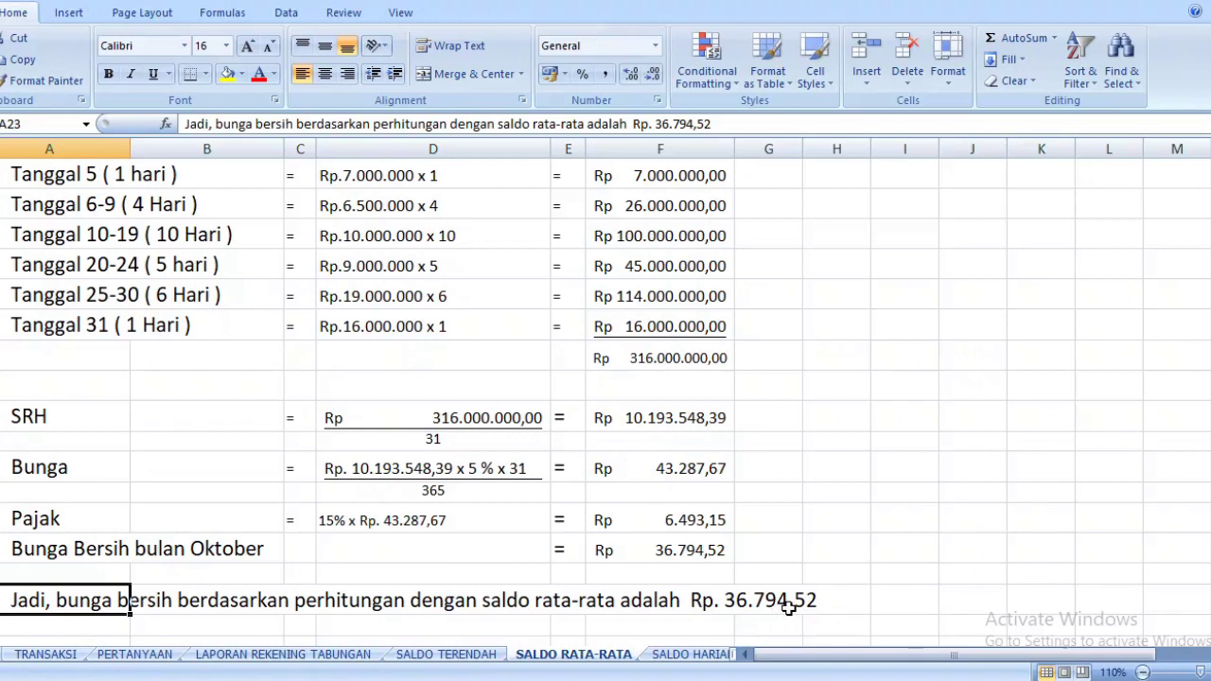
Save the workbook with the completed SALDO RATA-RATA sheet
left_click(826, 572)
key("Up")
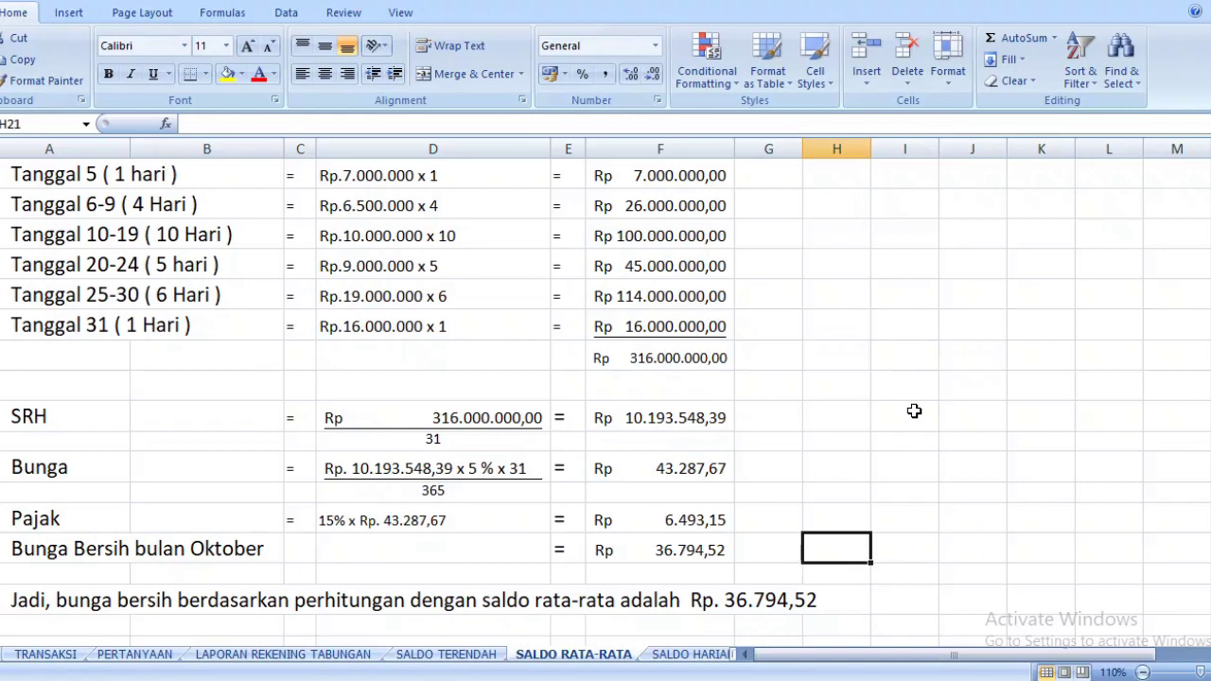
key("ctrl+s")
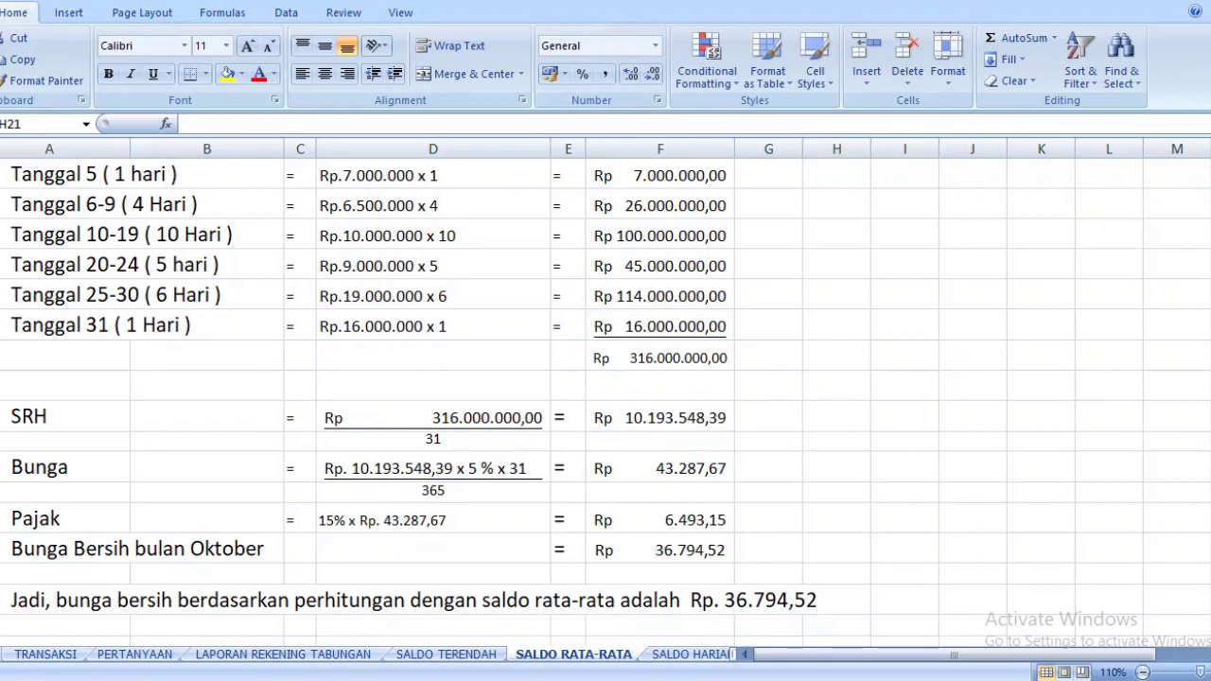
On the SALDO HARIAN sheet, enter the Bunga calculation "Rp. 2.000.000 x 3% x 4" for Tanggal 1-4 in B7
left_click(674, 655)
left_click(681, 656)
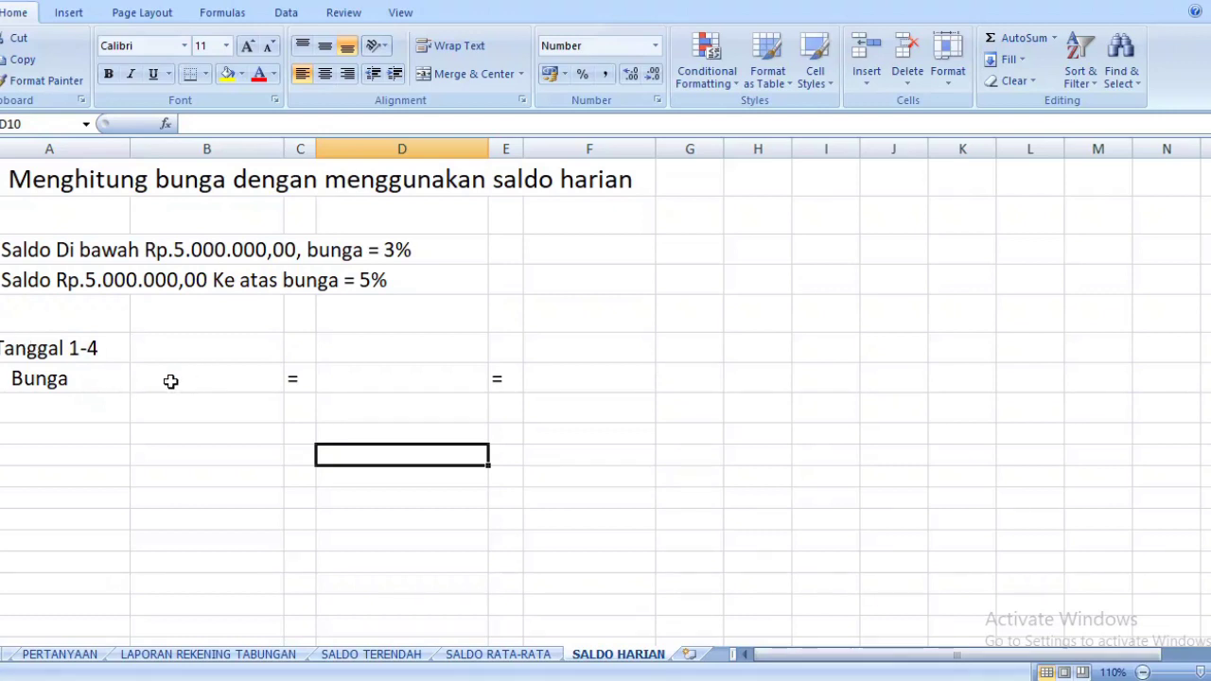
left_click(103, 379)
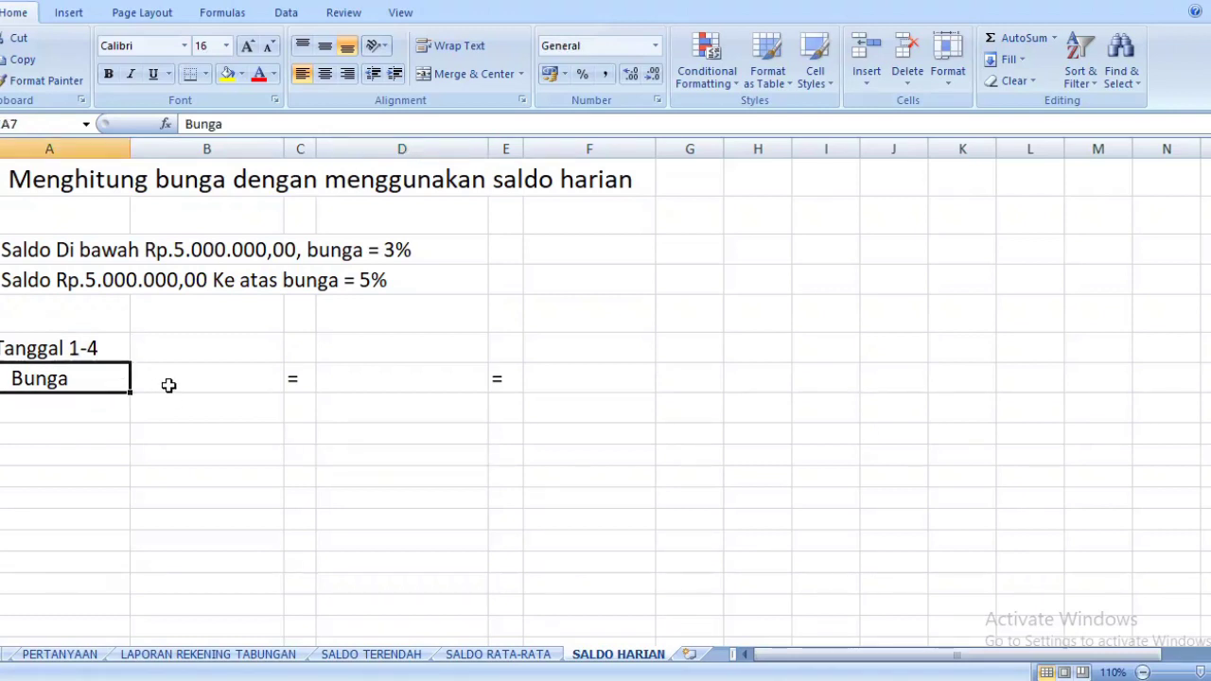
left_click(227, 384)
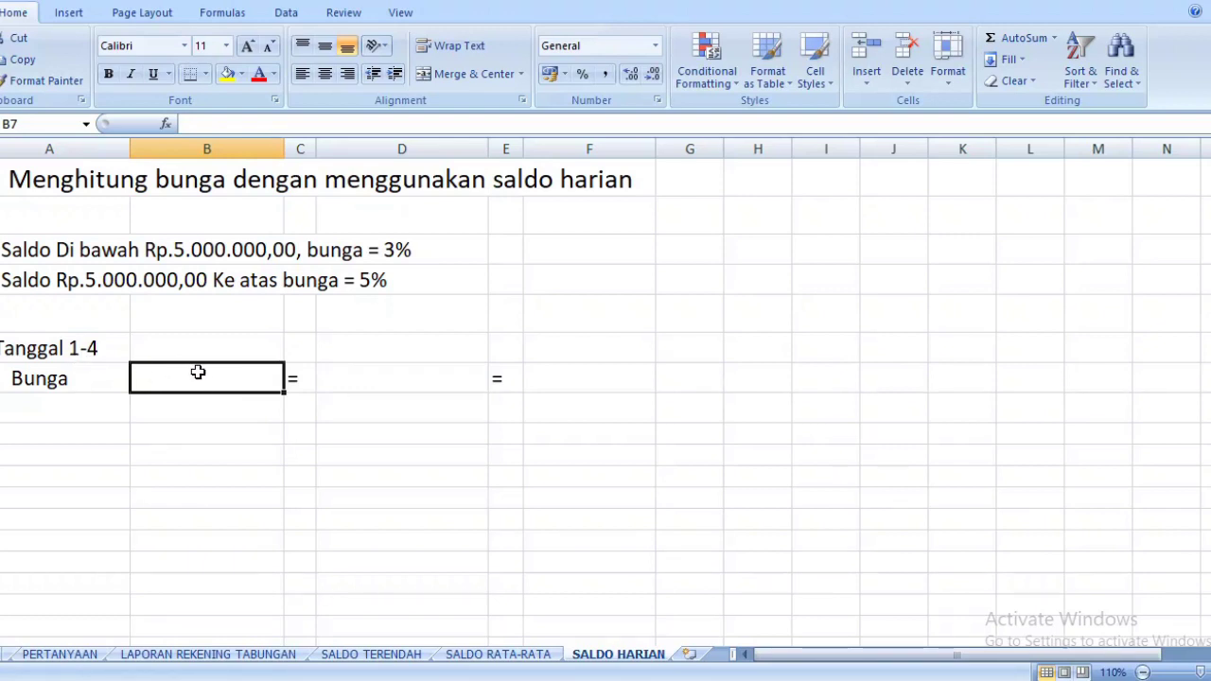
type("R")
type("2.000")
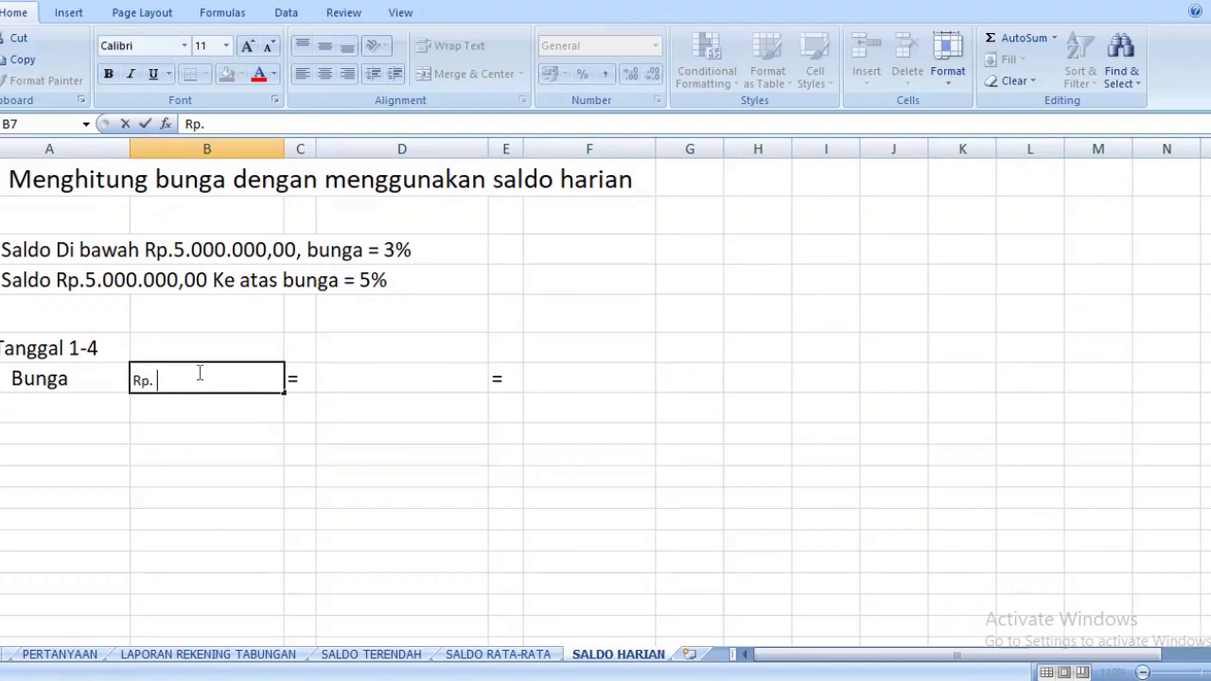
type(".")
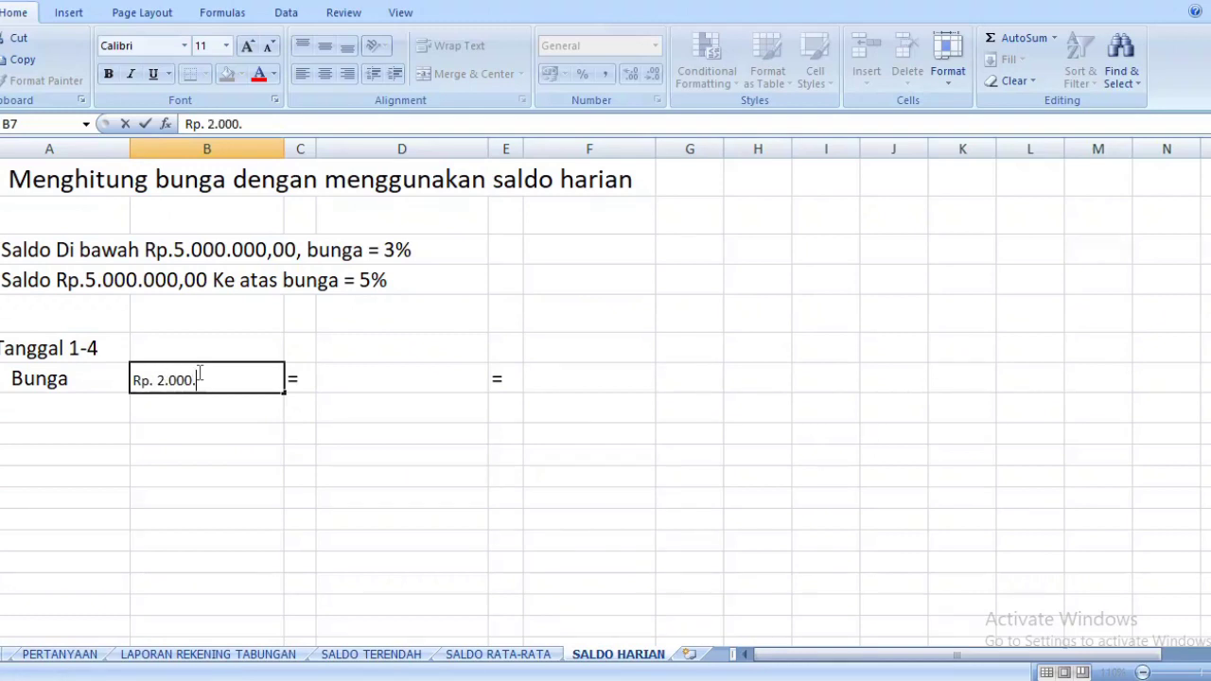
type("000 x")
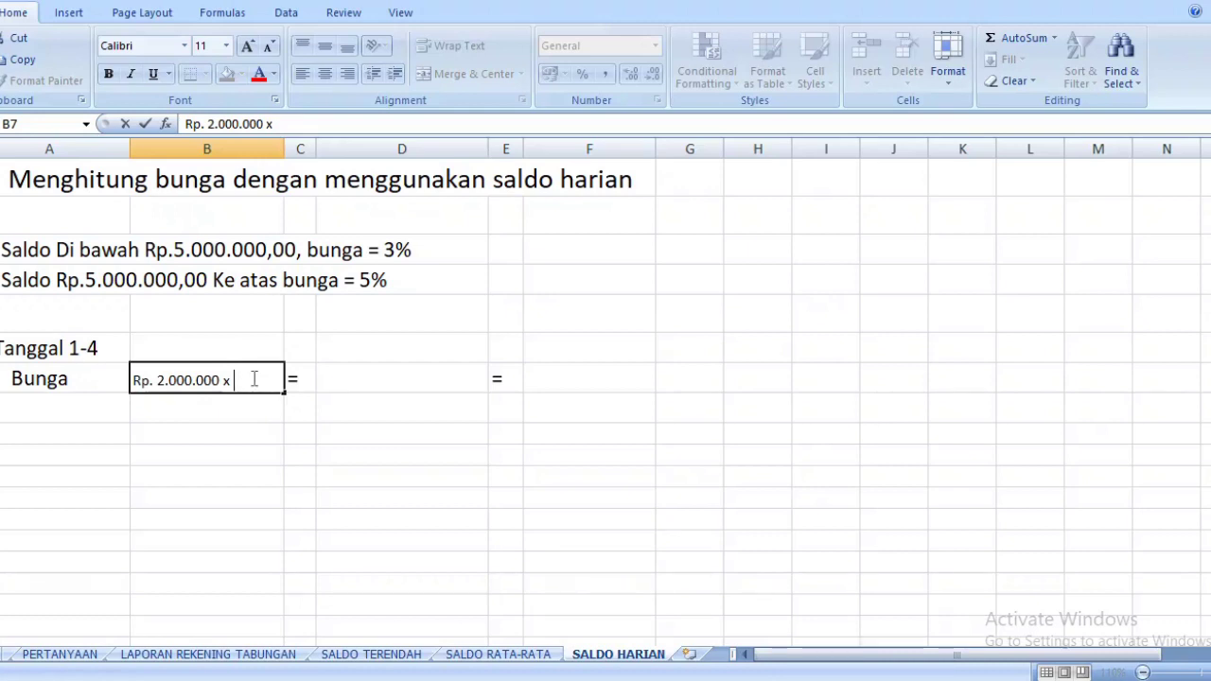
type("3% x")
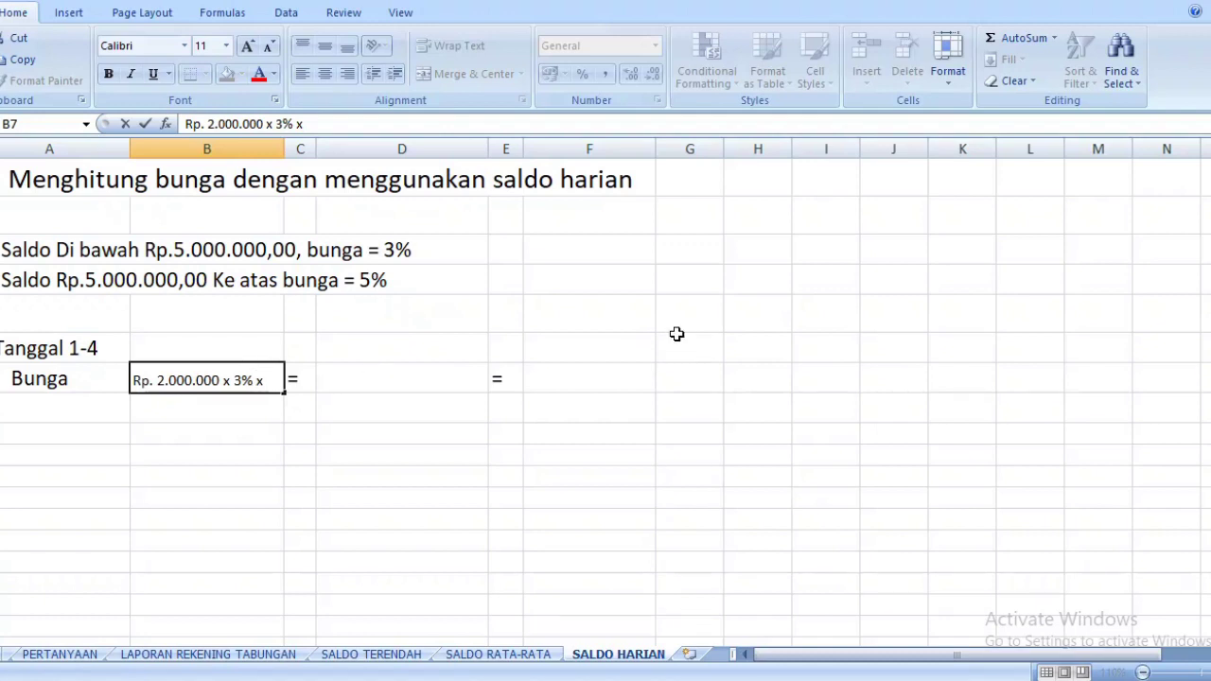
type(" 4")
Enter the divisor 365 in B8 below the Tanggal 1-4 Bunga calculation
left_click(180, 401)
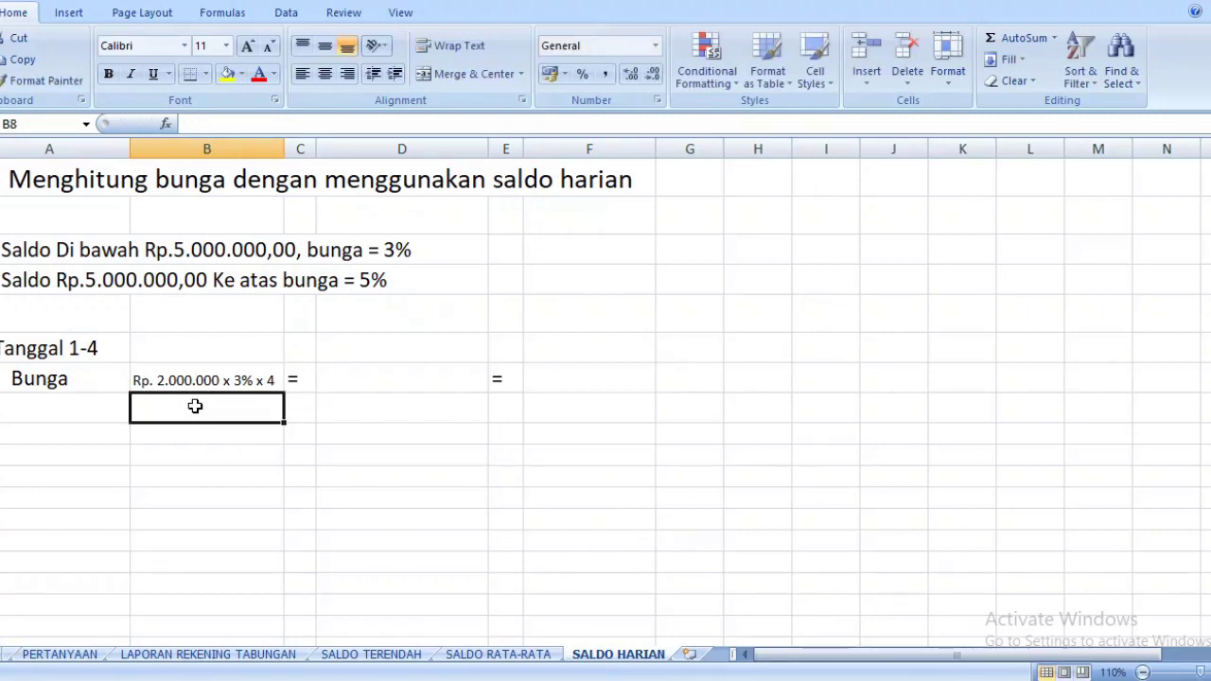
type("365")
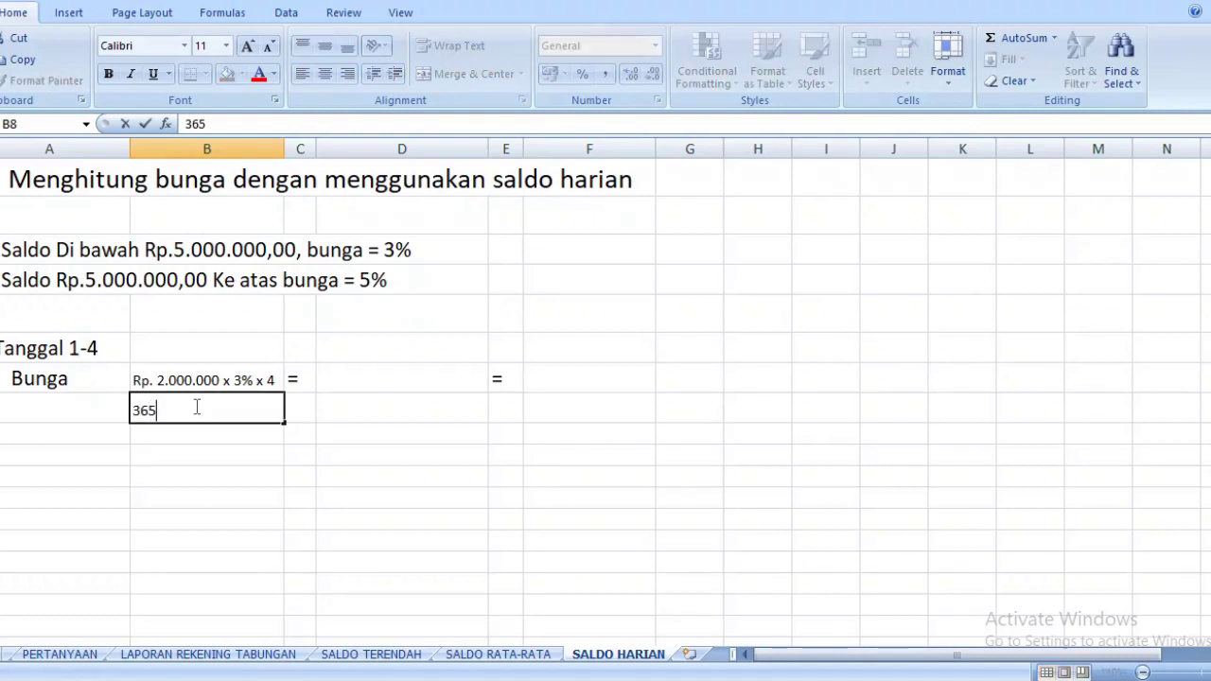
left_click(259, 433)
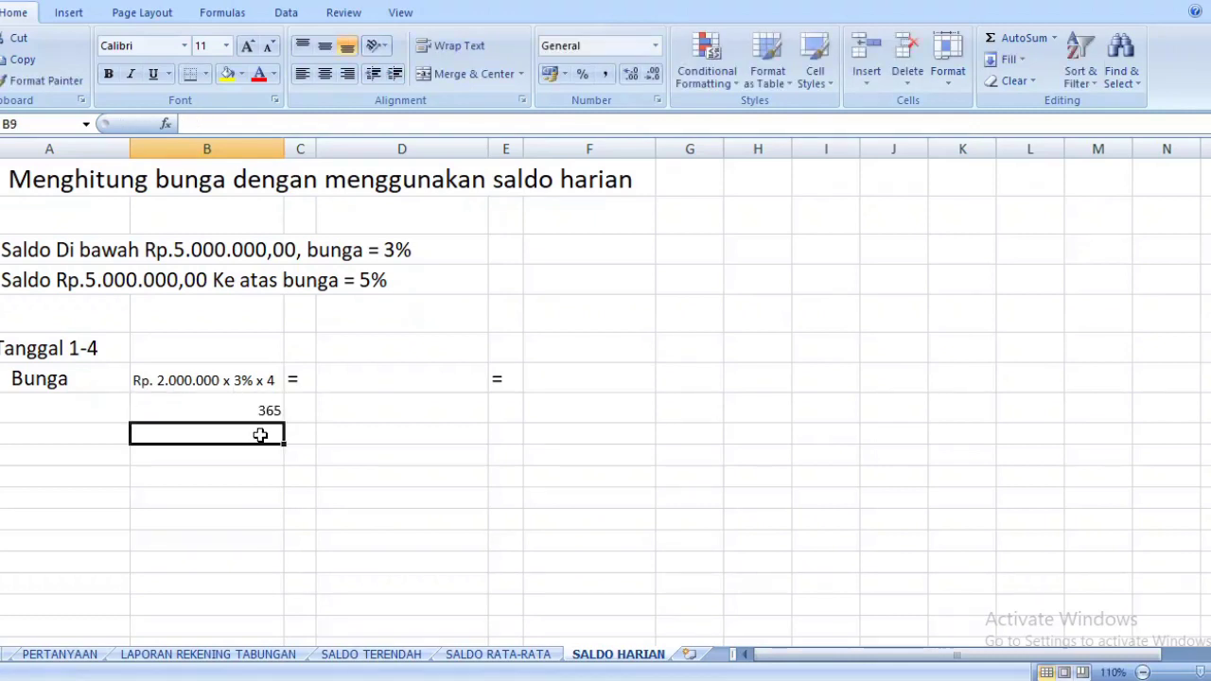
Add a bottom border to the Bunga calculation in B7 and align the 365 in B8 to the centre and top
left_click(229, 379)
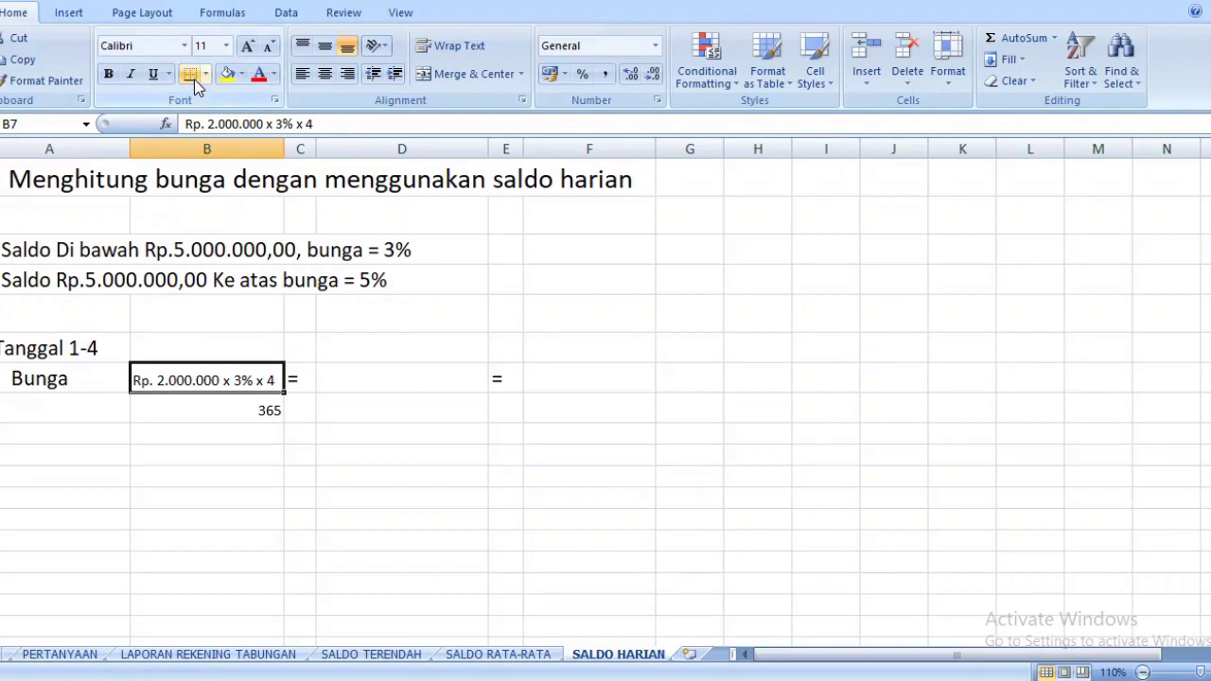
left_click(195, 410)
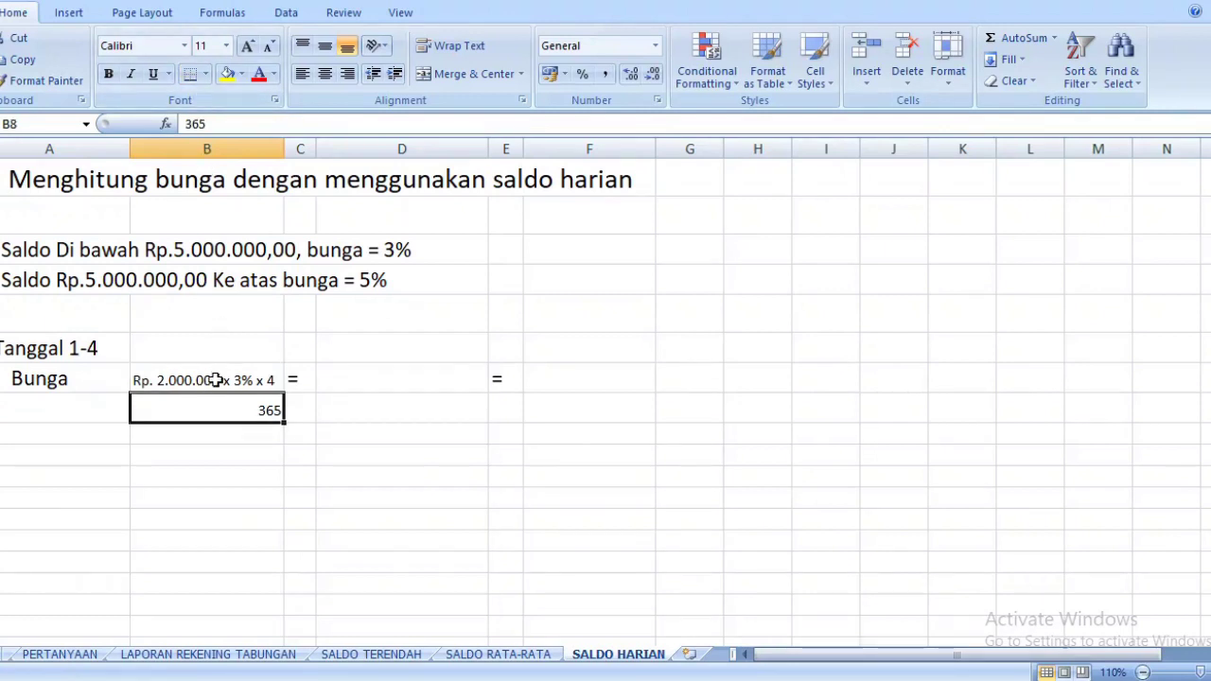
left_click(331, 75)
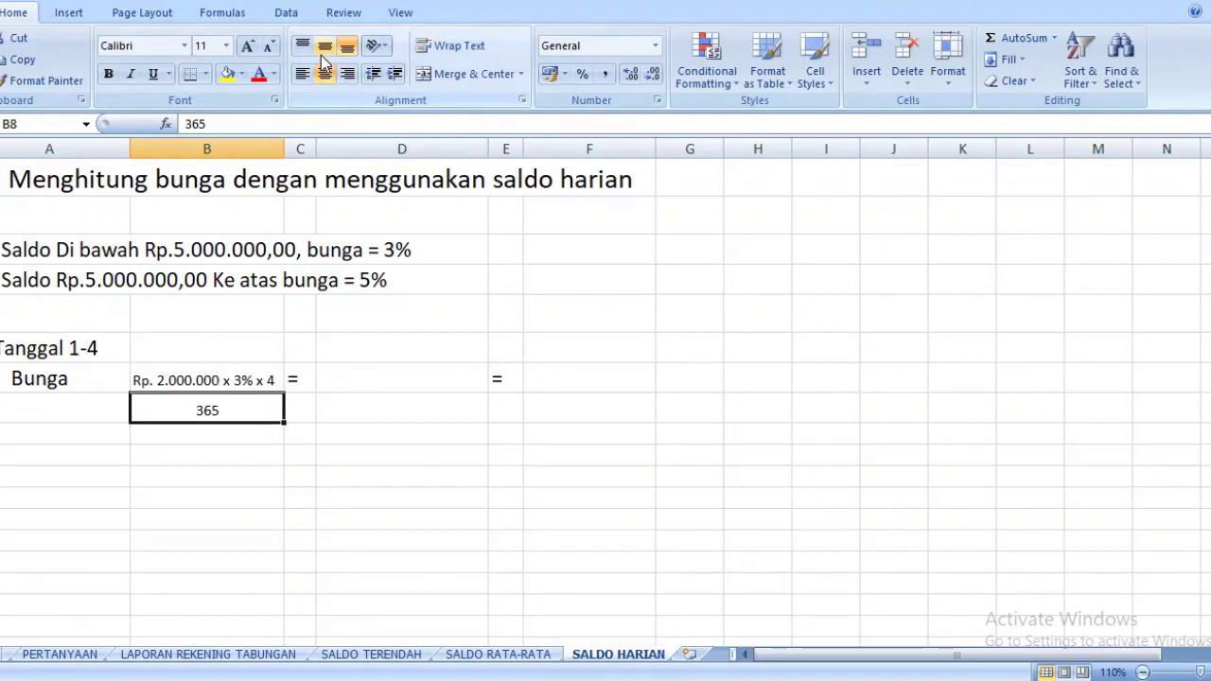
left_click(324, 49)
left_click(302, 46)
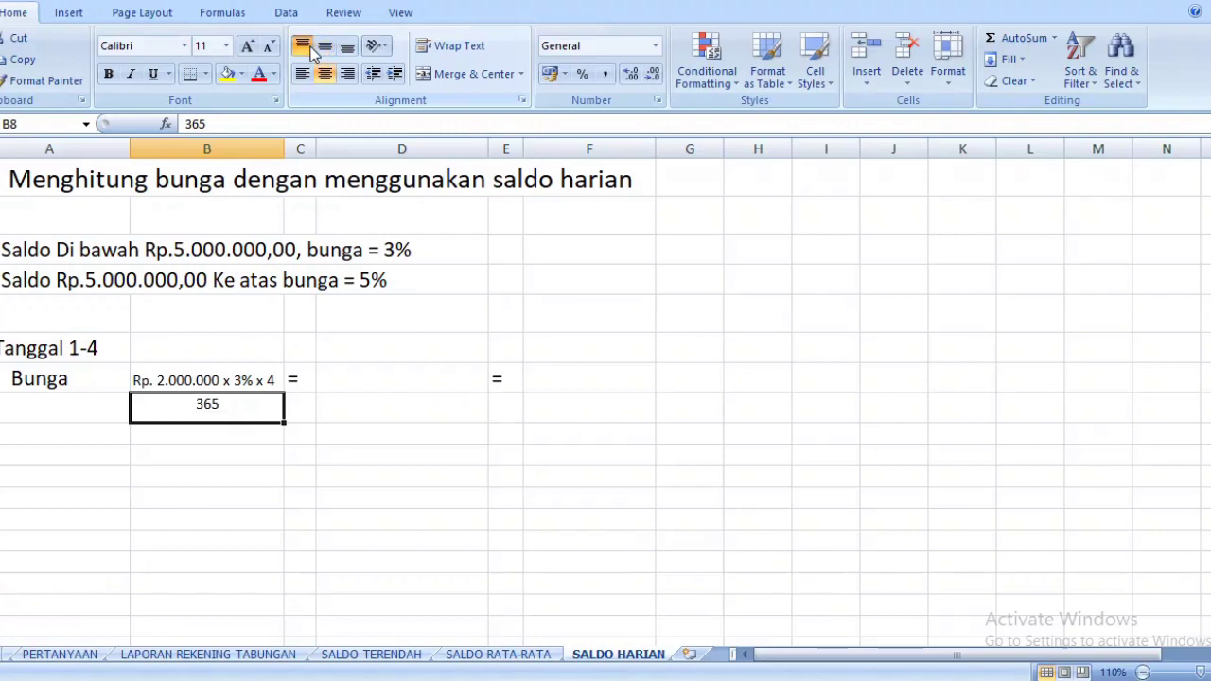
left_click(302, 436)
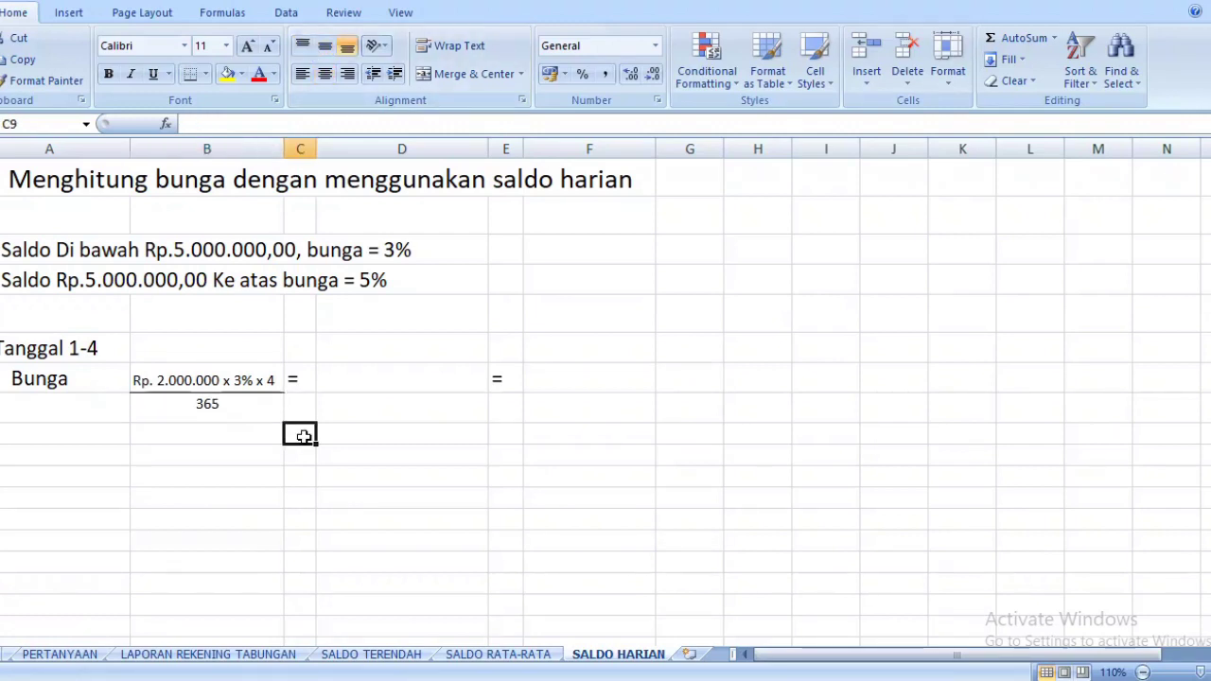
Enter the Tanggal 1-4 Bunga result in D7 as the text "Rp. 657,53"
left_click(348, 387)
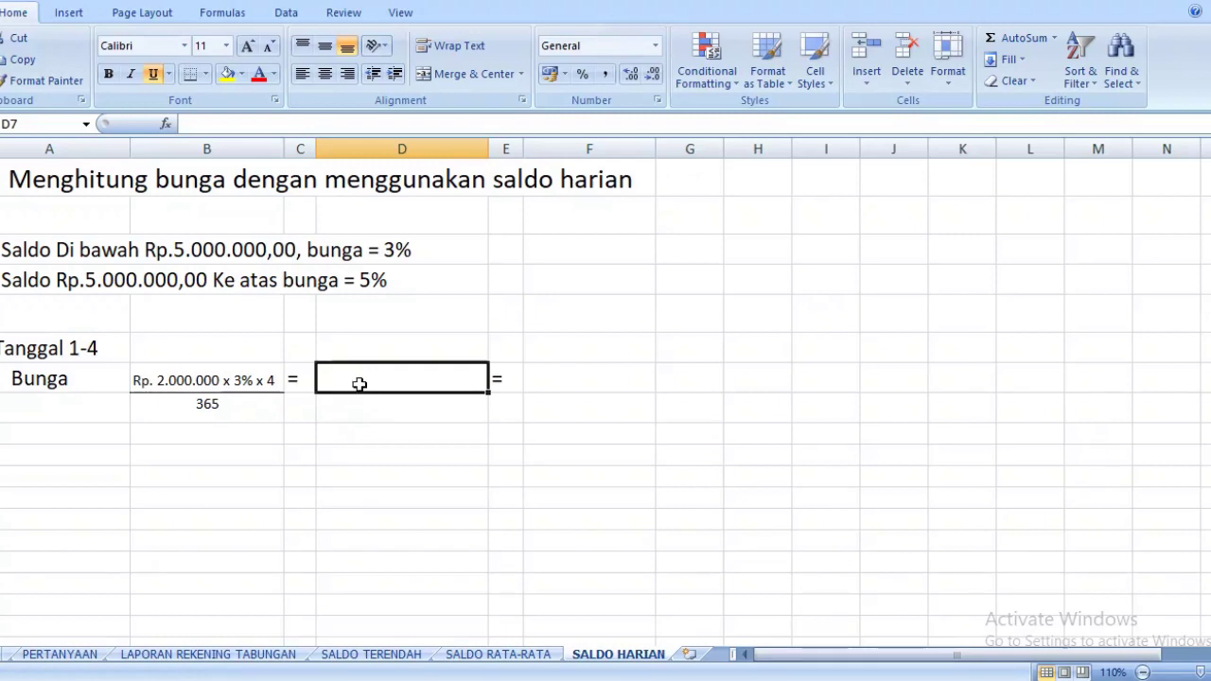
type("R")
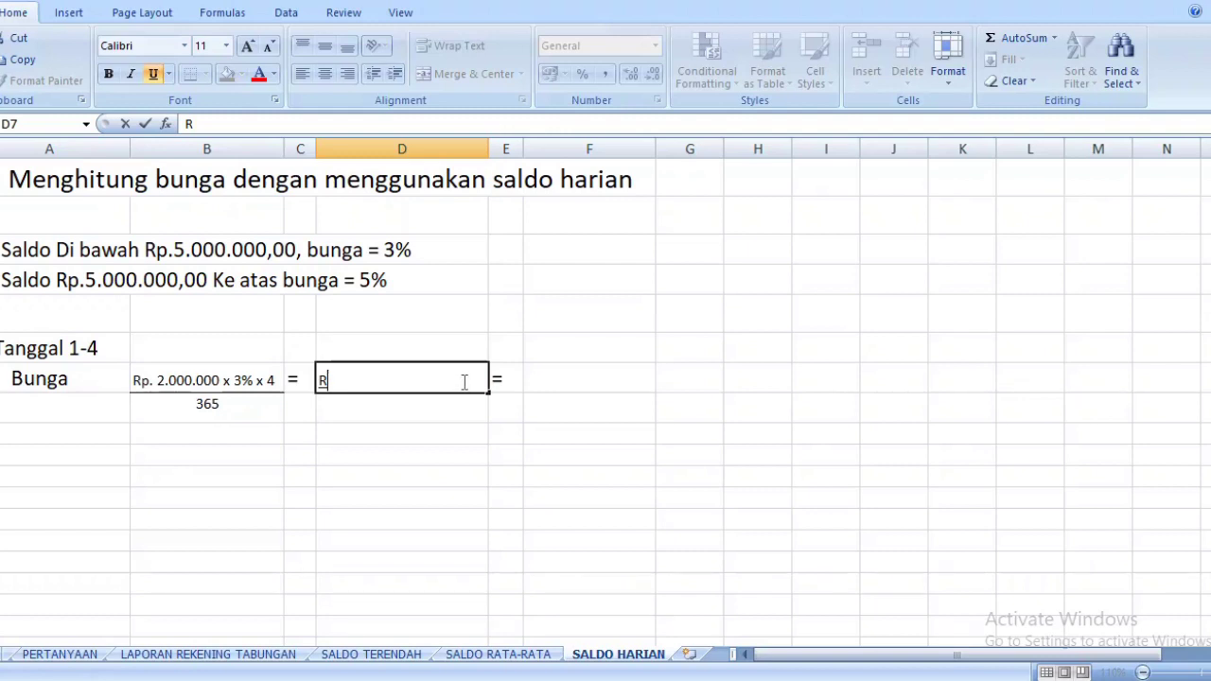
type("p. 657")
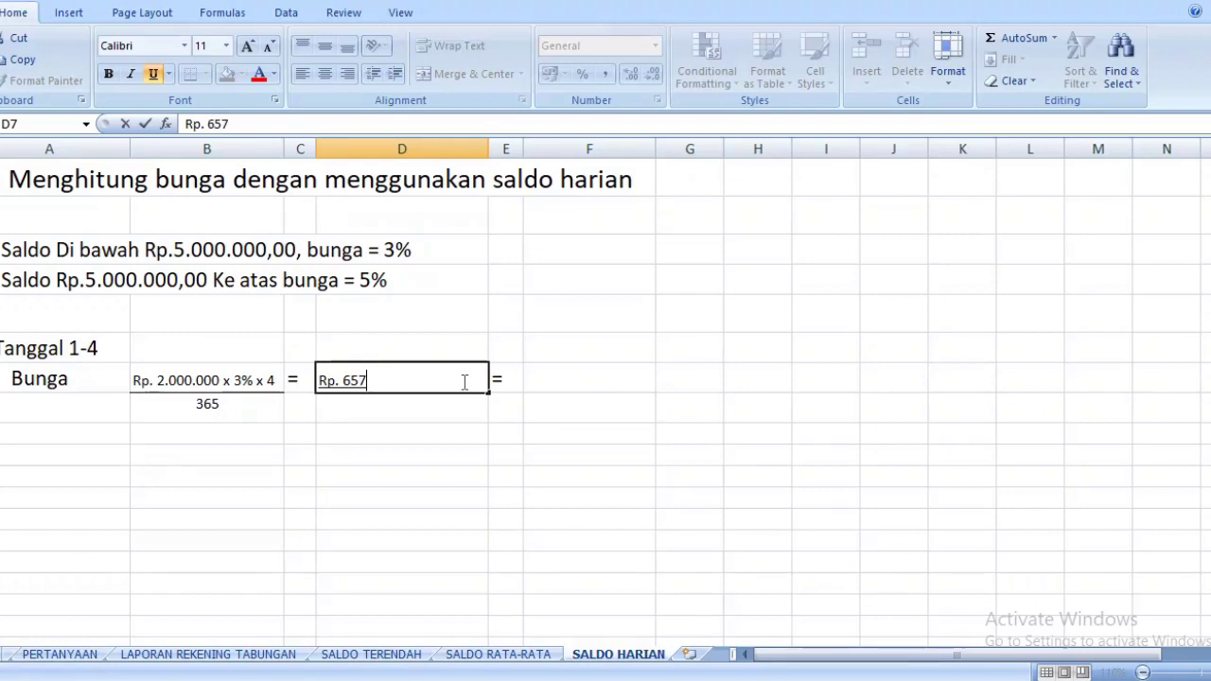
type(".")
type(",")
key("BackSpace")
type(",53")
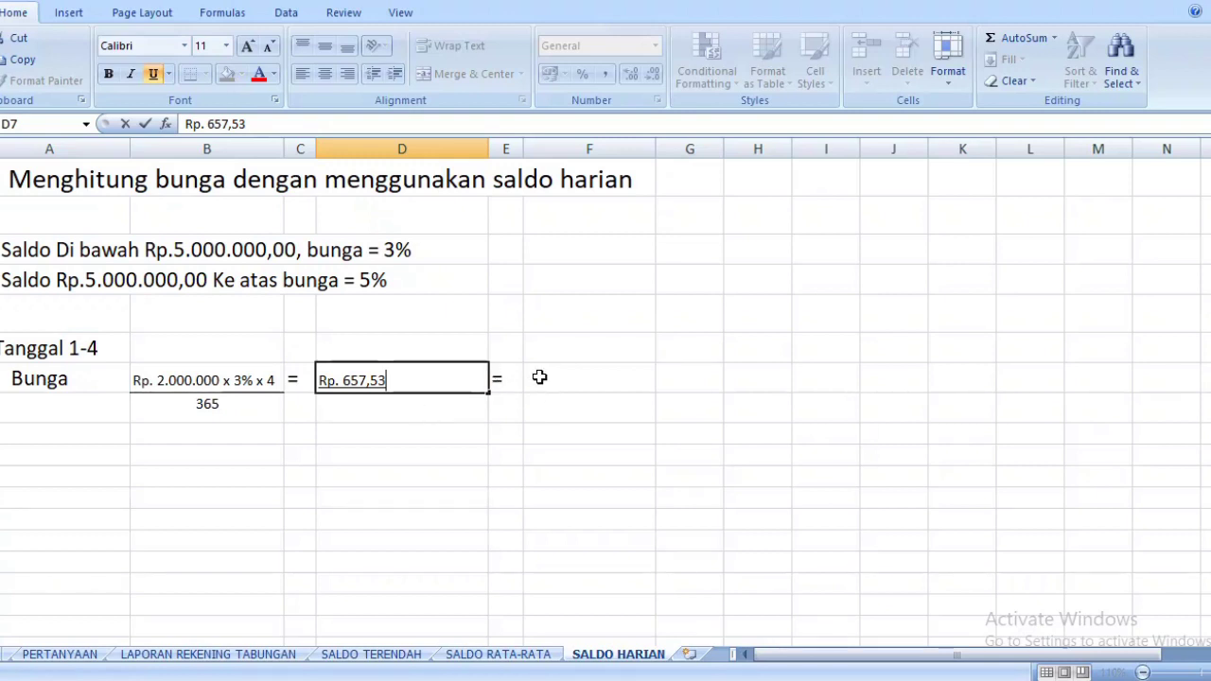
Clear the extra equals sign in E7 and the text result in D7
left_click(506, 379)
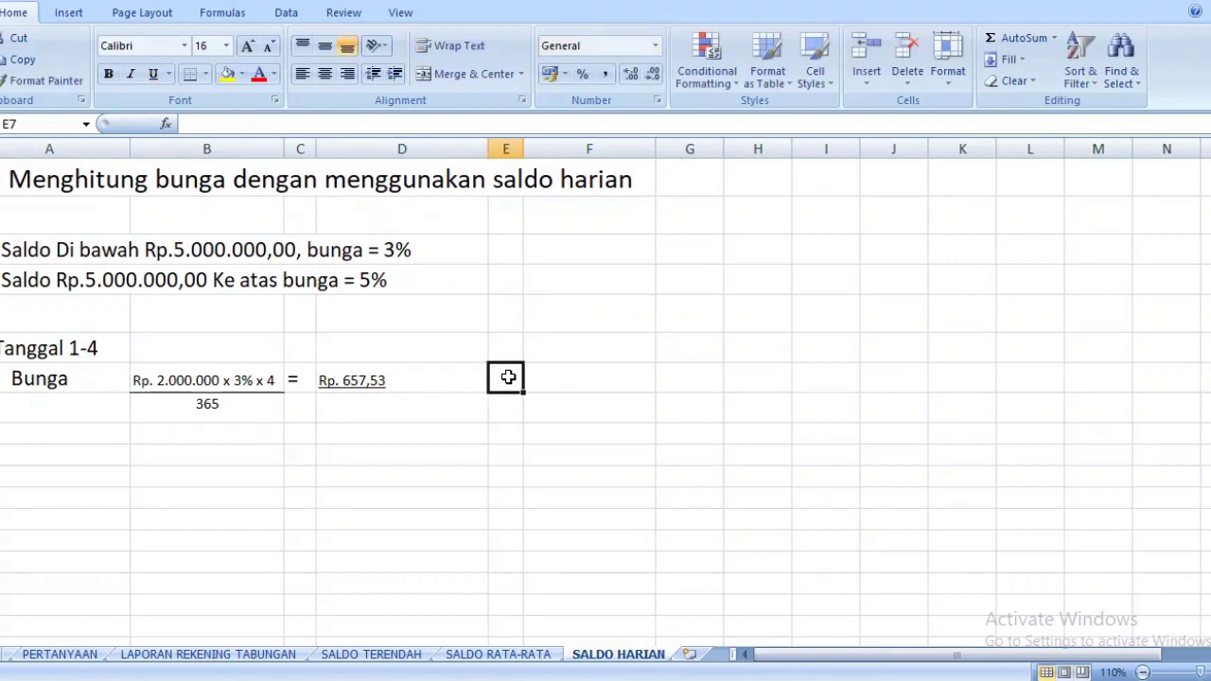
left_click(376, 382)
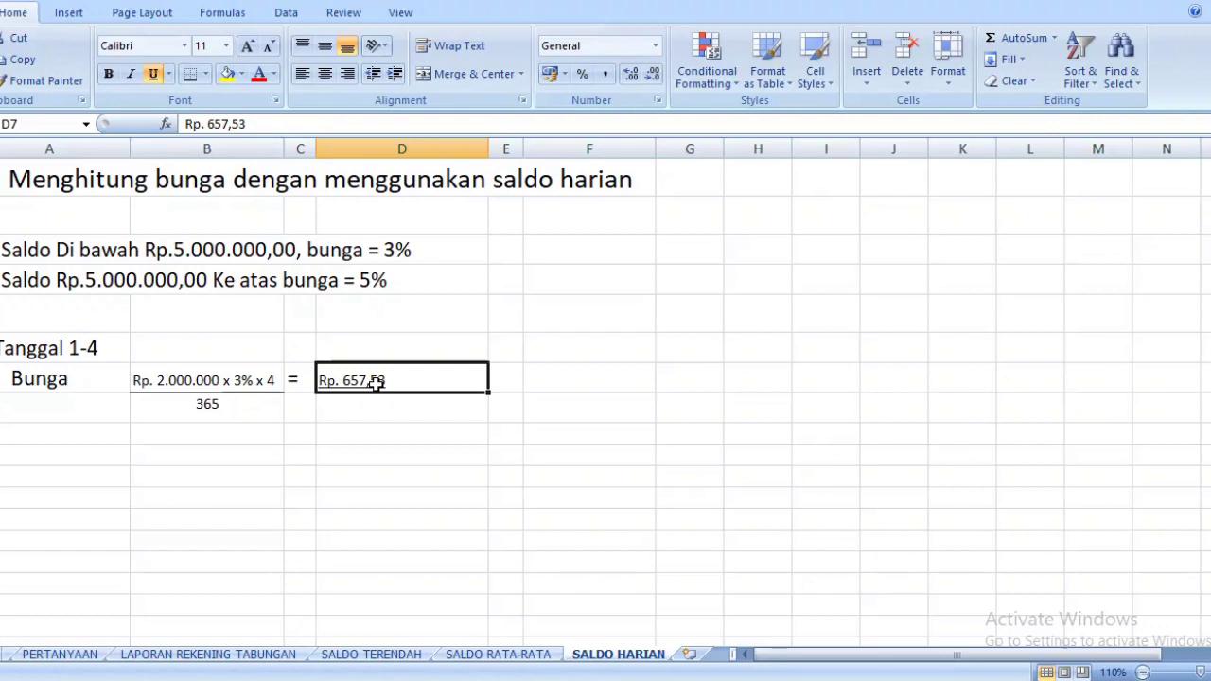
key("Delete")
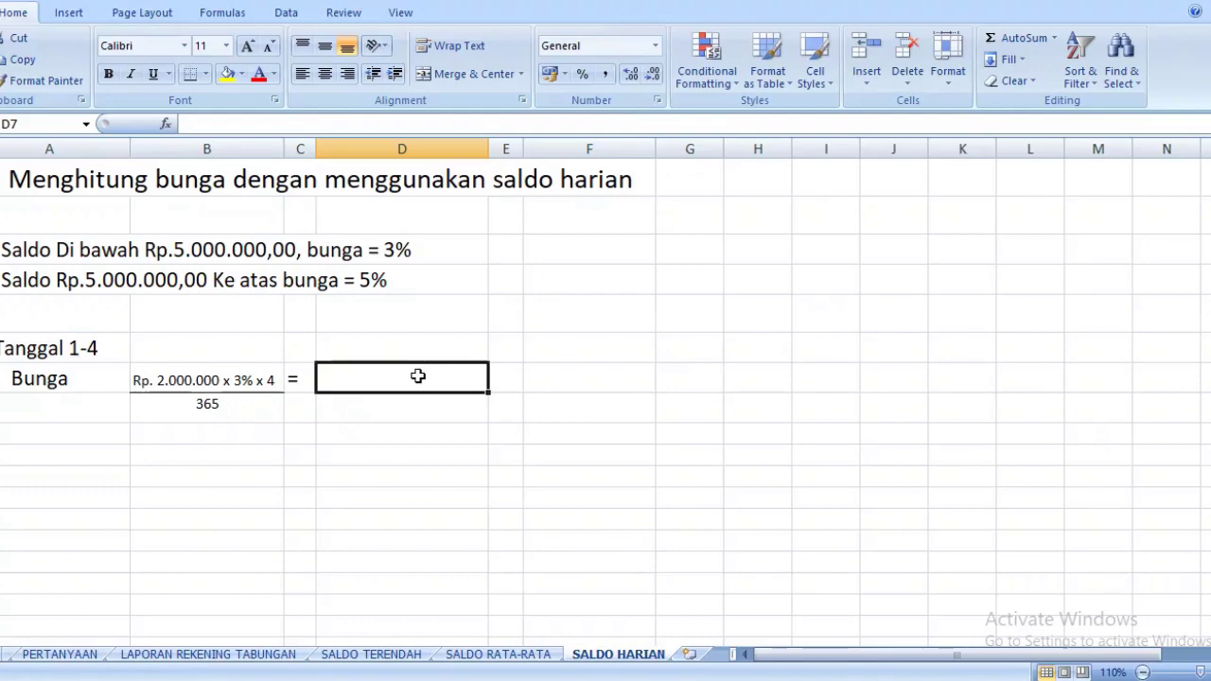
Copy the Bunga result cell F18 from SALDO RATA-RATA onto column D of SALDO HARIAN from D7 down, clearing the contents to keep only its Accounting format
left_click(528, 663)
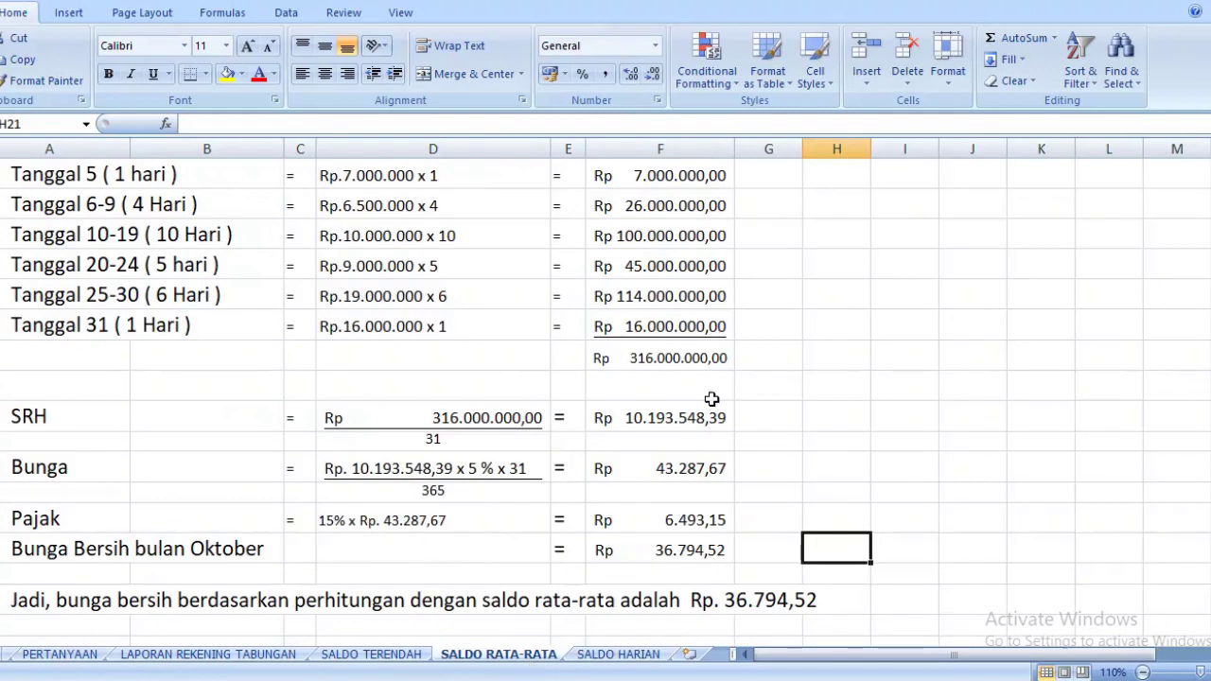
left_click(665, 465)
key("ctrl+c")
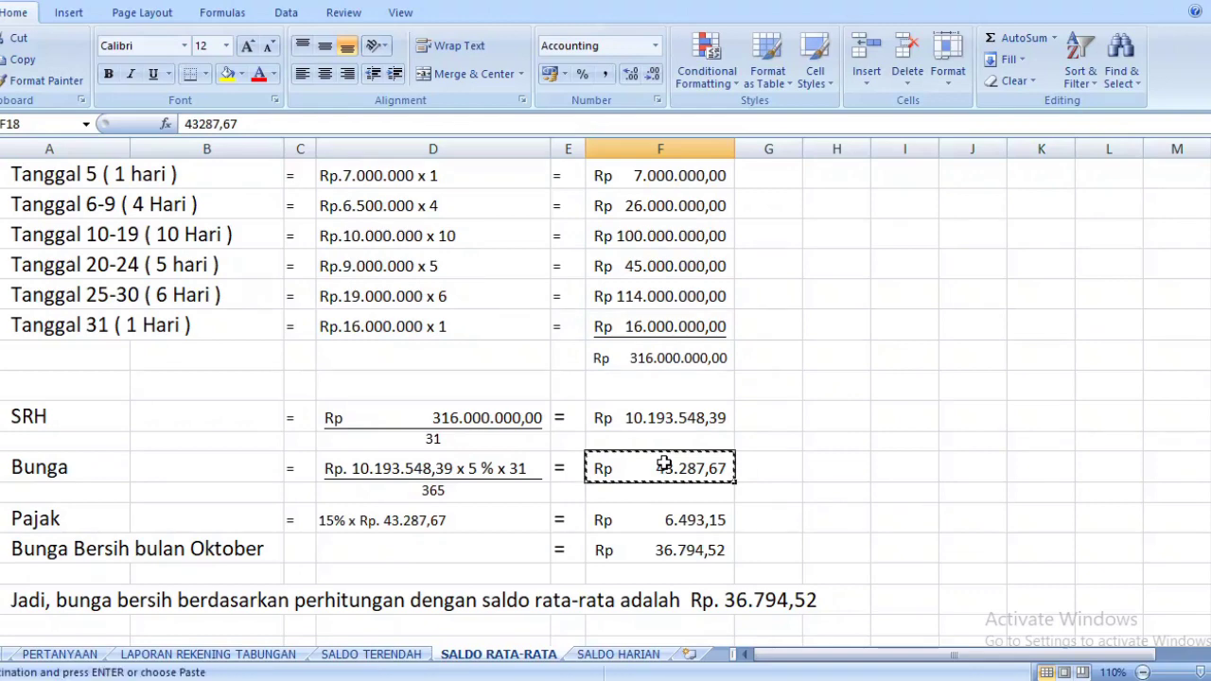
left_click(649, 662)
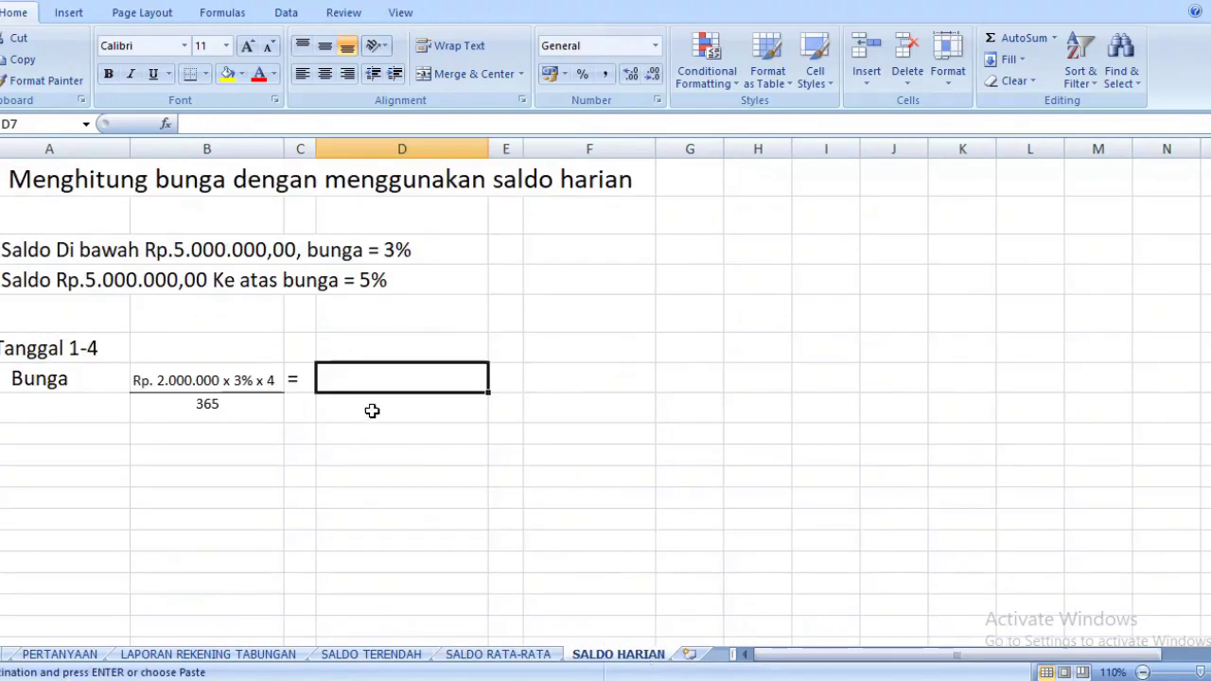
left_click_drag(376, 376, 380, 621)
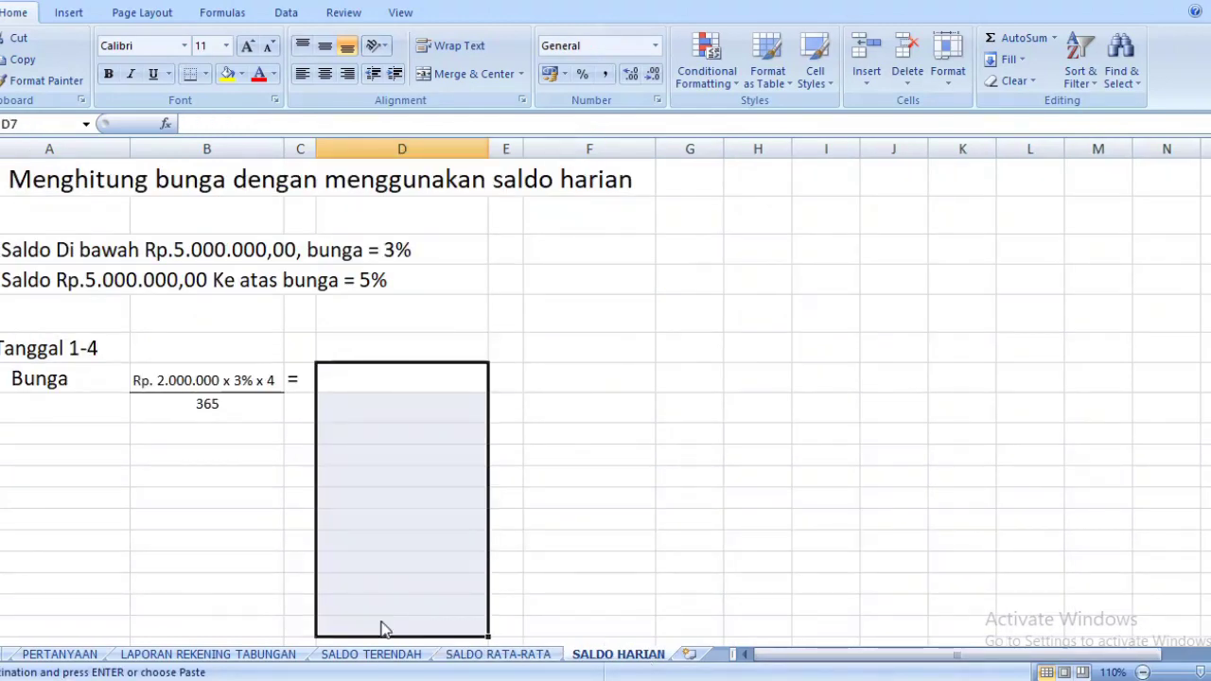
key("ctrl+v")
key("Delete")
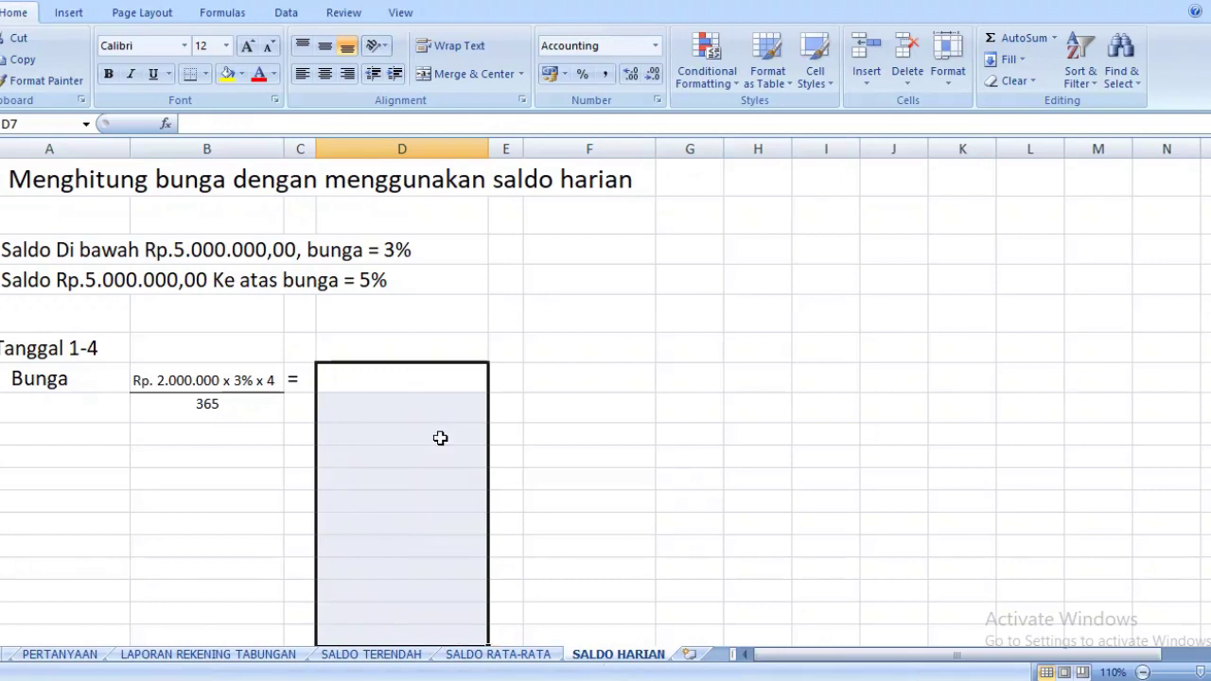
Enter 657,53 as the Tanggal 1-4 Bunga result in D7
left_click(373, 380)
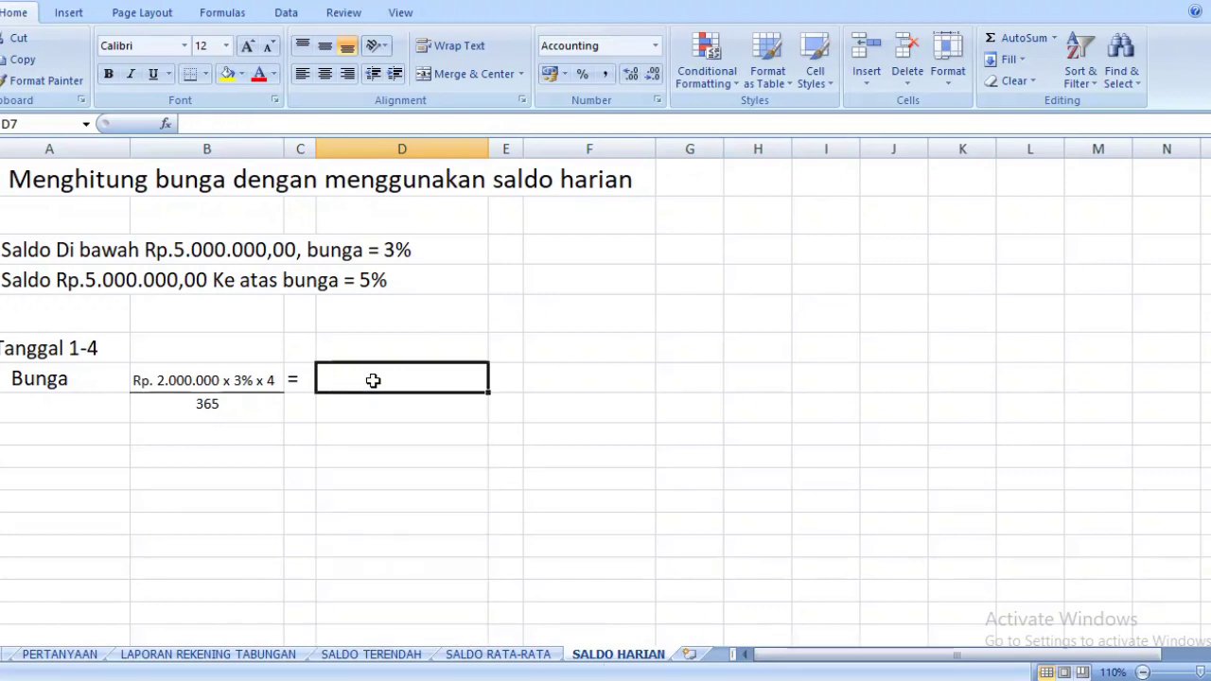
type("657")
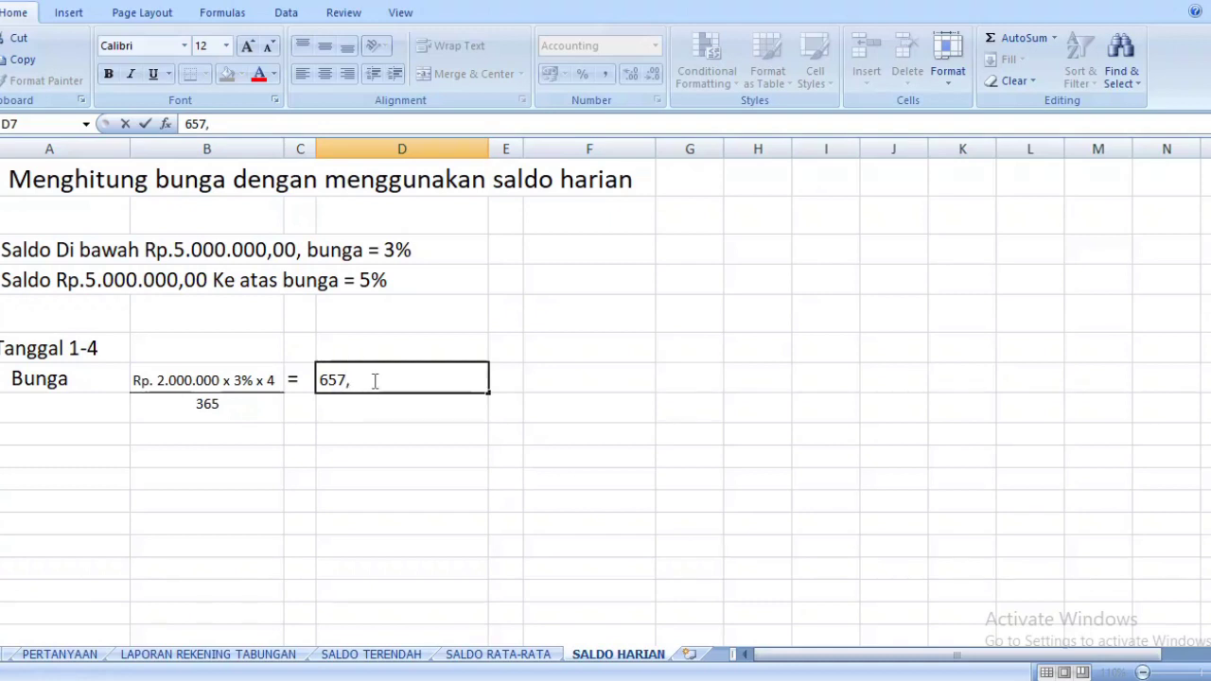
type(",53")
key("Return")
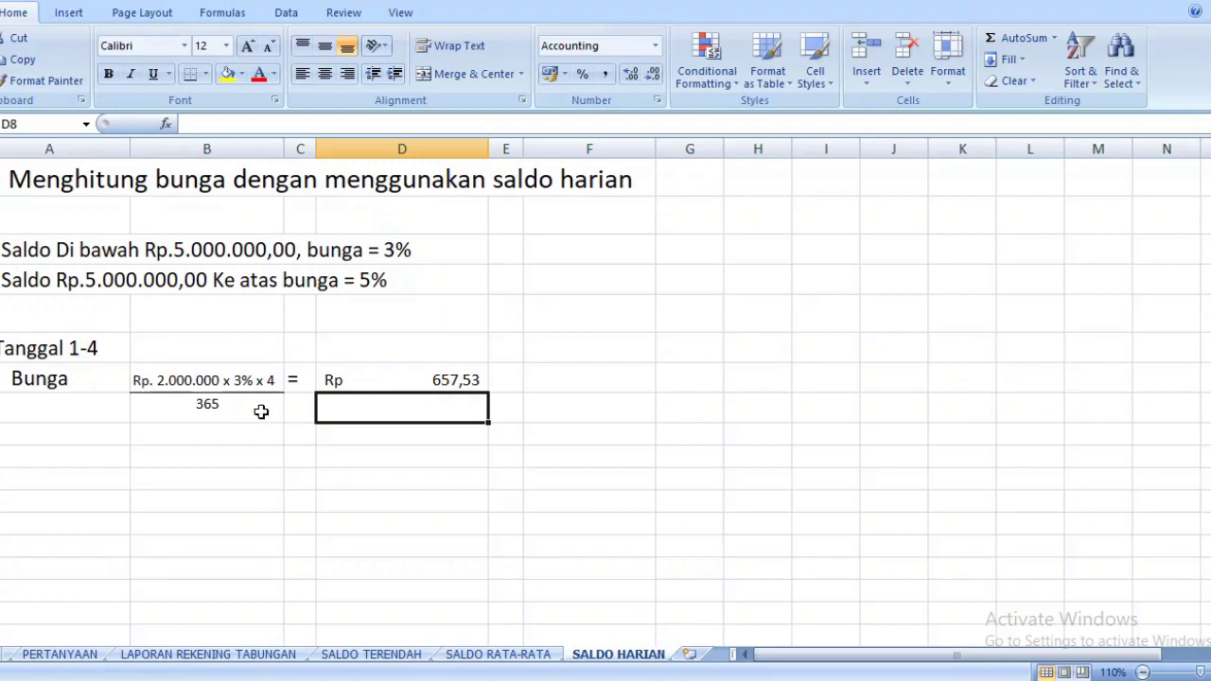
Label the next calculation block with "b. Tanggal 5" in A10 and "Bunga" in A11, leaving B10 empty
left_click(56, 438)
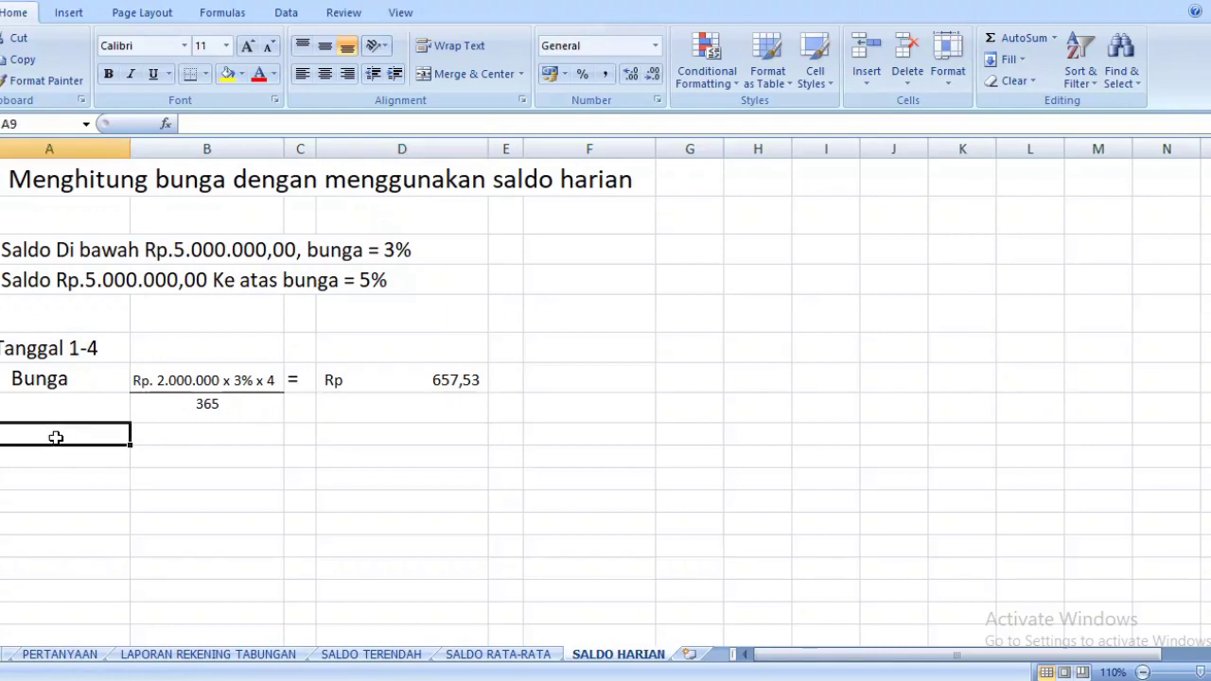
left_click(42, 462)
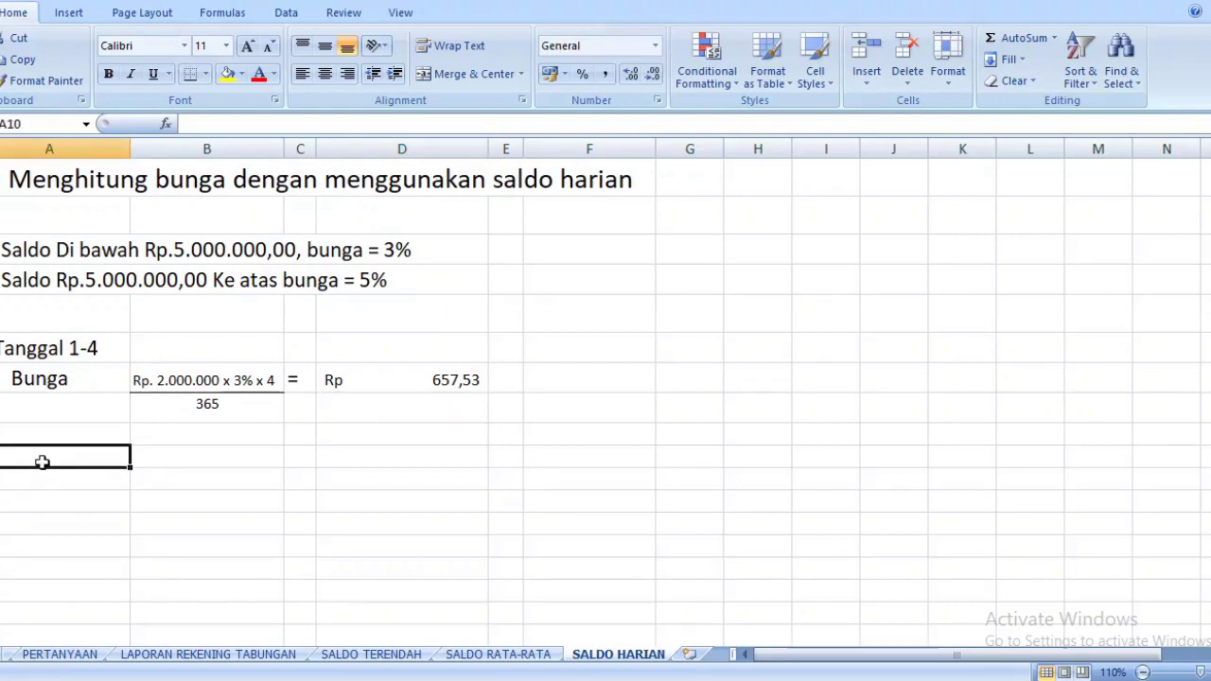
type("b.")
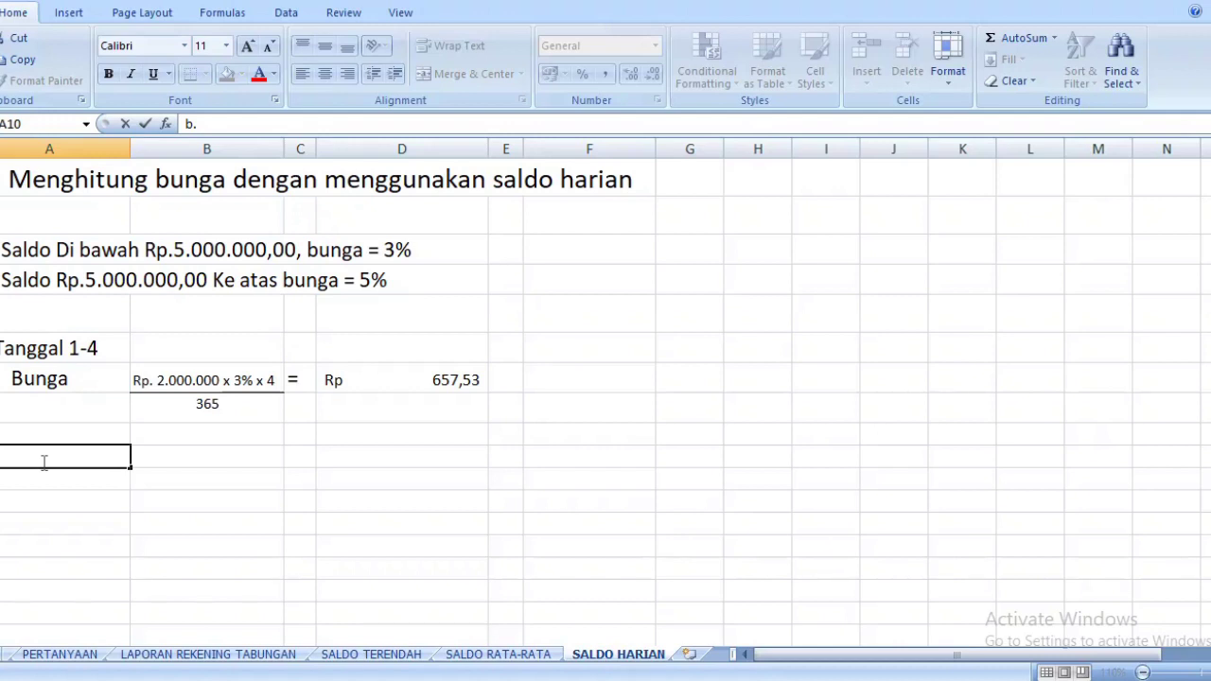
type(" Tanggal")
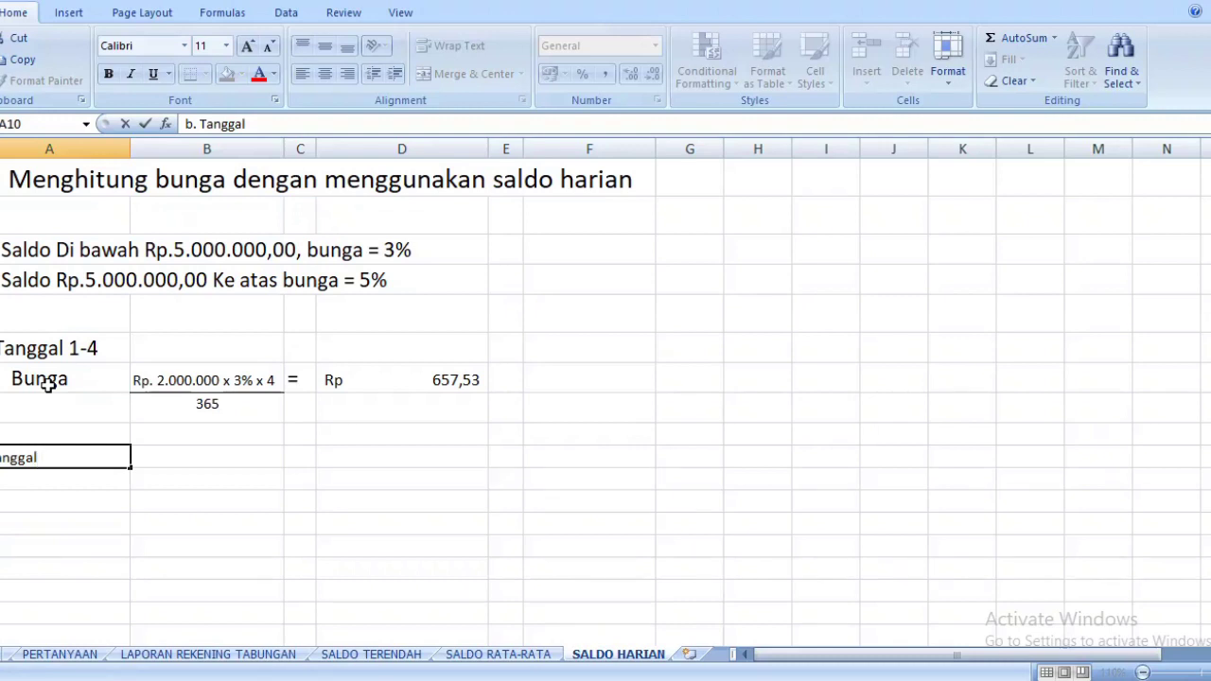
type(" 5")
key("Tab")
type("R")
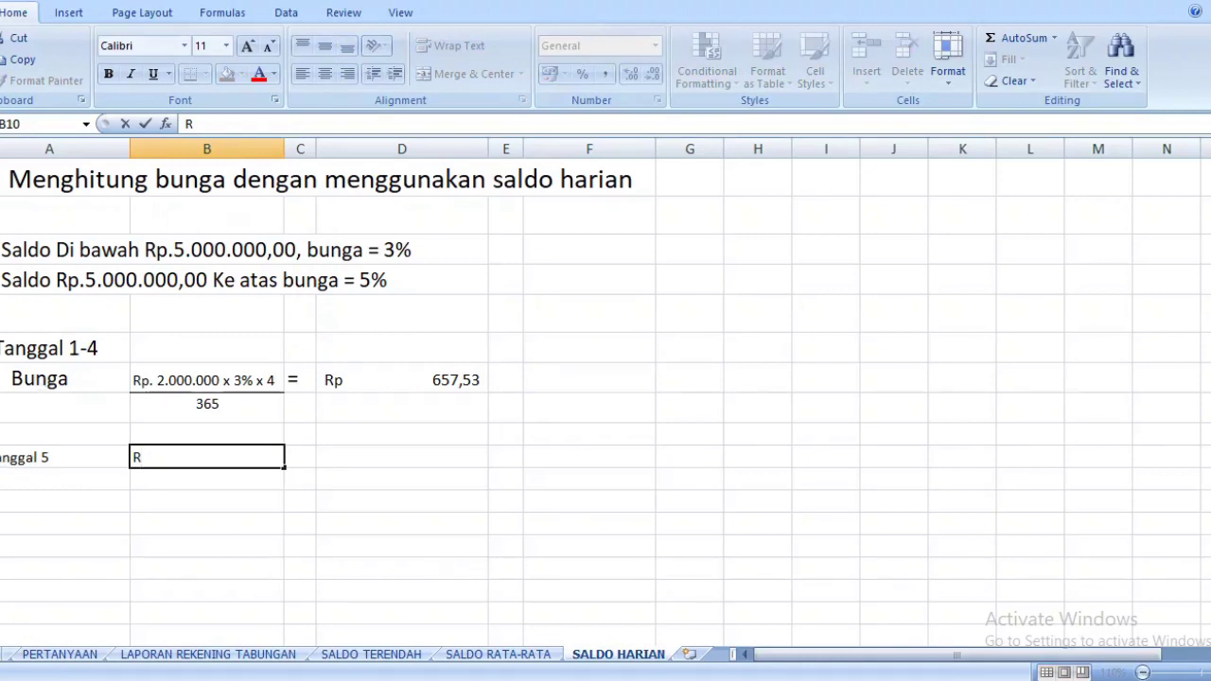
left_click(71, 480)
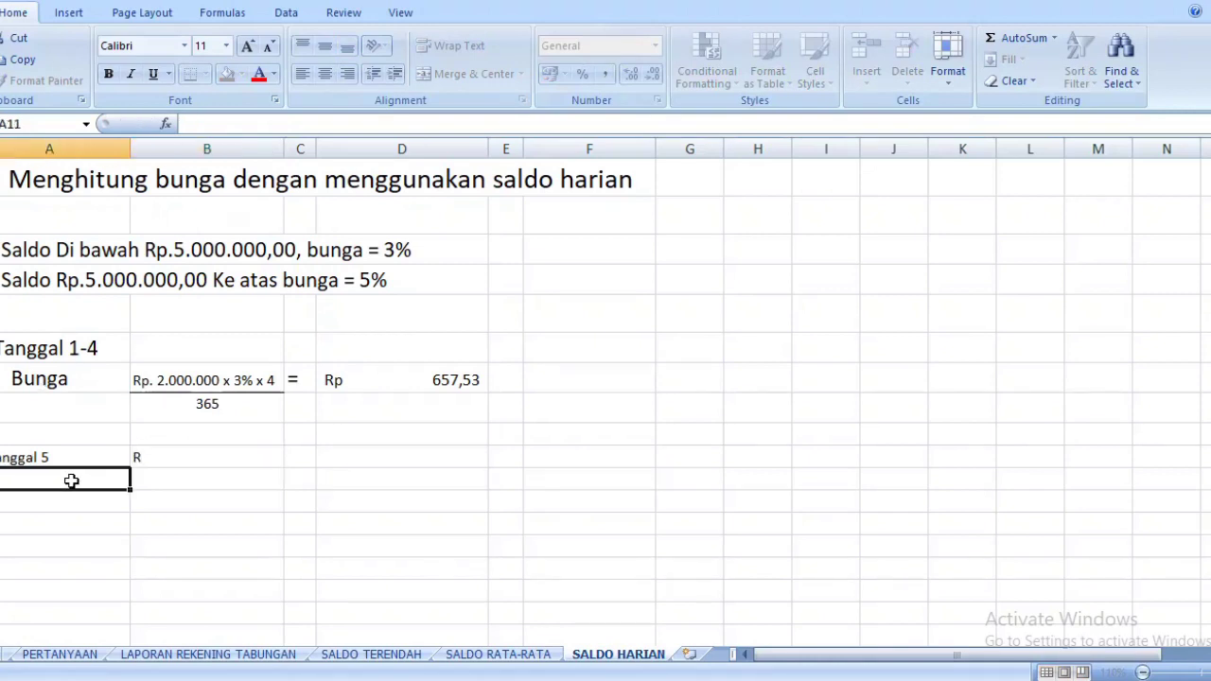
left_click(144, 455)
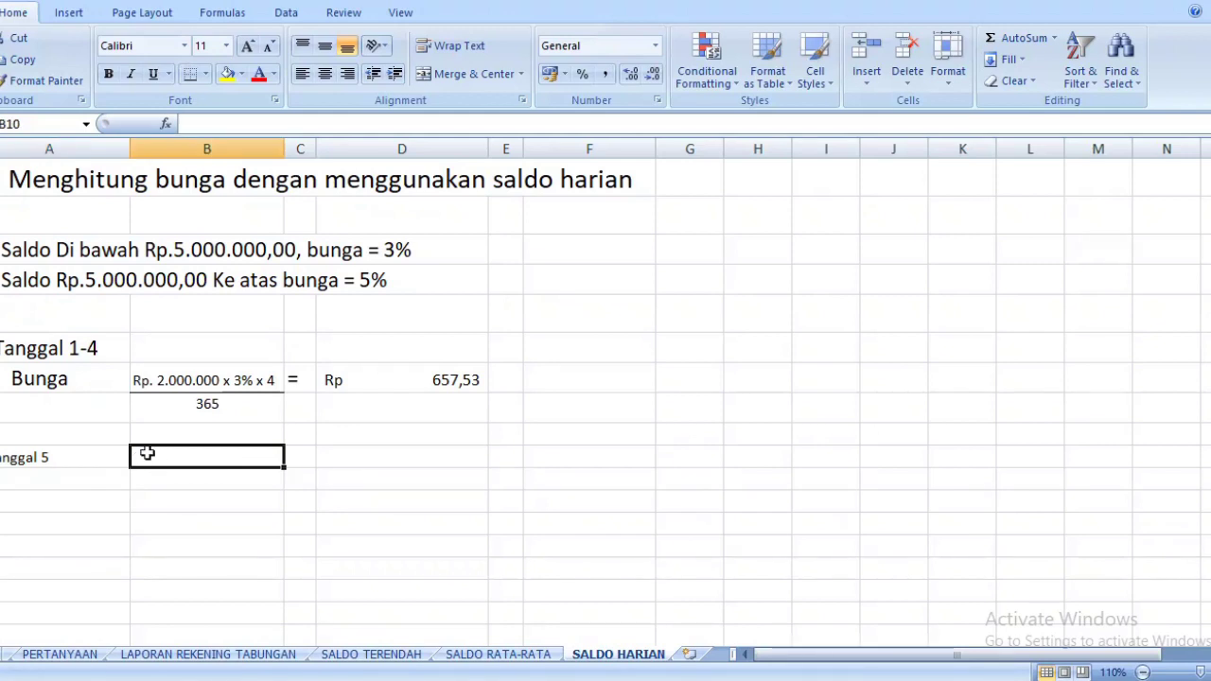
left_click(78, 480)
type("Bunga")
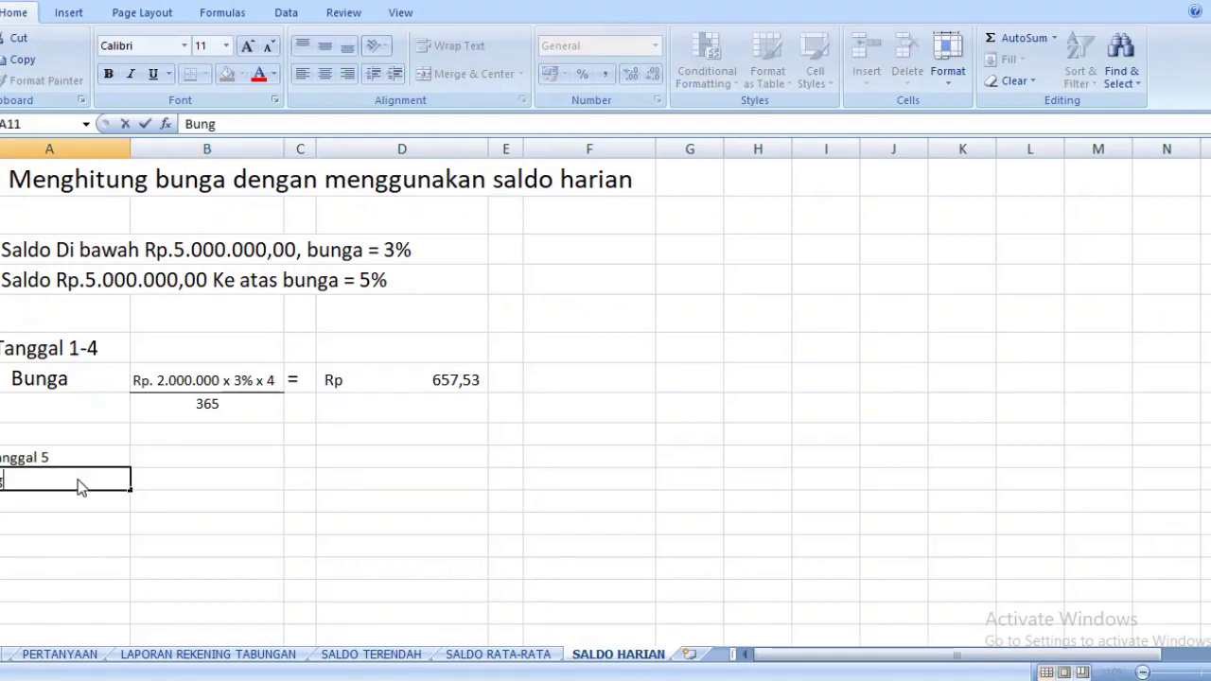
Start the Tanggal 5 calculation in B10 with "Rp." and look up that date's balance on LAPORAN REKENING TABUNGAN and SALDO RATA-RATA
left_click(230, 461)
type("Rp")
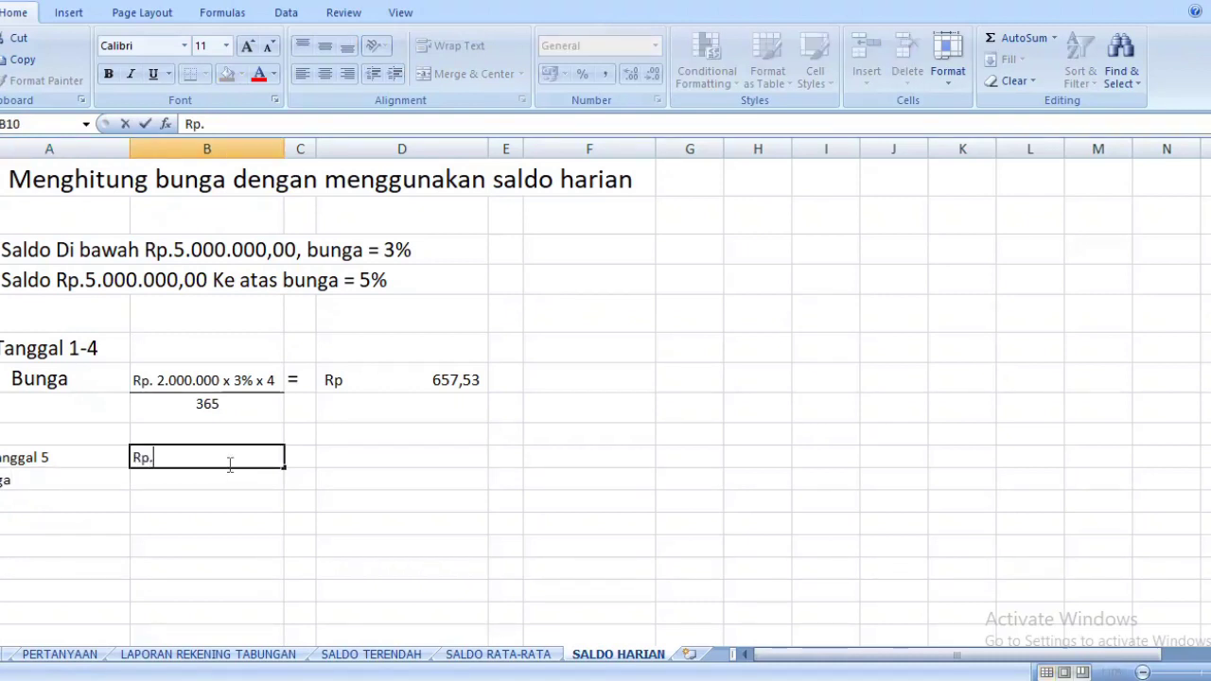
type(".")
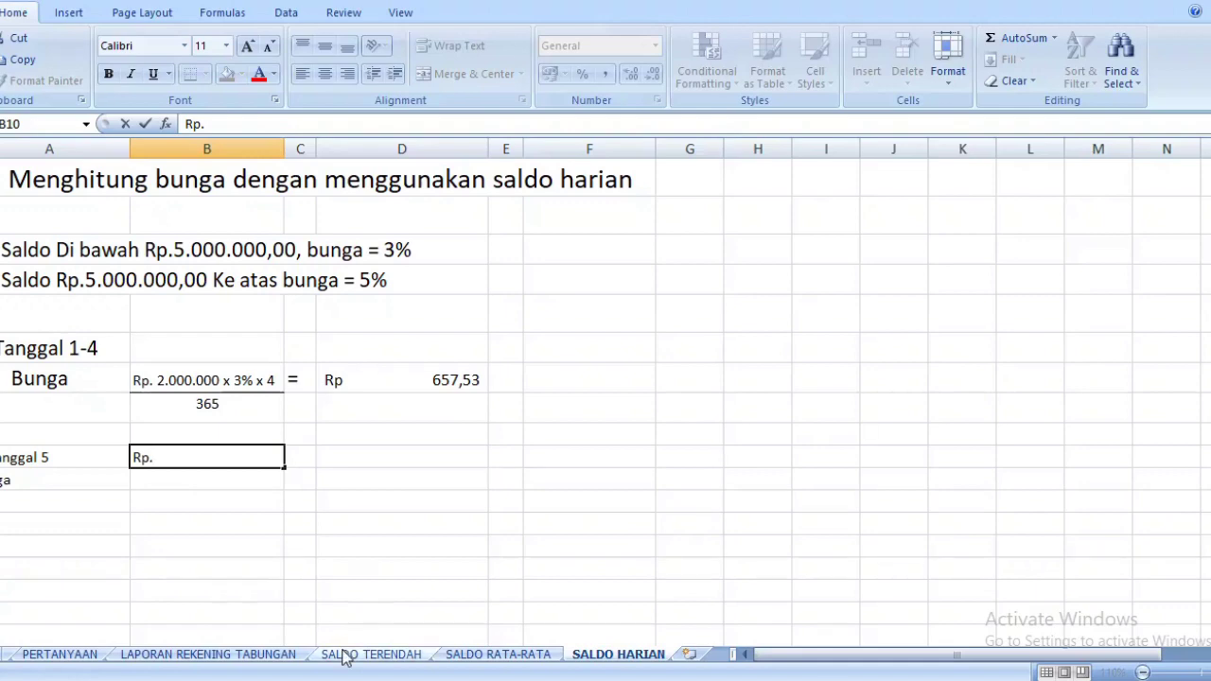
left_click(272, 655)
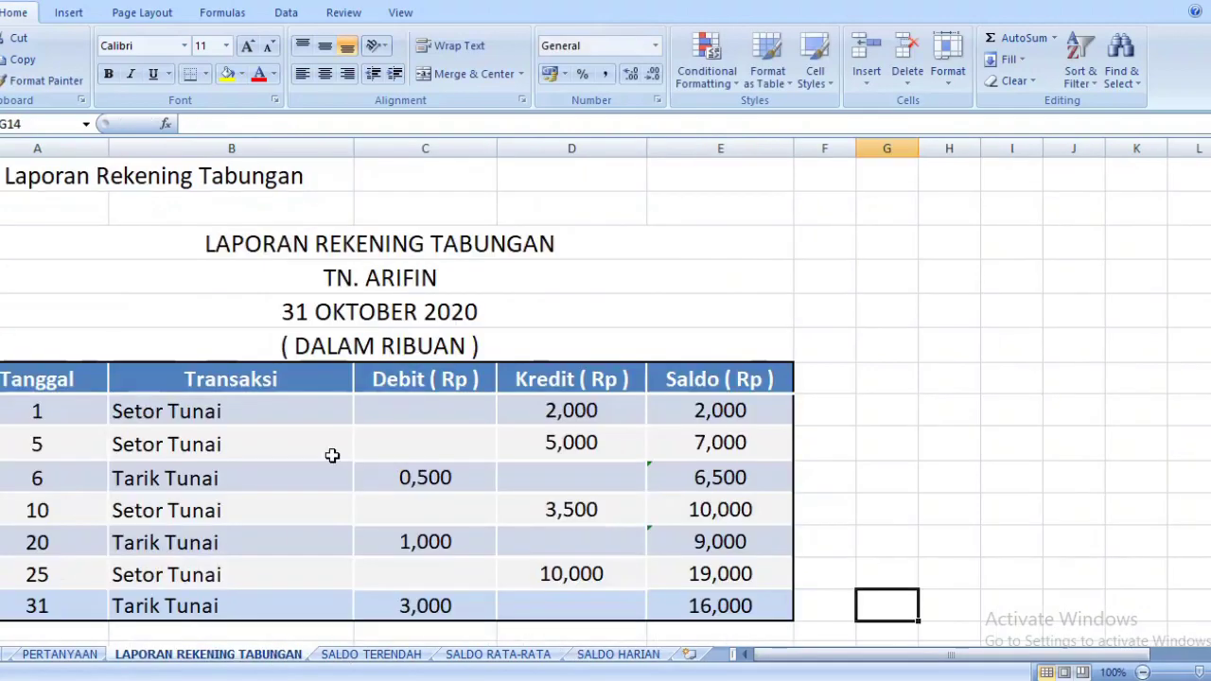
left_click(558, 655)
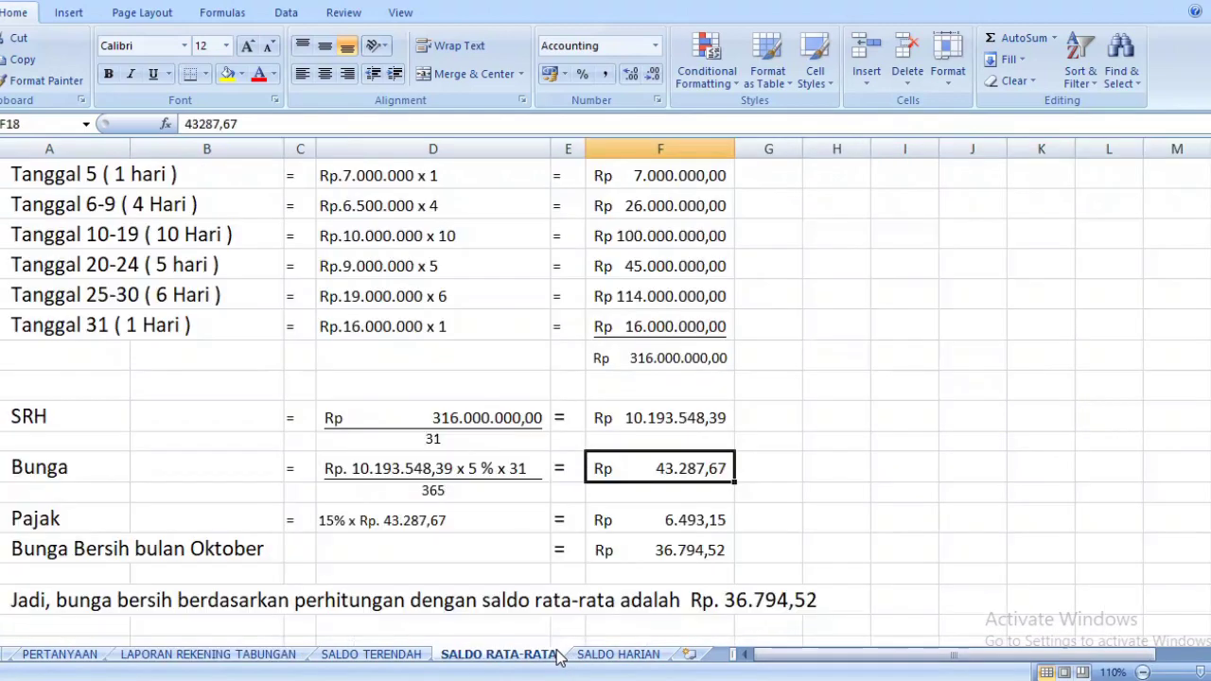
left_click(615, 655)
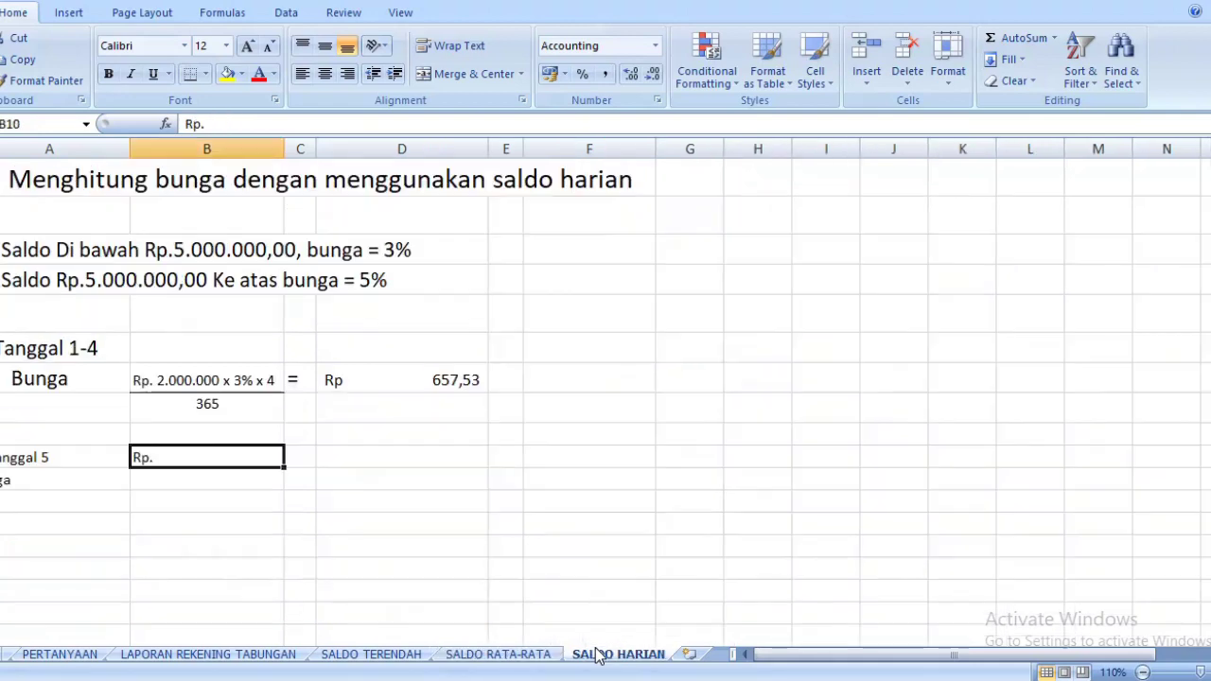
Complete the Tanggal 5 numerator in B10 as "Rp. 7.000.000 x 5 % x 1"
double_click(188, 457)
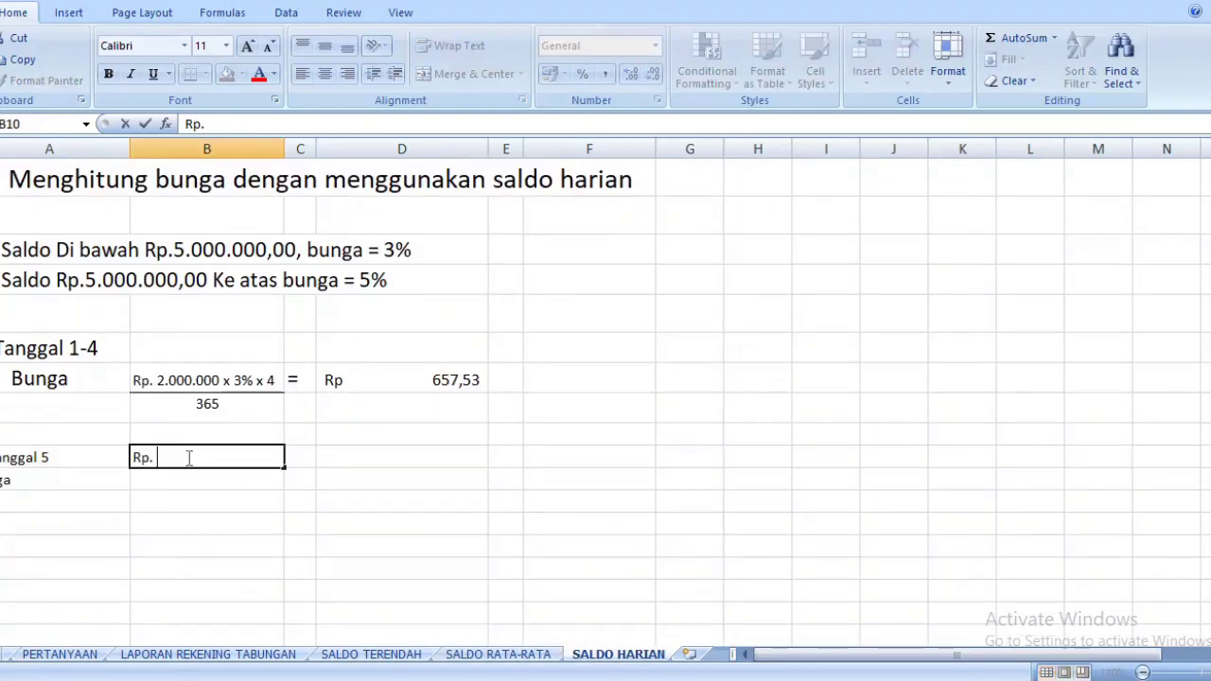
type("7.000.")
type("0")
key("BackSpace")
type("000")
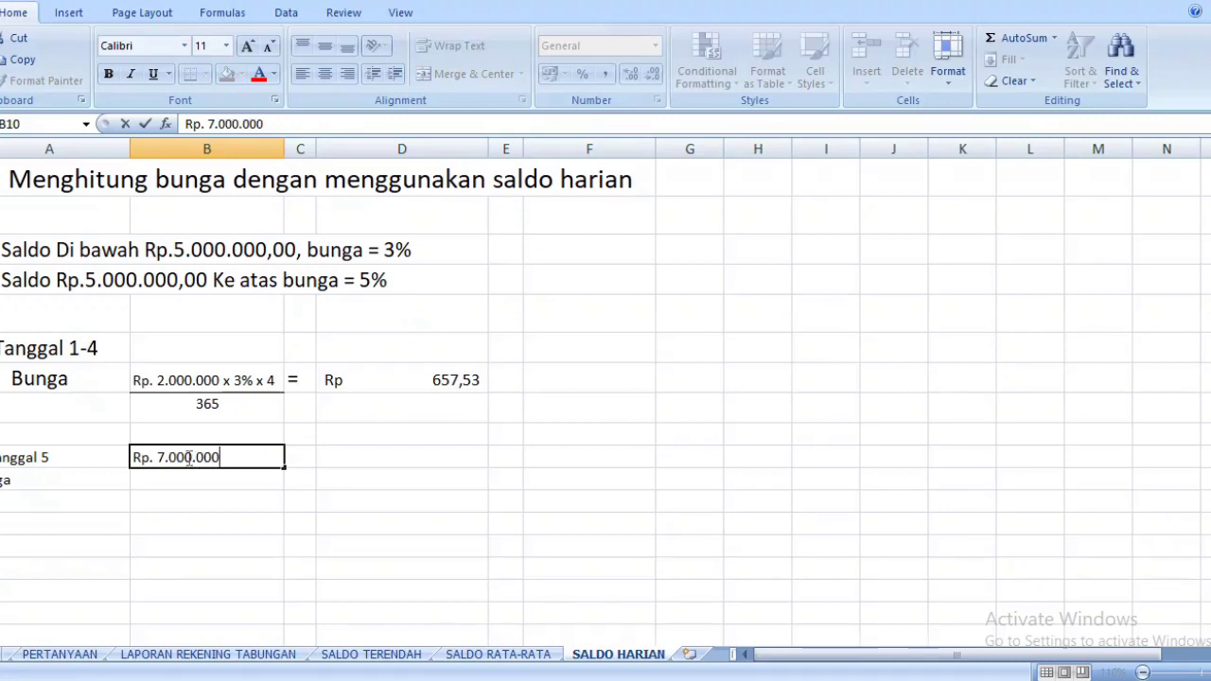
type(" x")
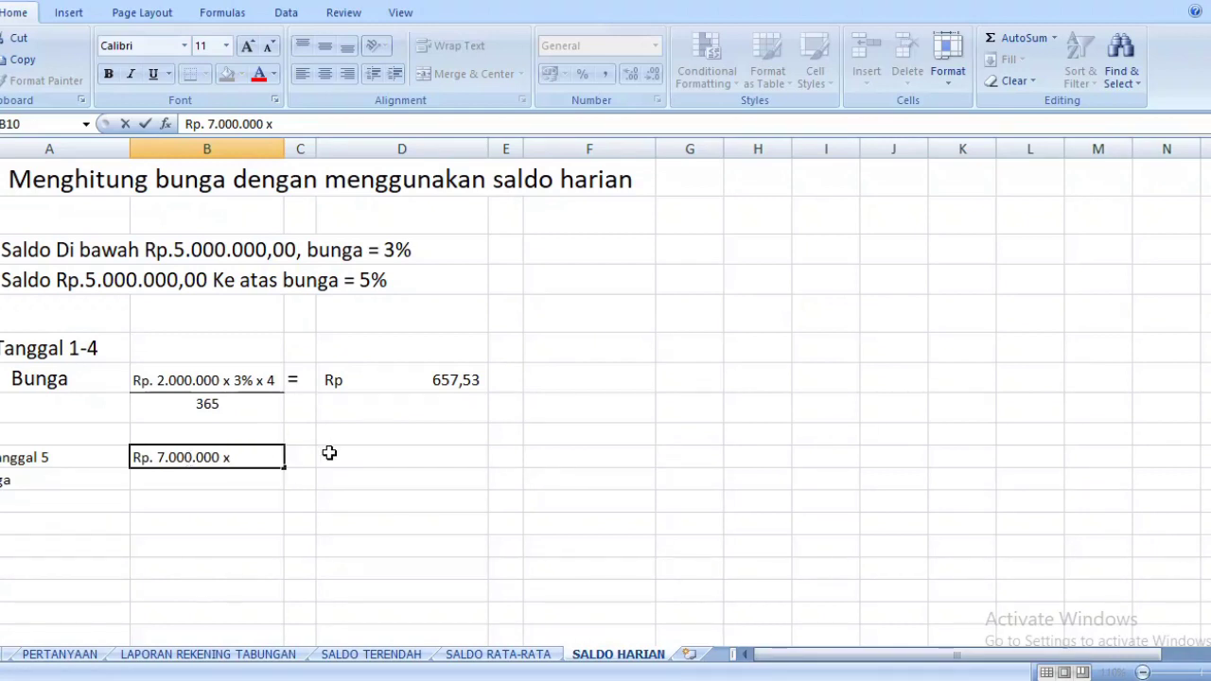
type("5 % x 1")
Enter the divisor 365 in B11 and align it to the top and horizontal centre of the cell
left_click(231, 480)
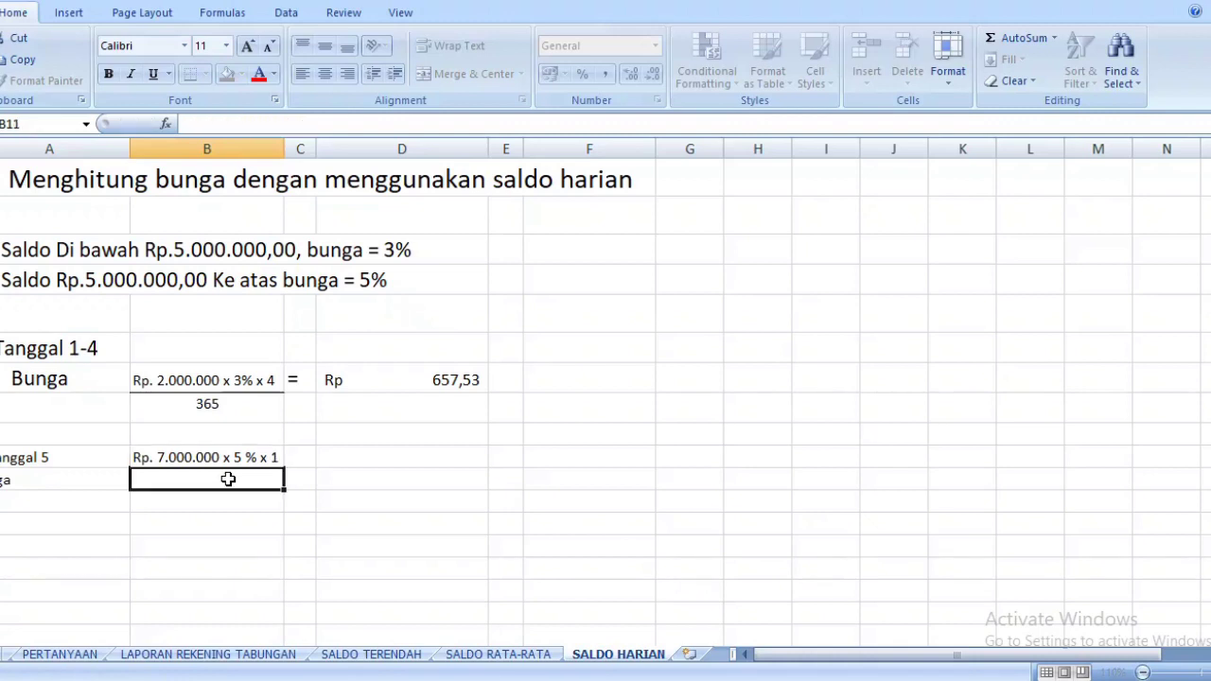
type("365")
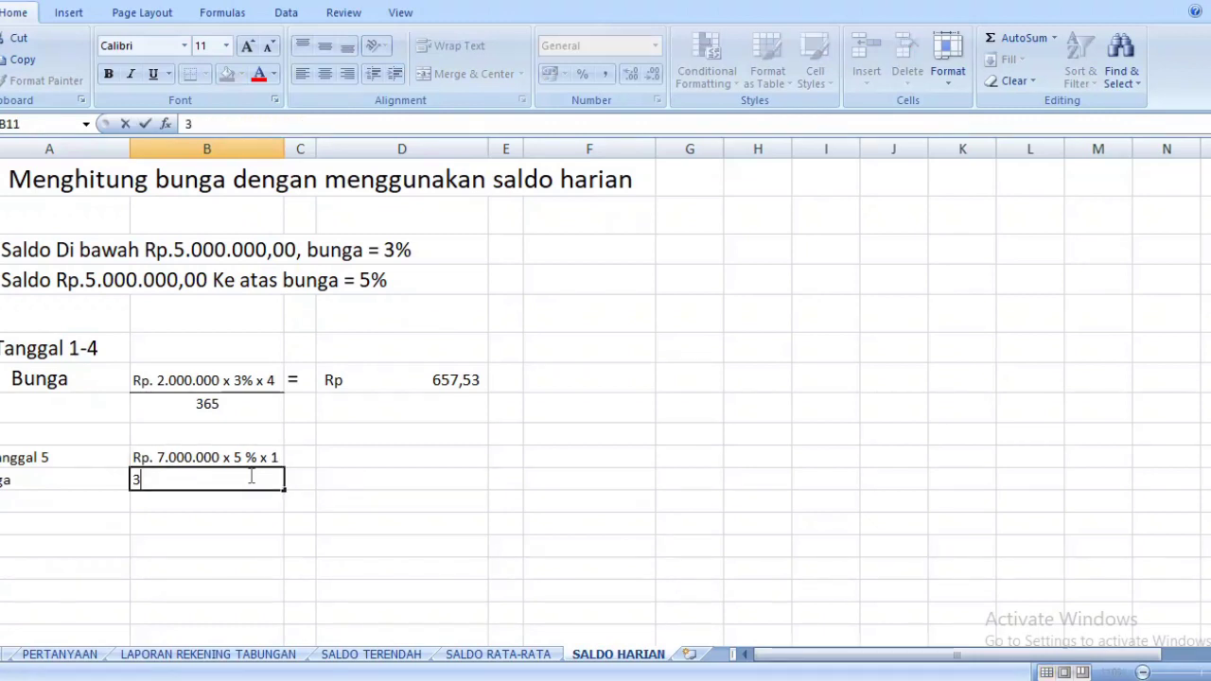
left_click(237, 508)
left_click(261, 480)
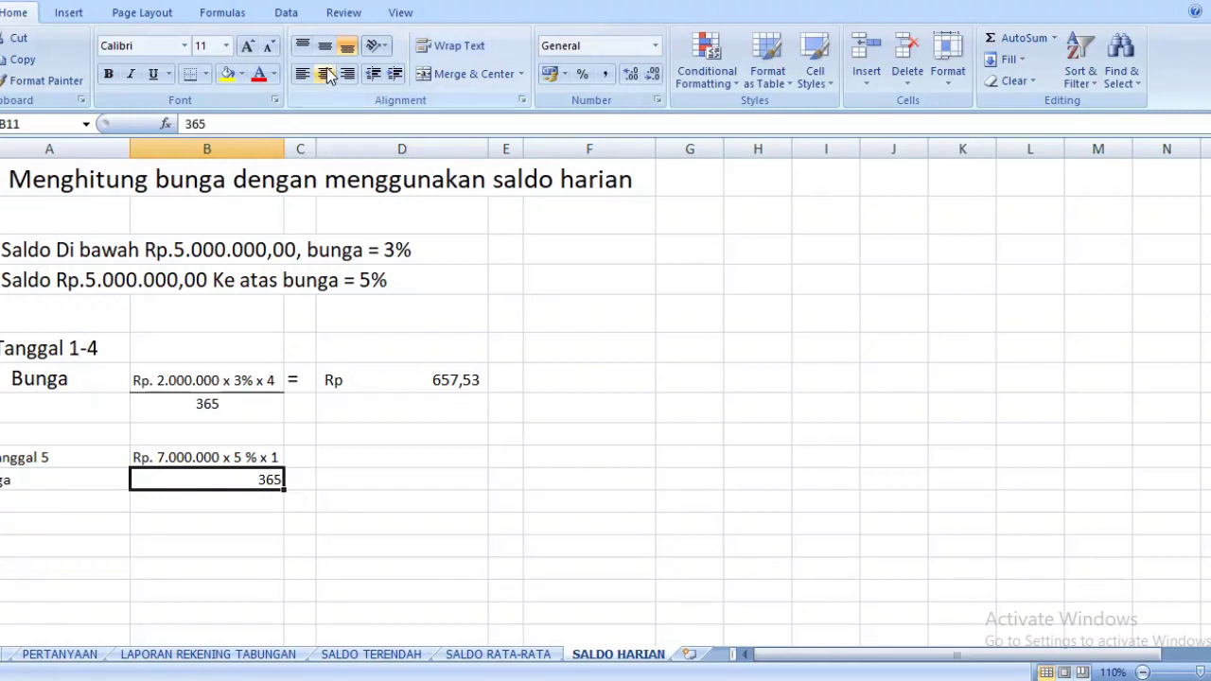
left_click(302, 45)
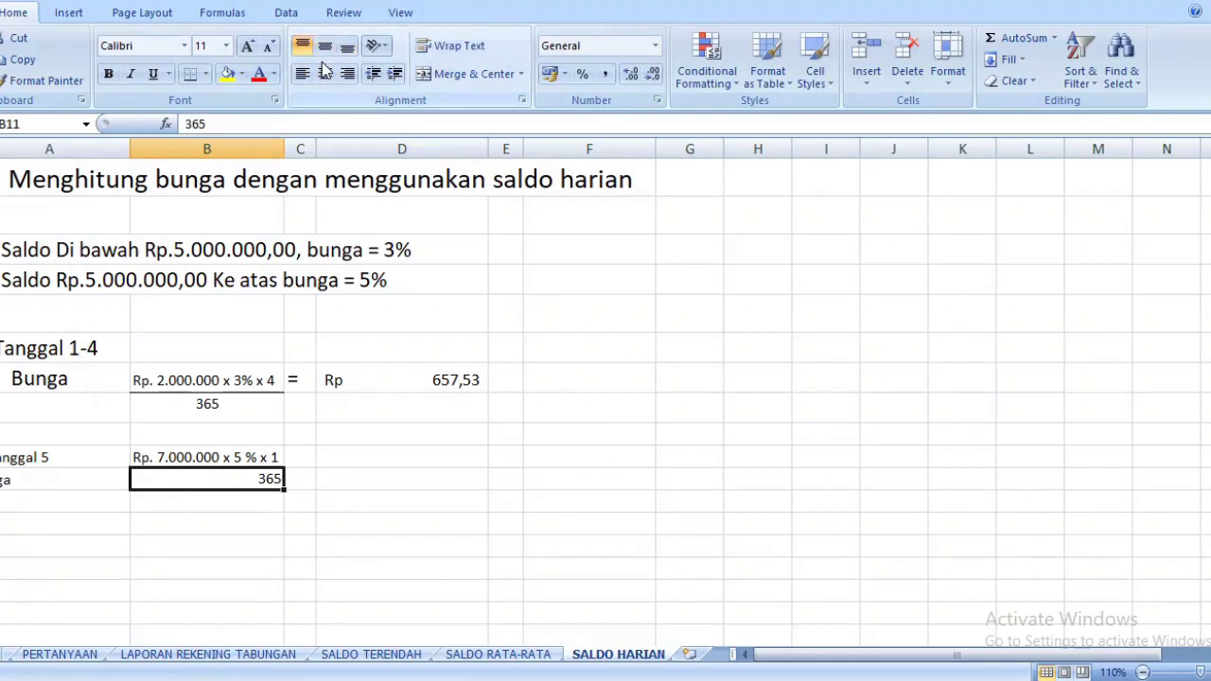
left_click(325, 74)
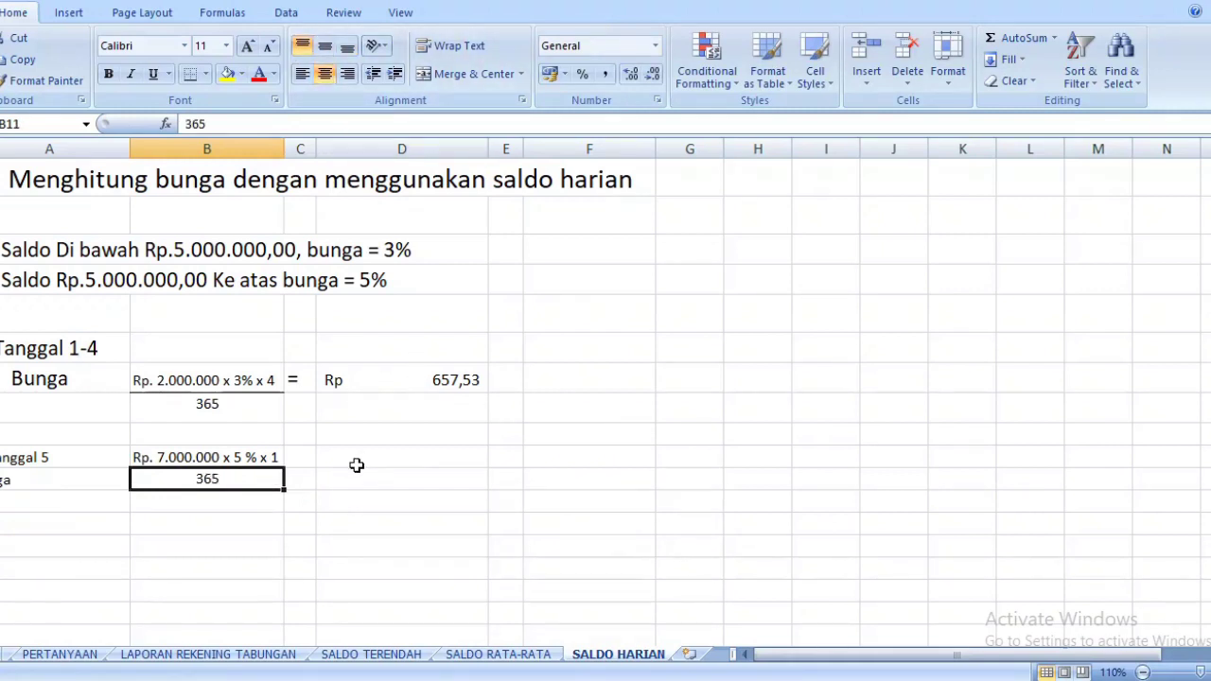
Enter a plain equals sign in C10, without any cell reference
left_click(303, 455)
type("=")
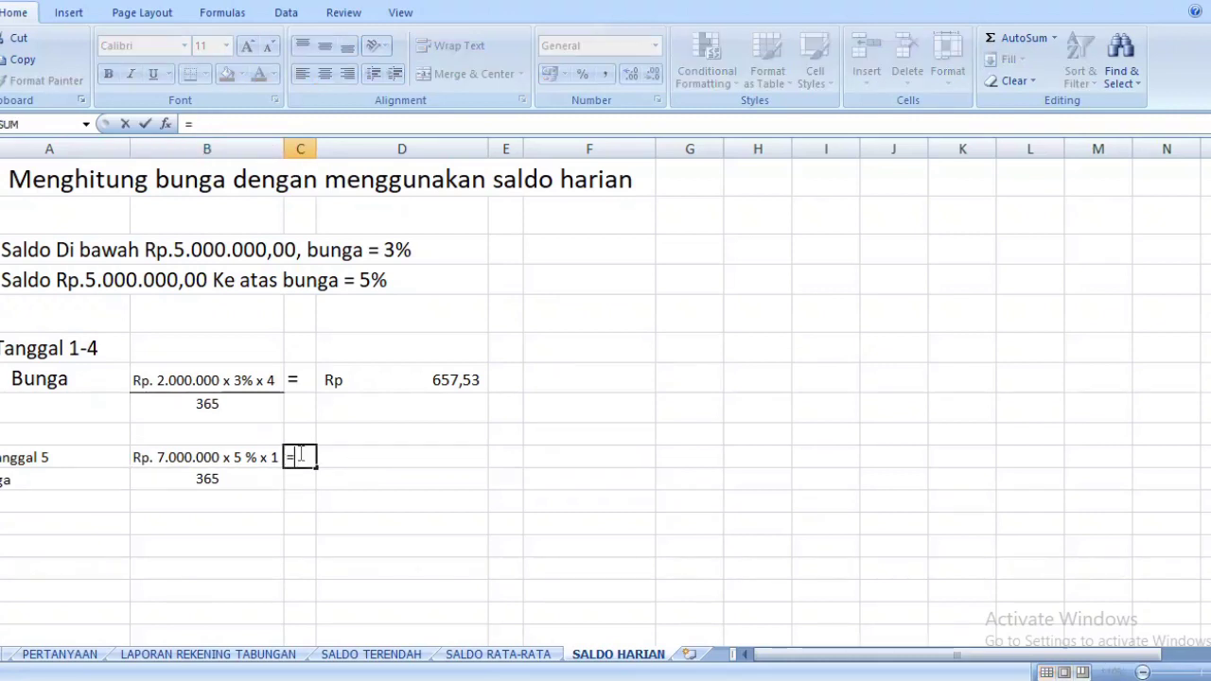
left_click(332, 452)
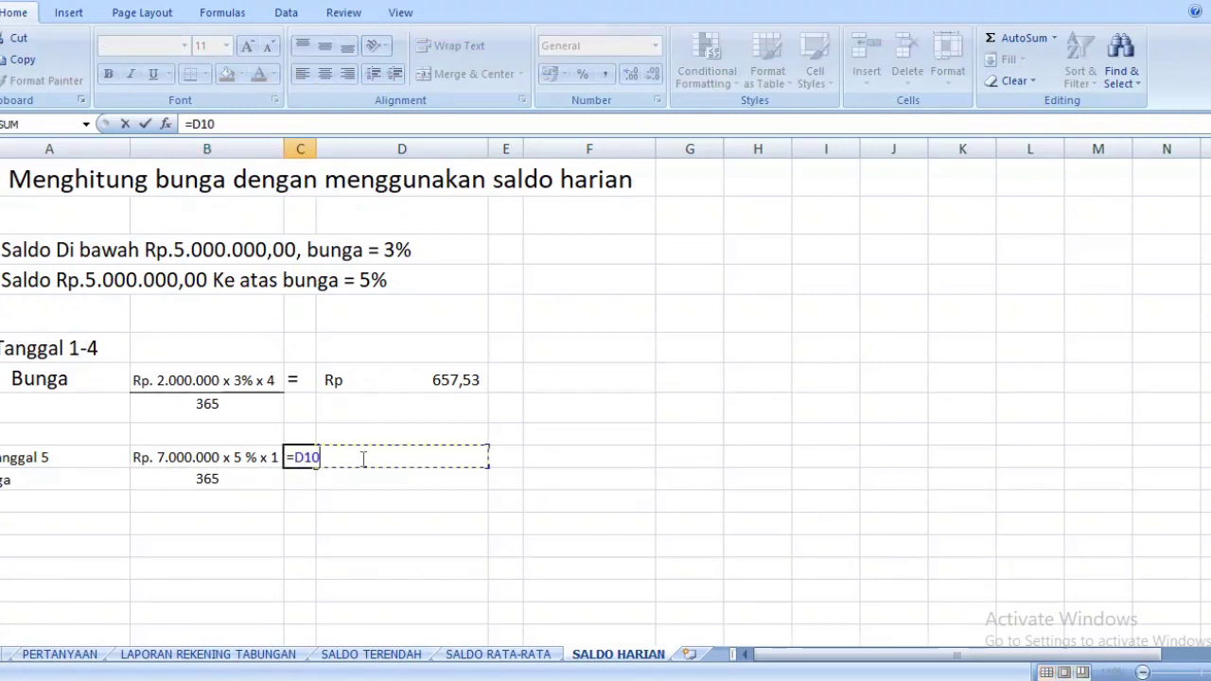
key("BackSpace")
key("BackSpace")
key("BackSpace")
key("Return")
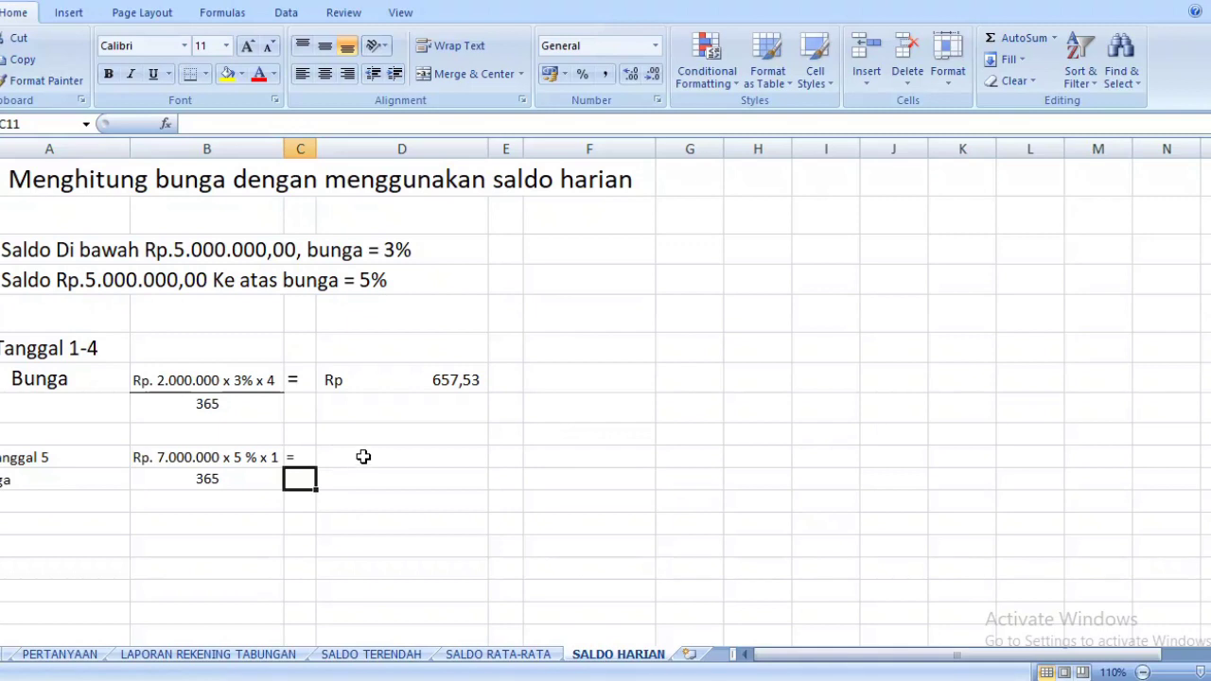
Remove the space before the percent sign in B10 so it reads "Rp. 7.000.000 x 5% x 1"
left_click(367, 455)
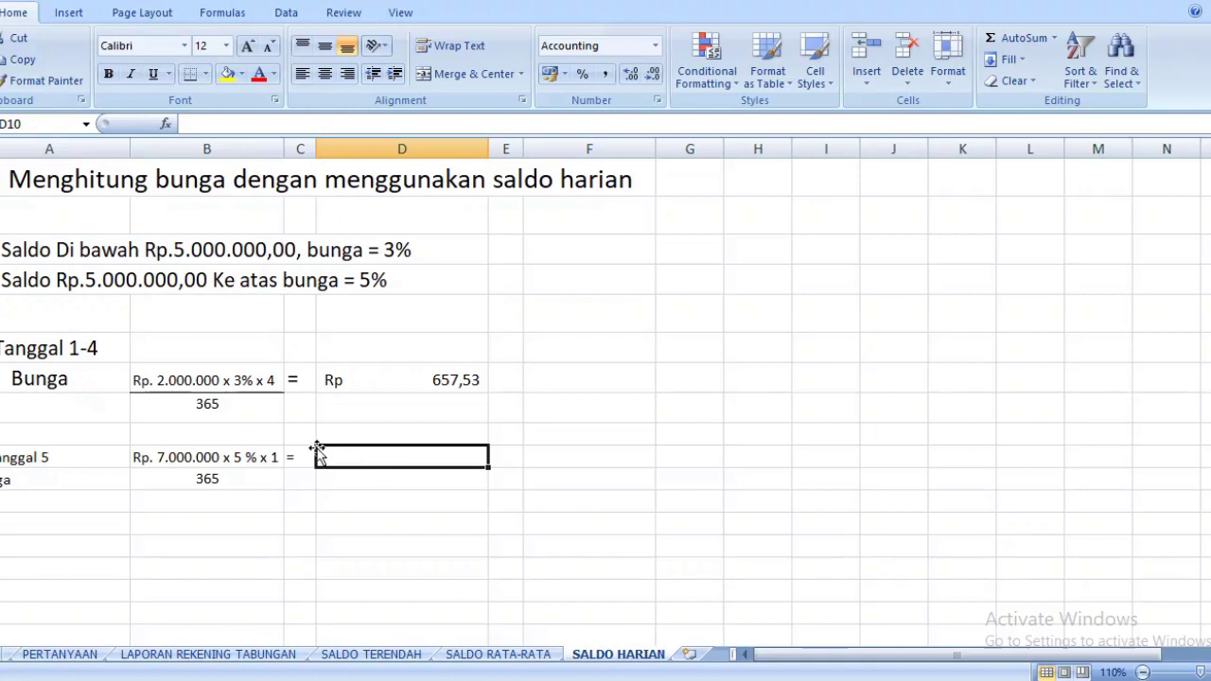
double_click(260, 457)
key("BackSpace")
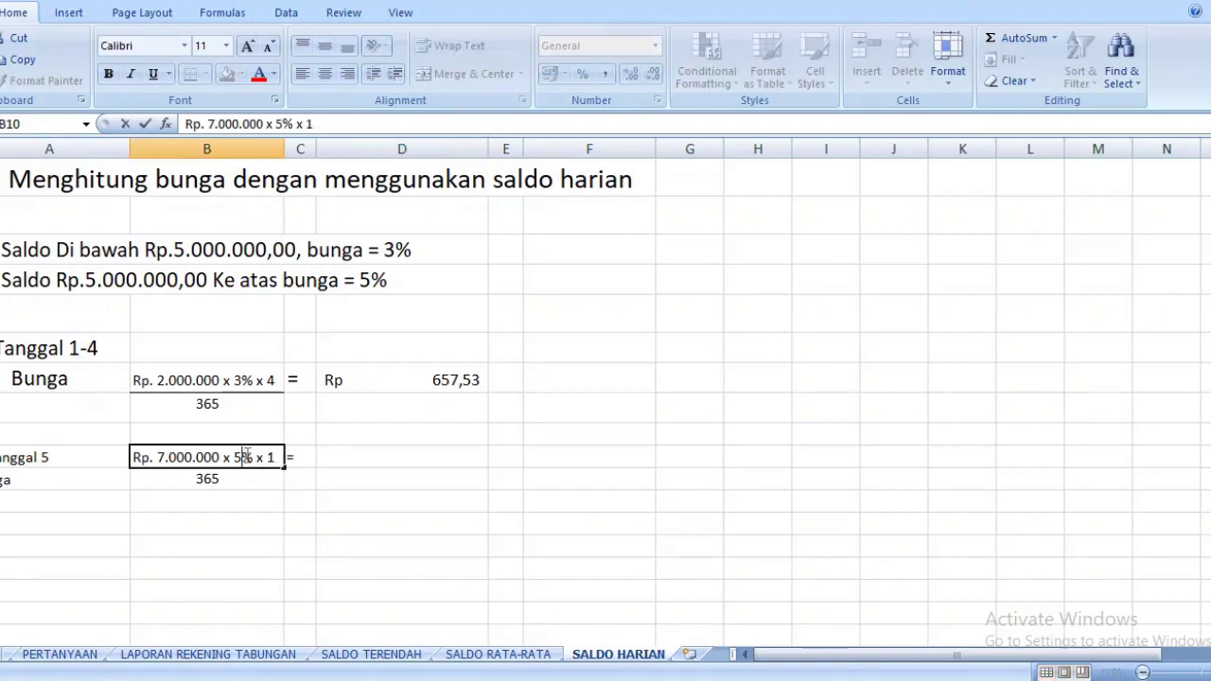
Enter 958,90 as the Tanggal 5 interest result in D10 and centre the "Bunga" label in A11
left_click(325, 452)
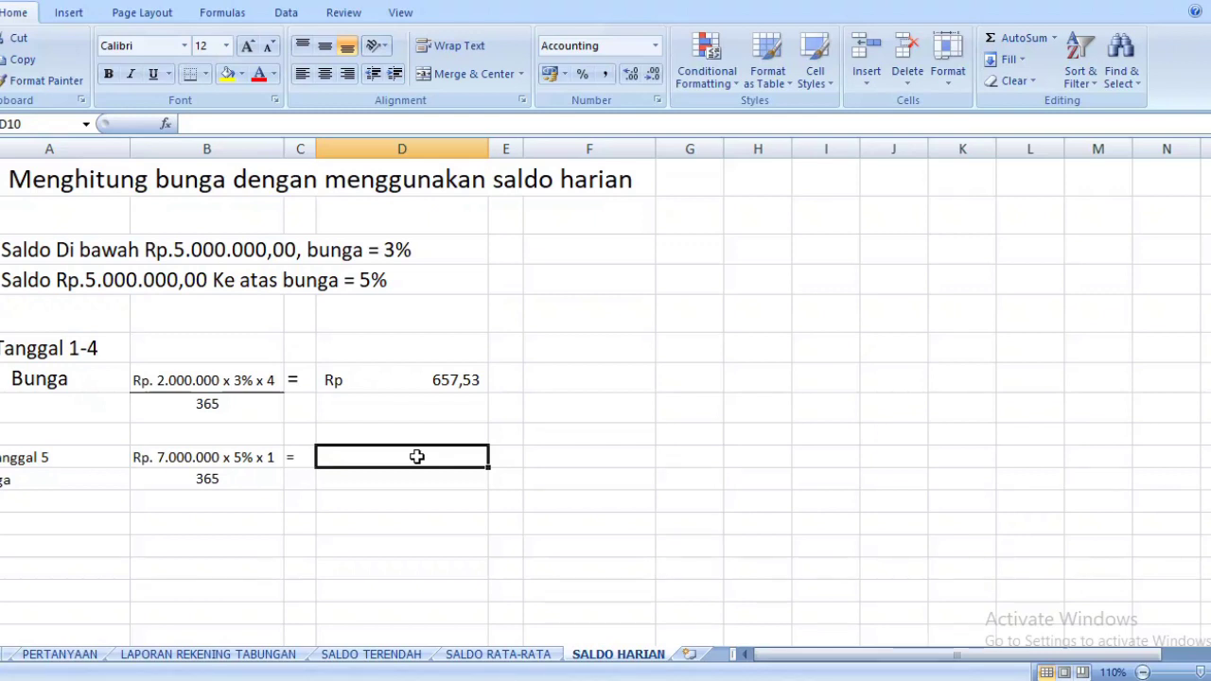
type("9")
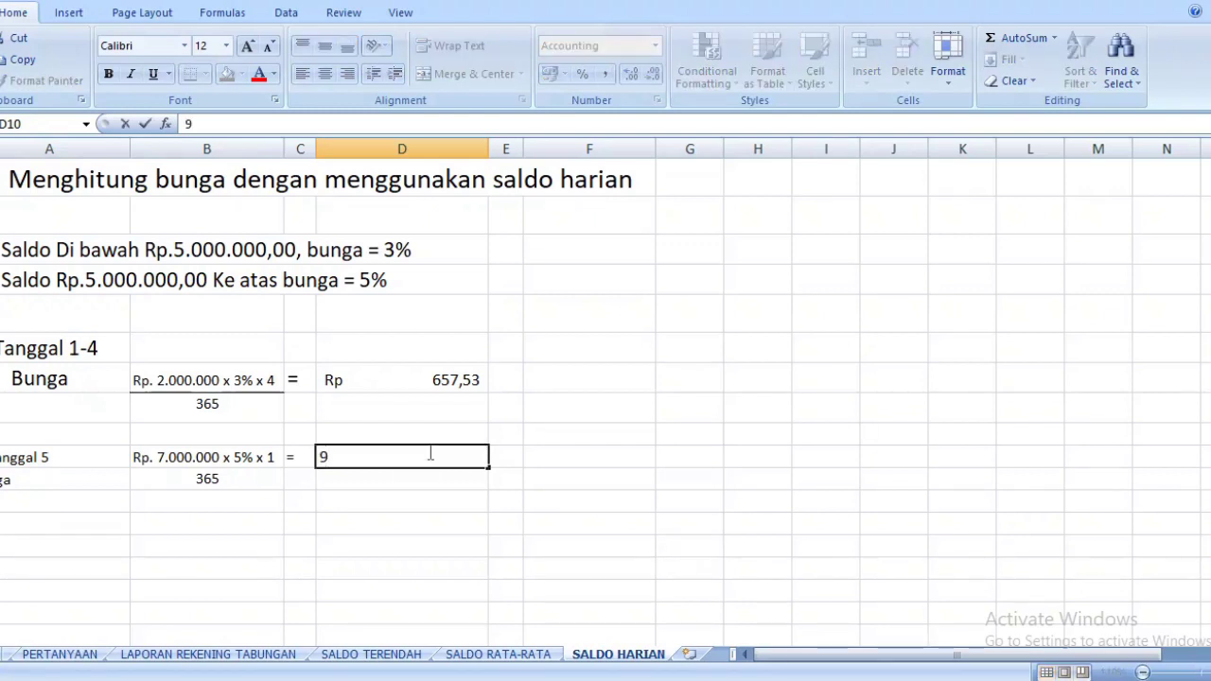
type("58,90")
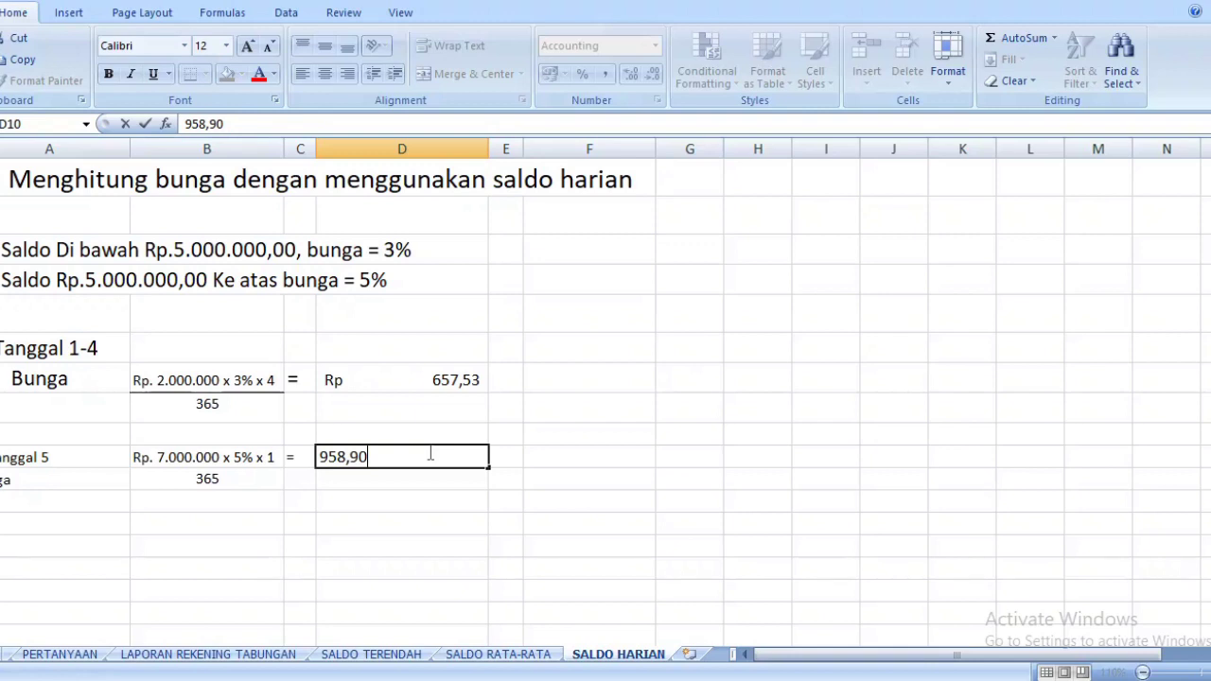
key("Return")
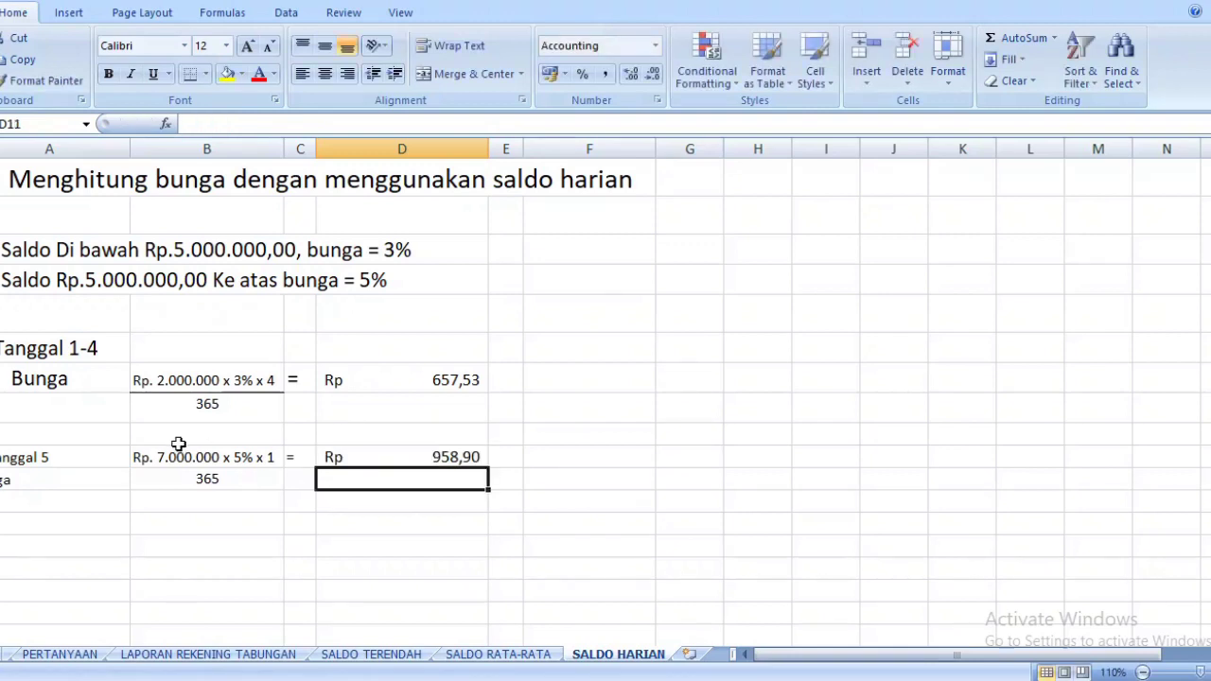
left_click(5, 479)
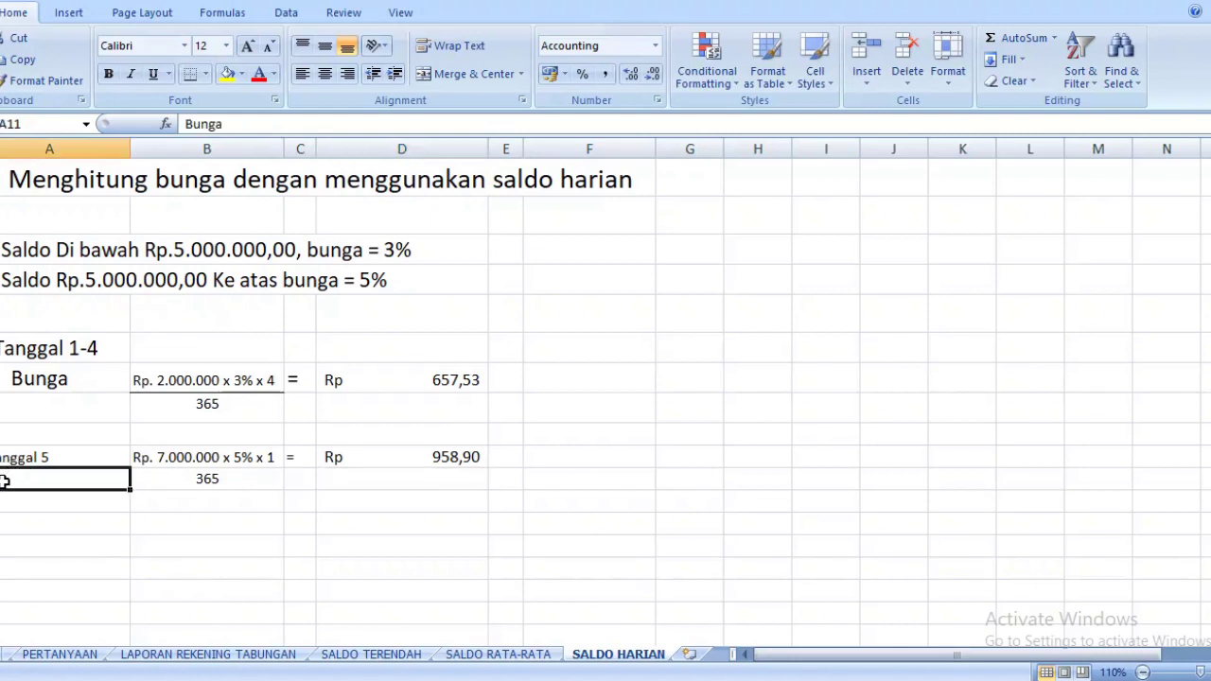
left_click(325, 76)
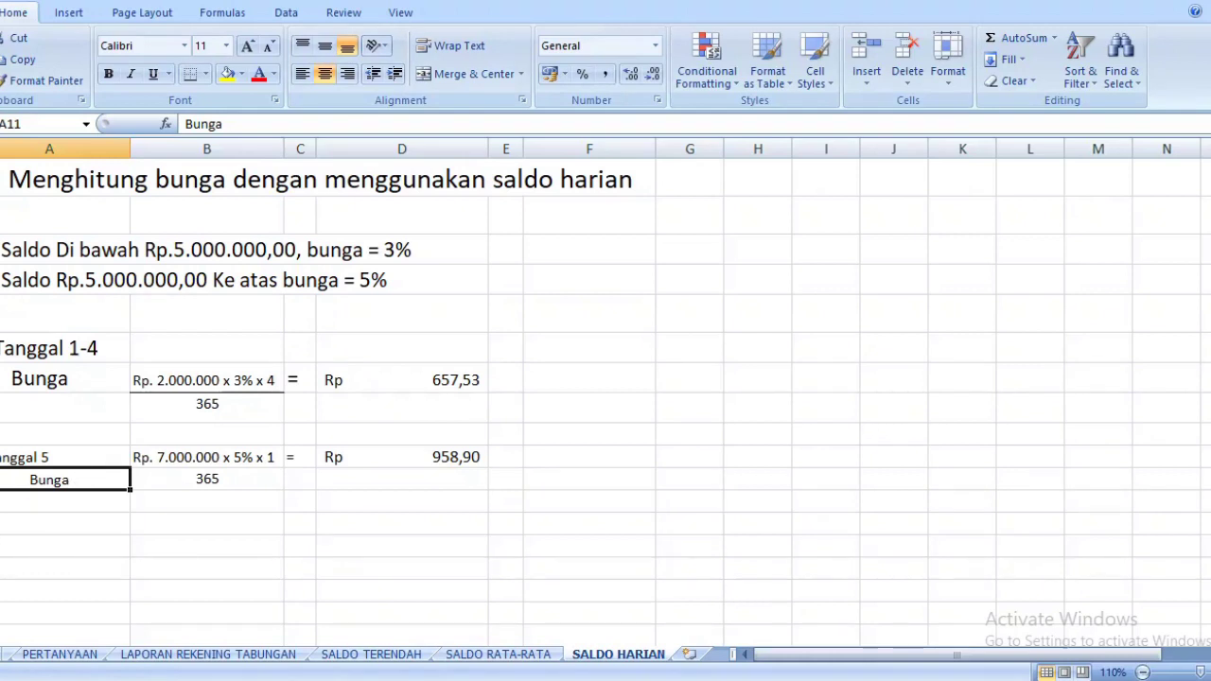
Label the next block "c. Tanggal 6-9" in A13, checking the date range on the SALDO RATA-RATA sheet
left_click(57, 523)
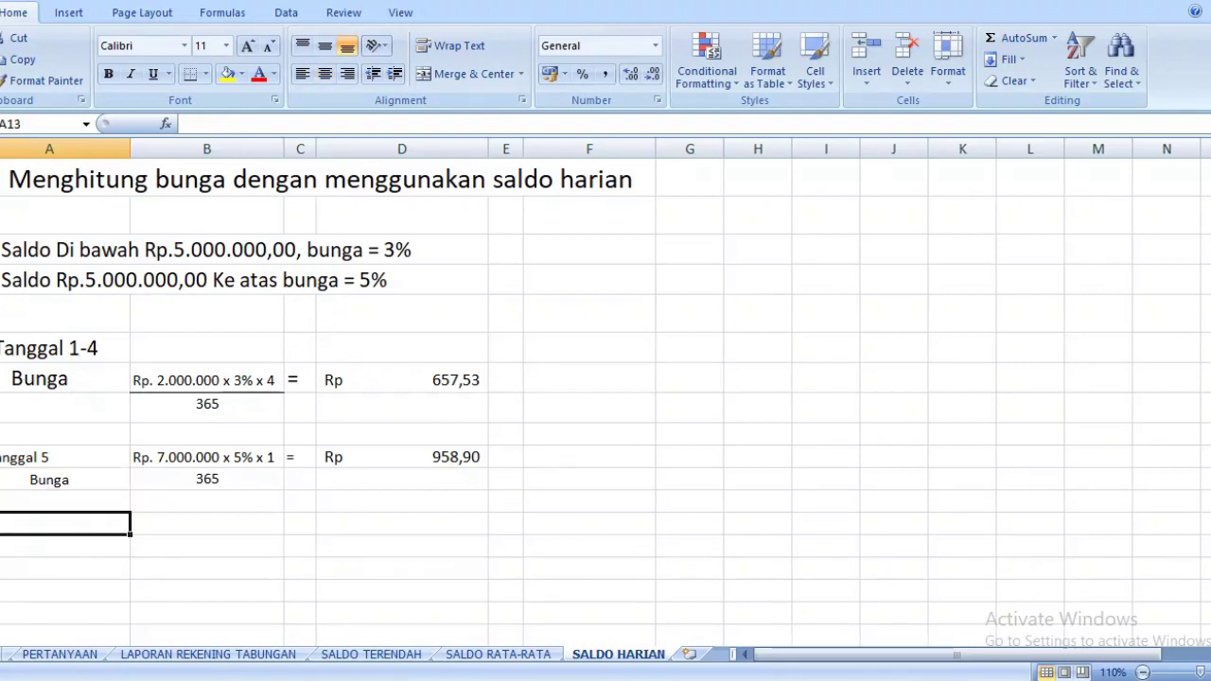
type("c. T")
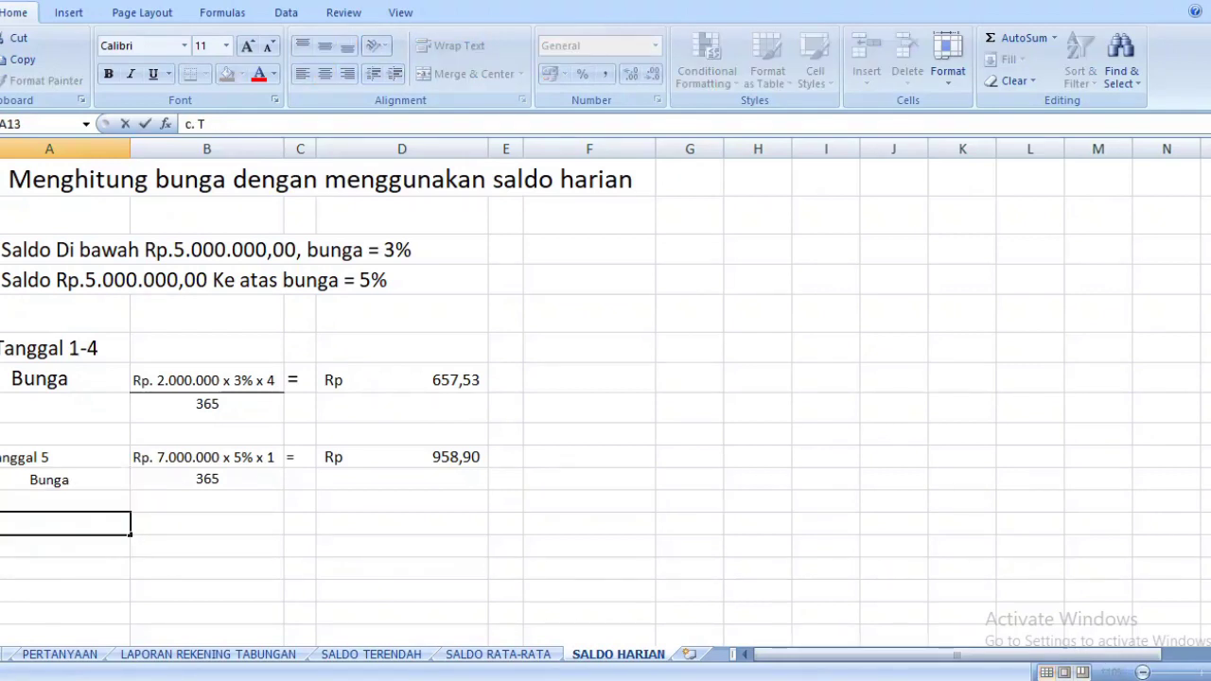
type("anggal")
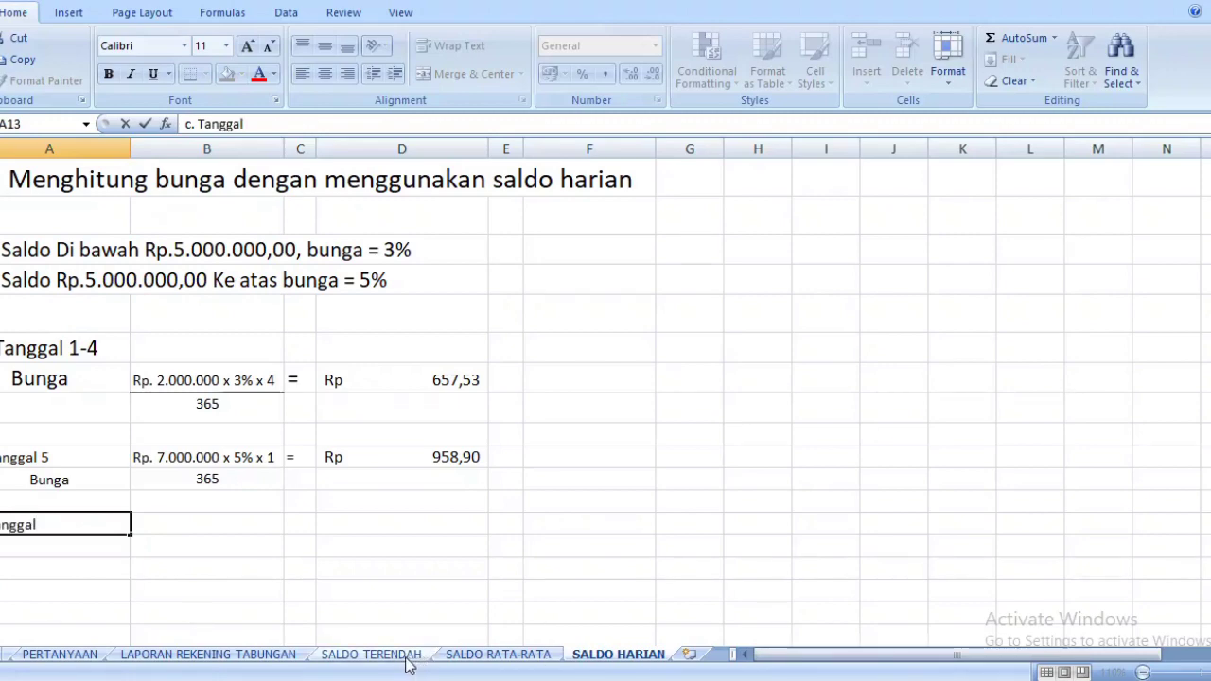
left_click(500, 655)
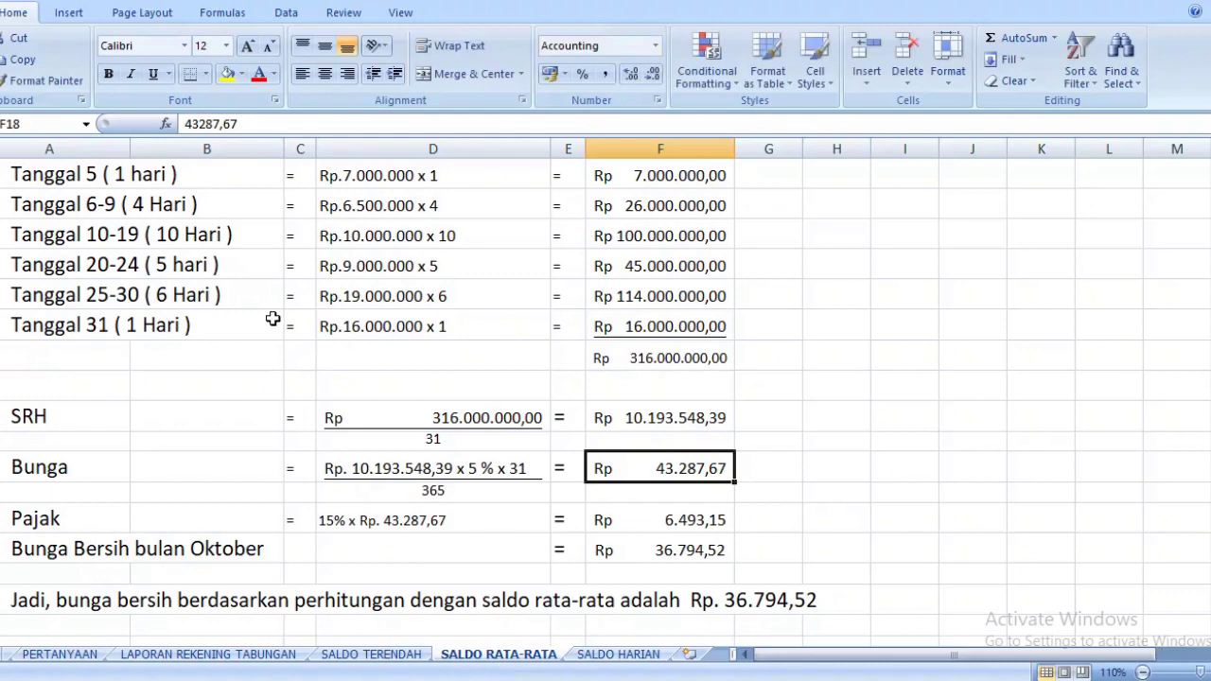
left_click(618, 654)
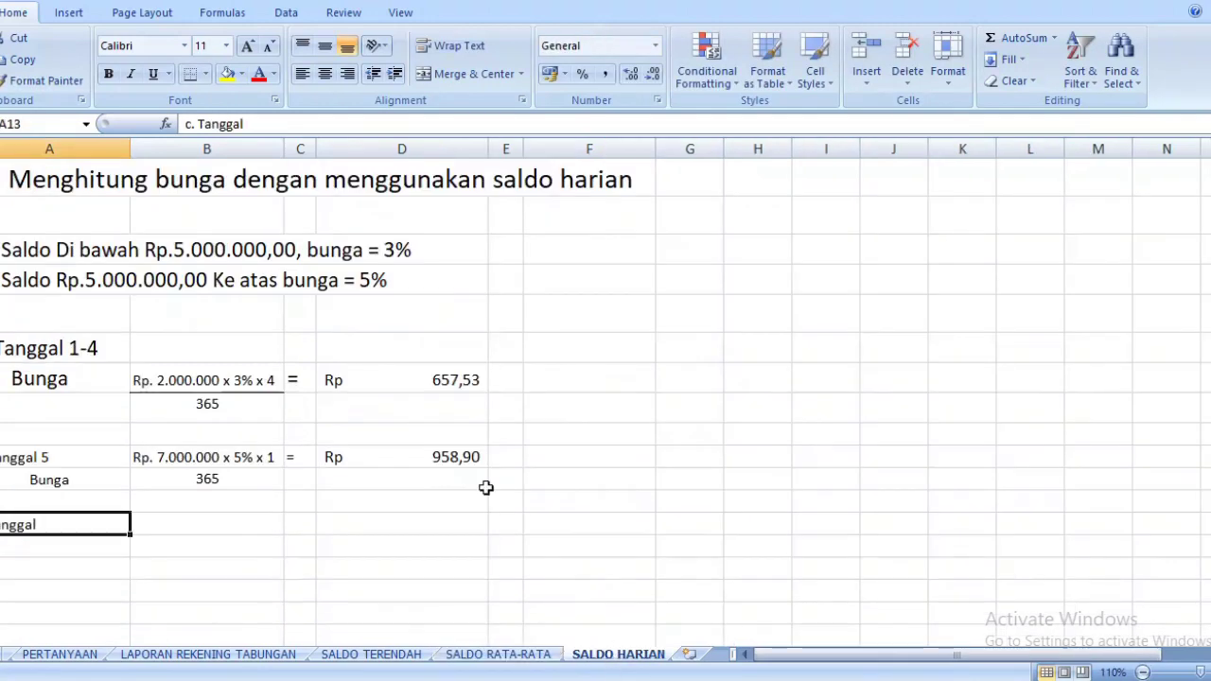
double_click(80, 527)
type("6")
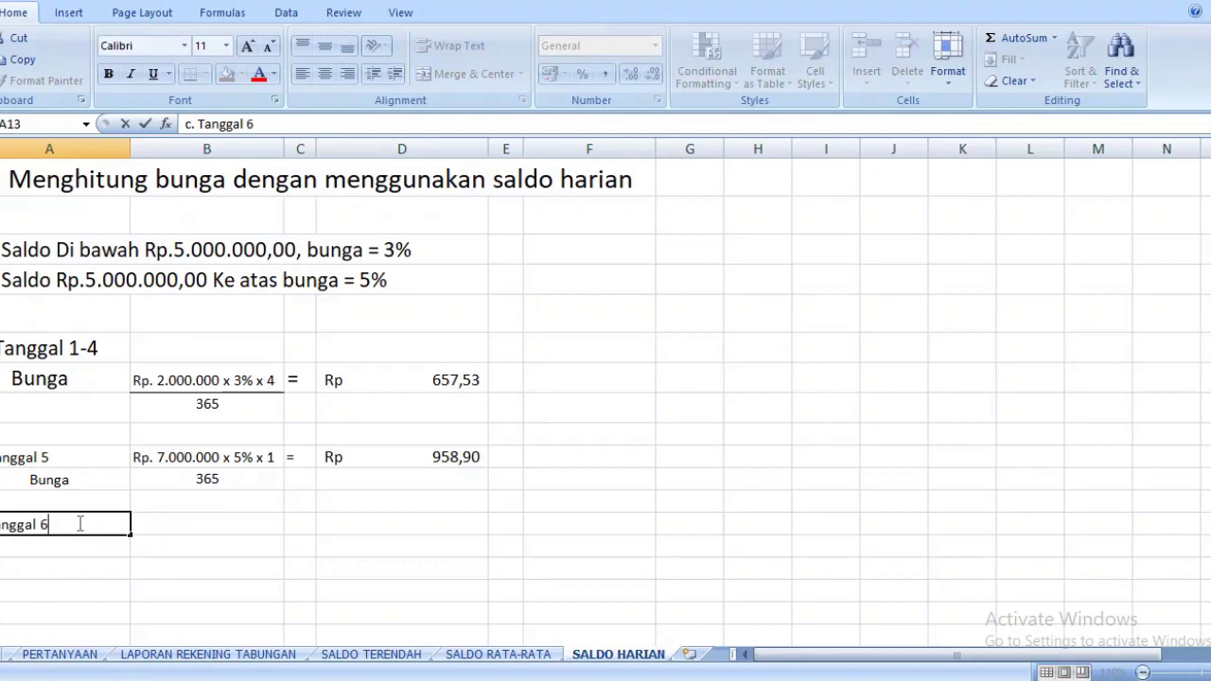
type("-9")
left_click(92, 549)
type("Bunga")
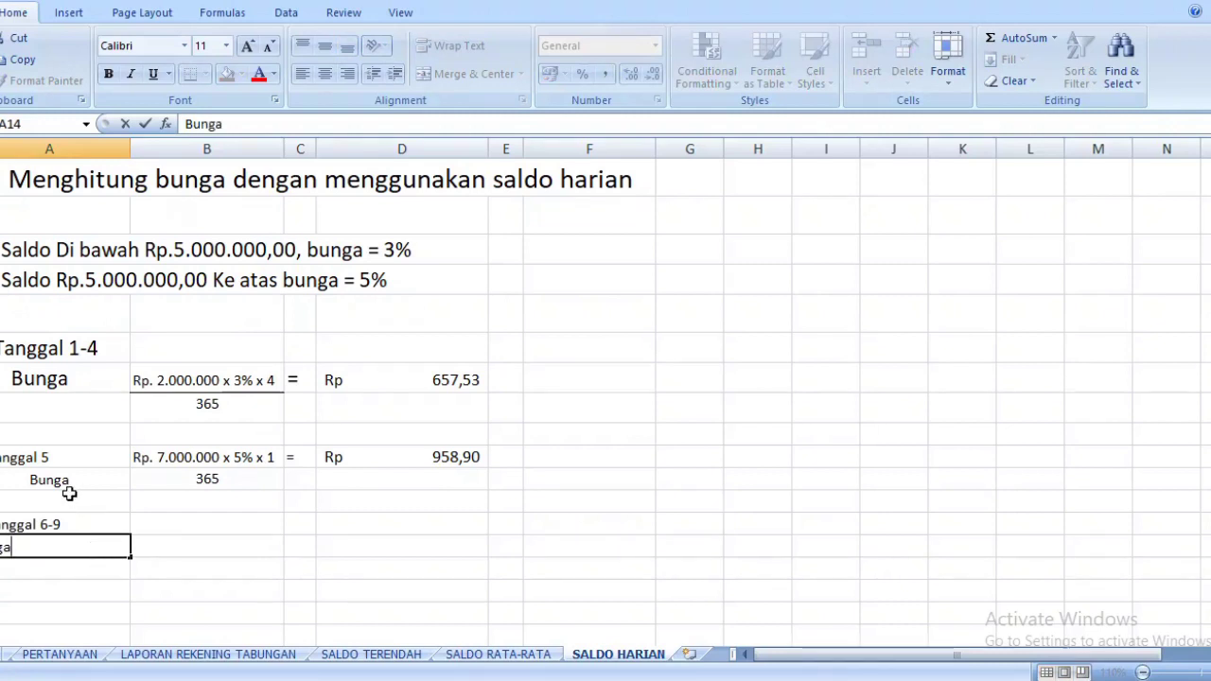
key("BackSpace")
key("BackSpace")
key("BackSpace")
key("BackSpace")
key("BackSpace")
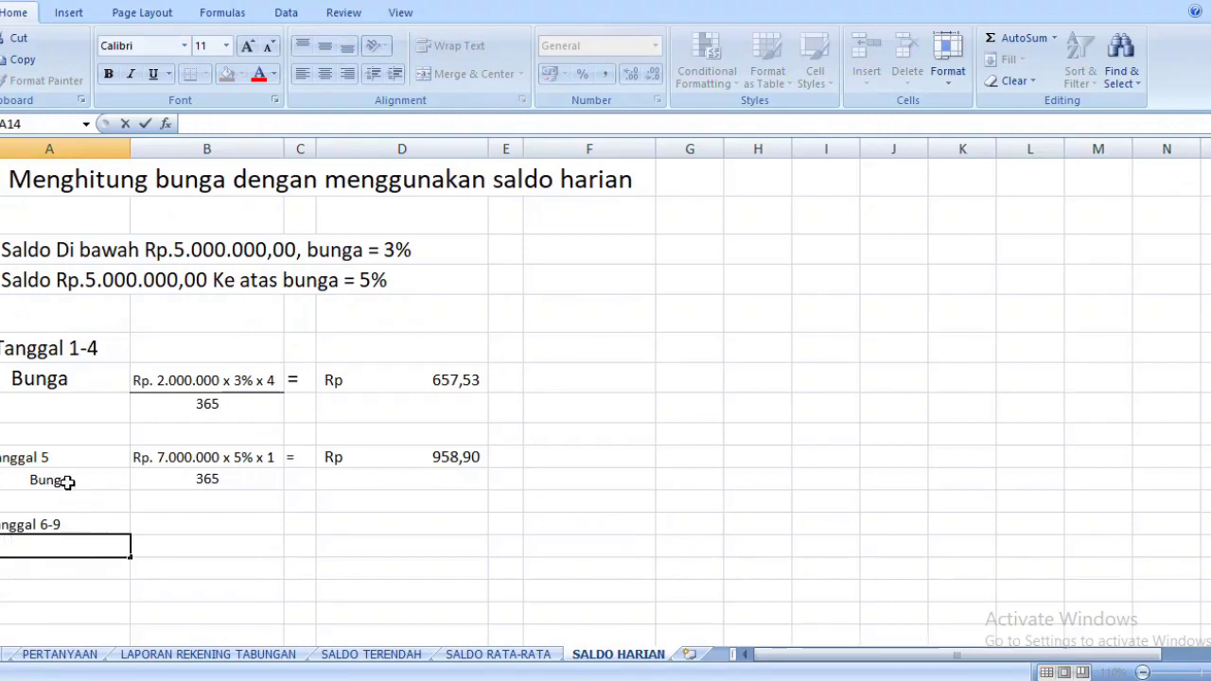
Copy the centred "Bunga" label from A11 to A14 under Tanggal 6-9
left_click(68, 483)
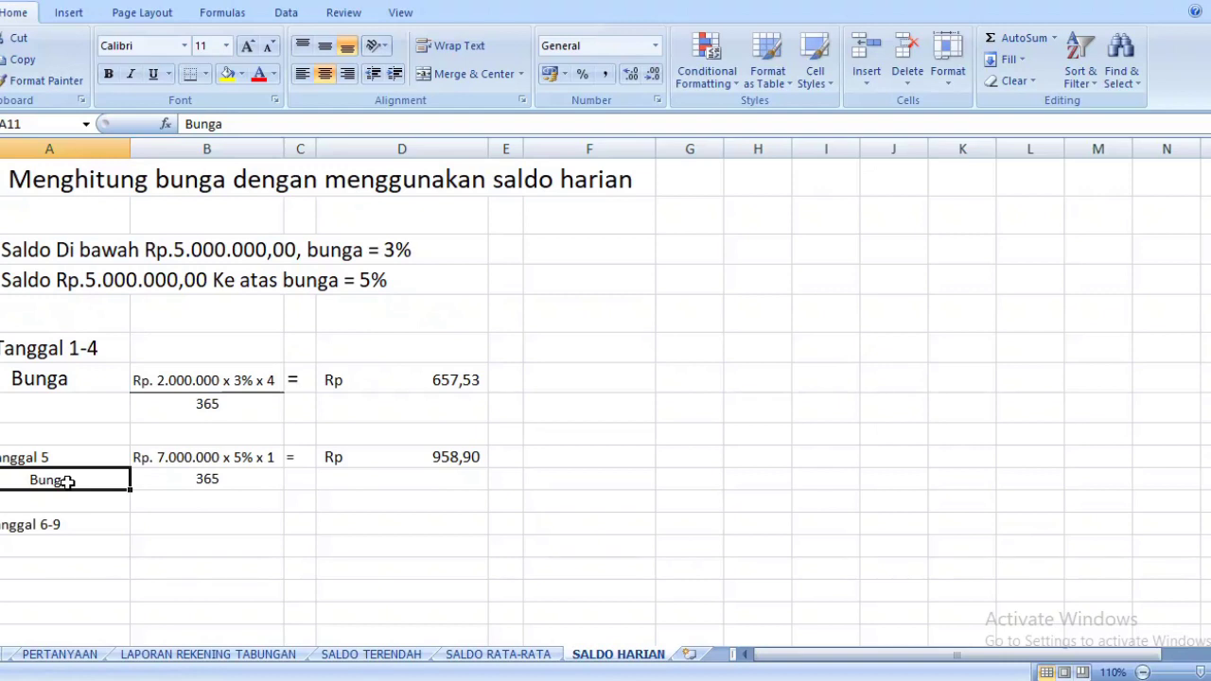
key("ctrl+c")
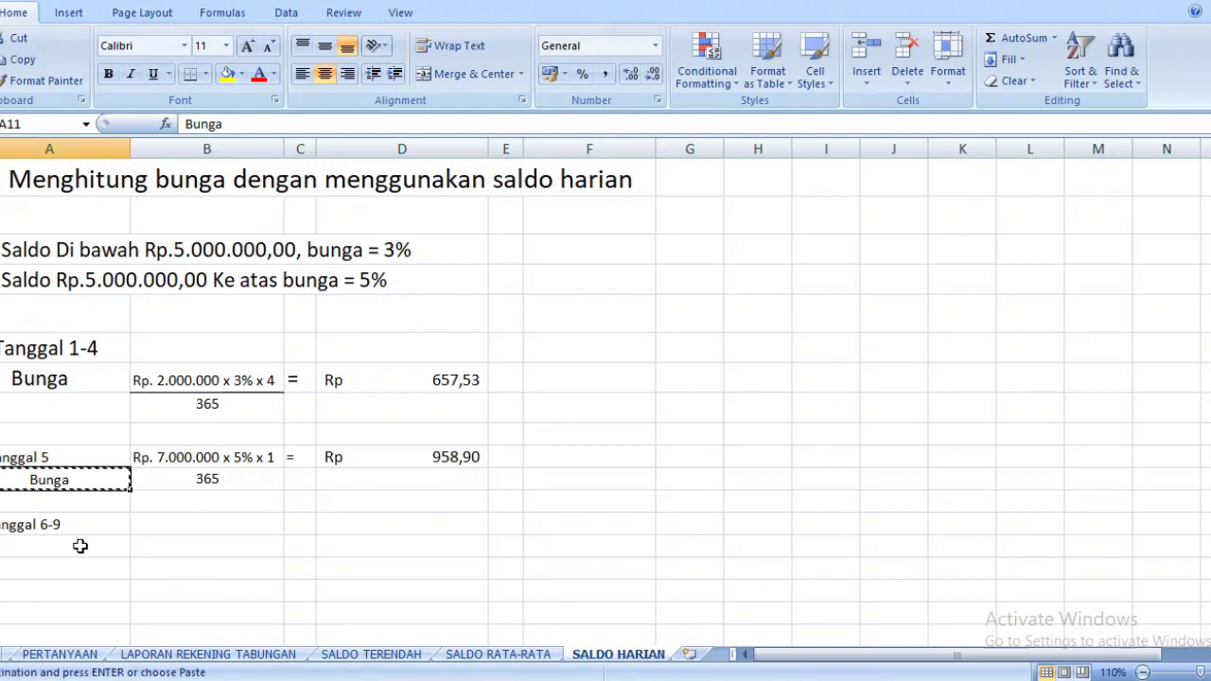
left_click(81, 546)
key("ctrl+v")
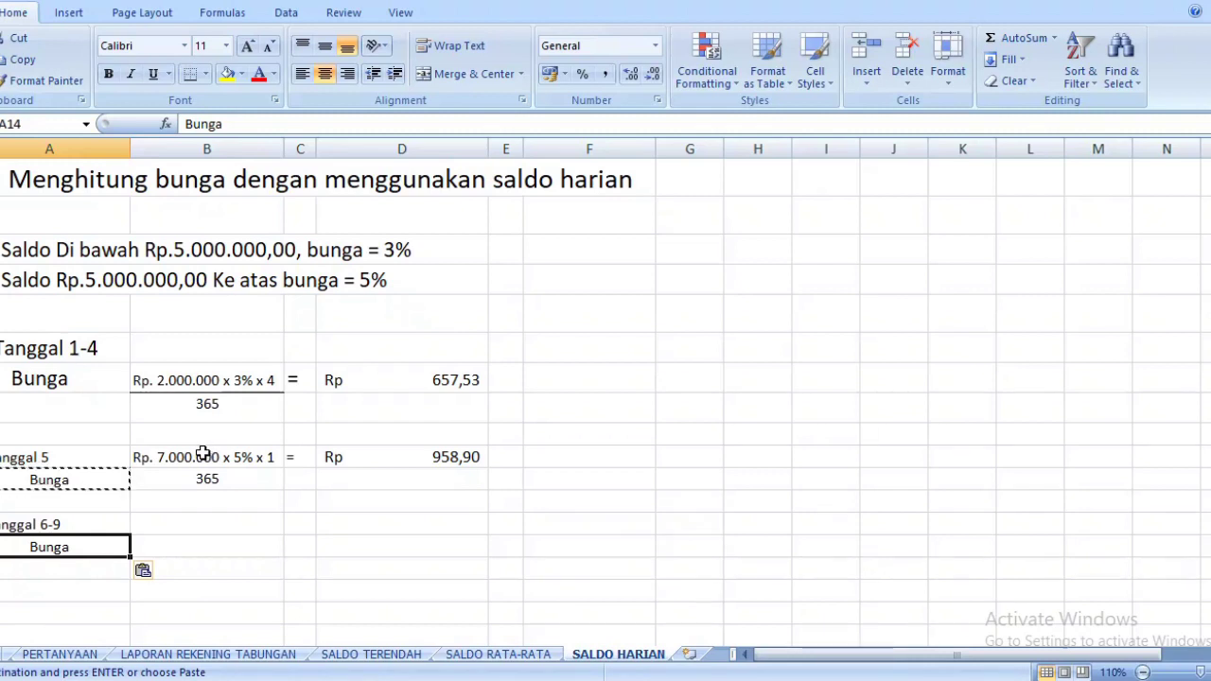
Move the Tanggal 5 interest calculation down one row from B10:D11 to B11:D12, clearing the duplicate left in row 10
left_click_drag(203, 455, 367, 474)
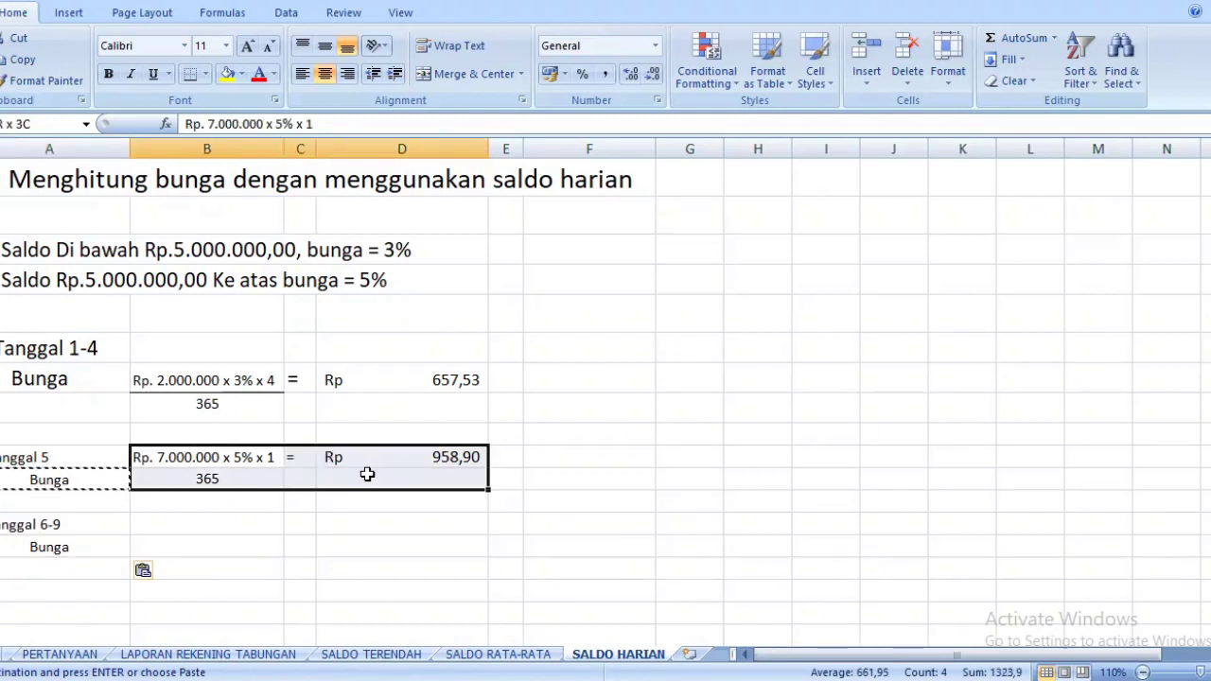
key("ctrl+c")
left_click(163, 480)
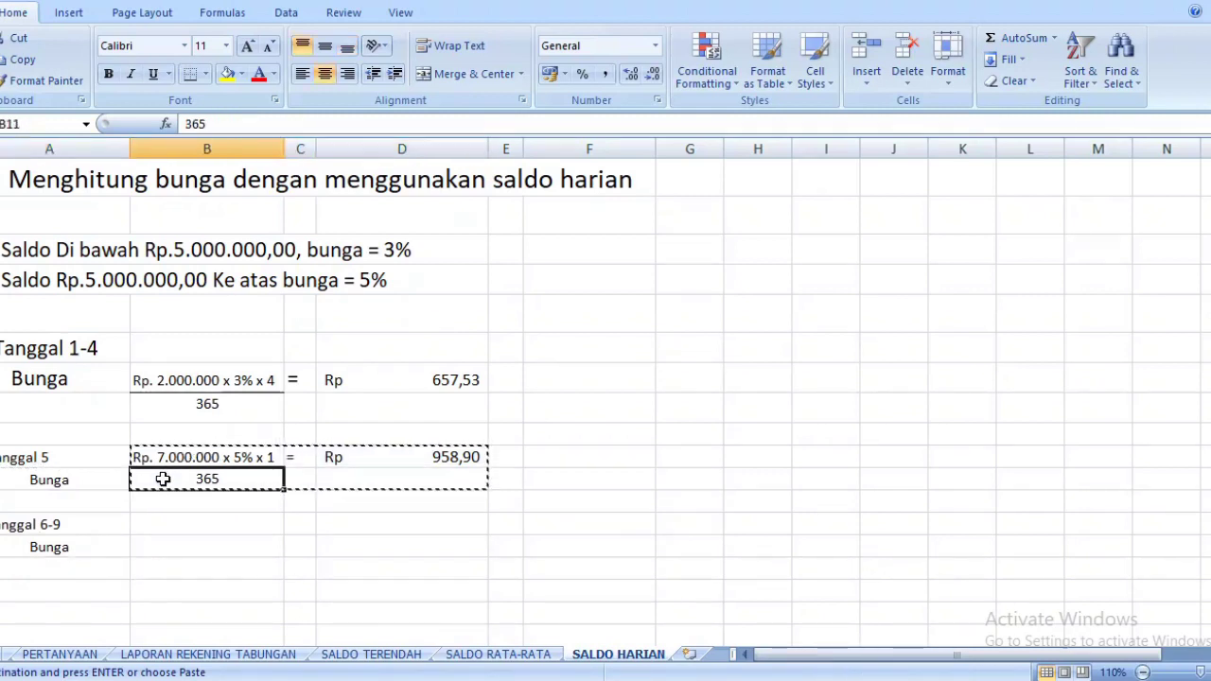
key("Return")
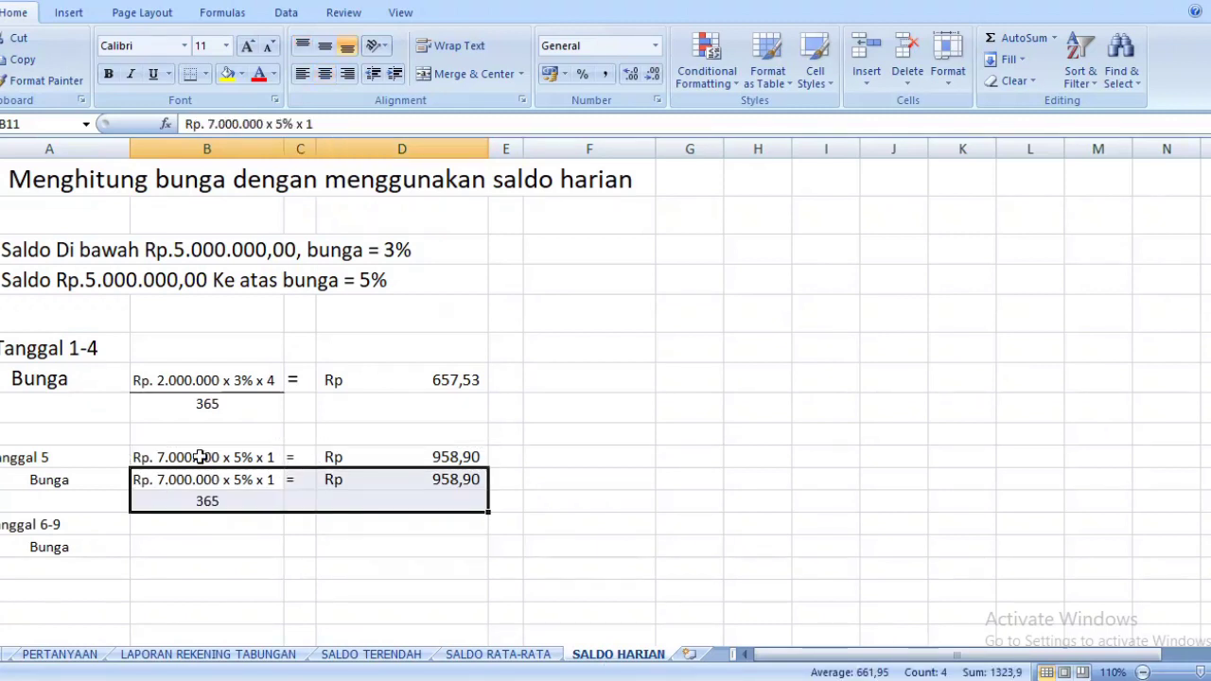
left_click_drag(199, 457, 350, 451)
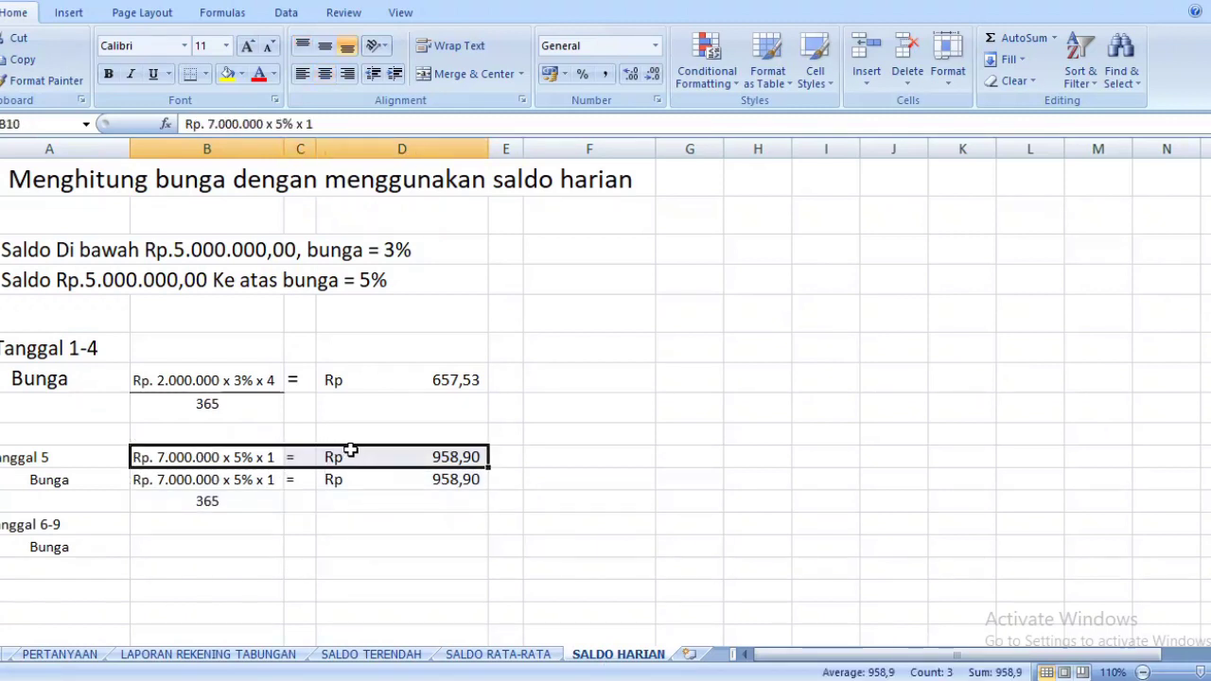
key("Delete")
left_click(278, 509)
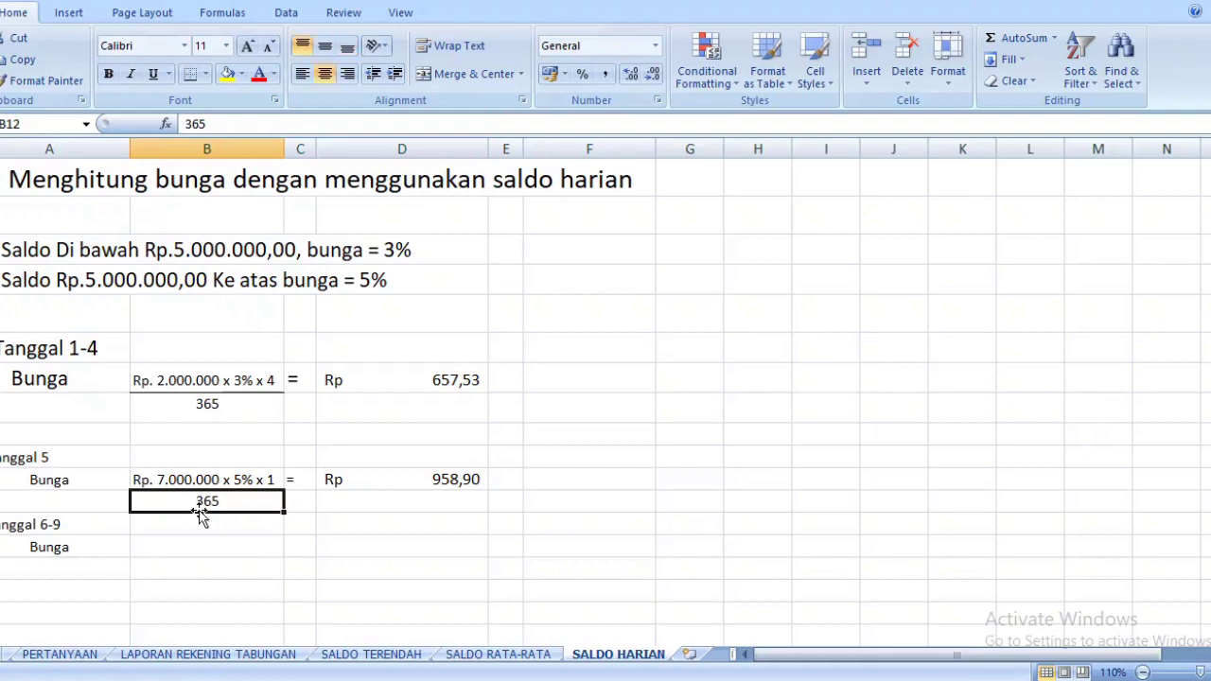
Move the "c. Tanggal 6-9" and "Bunga" labels down one row to A14:A15, clearing the duplicate in A13
left_click_drag(19, 524, 19, 547)
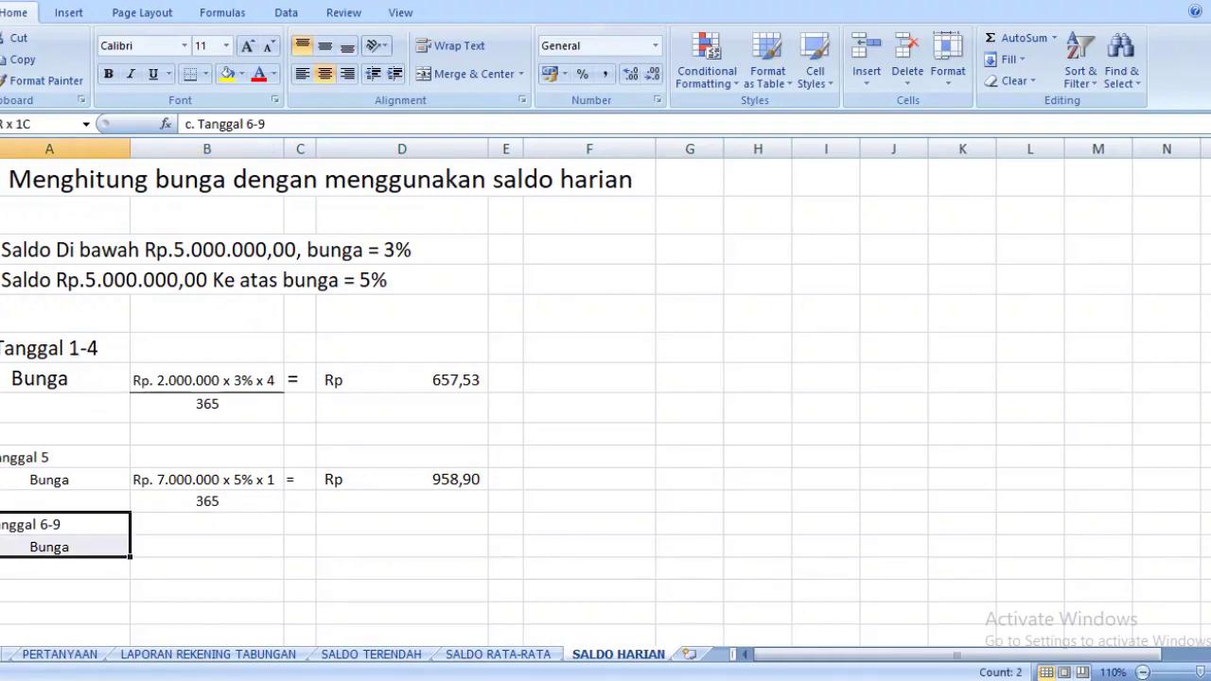
key("ctrl+c")
key("Down")
key("ctrl+v")
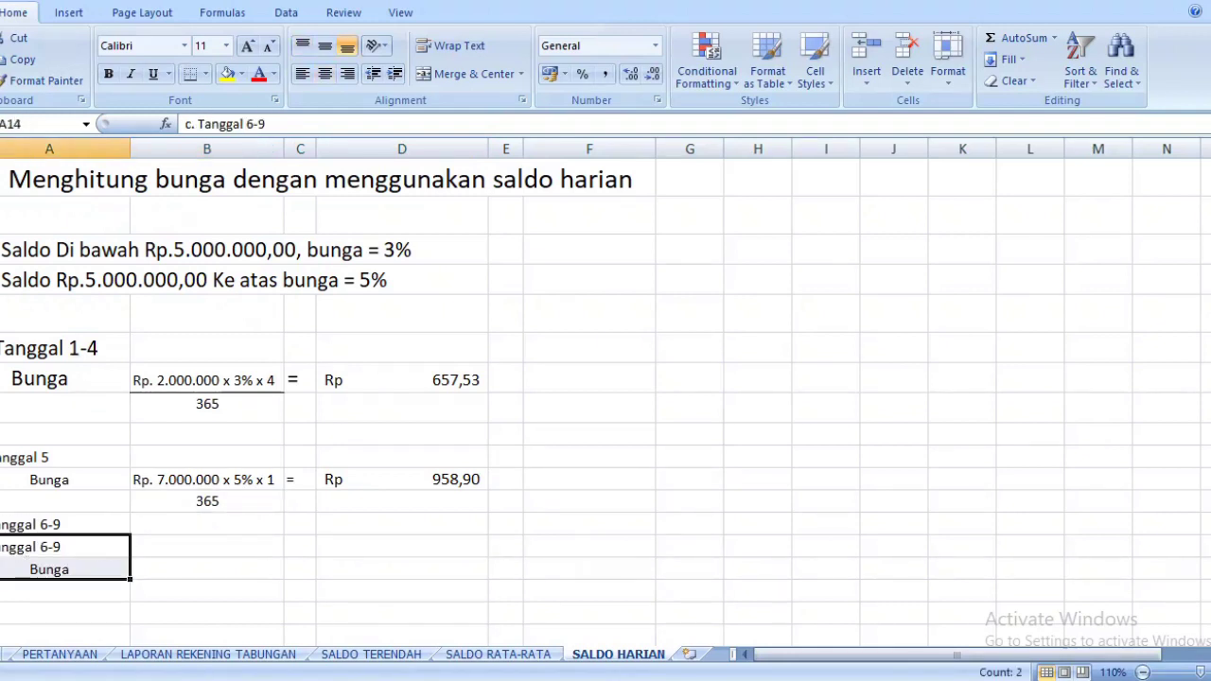
key("Up")
key("Delete")
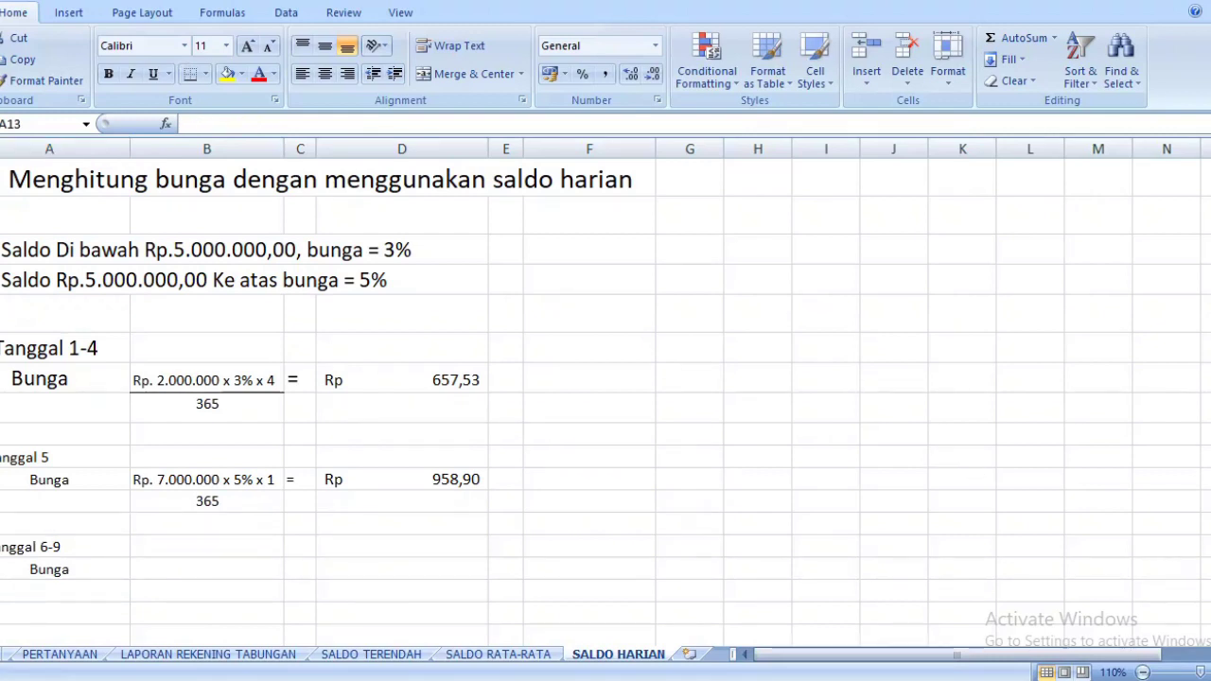
scroll(606, 397, "down", 5)
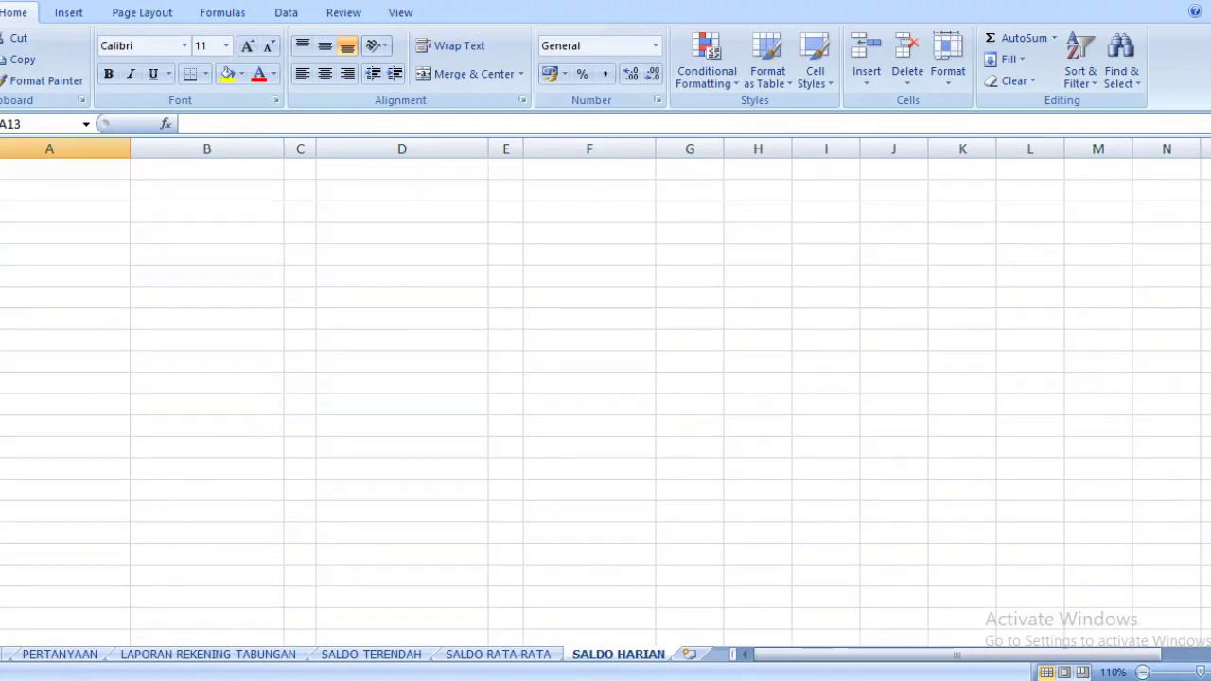
scroll(606, 397, "up", 5)
Enter "Rp. 6.500.000 x 5% x 4" in B15 for Tanggal 6-9, checking the balance on the SALDO RATA-RATA sheet
left_click(166, 523)
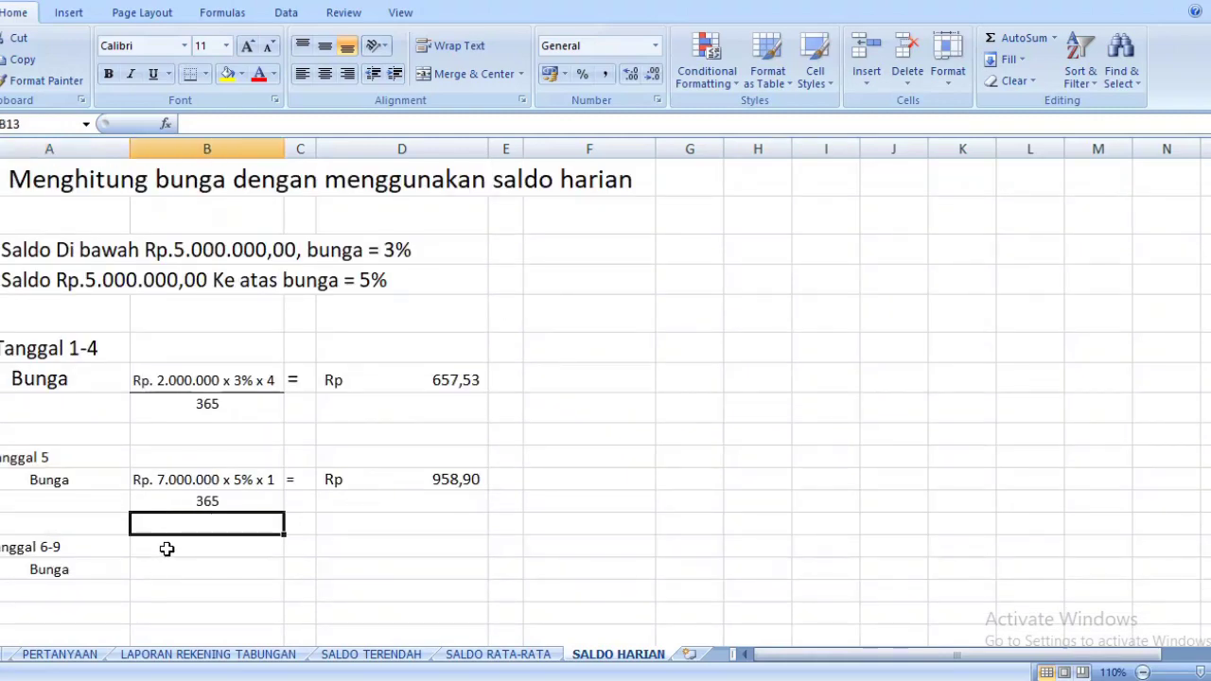
left_click(166, 549)
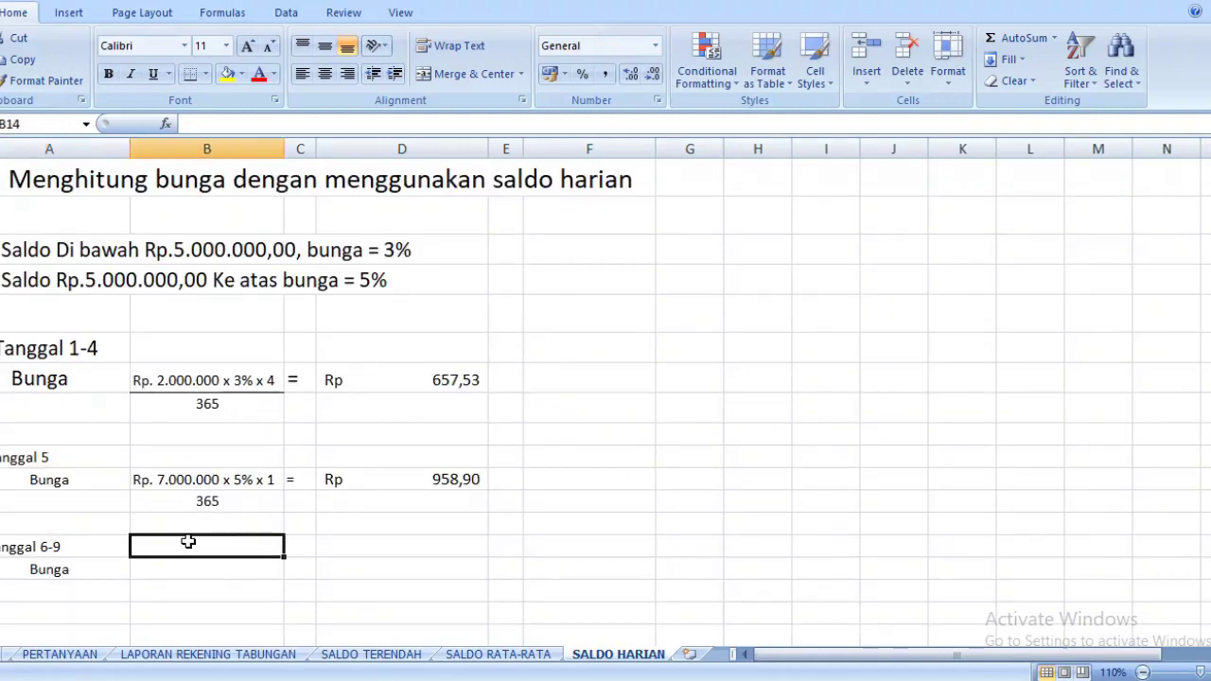
left_click(168, 571)
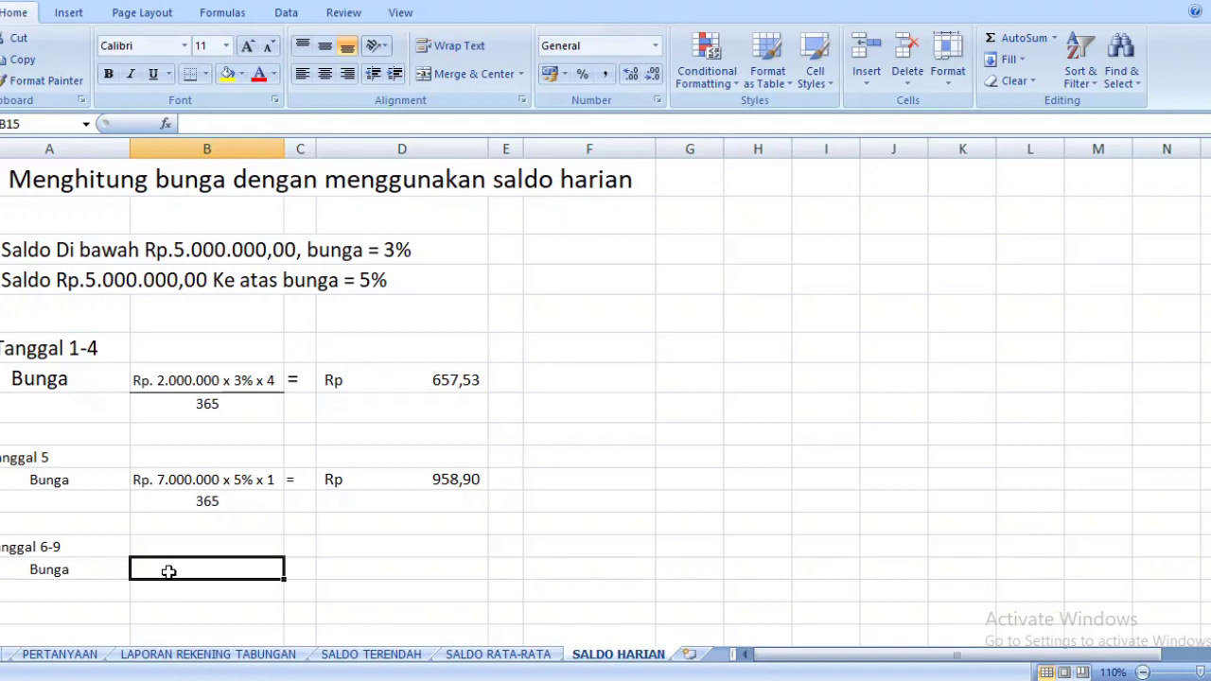
type("Rp.")
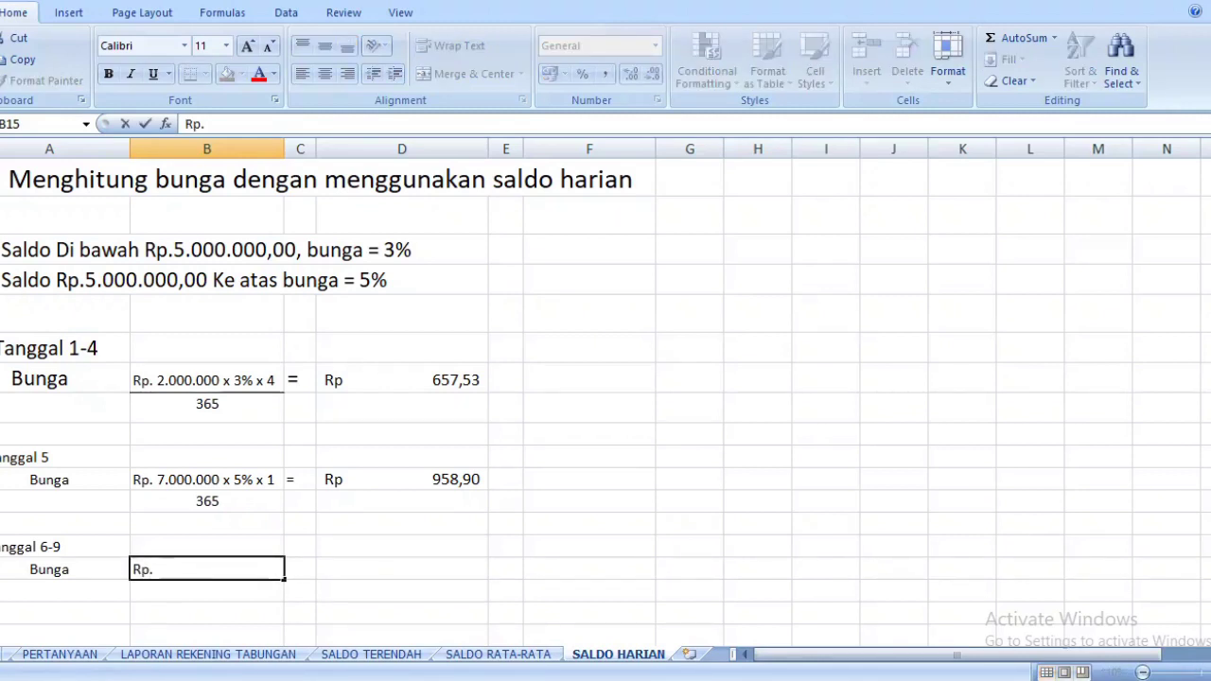
left_click(482, 651)
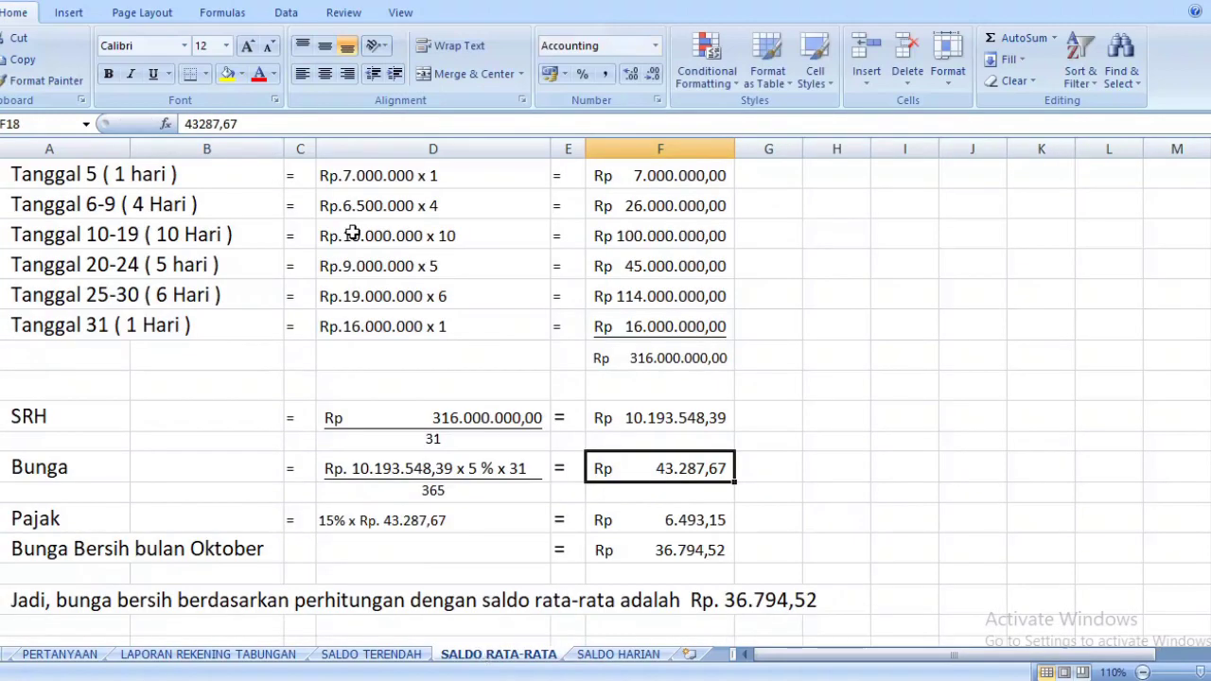
left_click(634, 656)
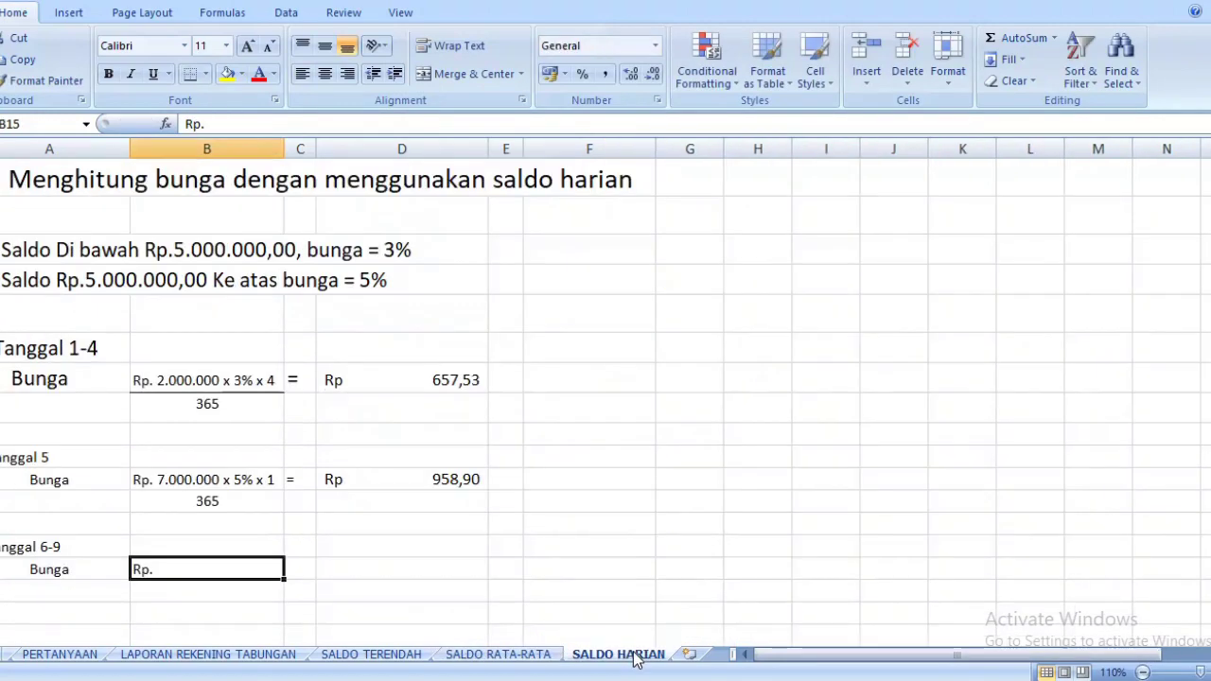
double_click(236, 565)
type("6.")
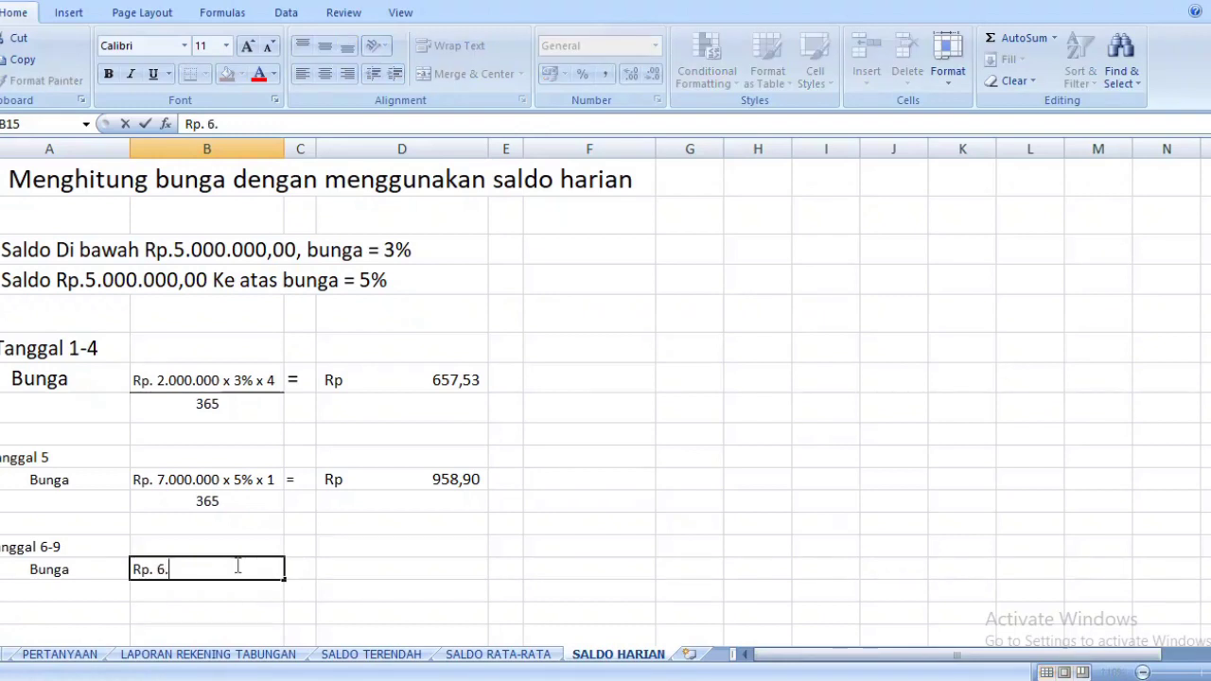
type("500.000")
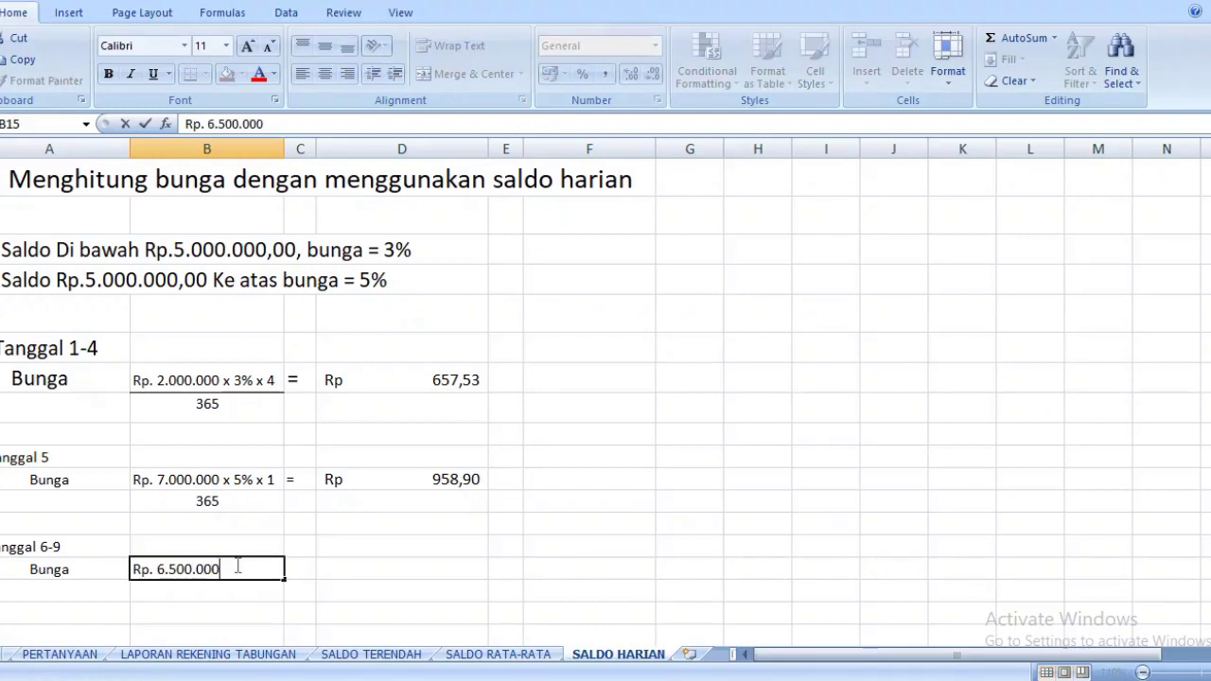
type(" x 5% x")
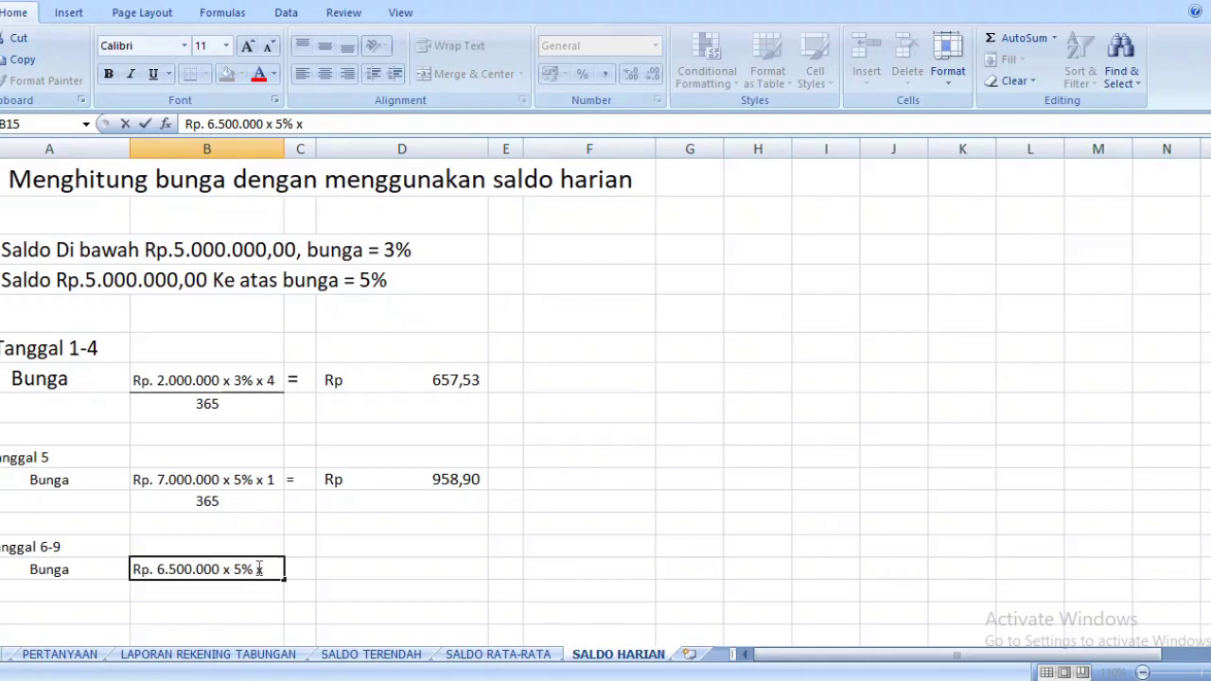
type(" 5")
key("BackSpace")
type("4")
Enter the divisor 365 in B16 under the Tanggal 6-9 calculation and centre it horizontally
left_click(256, 595)
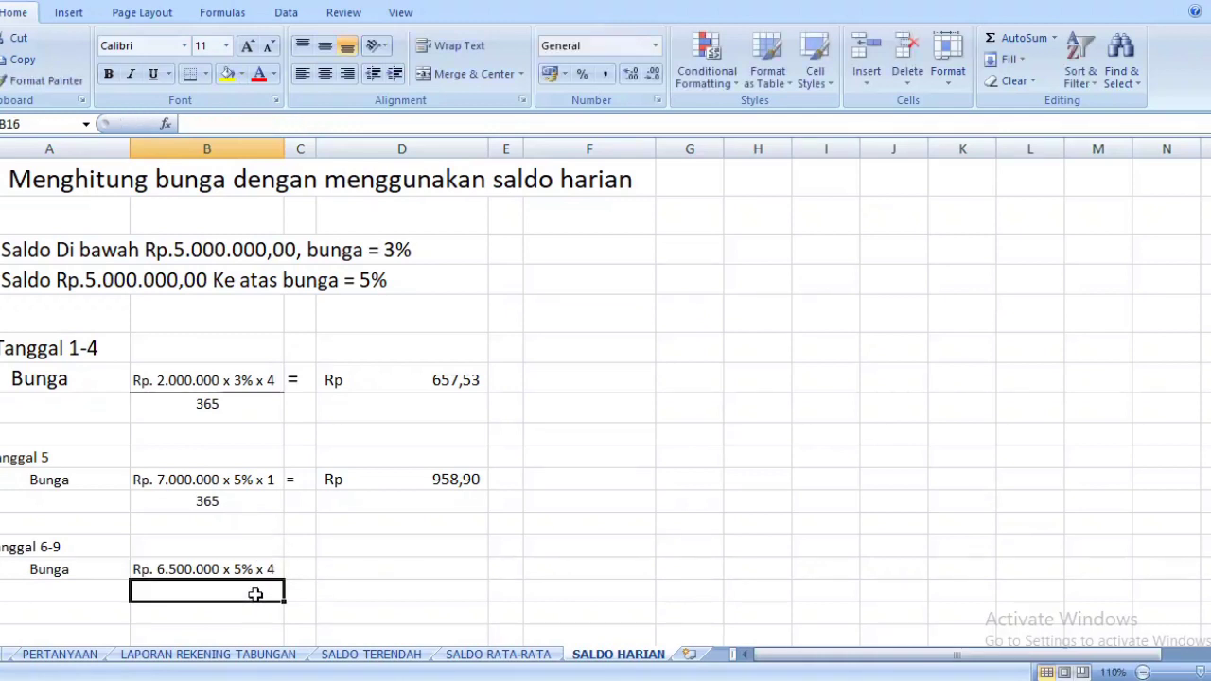
type("365")
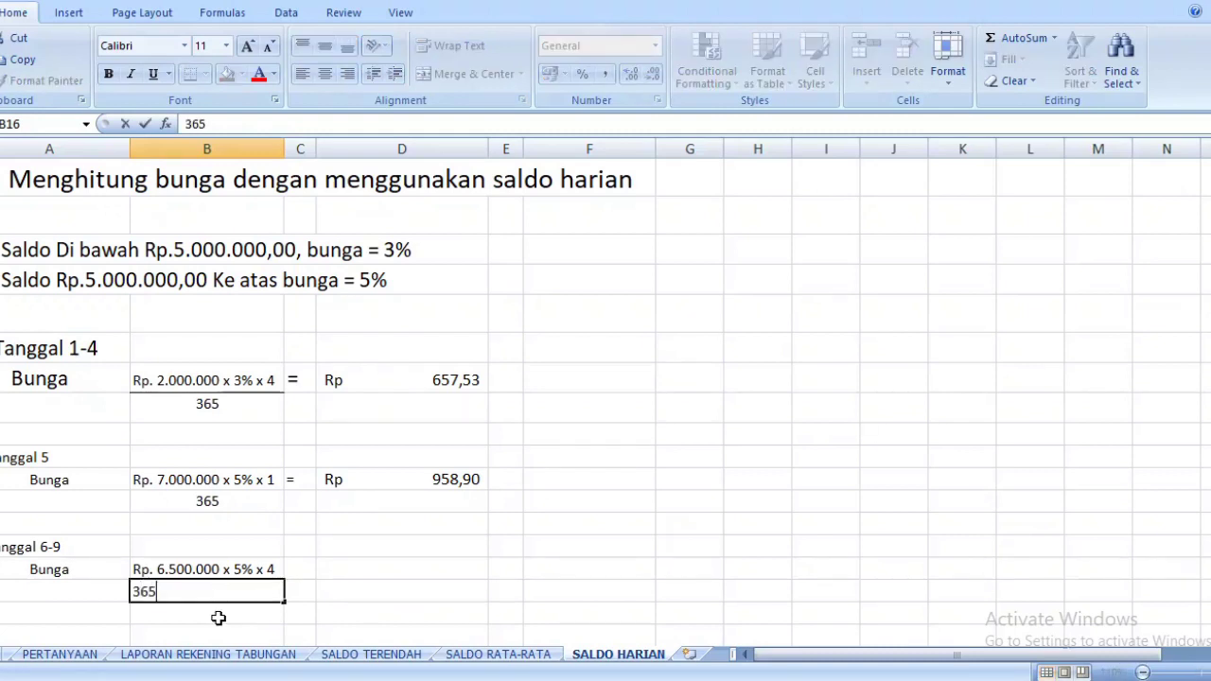
key("Return")
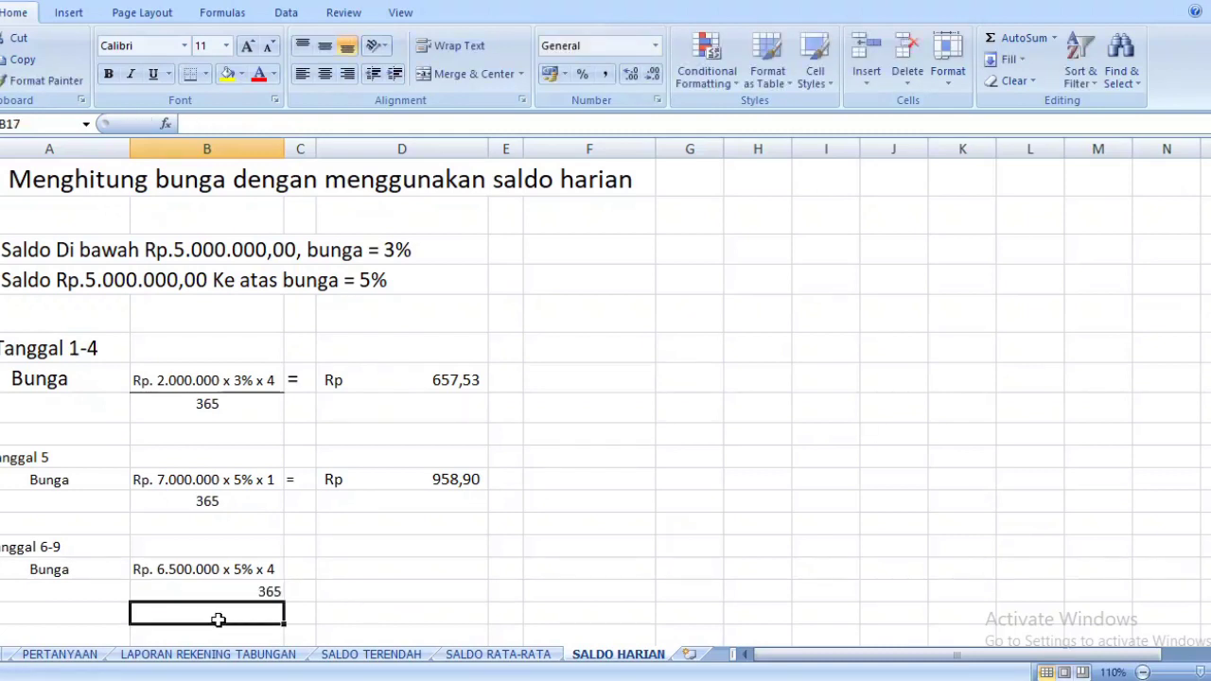
left_click(203, 589)
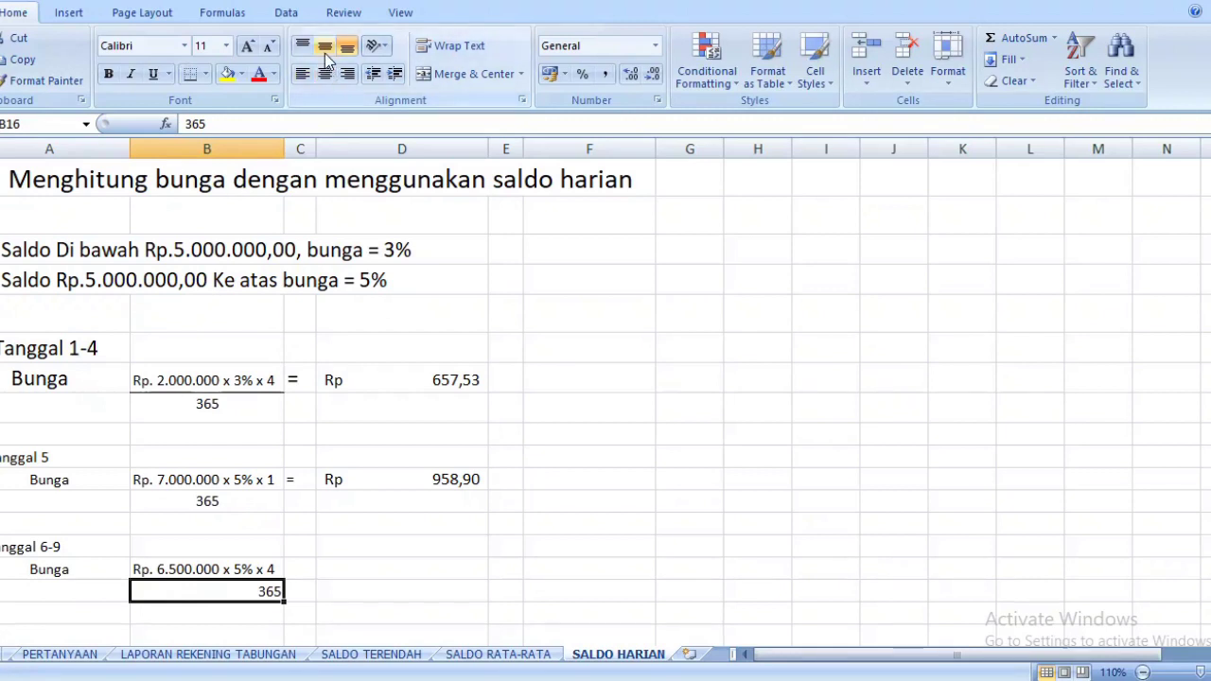
left_click(324, 76)
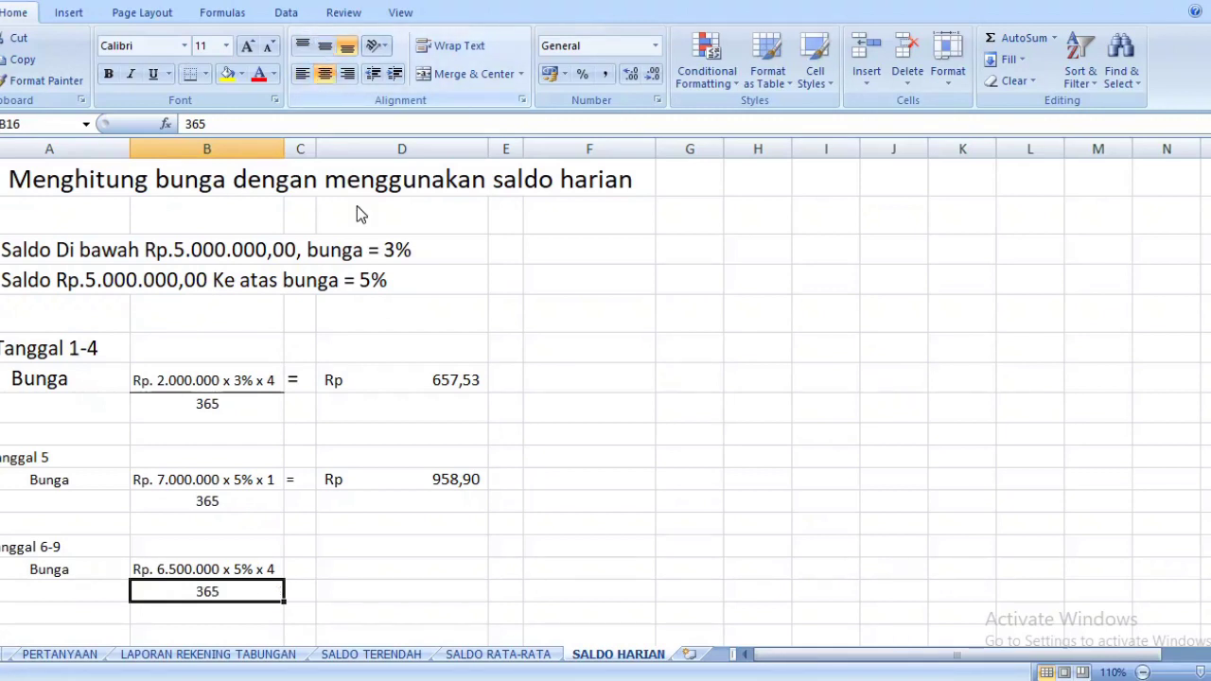
Add a bottom border as the fraction line under the Tanggal 6-9 numerator in B15 and the Tanggal 5 numerator in B11
left_click(169, 560)
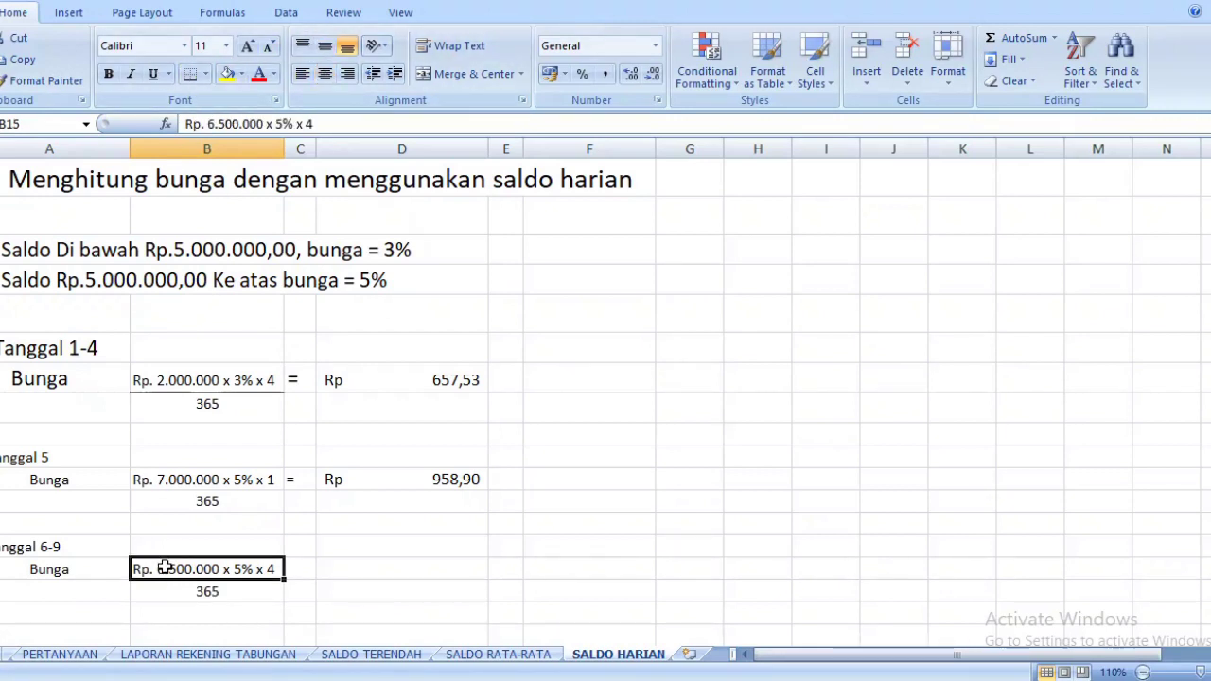
left_click(192, 73)
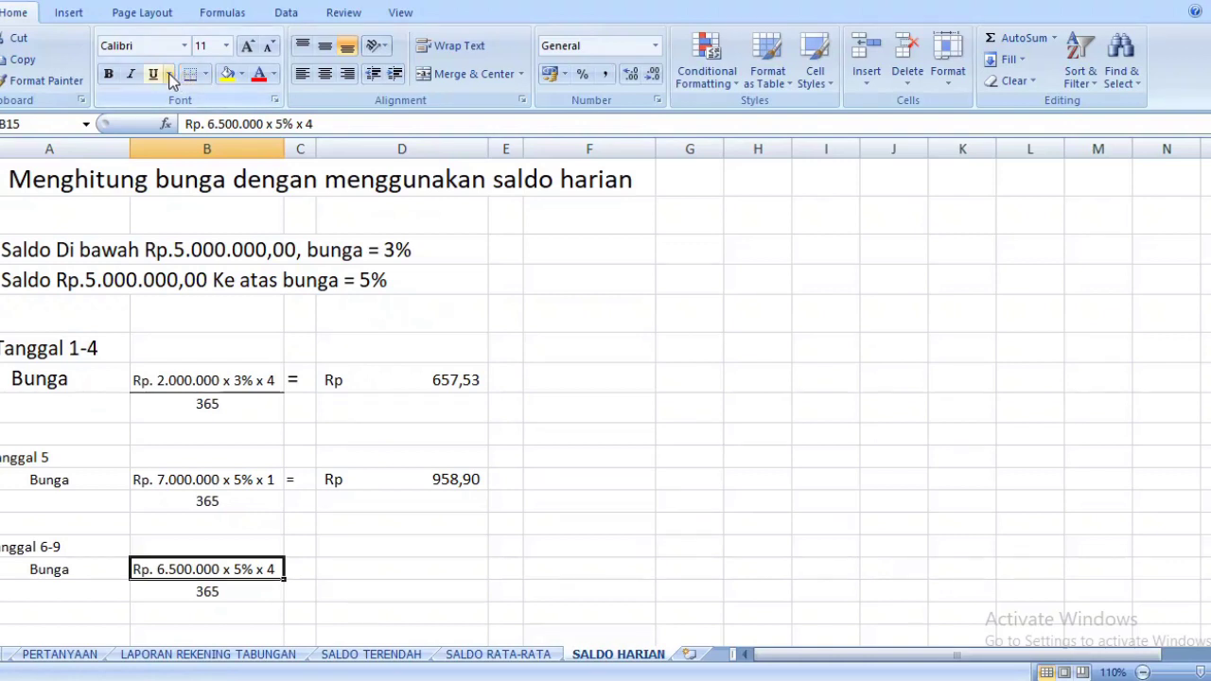
left_click(419, 632)
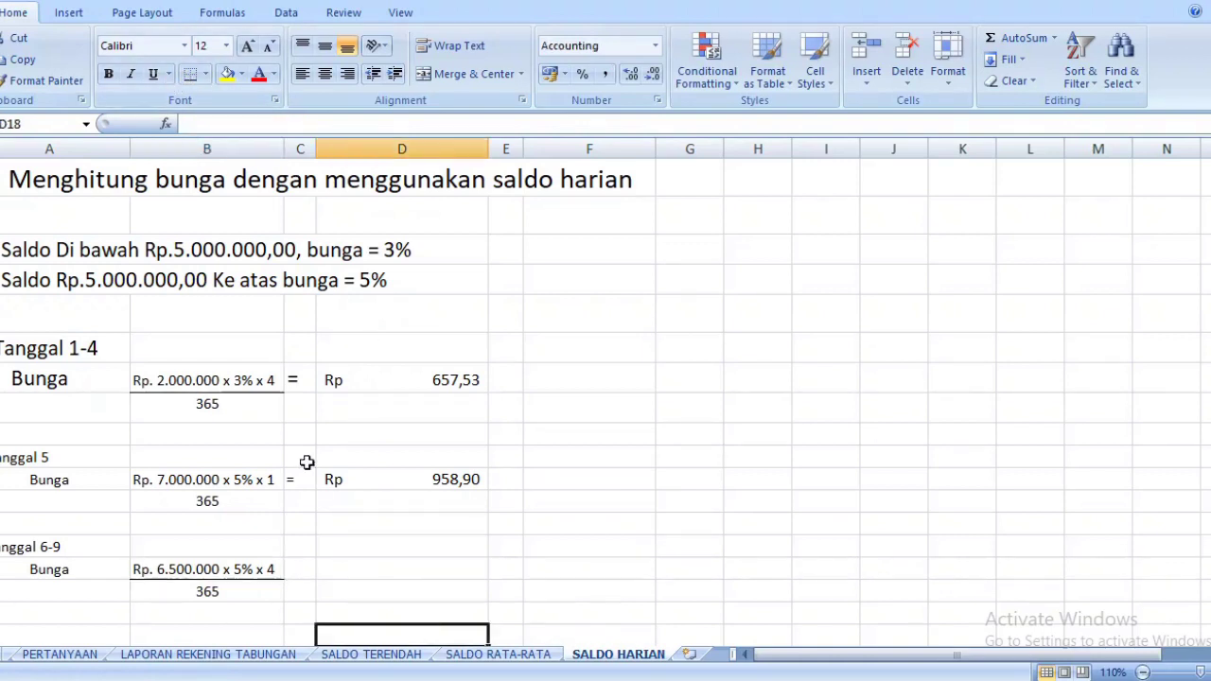
left_click(254, 479)
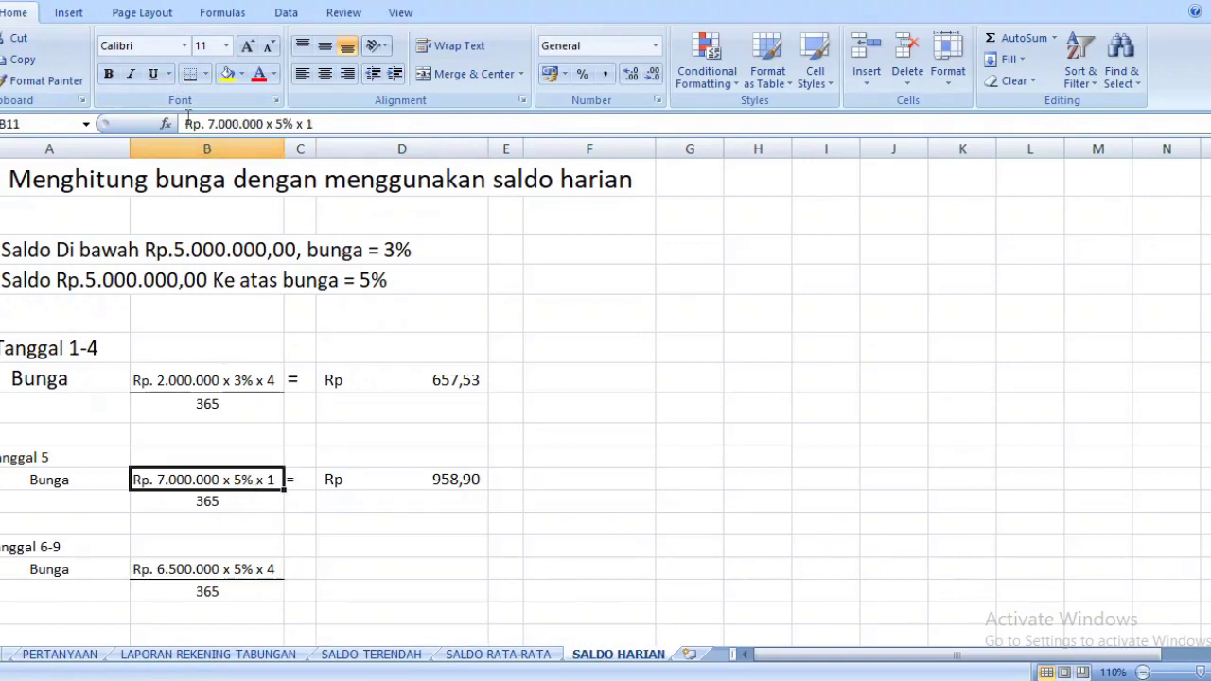
left_click(192, 73)
left_click(396, 409)
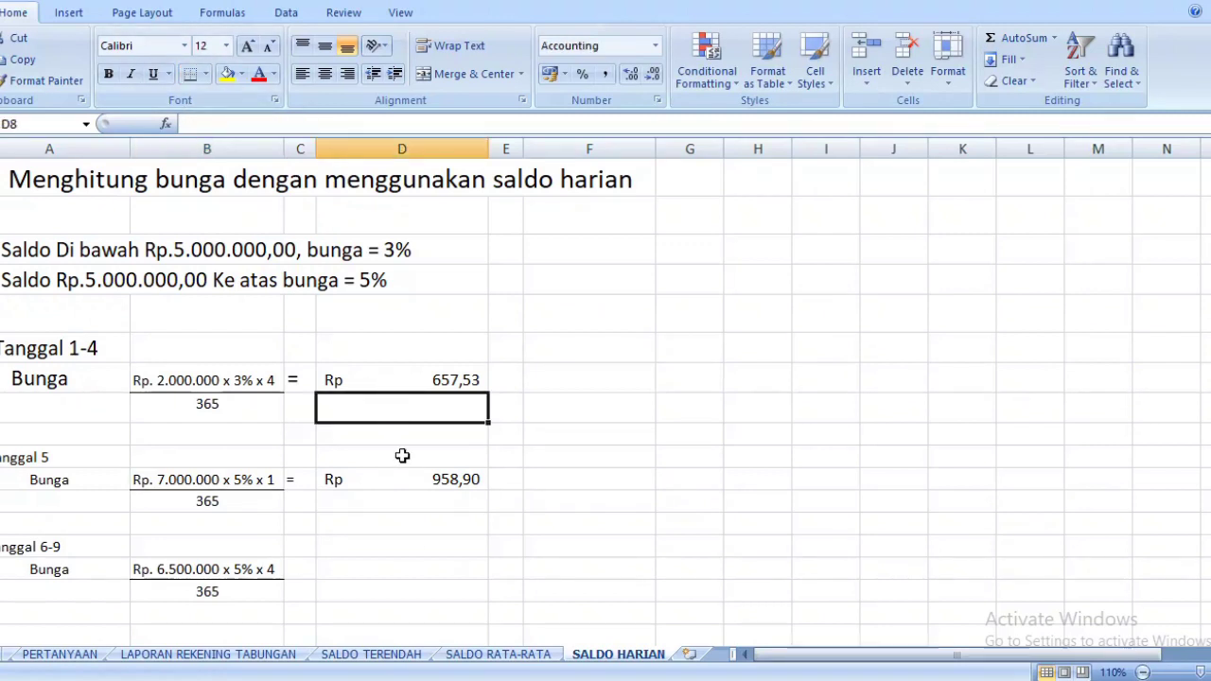
left_click(401, 608)
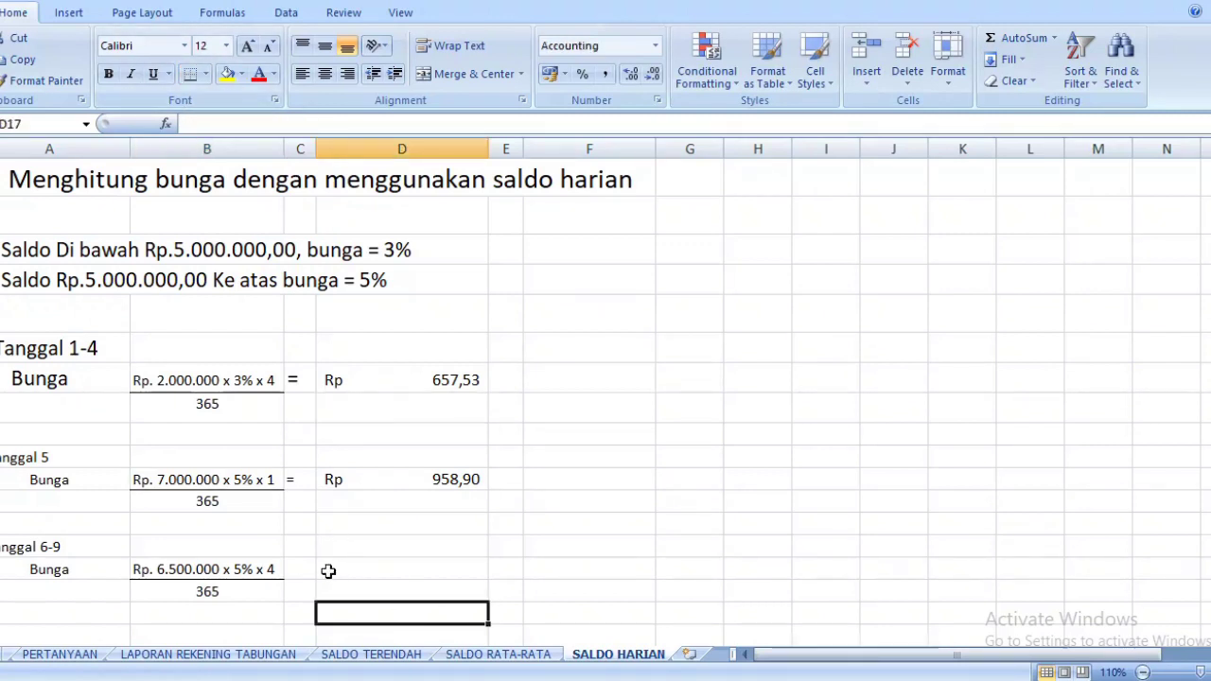
Enter an equals sign in C15 and the Tanggal 6-9 interest result 3561,64 in D15
left_click(303, 570)
type("-")
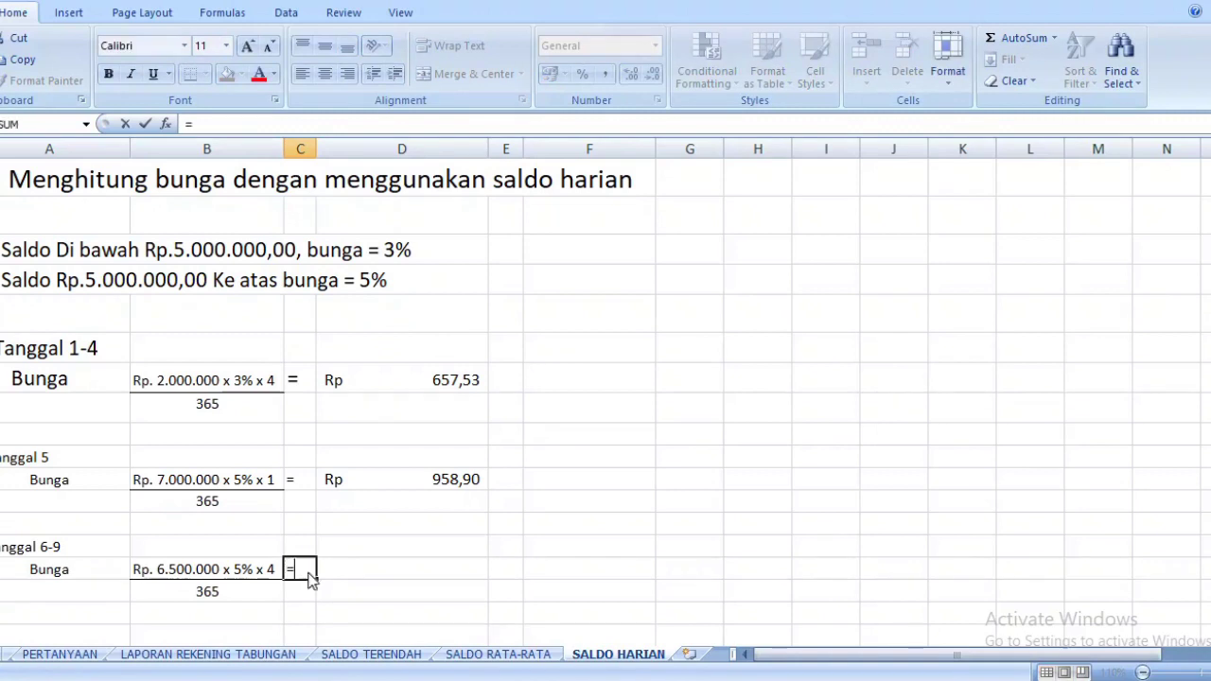
key("Tab")
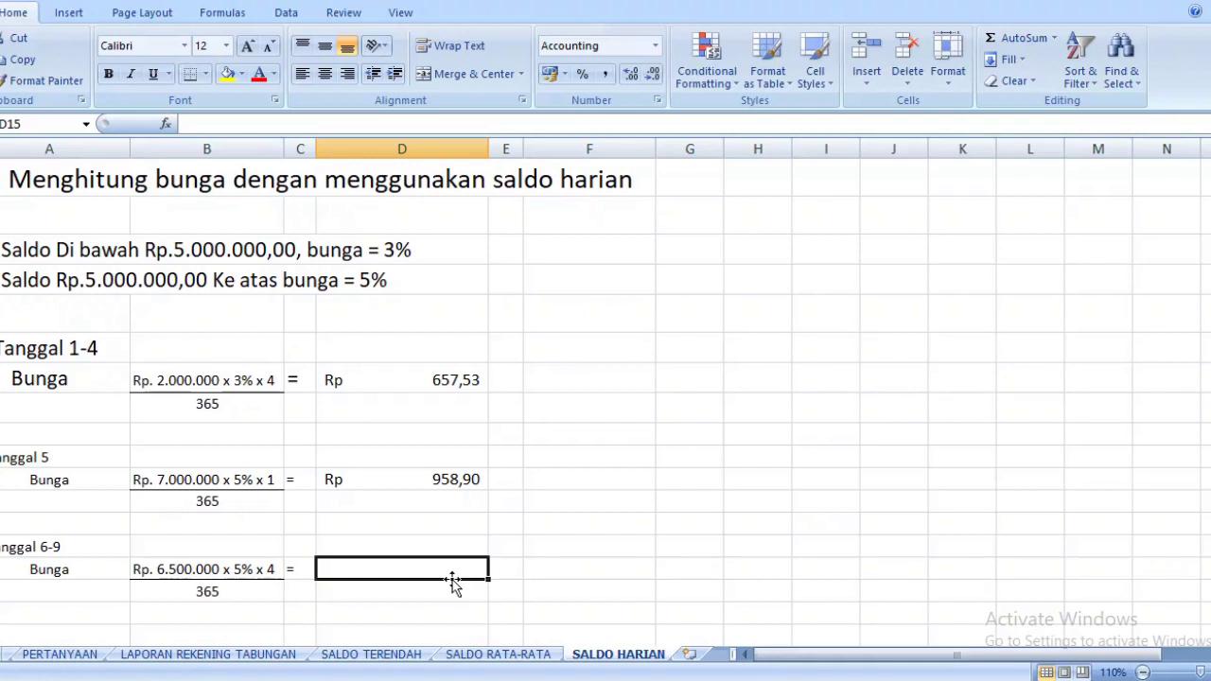
type("3.")
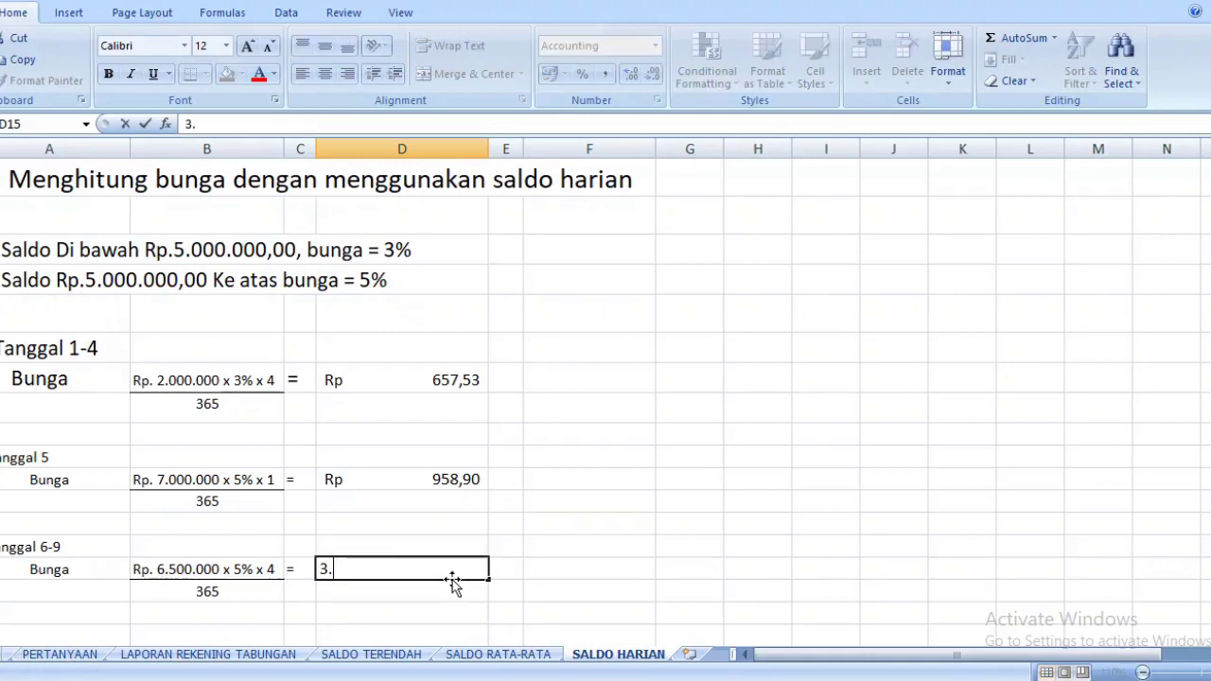
key("BackSpace")
type("6")
key("BackSpace")
type("5")
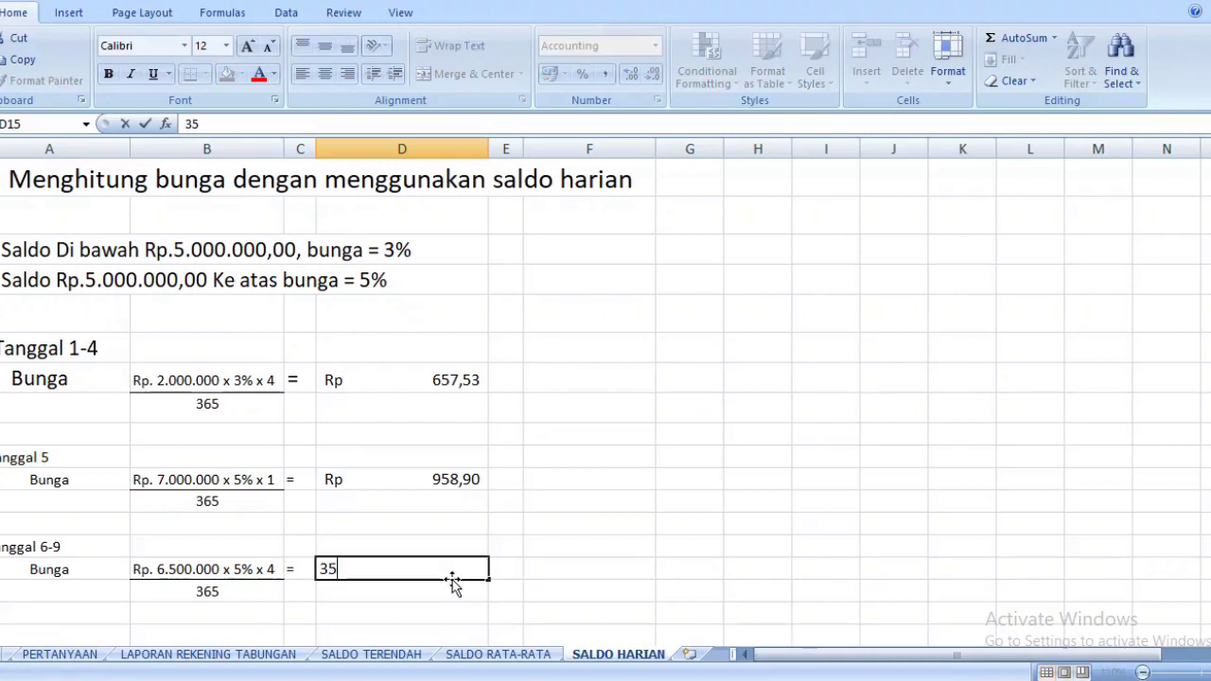
type("61,6")
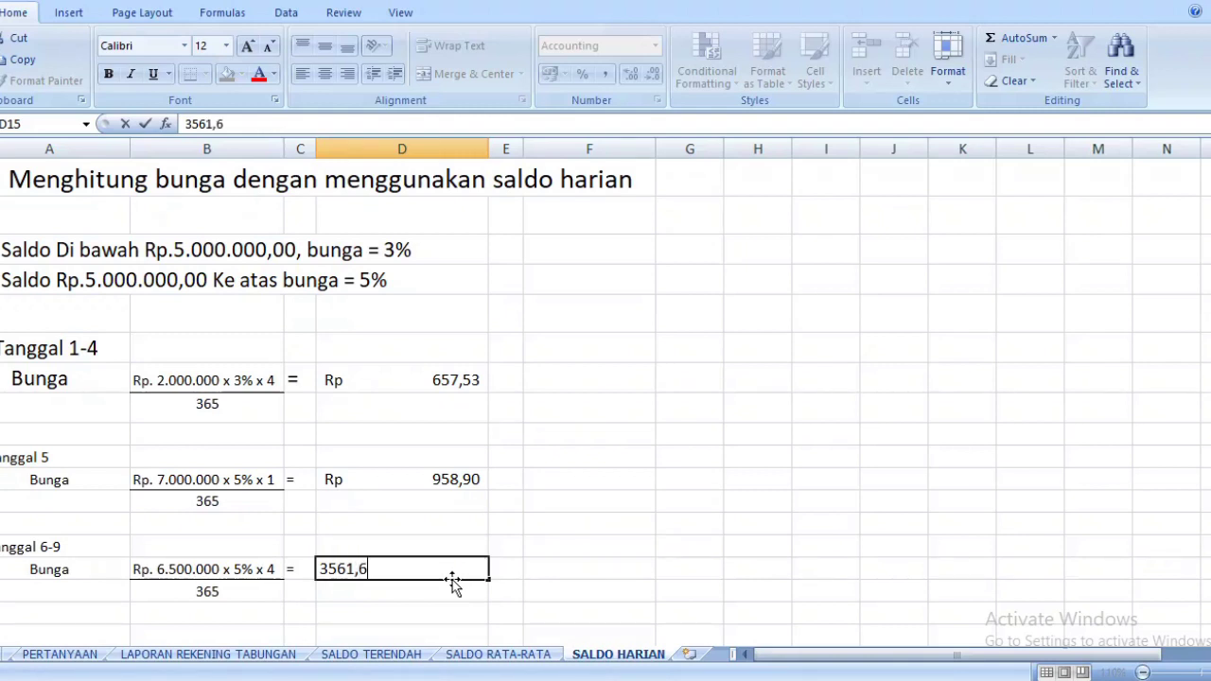
type("4")
key("Return")
key("Left")
key("Down")
key("Down")
key("Down")
key("Down")
key("Down")
key("Down")
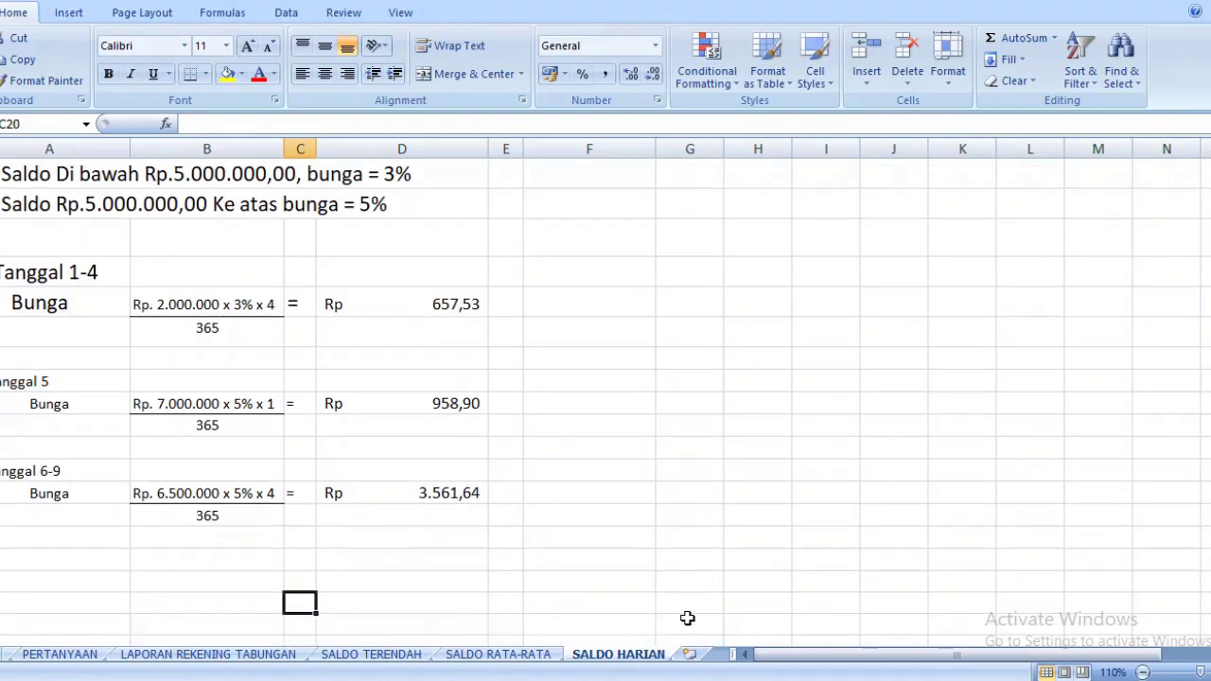
Enter the heading "d. Tanggal 10-19" in A18 and copy the Bunga label from A15 into A19
left_click(56, 541)
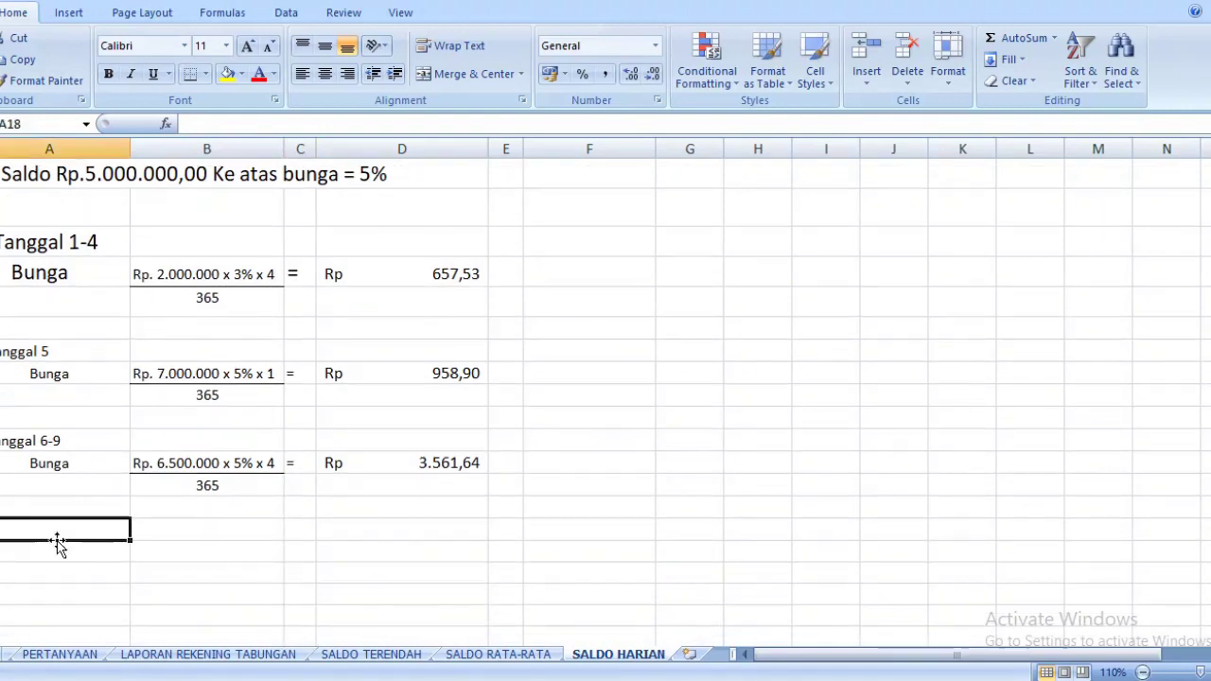
type("d")
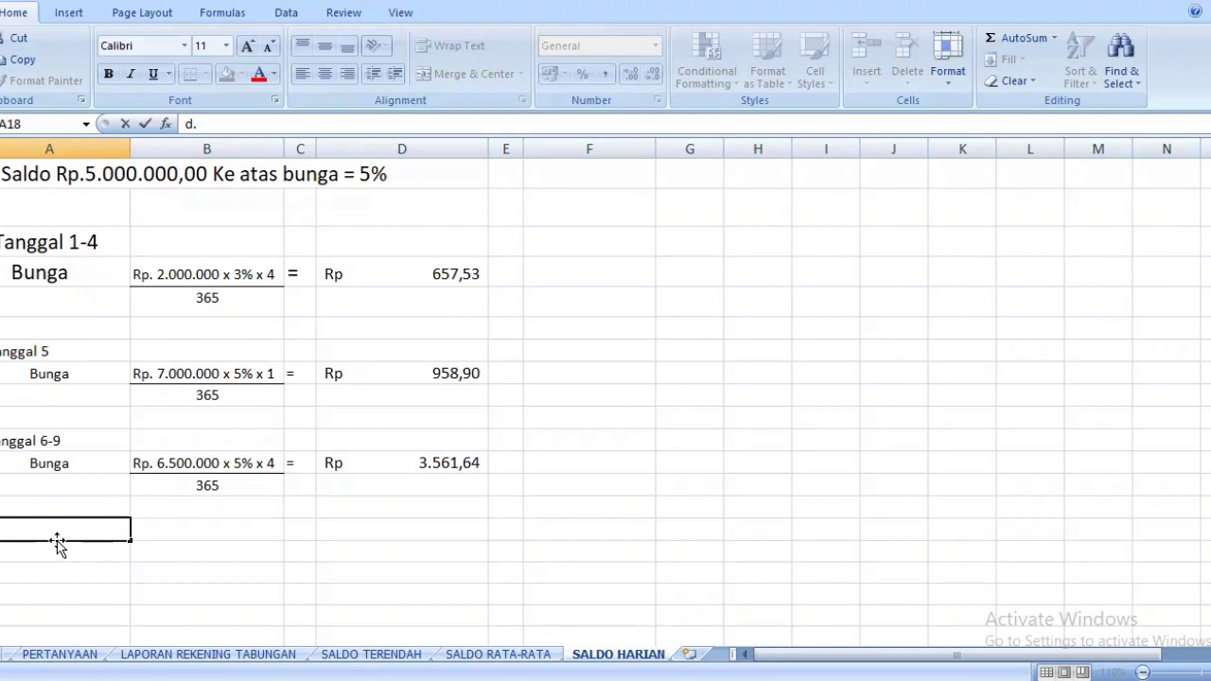
type(". Tanggal")
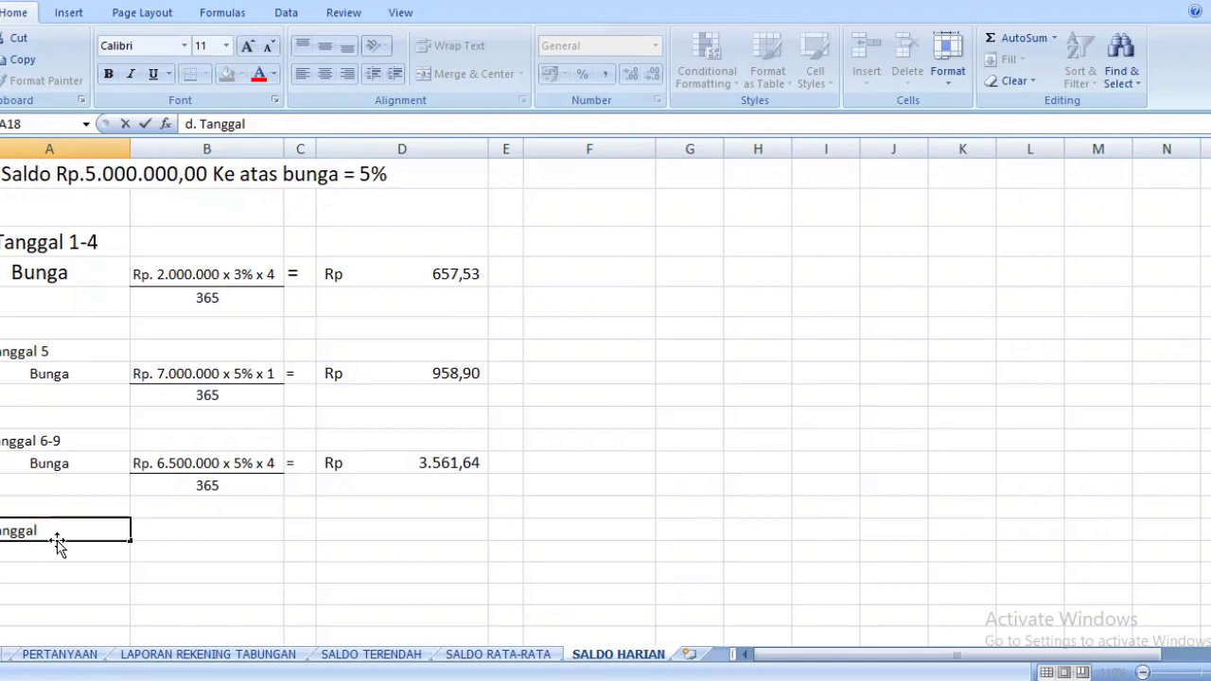
type(" 10")
type("-19")
left_click(69, 461)
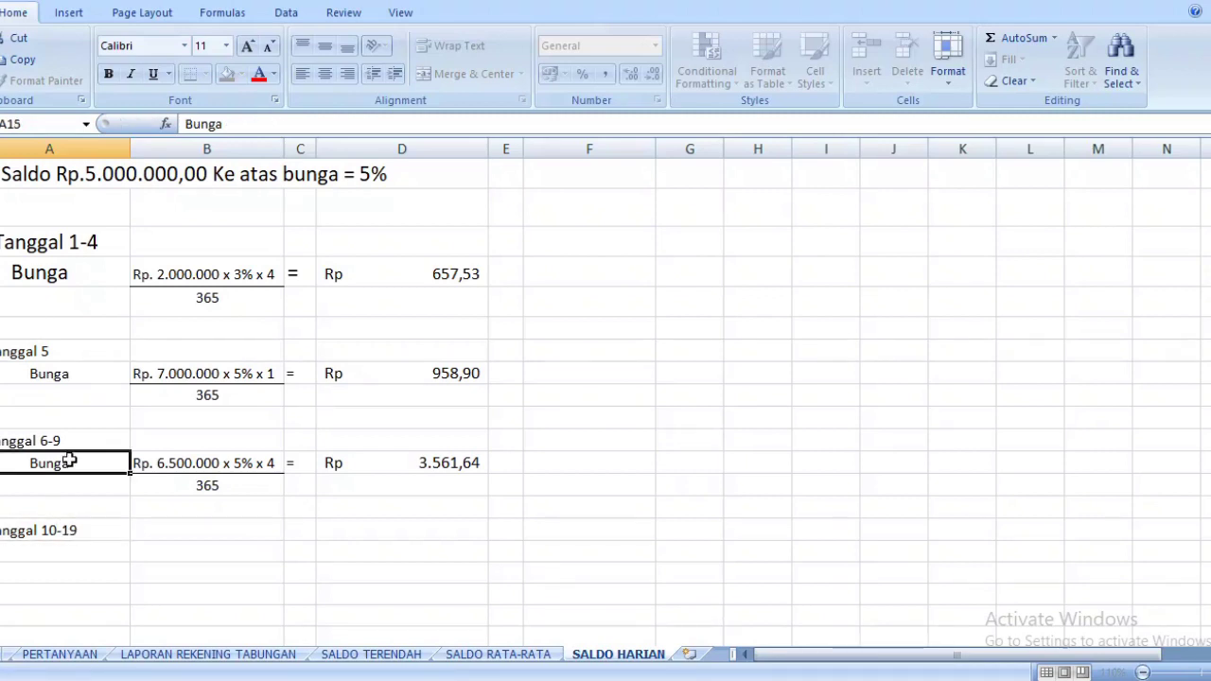
key("ctrl+c")
left_click(57, 549)
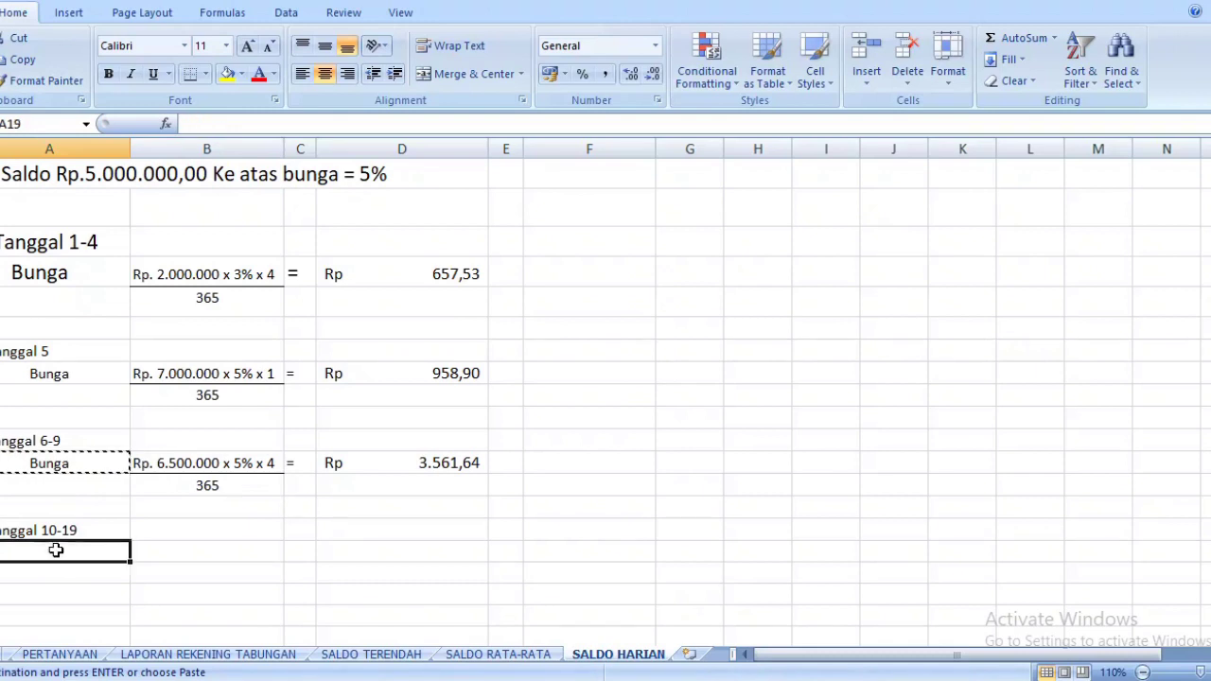
key("ctrl+v")
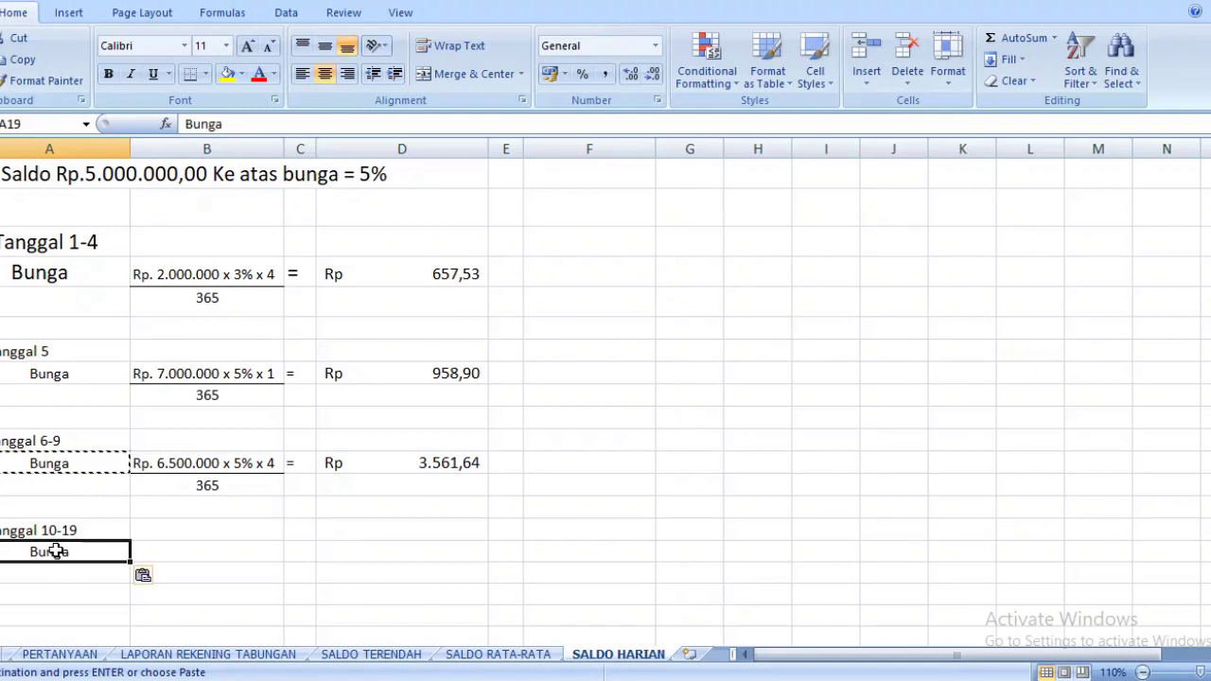
Enter the Tanggal 10-19 numerator "Rp.10.000.000 x 5% x 10" in B18
left_click(184, 534)
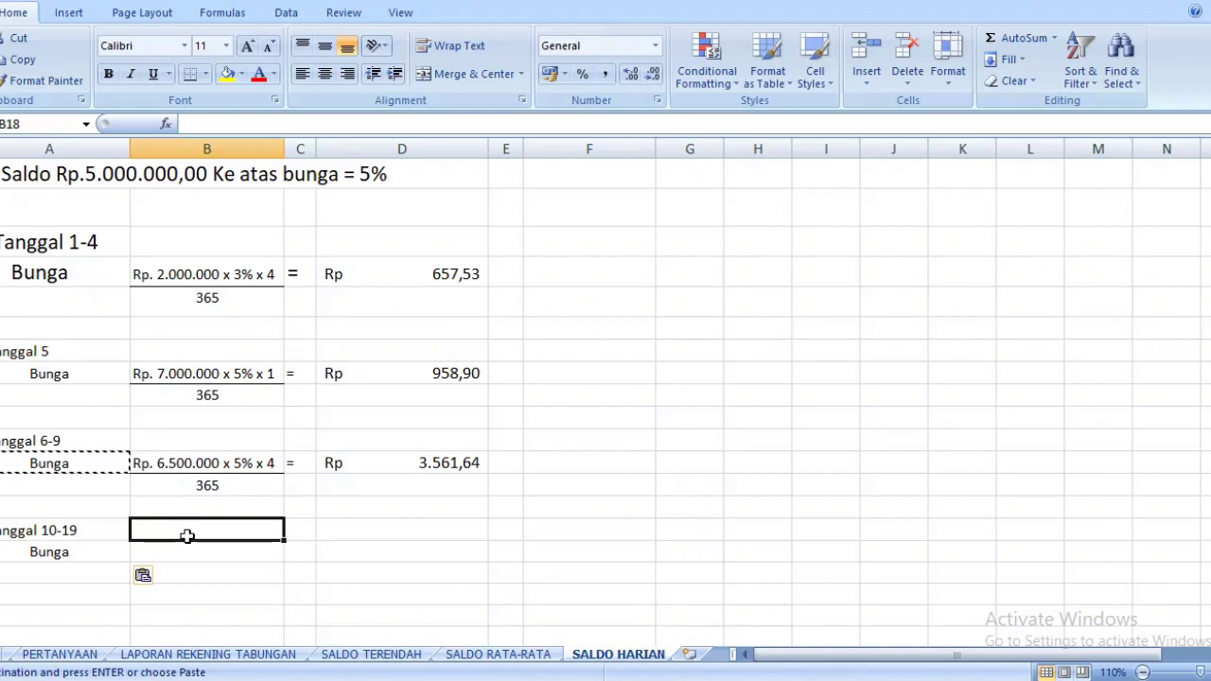
type("Rp.")
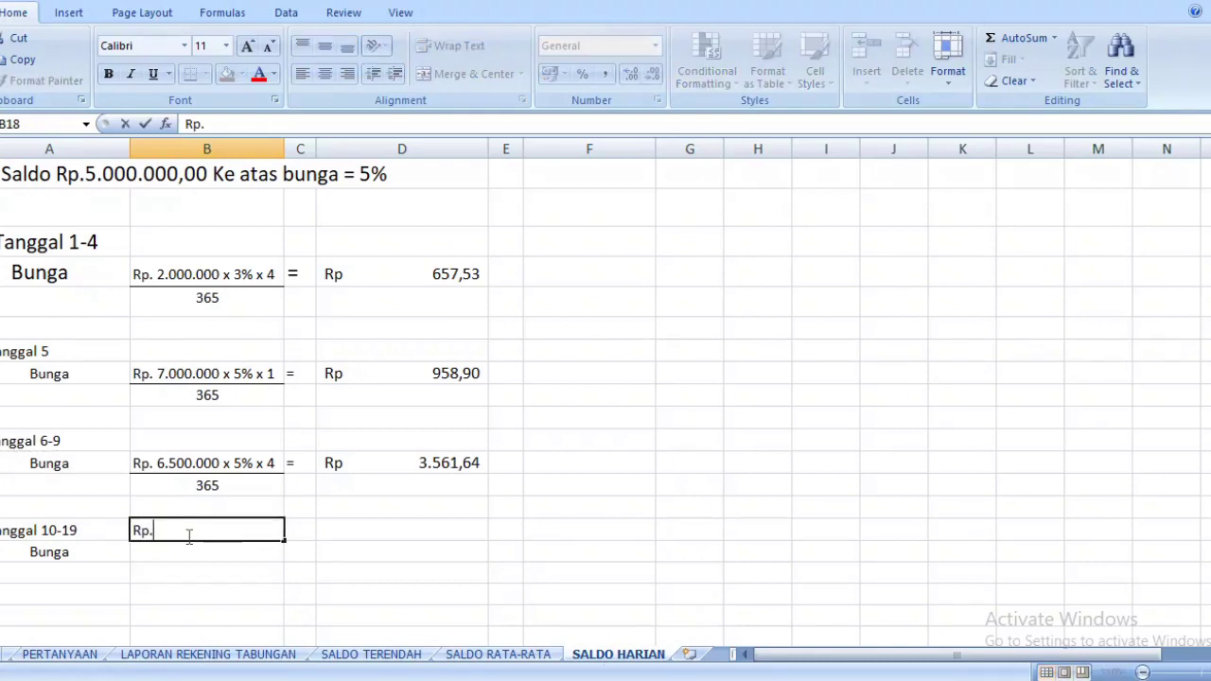
type("10.000.000")
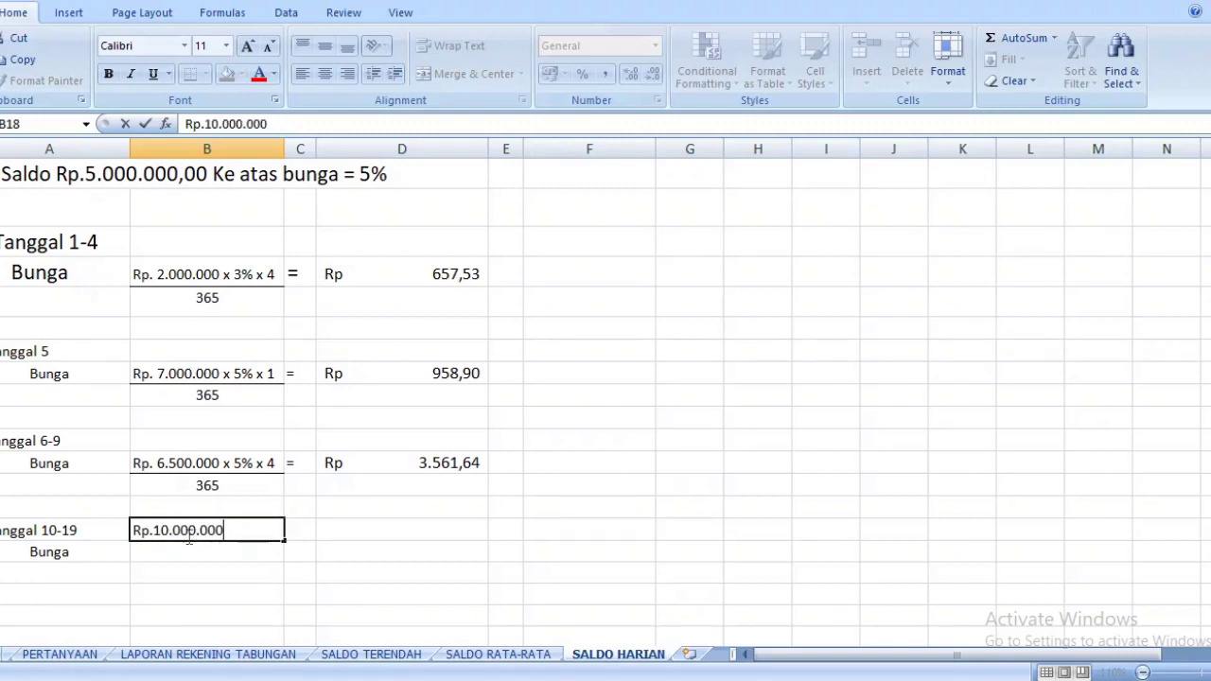
type(" x 5%")
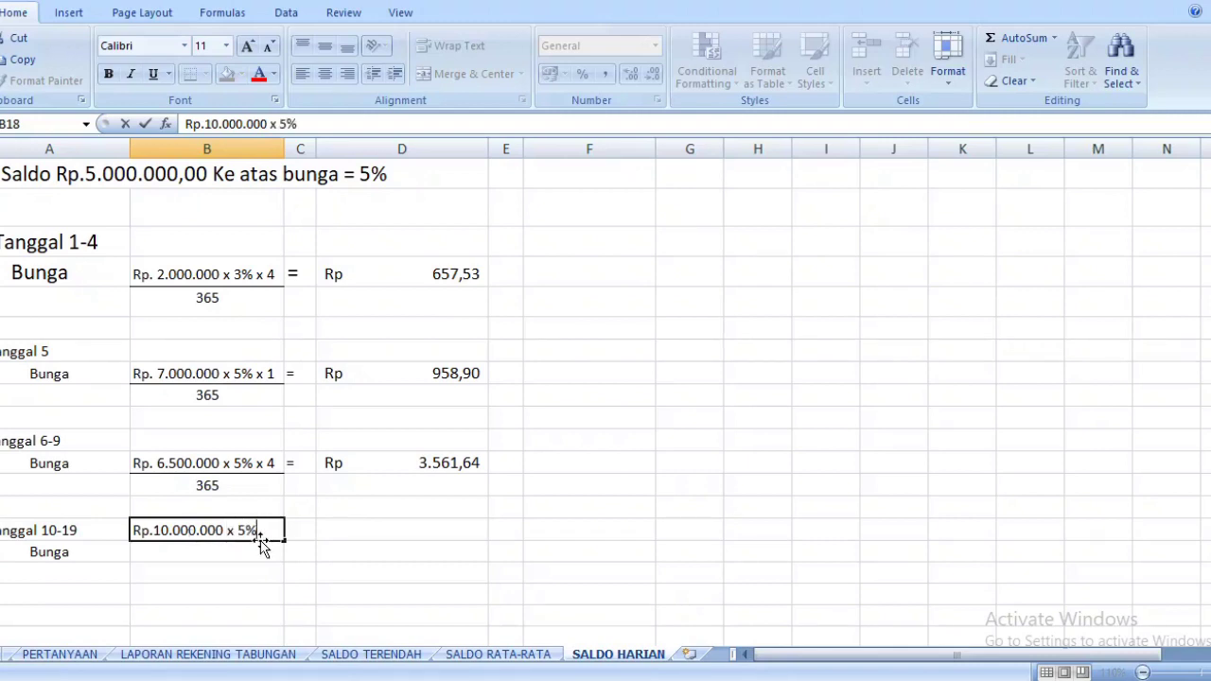
type(" x")
type("10")
Copy the divisor 365 from B16 into B19 and add a bottom border under the numerator in B18
left_click(222, 485)
key("ctrl+c")
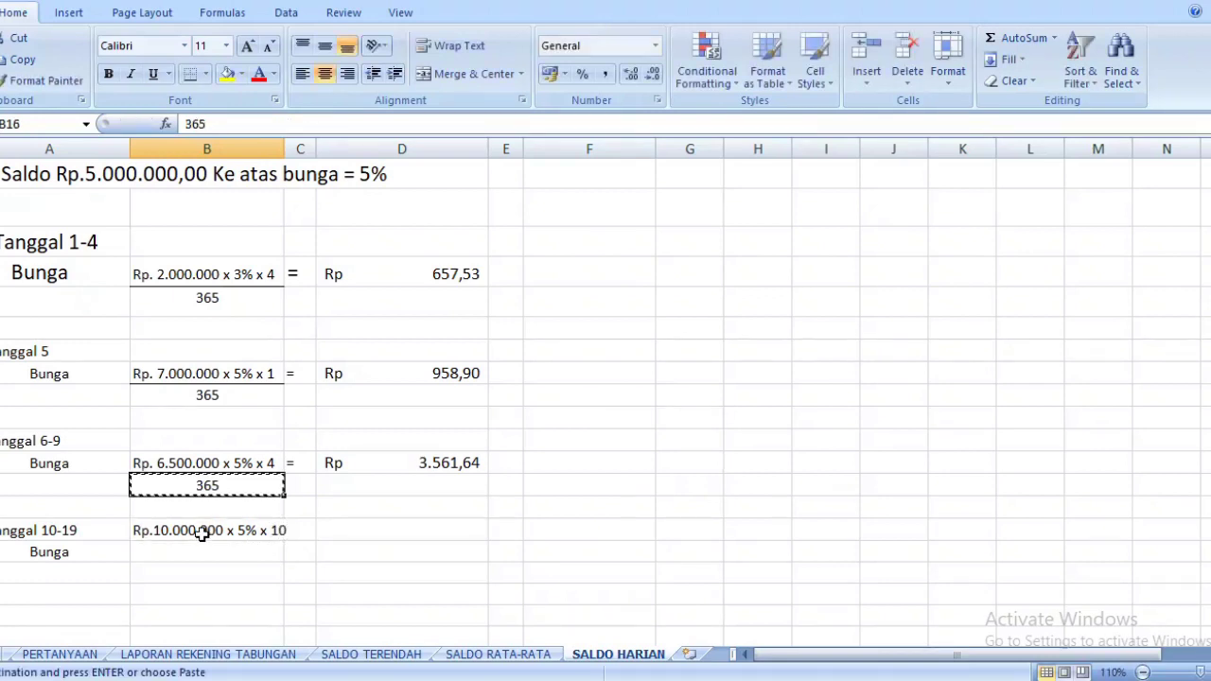
left_click(195, 547)
key("ctrl+v")
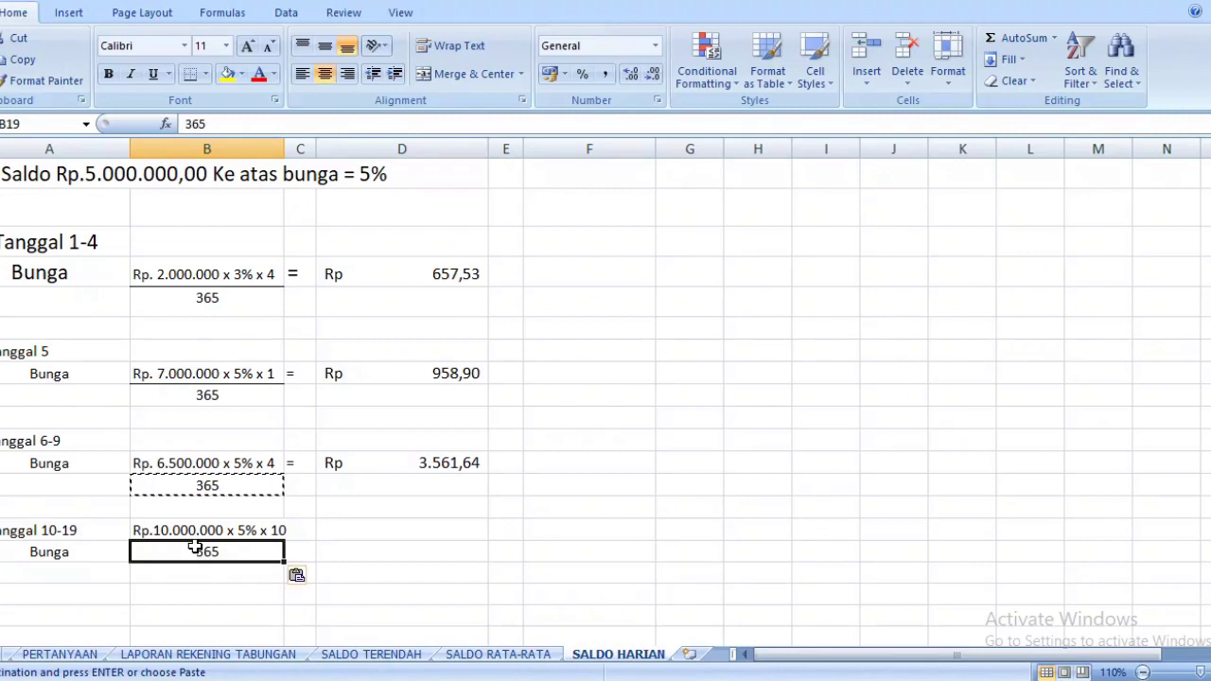
left_click(231, 530)
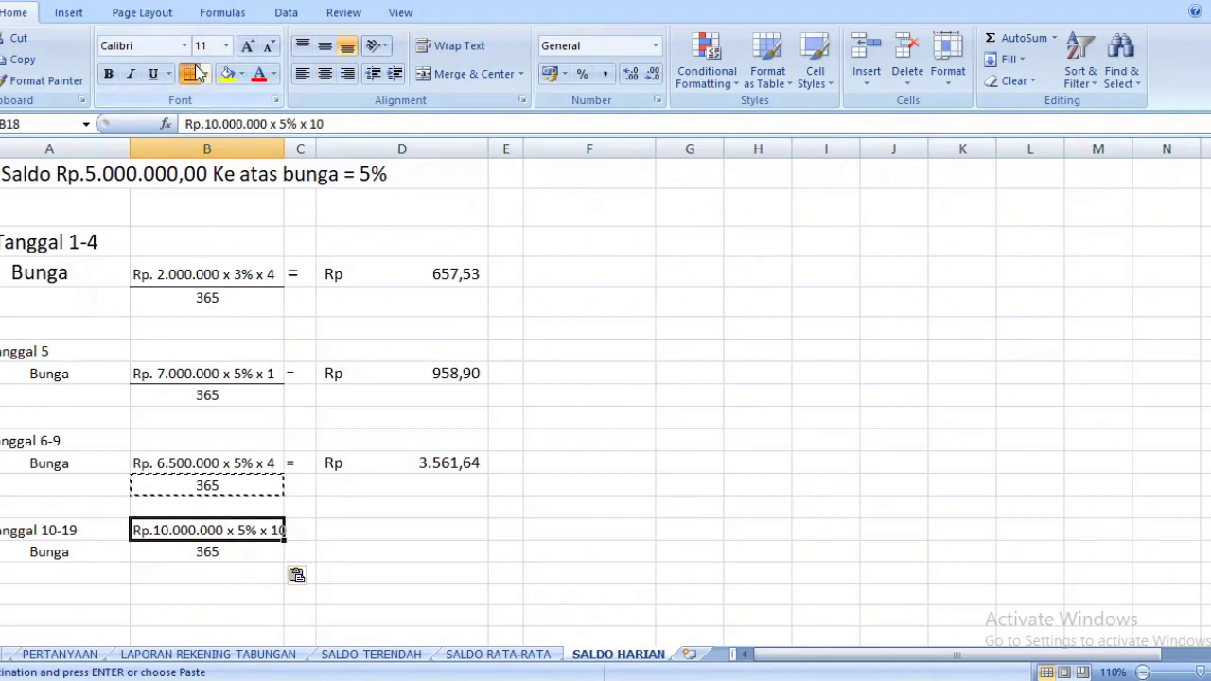
key("Escape")
Enter an equals sign in C18 and widen column B slightly to fit the Tanggal 10-19 numerator
left_click(306, 530)
type("=")
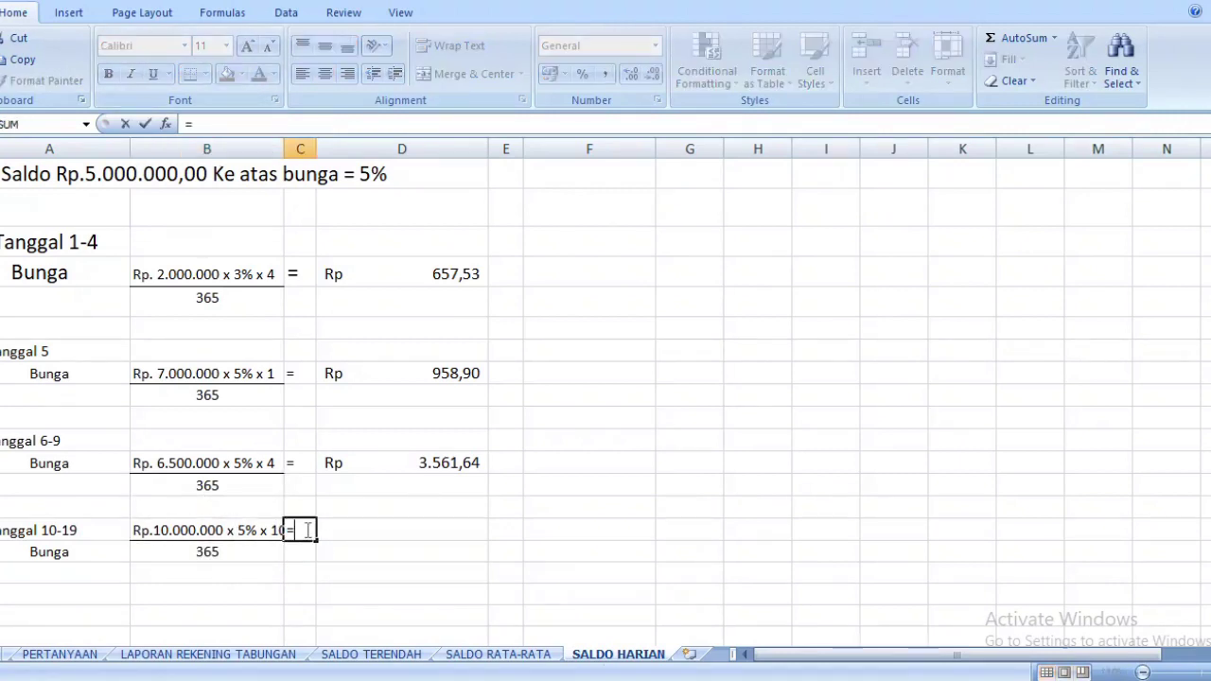
key("Tab")
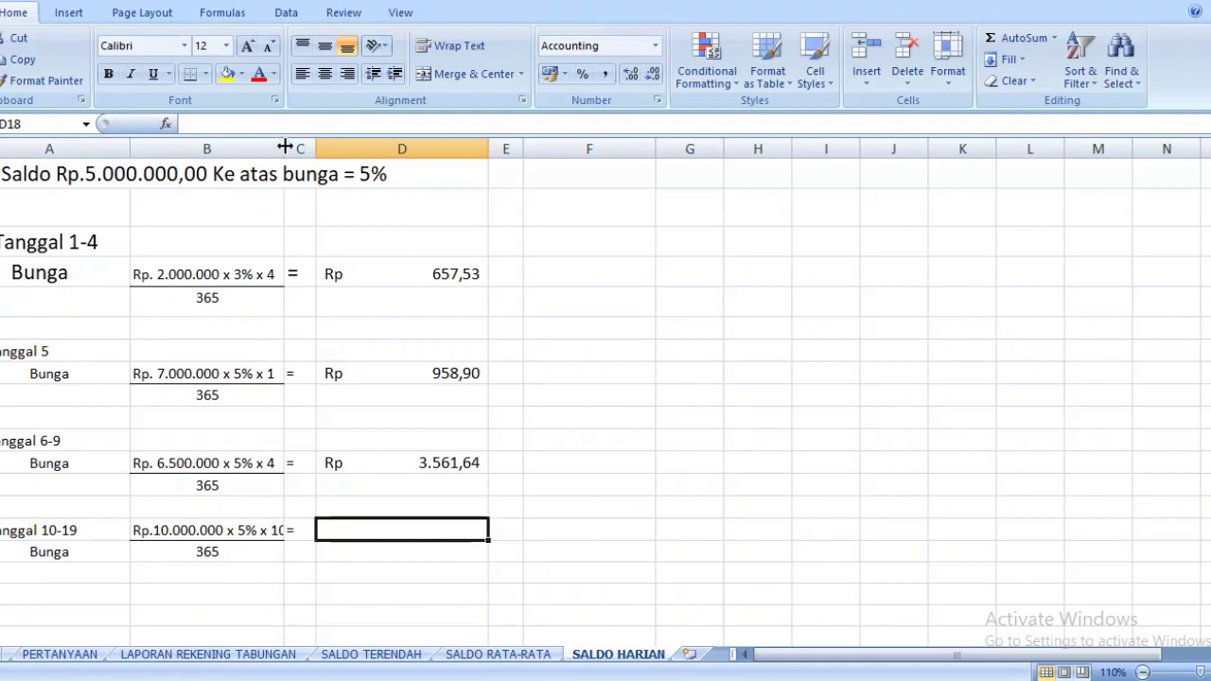
mouse_move(284, 148)
left_mouse_down()
mouse_move(314, 149)
mouse_move(295, 149)
left_mouse_up()
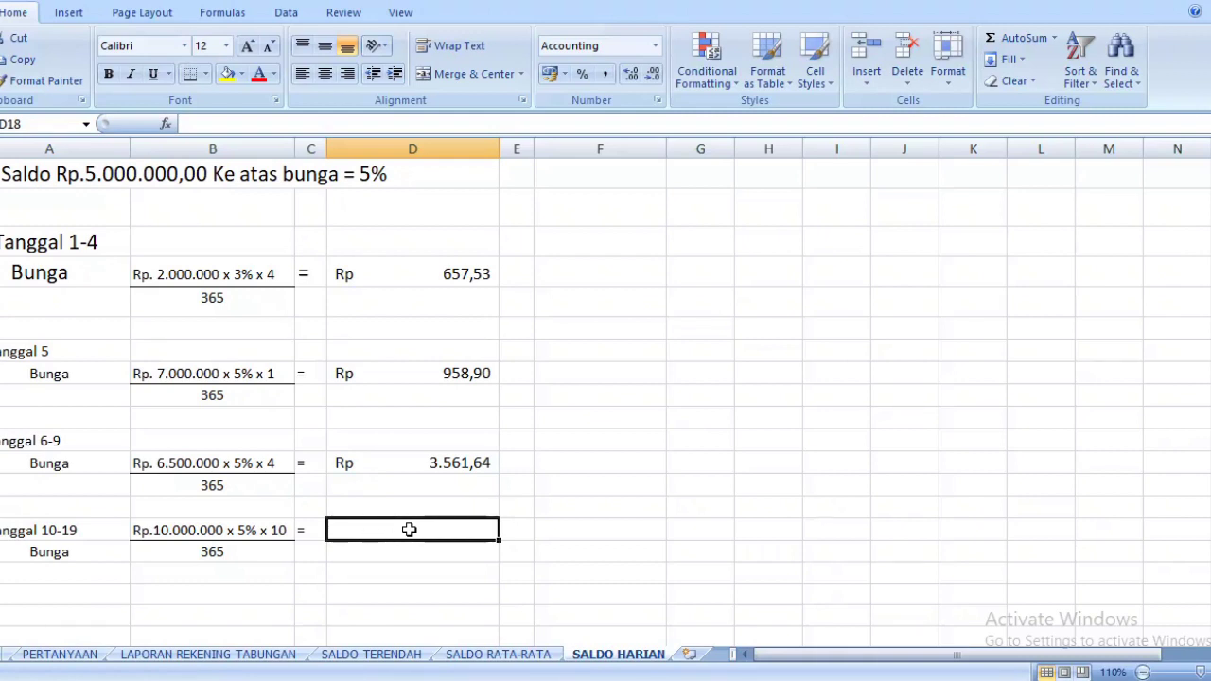
Place the Tanggal 10-19 numerator and divisor one row lower in B19:B20, and clear the old entries in B18 and C18
left_click_drag(248, 531, 227, 556)
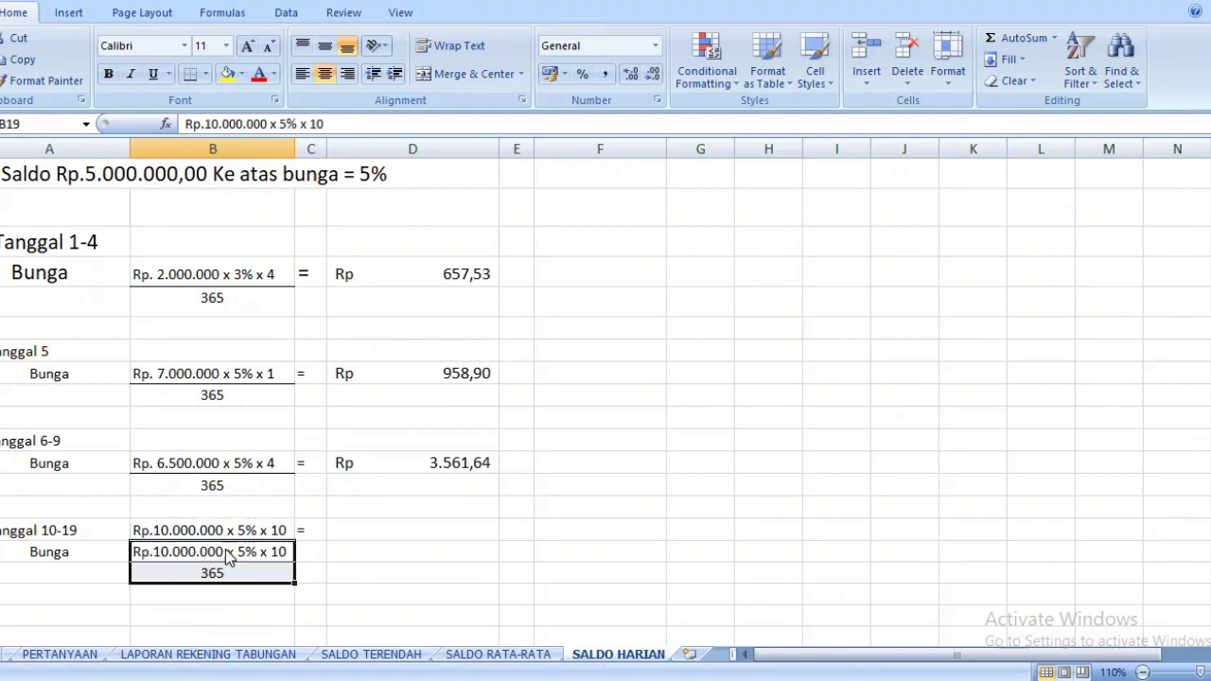
left_click(226, 530)
key("Delete")
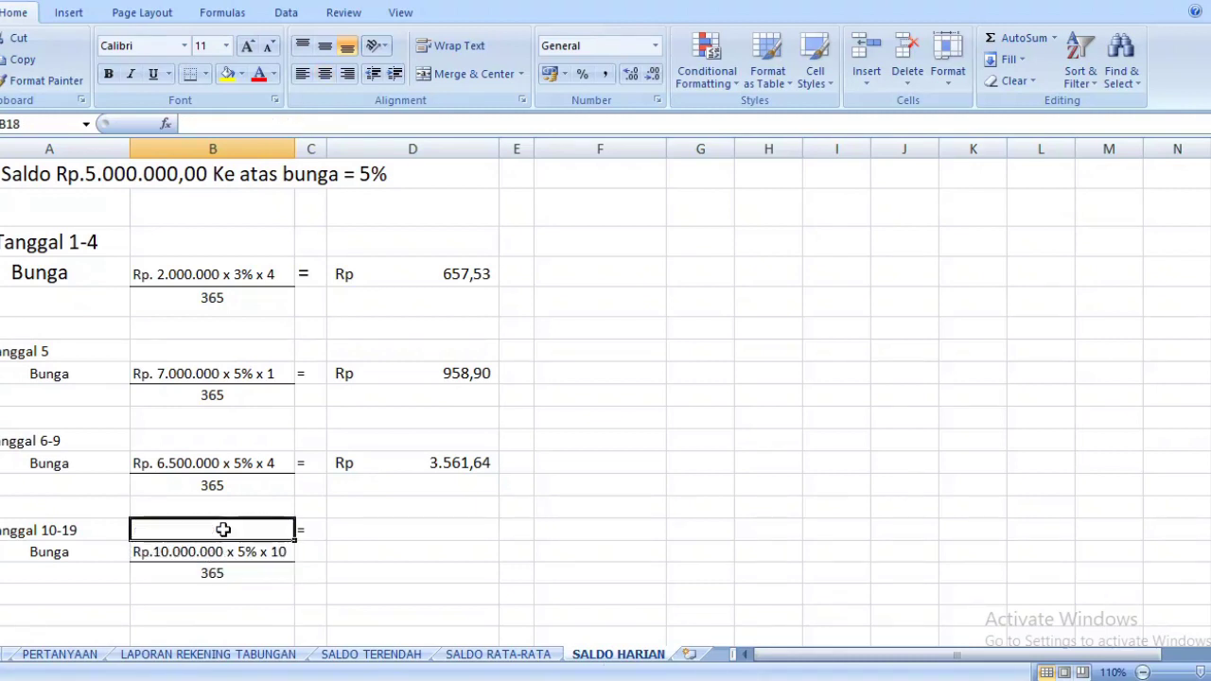
left_click(310, 530)
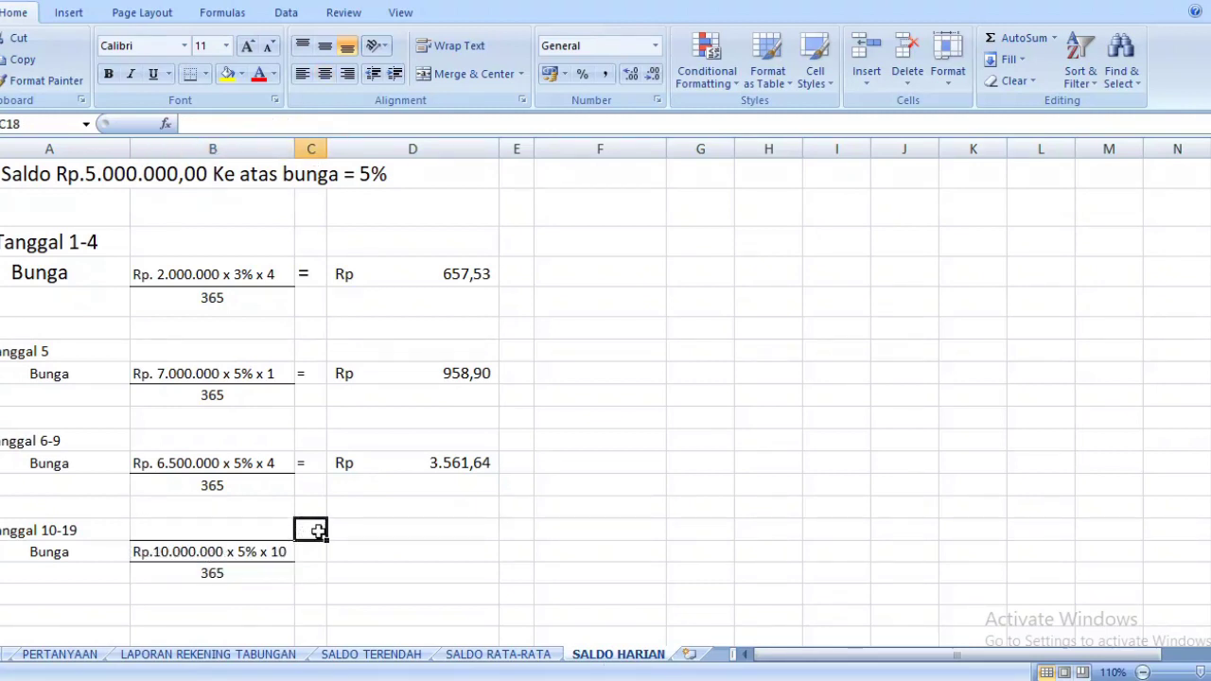
Remove the leftover border from the empty cell B18
left_click(279, 533)
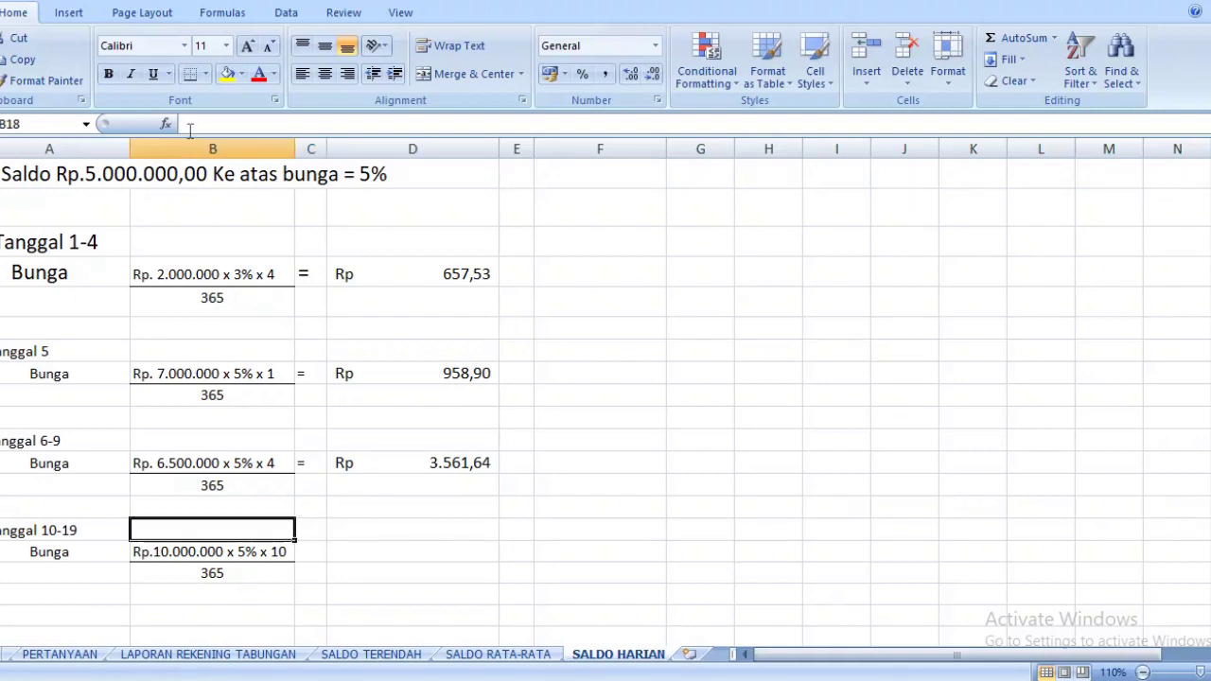
left_click(205, 76)
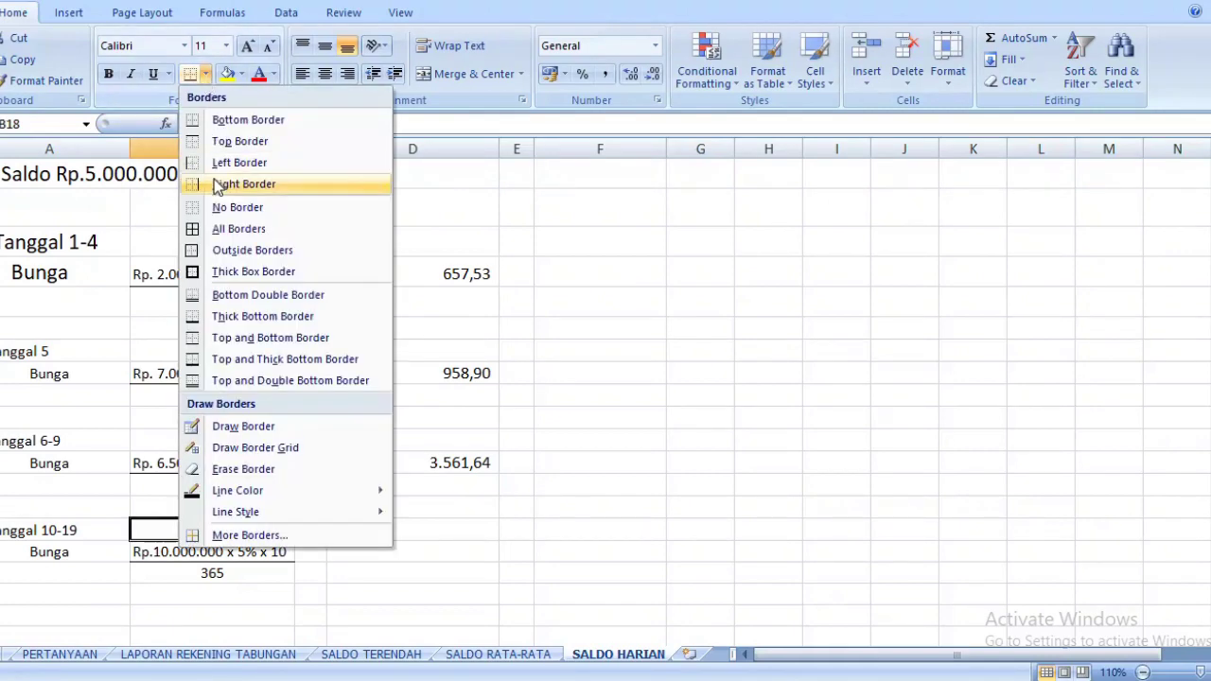
left_click(194, 203)
Enter an equals sign in C19 and the Tanggal 10-19 interest result 13698,63 in D19
left_click(461, 546)
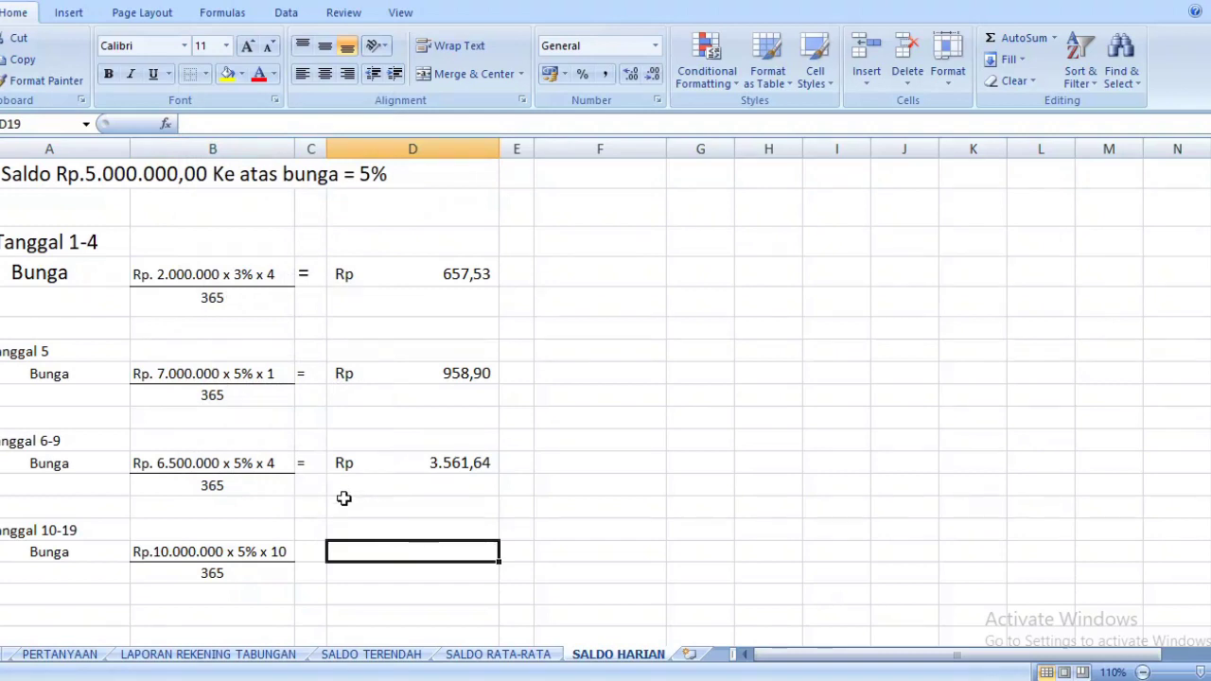
left_click(317, 551)
type("'=")
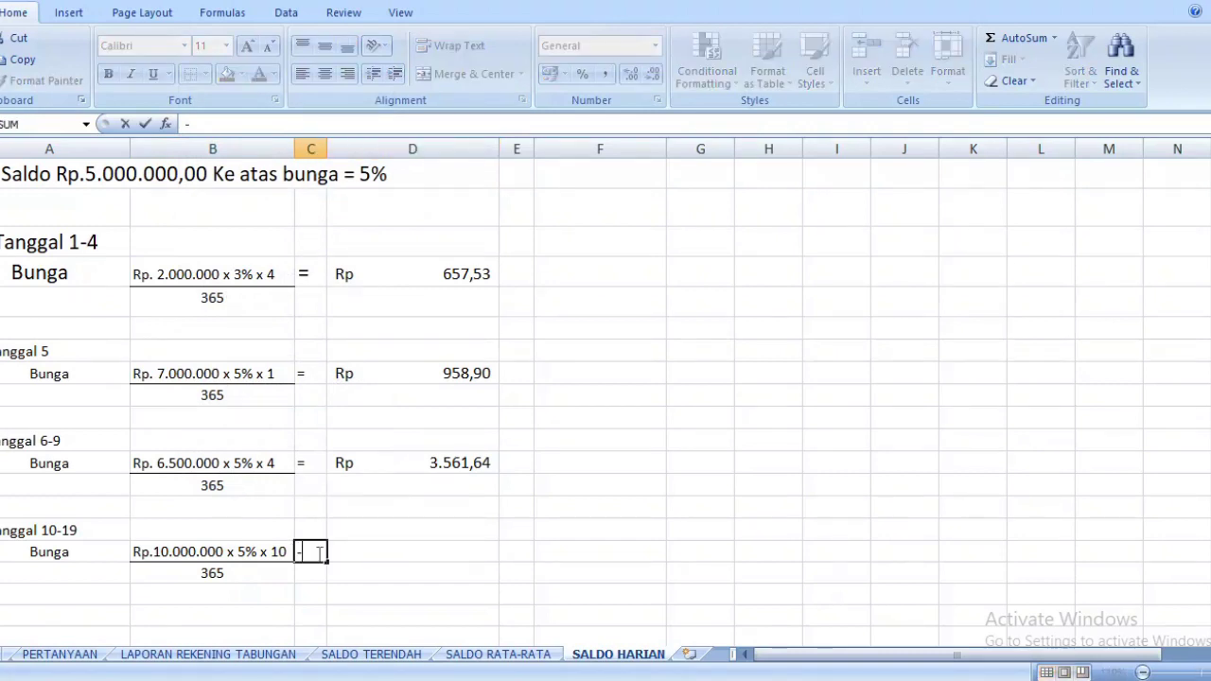
key("Tab")
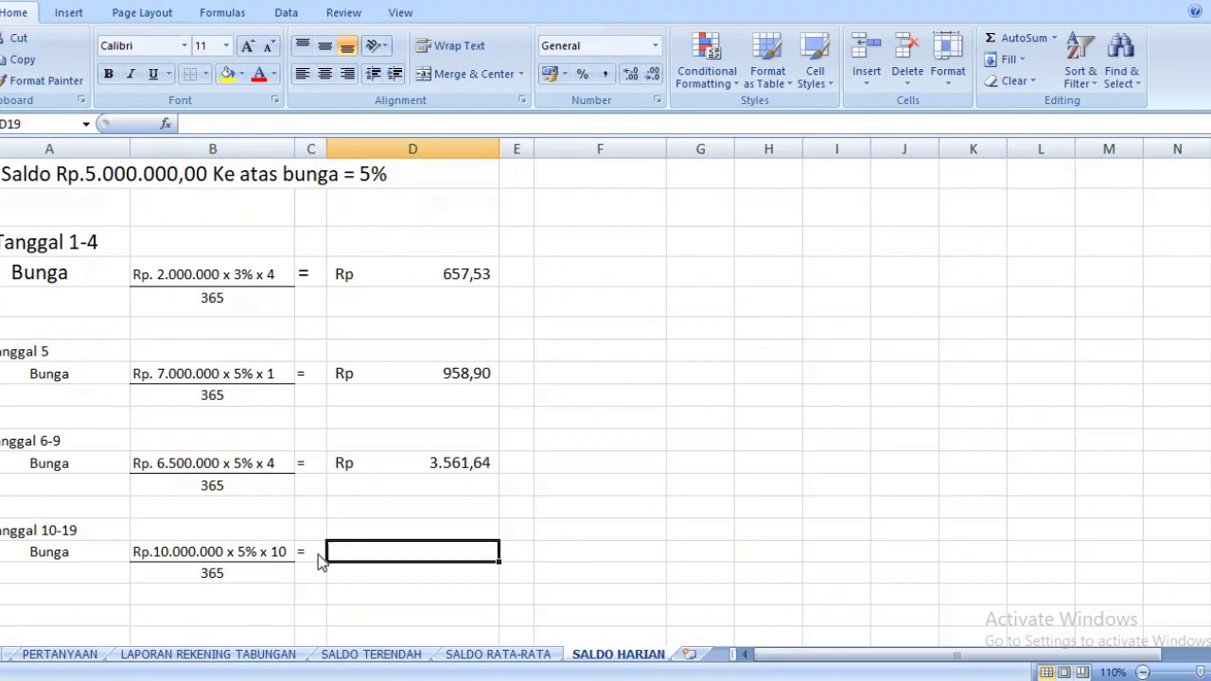
type("1")
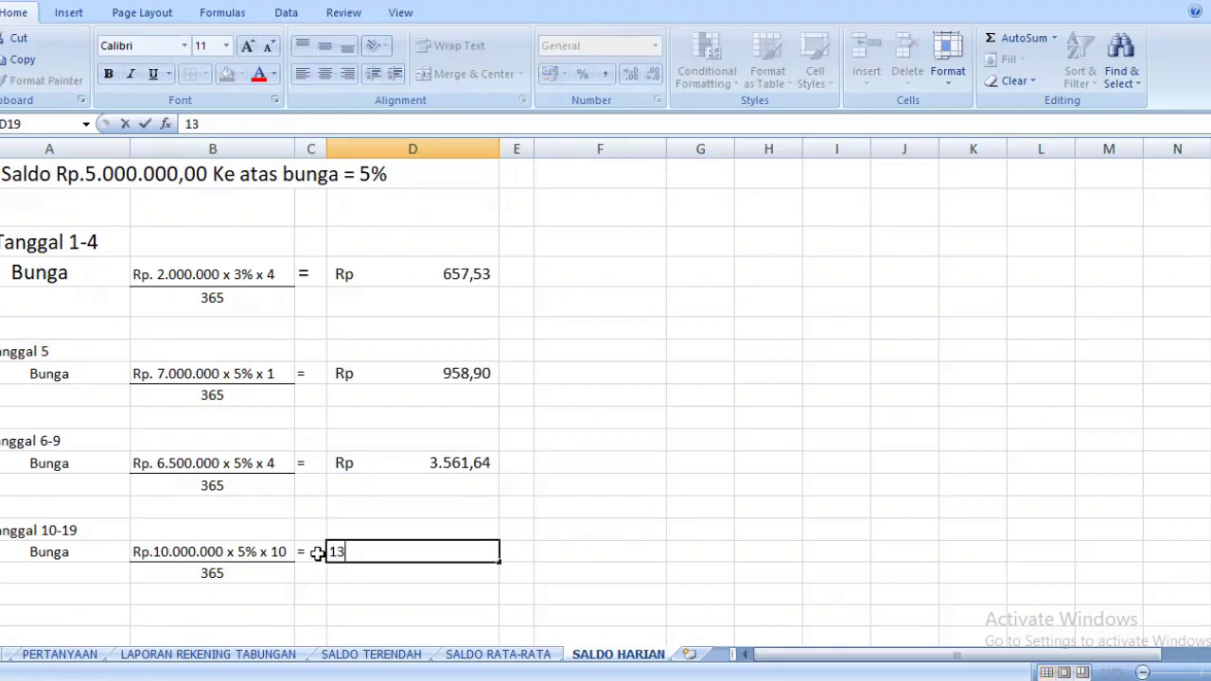
type("3698")
type(",63")
left_click(315, 568)
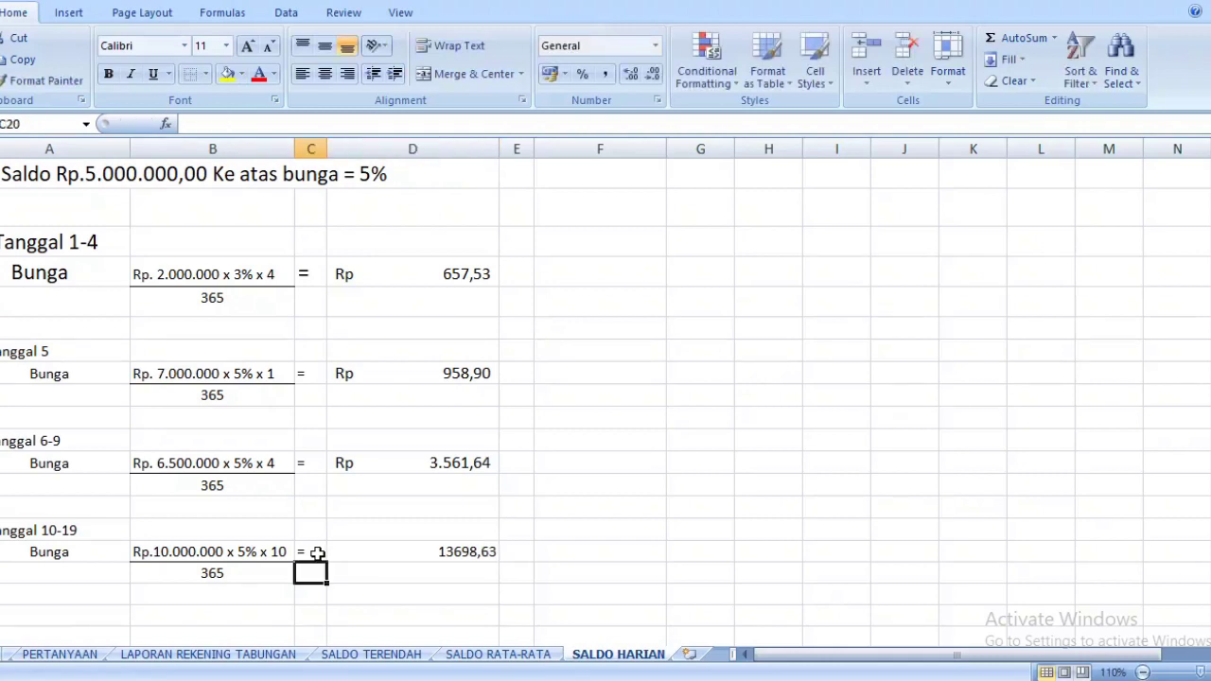
Apply the Rp accounting format of D15 to D19 and the cells below it, leaving their contents empty
left_click(425, 463)
key("ctrl+c")
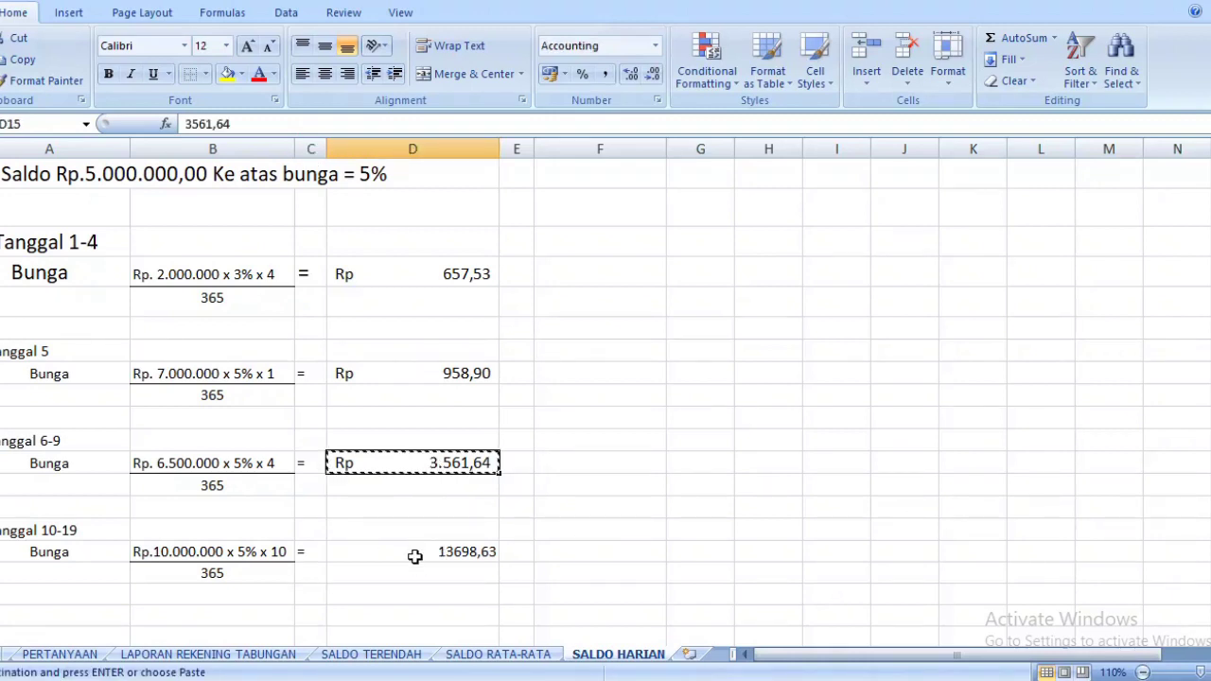
left_click_drag(413, 555, 417, 604)
key("ctrl+v")
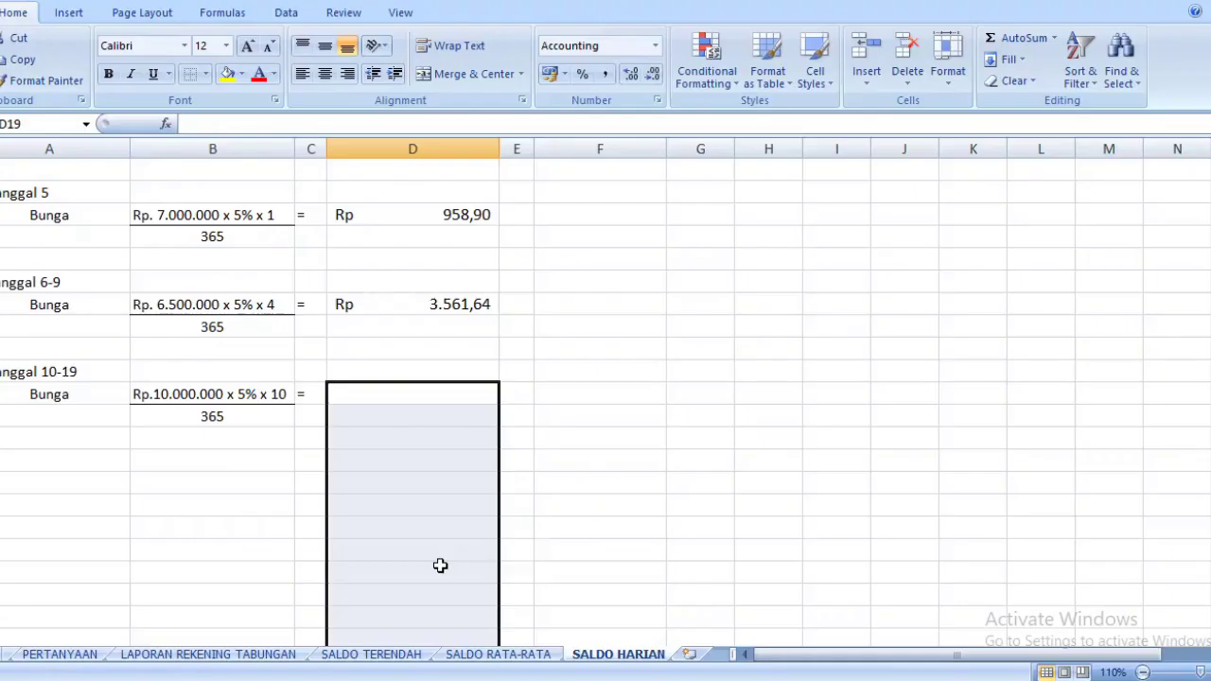
Re-enter the Tanggal 10-19 interest result 13698,63 in the formatted cell D19
left_click(385, 396)
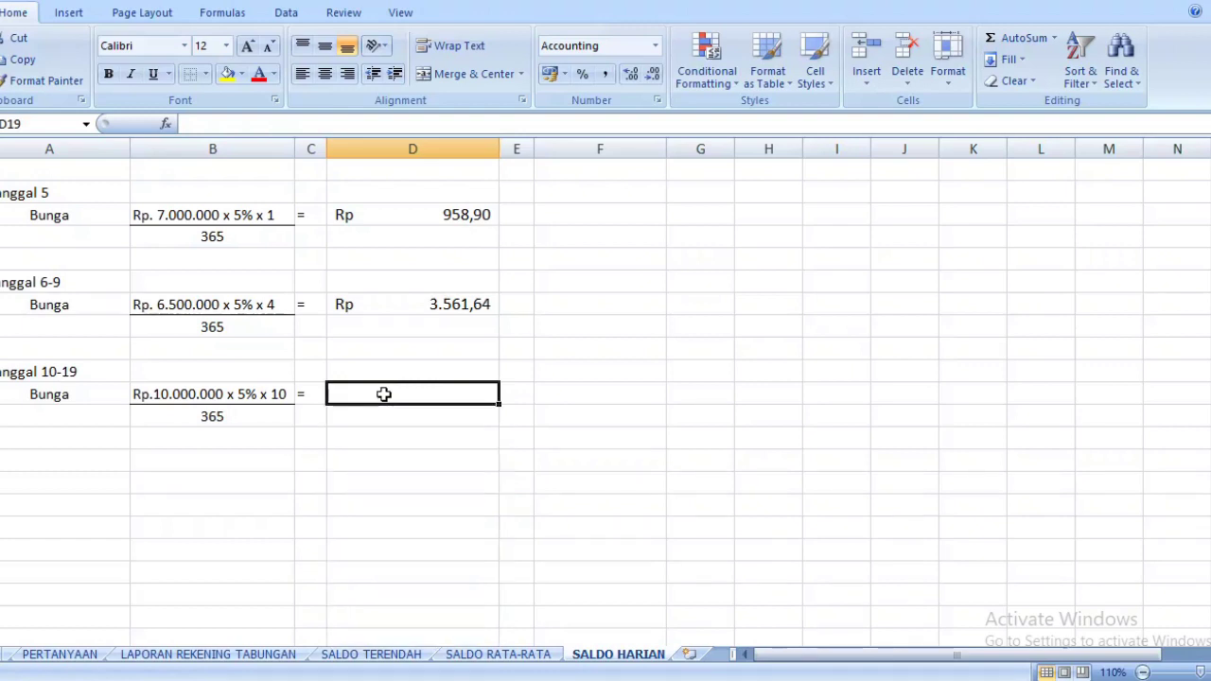
type("1")
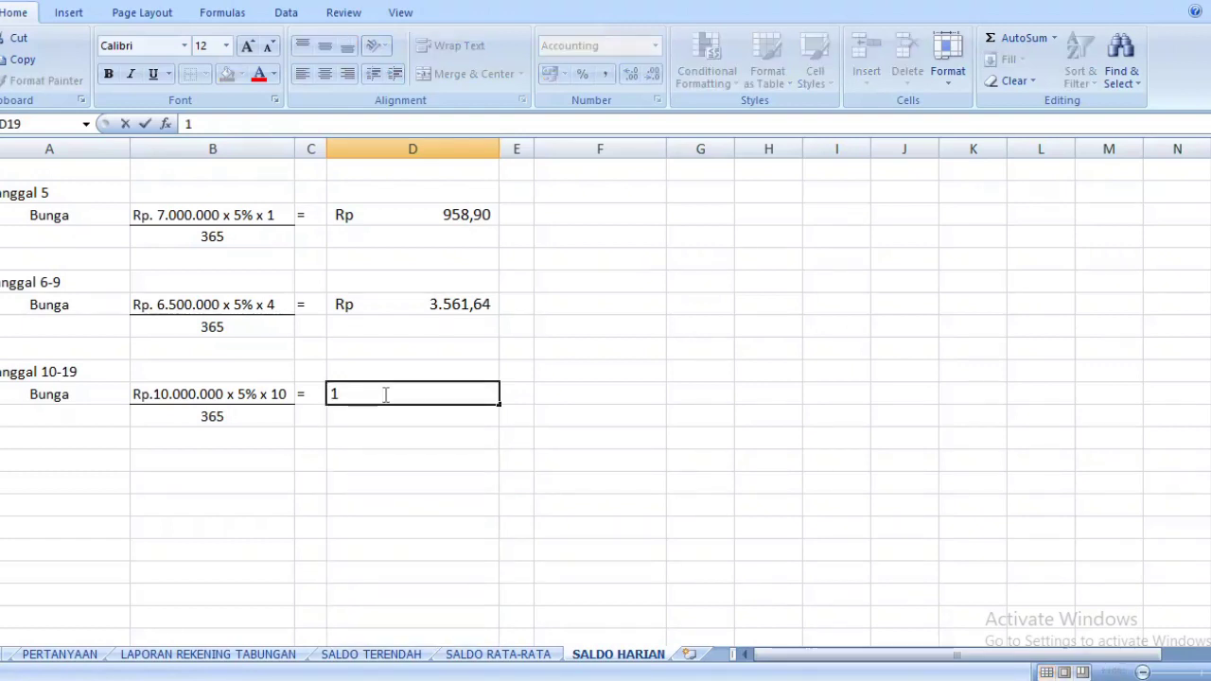
key("BackSpace")
type("13698")
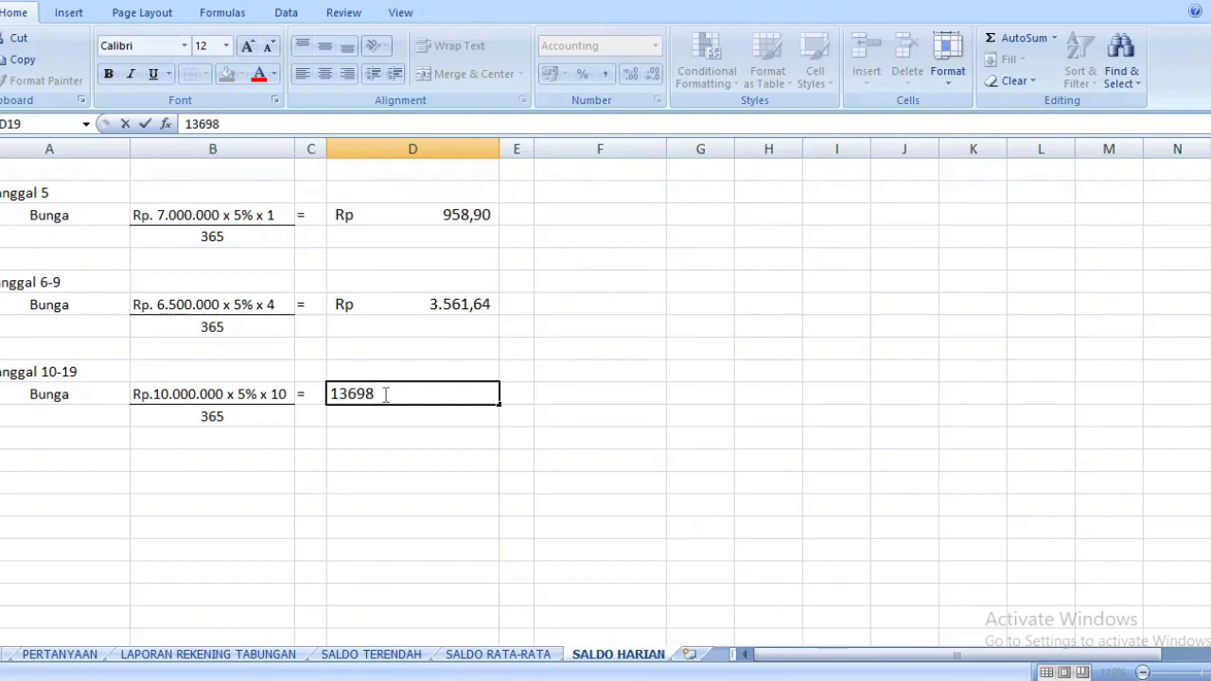
type(",63")
key("Return")
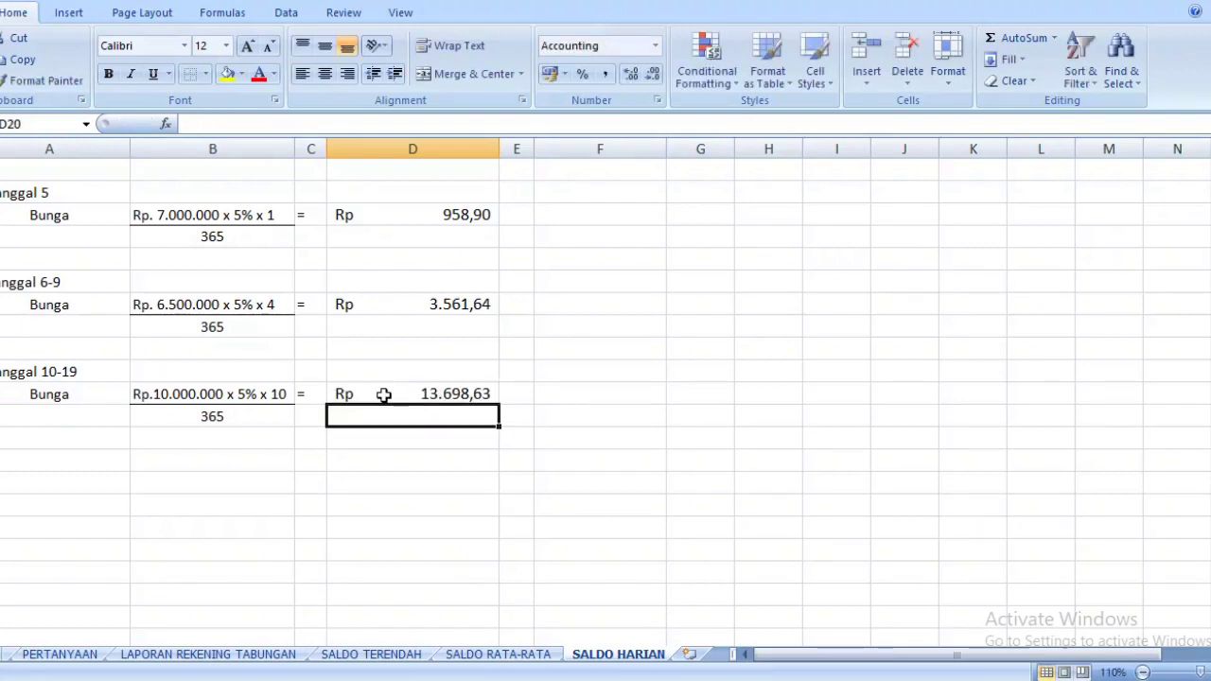
Enter the heading "e. Tanggal 20-24" in A22 for the next date range
left_click(11, 457)
type("e. T")
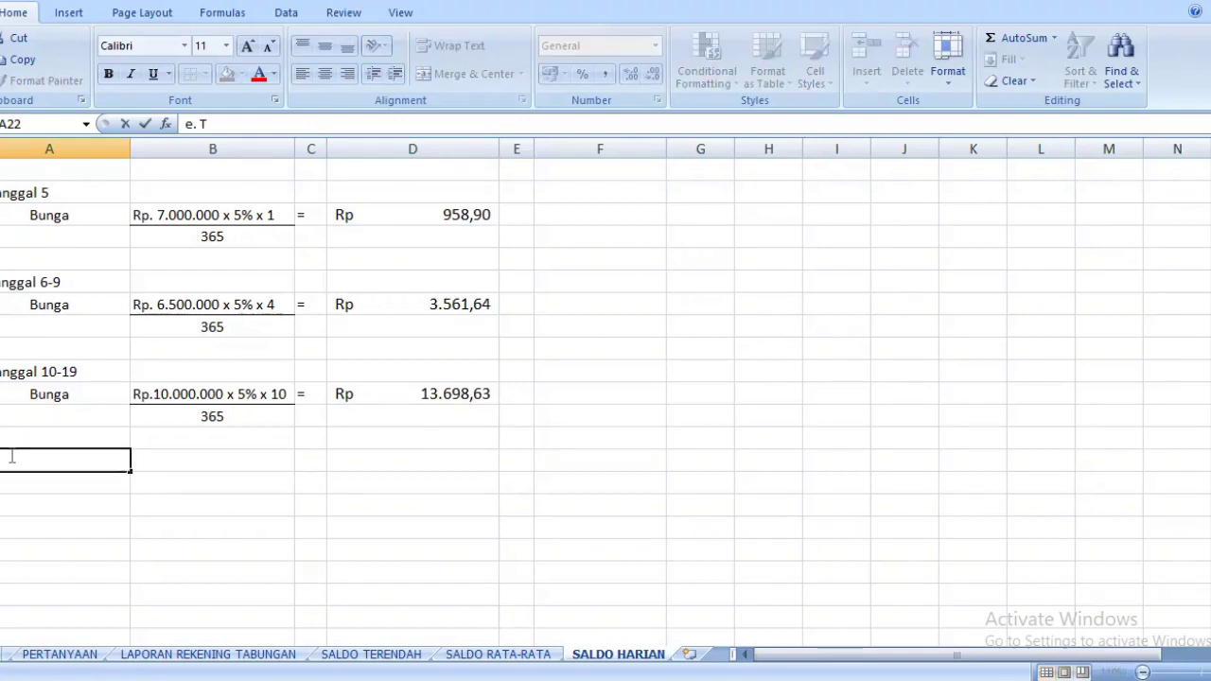
type("anggal")
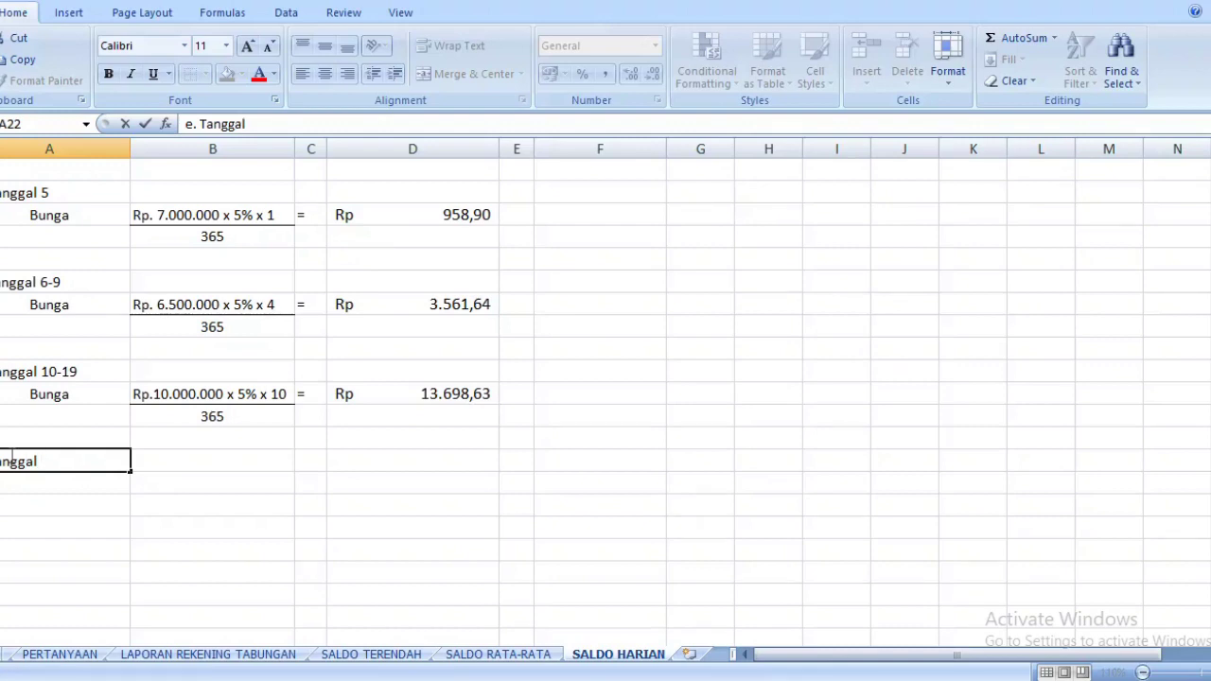
type(" 20-24")
left_click(62, 396)
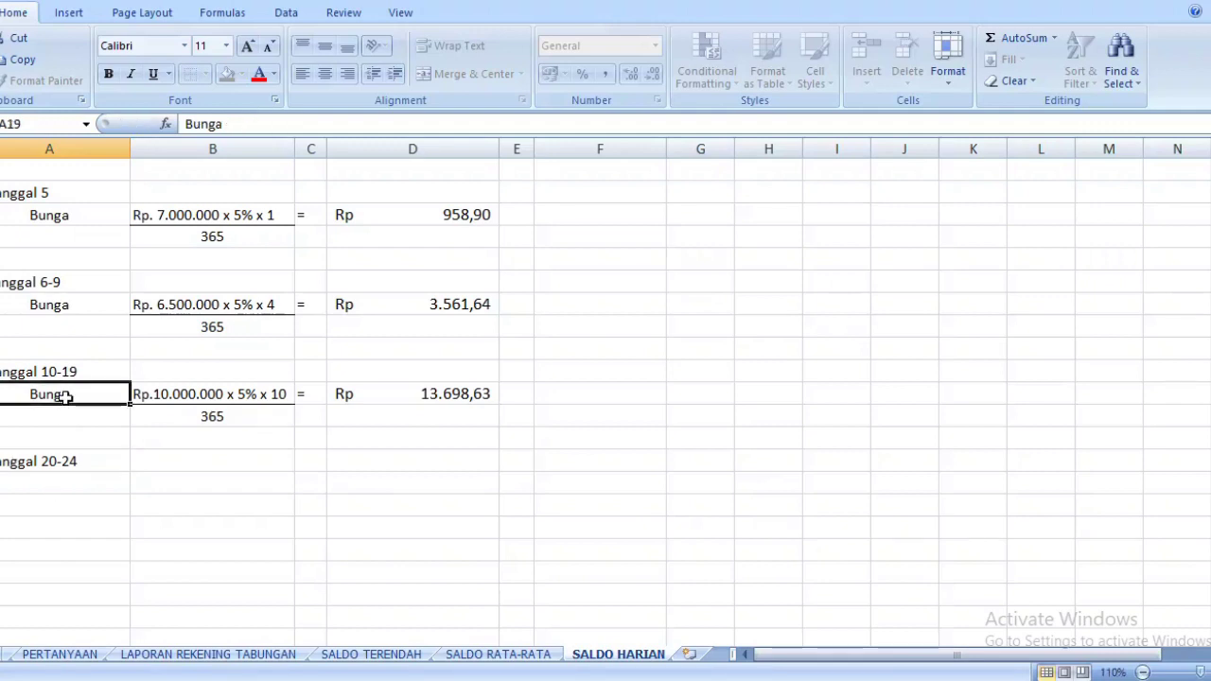
Copy the Bunga label from A19 to A23 and enter the numerator "Rp. 9.000.000 x 5% x 5" in B23
key("ctrl+c")
left_click(113, 483)
key("ctrl+v")
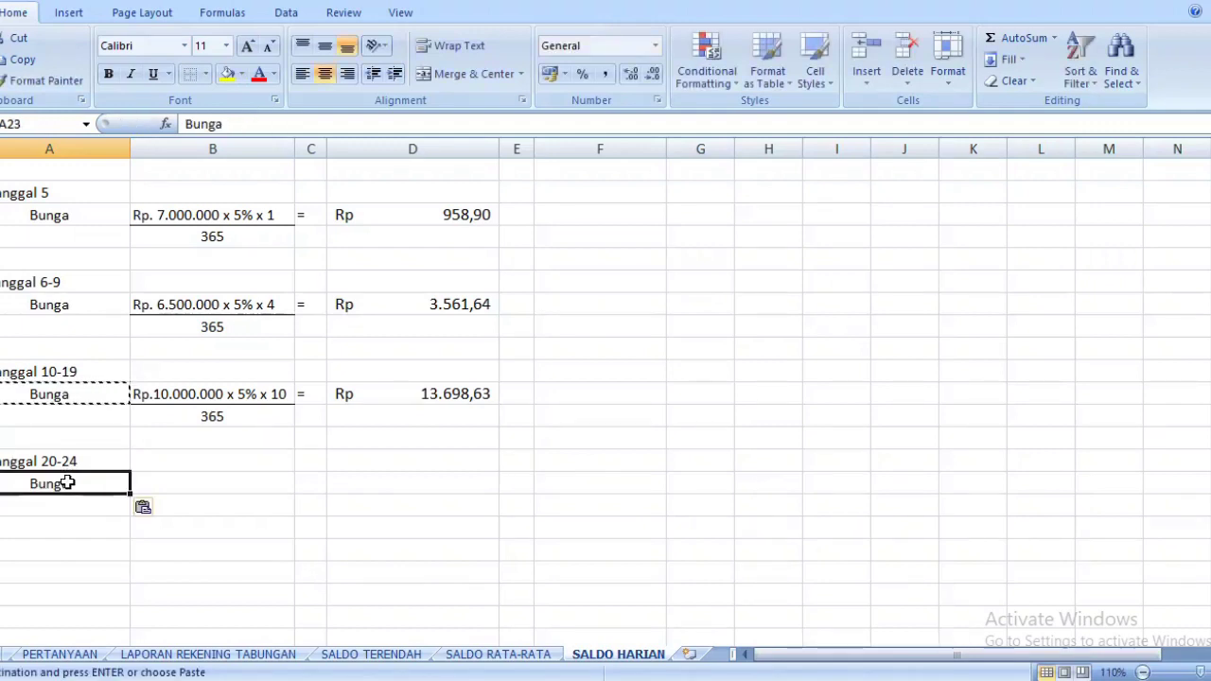
left_click(189, 482)
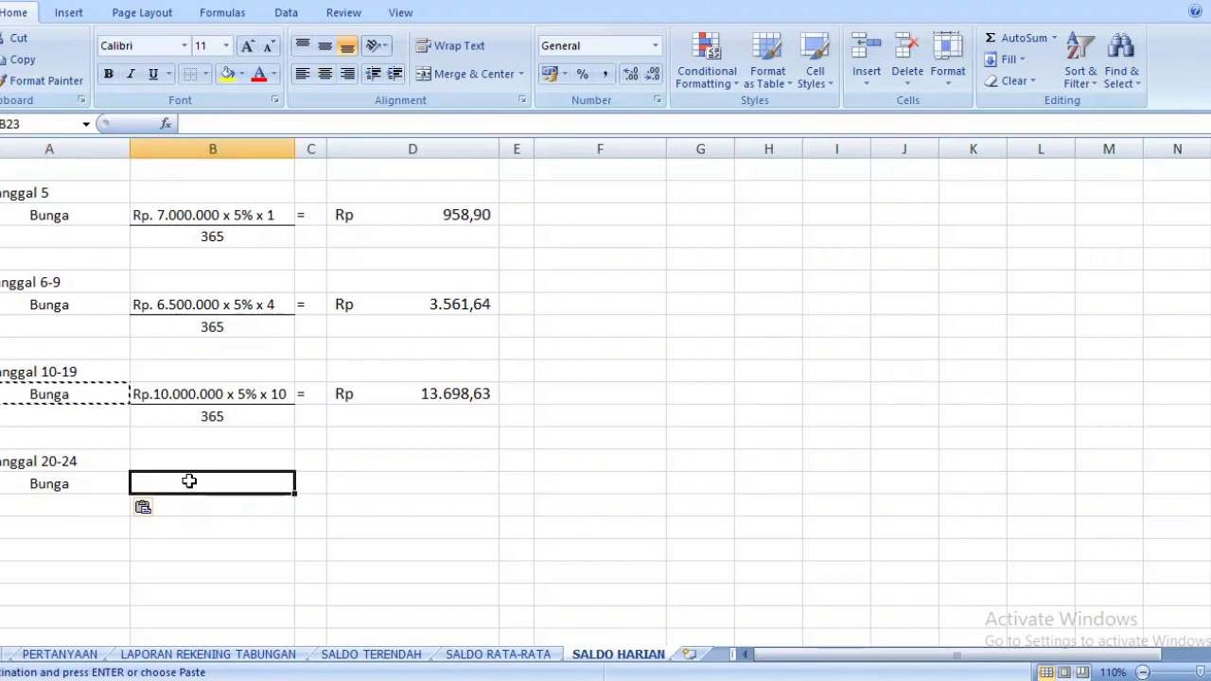
type("Rp")
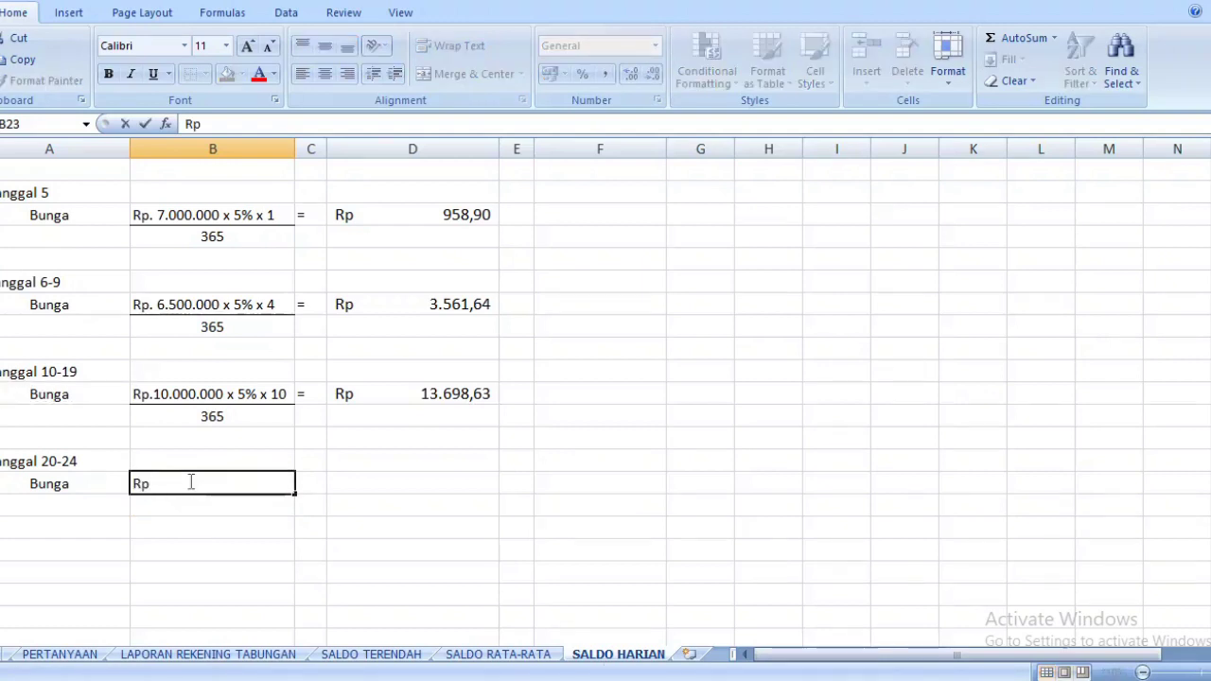
type(". 9.000")
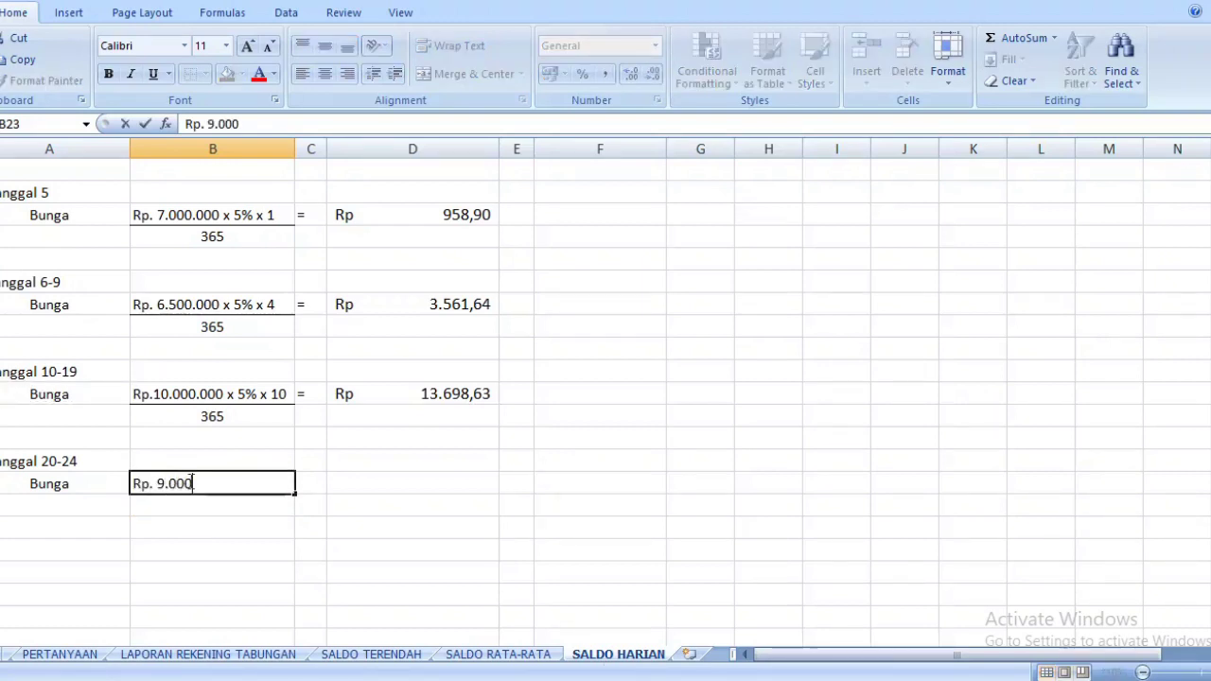
type(".000 x ")
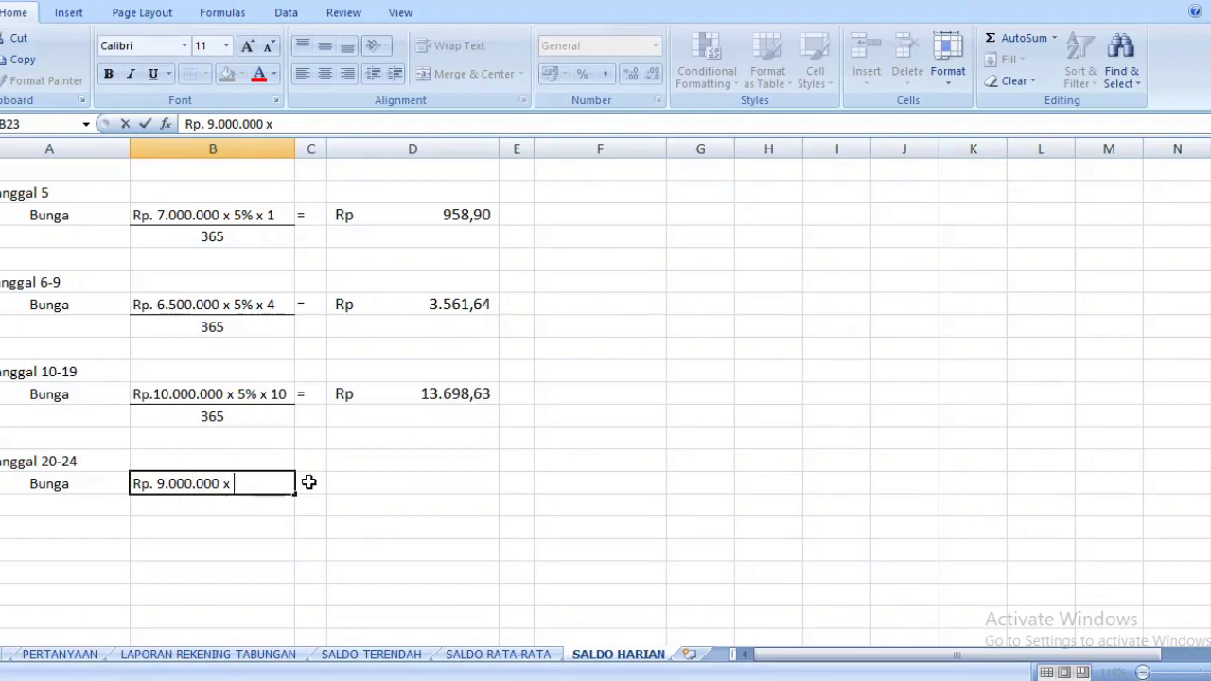
type("5% x")
type("5")
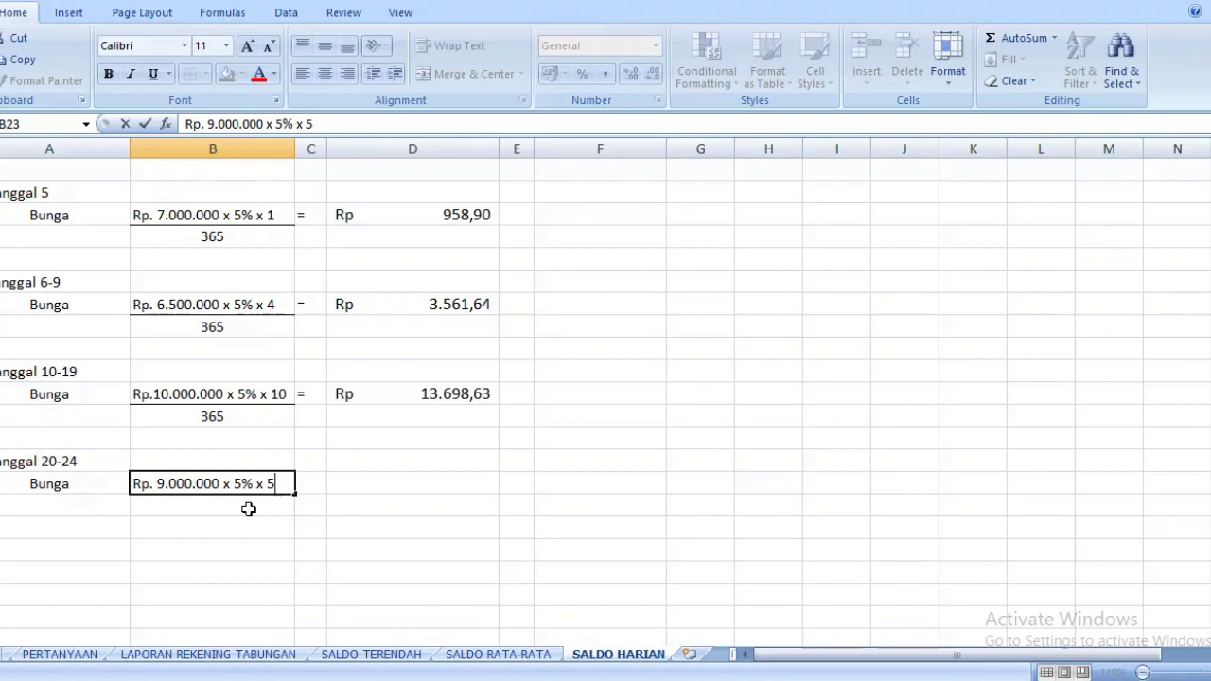
Copy the divisor 365 from B20 to B24 and align it to the top of its cell
left_click(192, 416)
key("ctrl+c")
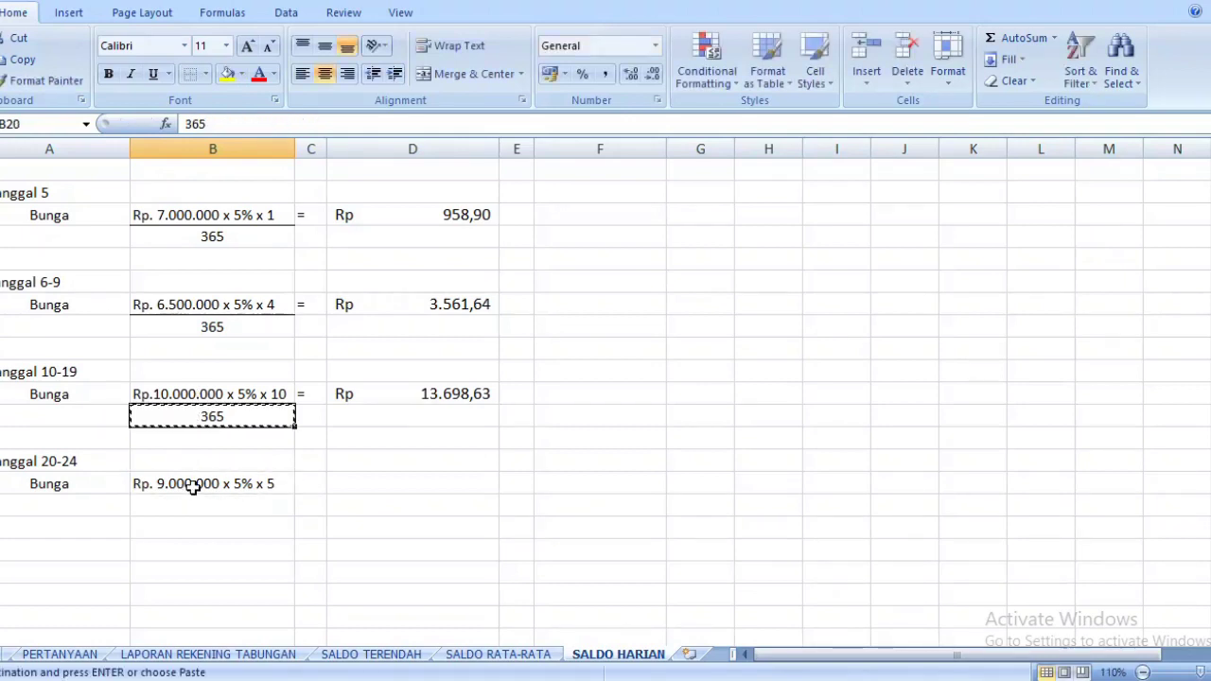
left_click(186, 505)
key("ctrl+v")
left_click(201, 484)
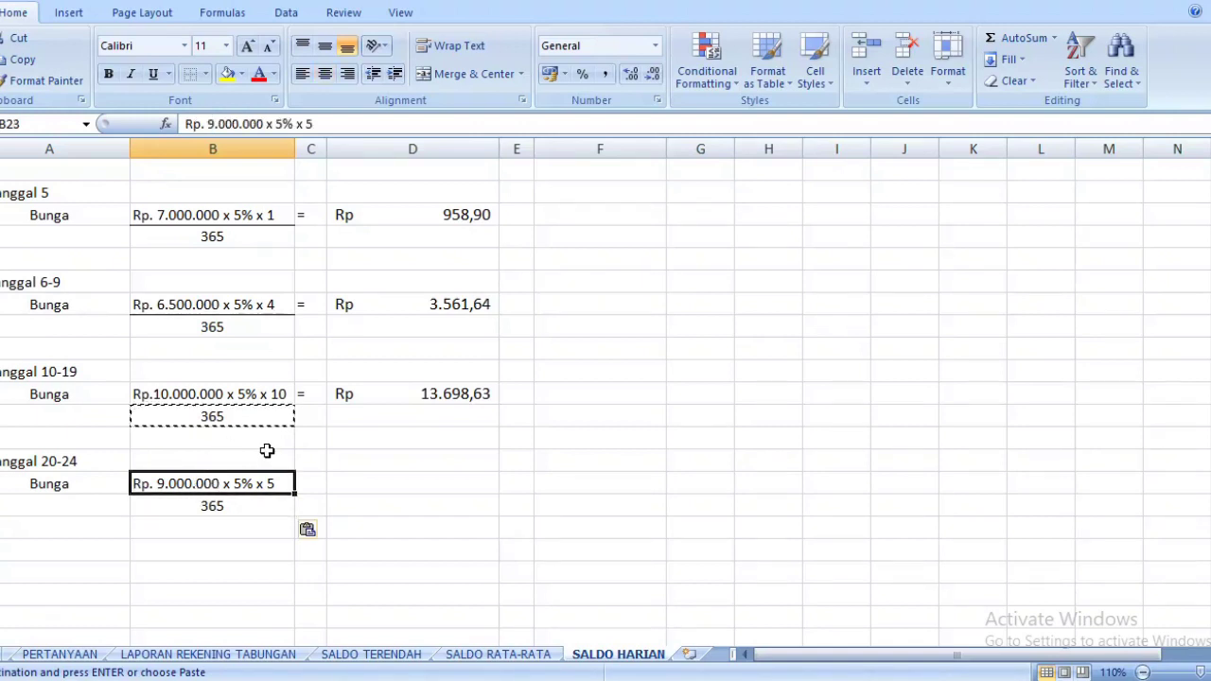
left_click(208, 504)
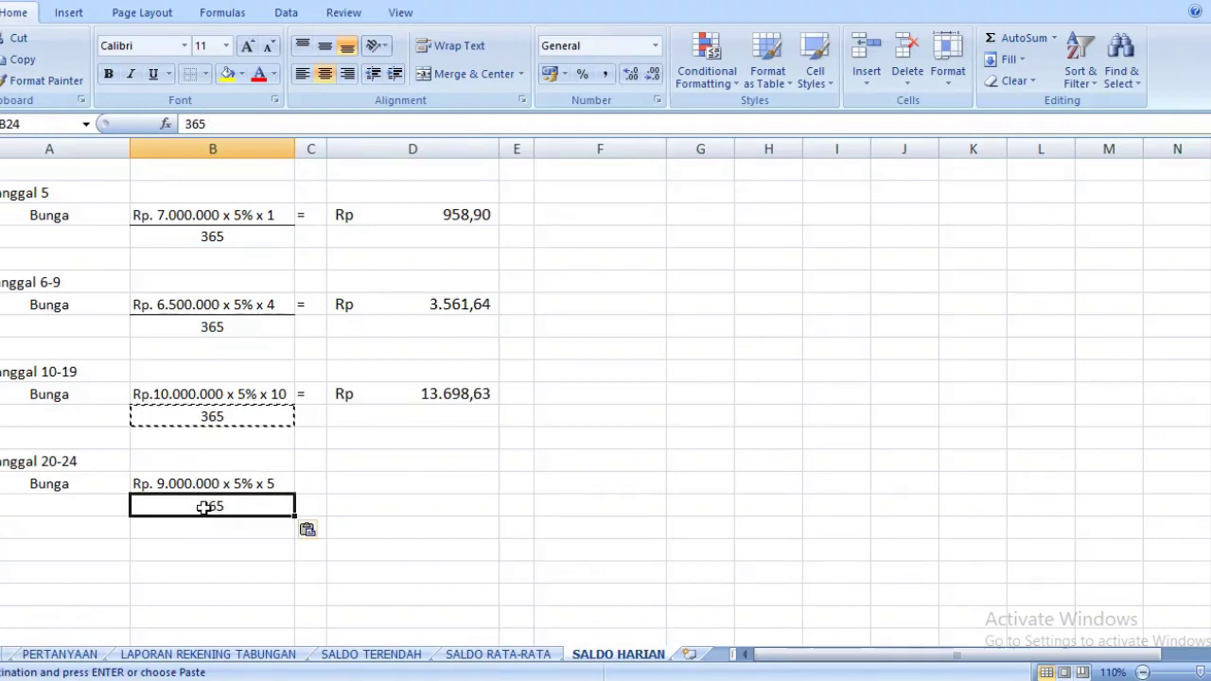
left_click(301, 45)
Underline the text of the Tanggal 20-24 numerator in B23
left_click(238, 481)
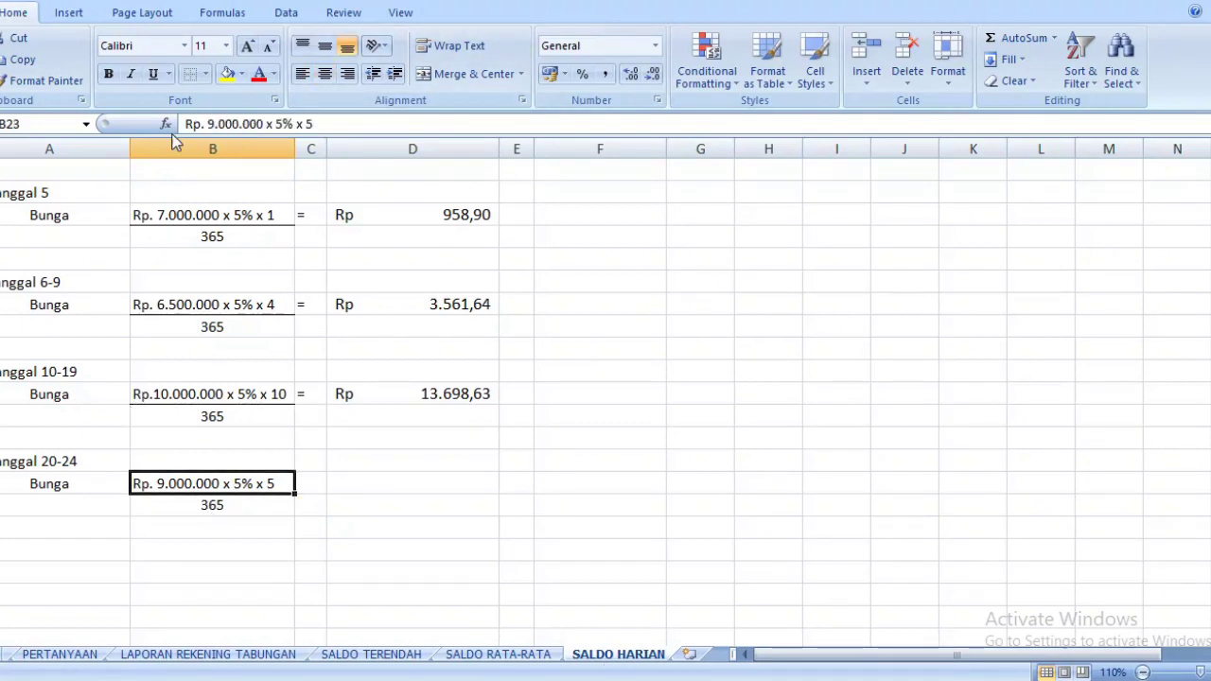
left_click(154, 74)
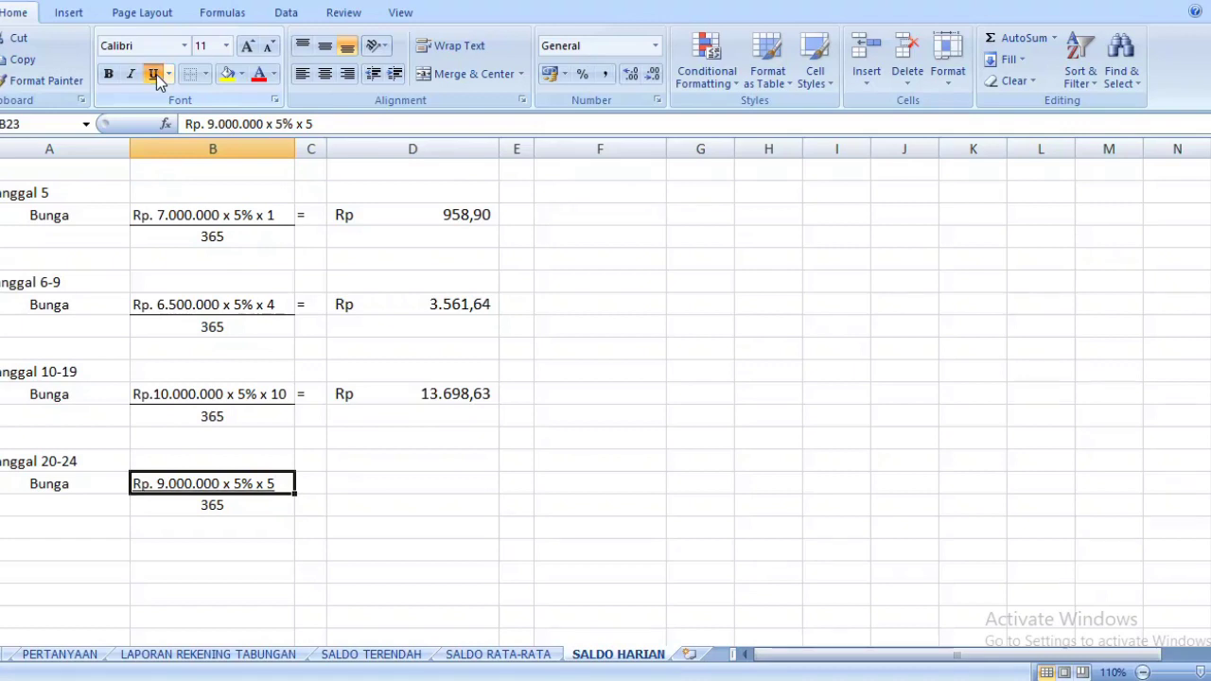
left_click(374, 499)
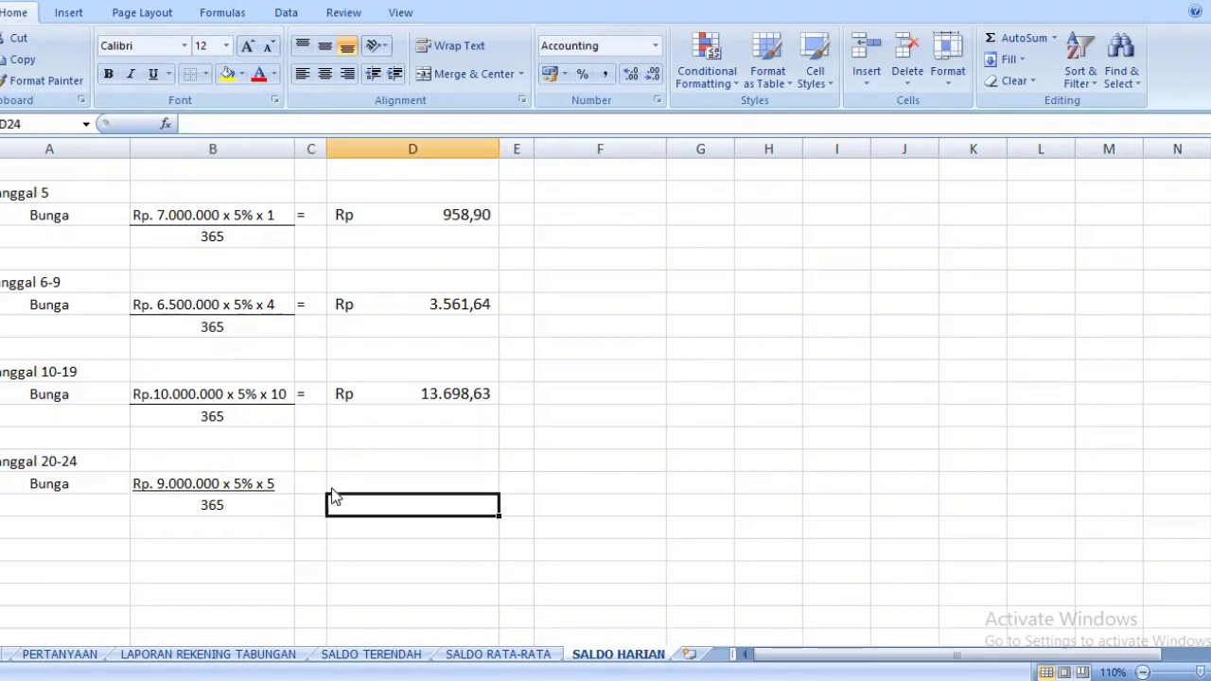
Give the numerator cell B23 a bottom border as the fraction line and remove the underline from its text
left_click(274, 483)
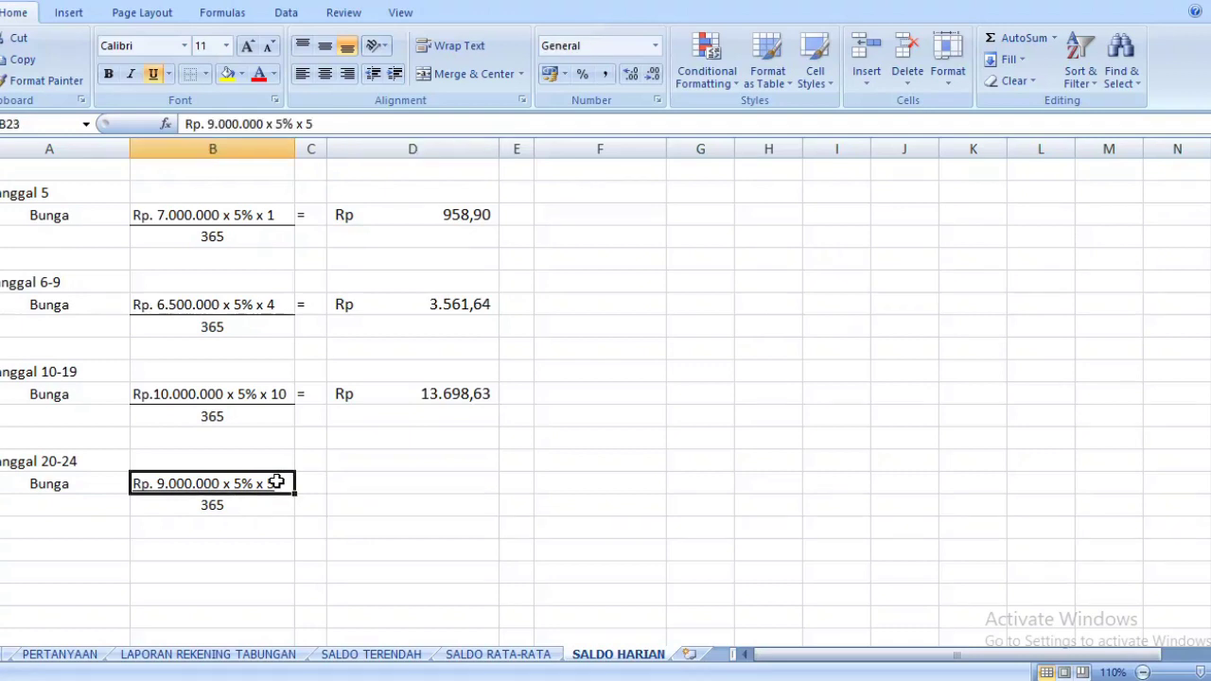
left_click(206, 75)
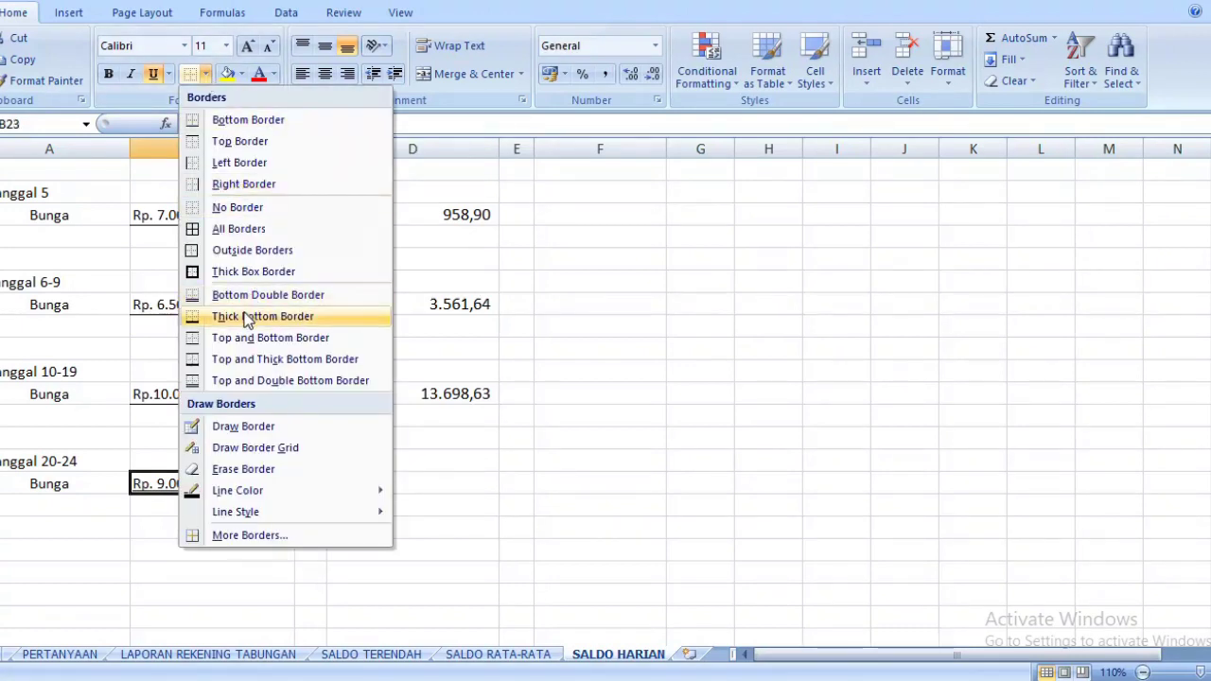
left_click(272, 120)
left_click(335, 483)
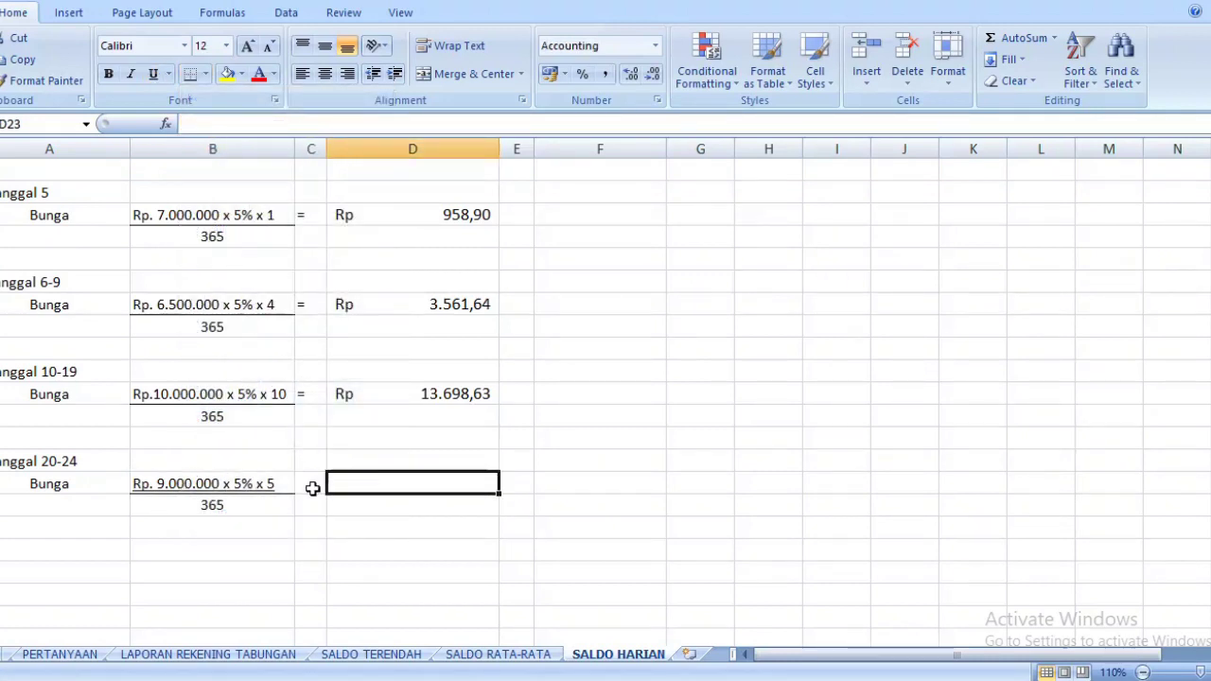
left_click(242, 485)
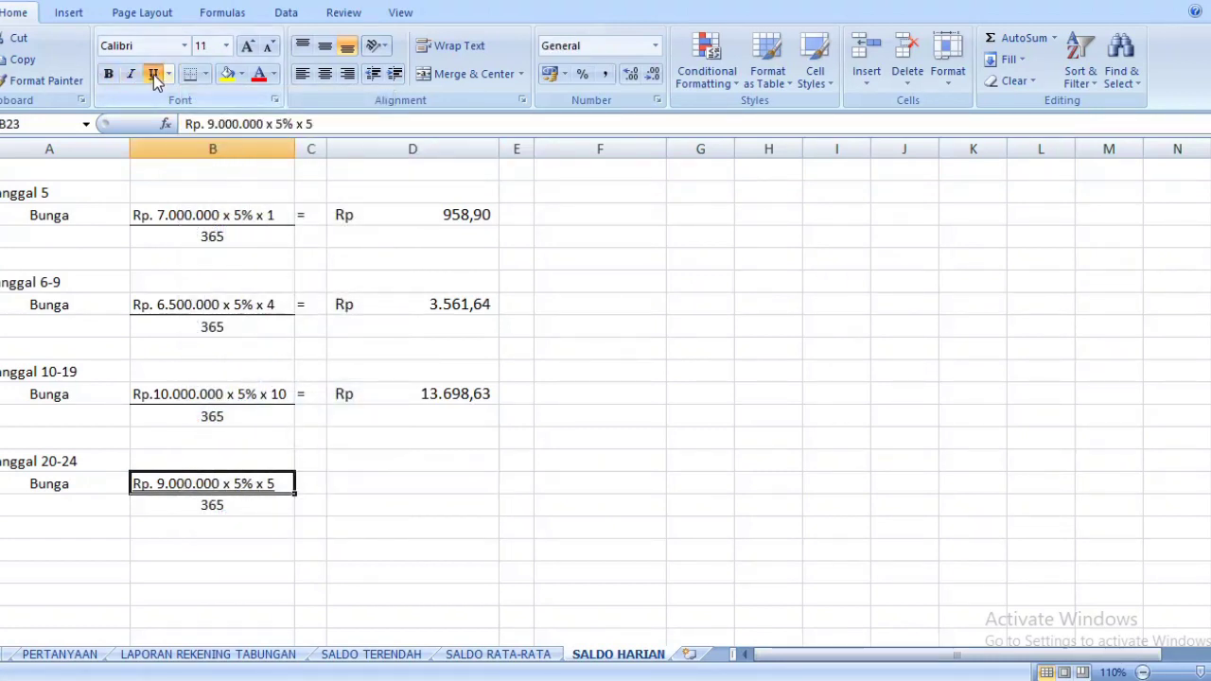
Enter an equals sign in C23 and the Tanggal 20-24 interest result 6164,38 in D23
left_click(310, 478)
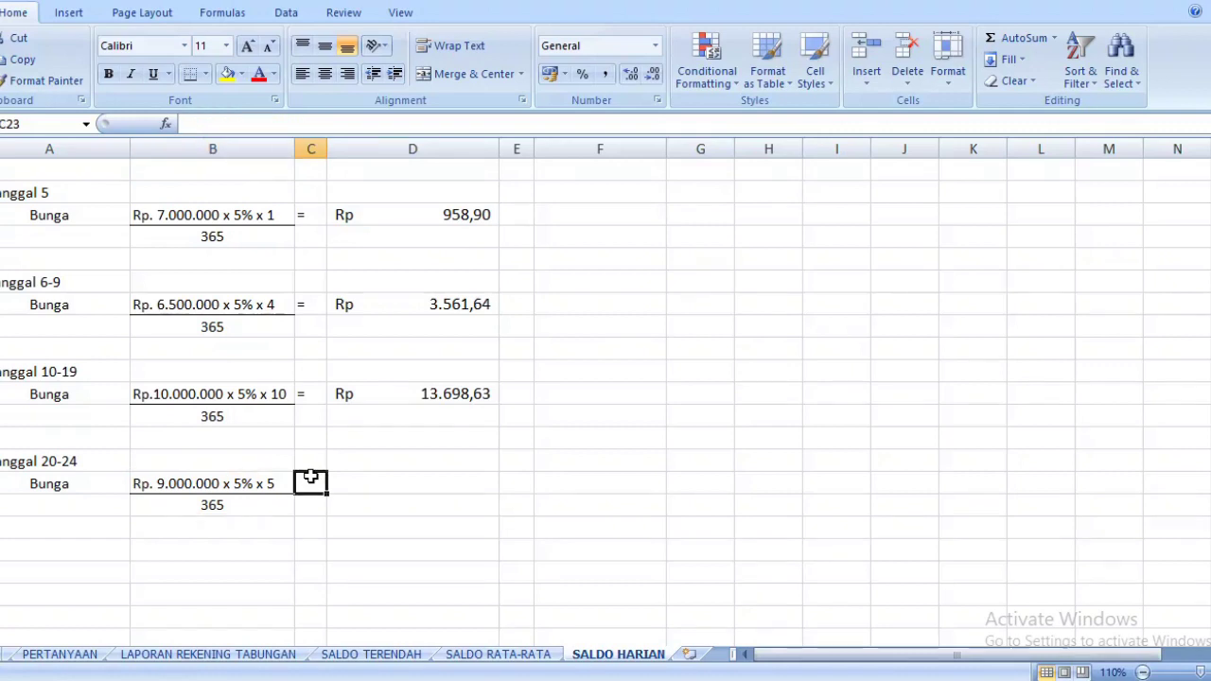
type("=")
key("Tab")
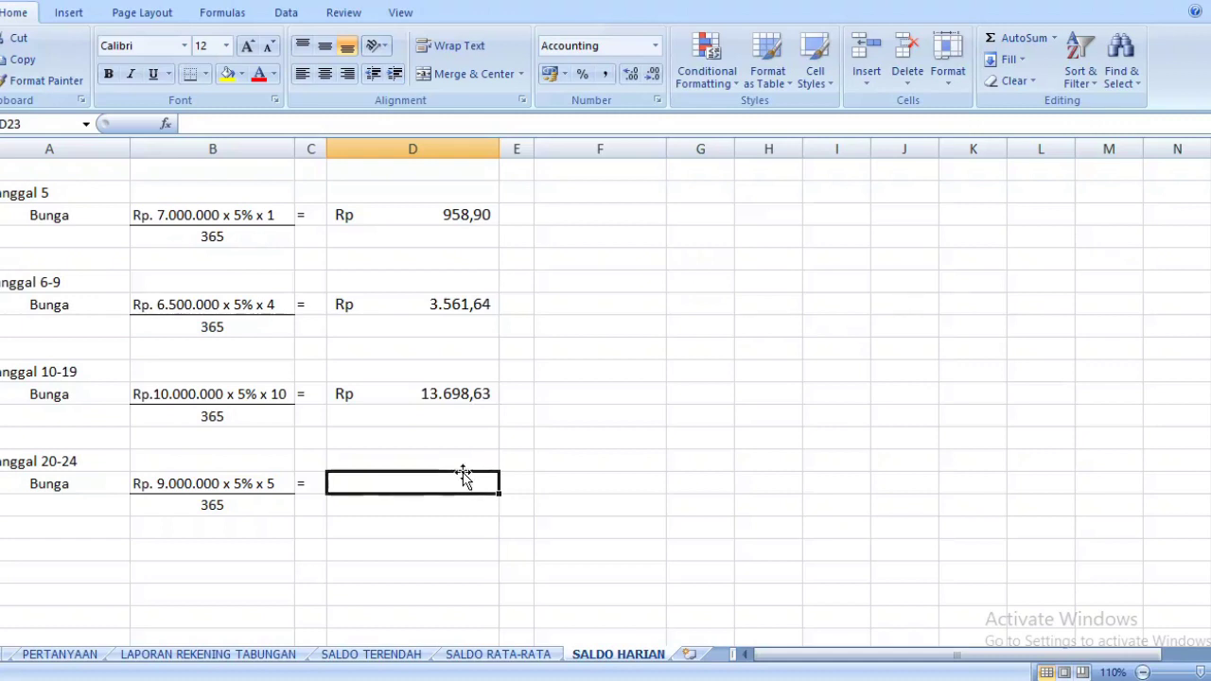
type("6")
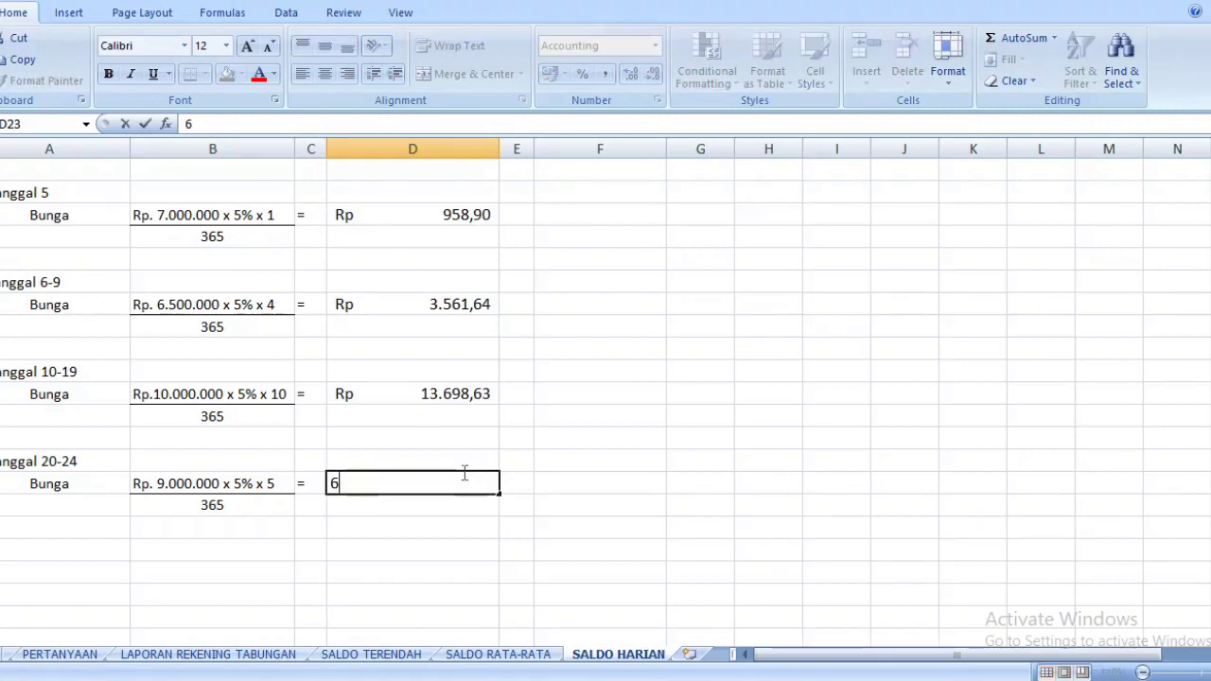
type(".164")
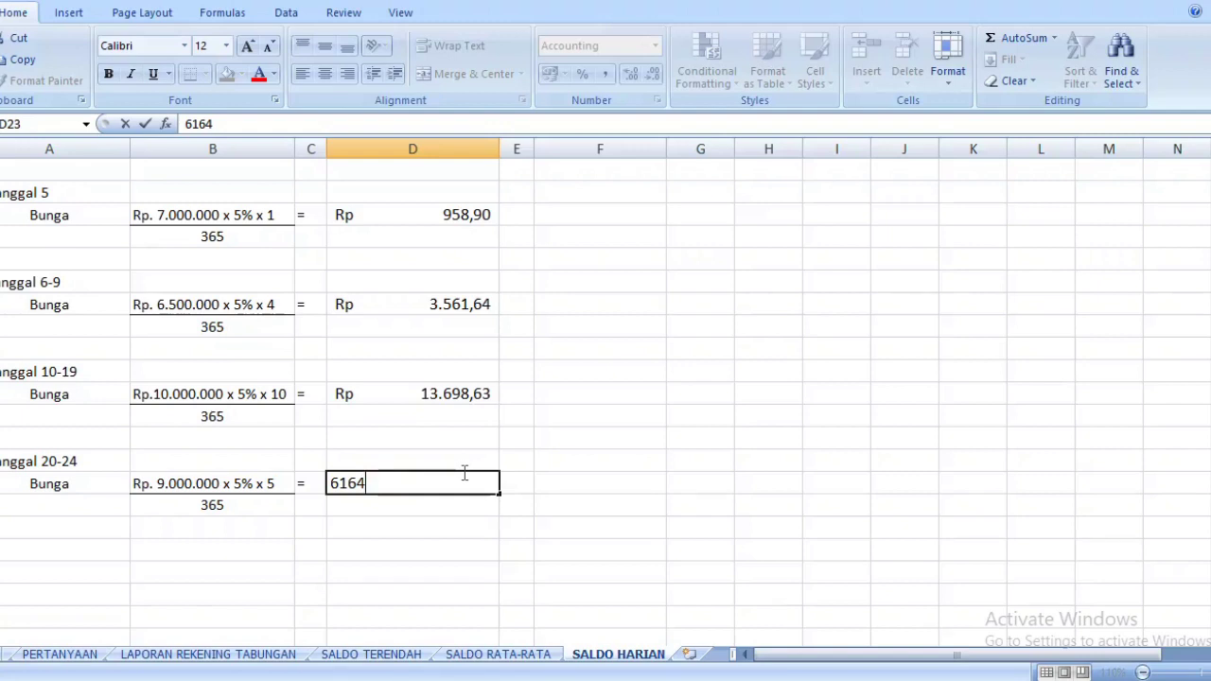
type(",38")
key("Return")
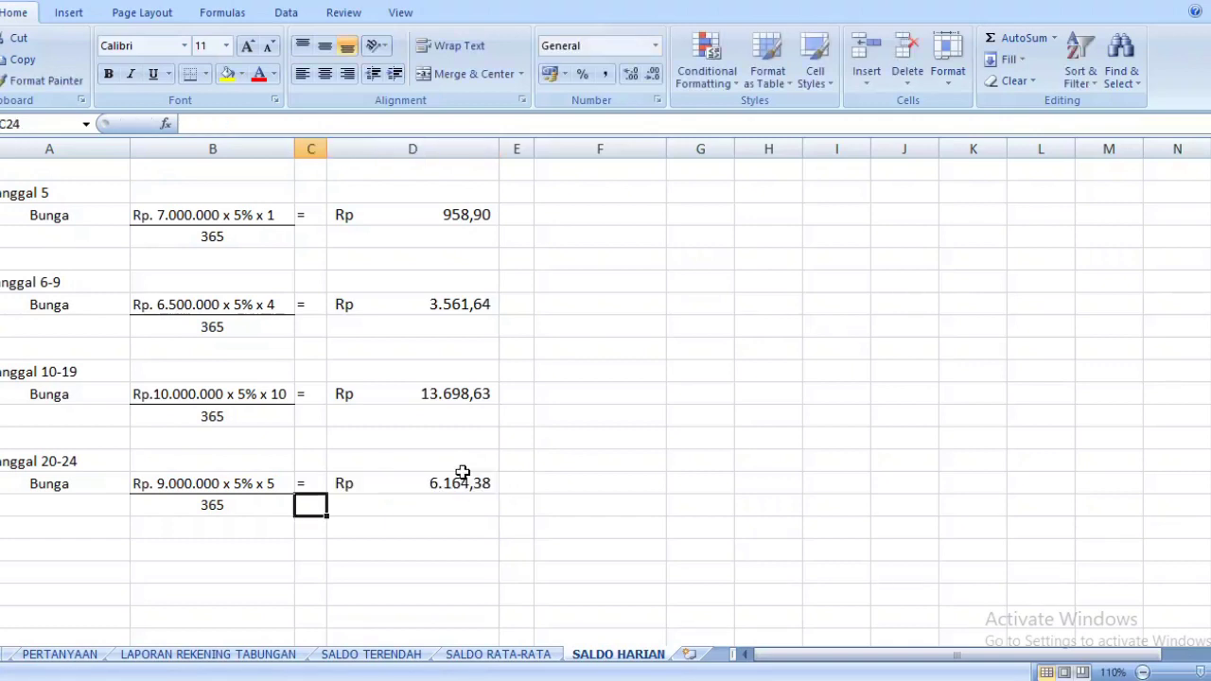
Enter the heading "f. Tanggal 25-30" in A26 for the next date range
left_click(19, 551)
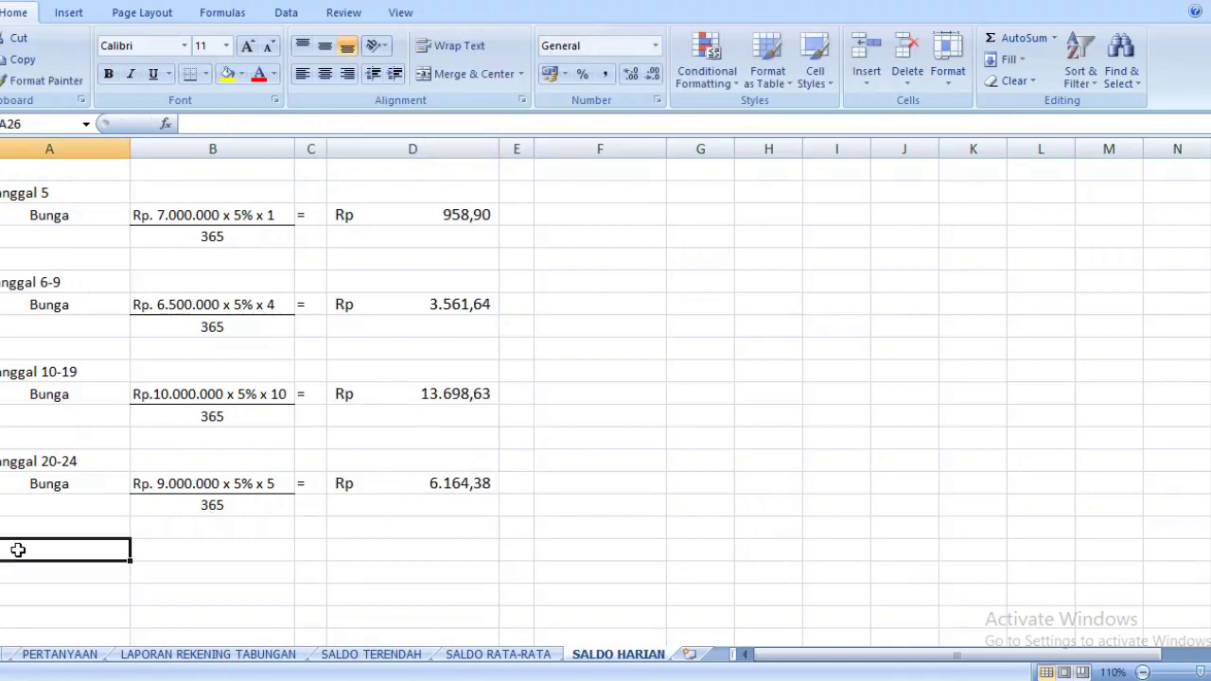
type("f")
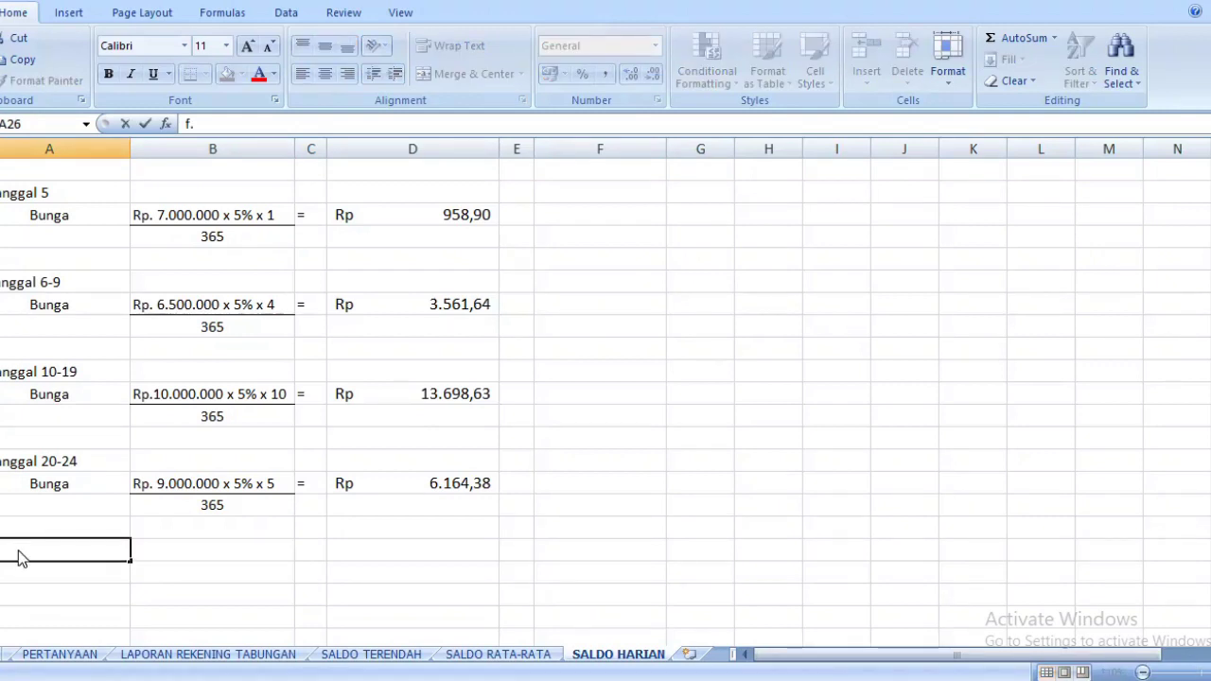
type(". Tanggal")
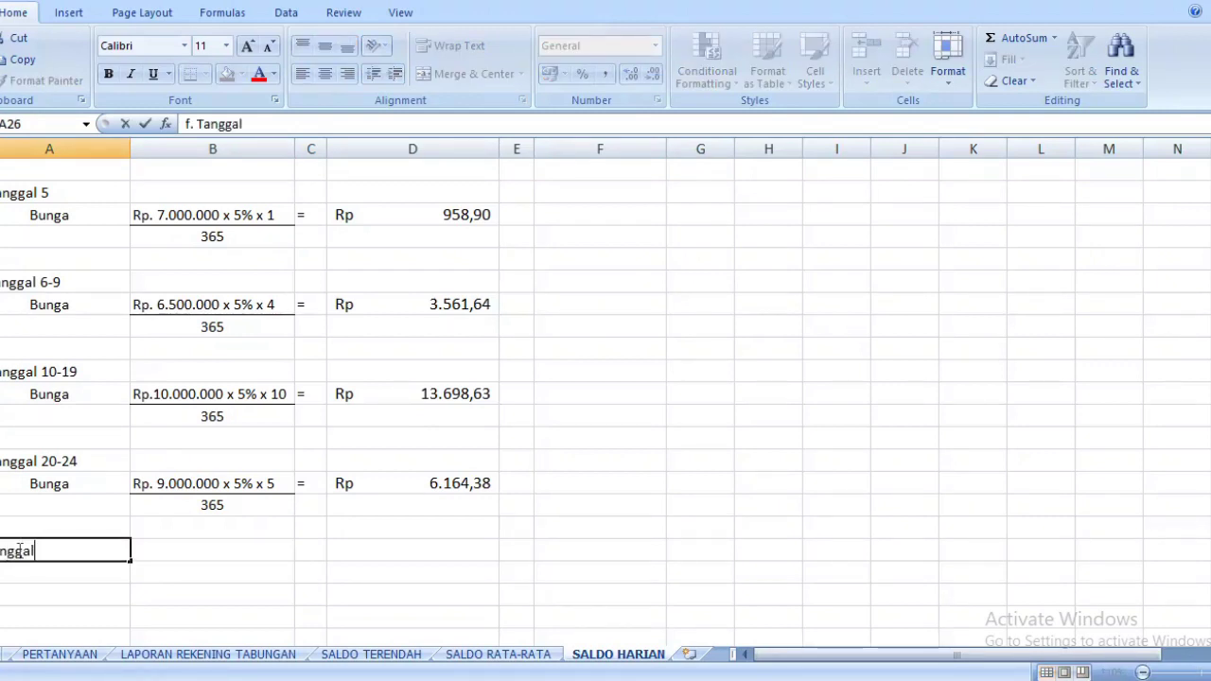
type(" 25-39")
key("BackSpace")
type("0")
key("Tab")
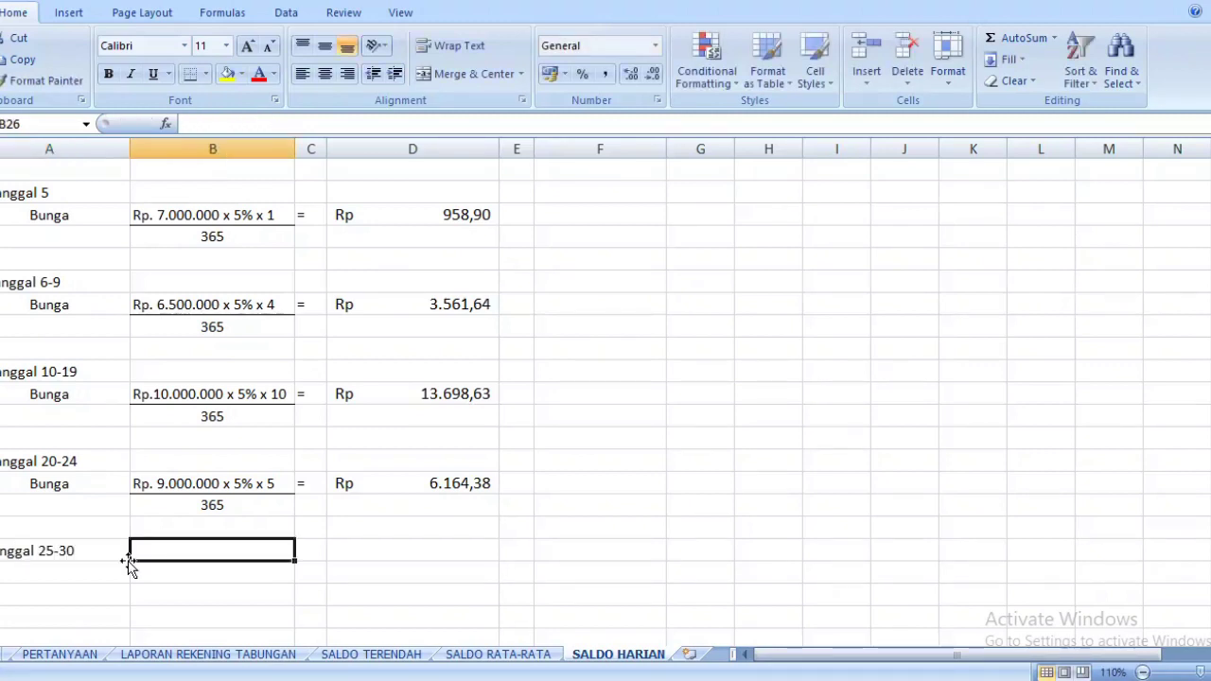
Copy the Bunga label from A23 to A27 under the Tanggal 25-30 heading
left_click(82, 485)
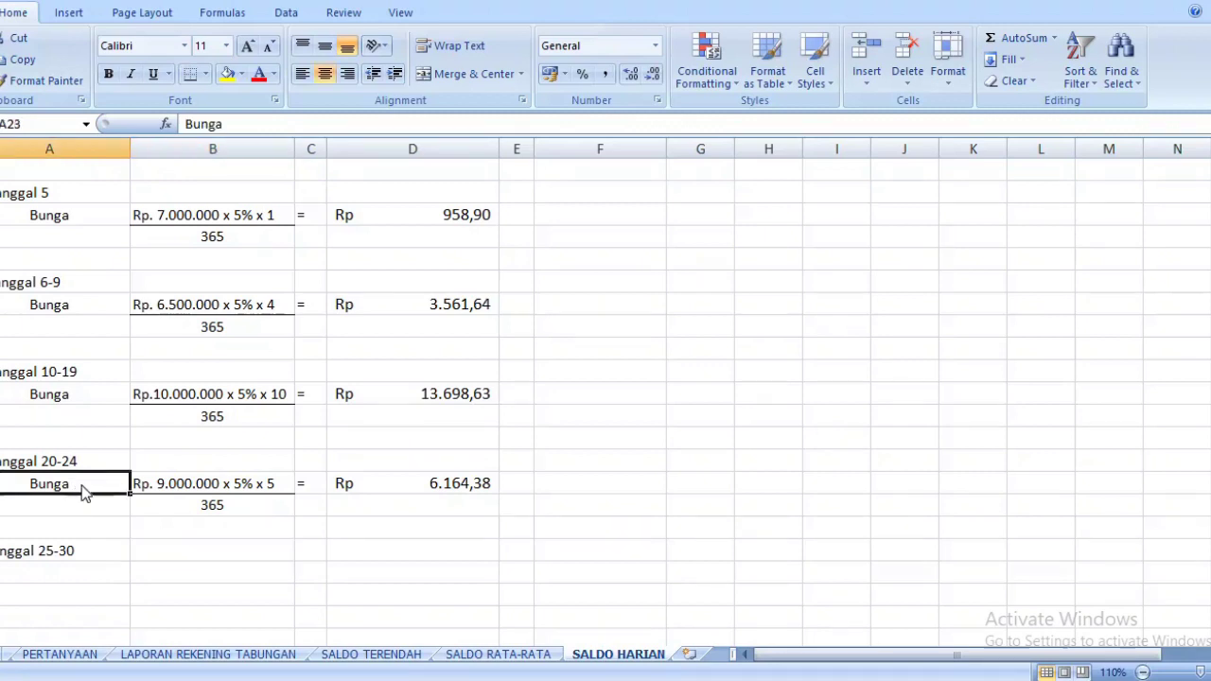
key("ctrl+c")
left_click(66, 575)
key("ctrl+v")
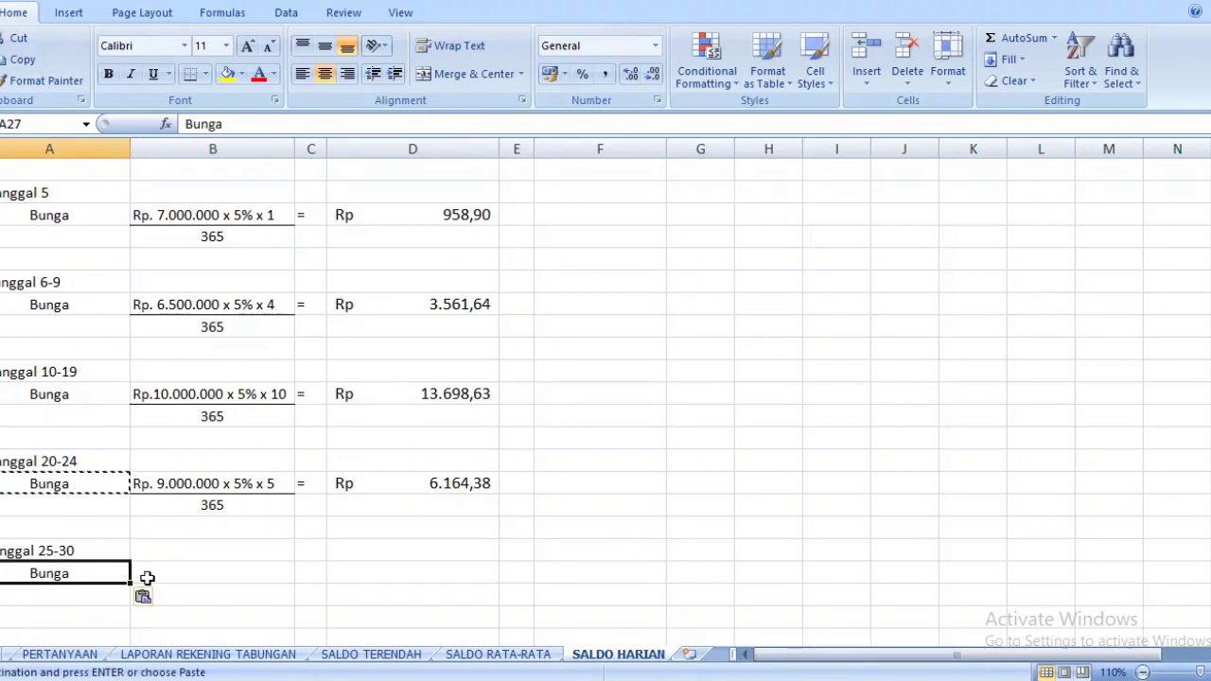
Enter the Tanggal 25-30 numerator "Rp. 19.000.000 x 5% x 5" in B27
left_click(177, 575)
type("Rp")
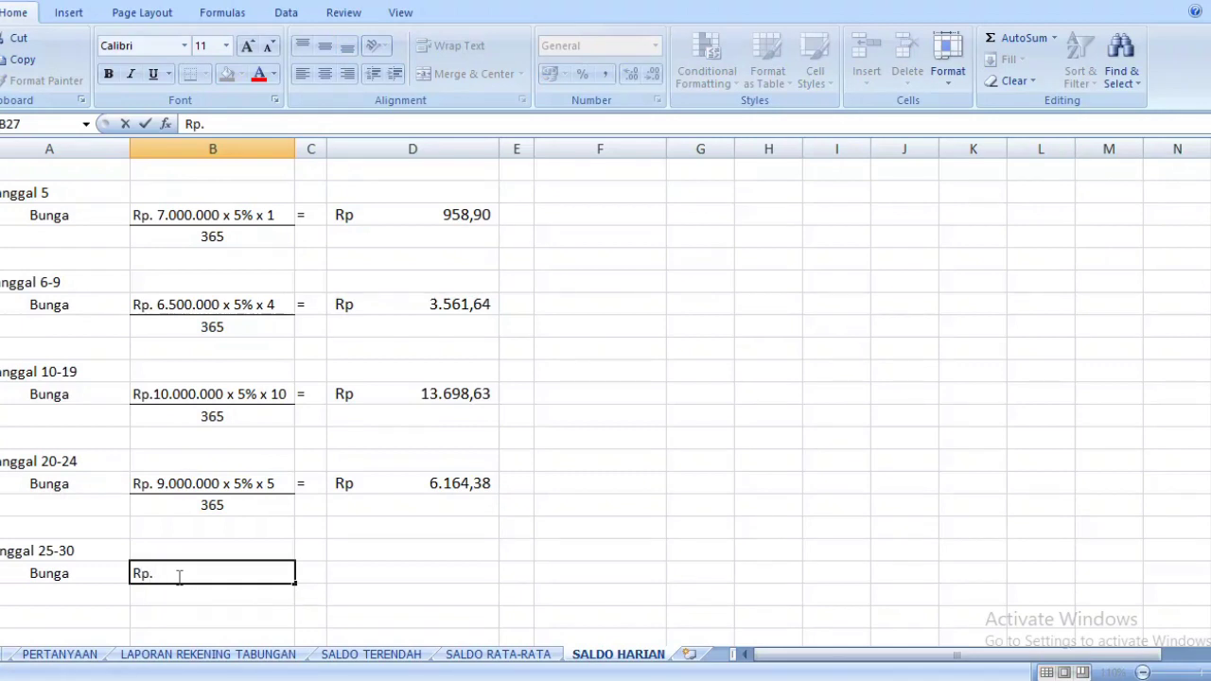
type(". 19.000.0000")
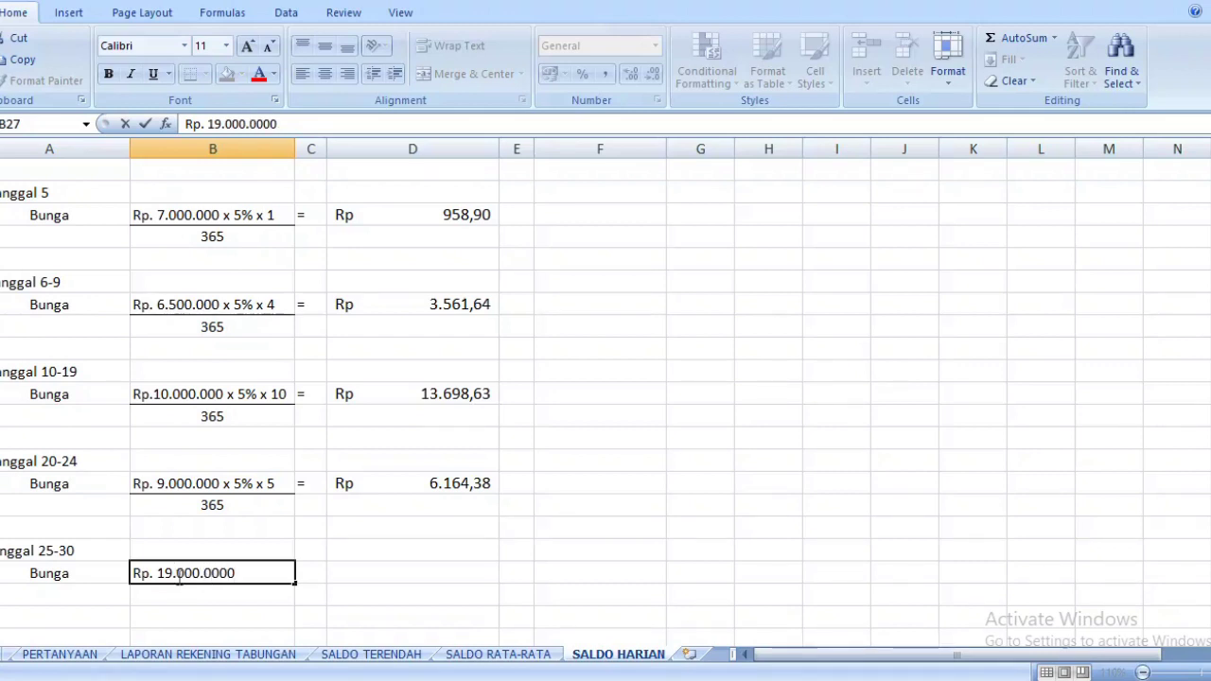
key("BackSpace")
type("x")
type("5% x")
type("5")
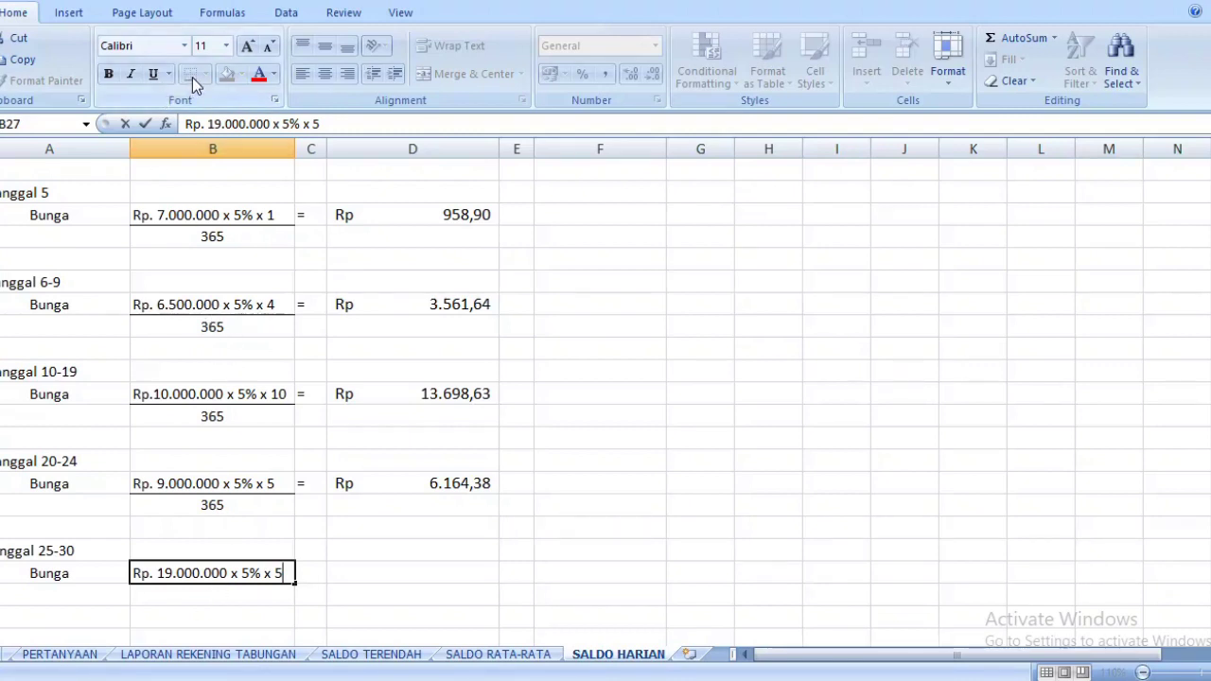
left_click(175, 617)
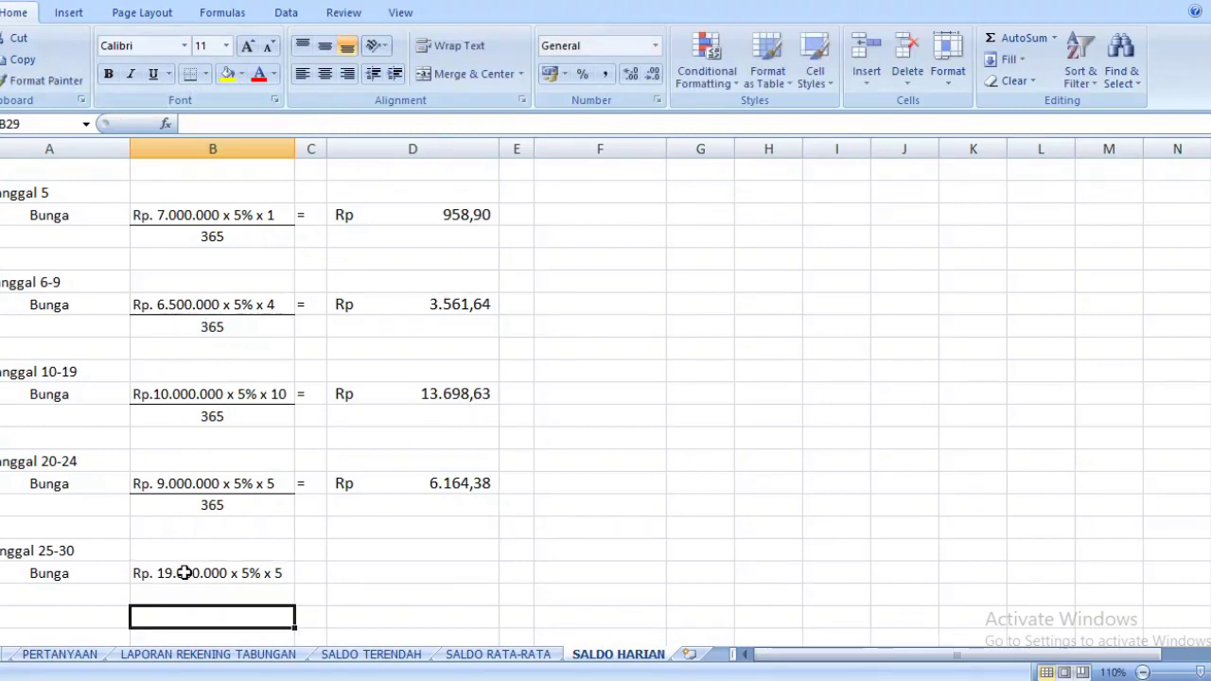
Add a bottom border to B27 as the fraction line and copy the divisor 365 from B24 to B28
left_click(184, 573)
left_click(190, 76)
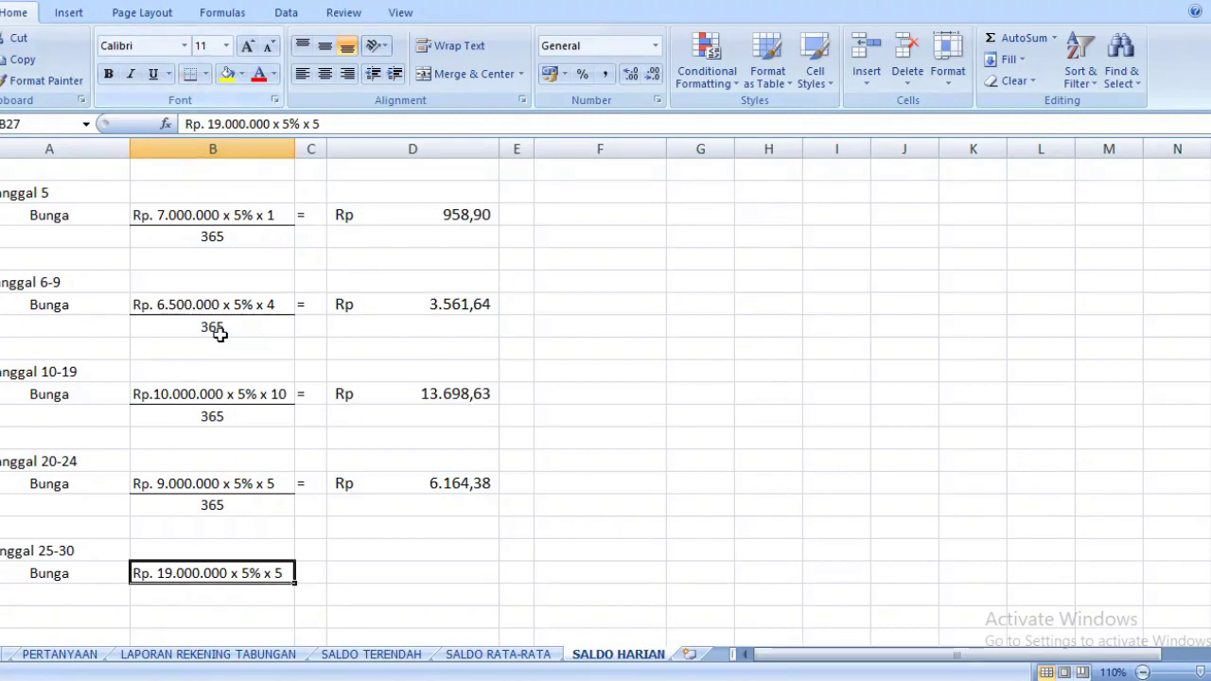
left_click(225, 504)
key("ctrl+c")
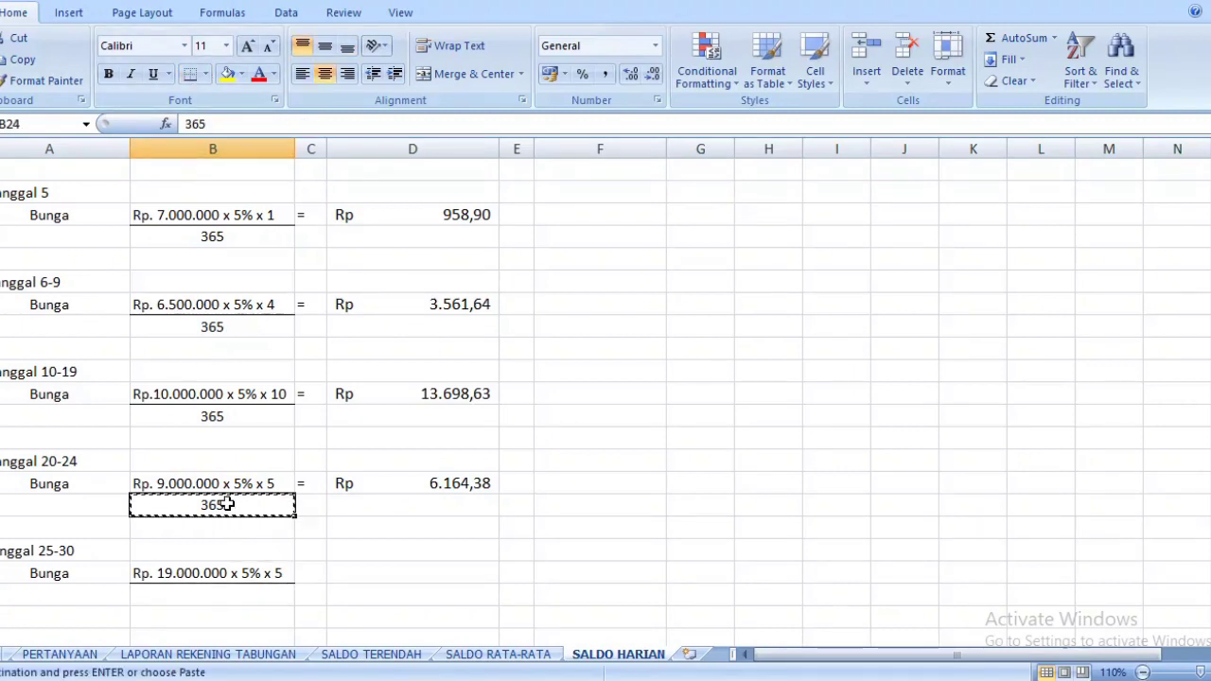
key("ctrl+v")
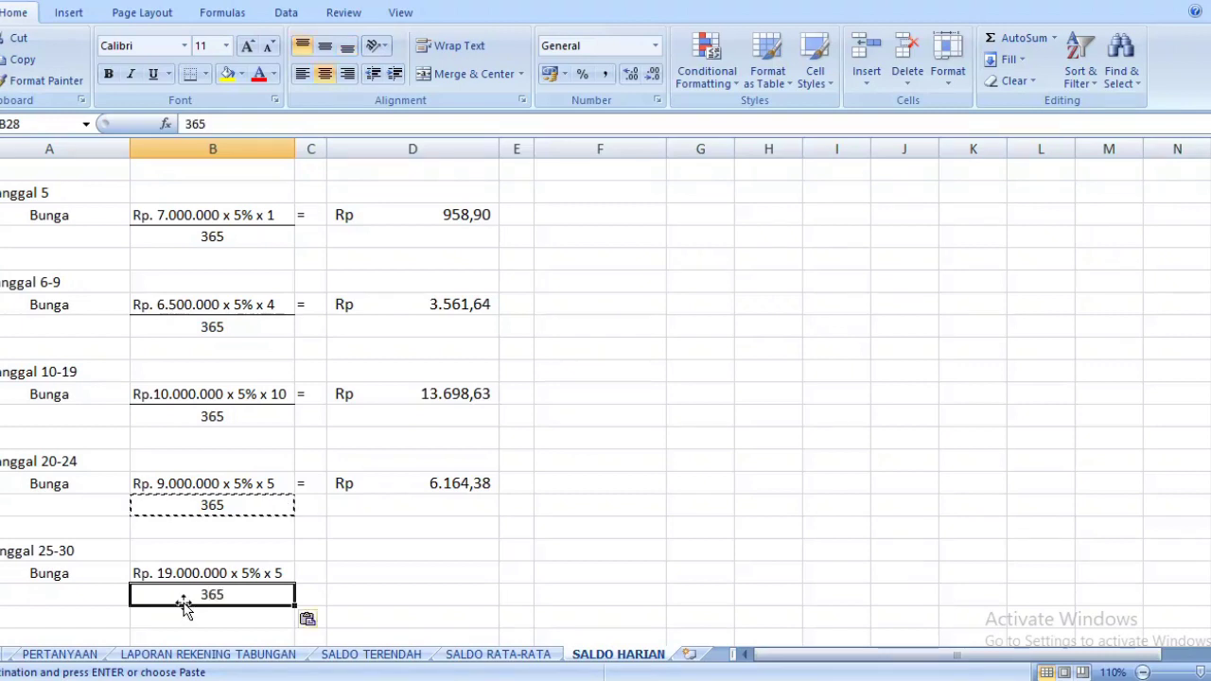
Put an equals sign in C27 and enter the Tanggal 25-30 interest amount 15616,44 in D27
left_click(311, 569)
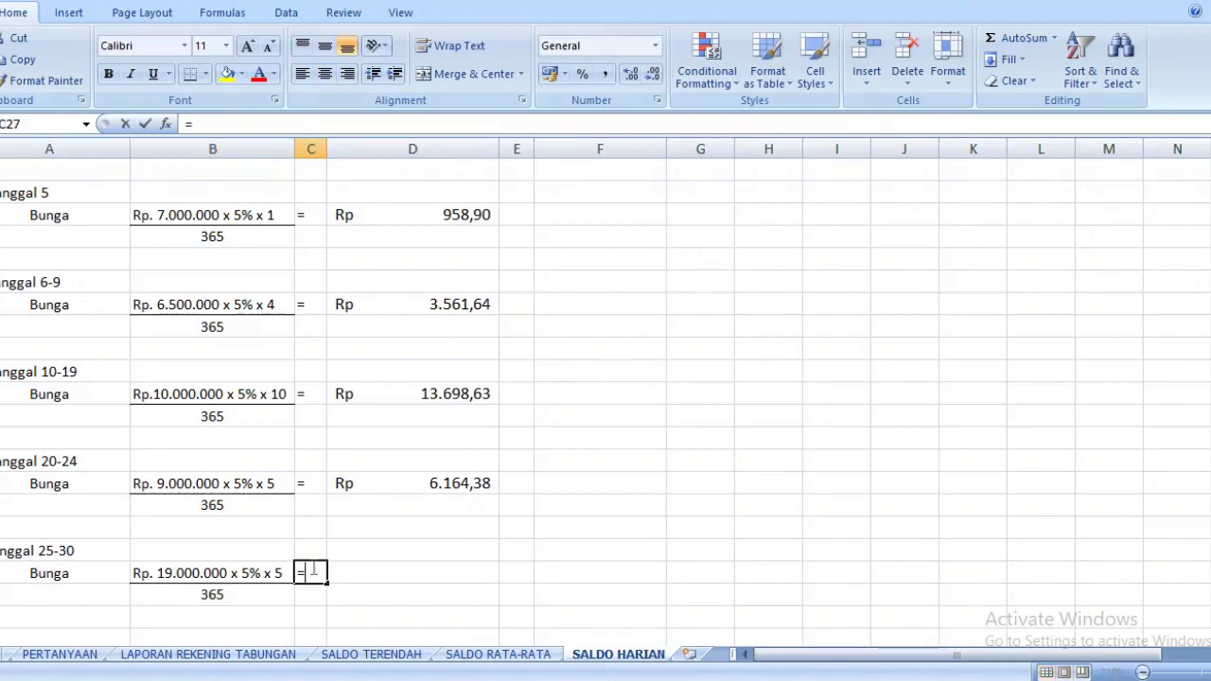
type("=")
key("Tab")
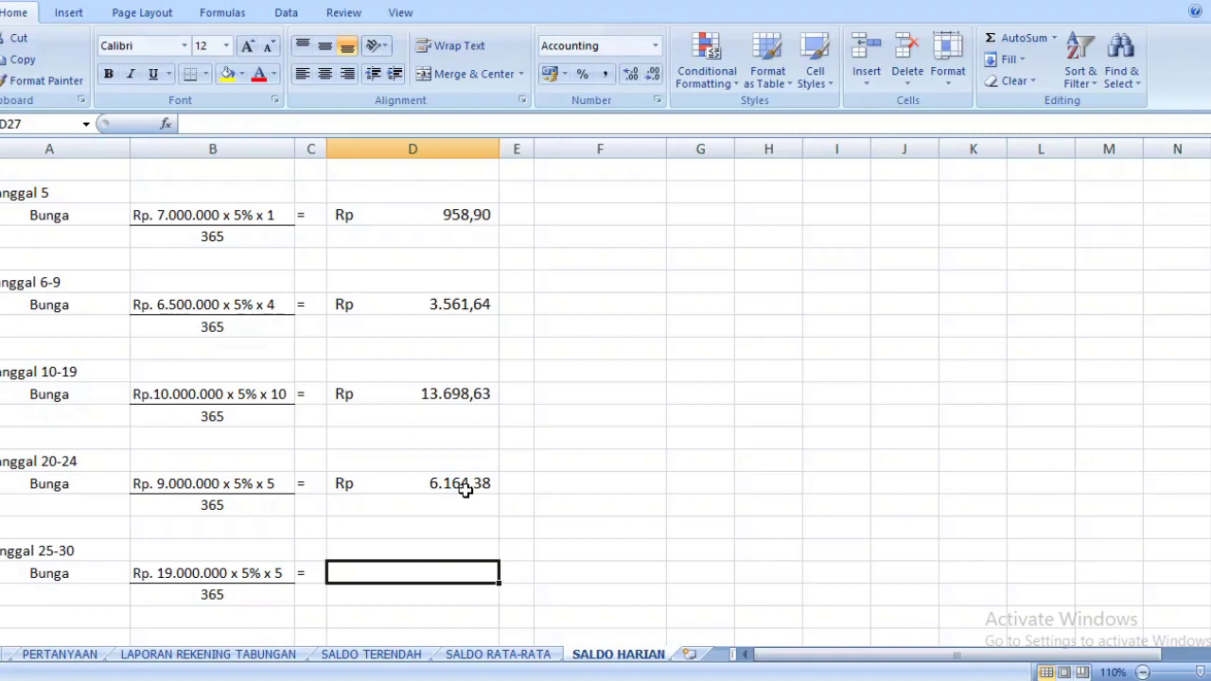
type("15")
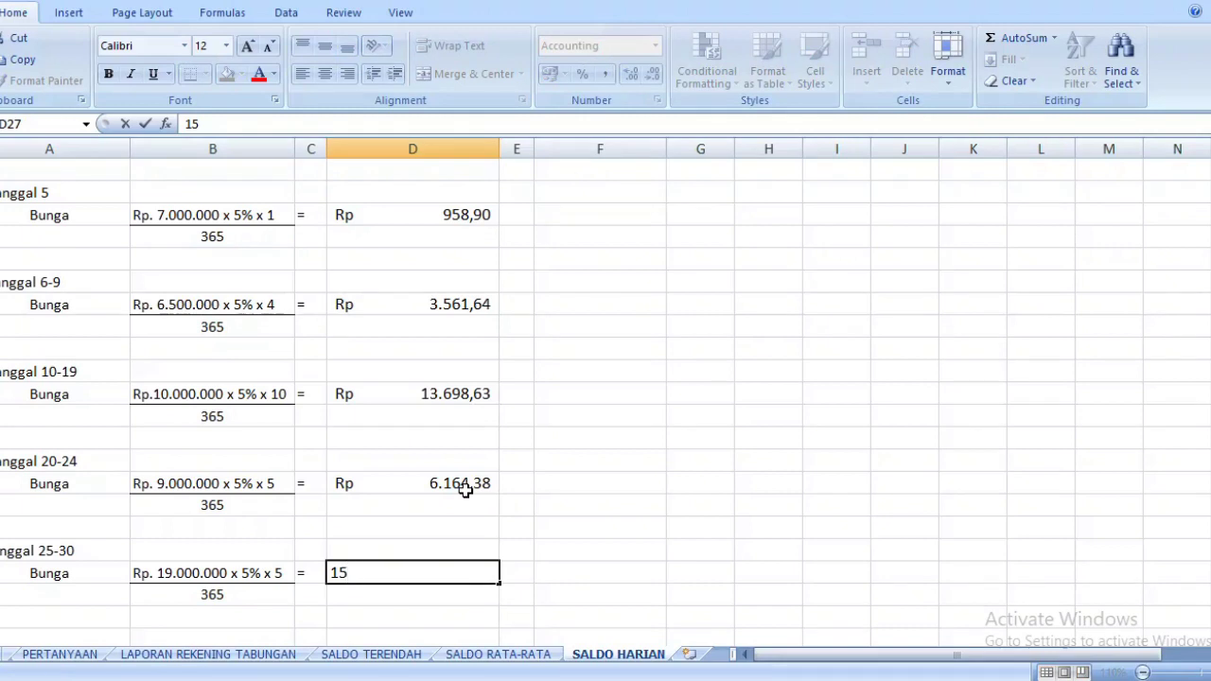
type("616,44")
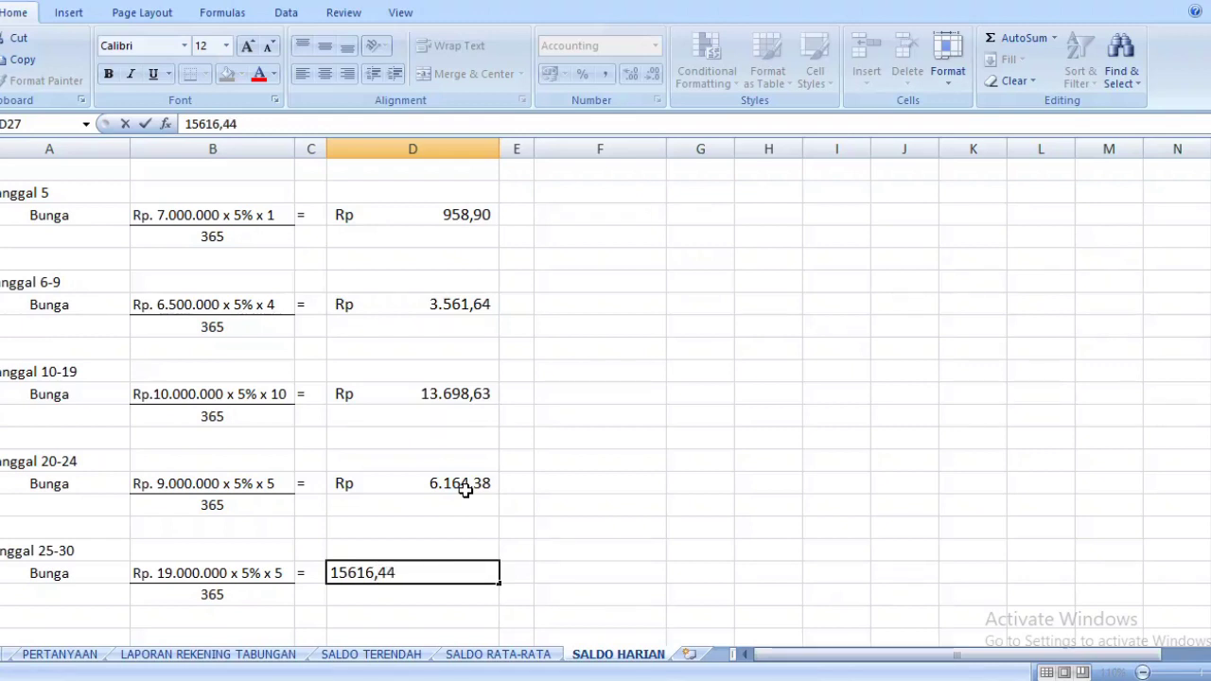
key("Return")
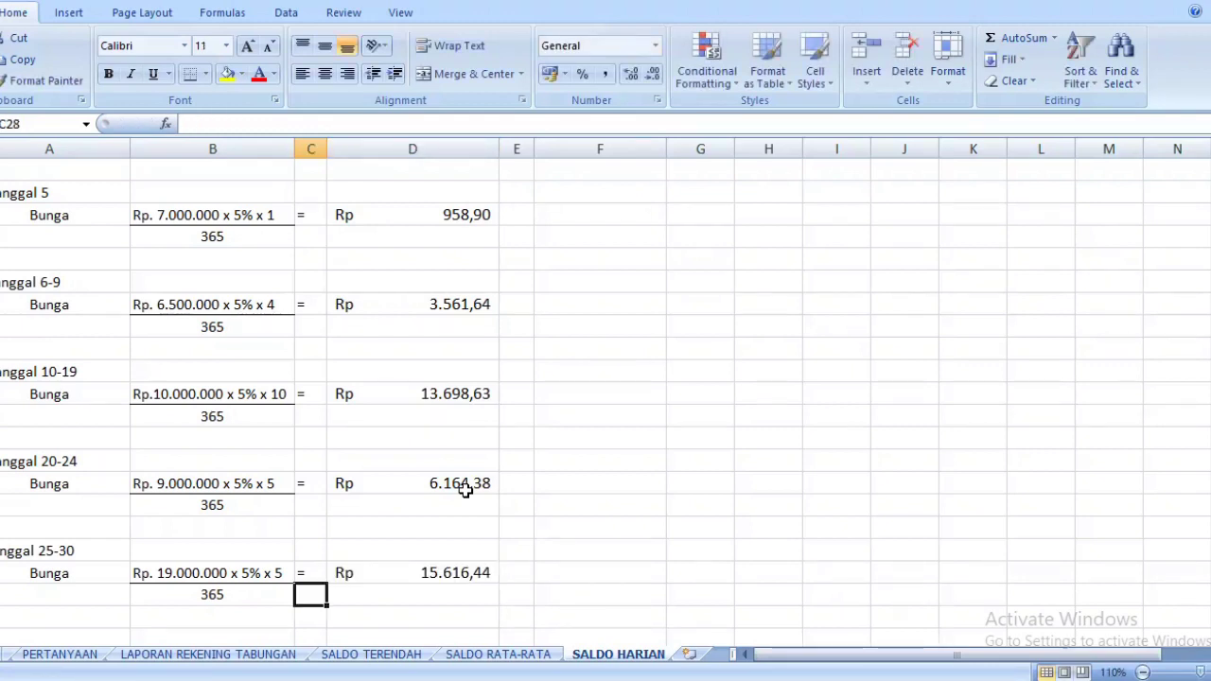
Enter the heading "g. Tanggal 31" in A30 for the last date of the month
key("Down")
key("Down")
key("Down")
key("Down")
key("Down")
key("Down")
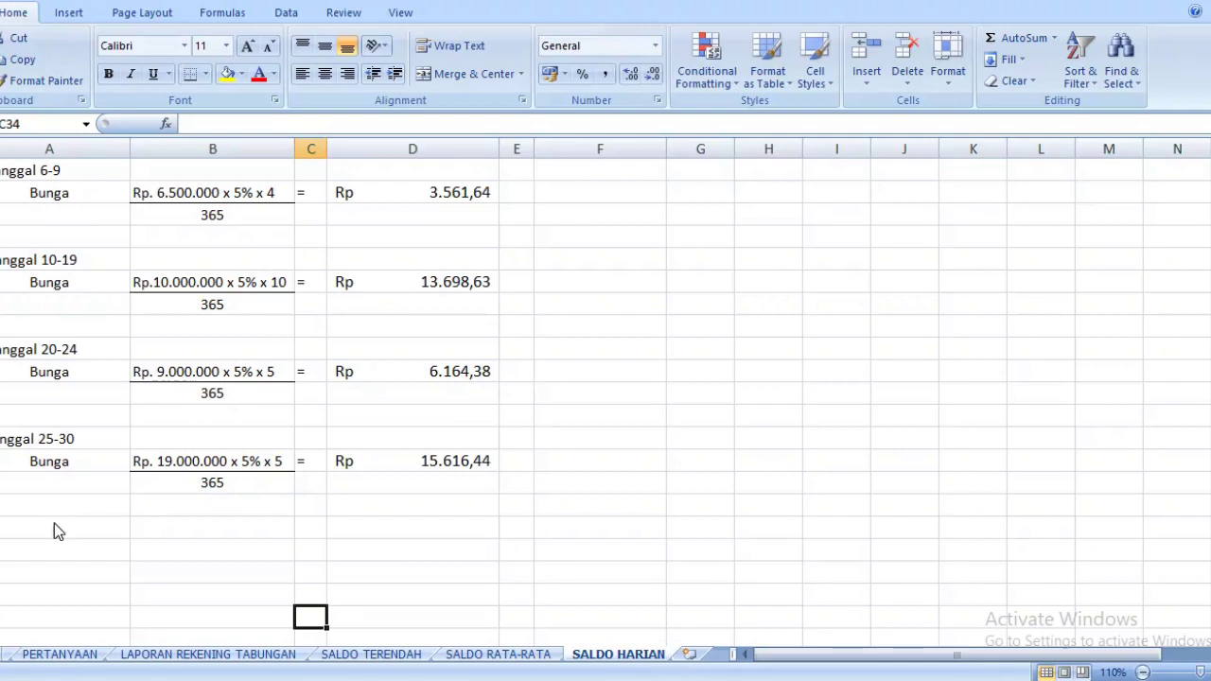
left_click(36, 528)
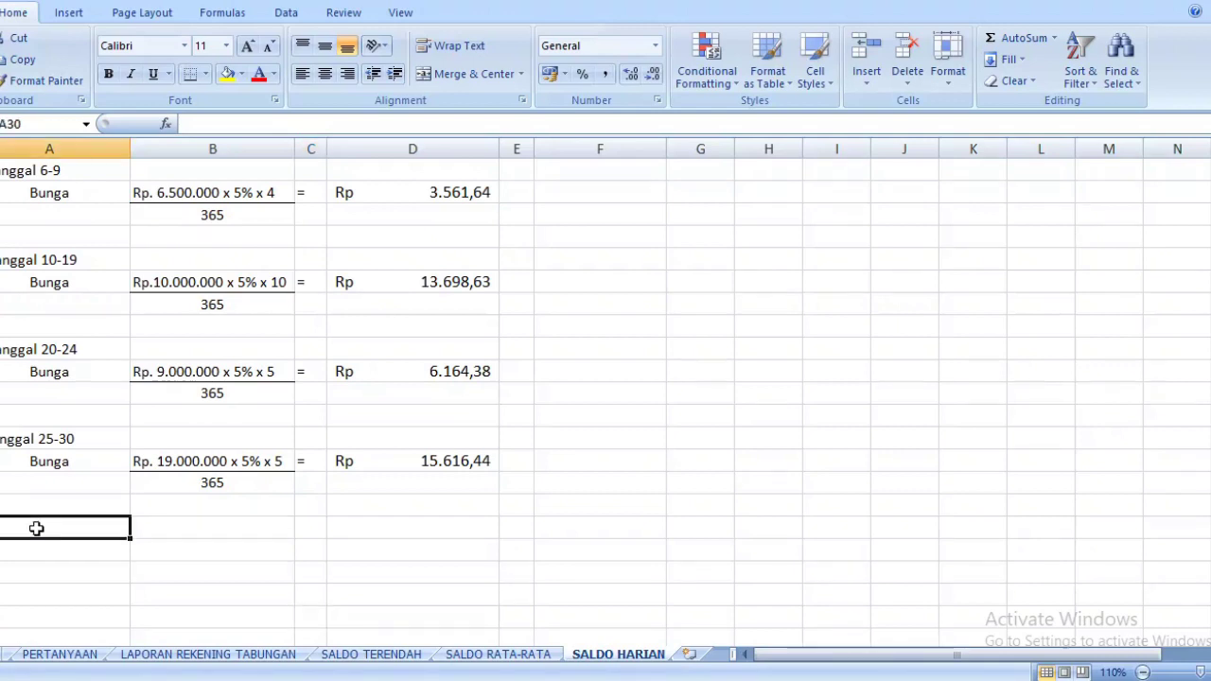
type("g")
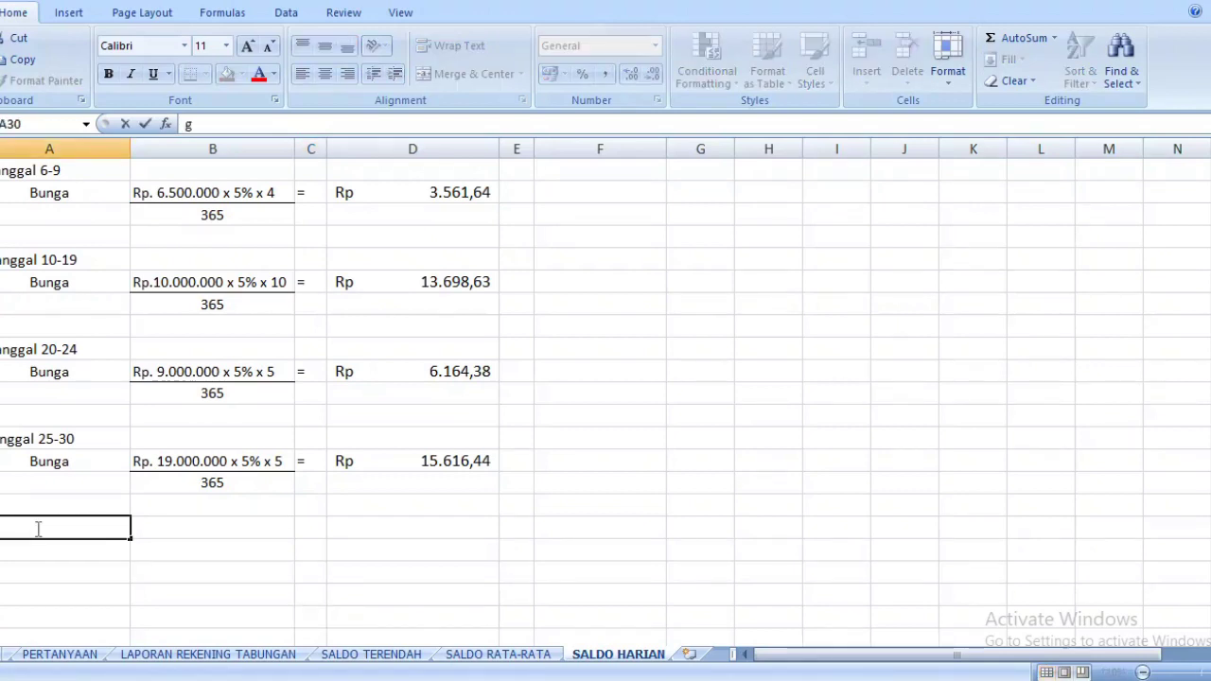
type(". Tangga")
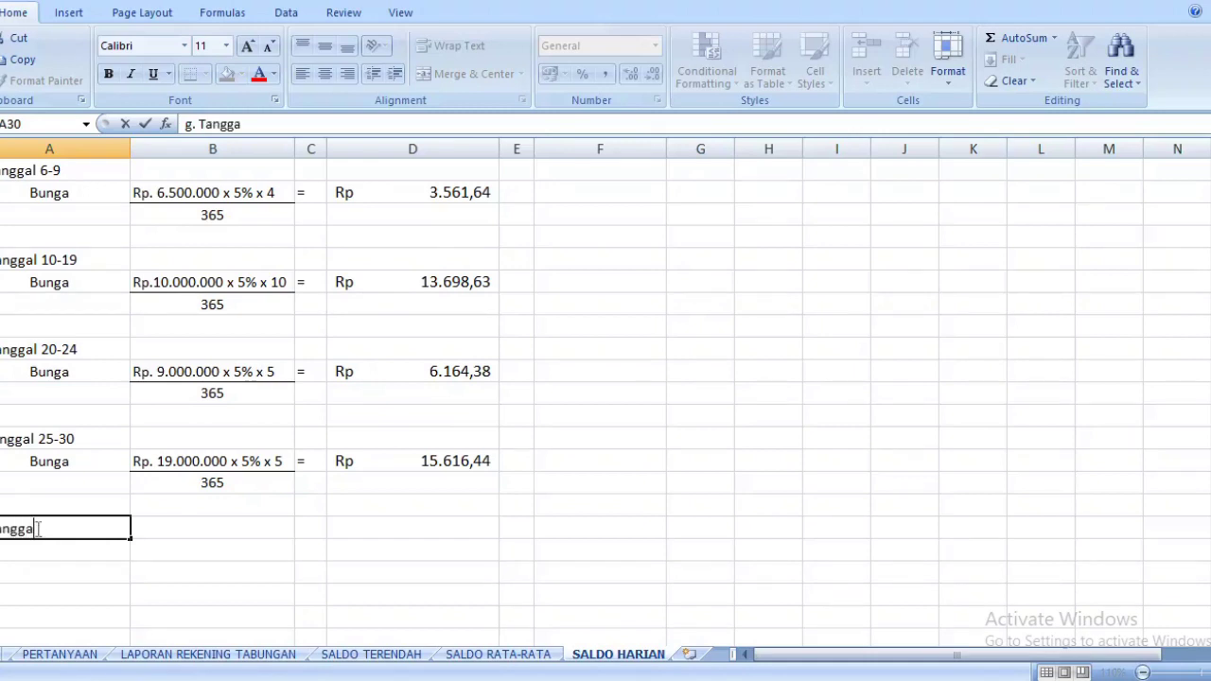
type("l 31")
Copy the Bunga label from A27 to A31 under the Tanggal 31 heading
left_click(49, 461)
key("ctrl+c")
left_click(62, 552)
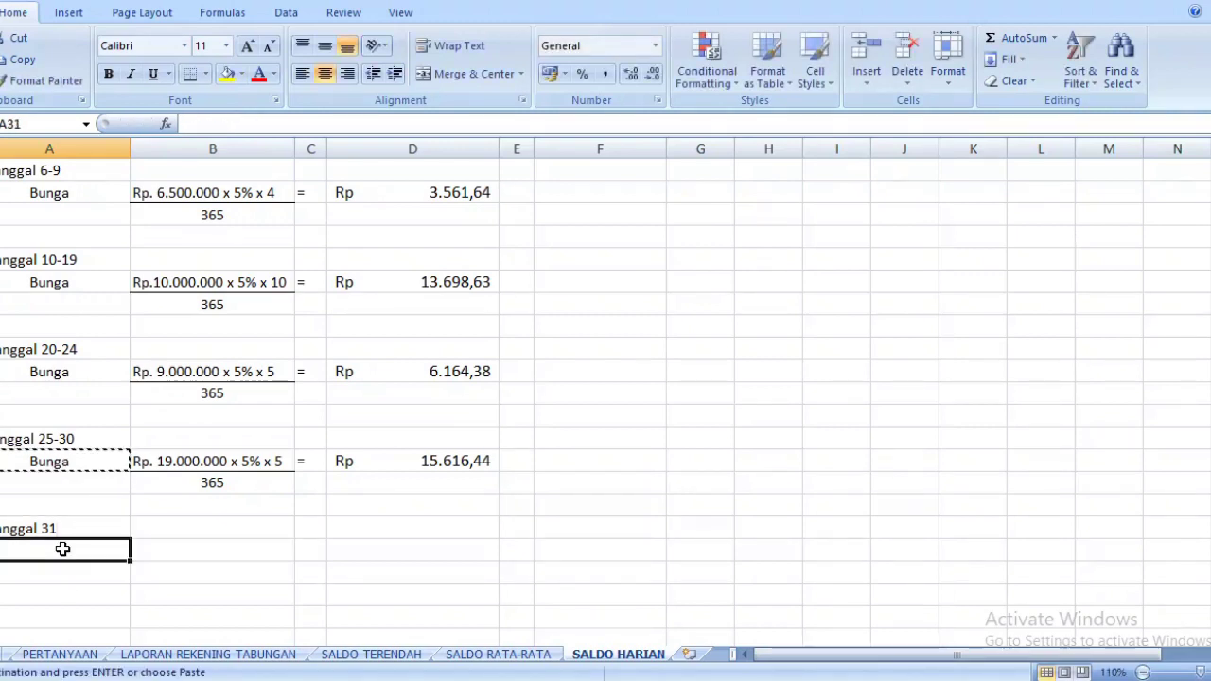
key("ctrl+v")
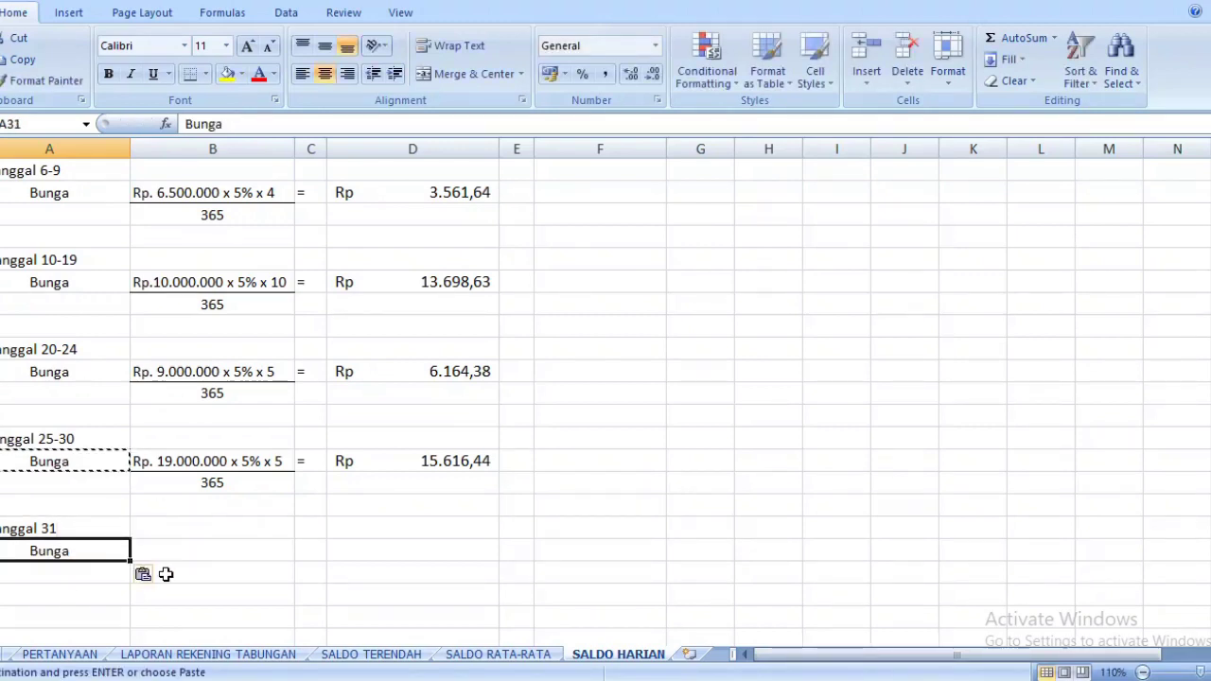
Enter the Tanggal 31 numerator "Rp. 16.000.000 x 5% x 1" in B31
left_click(173, 549)
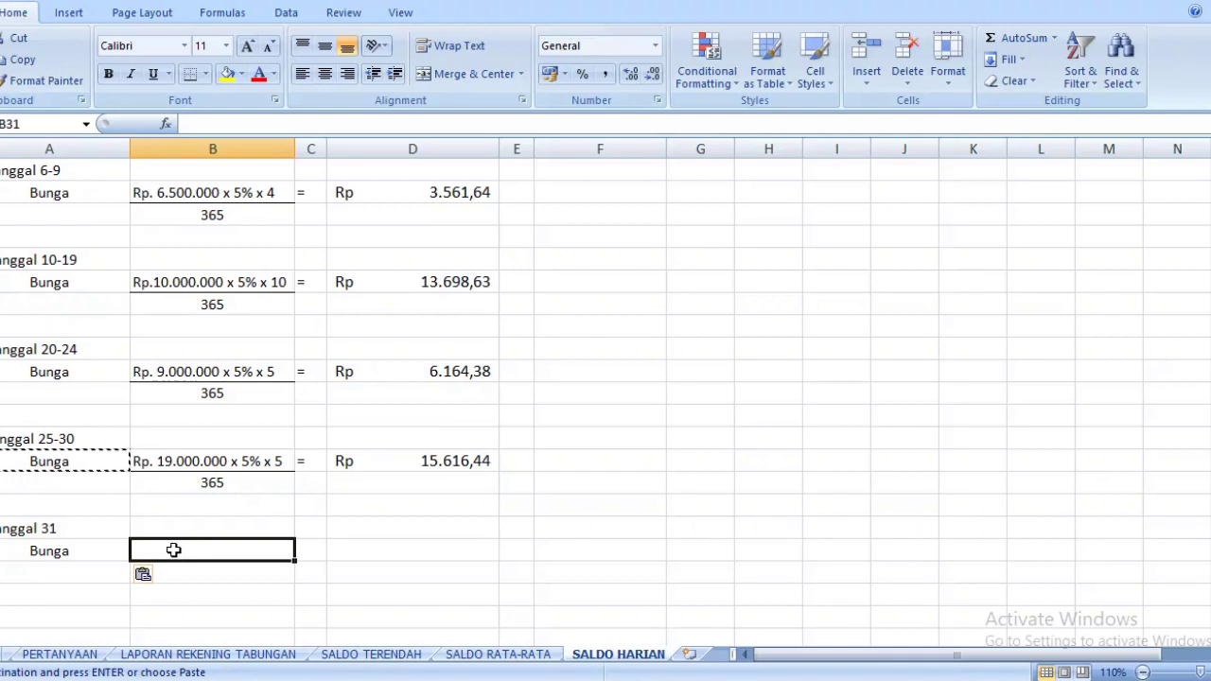
type("Rp")
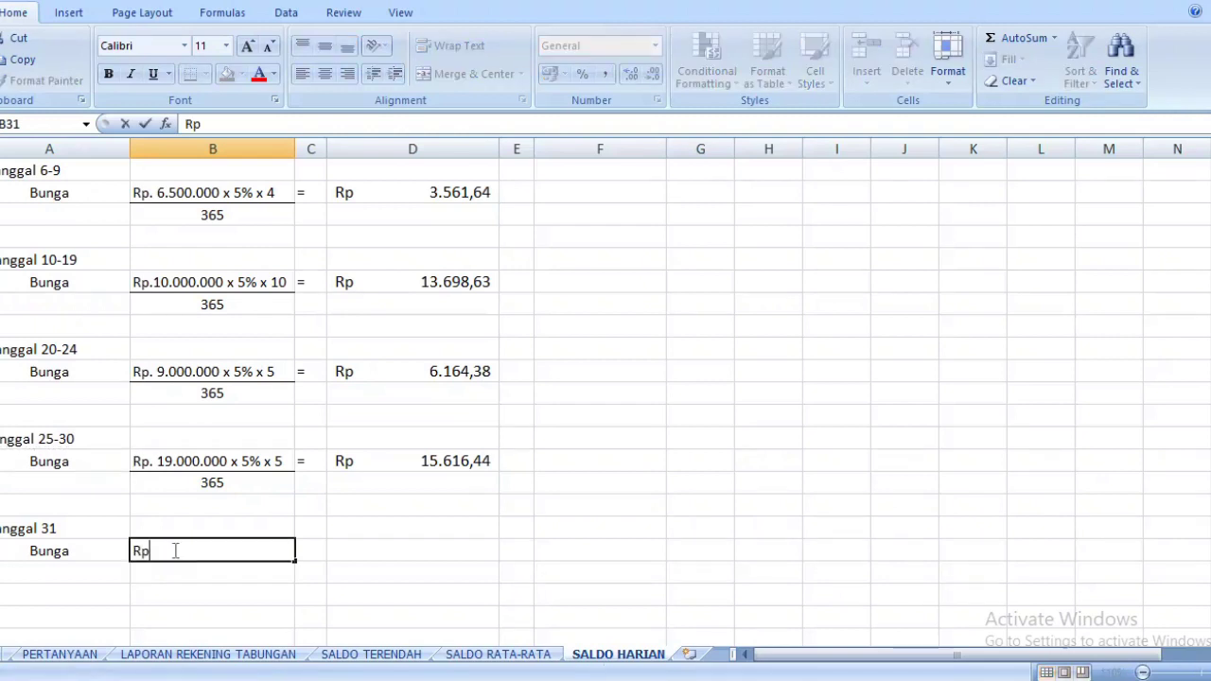
type(". 16.000.000")
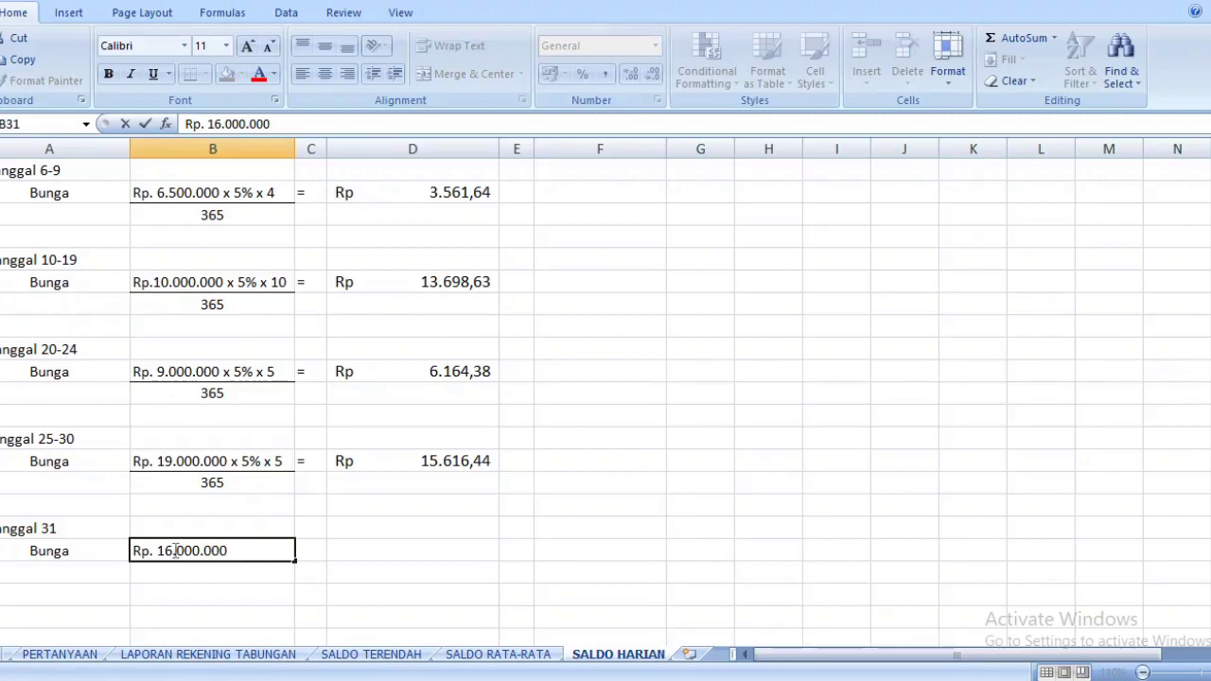
type(" x 5% x 1")
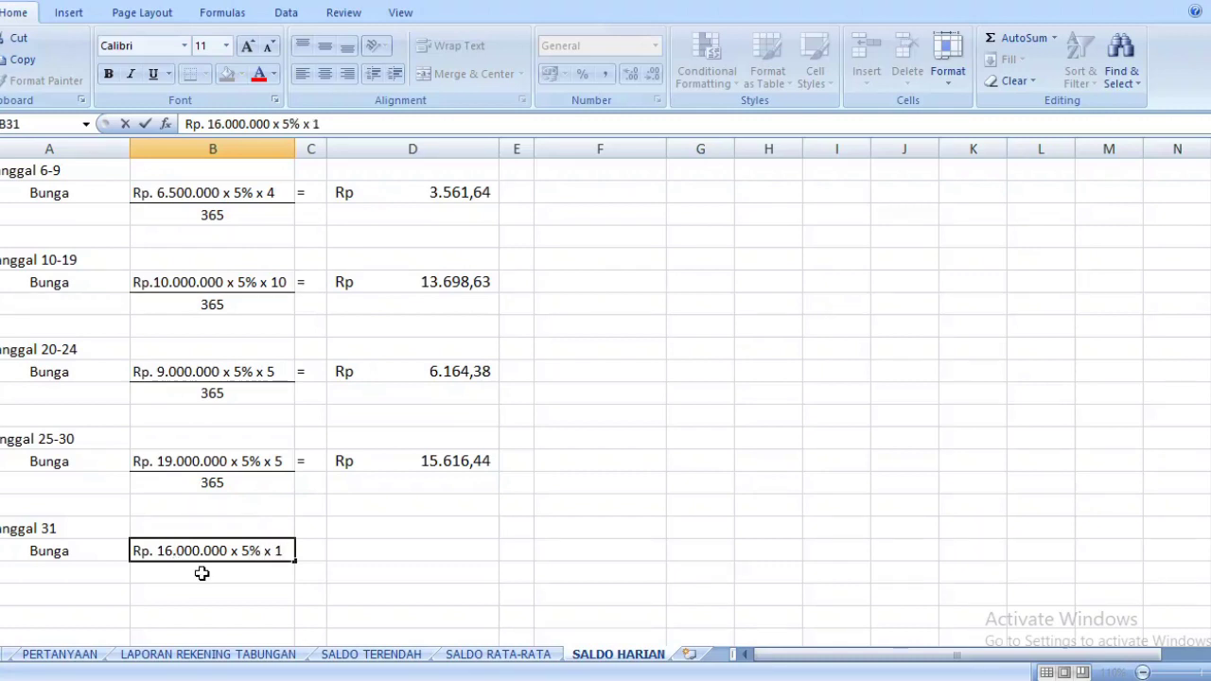
left_click(201, 574)
Copy the divisor 365 from B28 to B32 and add a bottom border to B31 as the fraction line
left_click(216, 485)
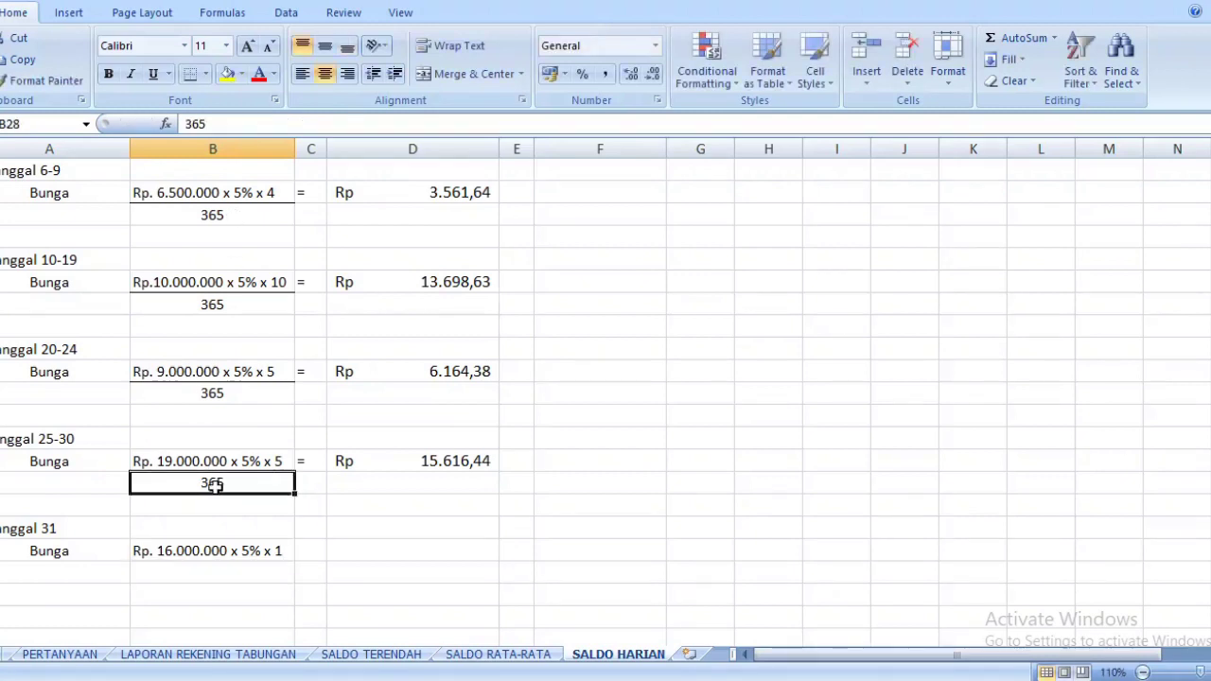
key("ctrl+c")
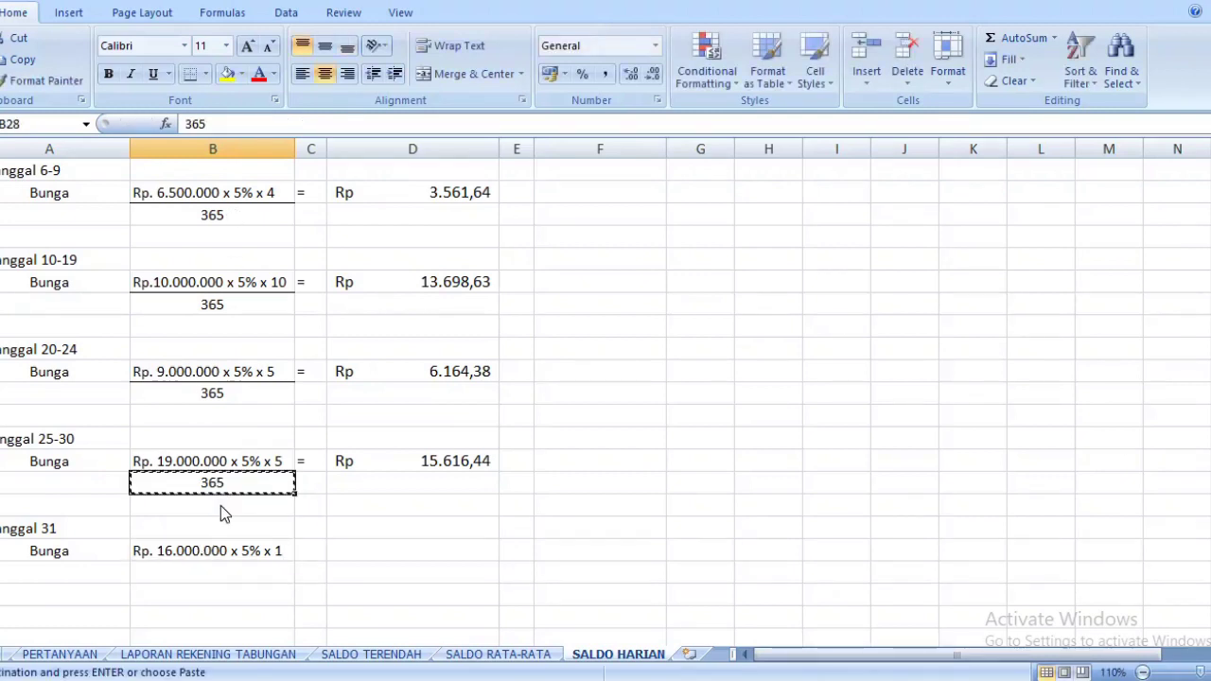
left_click(217, 570)
key("ctrl+v")
left_click(217, 551)
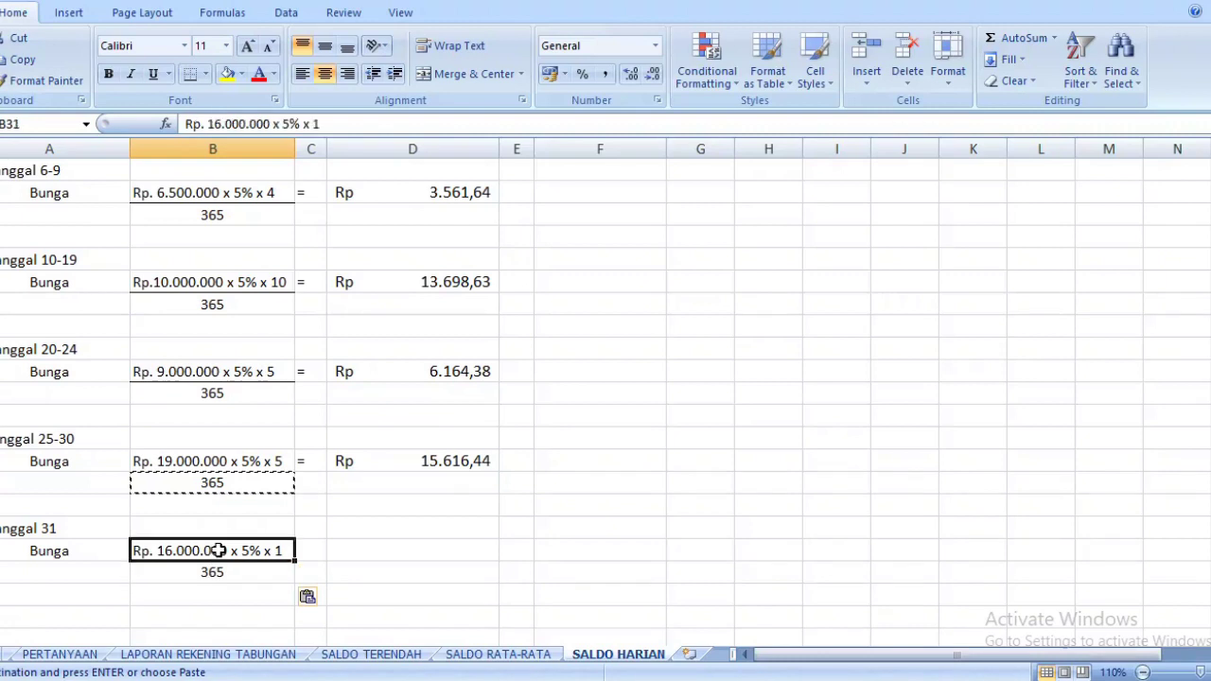
left_click(191, 73)
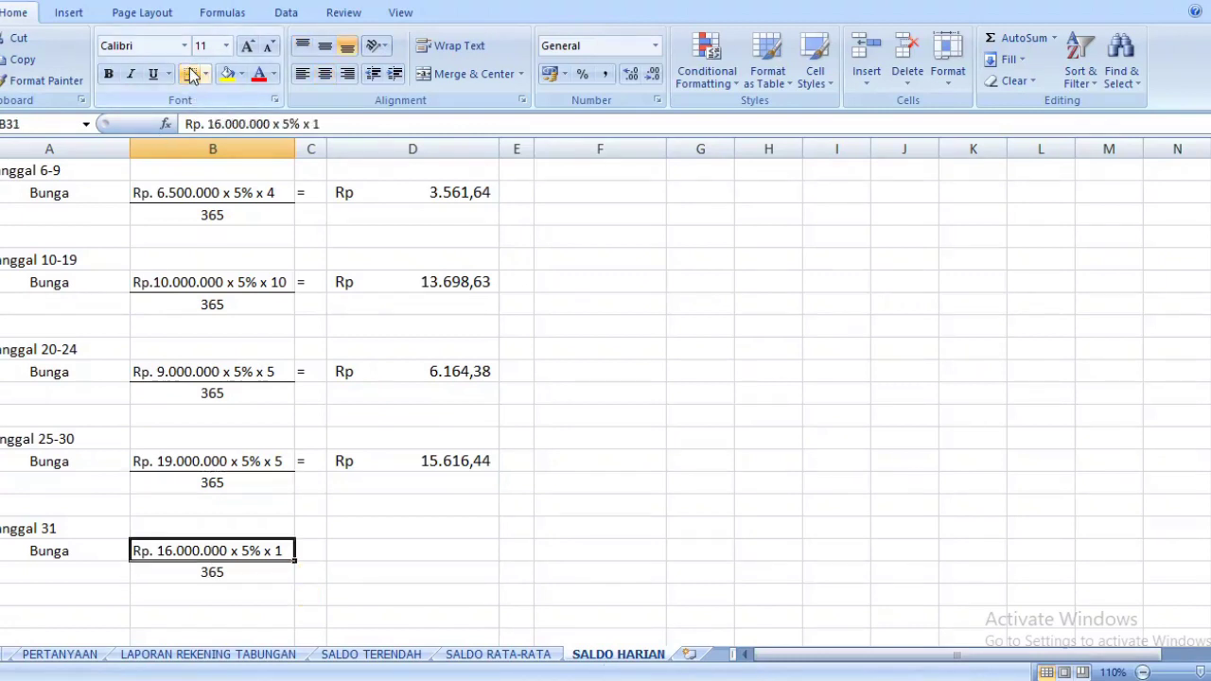
Put an equals sign in C31 and enter the Tanggal 31 interest amount 2191,78 in D31
left_click(315, 550)
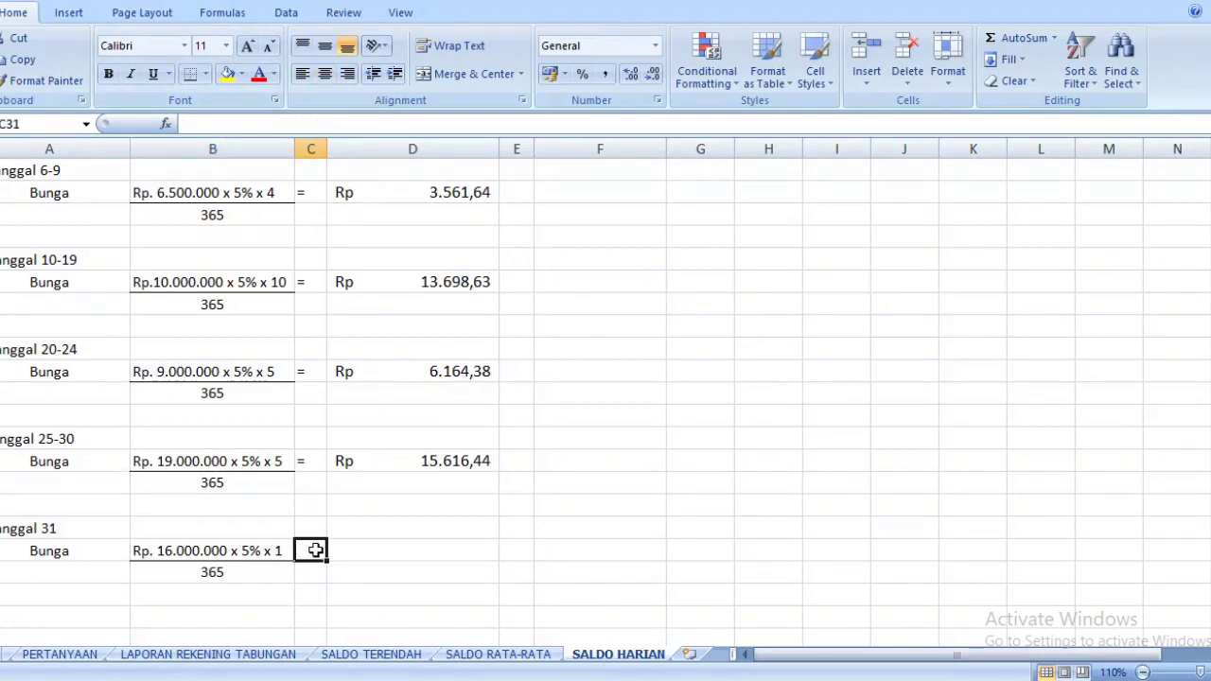
type("=")
key("Tab")
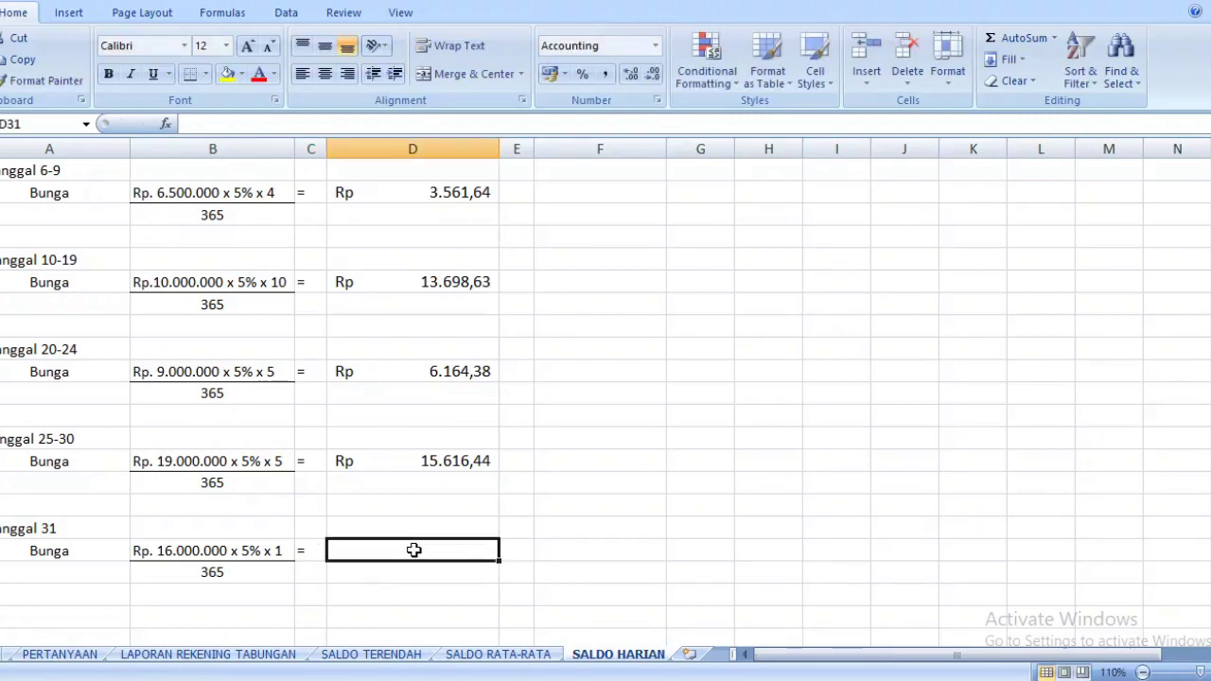
type("2")
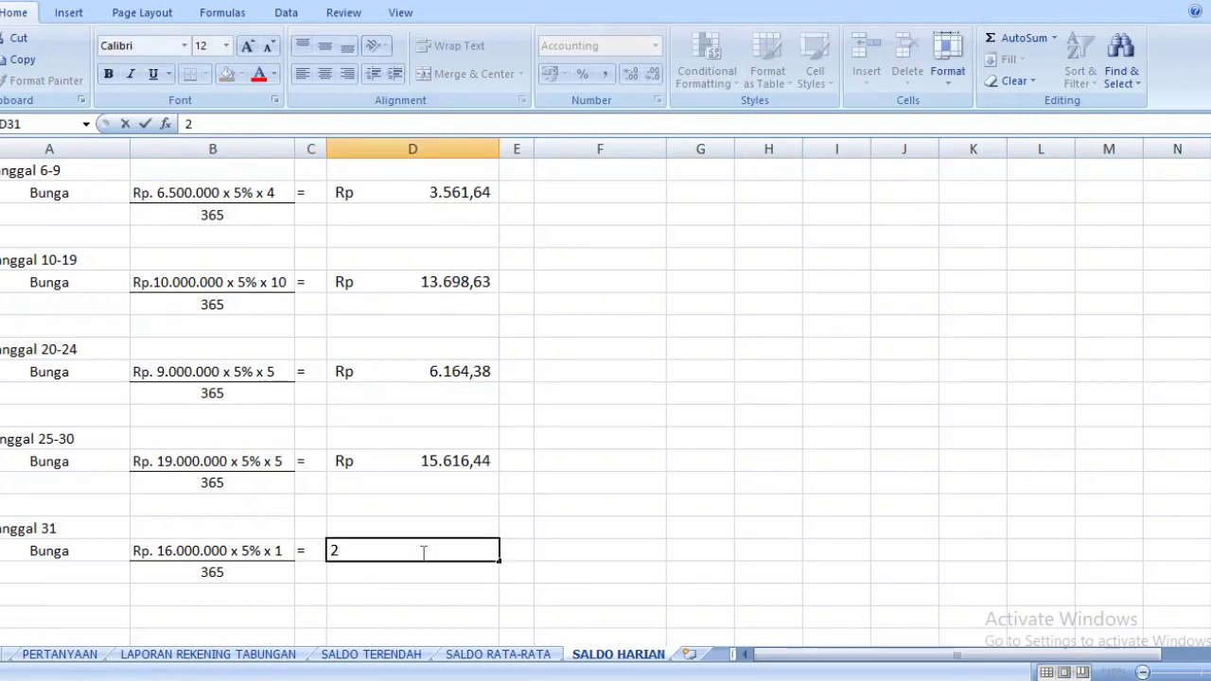
type("191,78")
key("Return")
Review the interest amounts in column D for all the date ranges
left_click(424, 552)
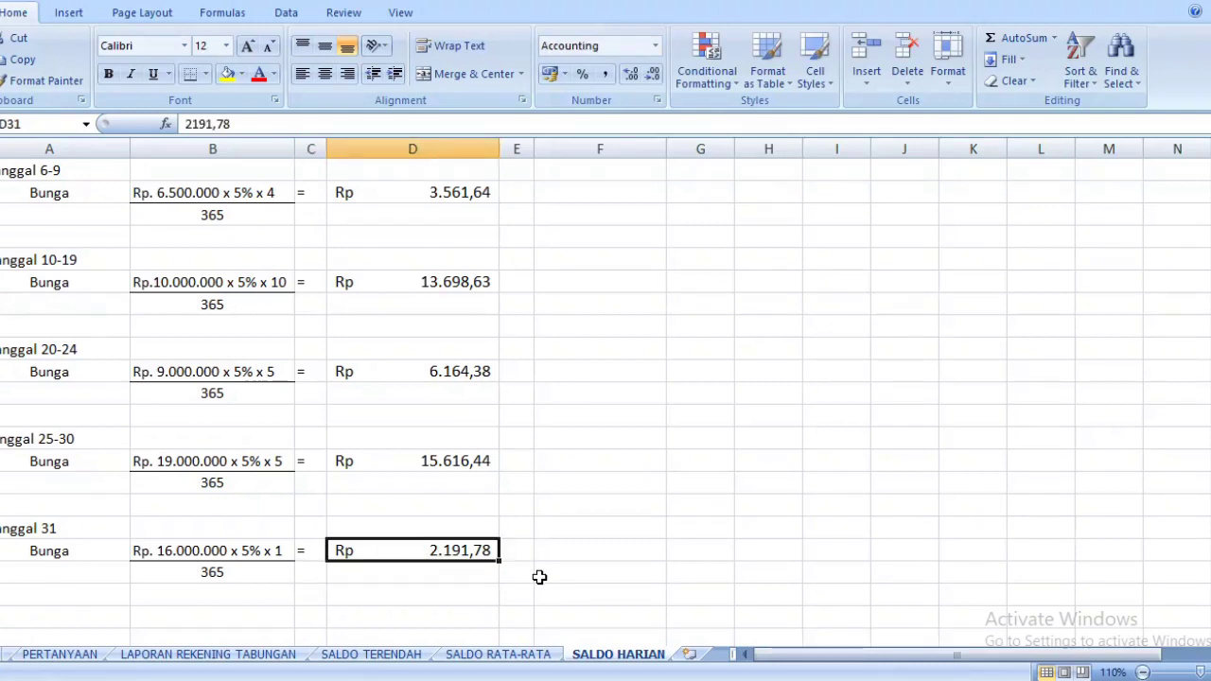
key("Down")
key("Up")
key("Up")
key("Up")
key("Up")
key("Up")
key("Up")
key("Up")
key("Up")
key("Up")
key("Up")
key("Up")
key("Up")
key("Up")
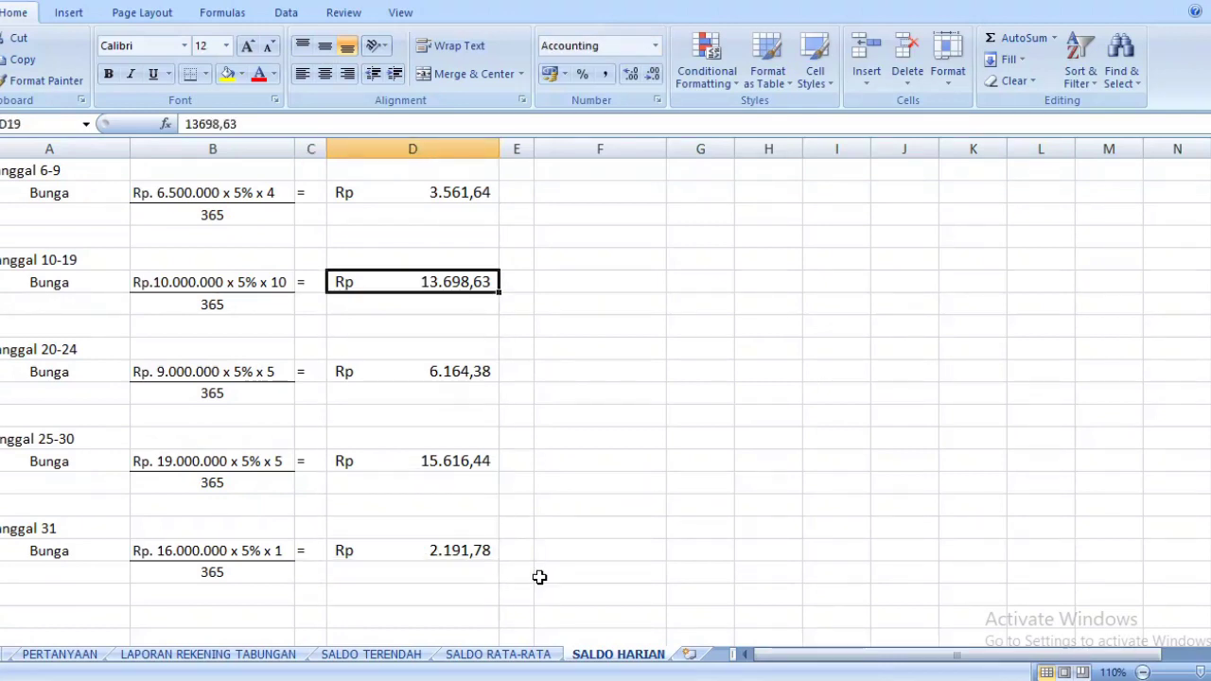
key("Up")
key("Up")
key("Up")
key("Up")
key("Up")
key("Up")
key("Up")
key("Up")
key("Up")
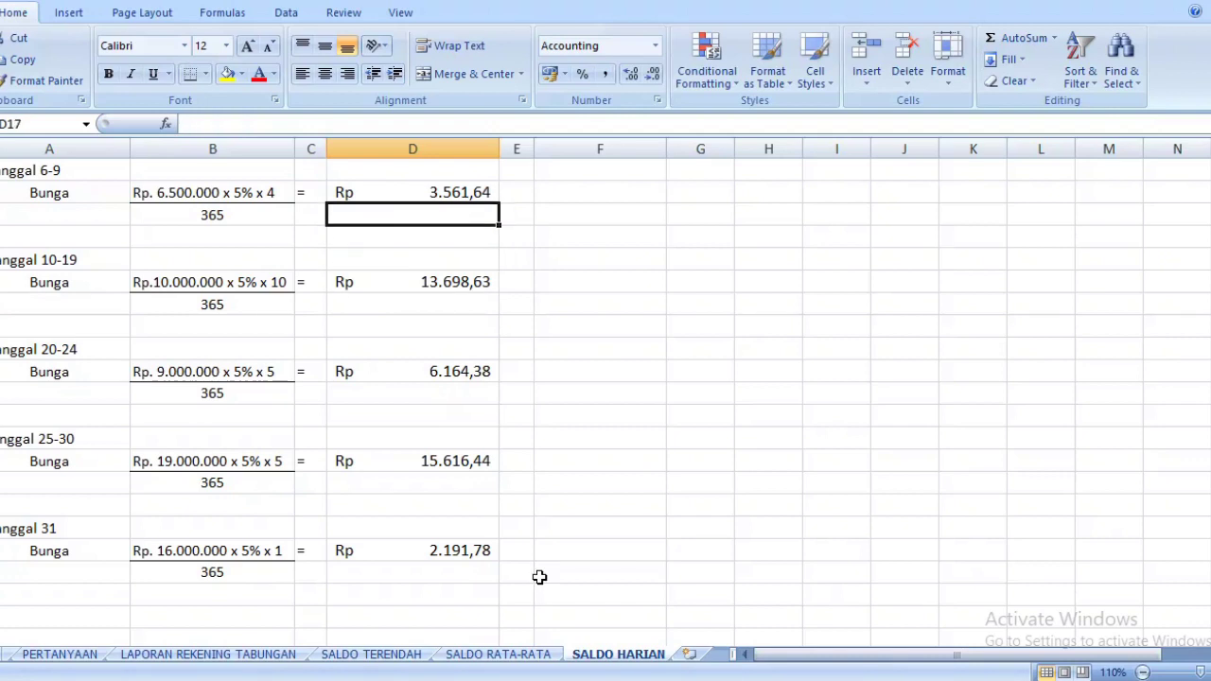
key("Down")
key("Down")
key("Down")
key("Down")
key("Down")
key("Down")
key("Down")
key("Down")
key("Down")
key("Down")
key("Down")
key("Down")
key("Down")
key("Down")
key("Down")
key("Down")
key("Down")
key("Down")
key("Down")
key("Down")
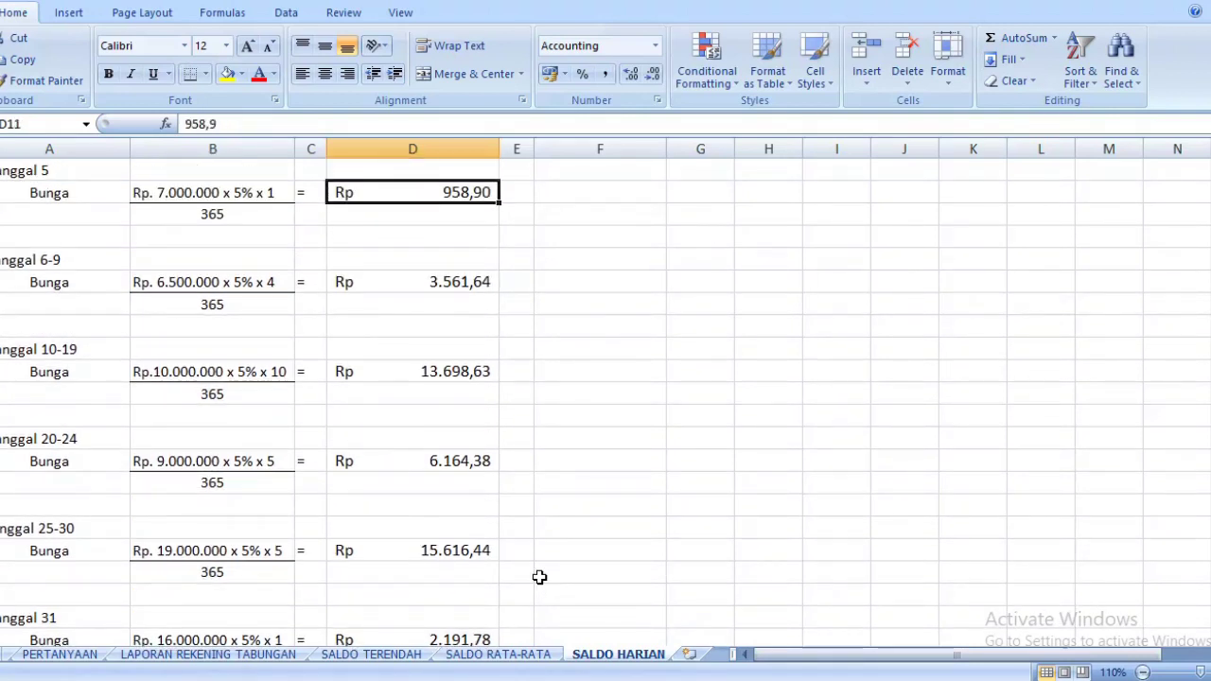
key("Up")
key("Up")
key("Up")
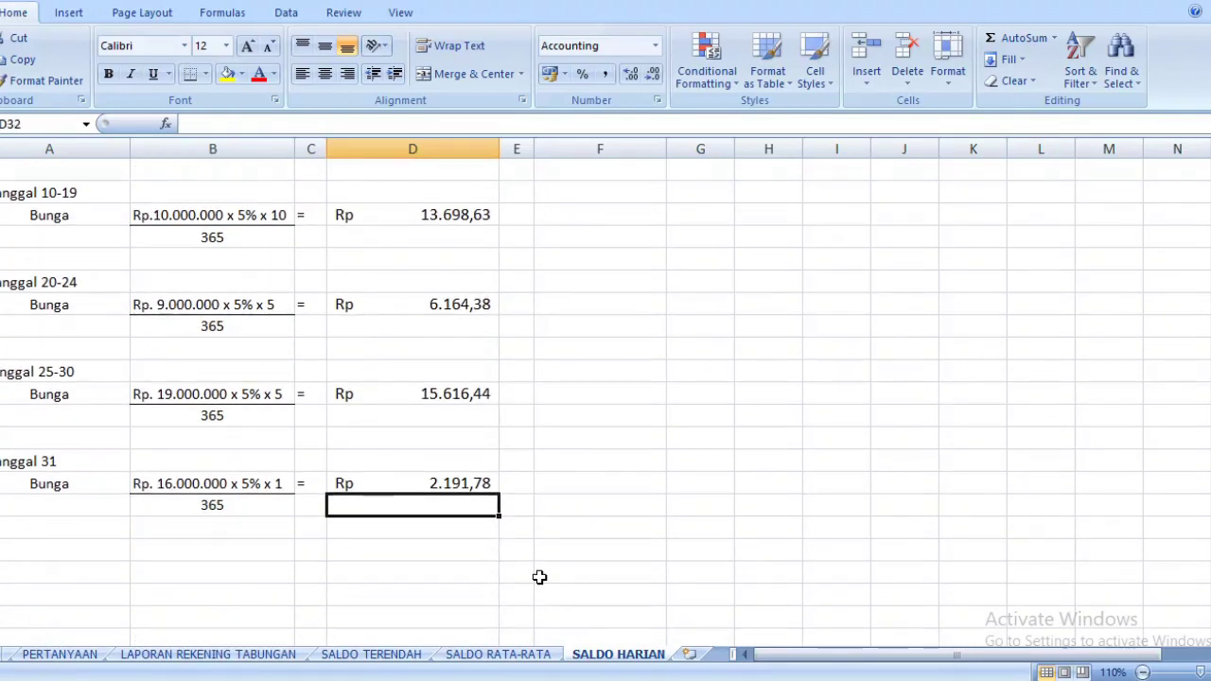
key("Down")
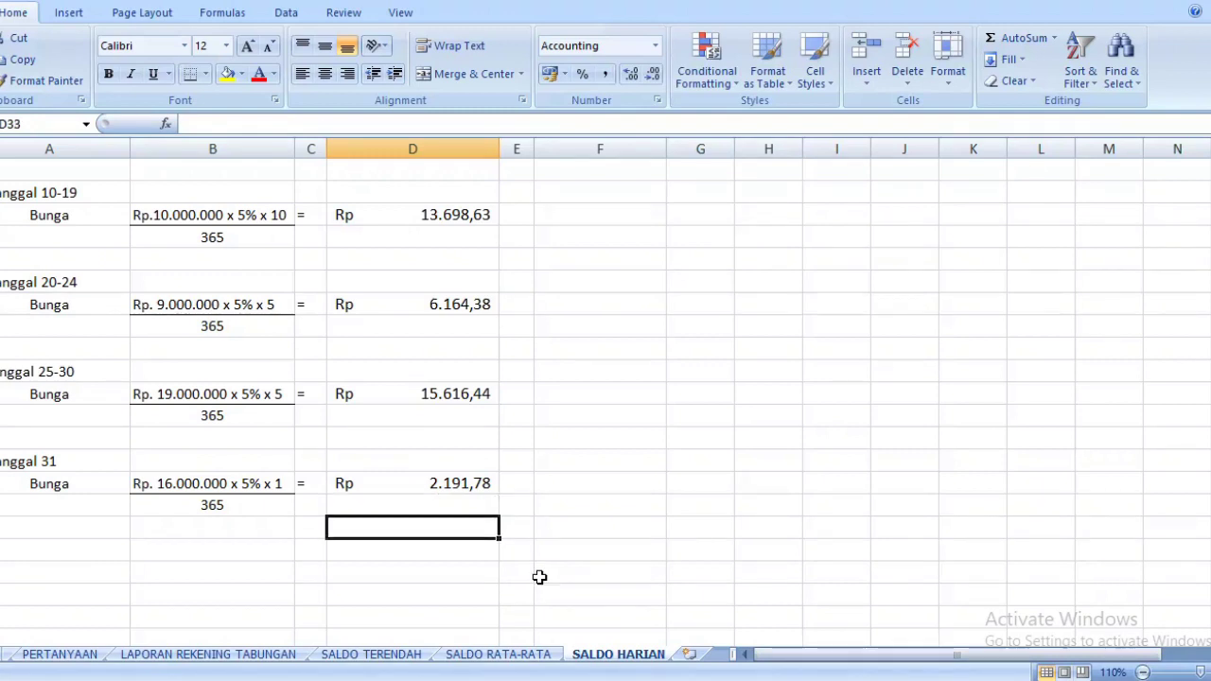
Add a bottom border to D31 as the total line and start a SUM formula in D32
left_click(449, 503)
left_click(401, 476)
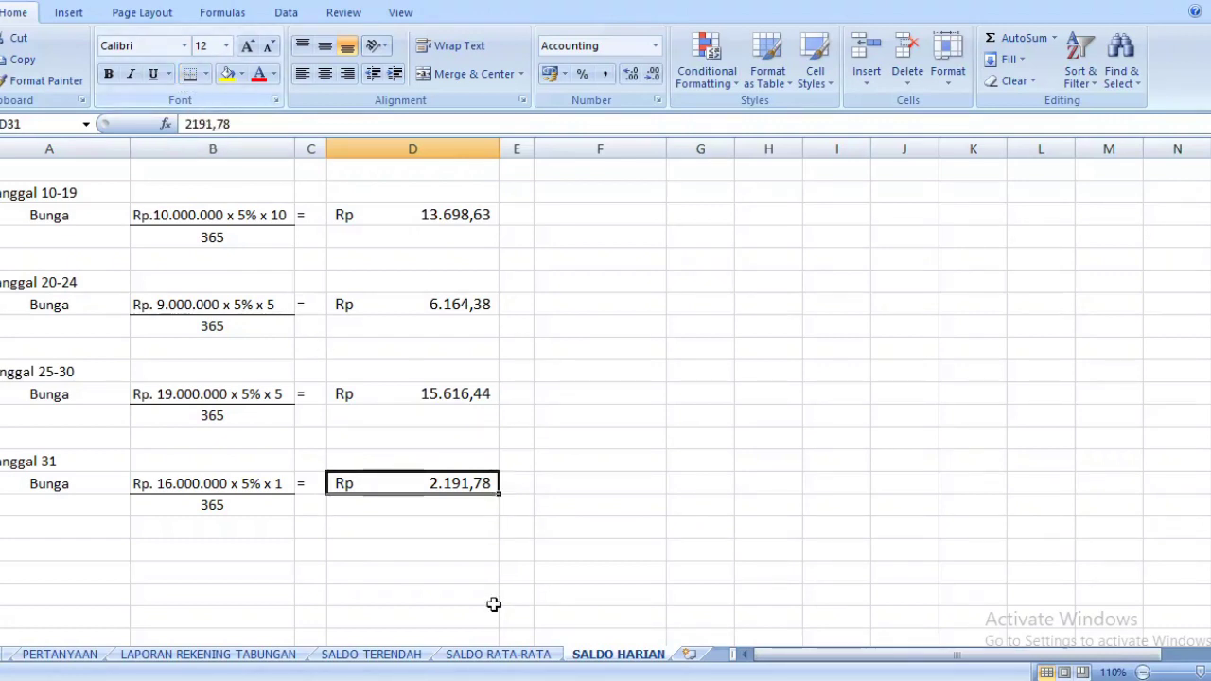
left_click(476, 511)
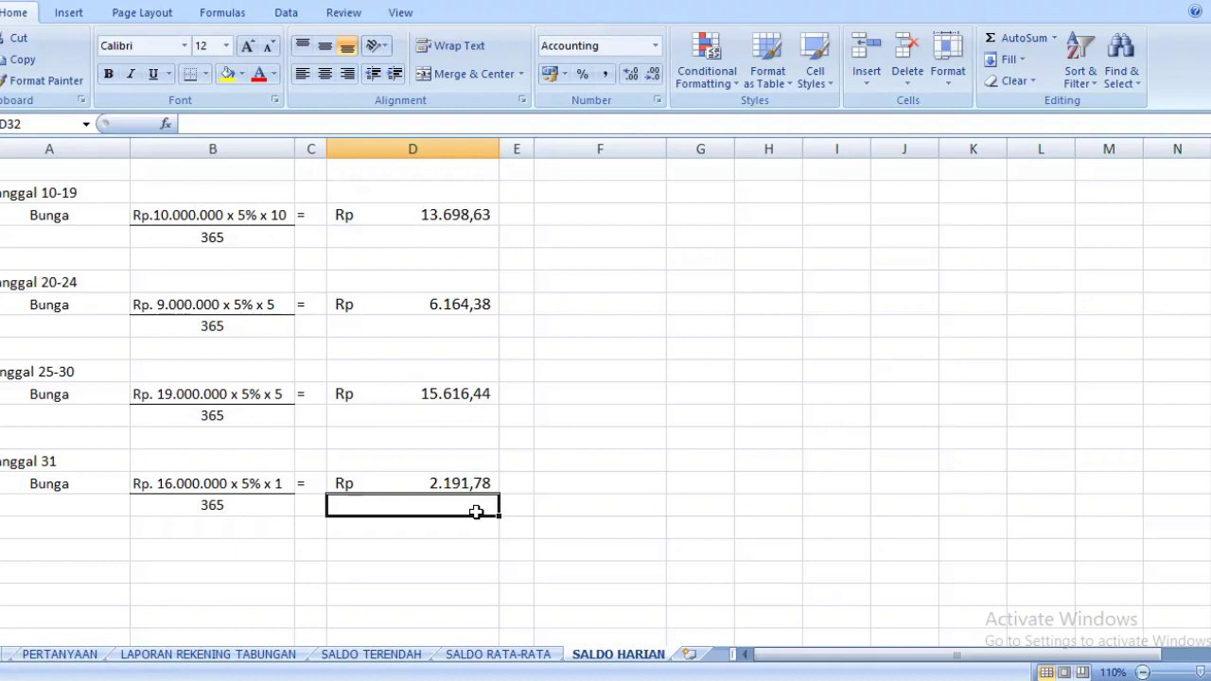
type("=")
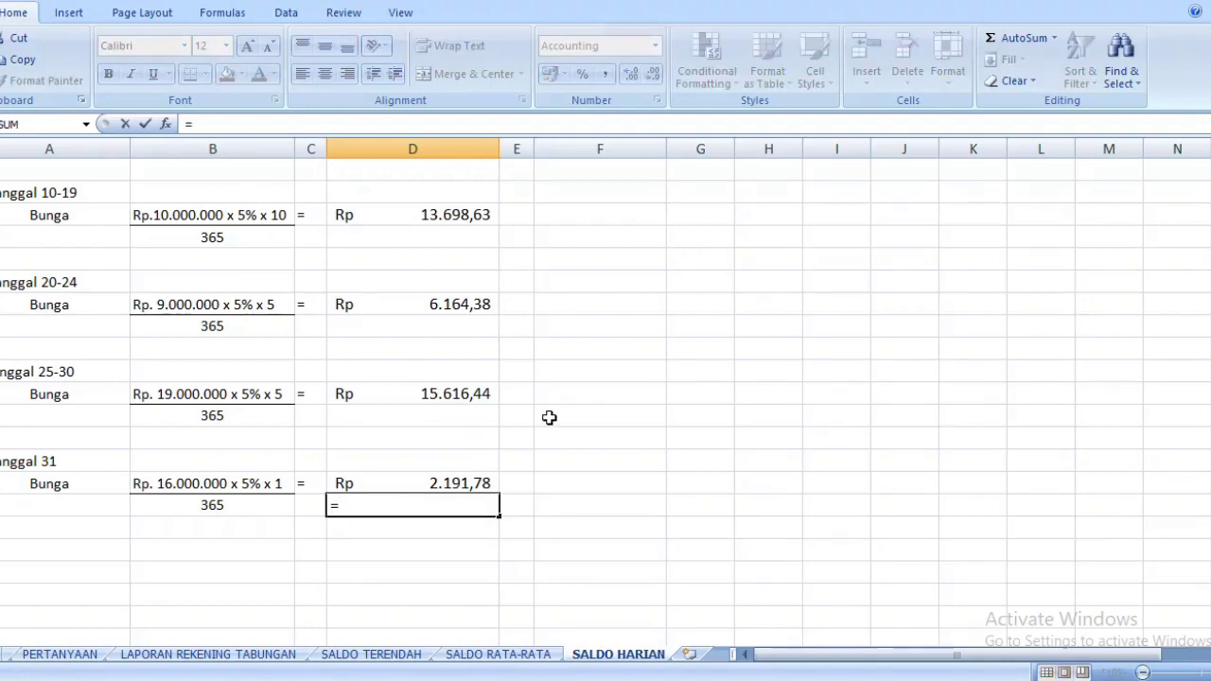
type("su")
left_click(372, 560)
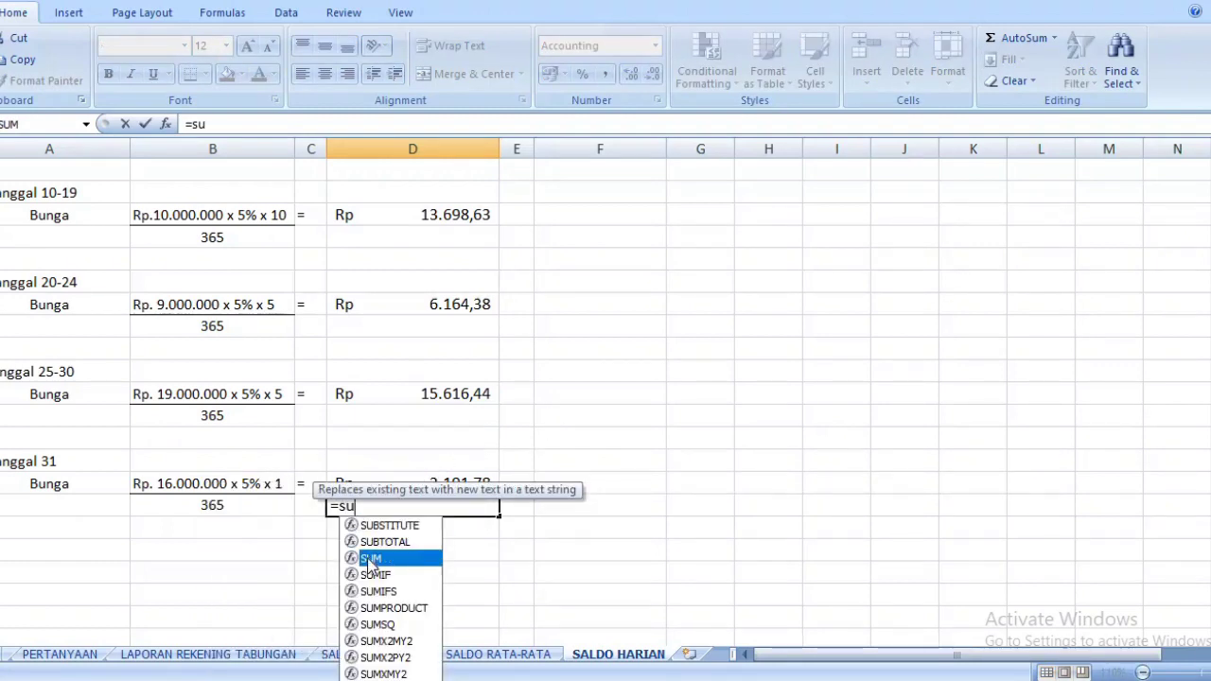
double_click(372, 560)
scroll(606, 378, "up", 7)
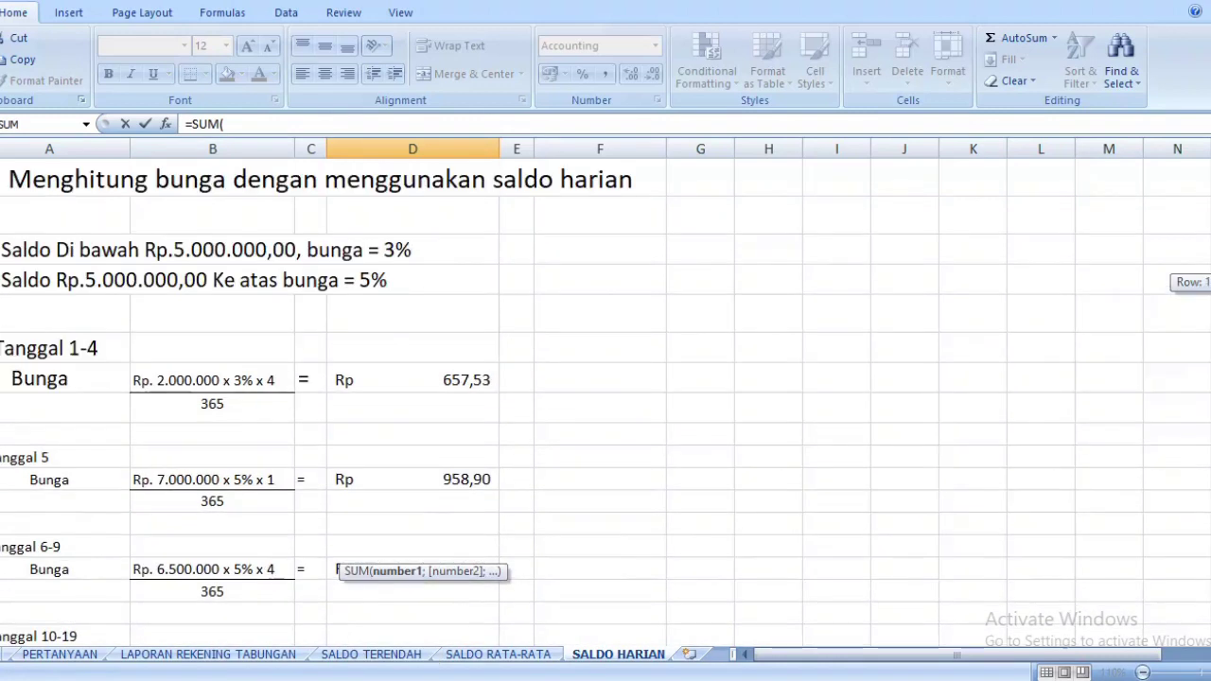
Complete the total in D32 by summing the interest cells D7, D11, D15, D19, D23, D27 and D31
left_click(453, 383)
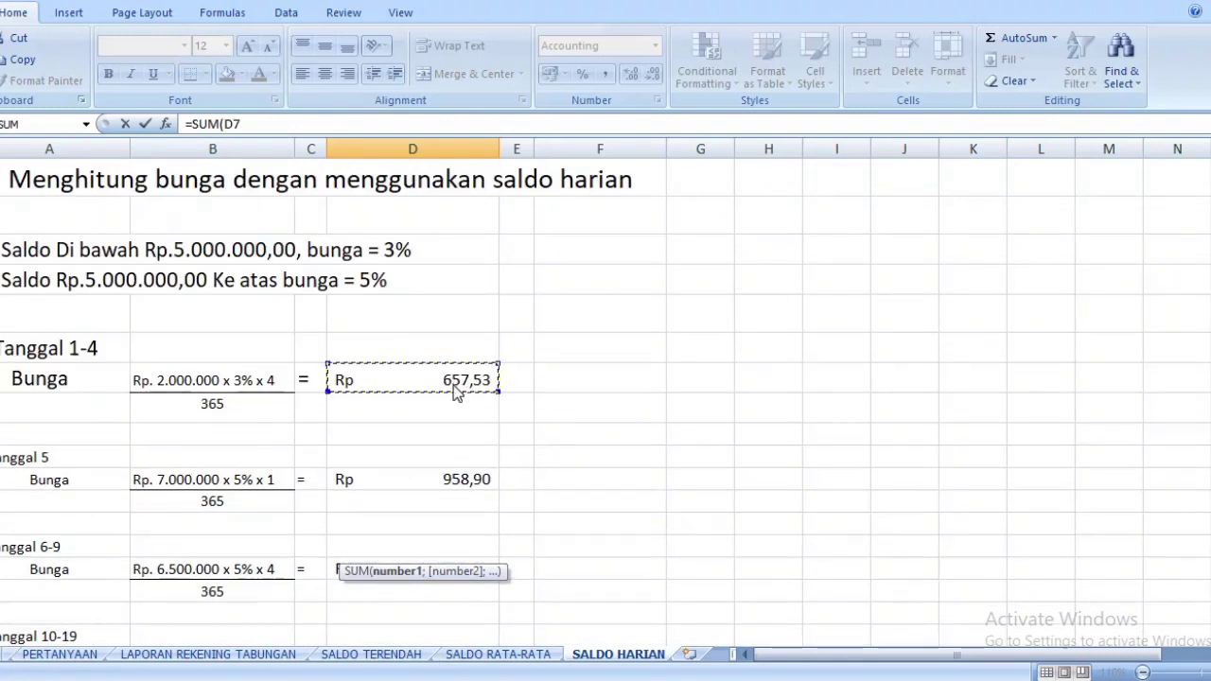
left_click(453, 480, "ctrl")
key("Return")
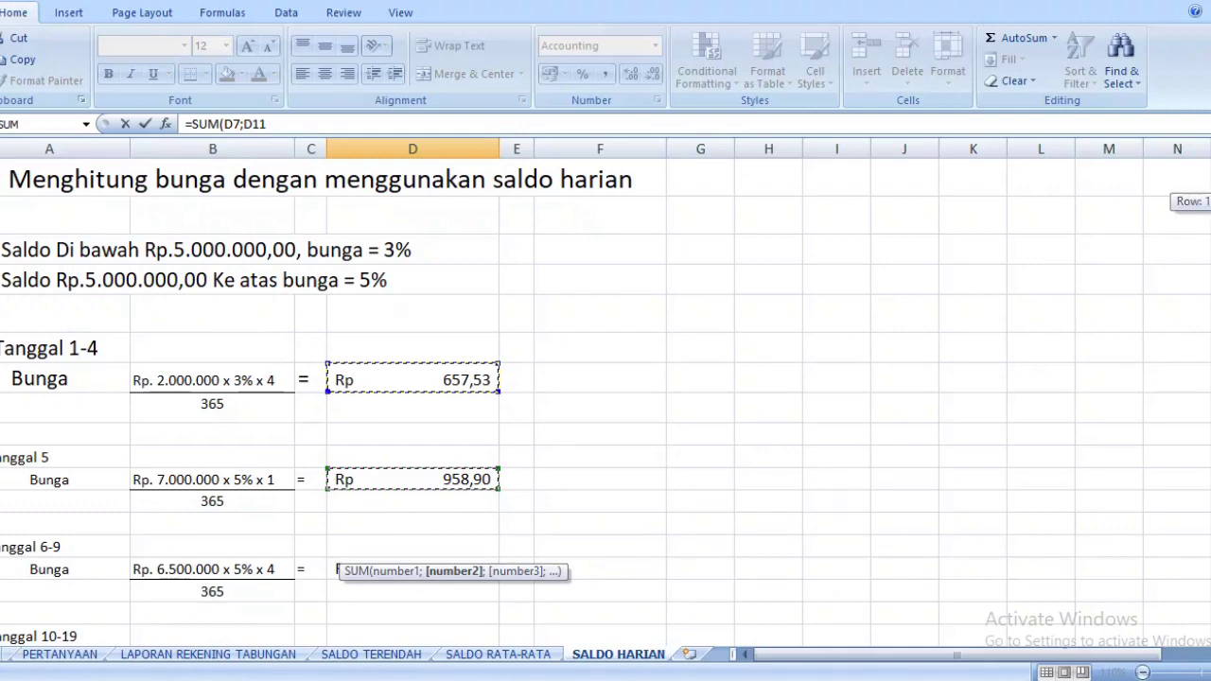
left_click_drag(1210, 201, 1210, 208)
left_click(468, 394, "ctrl")
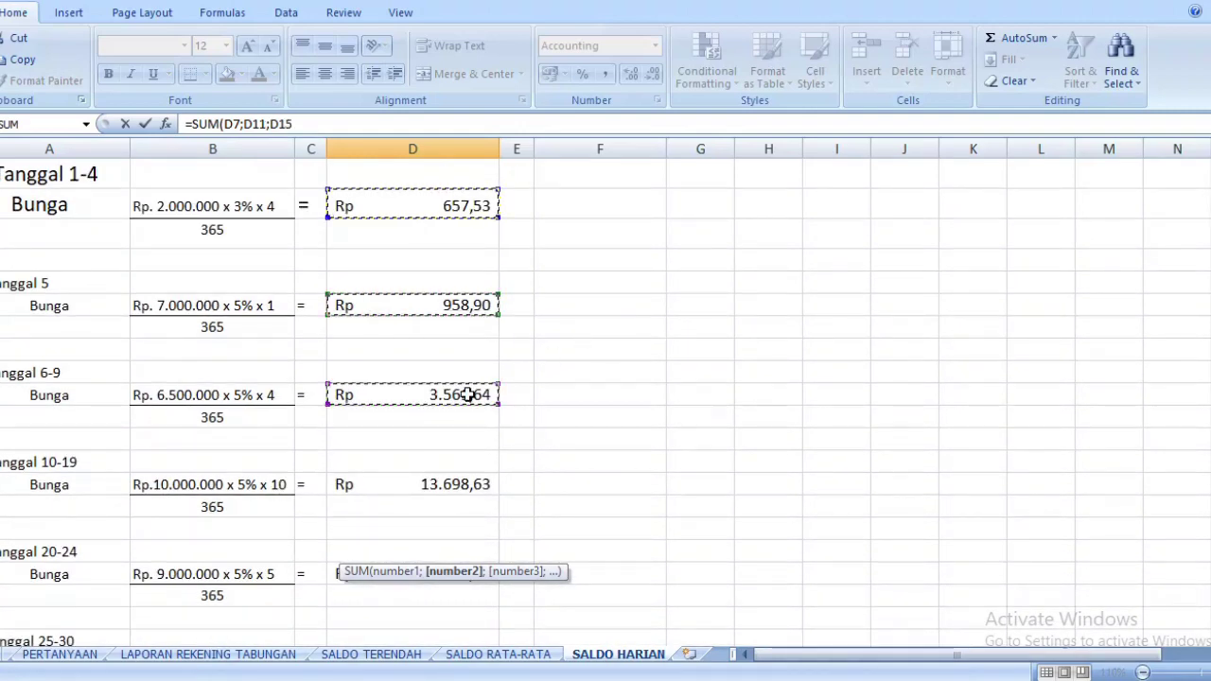
left_click(417, 490, "ctrl")
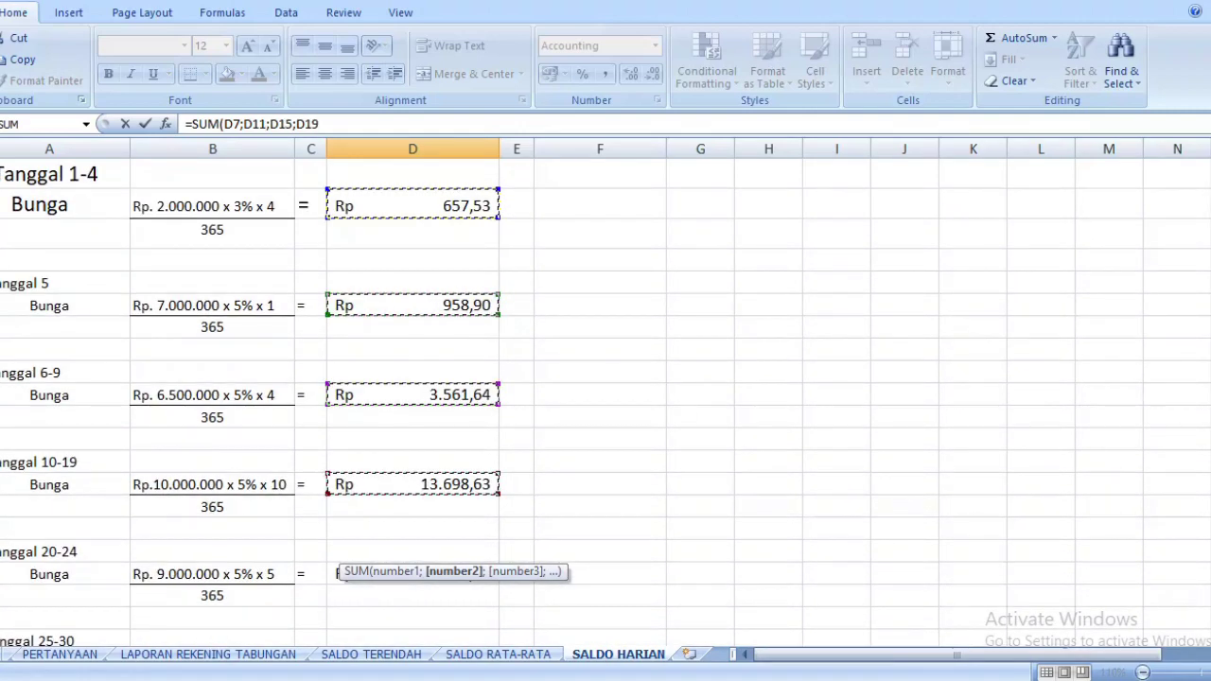
left_click_drag(1210, 227, 1210, 244)
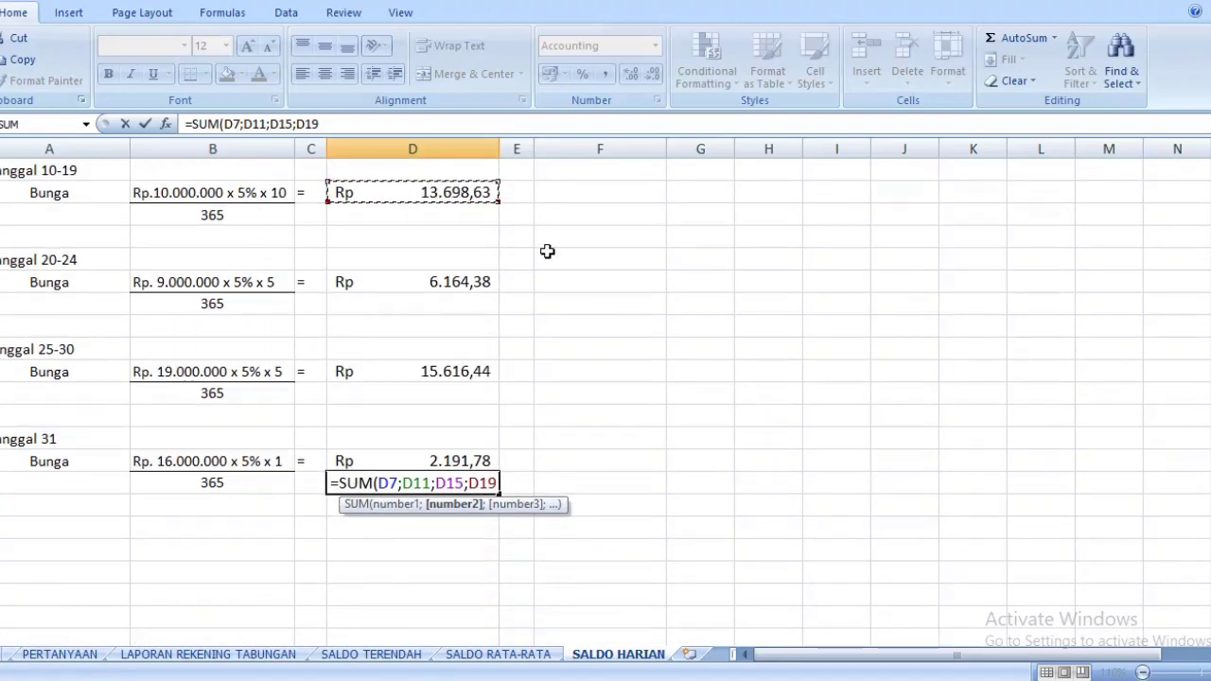
left_click(465, 282, "ctrl")
left_click(407, 371, "ctrl")
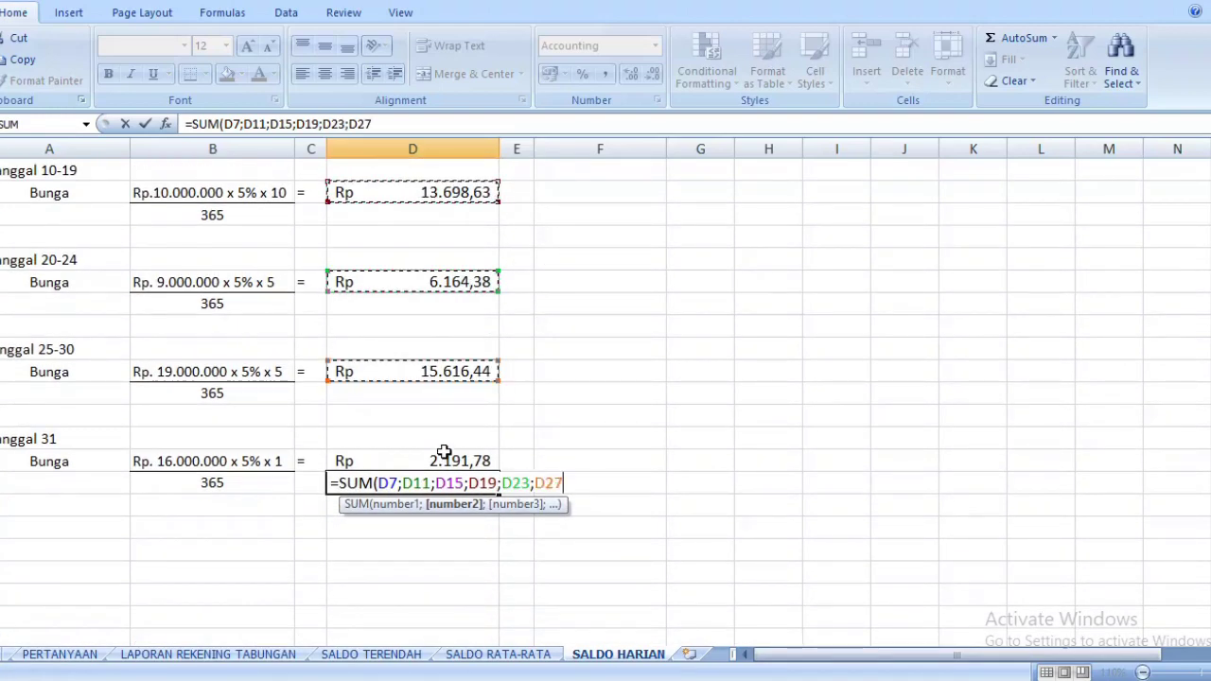
left_click(445, 462, "ctrl")
key("Return")
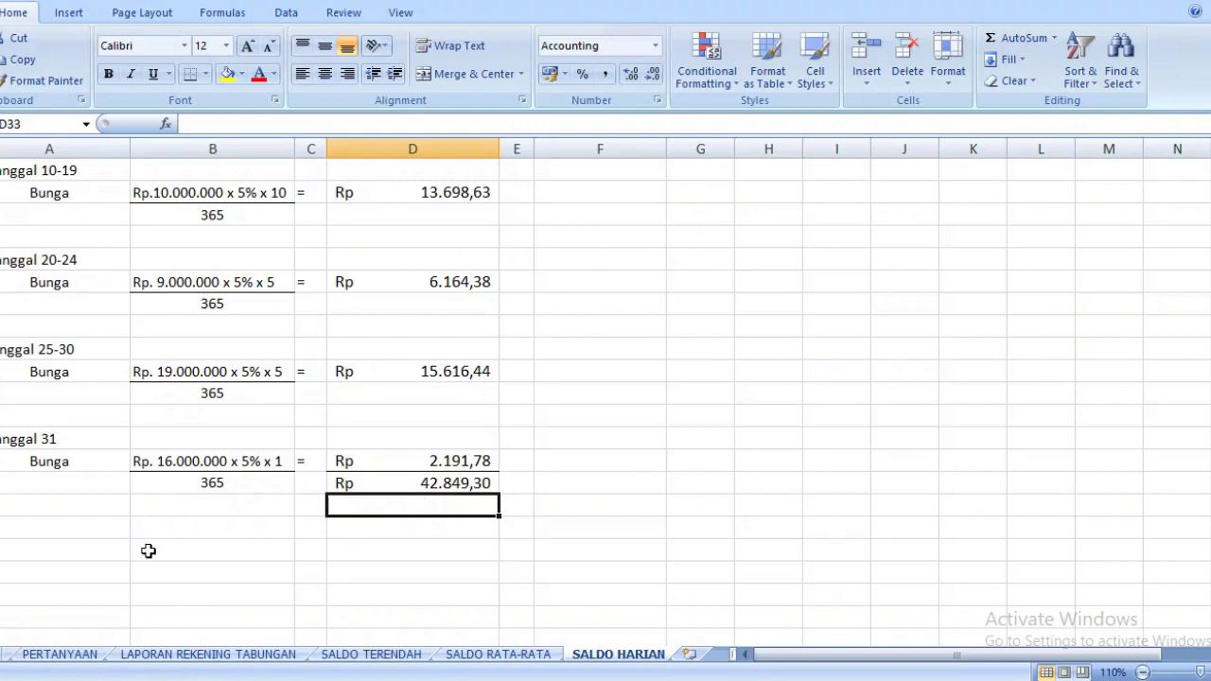
Enter the label "Pajak" in A35 and center it in the cell
scroll(605, 378, "down", 3)
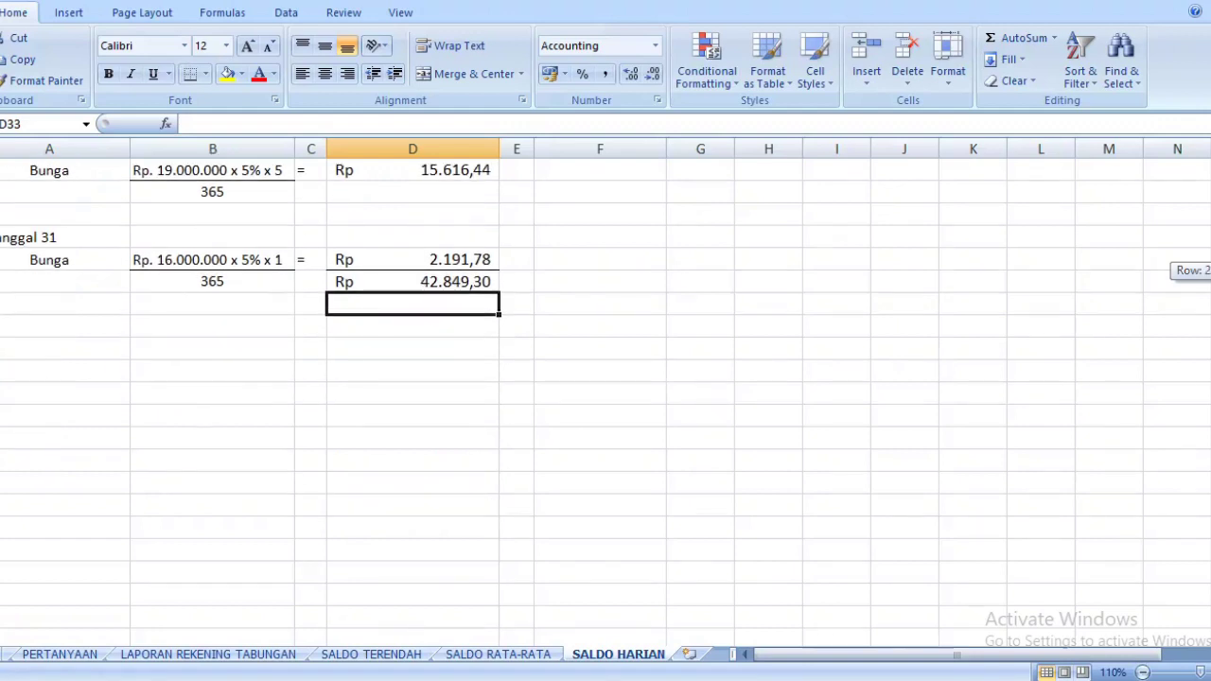
left_click(106, 342)
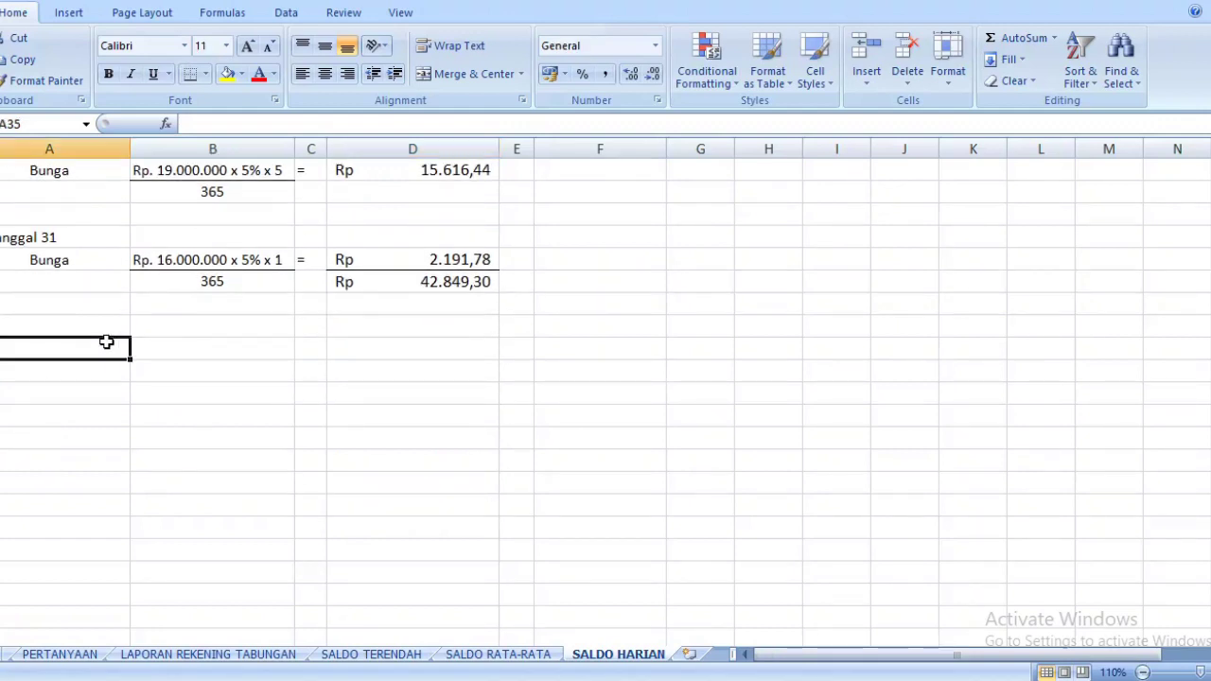
type("Pa")
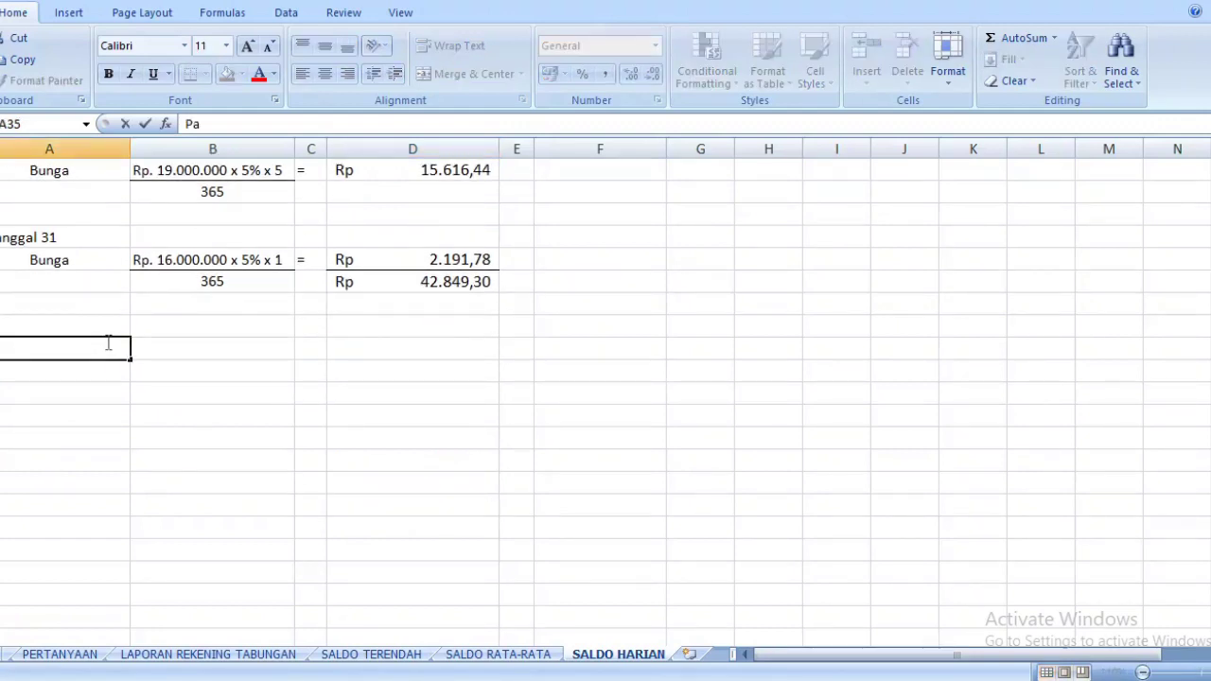
type("jak")
left_click(175, 292)
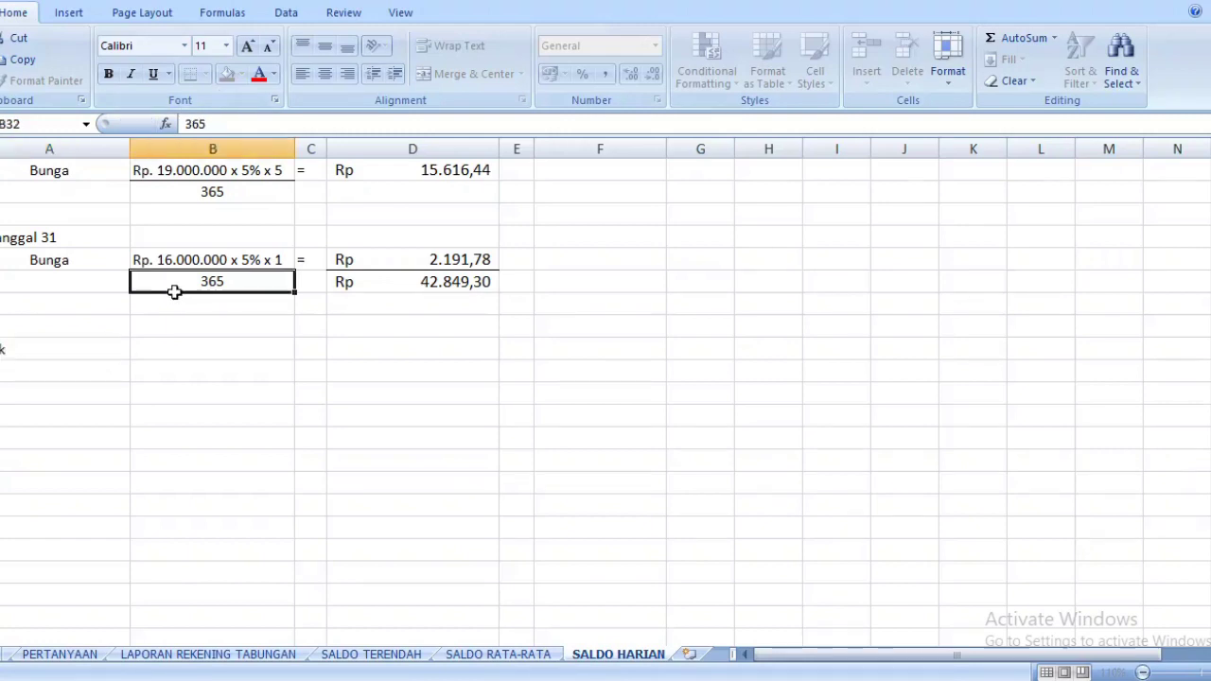
left_click(89, 348)
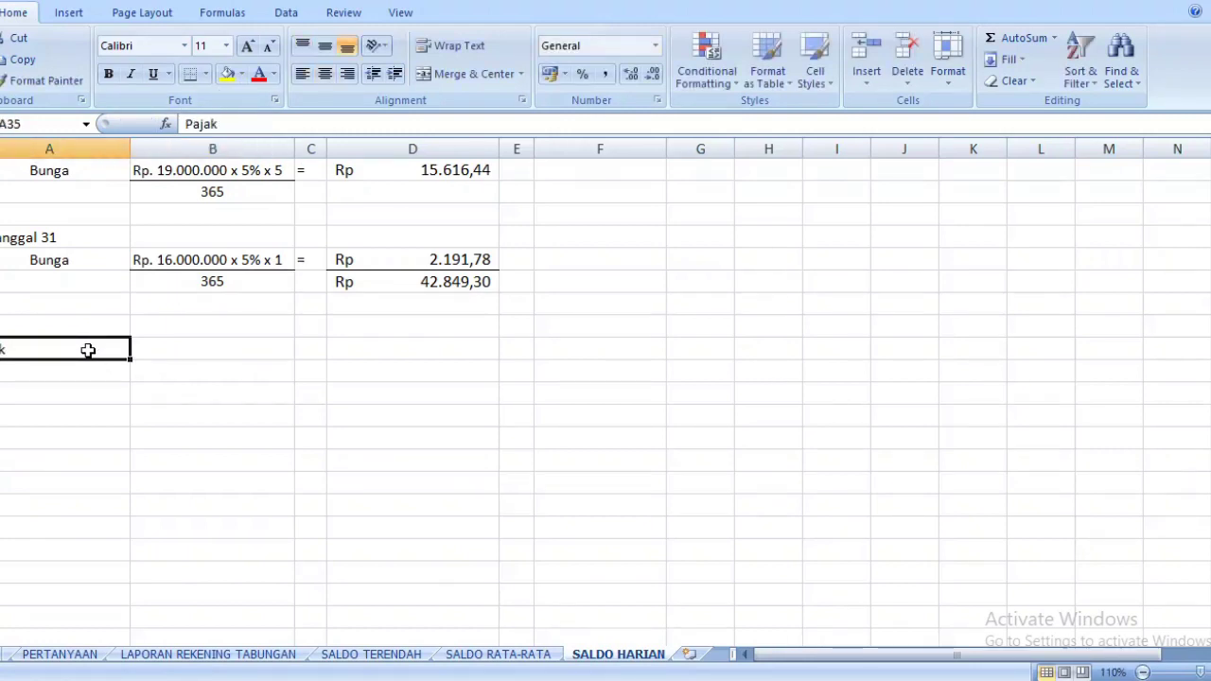
left_click(325, 74)
Enter the tax calculation text "15% x Rp. 42.849,30" in B35
left_click(215, 348)
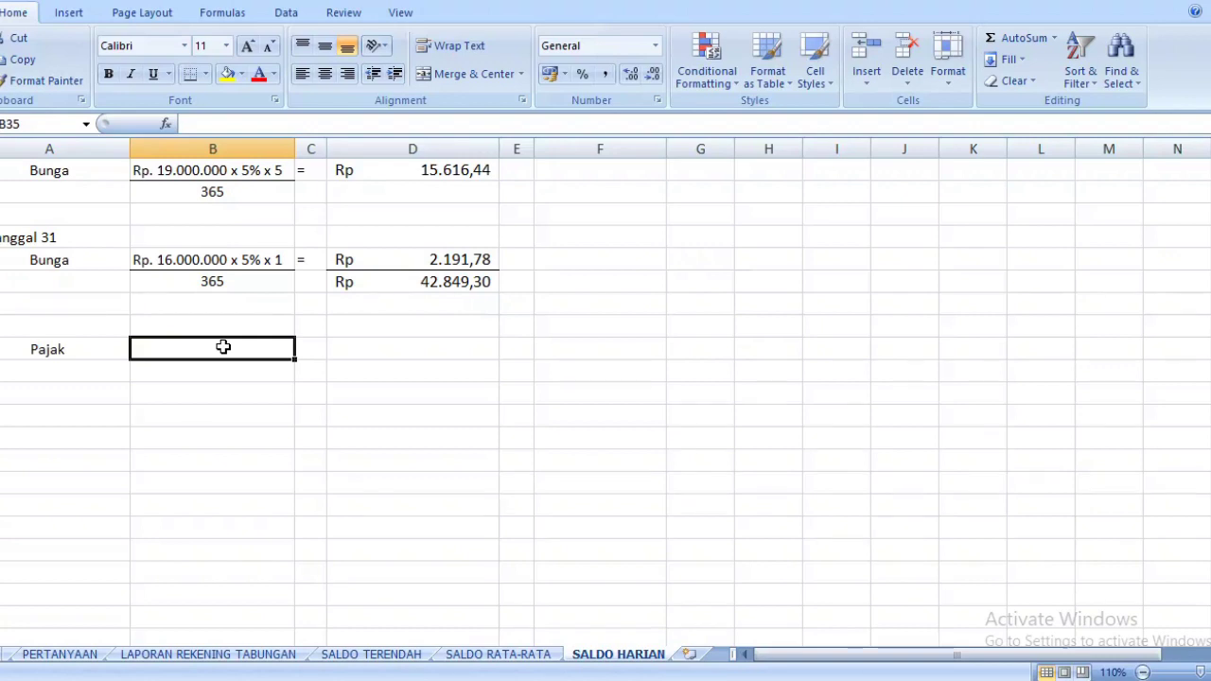
type("15")
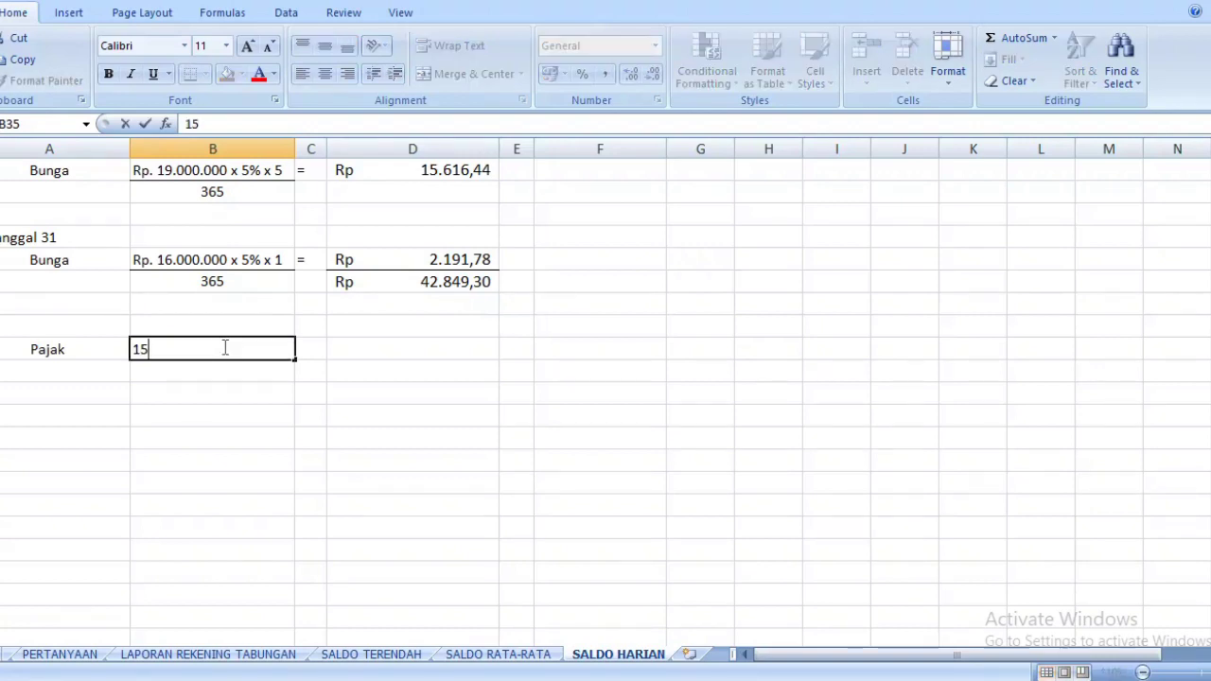
type("% x Rp")
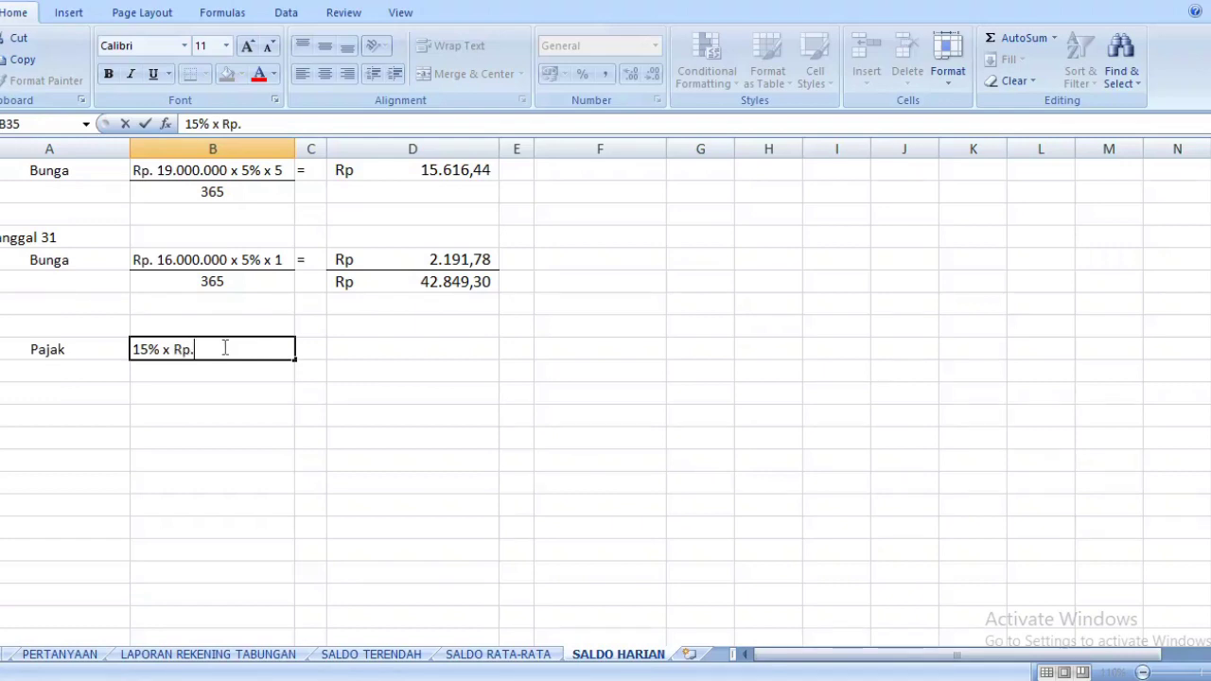
type(". 42.84")
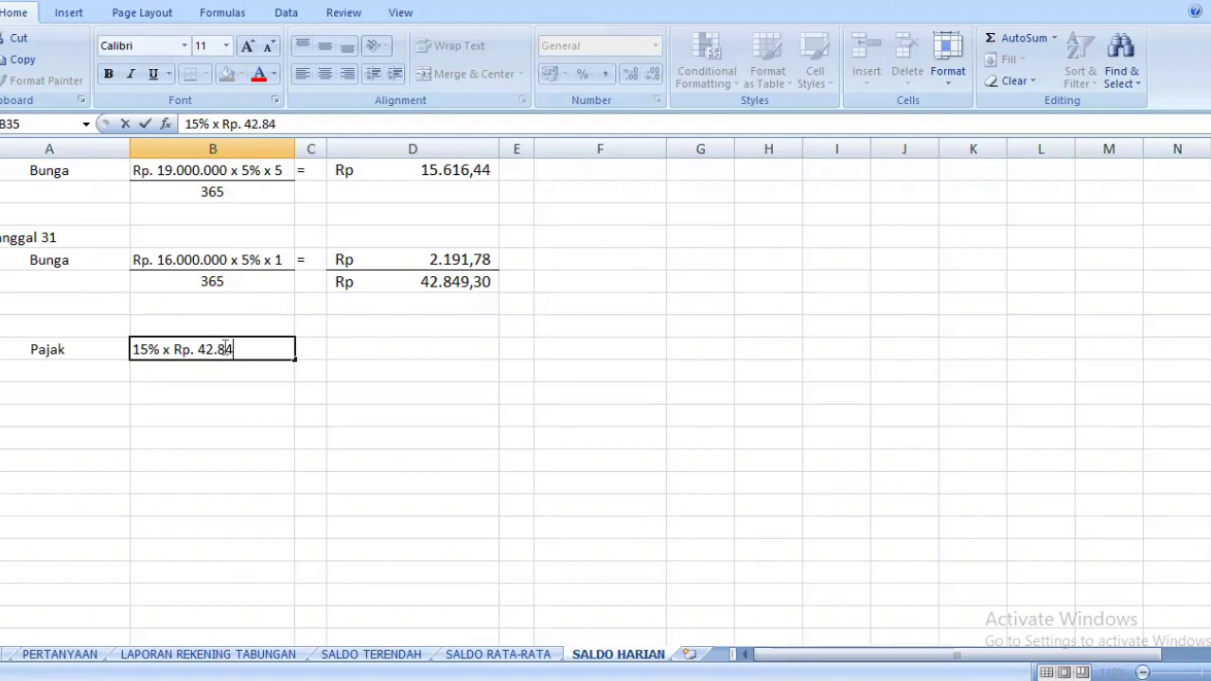
type("9,30")
Enter the tax amount 6427,40 in D35
left_click(368, 345)
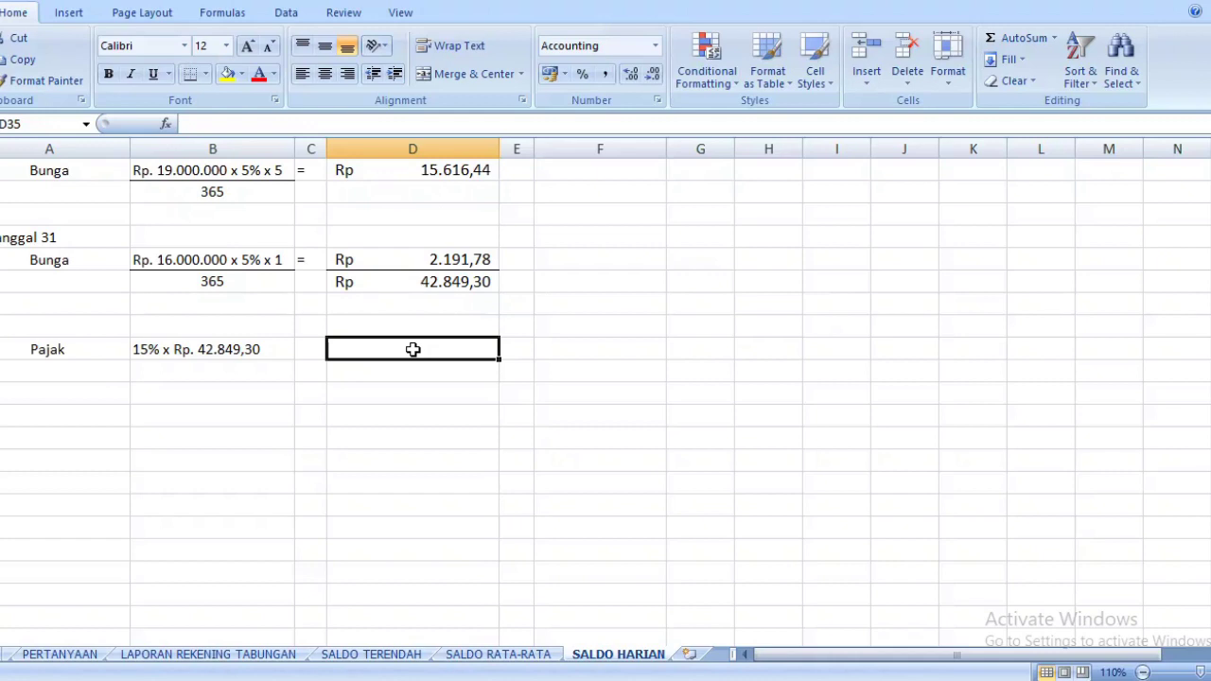
type("6")
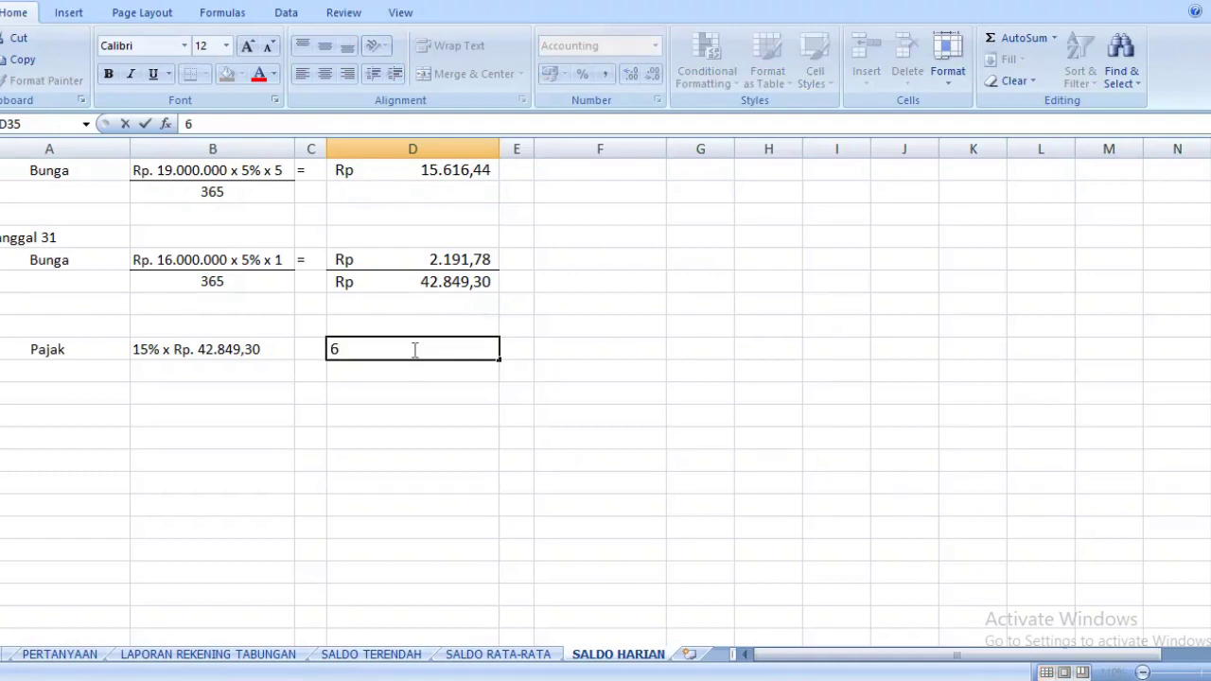
type("427,")
type("40")
key("Return")
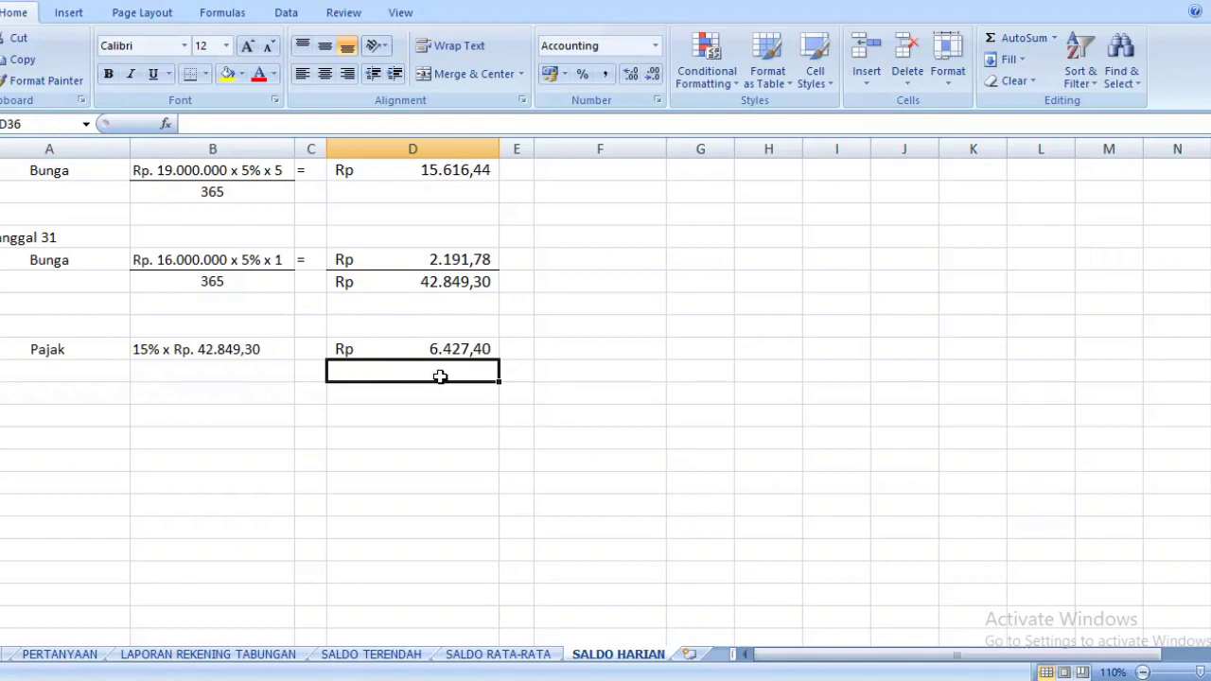
Add a bottom border to the tax amount in D35 as the subtraction line
type("=")
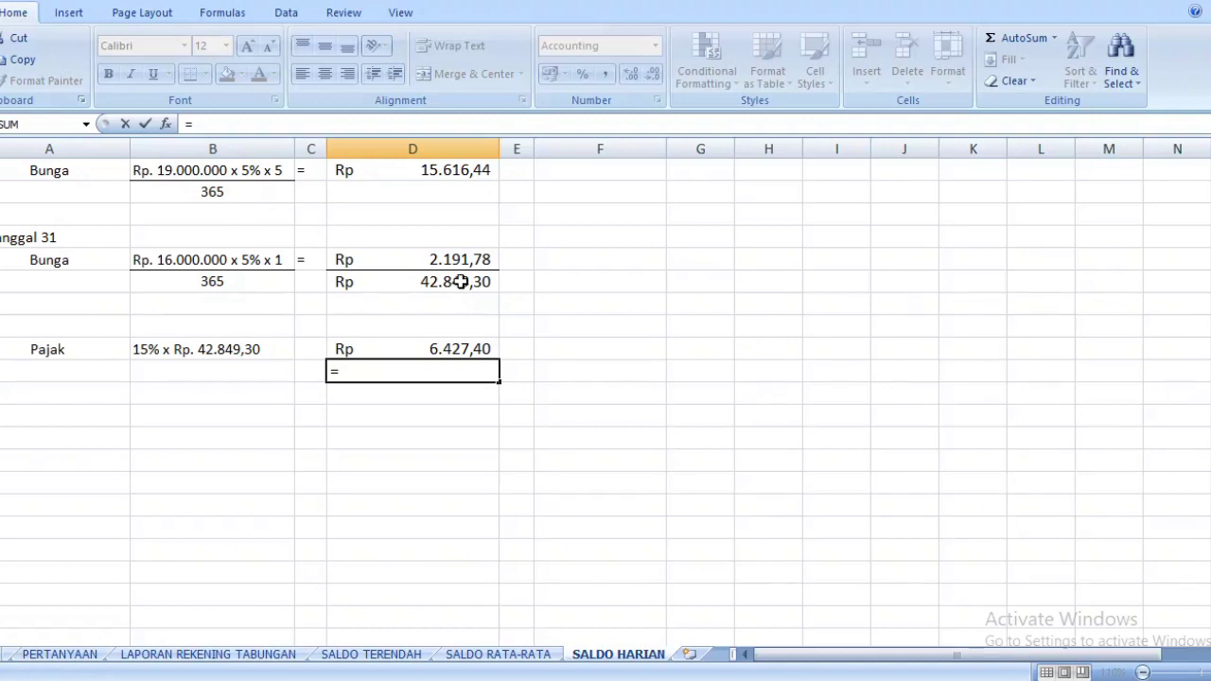
key("Escape")
left_click(409, 350)
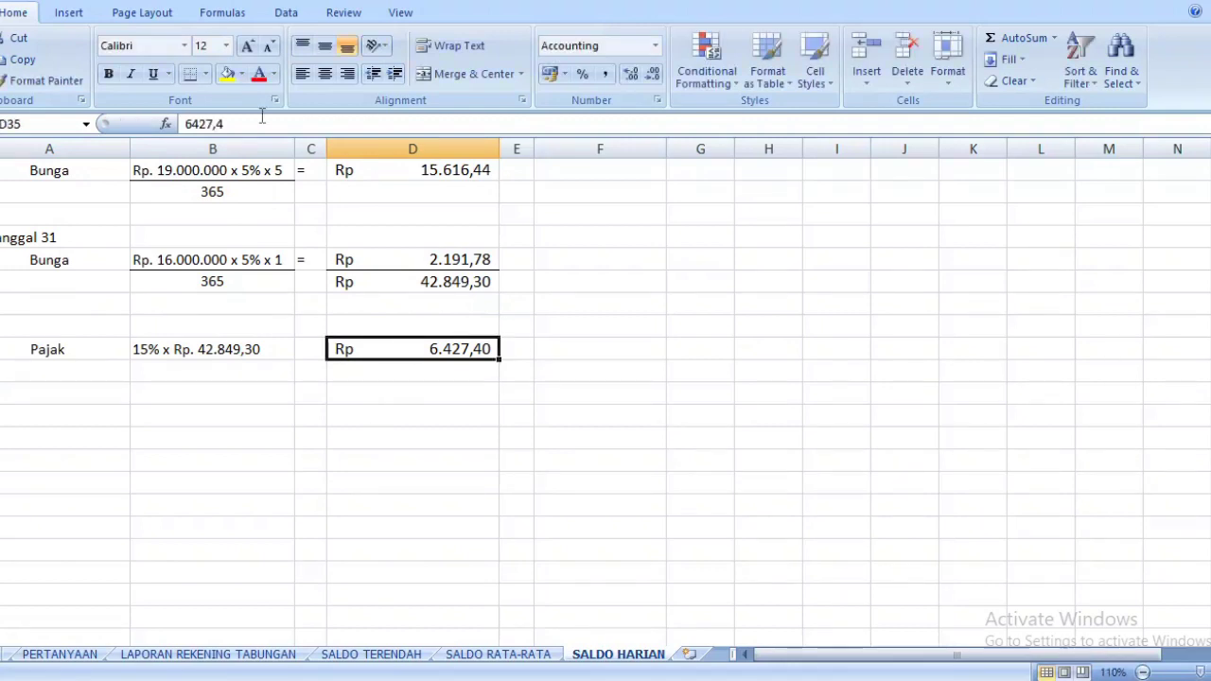
Calculate the net interest in D36 with the formula =D32-D35
left_click(349, 372)
type("=")
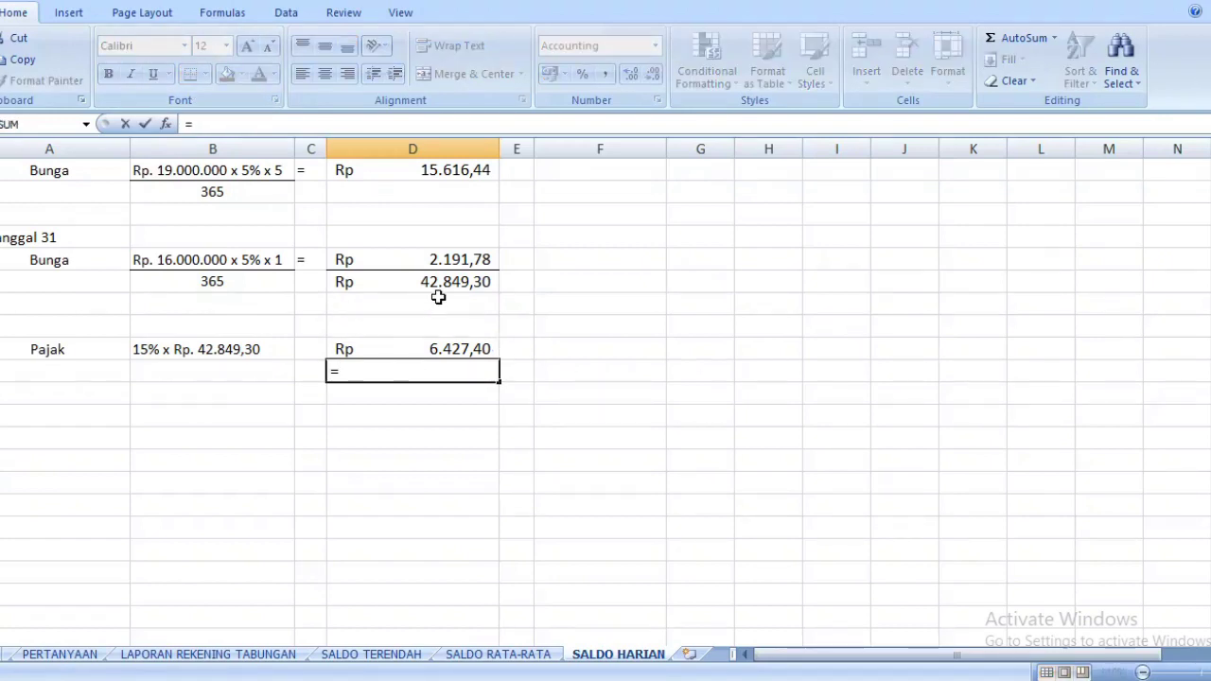
left_click(438, 281)
type("-")
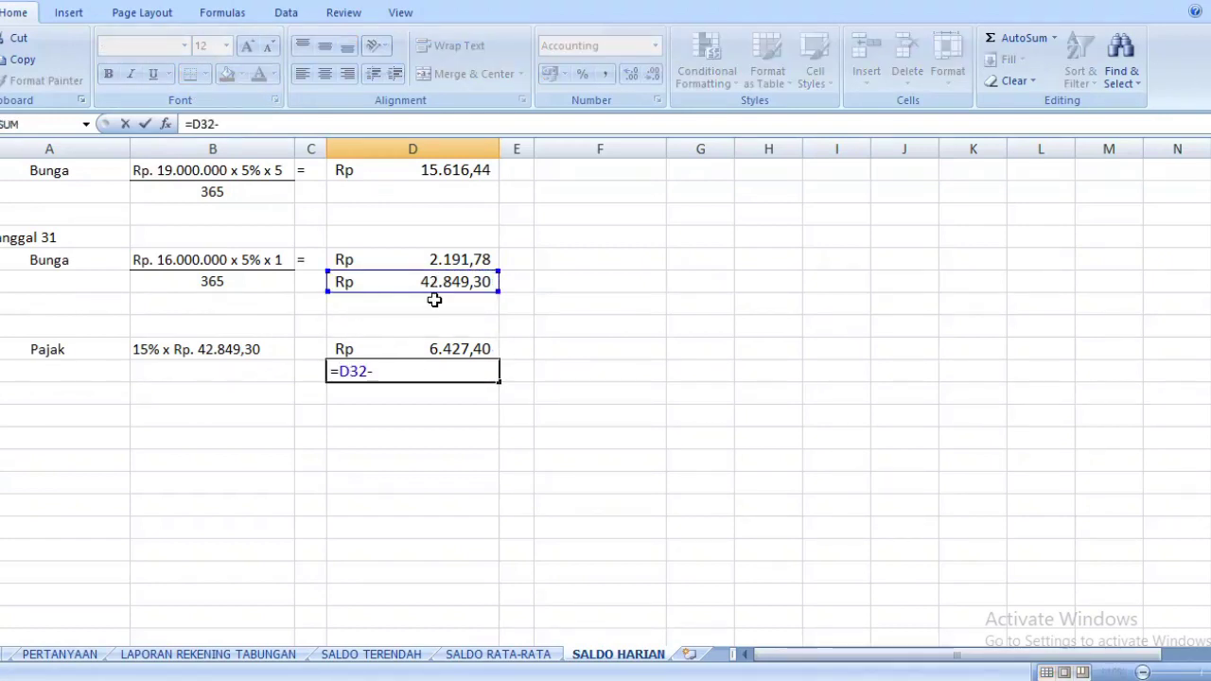
left_click(410, 348)
key("Return")
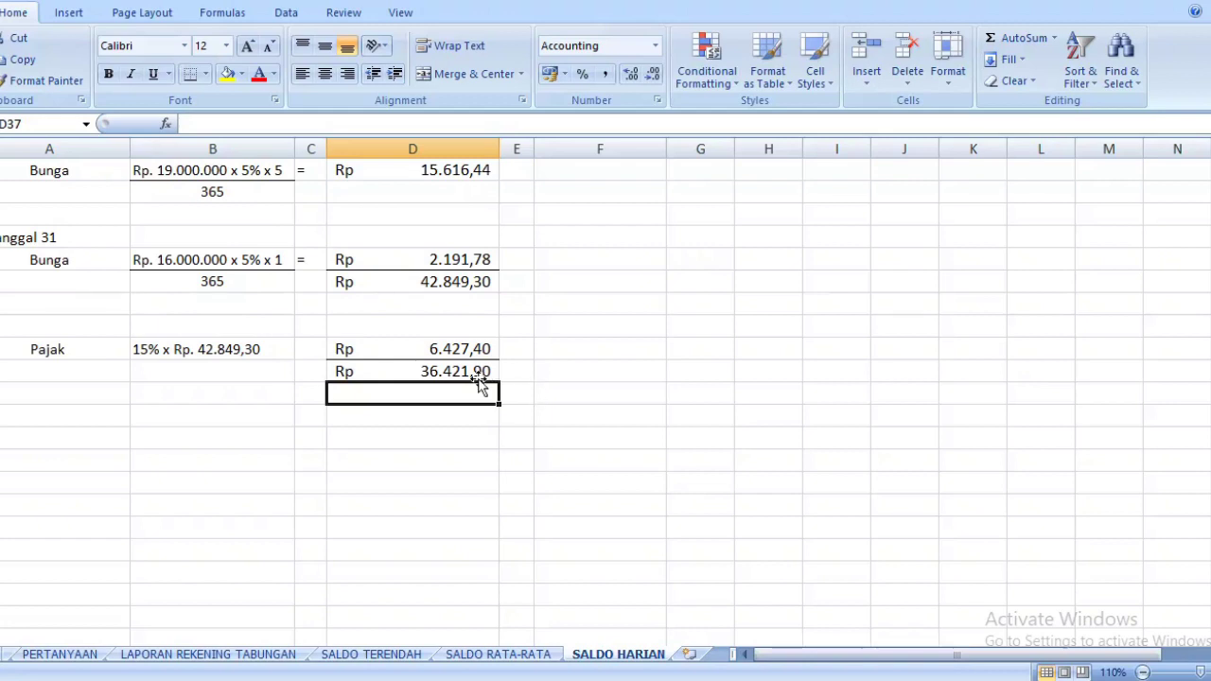
Enter the conclusion "Jadi Bunga Bersih yang diperoleh Tn." followed by the customer's name in A38
left_click(42, 412)
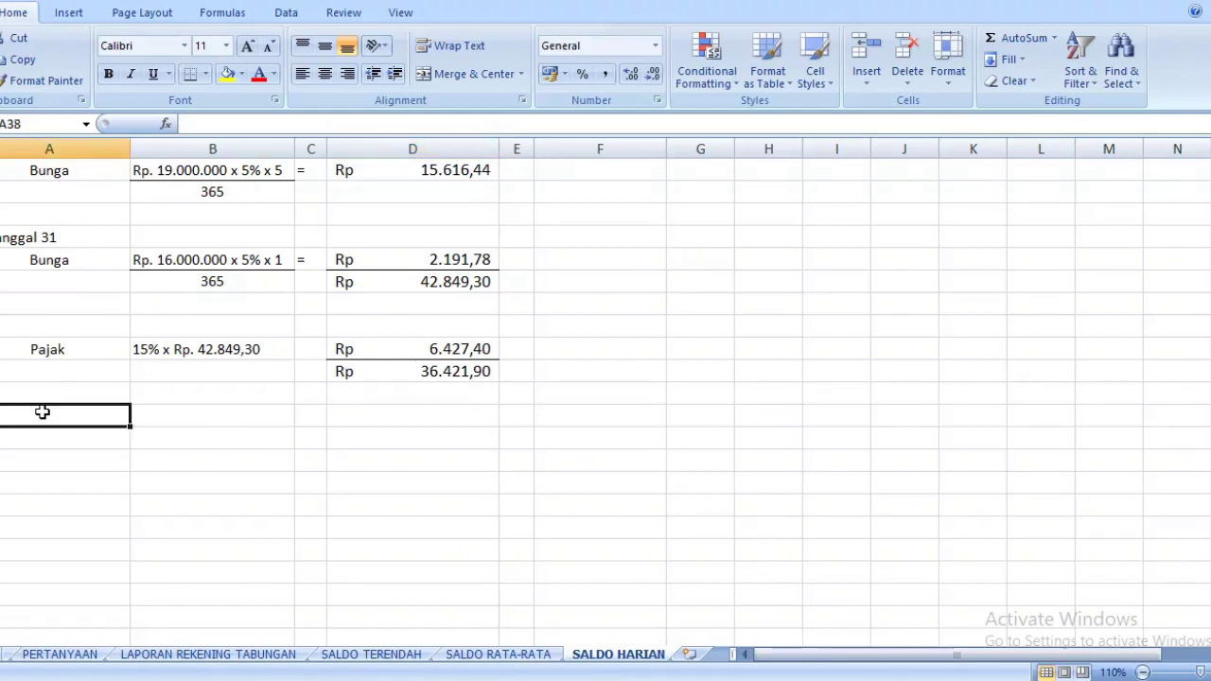
type("Jadi")
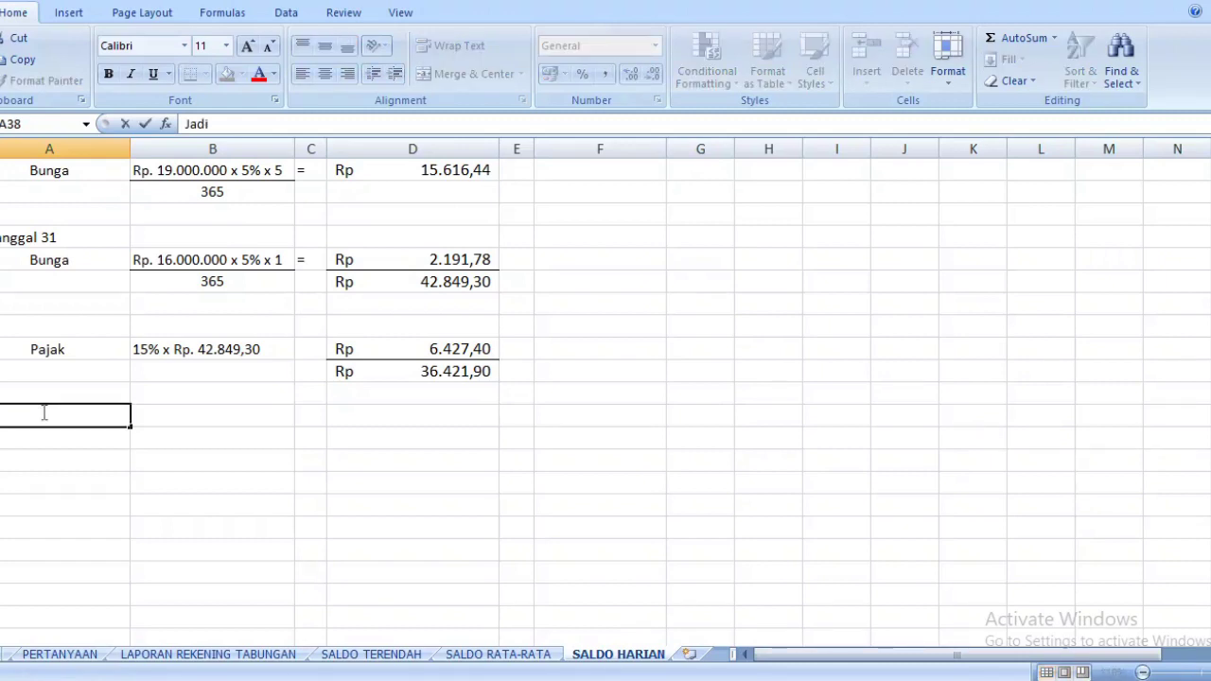
type(" Bunga Bers")
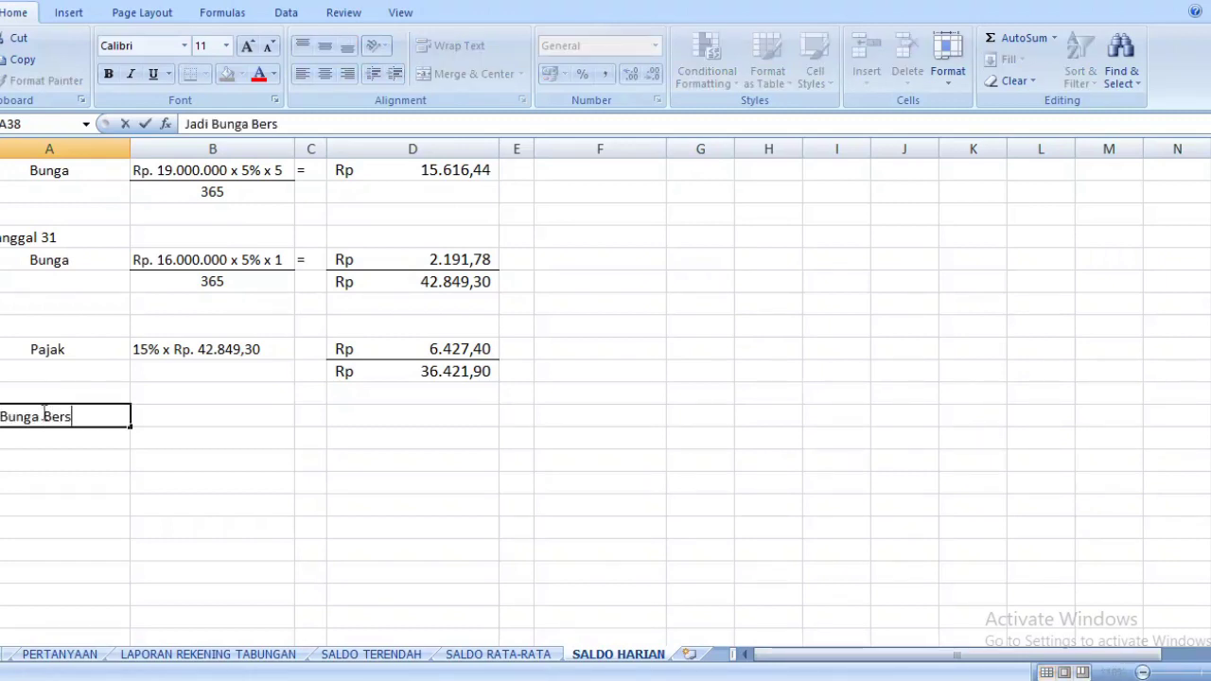
type("ih yang diper")
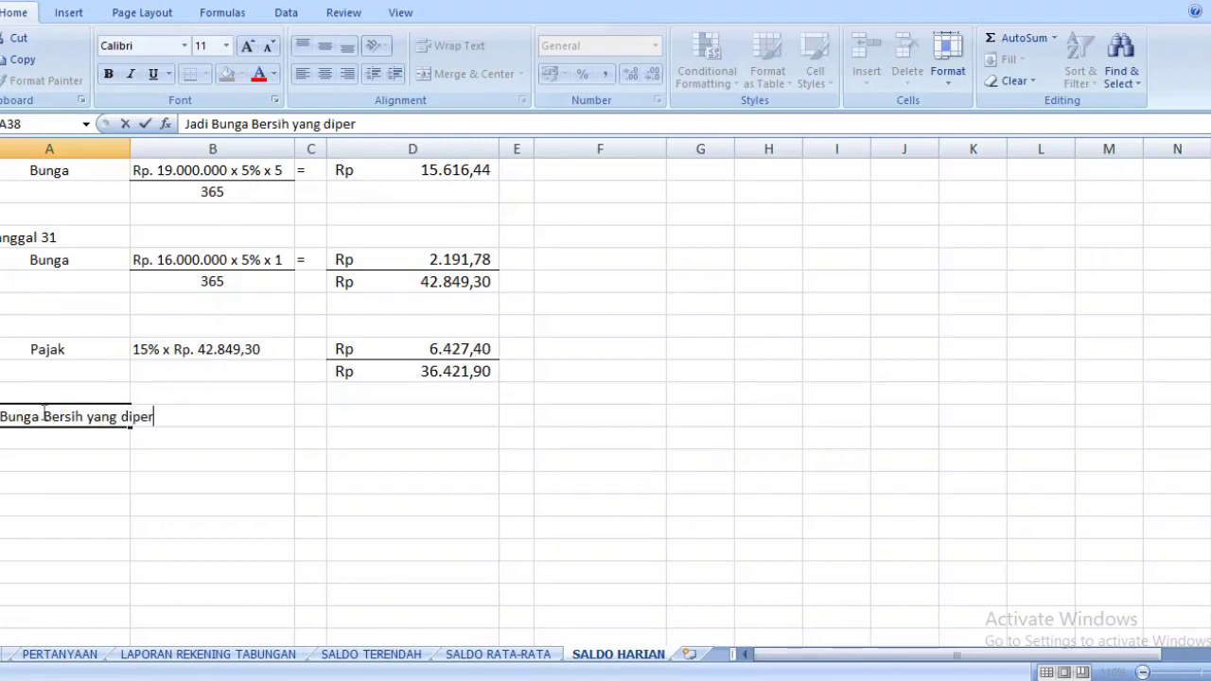
type("oleh Tuan")
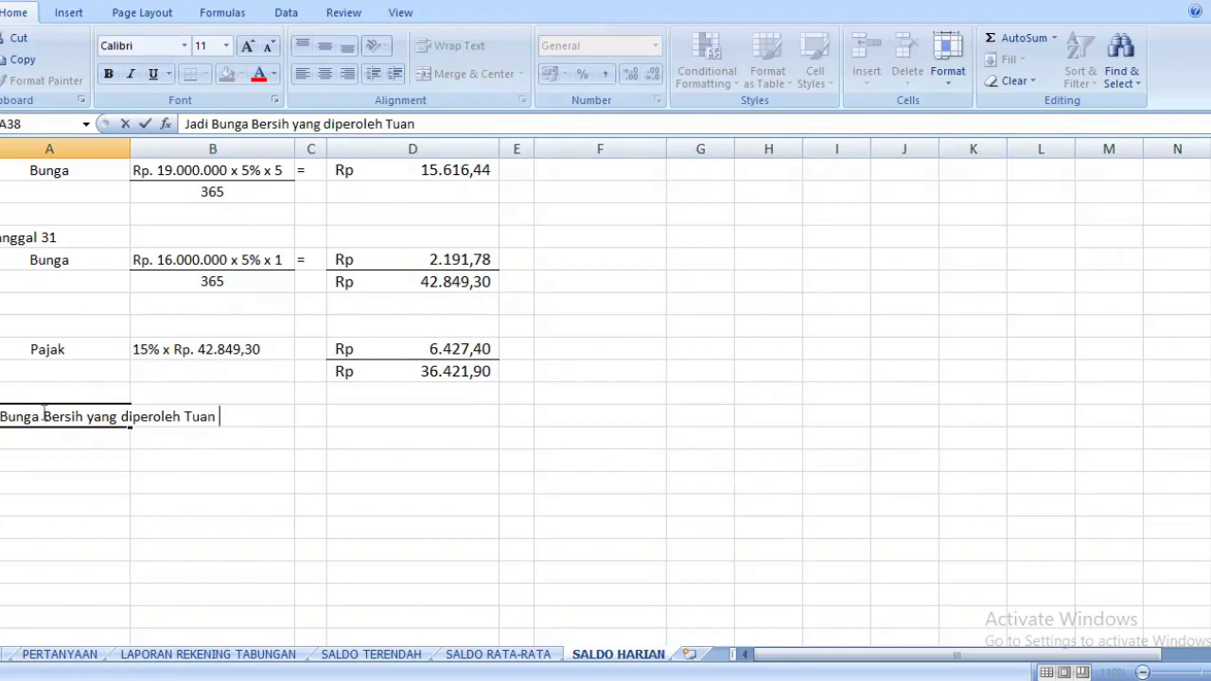
key("BackSpace")
key("BackSpace")
key("BackSpace")
key("BackSpace")
key("BackSpace")
type("Tn. arifin")
key("ctrl+Return")
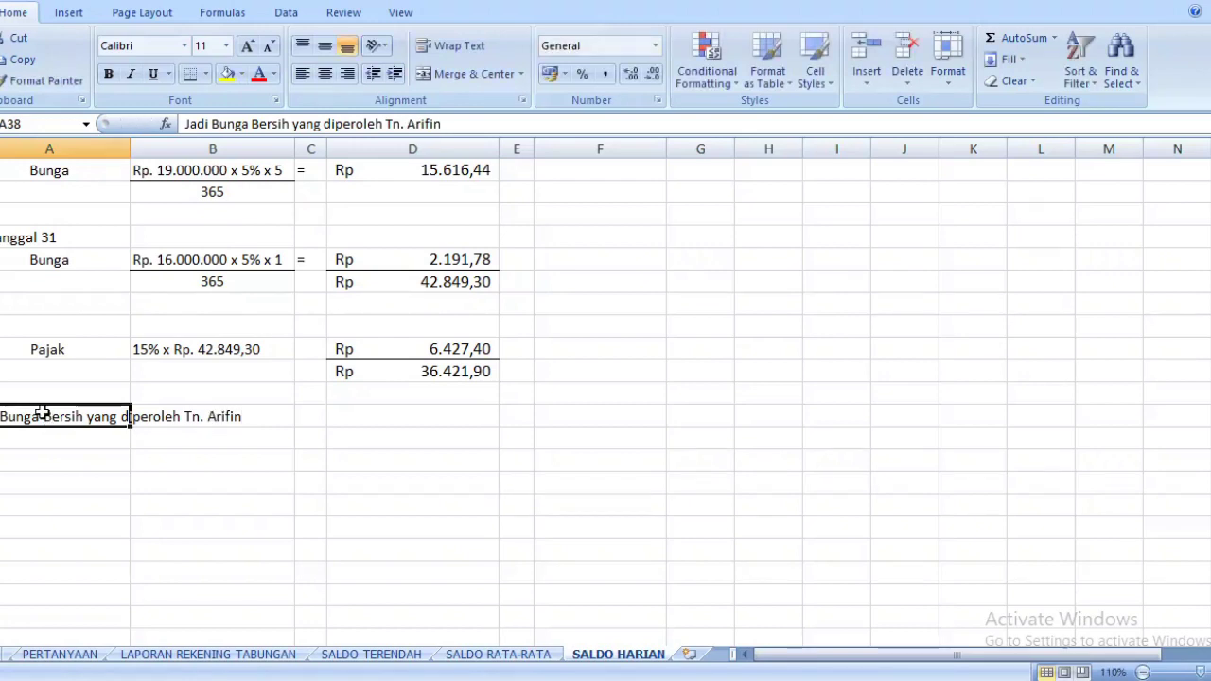
Complete the conclusion in A38 by appending "Pada Bulan Oktober sebesar Rp. 36.421,90" after the customer's name
key("F2")
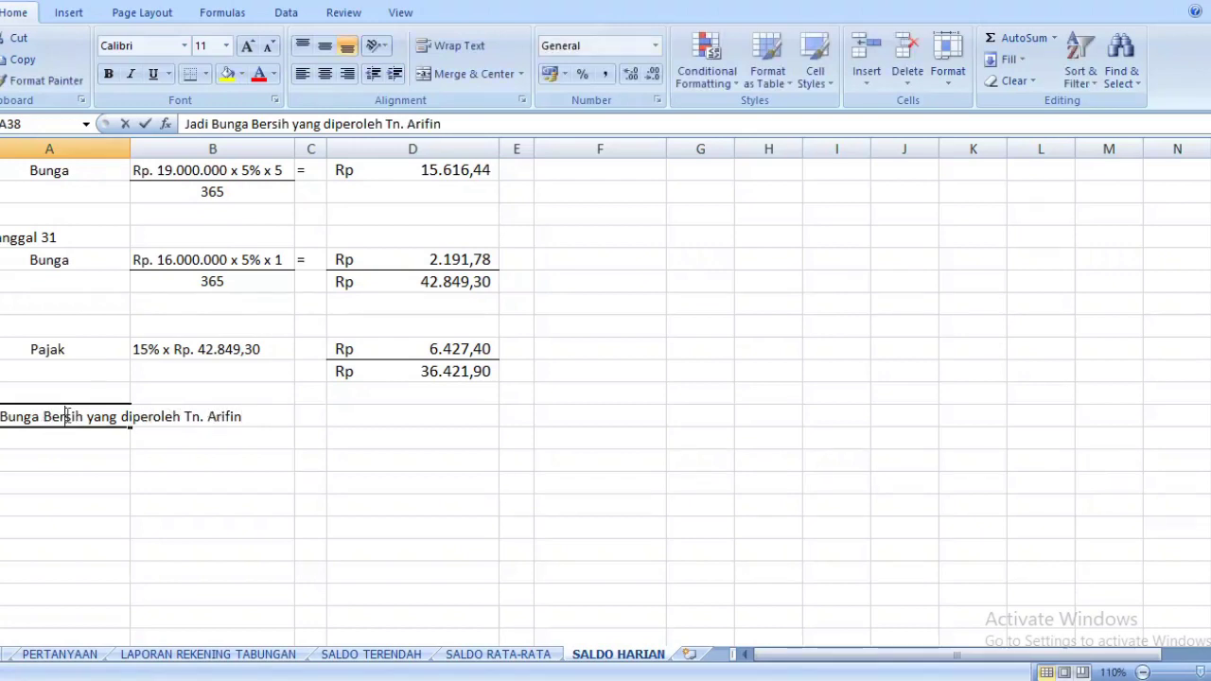
type("P")
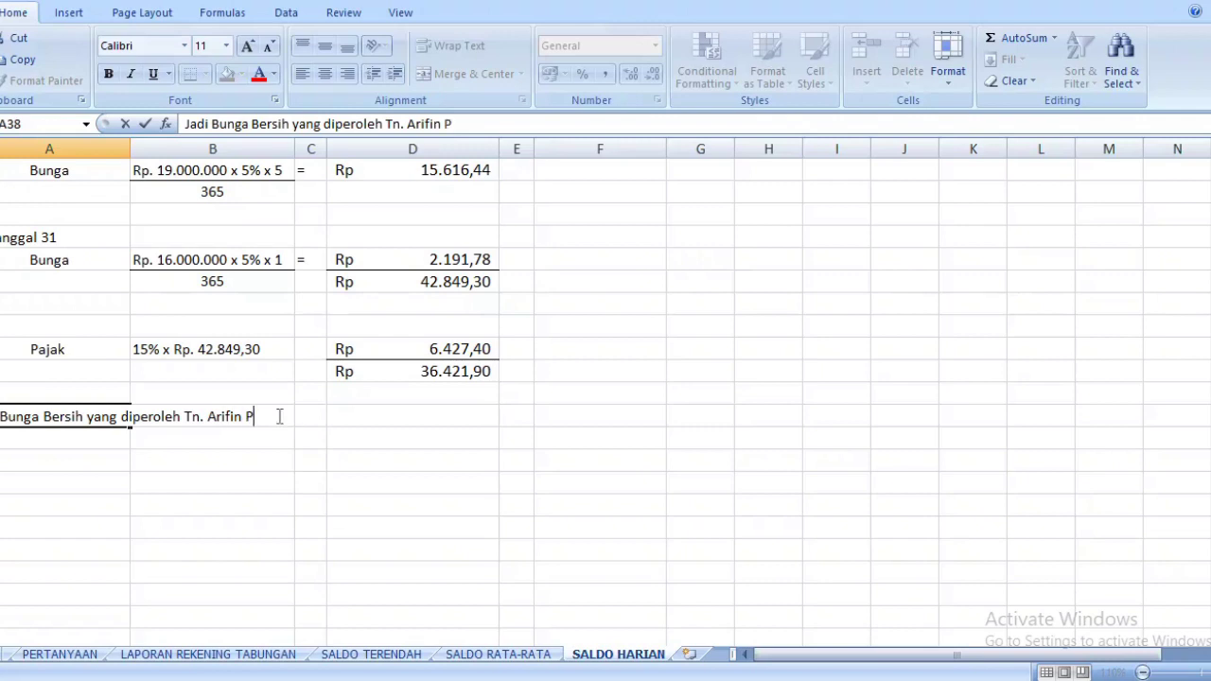
type("ada Bulan ")
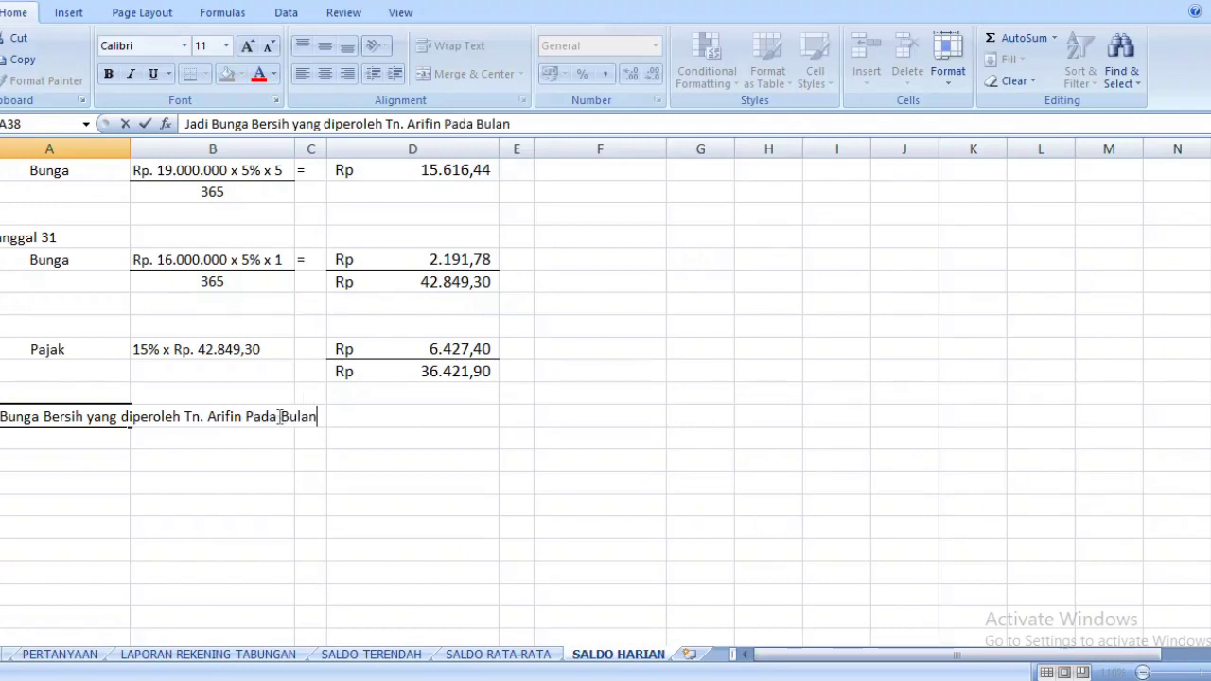
type("Oktober")
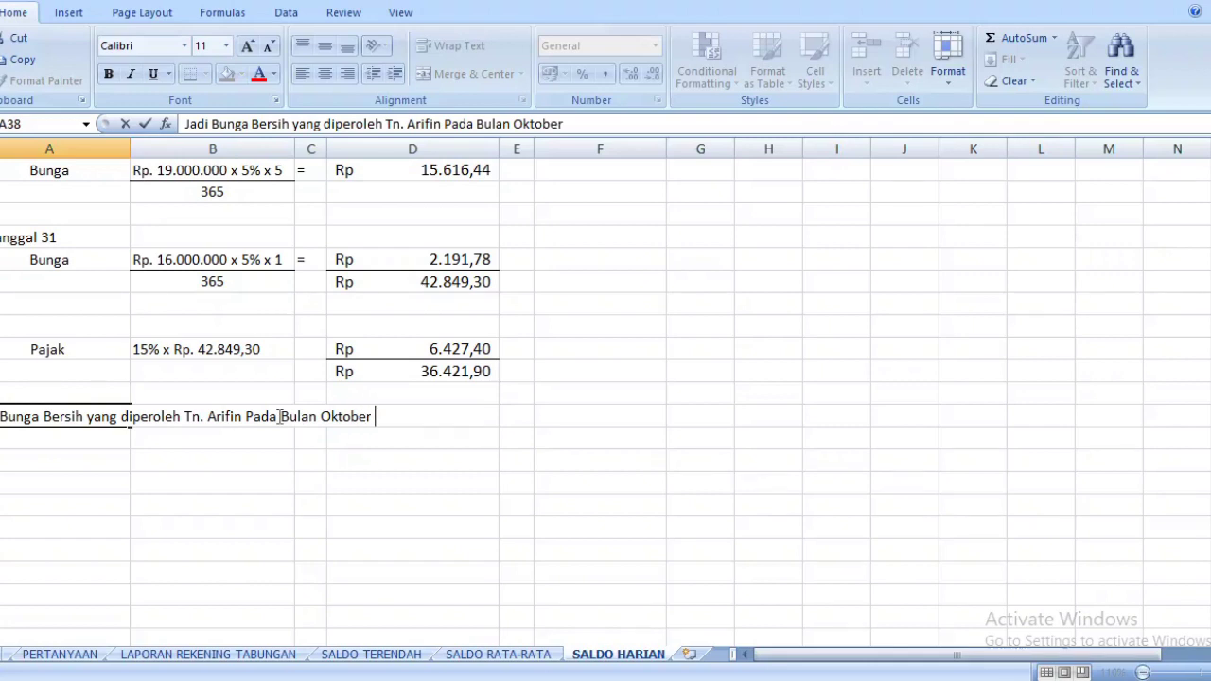
type(" sebesa")
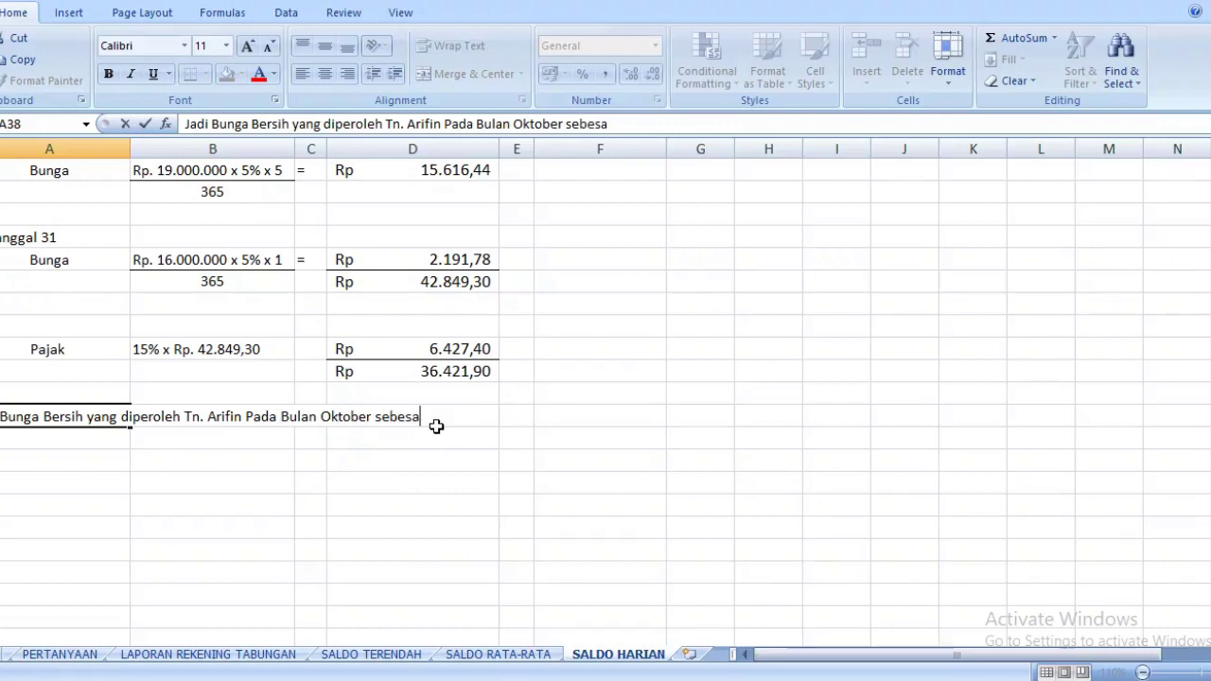
type("r Rp. 36")
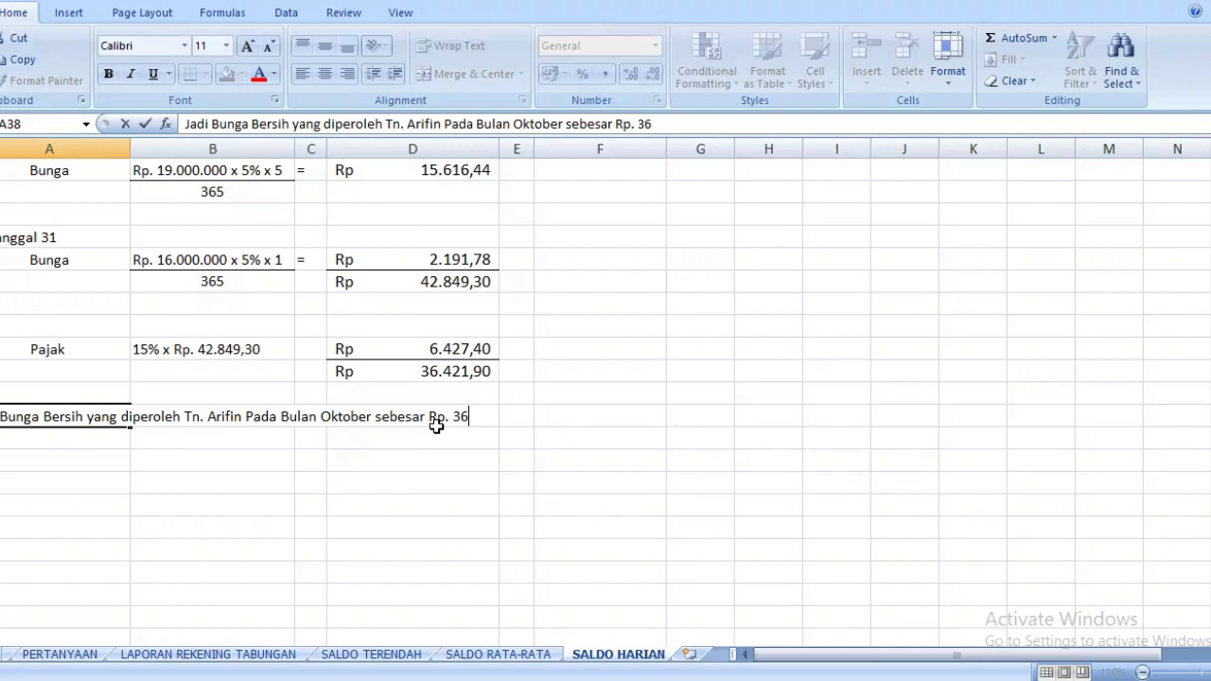
type(".421,90")
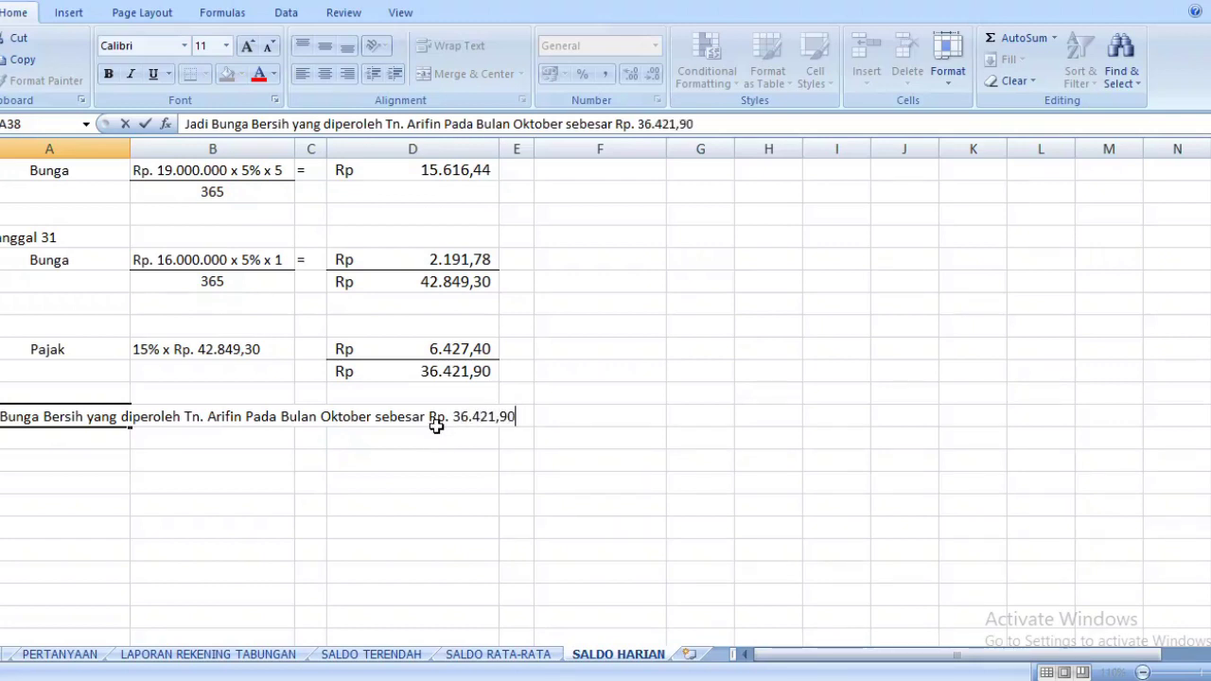
key("Return")
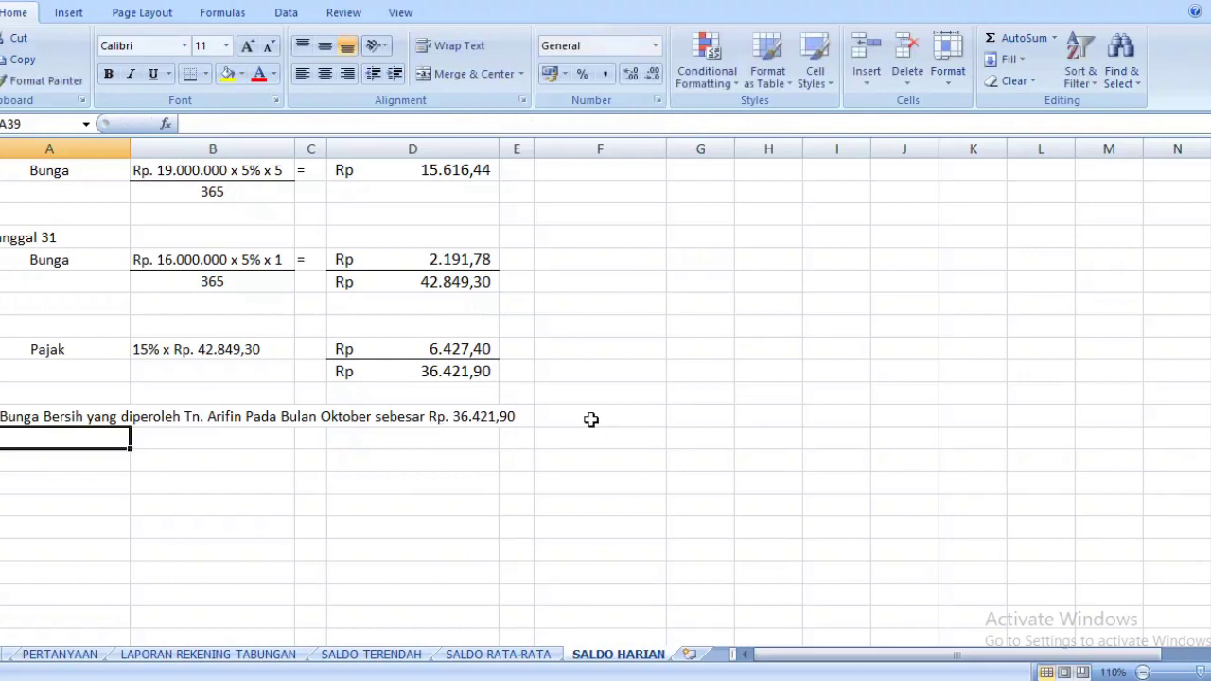
Enlarge the font of the net interest conclusion in A38
left_click(7, 419)
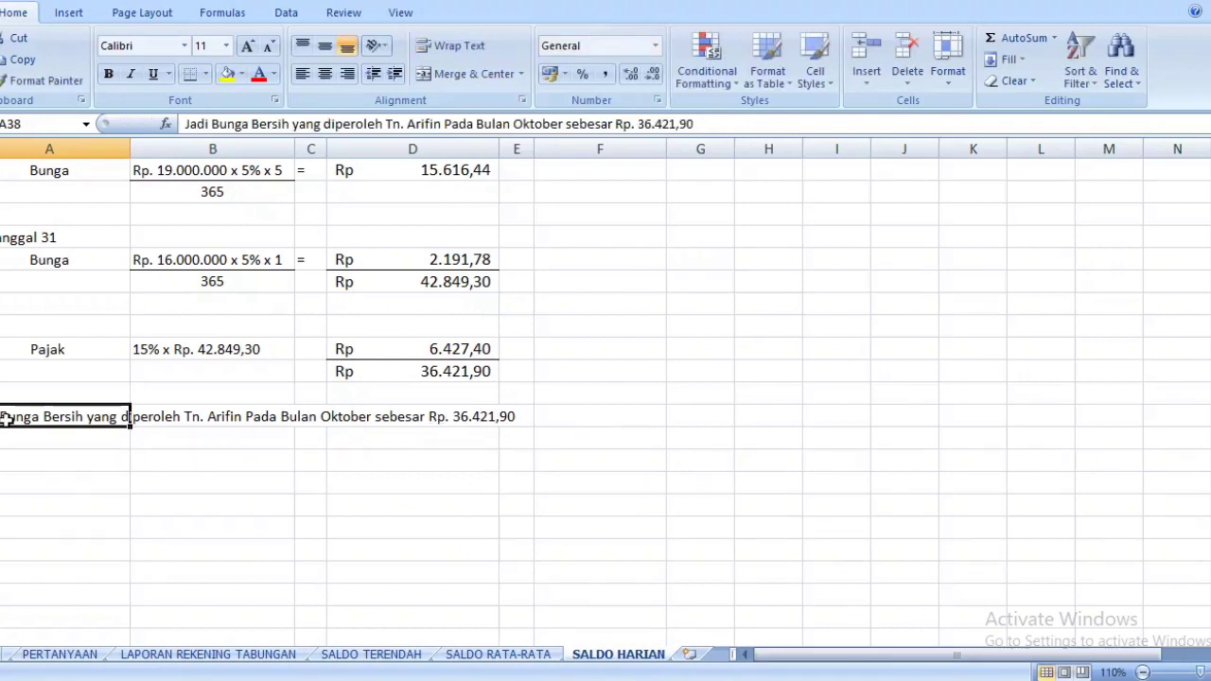
left_click(247, 47)
left_click(247, 48)
left_click(241, 474)
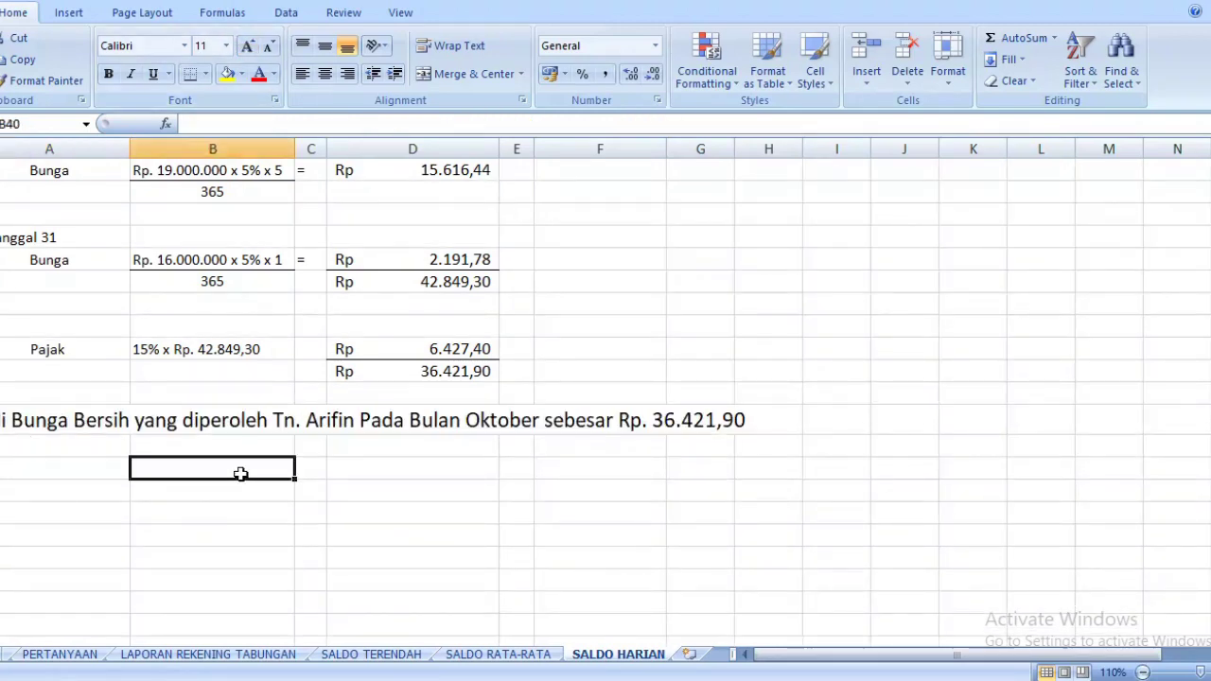
left_click(971, 487)
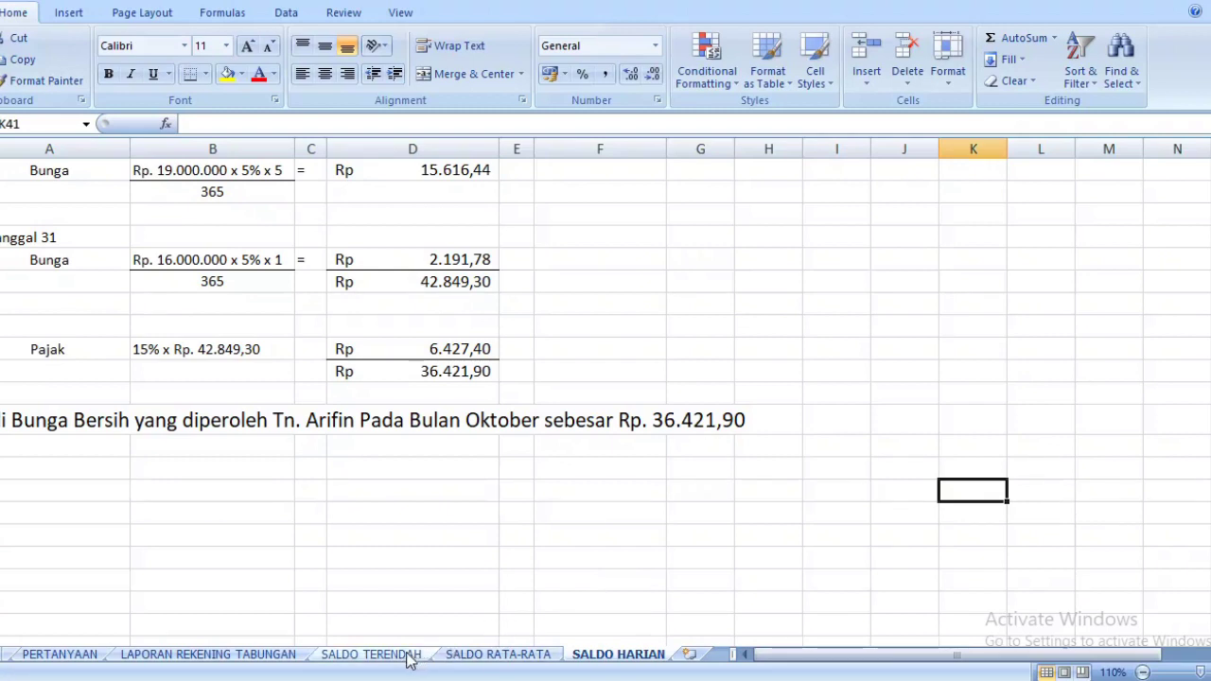
Compare the net interest results on the SALDO TERENDAH, SALDO RATA-RATA and SALDO HARIAN sheets
left_click(371, 654)
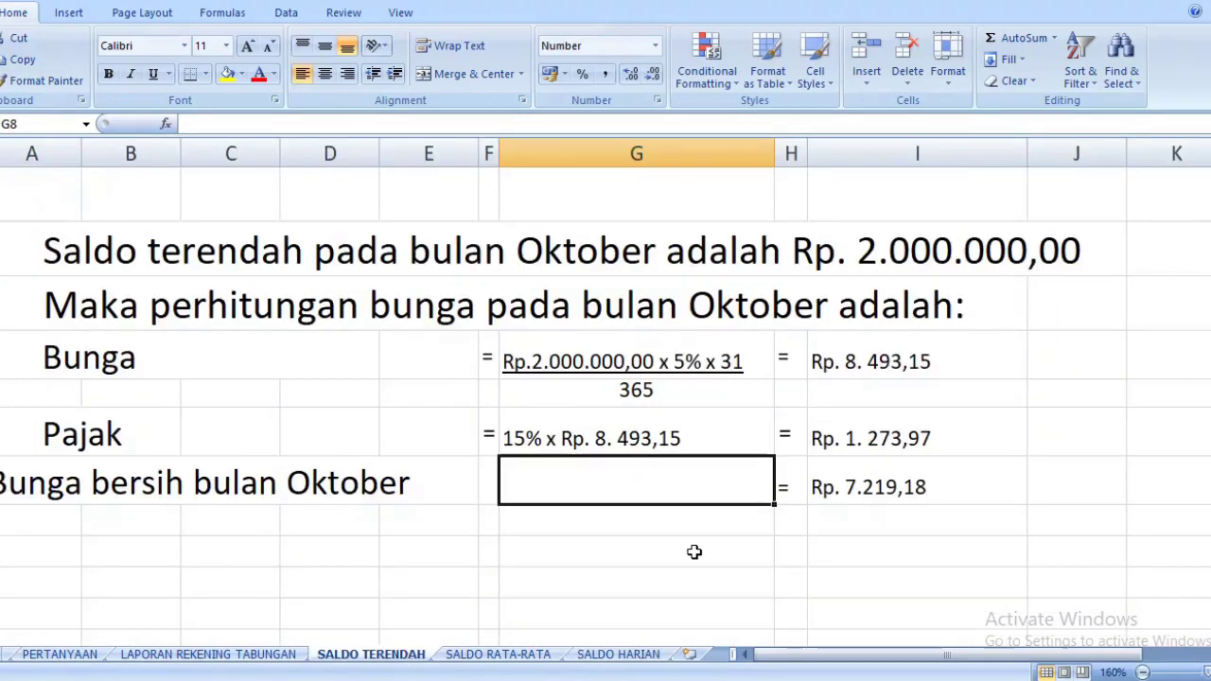
left_click(520, 655)
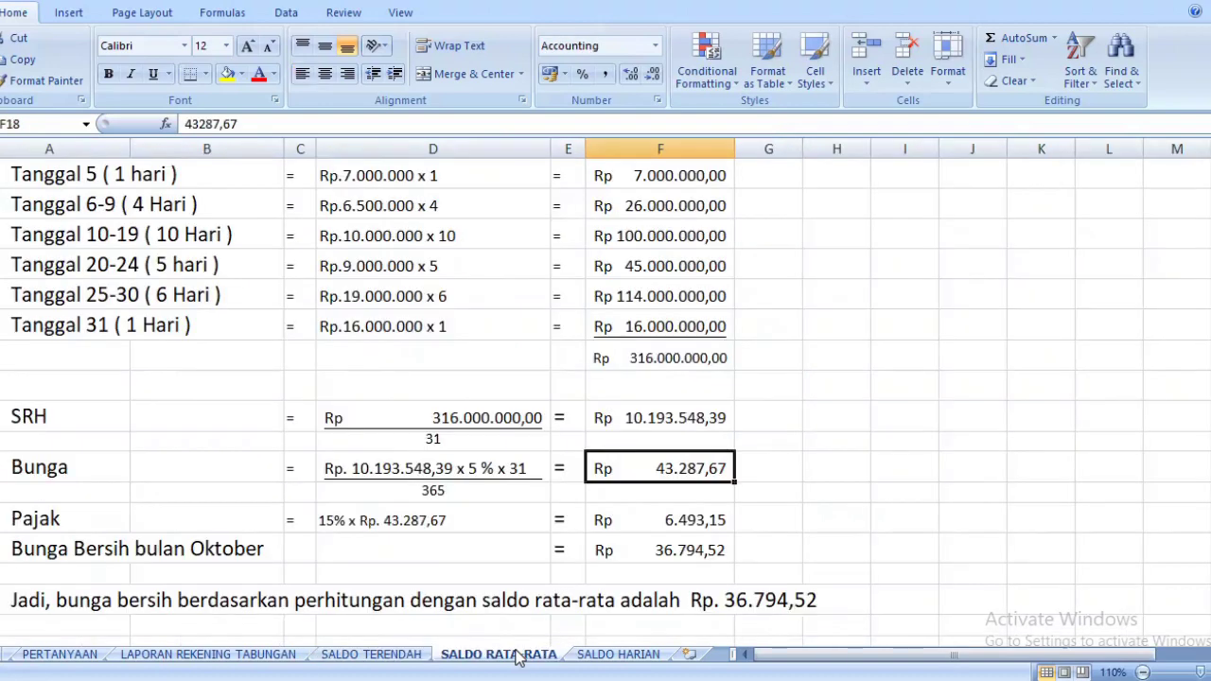
left_click(615, 654)
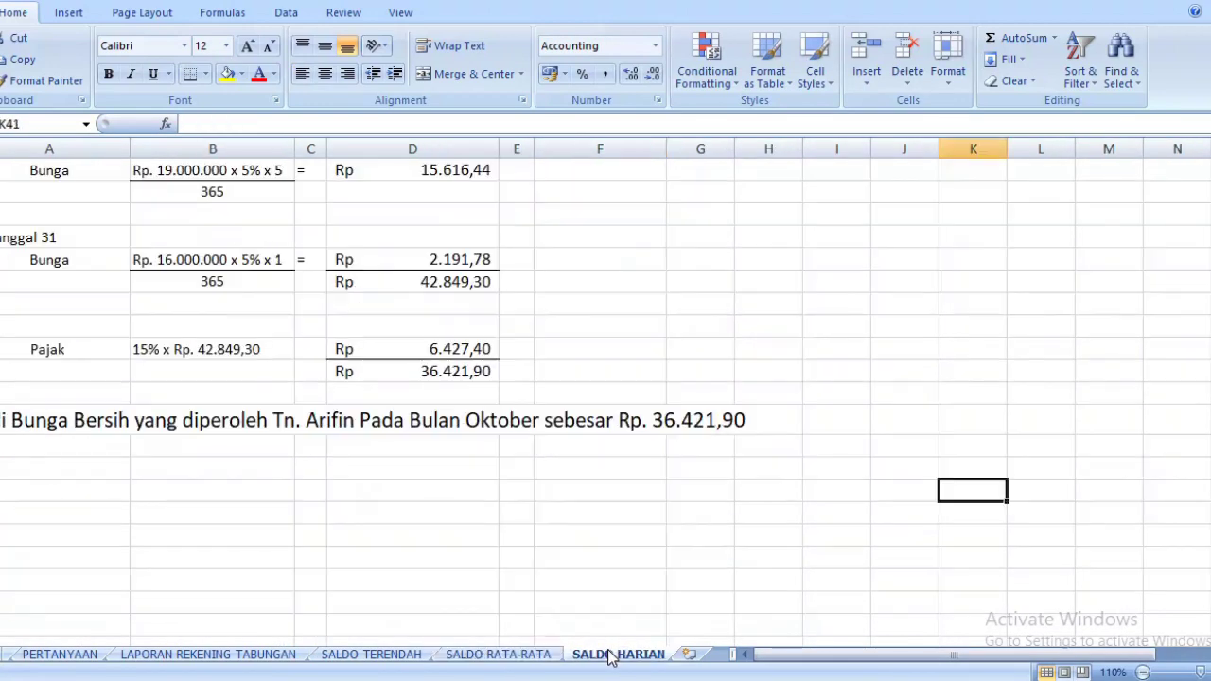
left_click(513, 653)
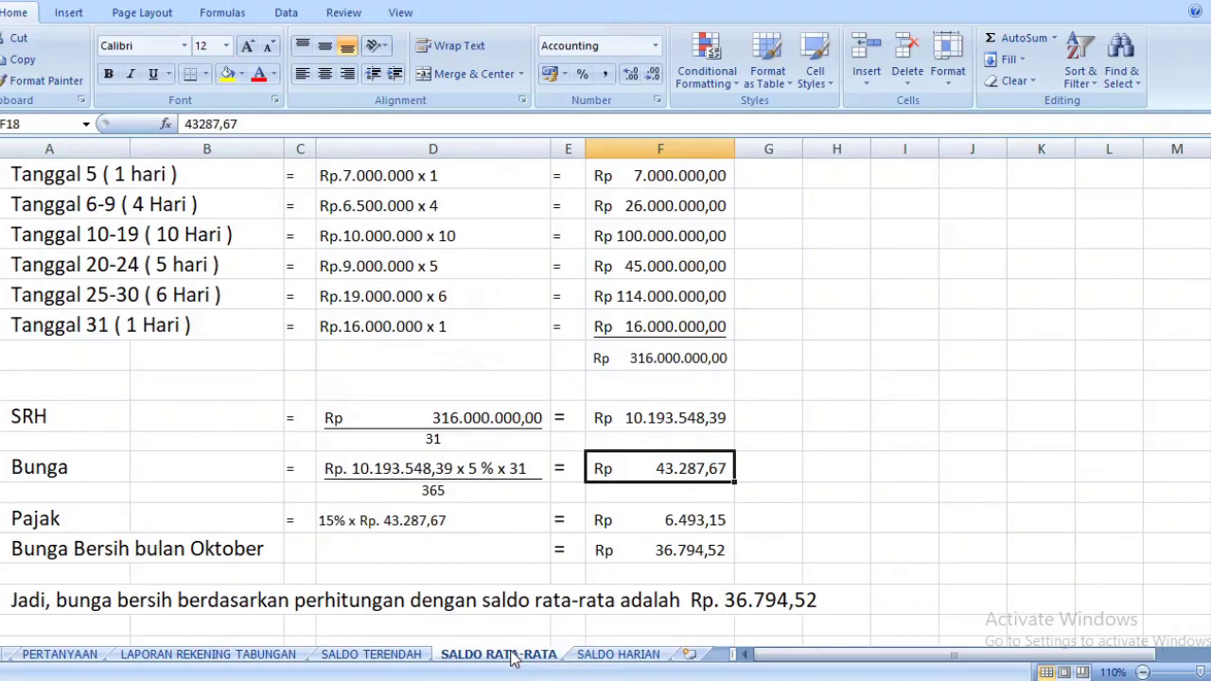
left_click(651, 656)
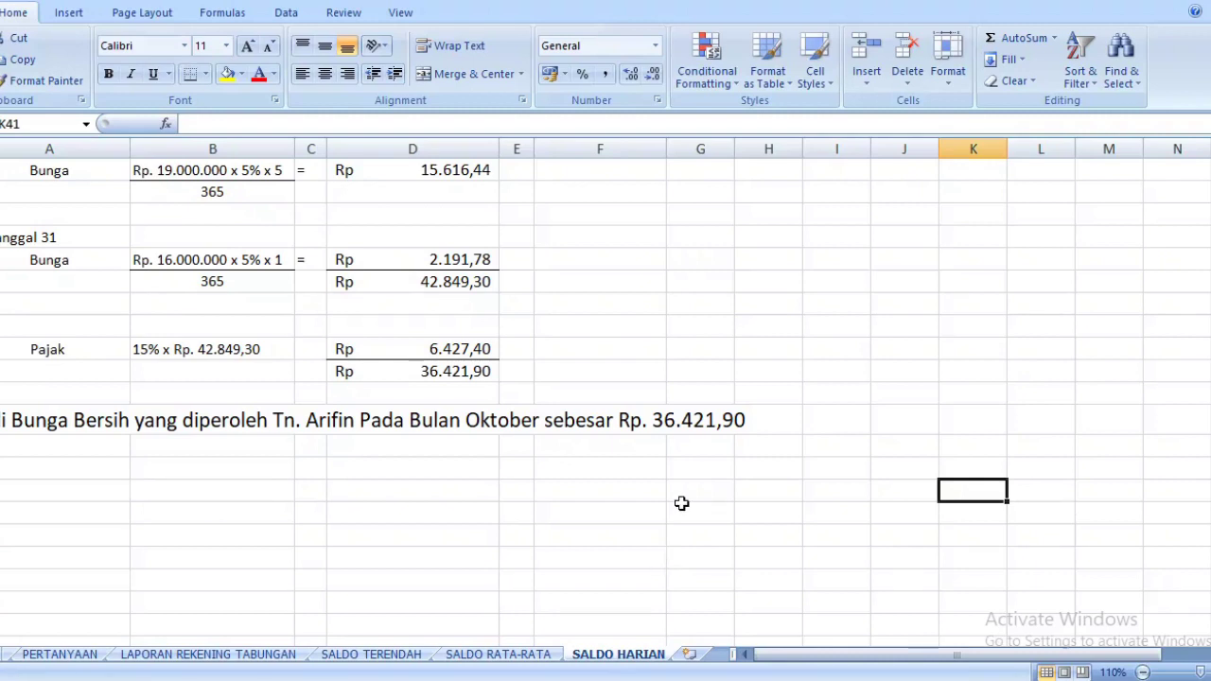
Review the SALDO HARIAN calculations from the conclusion back up to the interest for Tanggal 1-4
key("Up")
key("Up")
key("Up")
key("Up")
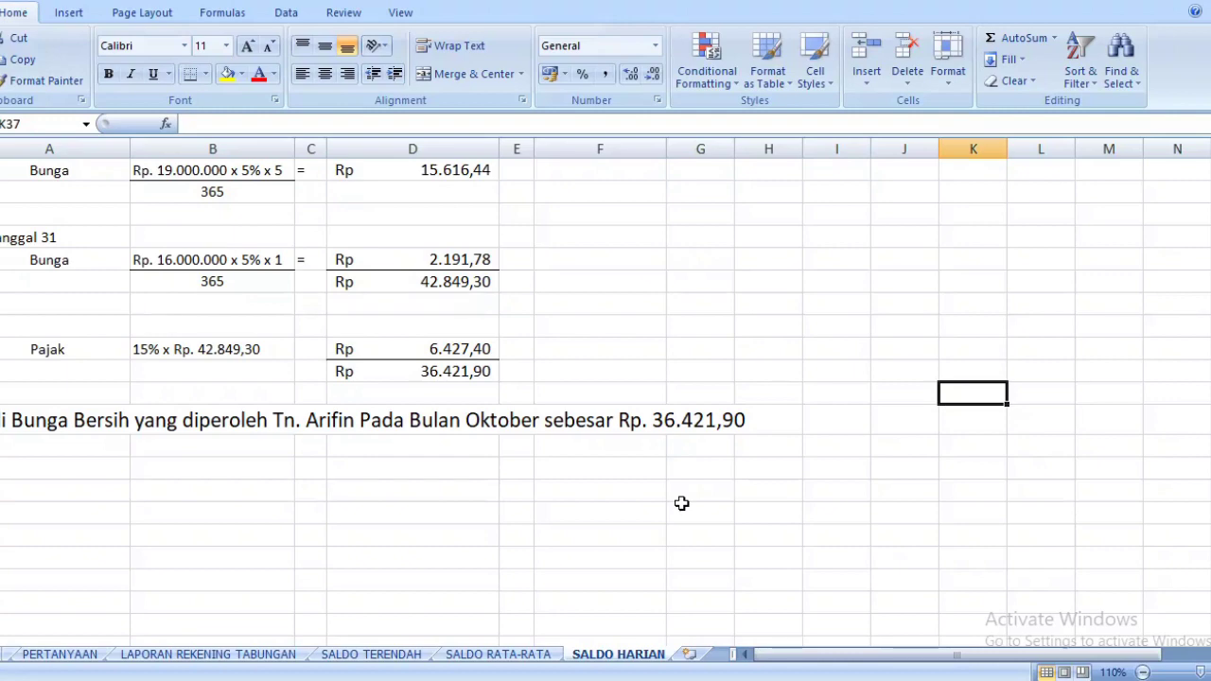
left_click(683, 357)
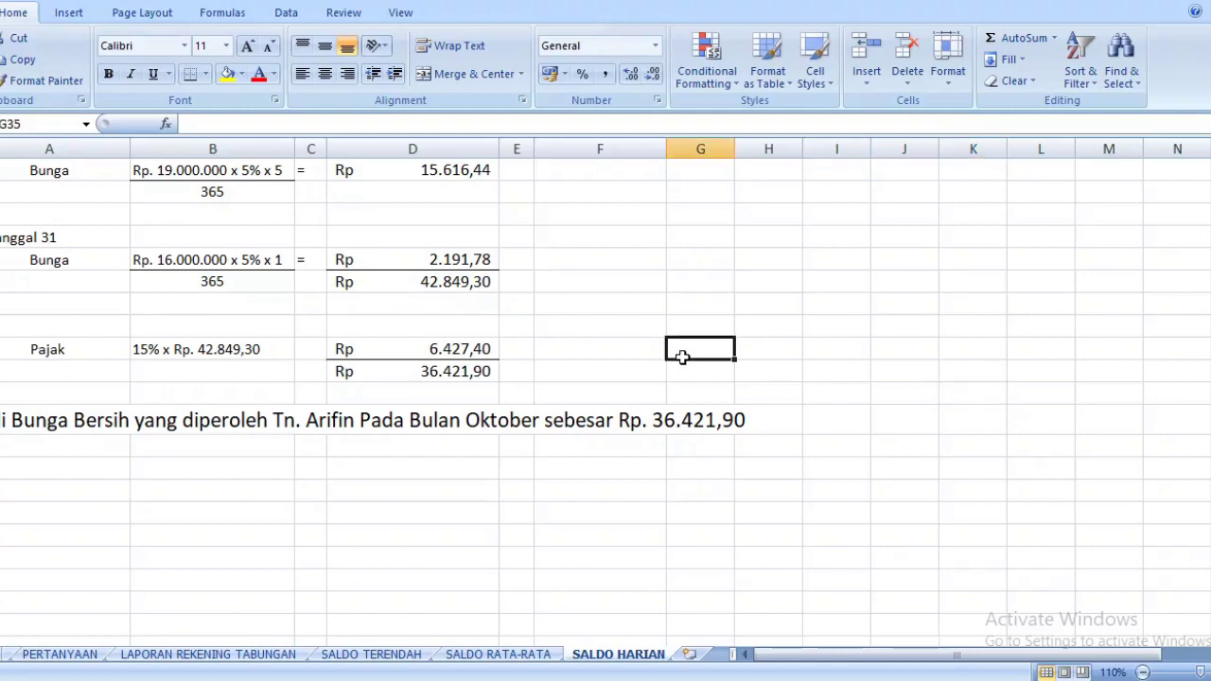
key("Up")
key("Up")
key("Up")
key("Up")
key("Up")
key("Up")
key("Up")
key("Up")
key("Up")
key("Up")
key("Up")
key("Up")
key("Up")
key("Up")
key("Up")
key("Up")
key("Up")
key("Up")
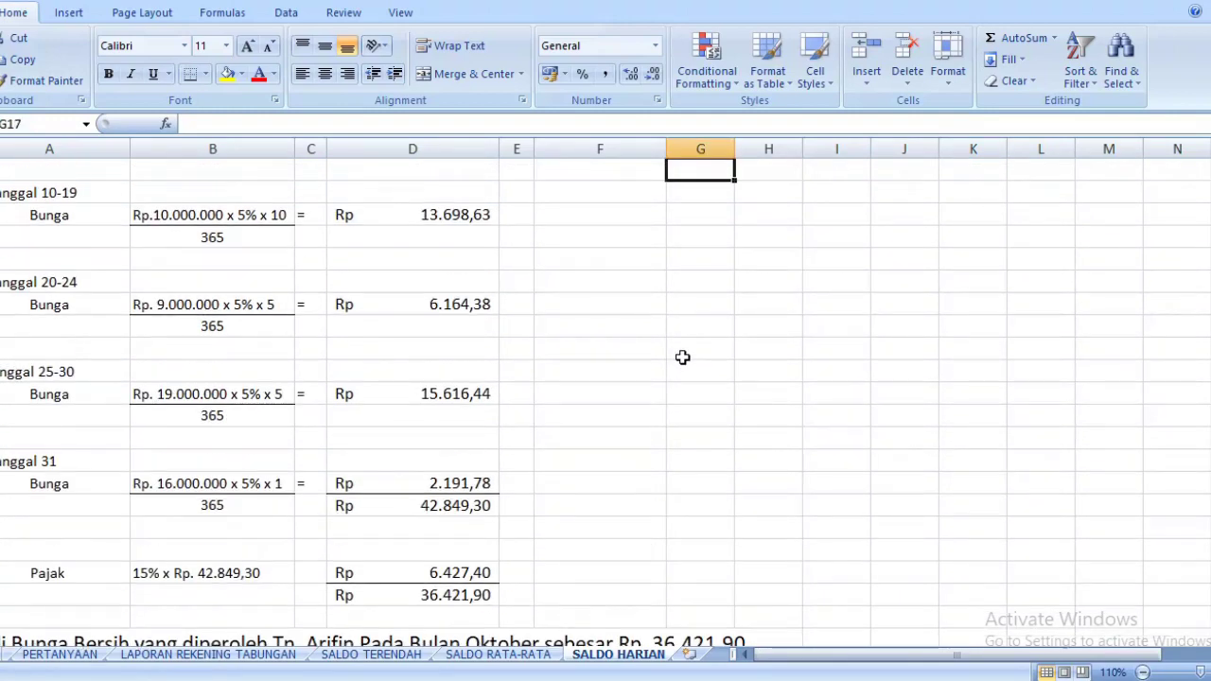
key("Down")
key("Up")
key("Up")
key("Up")
key("Up")
key("Up")
key("Up")
key("Up")
key("Up")
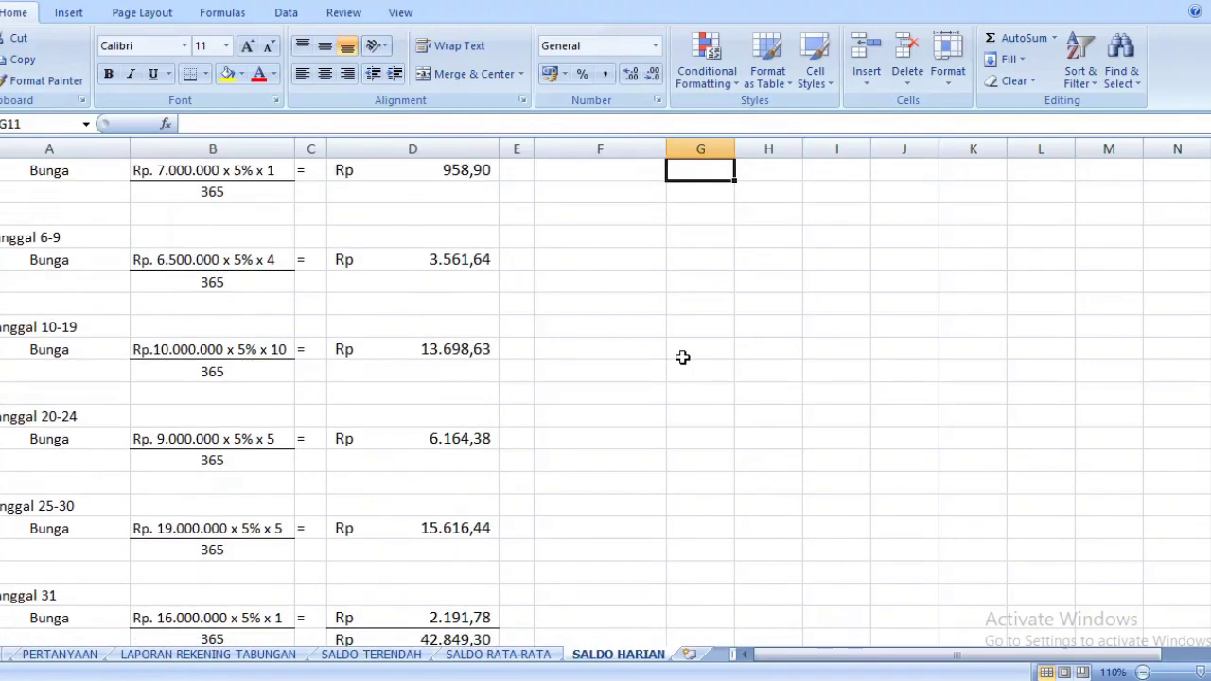
key("Up")
key("Up")
key("Up")
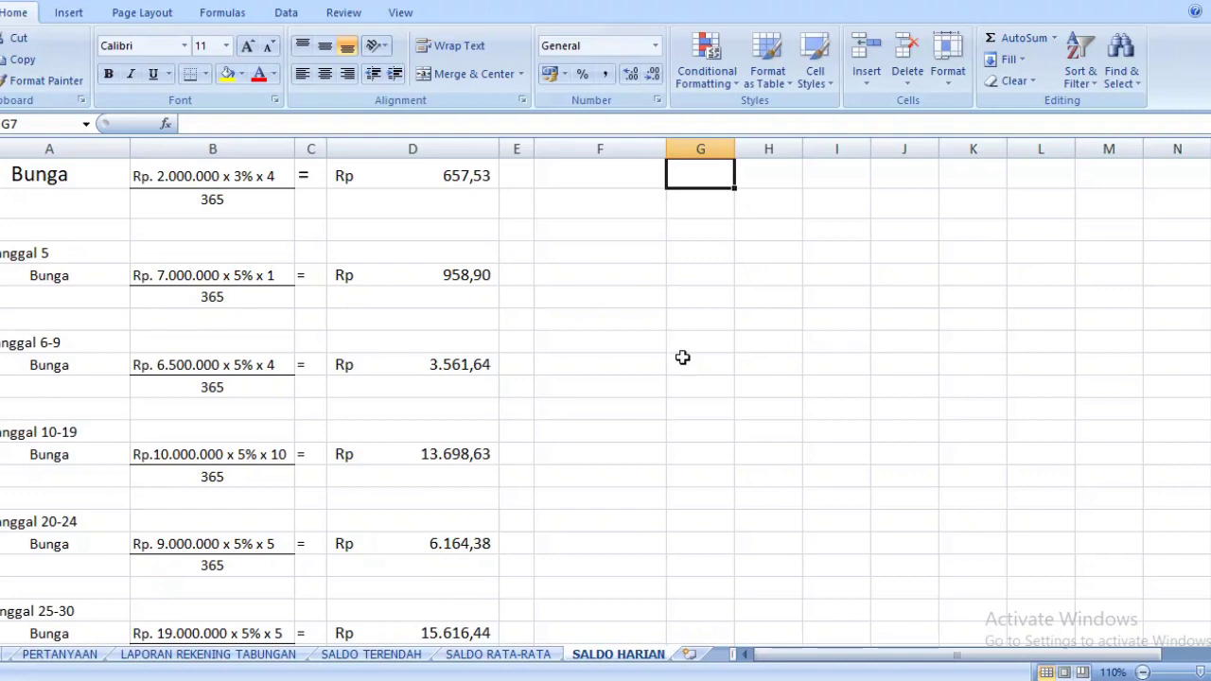
Check the daily-balance calculations from the first period down through the total, tax and net interest conclusion
key("Down")
key("Down")
key("Down")
key("Down")
key("Down")
key("Down")
key("Down")
key("Down")
key("Down")
key("Down")
key("Down")
key("Down")
key("Down")
key("Down")
key("Down")
key("Down")
key("Down")
key("Down")
key("Down")
key("Down")
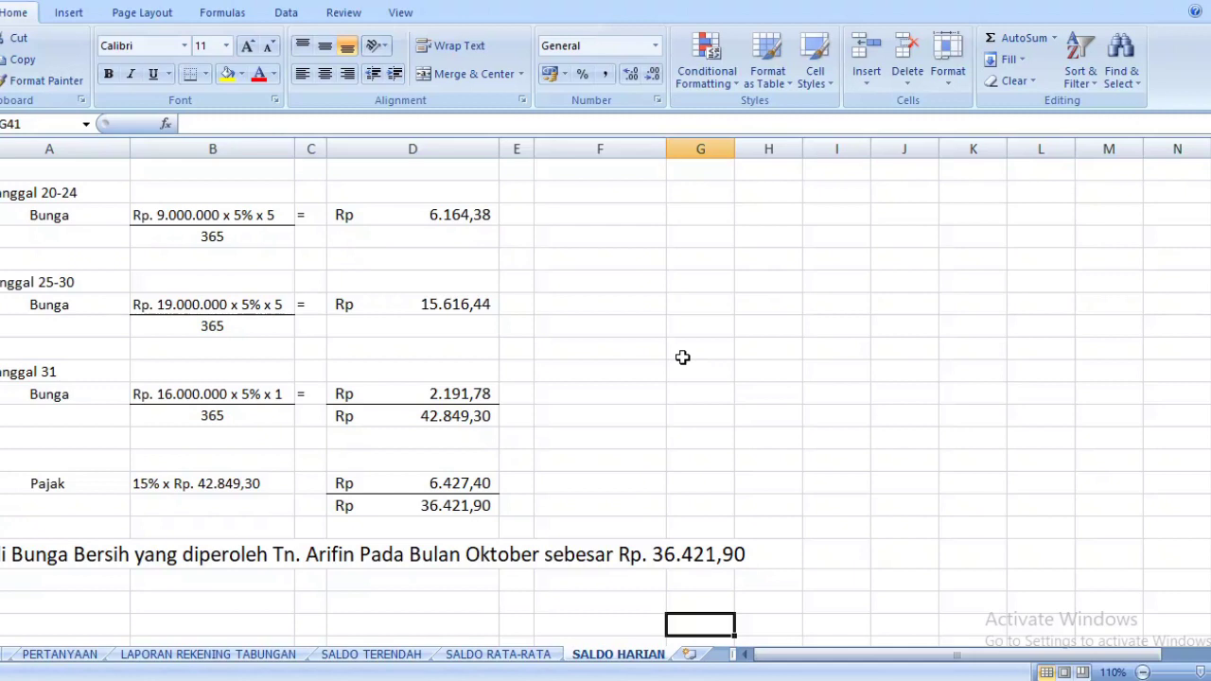
key("Left")
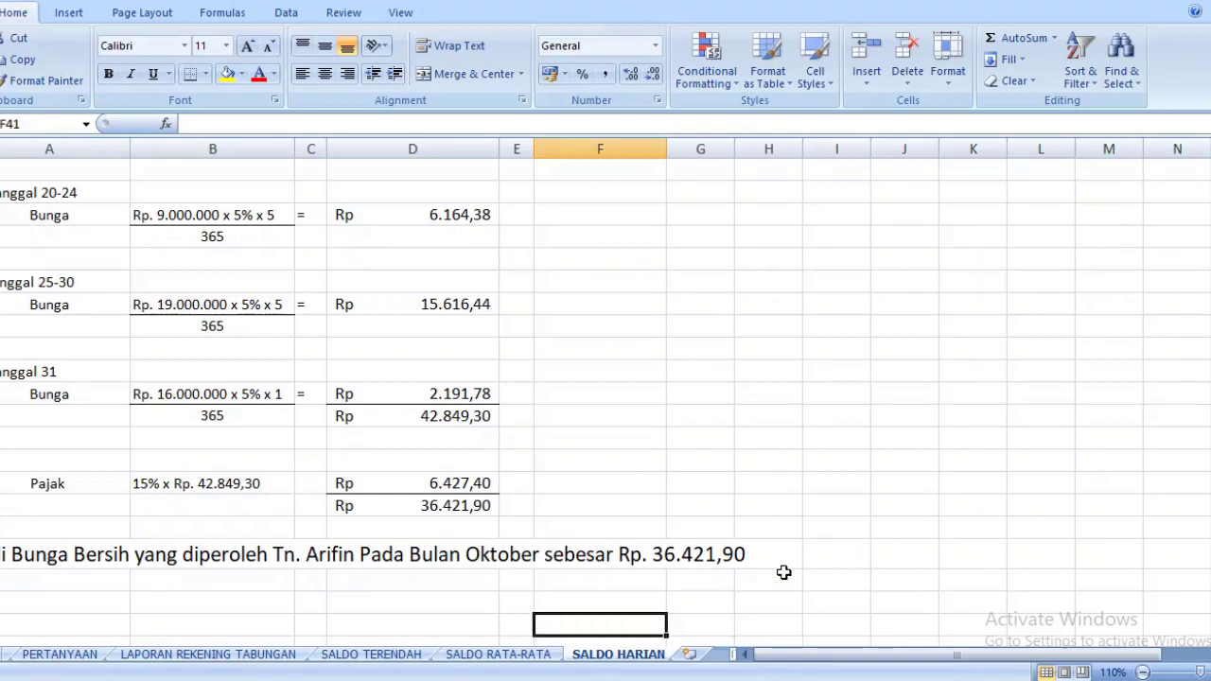
key("Home")
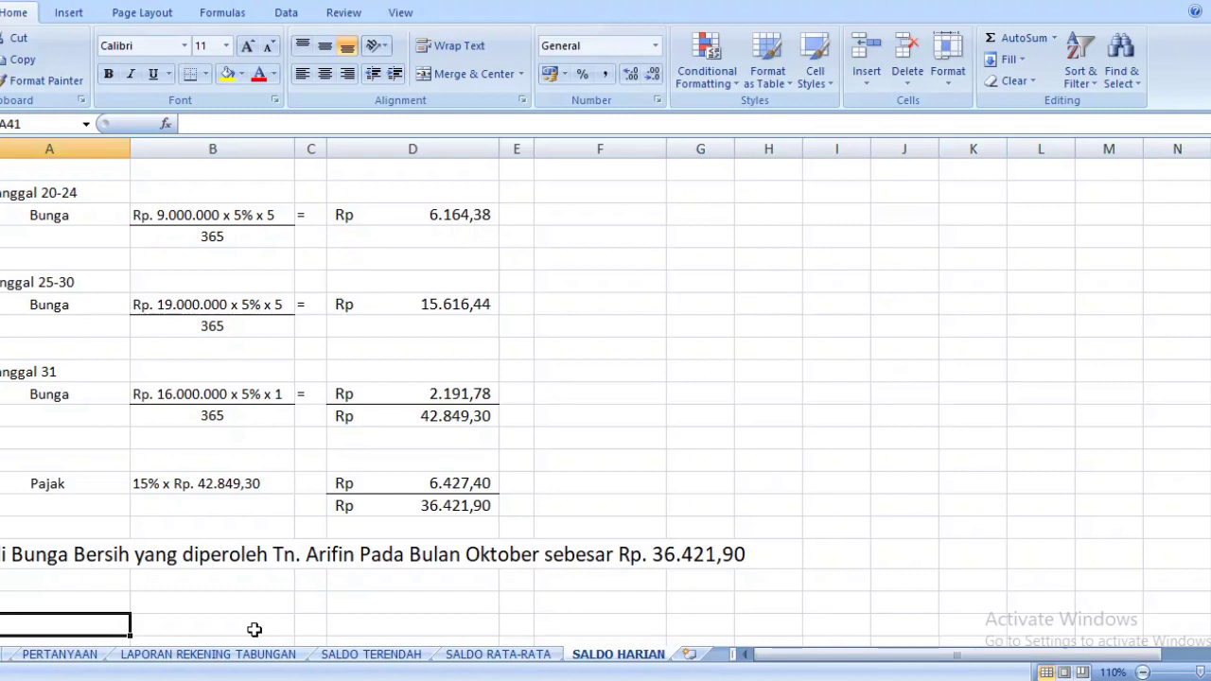
Go back to the SALDO HARIAN heading and examine the interest rate rules for balances below and above Rp.5.000.000,00
left_click(616, 437)
key("Up")
key("Up")
key("Up")
key("Up")
key("Up")
key("Up")
key("Up")
key("Up")
key("Up")
key("Up")
key("Up")
key("Up")
key("Up")
key("Up")
key("Up")
key("Up")
key("Up")
key("Up")
key("Up")
key("Up")
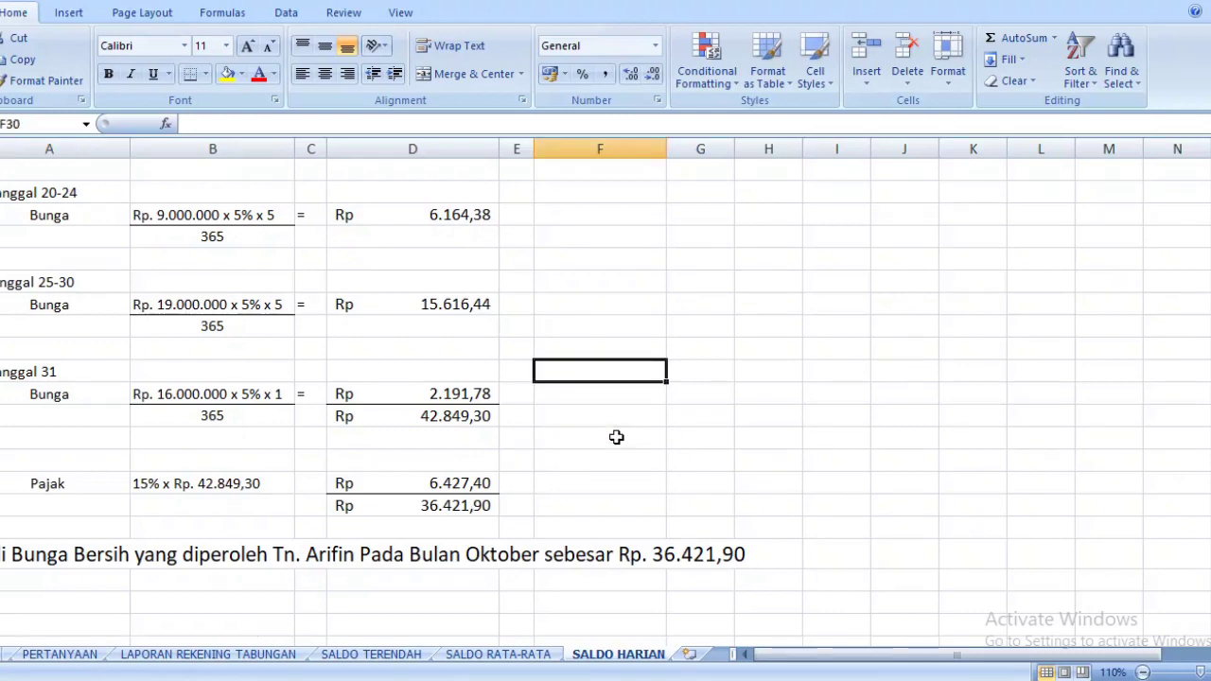
key("Up")
key("Up")
key("Up")
key("Up")
key("Up")
key("Up")
key("Up")
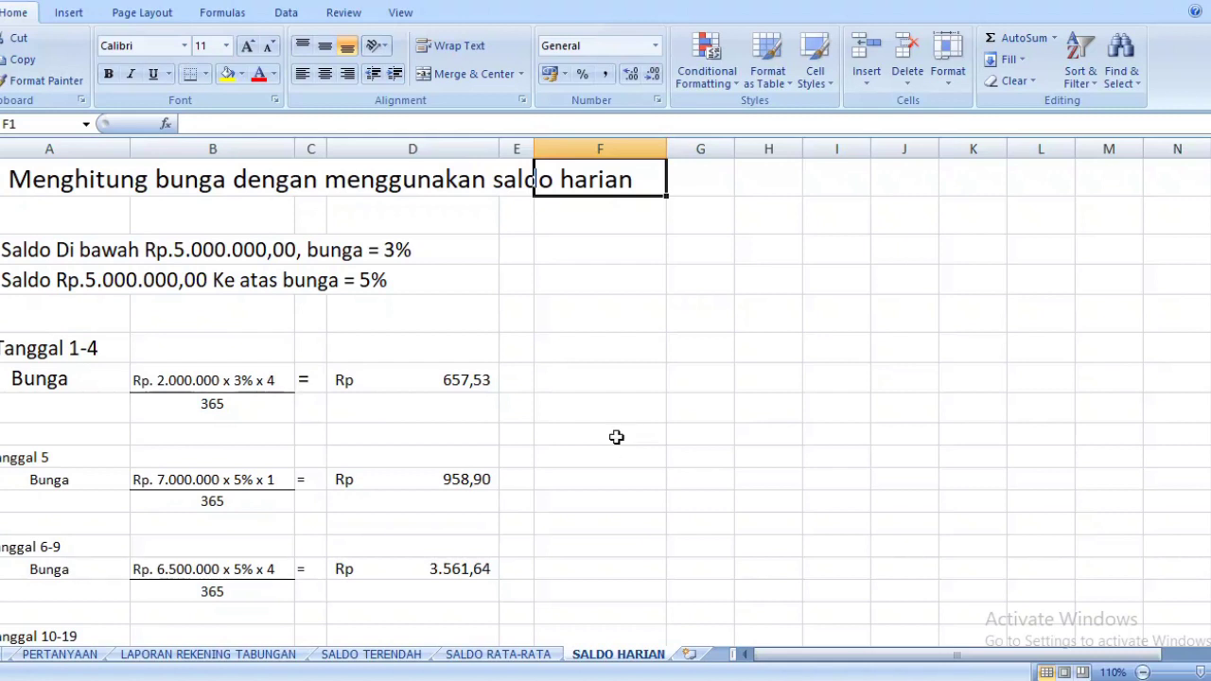
Examine each period's interest calculation against the rate rules, from Tanggal 1-4 down to the Pajak row
key("Down")
key("Down")
key("Down")
key("Down")
key("Down")
key("Down")
key("Down")
key("Down")
key("Down")
key("Down")
key("Down")
key("Down")
key("Down")
key("Down")
key("Down")
key("Down")
key("Down")
key("Down")
key("Down")
key("Down")
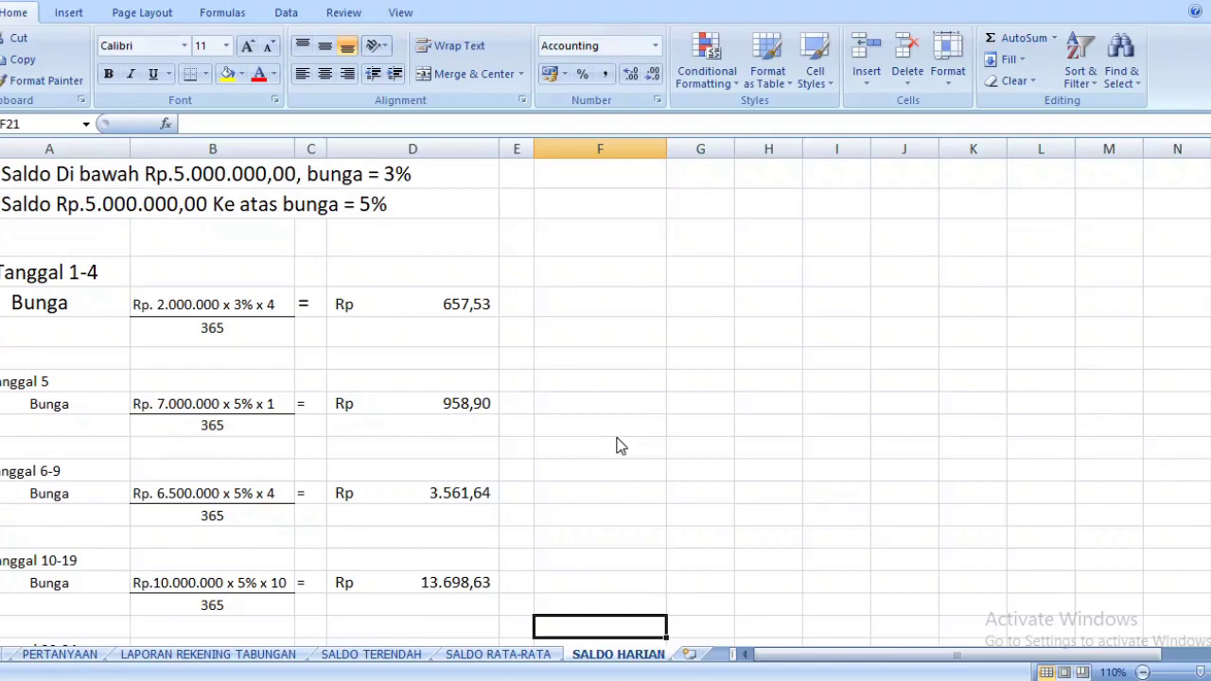
key("Down")
key("Down")
key("Down")
key("Down")
key("Down")
key("Down")
key("Down")
key("Down")
key("Down")
key("Down")
key("Down")
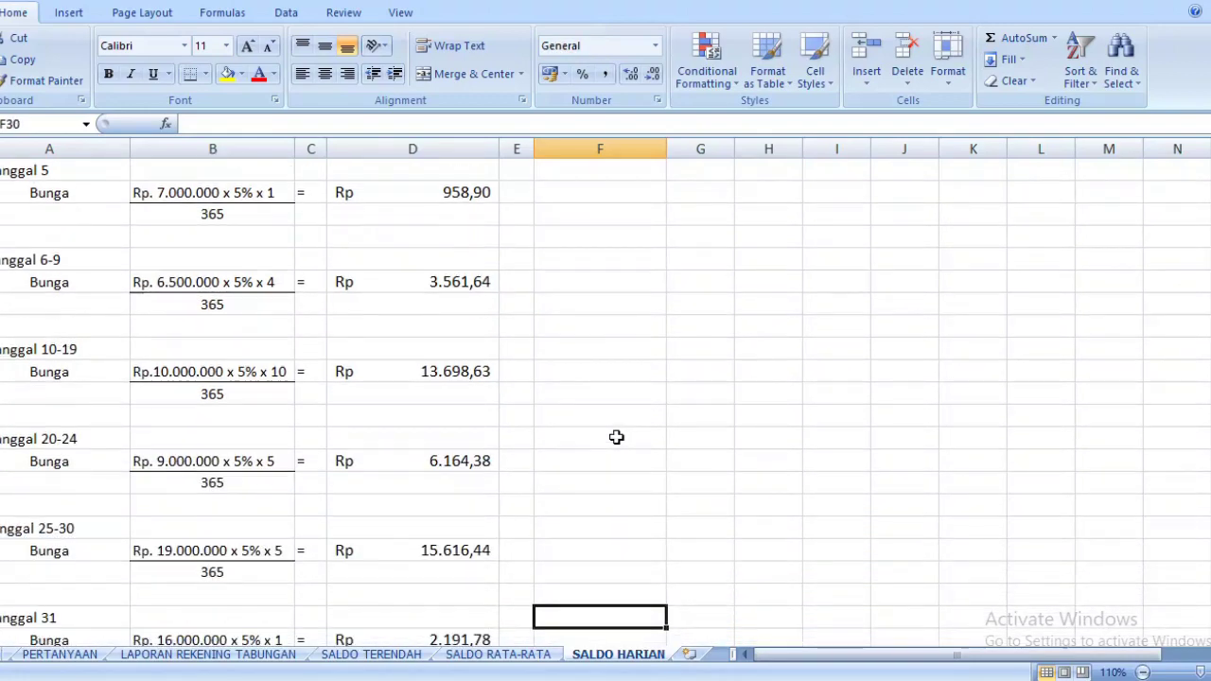
key("Down")
key("Down")
key("Down")
key("Down")
key("Down")
key("Down")
key("Down")
key("Down")
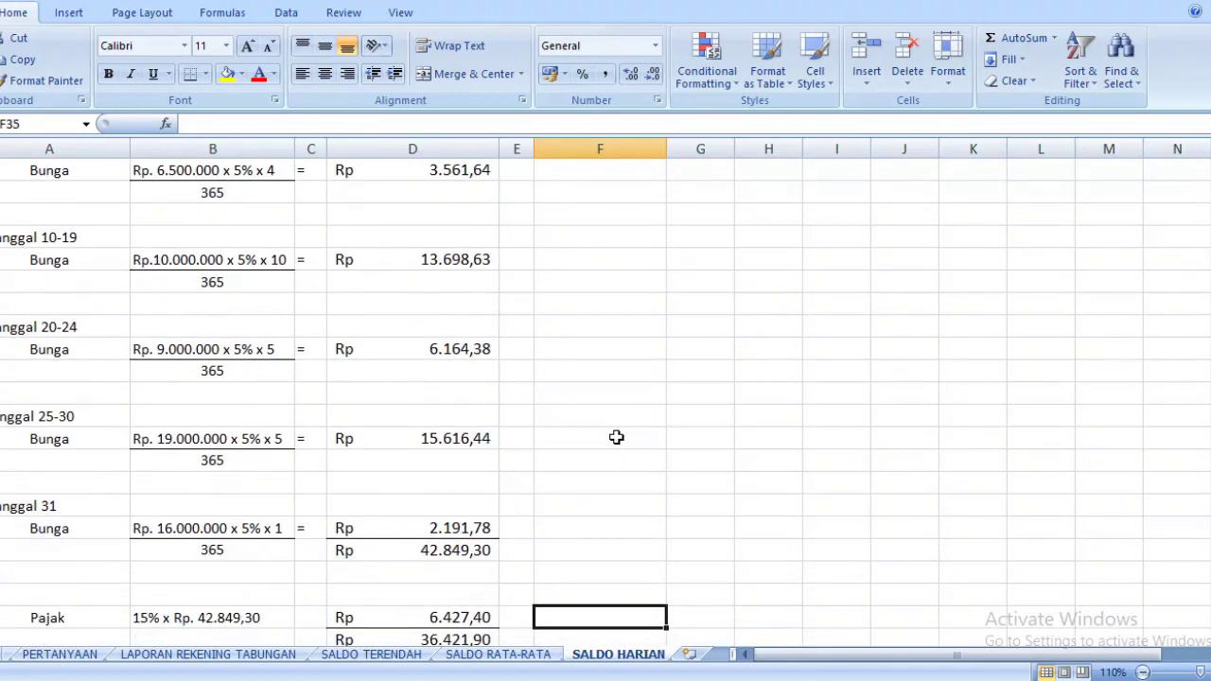